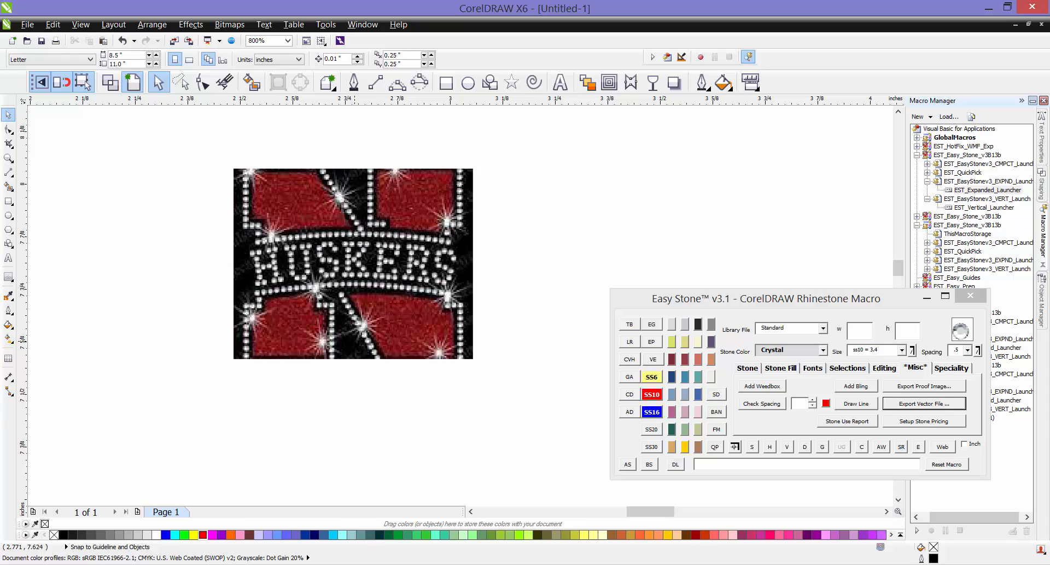
Scale the Huskers reference image with the Set Size tool by measuring across the N and entering a width of 6 inches
{"action": "left_click_drag", "start_coordinate": [337, 334], "coordinate": [331, 333]}
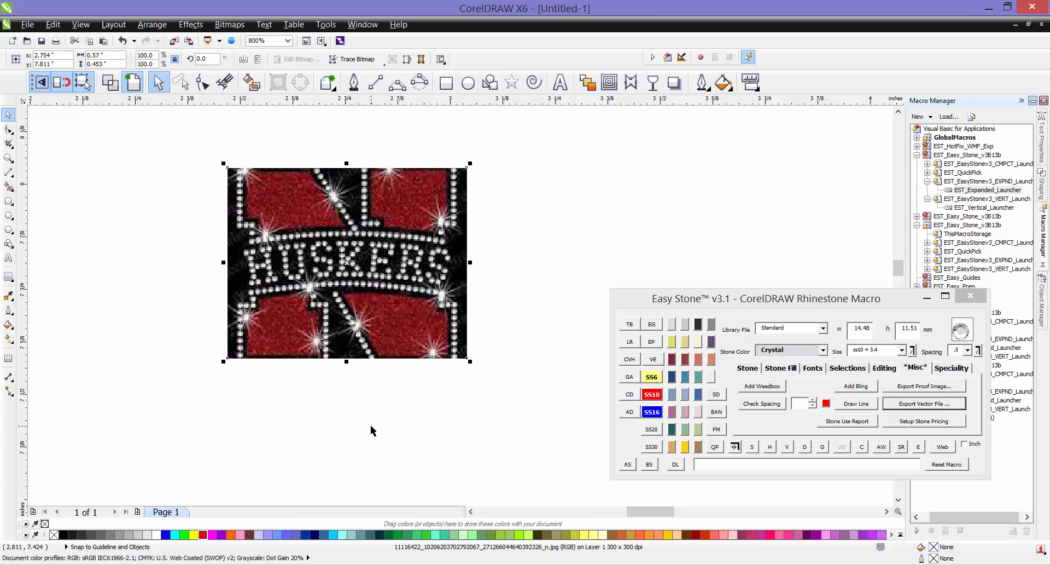
{"action": "left_click", "coordinate": [493, 376]}
{"action": "left_click_drag", "start_coordinate": [423, 324], "coordinate": [422, 330]}
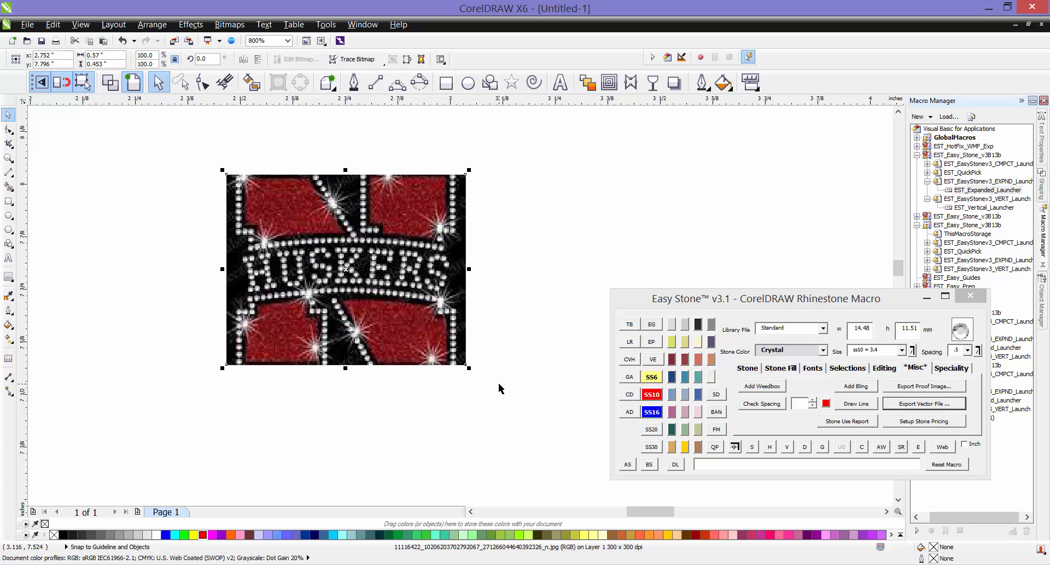
{"action": "left_click", "coordinate": [959, 367]}
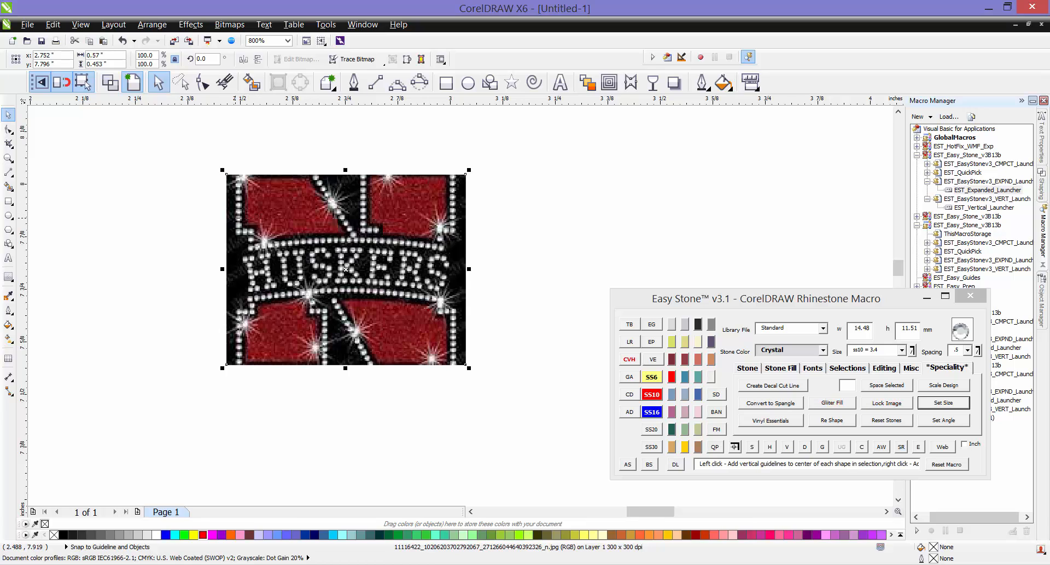
{"action": "left_click", "coordinate": [455, 217]}
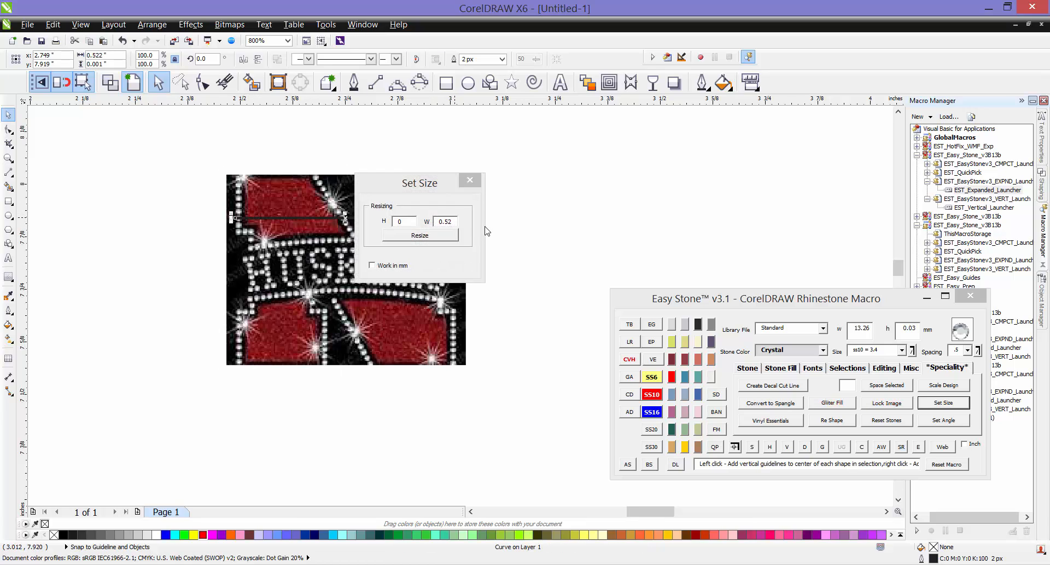
{"action": "left_click_drag", "start_coordinate": [454, 221], "coordinate": [425, 223]}
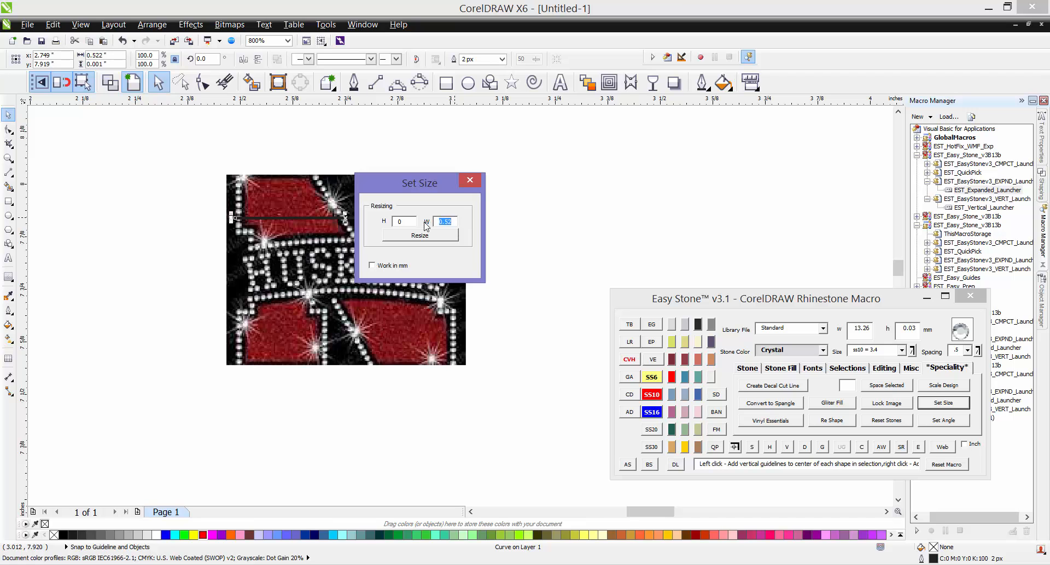
{"action": "type", "text": "6"}
{"action": "key", "text": "Return"}
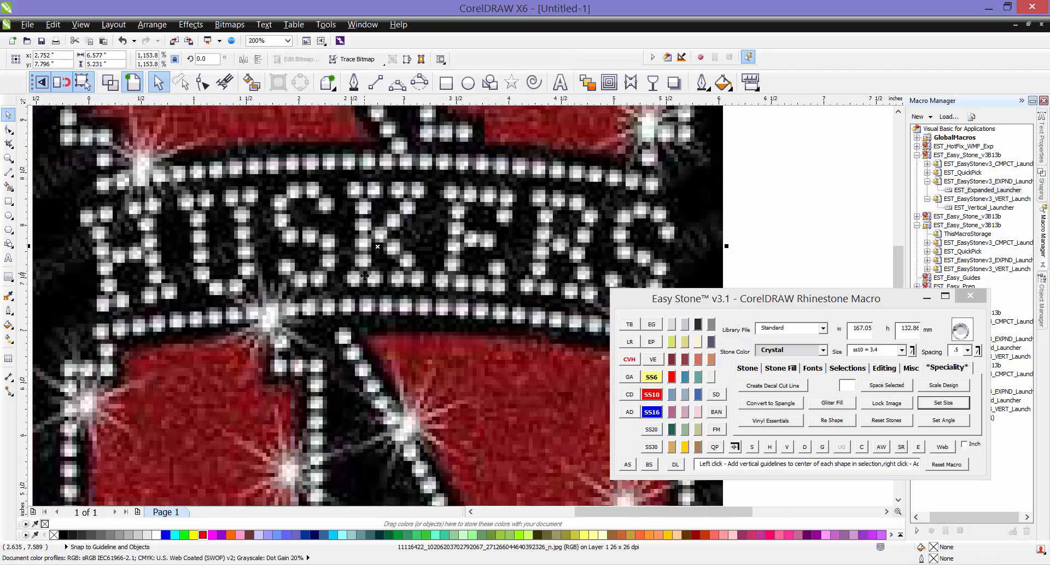
Reposition the enlarged reference image on the page and deselect it
{"action": "scroll", "coordinate": [365, 275], "scroll_direction": "down", "scroll_amount": 4}
{"action": "left_click_drag", "start_coordinate": [373, 328], "coordinate": [420, 360]}
{"action": "left_click", "coordinate": [465, 436]}
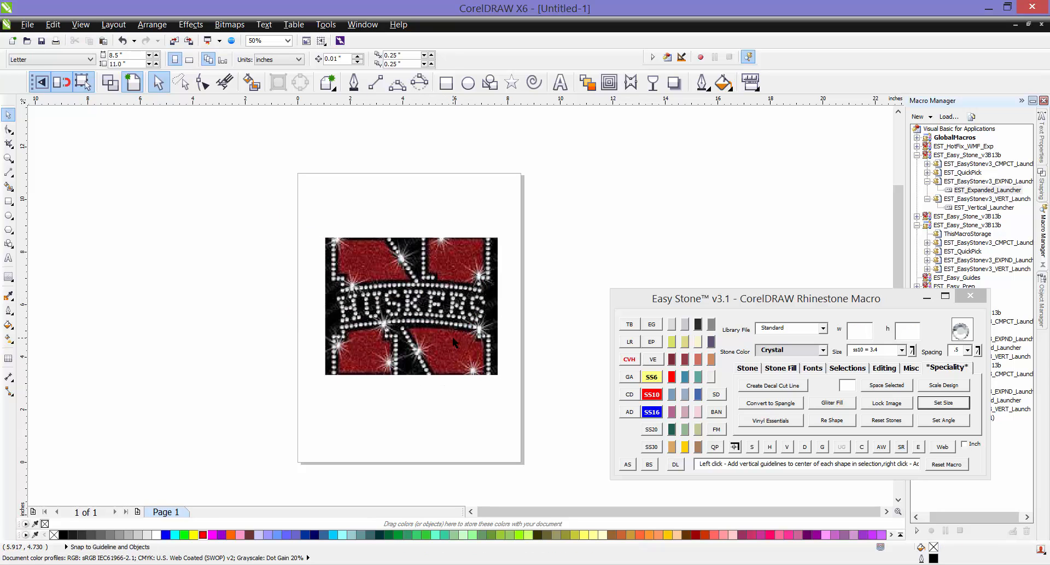
{"action": "scroll", "coordinate": [453, 316], "scroll_direction": "up", "scroll_amount": 2}
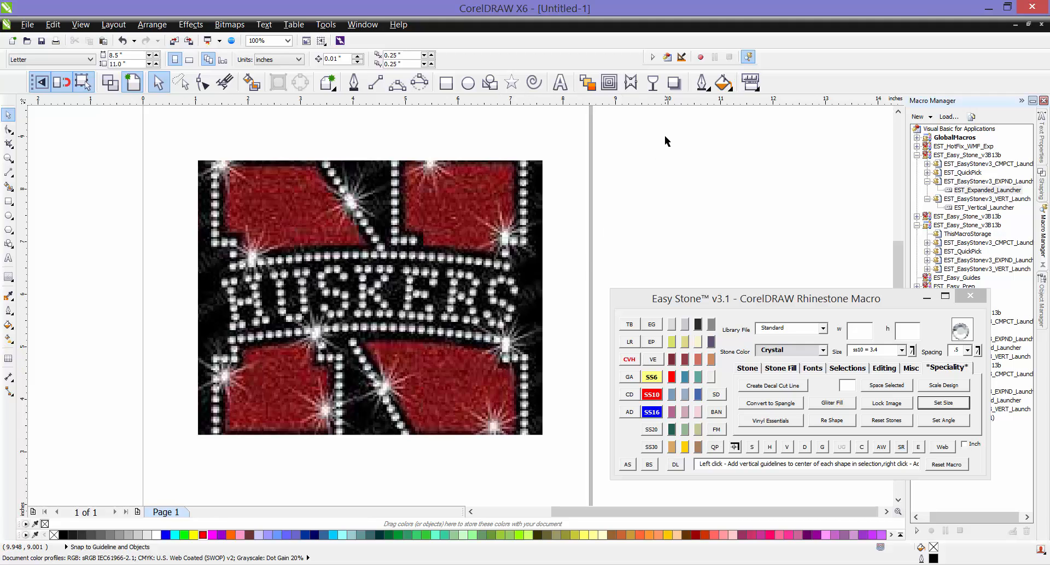
{"action": "scroll", "coordinate": [414, 168], "scroll_direction": "down", "scroll_amount": 2}
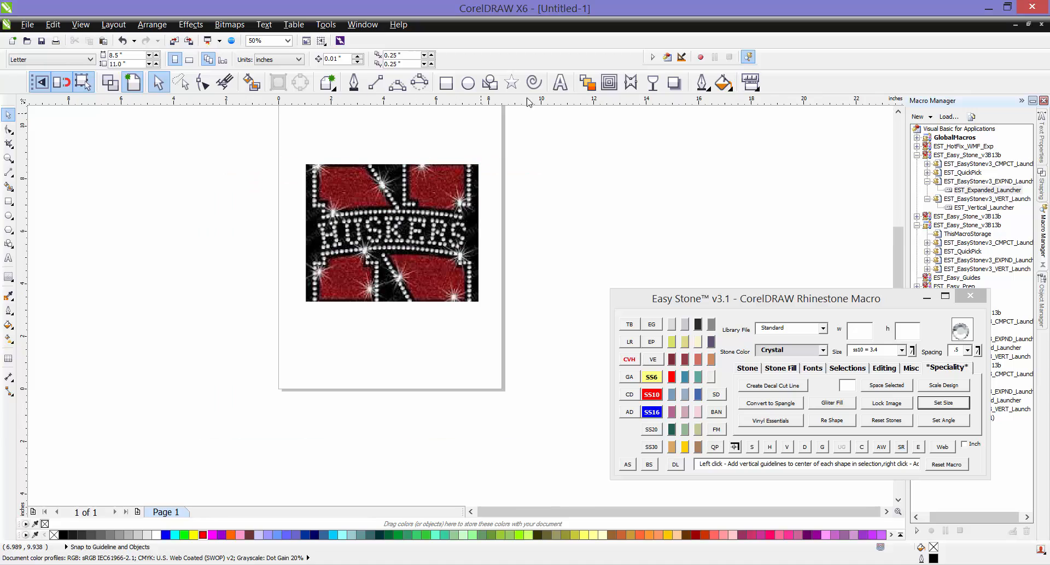
Add the artistic text letter "N" beside the page and enlarge it to about 1.8 by 2.3 inches
{"action": "left_click", "coordinate": [562, 82]}
{"action": "left_click", "coordinate": [566, 190]}
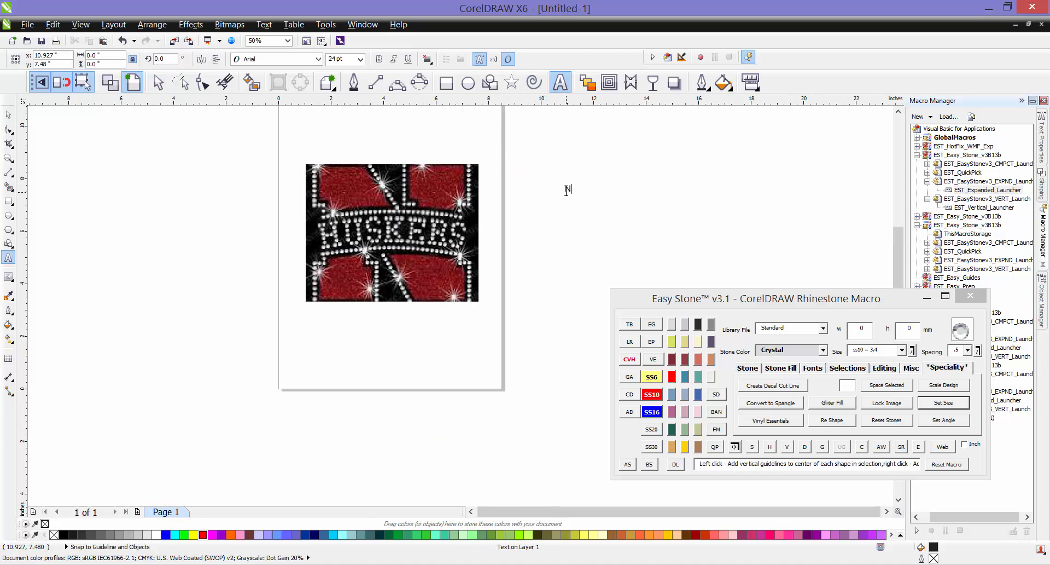
{"action": "left_click", "coordinate": [9, 115]}
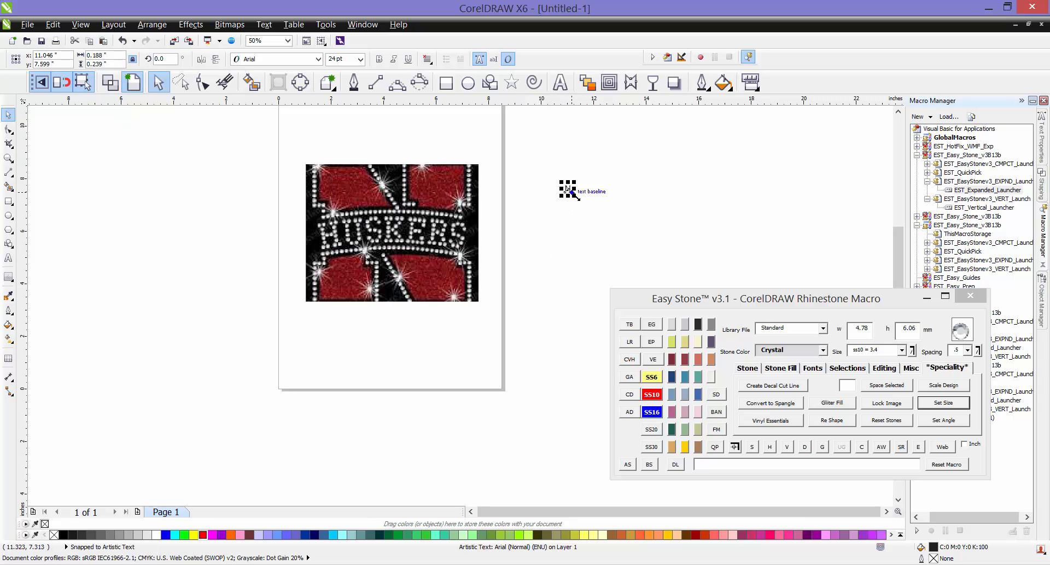
{"action": "left_click_drag", "start_coordinate": [575, 196], "coordinate": [620, 249]}
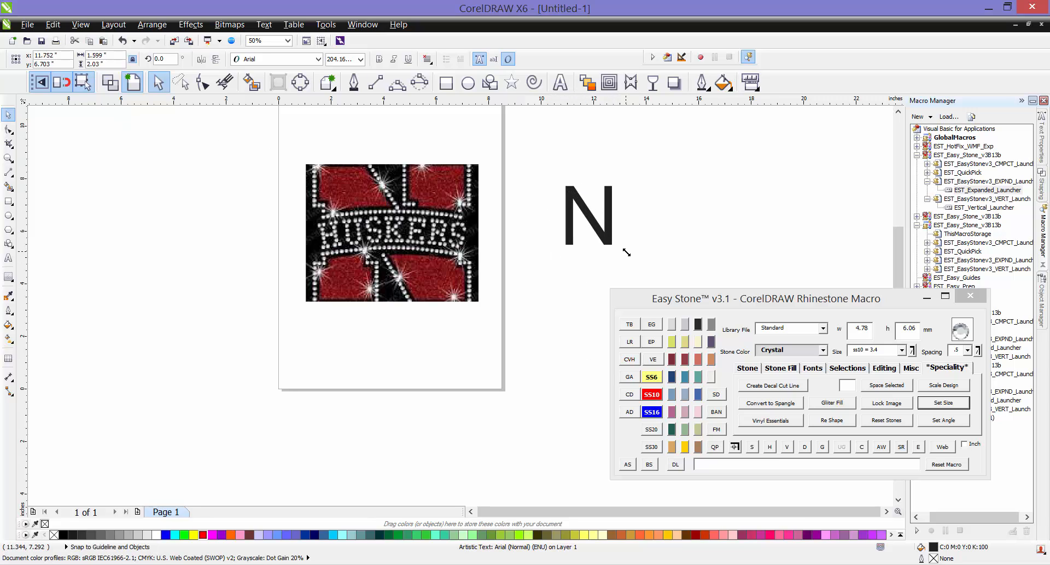
Search the Easy Stone Font Manager for "bla" and apply the CollegiateBlackFLF font to the N
{"action": "left_click", "coordinate": [716, 430]}
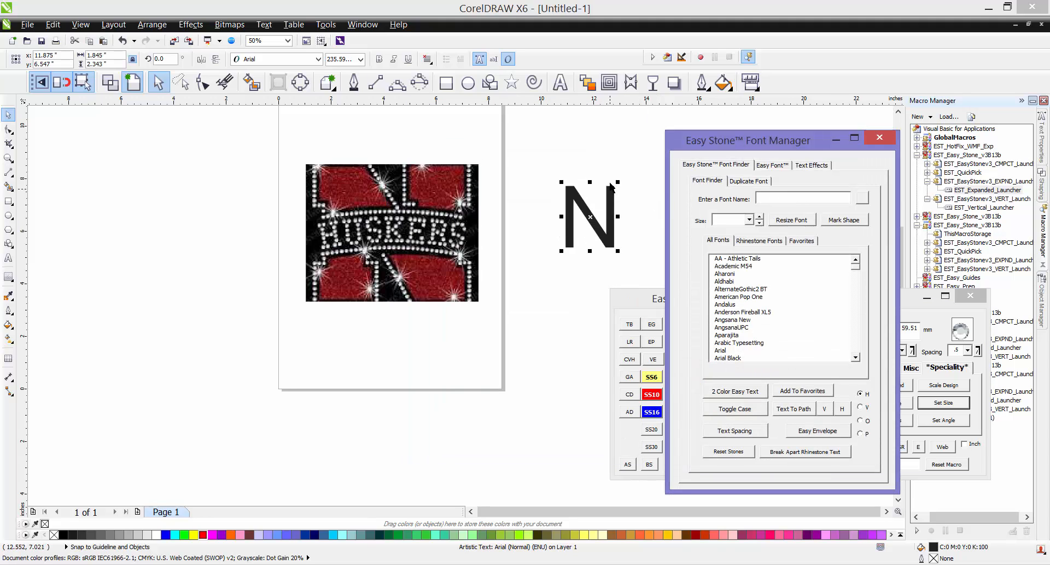
{"action": "type", "text": "bla"}
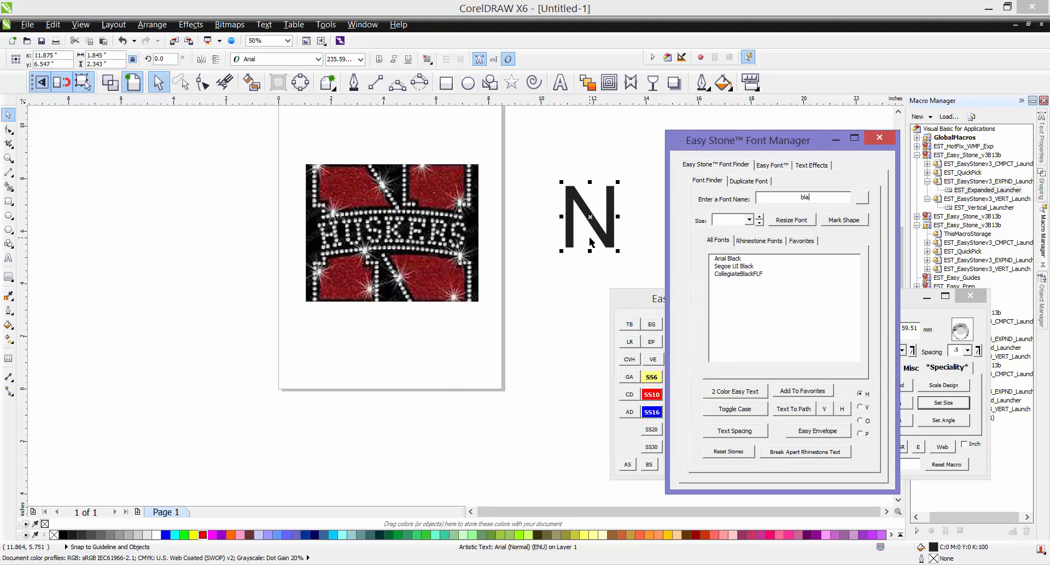
{"action": "left_click", "coordinate": [733, 273]}
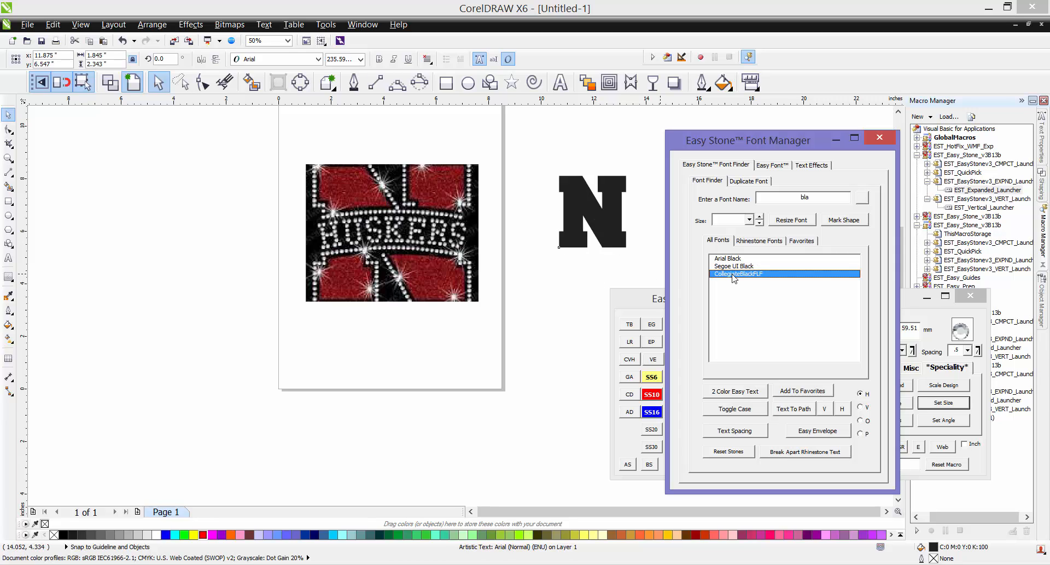
{"action": "left_click", "coordinate": [818, 196]}
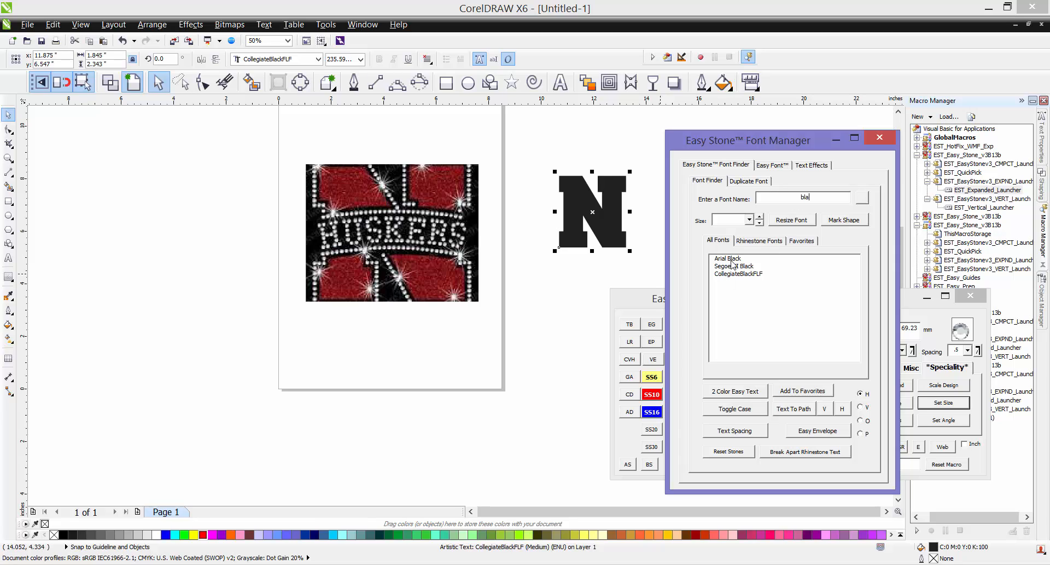
Place the N over the reference image and stretch it to about 5.7 by 5.1 inches to match the pictured letter
{"action": "left_click", "coordinate": [514, 277]}
{"action": "left_click_drag", "start_coordinate": [593, 227], "coordinate": [352, 203]}
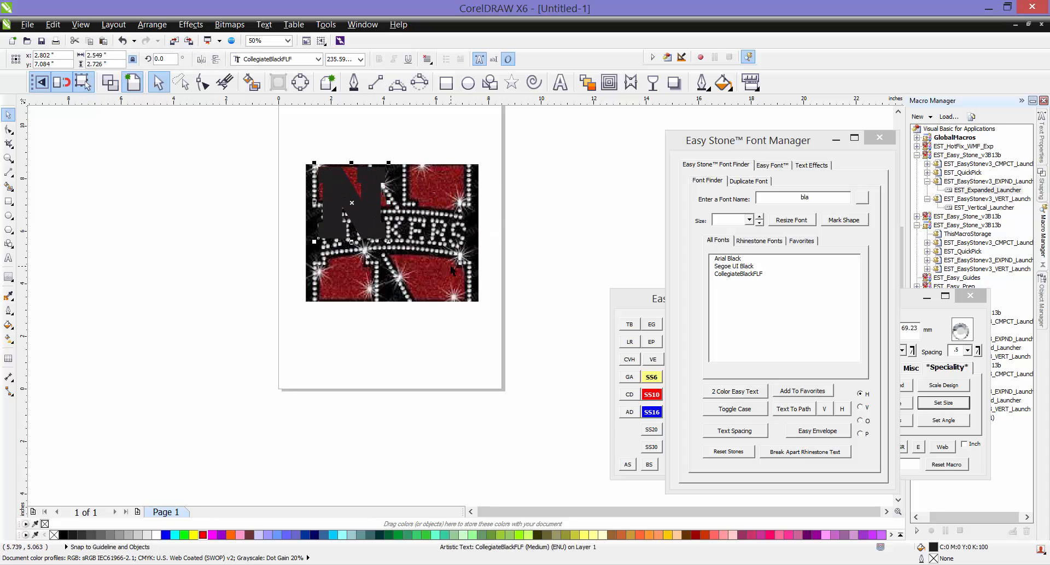
{"action": "left_click_drag", "start_coordinate": [388, 241], "coordinate": [448, 303]}
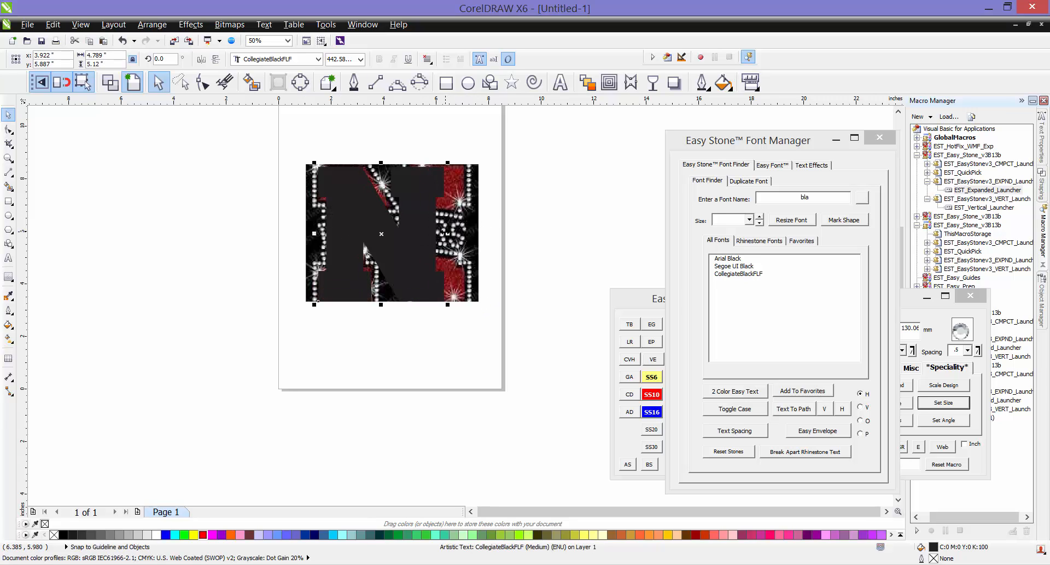
{"action": "left_click_drag", "start_coordinate": [445, 232], "coordinate": [467, 234]}
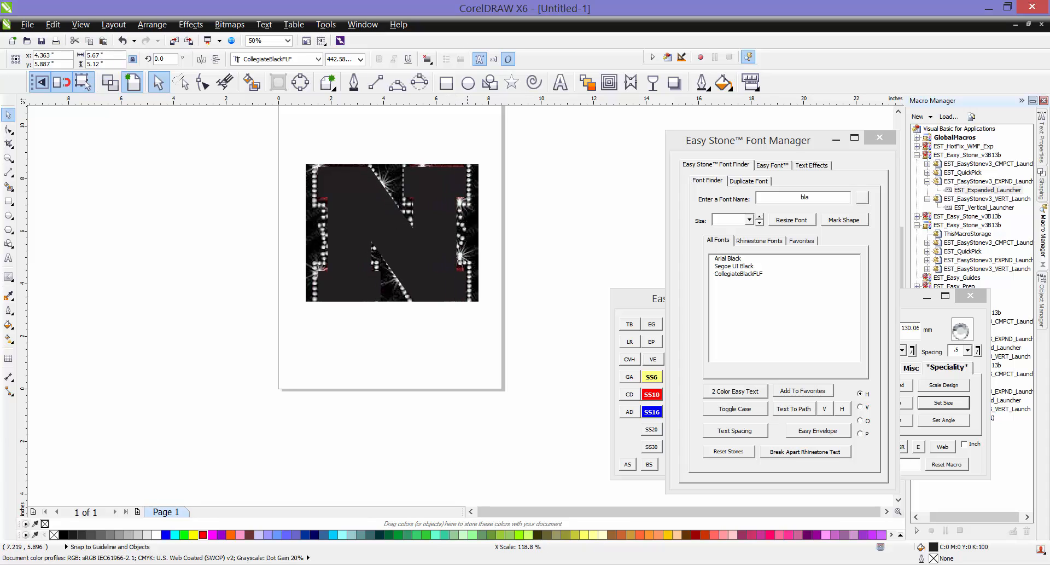
Move the resized N off the reference image into the empty area beside the page
{"action": "left_click", "coordinate": [427, 225]}
{"action": "scroll", "coordinate": [239, 235], "scroll_direction": "down", "scroll_amount": 1}
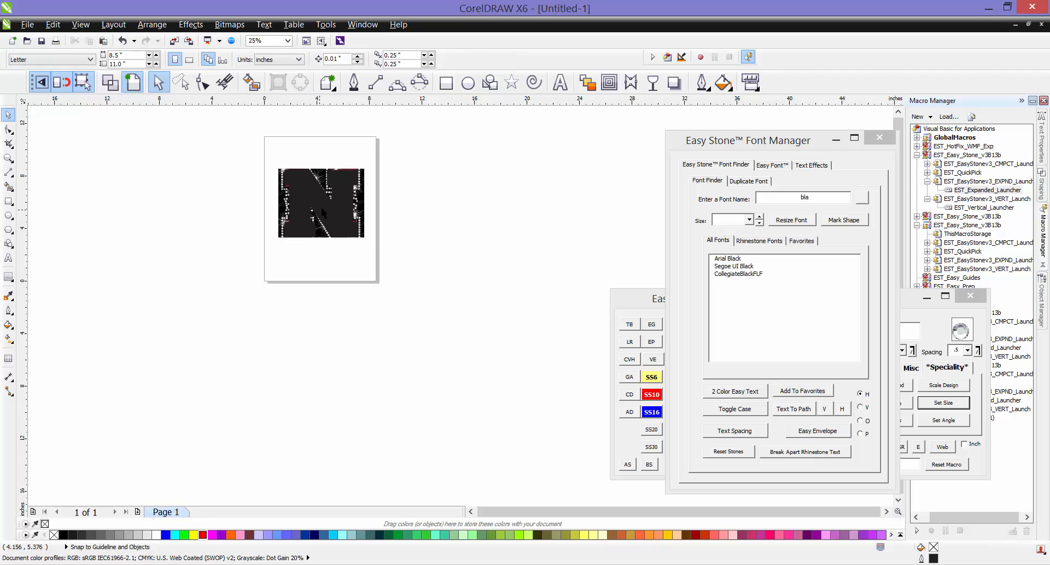
{"action": "left_click_drag", "start_coordinate": [320, 206], "coordinate": [452, 204]}
{"action": "left_click", "coordinate": [440, 163]}
{"action": "scroll", "coordinate": [440, 163], "scroll_direction": "up", "scroll_amount": 1}
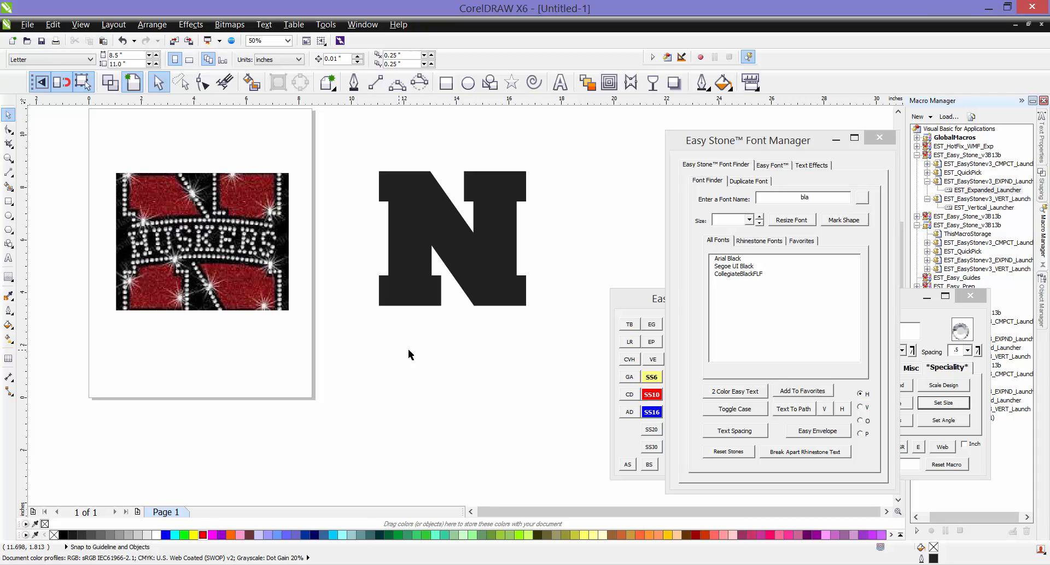
Add the artistic text "HUSKERS" below the N and enlarge it to about 6 inches wide
{"action": "scroll", "coordinate": [350, 262], "scroll_direction": "down", "scroll_amount": 2}
{"action": "scroll", "coordinate": [350, 263], "scroll_direction": "up", "scroll_amount": 2}
{"action": "left_click", "coordinate": [558, 87]}
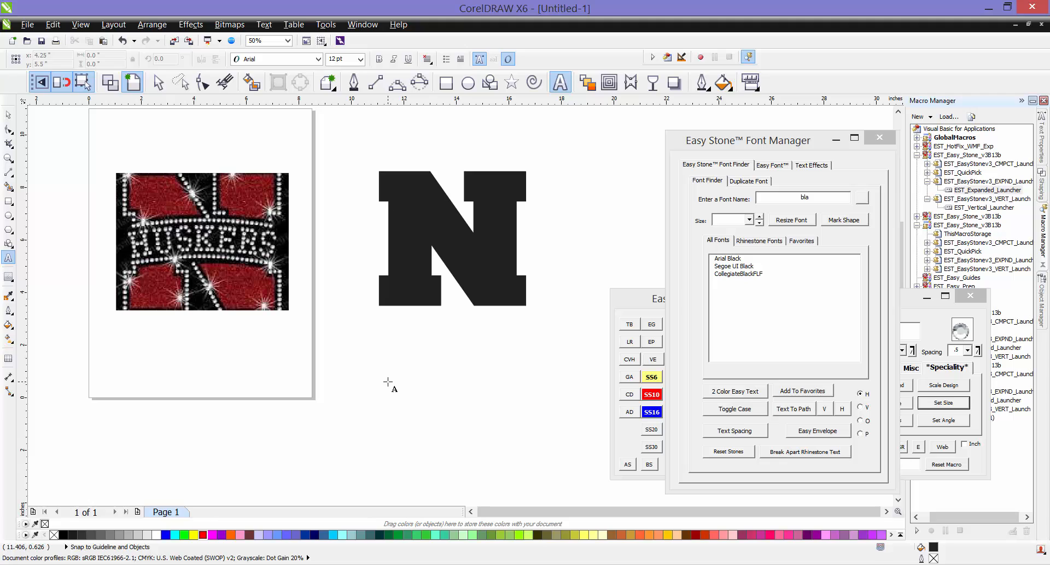
{"action": "left_click", "coordinate": [388, 382]}
{"action": "type", "text": "HUSKERS"}
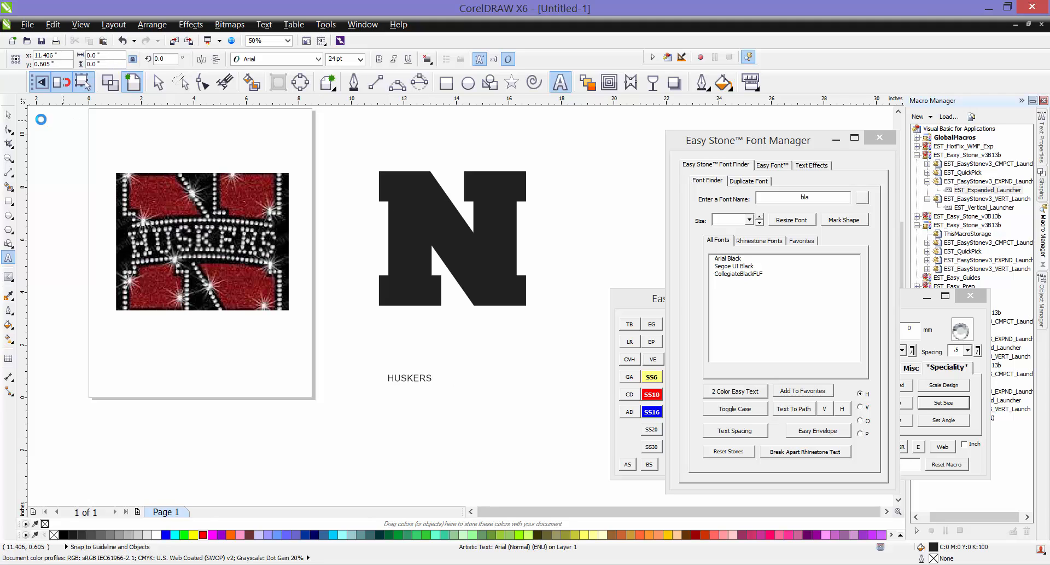
{"action": "left_click", "coordinate": [8, 114]}
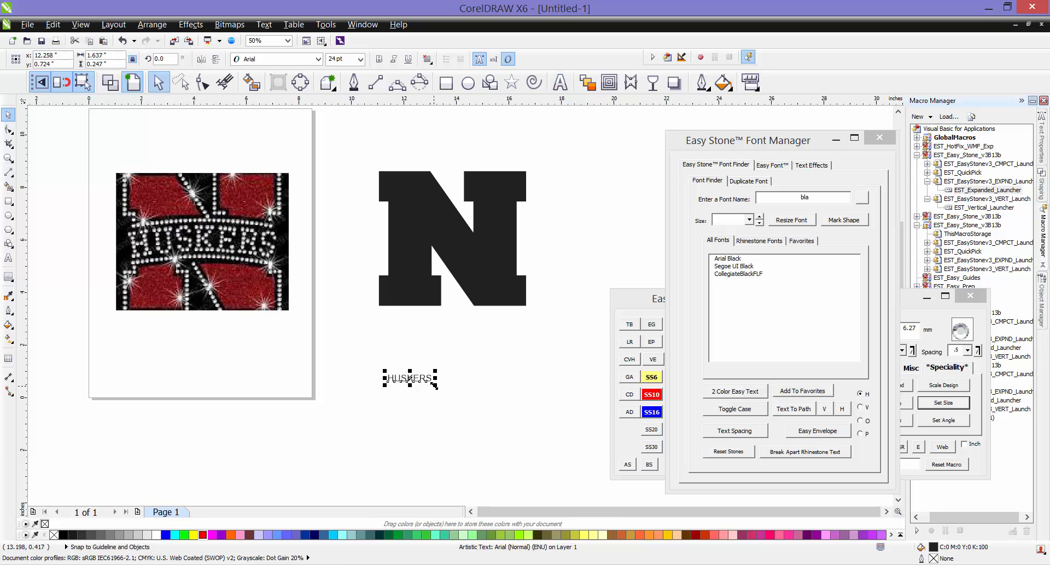
{"action": "left_click_drag", "start_coordinate": [436, 385], "coordinate": [550, 469]}
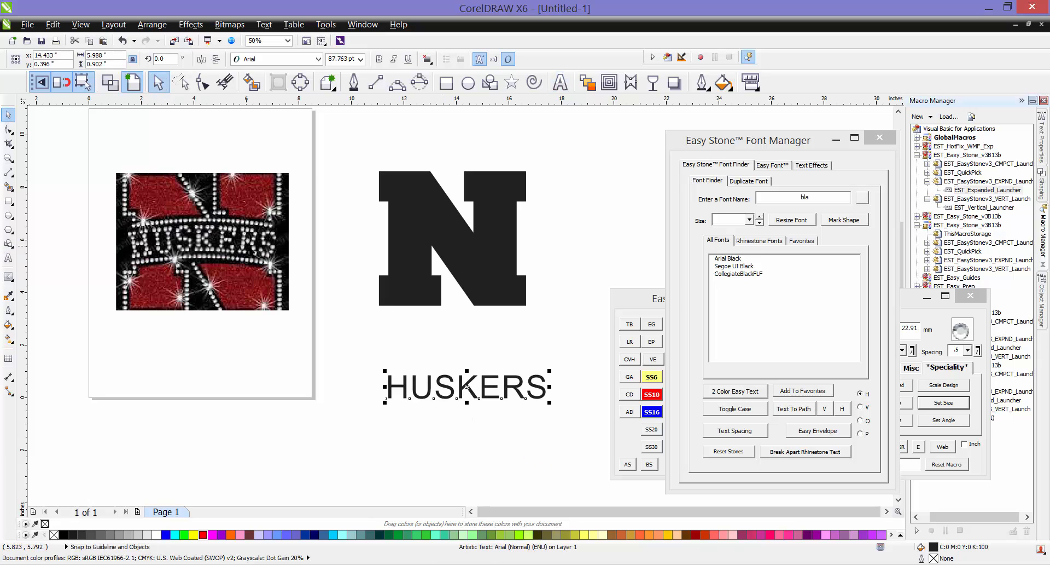
Search the rhinestone fonts for "mini" and apply EST - Athletic Mini to the HUSKERS text
{"action": "left_click", "coordinate": [476, 387]}
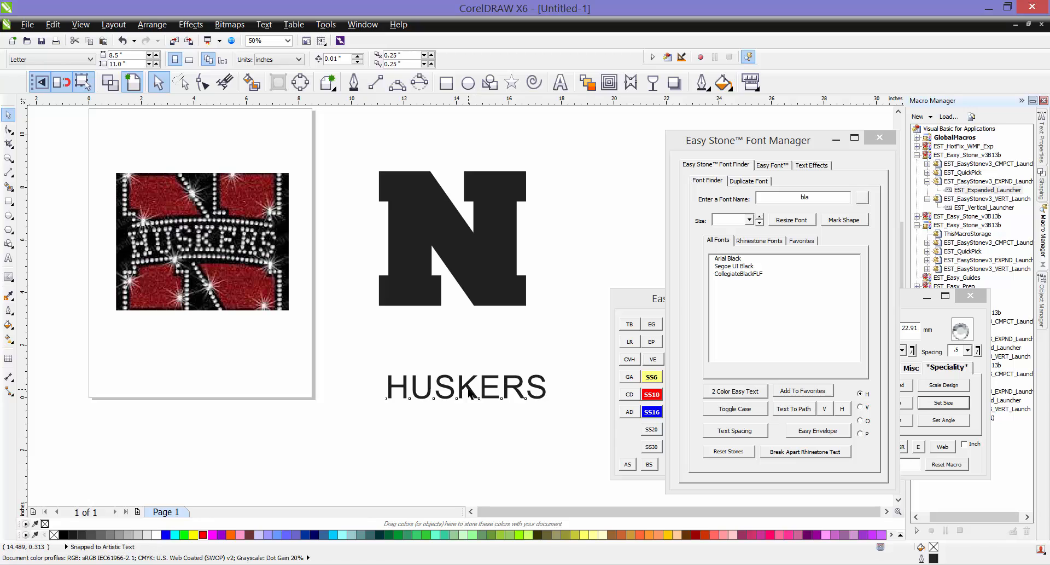
{"action": "left_click", "coordinate": [474, 390]}
{"action": "left_click", "coordinate": [820, 198]}
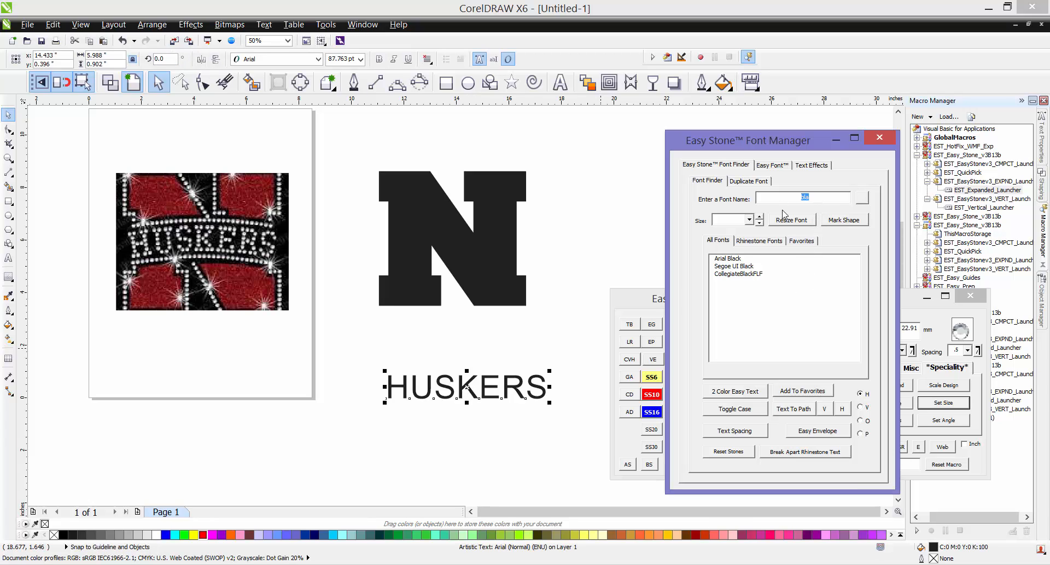
{"action": "left_click", "coordinate": [769, 240]}
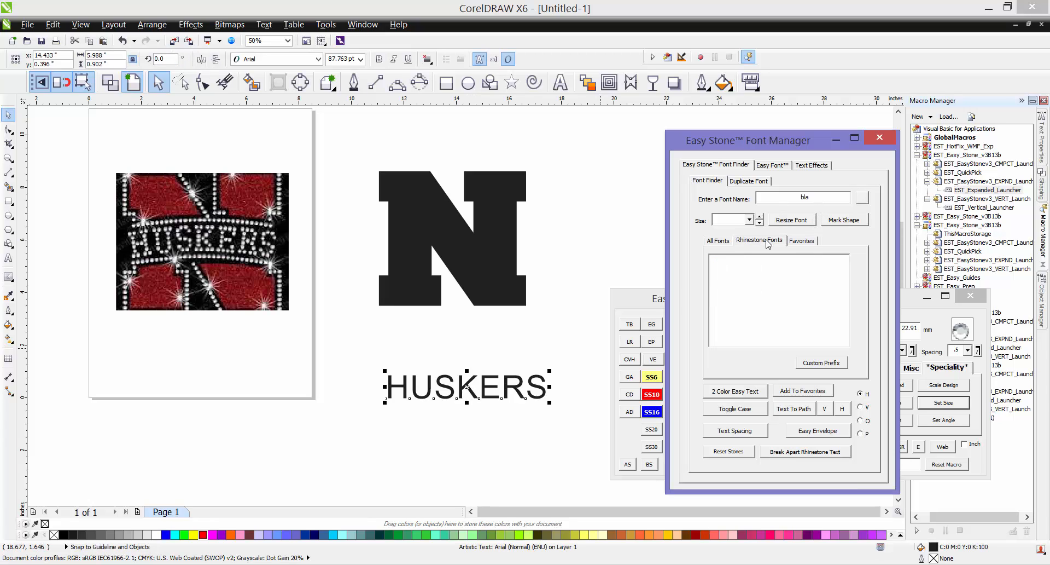
{"action": "double_click", "coordinate": [804, 197]}
{"action": "type", "text": "mini"}
{"action": "left_click", "coordinate": [744, 258]}
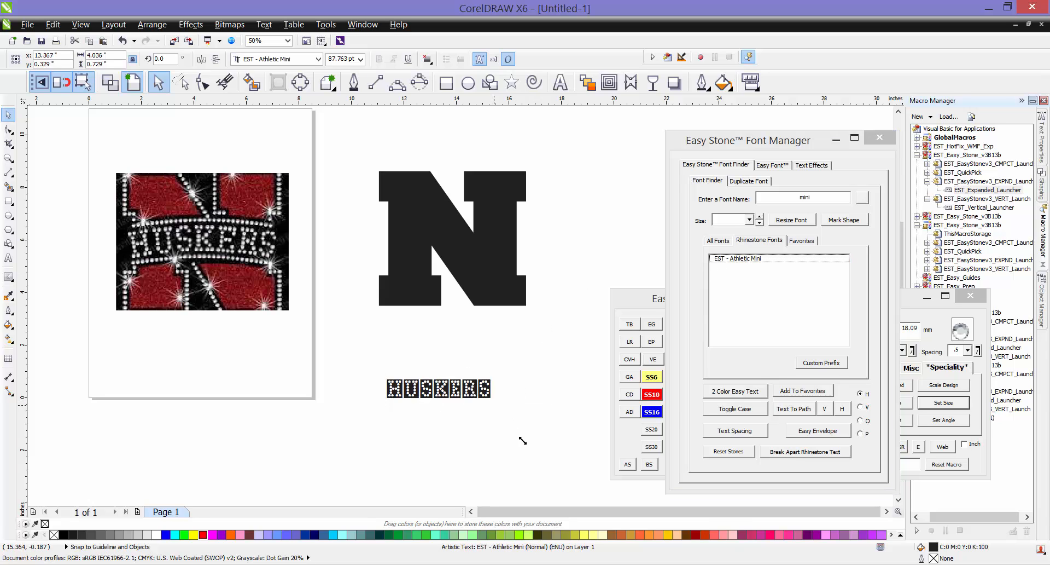
Enlarge the HUSKERS rhinestone text to about 6.7 inches wide and toggle its letter case
{"action": "left_click_drag", "start_coordinate": [484, 404], "coordinate": [471, 381]}
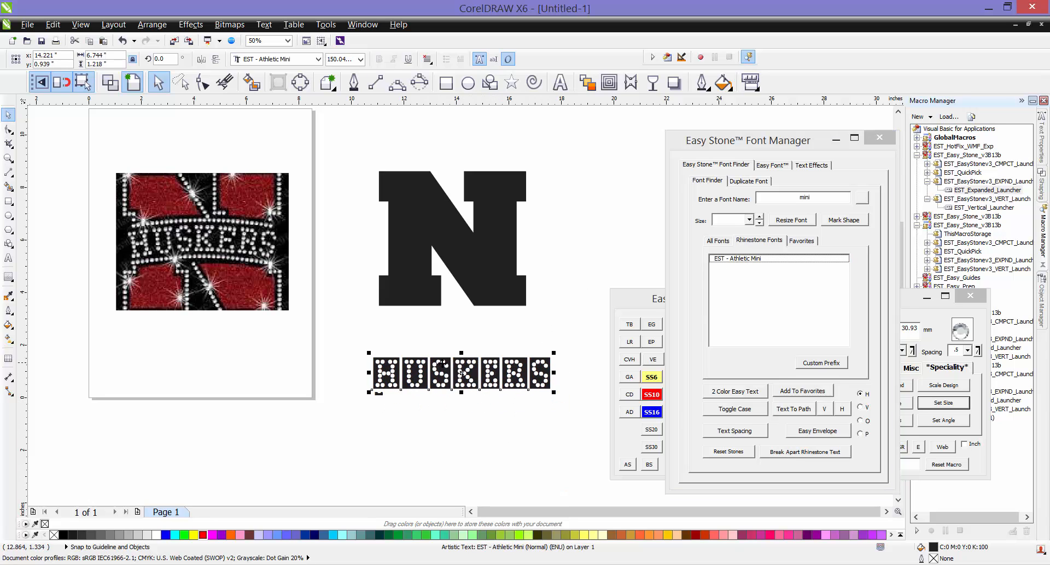
{"action": "left_click", "coordinate": [733, 411]}
{"action": "left_click", "coordinate": [658, 415]}
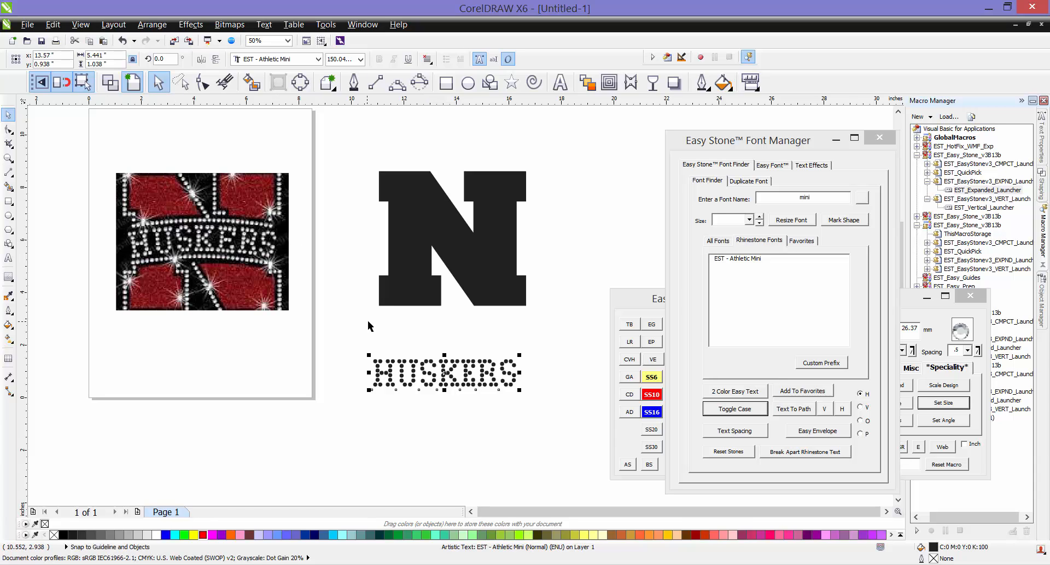
{"action": "left_click", "coordinate": [375, 338]}
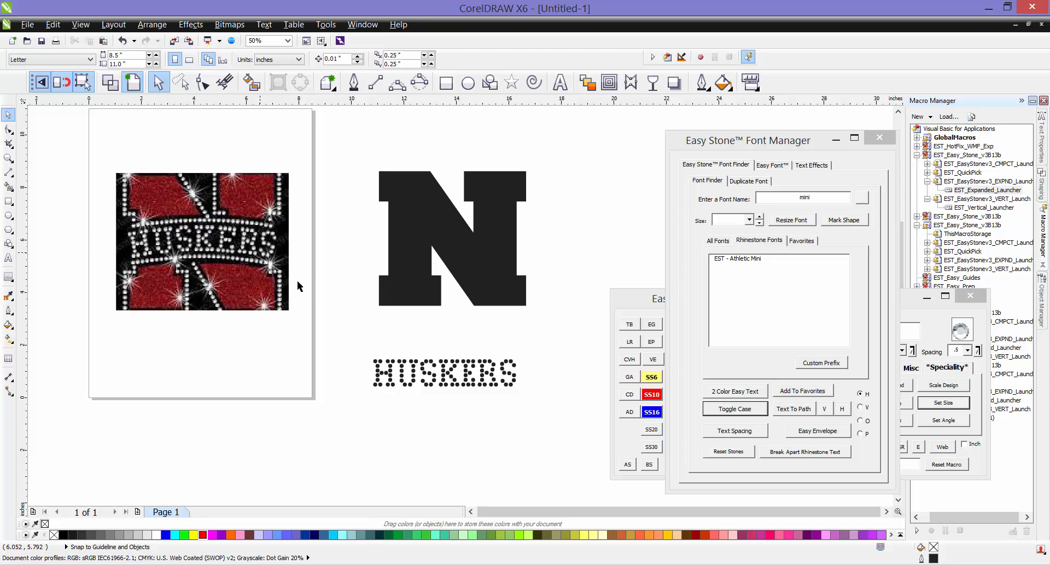
Move the HUSKERS rhinestone text onto the lower part of the reference image and fill it with light cyan (#99FFFF)
{"action": "left_click", "coordinate": [426, 373]}
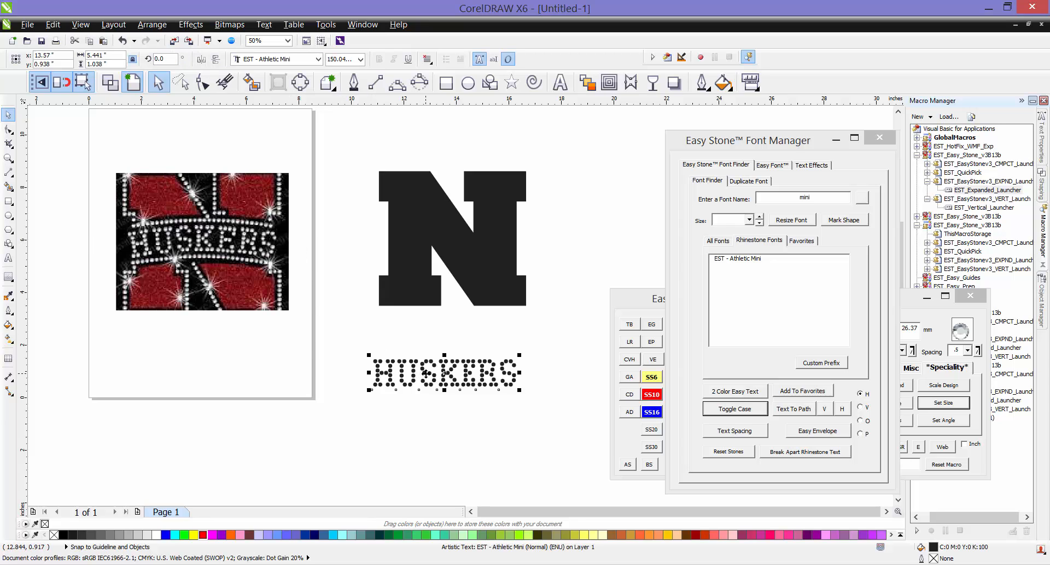
{"action": "left_click_drag", "start_coordinate": [426, 374], "coordinate": [208, 277]}
{"action": "scroll", "coordinate": [230, 244], "scroll_direction": "up", "scroll_amount": 2}
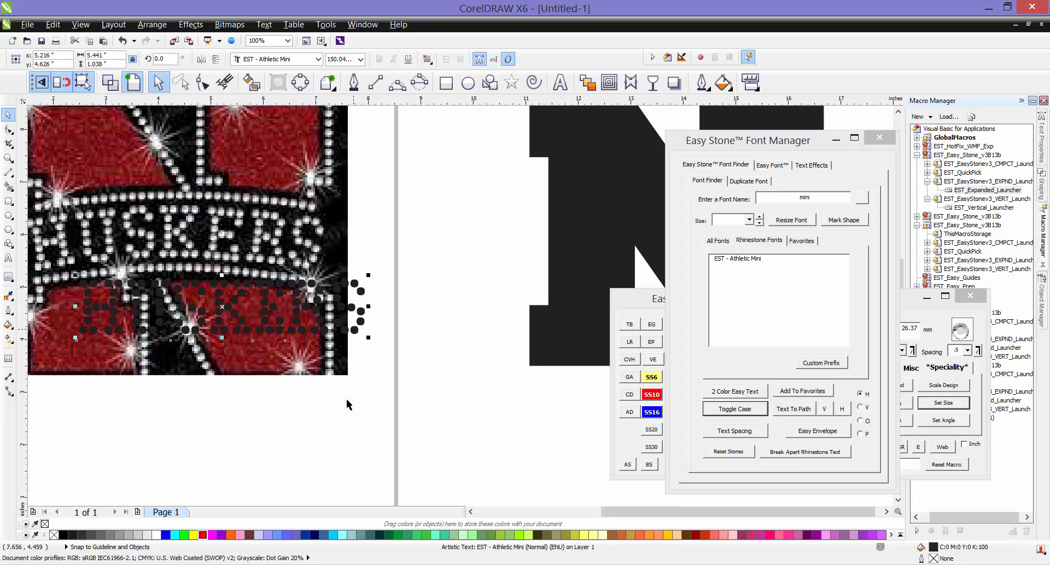
{"action": "left_click", "coordinate": [342, 534]}
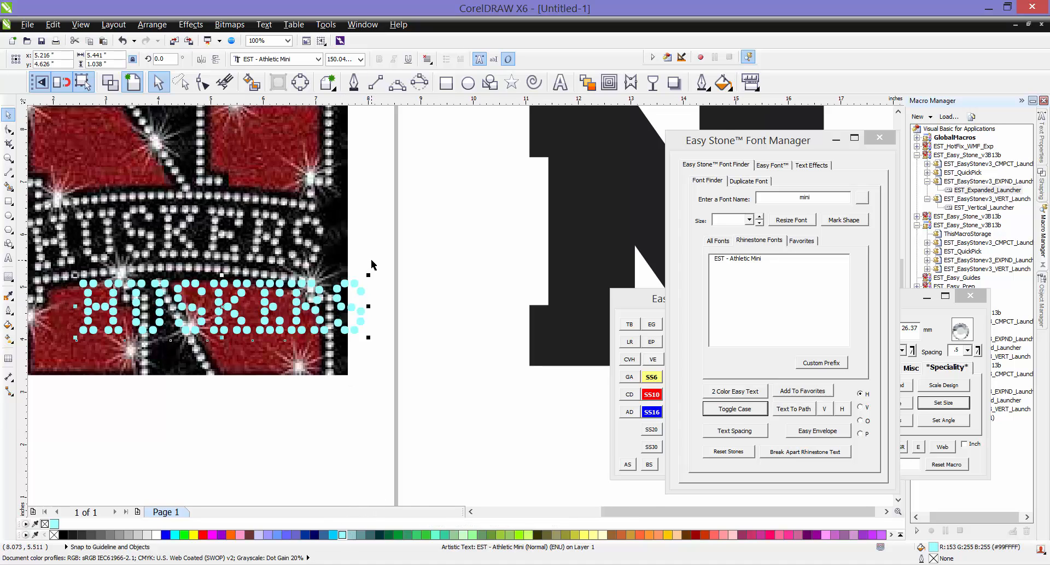
Move the HUSKERS rhinestone text off the reference image to the empty area below the black N
{"action": "scroll", "coordinate": [371, 265], "scroll_direction": "up", "scroll_amount": 1}
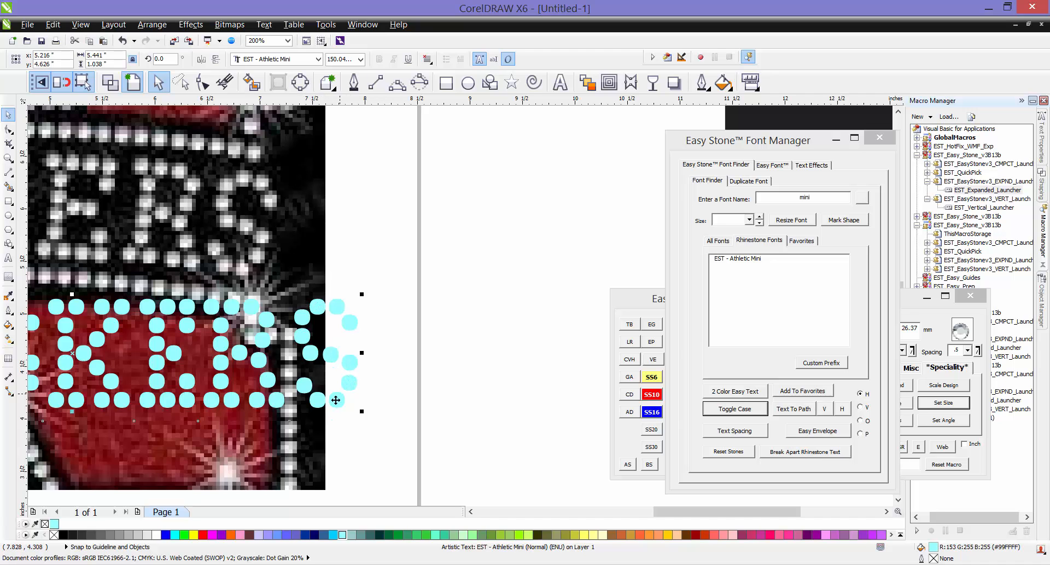
{"action": "scroll", "coordinate": [388, 330], "scroll_direction": "down", "scroll_amount": 3}
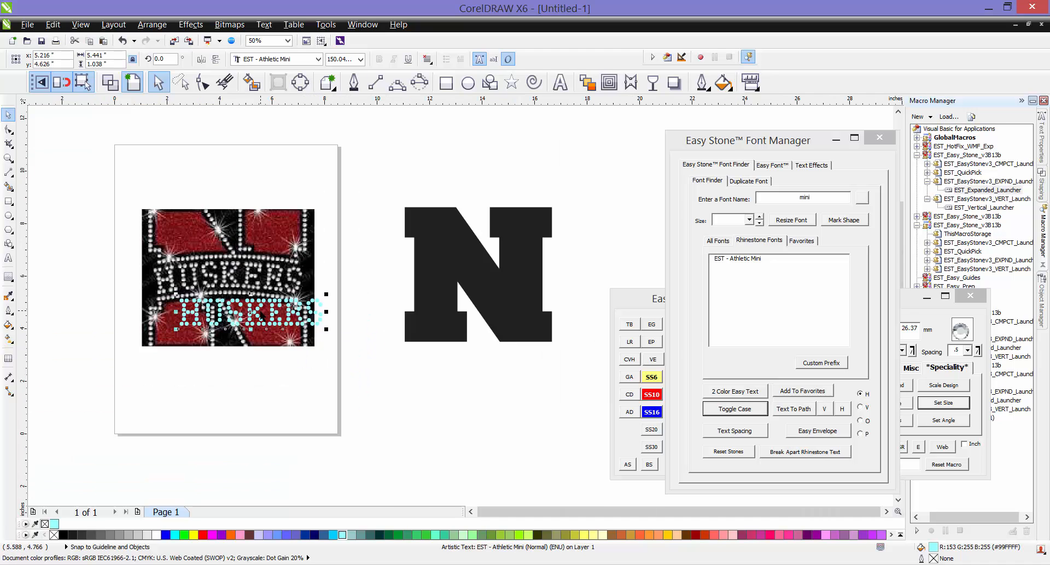
{"action": "left_click_drag", "start_coordinate": [263, 314], "coordinate": [462, 398]}
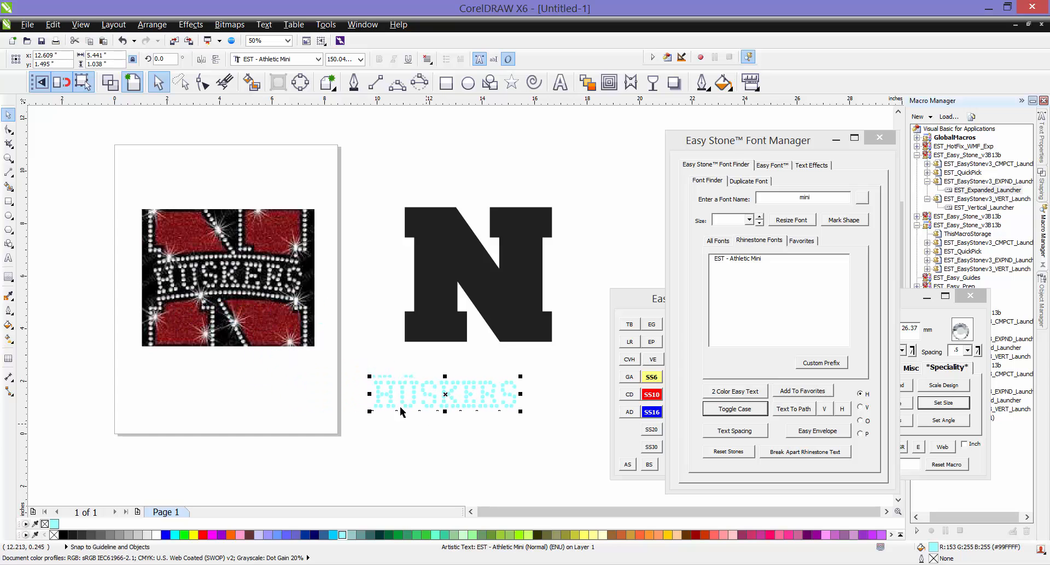
{"action": "scroll", "coordinate": [367, 358], "scroll_direction": "up", "scroll_amount": 2}
{"action": "left_click", "coordinate": [349, 316]}
{"action": "scroll", "coordinate": [293, 225], "scroll_direction": "down", "scroll_amount": 2}
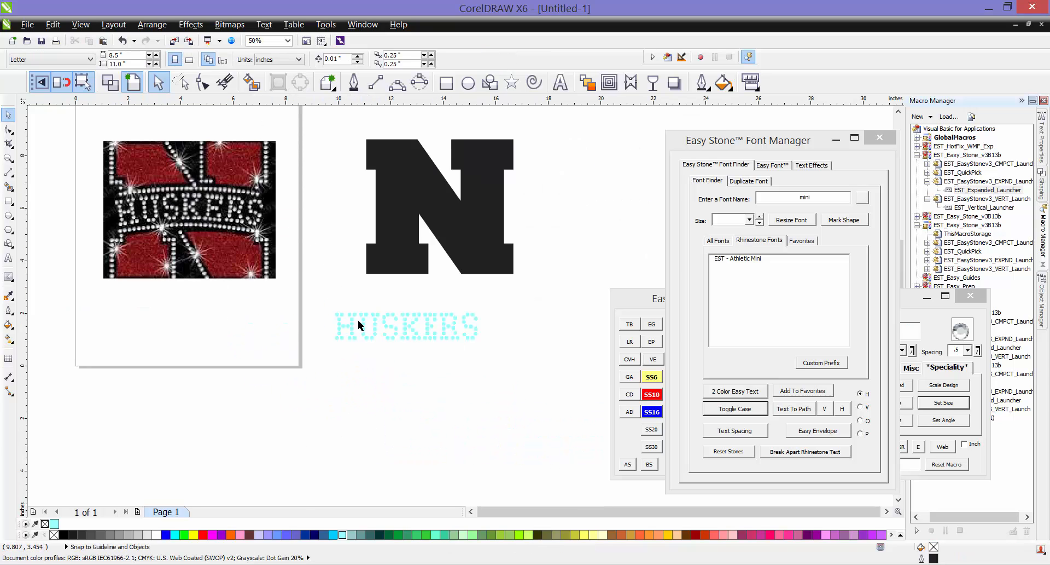
{"action": "scroll", "coordinate": [382, 330], "scroll_direction": "up", "scroll_amount": 3}
{"action": "scroll", "coordinate": [425, 323], "scroll_direction": "down", "scroll_amount": 3}
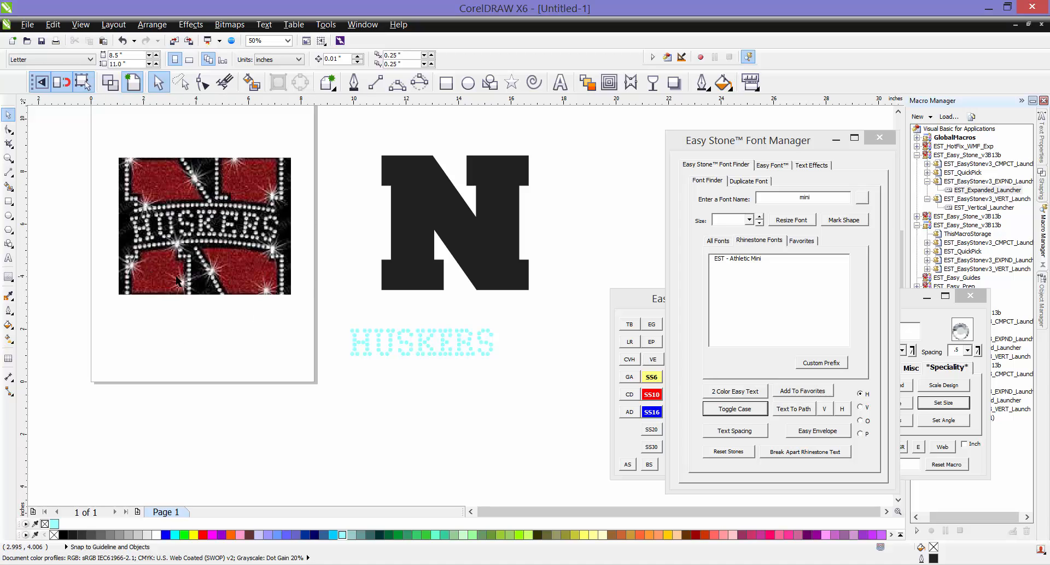
Resize the HUSKERS rhinestone font to the ss10= 3.4 stone size
{"action": "left_click", "coordinate": [438, 222]}
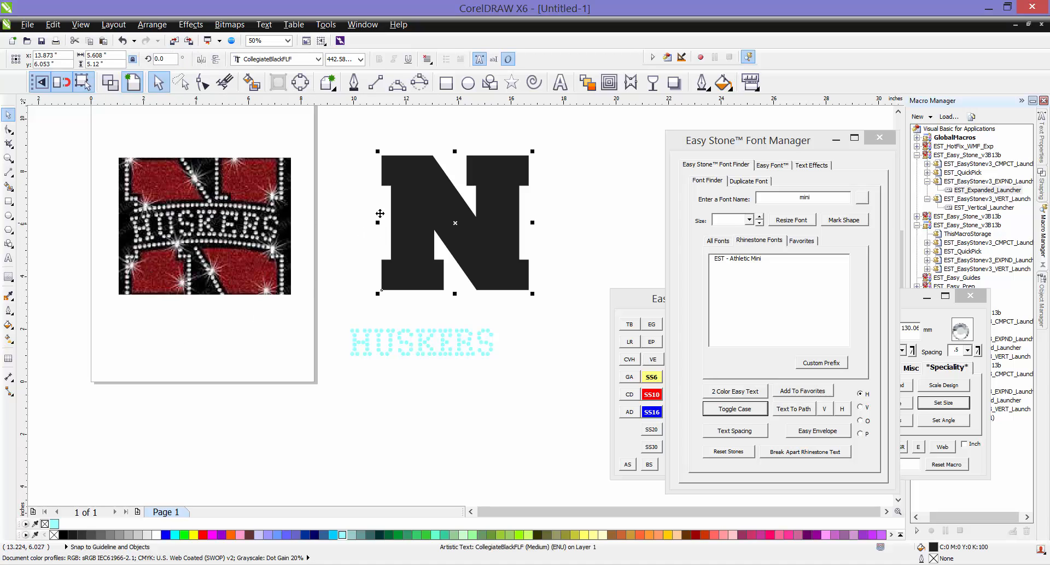
{"action": "left_click", "coordinate": [354, 207]}
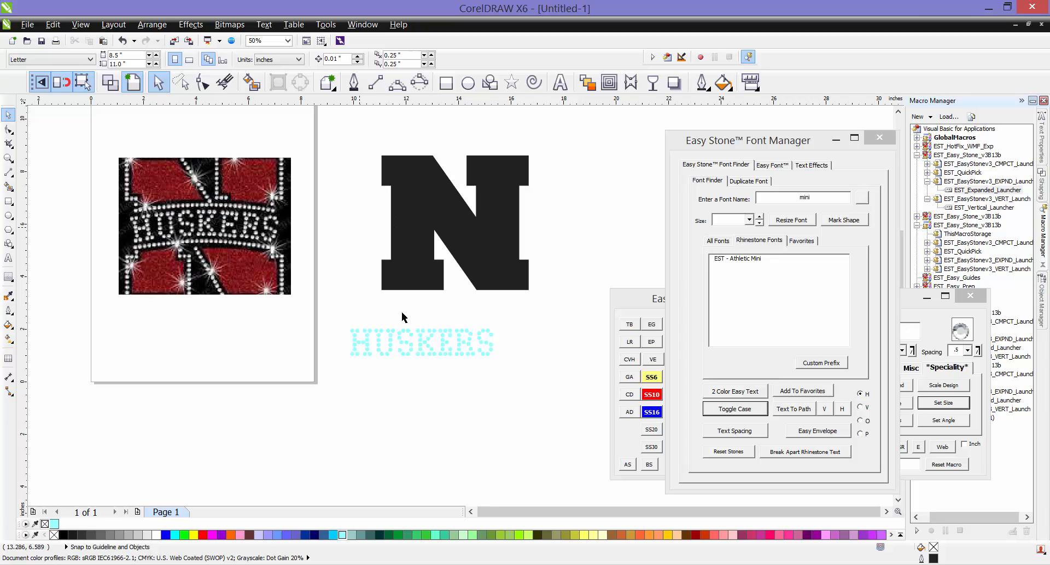
{"action": "left_click", "coordinate": [395, 346]}
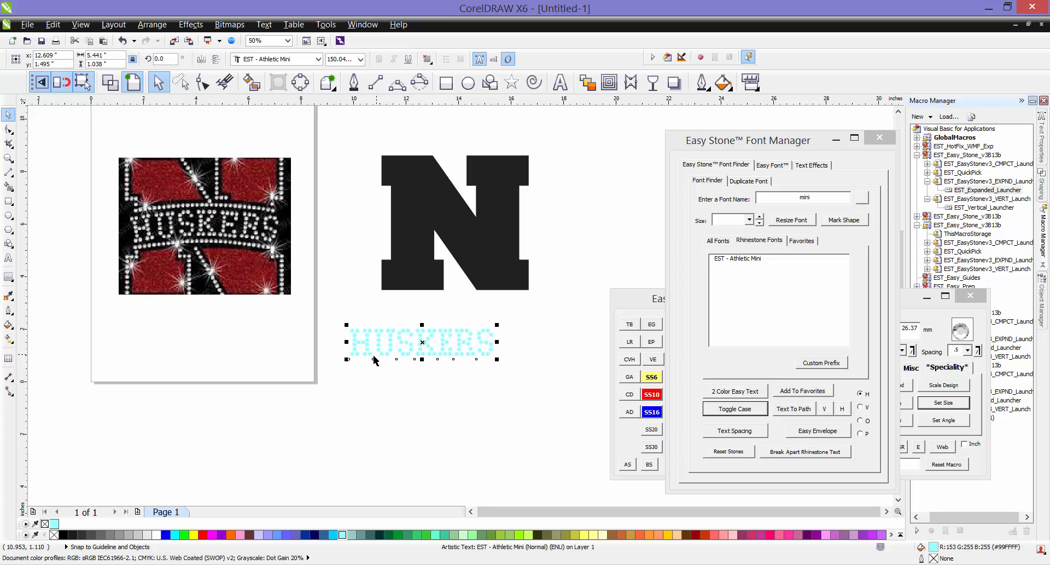
{"action": "left_click", "coordinate": [749, 219]}
{"action": "left_click", "coordinate": [730, 241]}
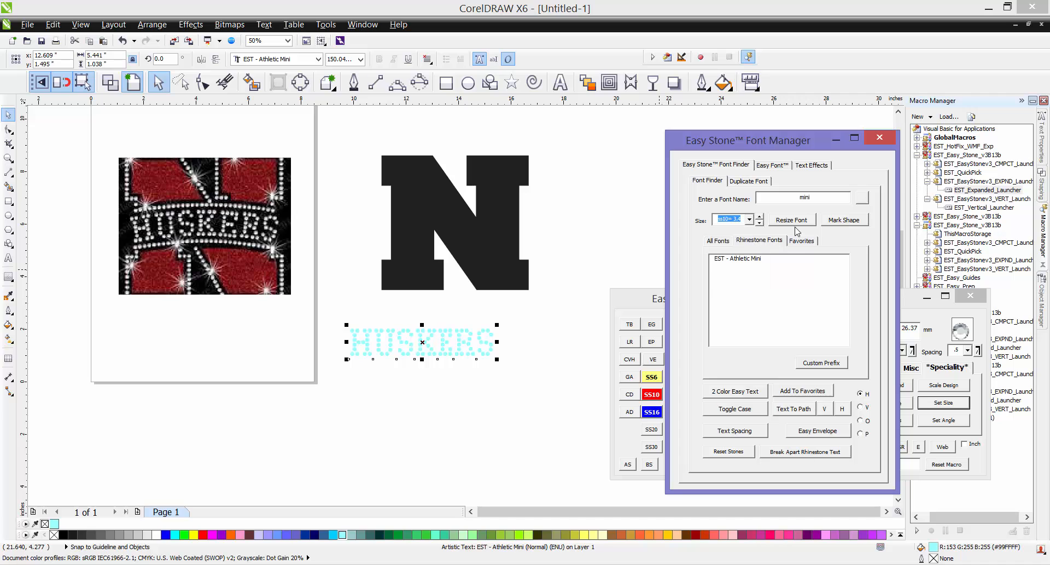
{"action": "left_click", "coordinate": [793, 221]}
{"action": "left_click", "coordinate": [343, 333]}
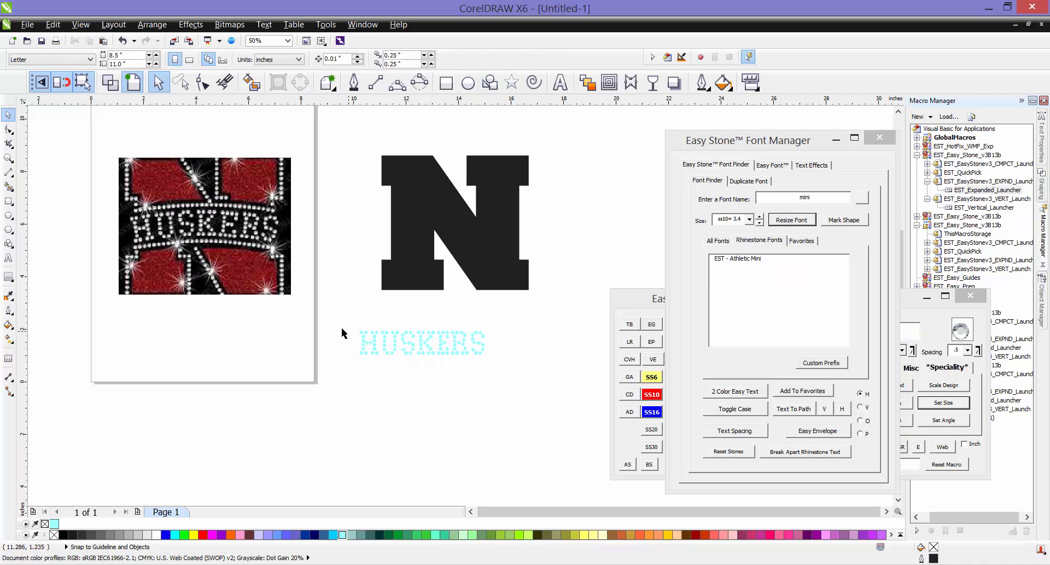
Place the HUSKERS stones over the middle of the N to compare their fit and return them below it
{"action": "left_click_drag", "start_coordinate": [340, 321], "coordinate": [501, 368]}
{"action": "left_click_drag", "start_coordinate": [387, 343], "coordinate": [418, 222]}
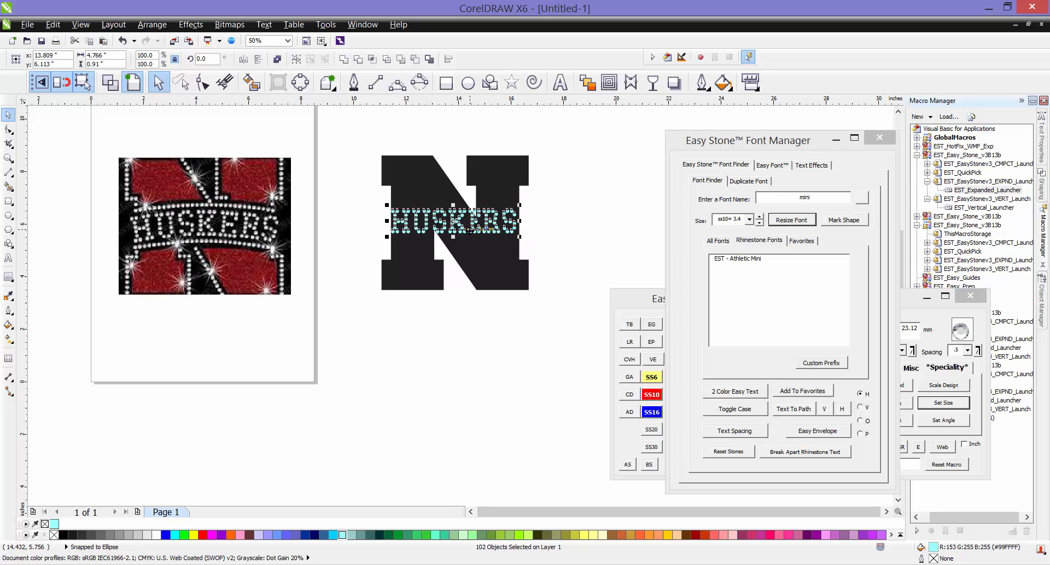
{"action": "left_click_drag", "start_coordinate": [468, 224], "coordinate": [442, 347]}
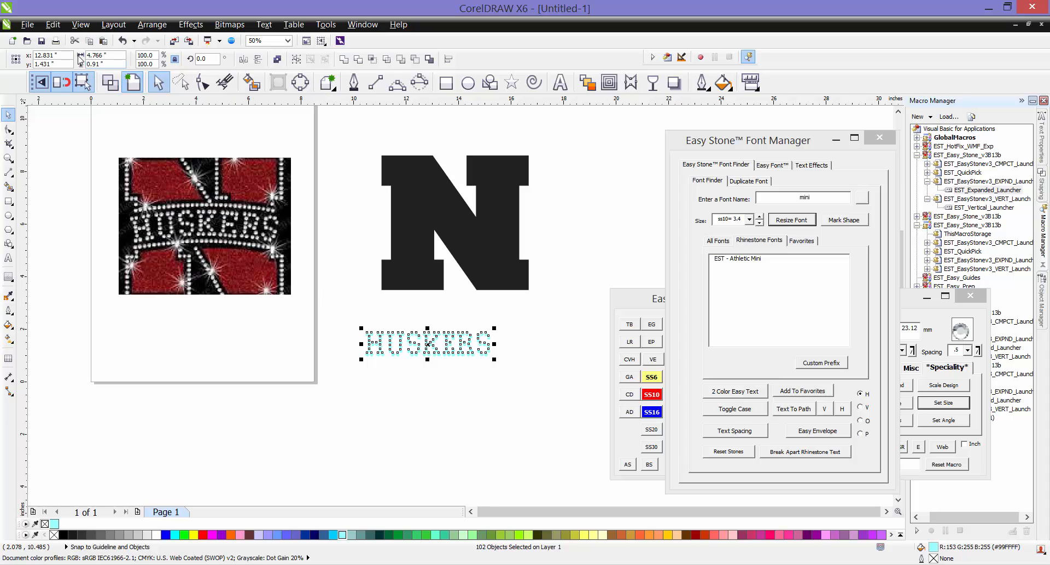
{"action": "left_click", "coordinate": [354, 336]}
{"action": "left_click_drag", "start_coordinate": [341, 320], "coordinate": [531, 383]}
{"action": "left_click", "coordinate": [499, 403]}
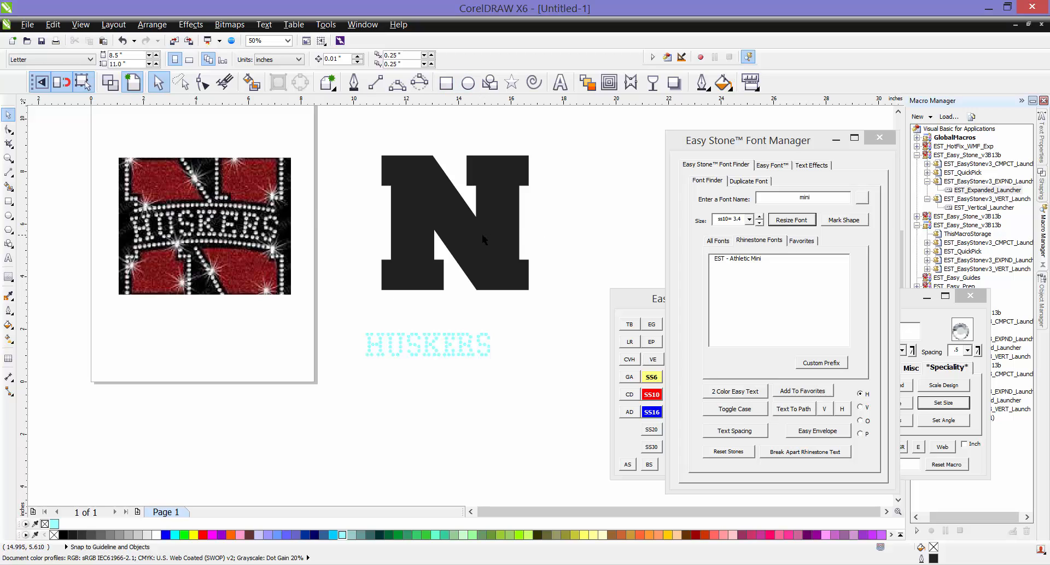
Move the HUSKERS stones onto the page below the reference image
{"action": "scroll", "coordinate": [245, 190], "scroll_direction": "down", "scroll_amount": 1}
{"action": "scroll", "coordinate": [330, 203], "scroll_direction": "up", "scroll_amount": 1}
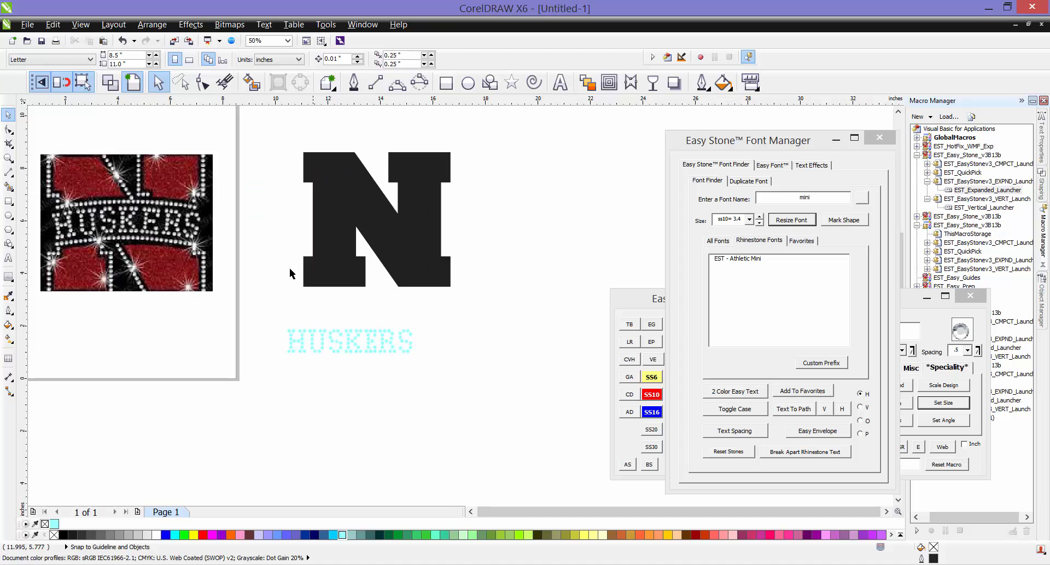
{"action": "left_click_drag", "start_coordinate": [247, 315], "coordinate": [199, 362]}
{"action": "left_click", "coordinate": [359, 366]}
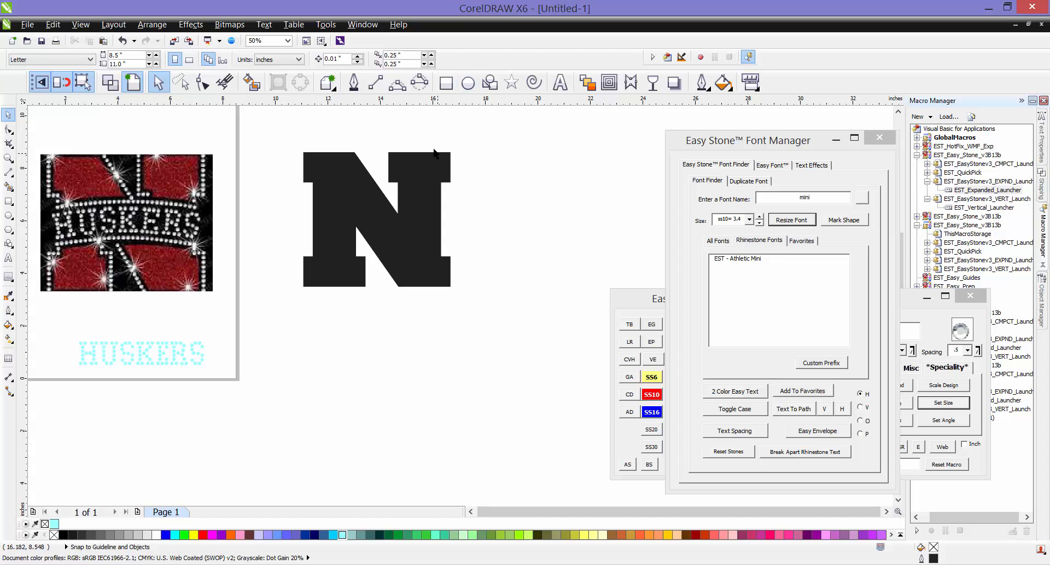
Draw a wide ellipse about 11.1 by 4.1 inches directly below the N
{"action": "left_click", "coordinate": [468, 83]}
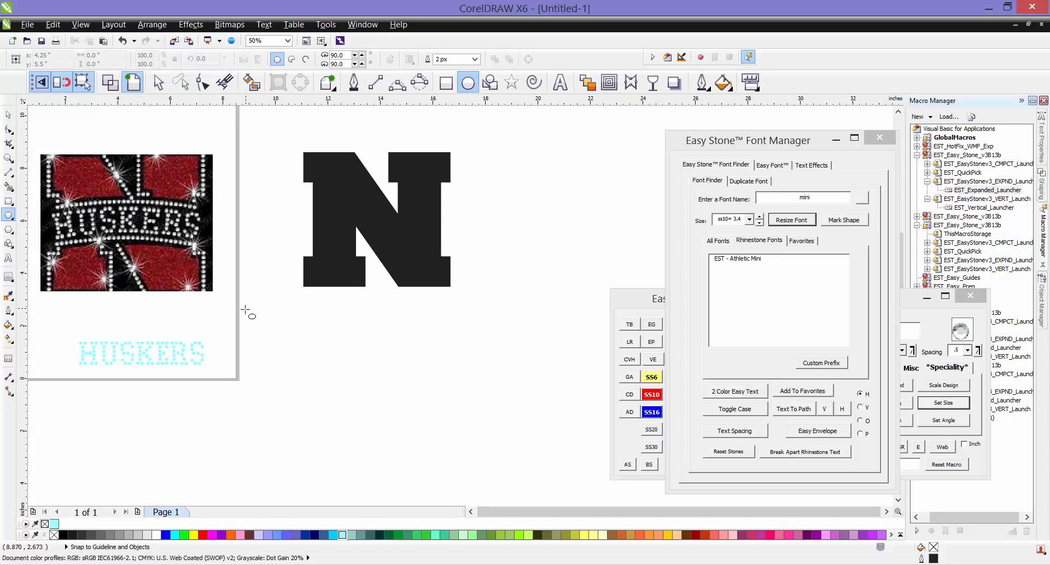
{"action": "left_click_drag", "start_coordinate": [244, 309], "coordinate": [537, 416]}
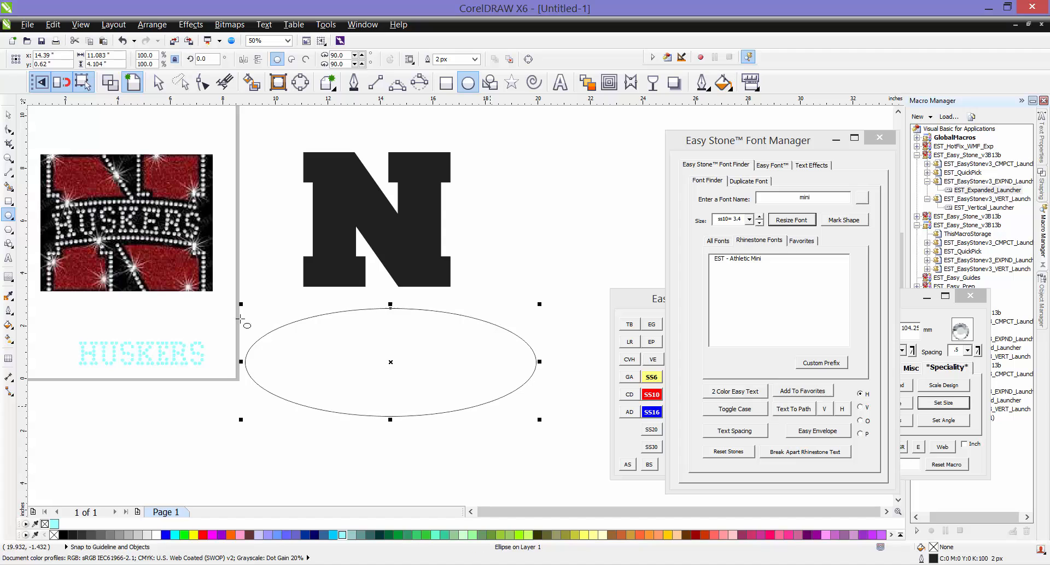
{"action": "left_click", "coordinate": [8, 115]}
{"action": "left_click", "coordinate": [270, 239]}
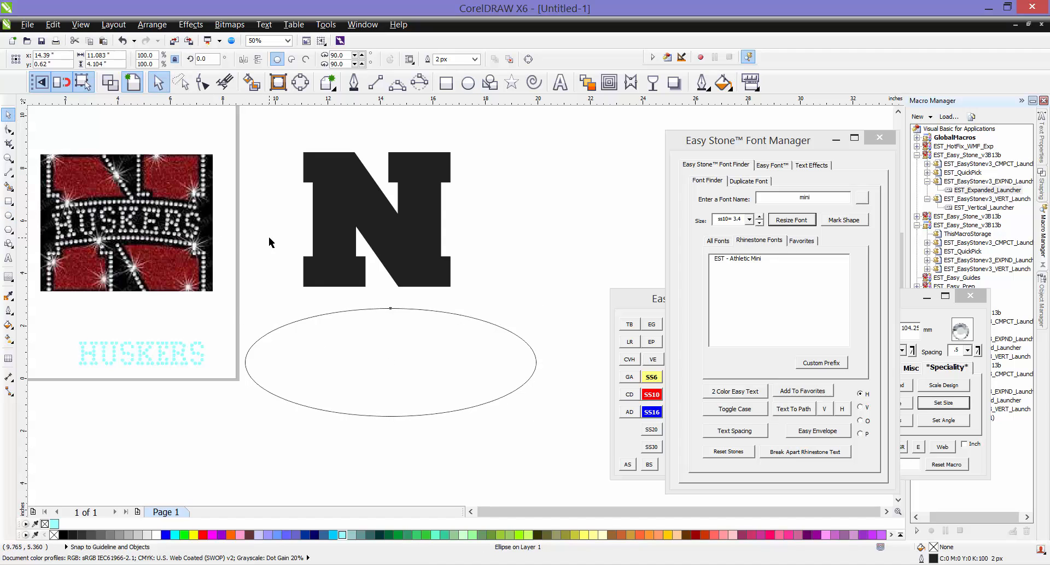
{"action": "left_click", "coordinate": [389, 357]}
{"action": "mouse_move", "coordinate": [421, 340]}
{"action": "left_mouse_down"}
{"action": "mouse_move", "coordinate": [415, 381]}
{"action": "mouse_move", "coordinate": [403, 348]}
{"action": "left_mouse_up"}
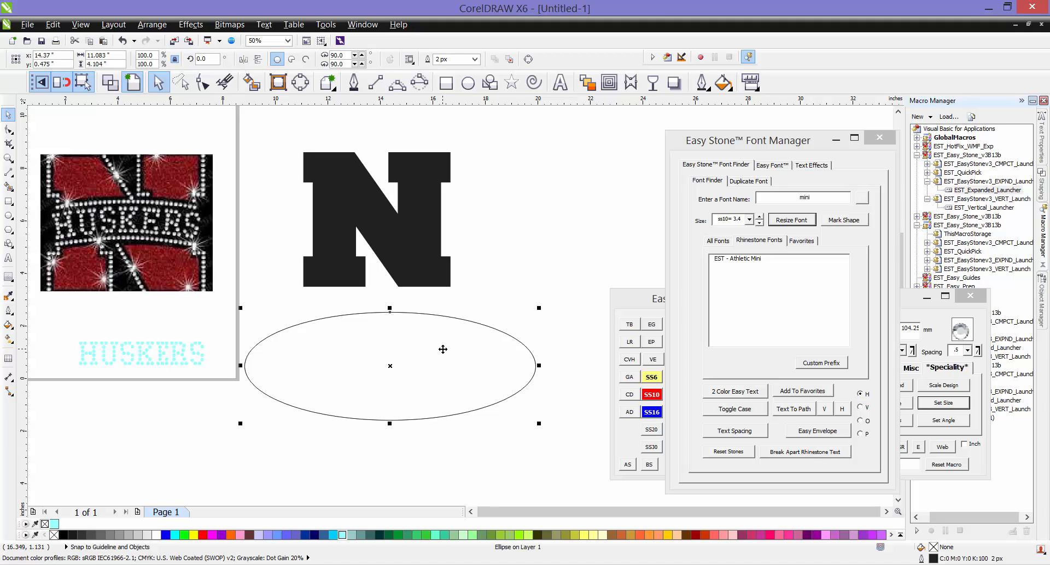
{"action": "left_click", "coordinate": [548, 229]}
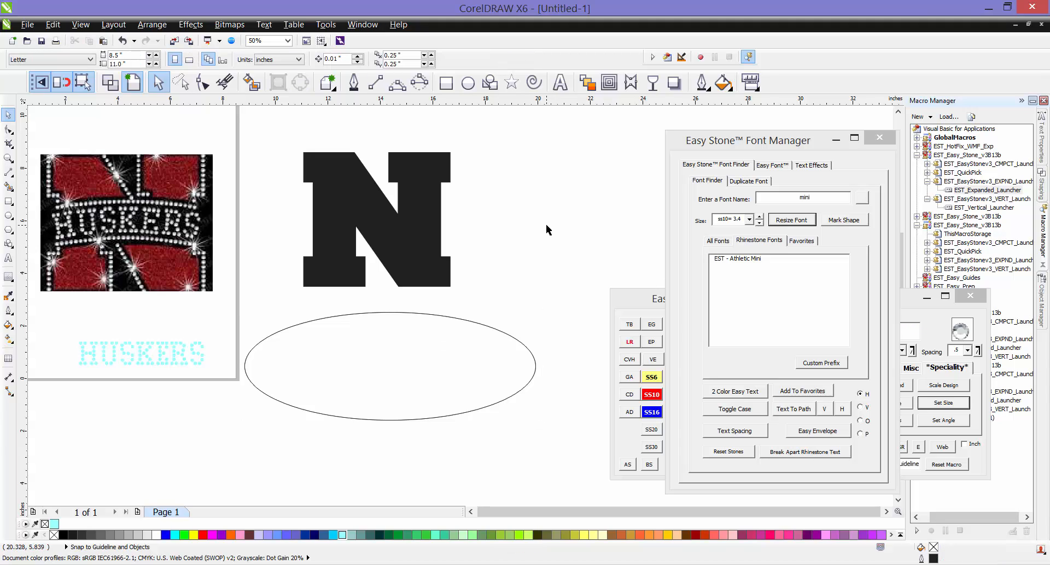
{"action": "left_click", "coordinate": [343, 58]}
{"action": "left_click_drag", "start_coordinate": [51, 328], "coordinate": [223, 376]}
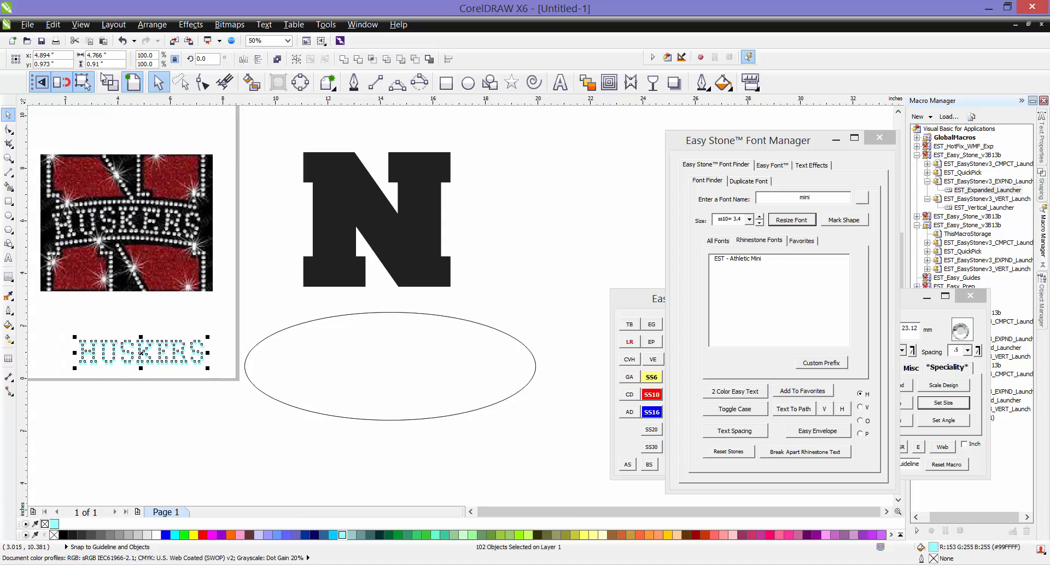
{"action": "left_click", "coordinate": [183, 335]}
{"action": "left_click", "coordinate": [386, 335]}
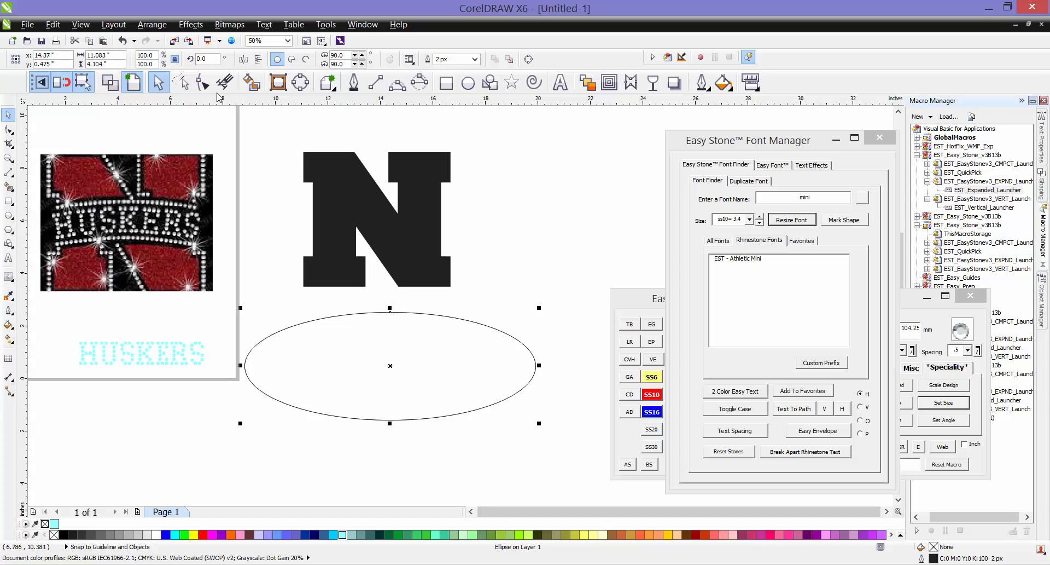
{"action": "left_click", "coordinate": [507, 156]}
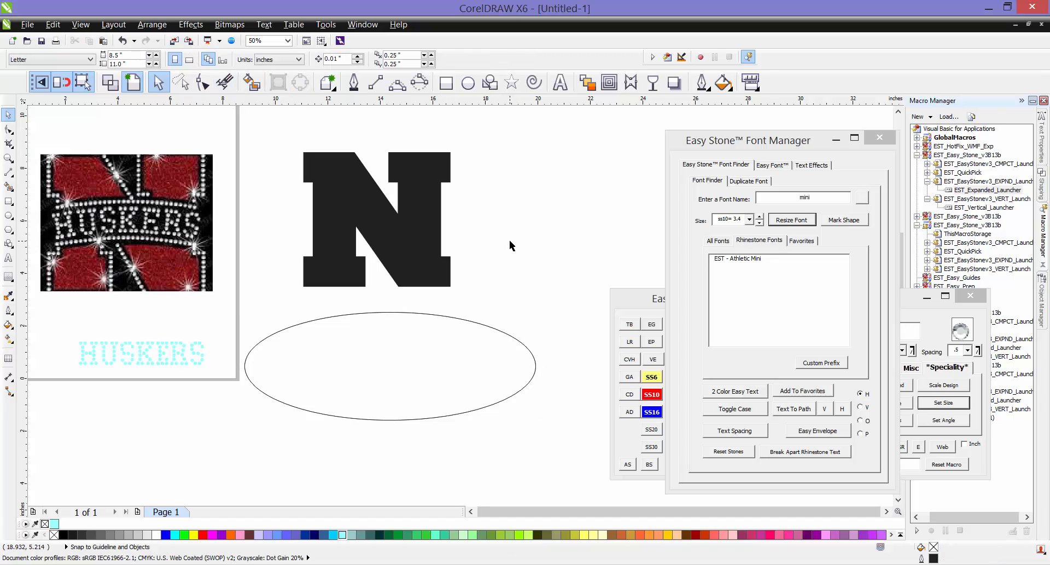
Duplicate the N and the ellipse together, placing the copies about 13.3 inches to the right of the originals
{"action": "scroll", "coordinate": [261, 277], "scroll_direction": "down", "scroll_amount": 2}
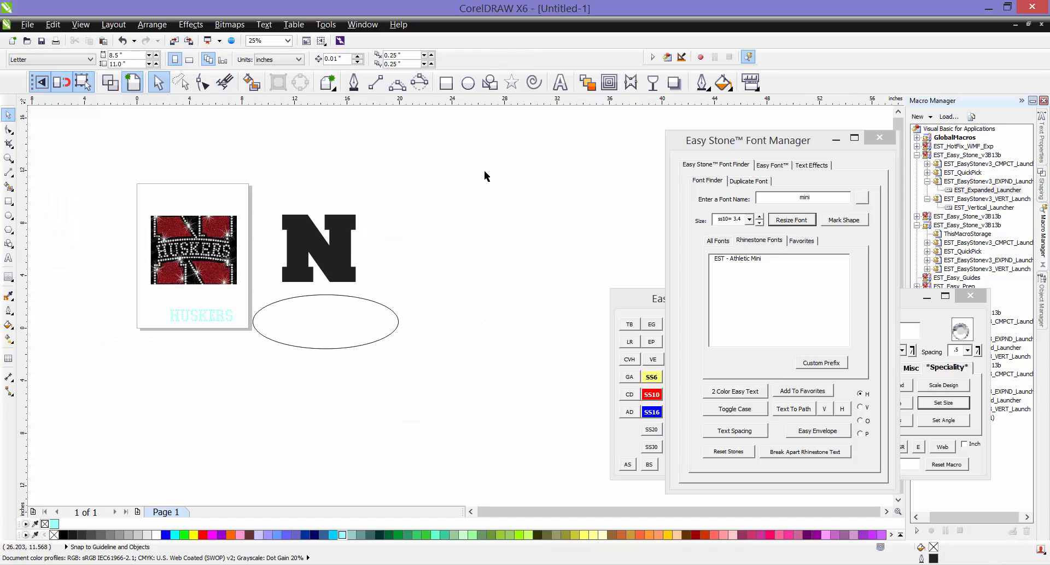
{"action": "left_click_drag", "start_coordinate": [486, 171], "coordinate": [238, 379]}
{"action": "left_click_drag", "start_coordinate": [296, 272], "coordinate": [464, 271]}
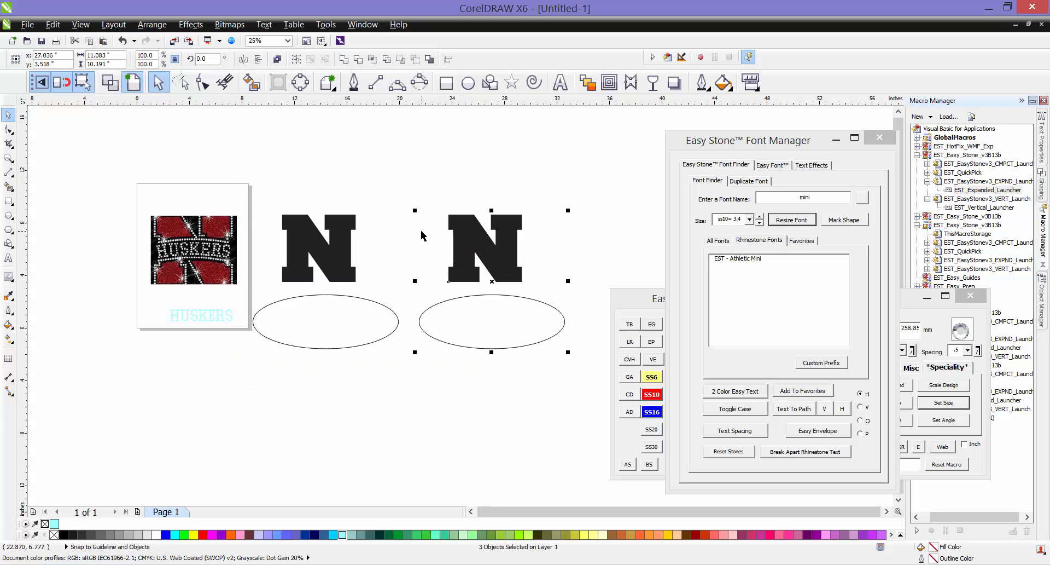
{"action": "left_click_drag", "start_coordinate": [457, 234], "coordinate": [466, 234]}
{"action": "left_click", "coordinate": [394, 207]}
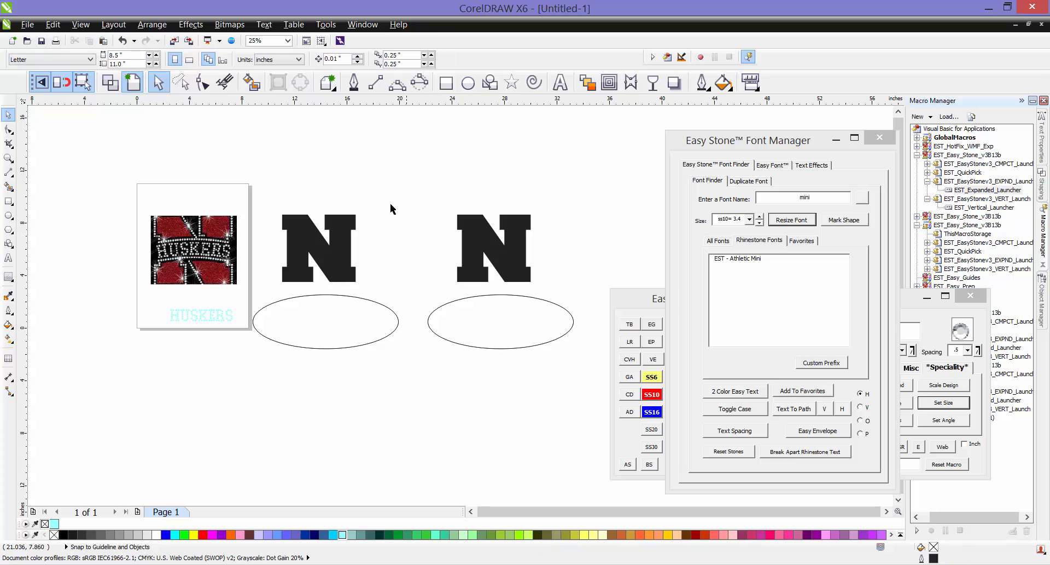
Set the nudge distance to 2 inches and duplicate the right-hand ellipse one nudge downward
{"action": "left_click", "coordinate": [516, 319]}
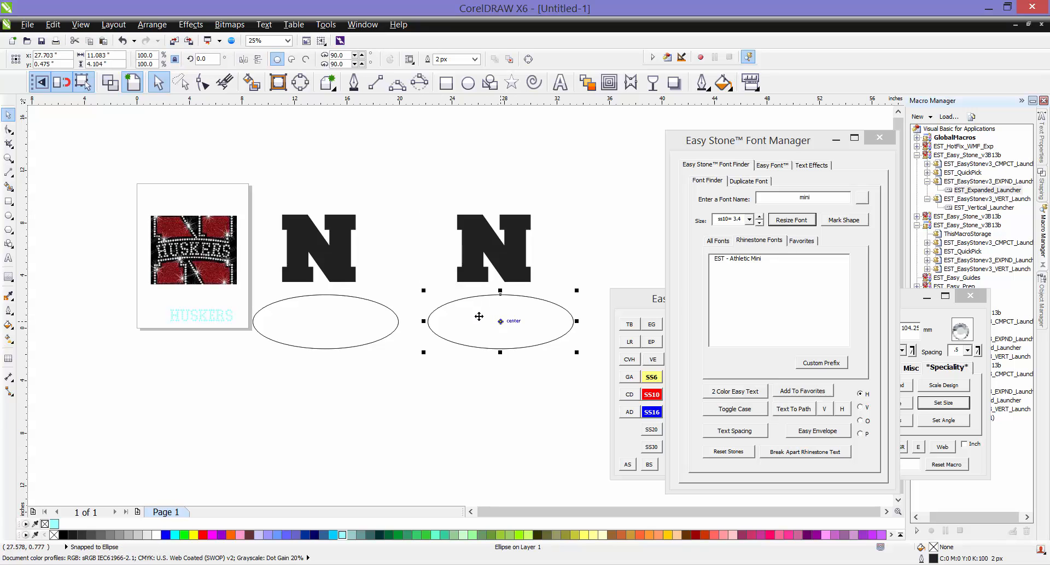
{"action": "left_click", "coordinate": [399, 148]}
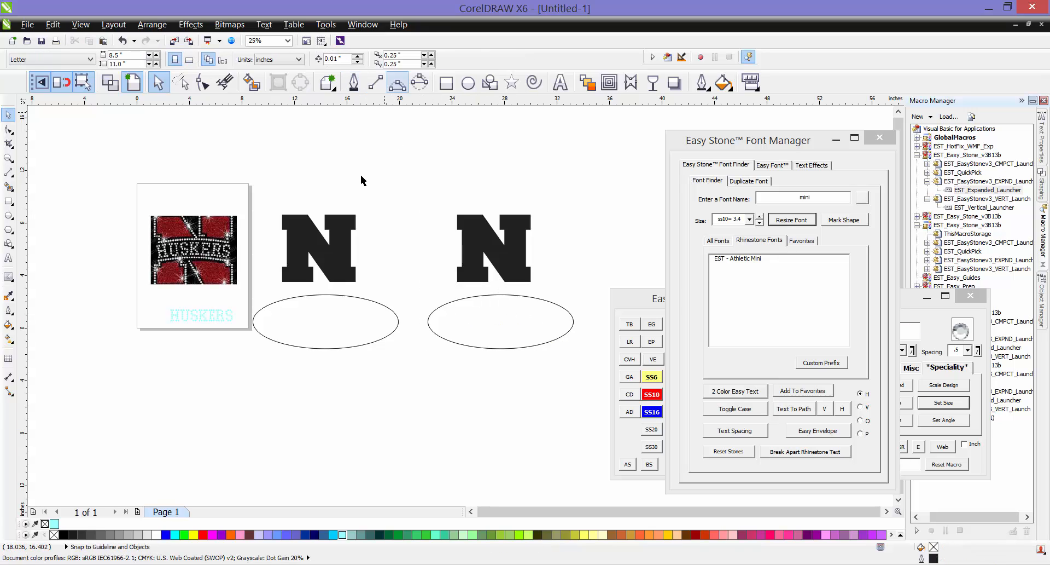
{"action": "double_click", "coordinate": [346, 58]}
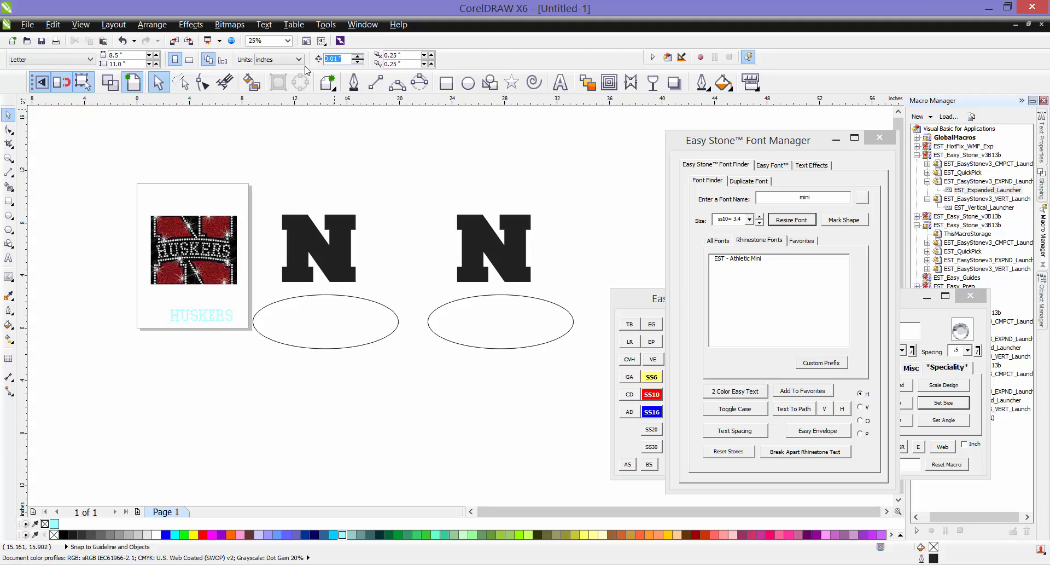
{"action": "type", "text": "2"}
{"action": "left_click", "coordinate": [512, 310]}
{"action": "key", "text": "KP_Add"}
{"action": "key", "text": "Down"}
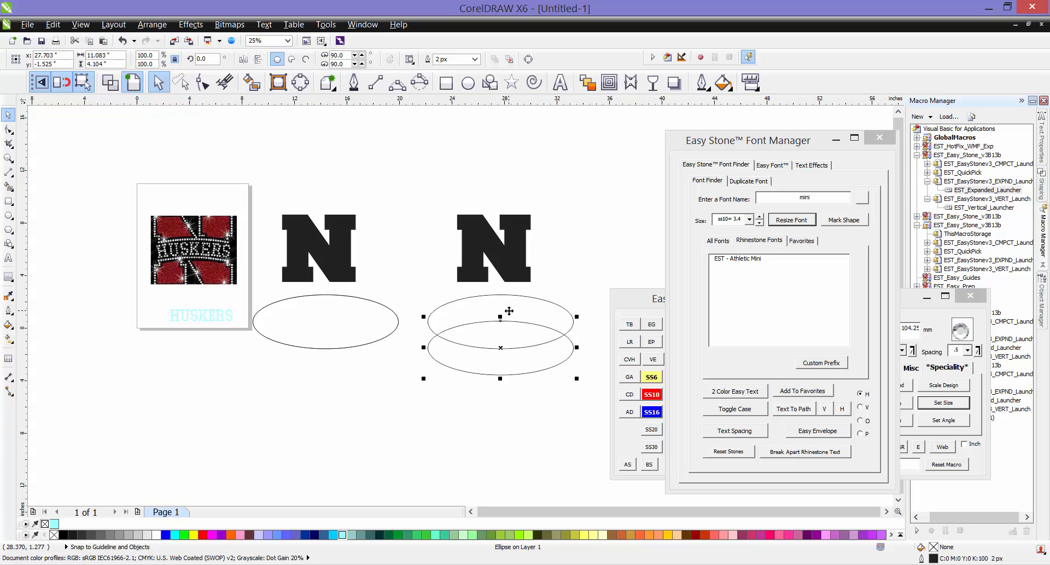
{"action": "left_click", "coordinate": [498, 408]}
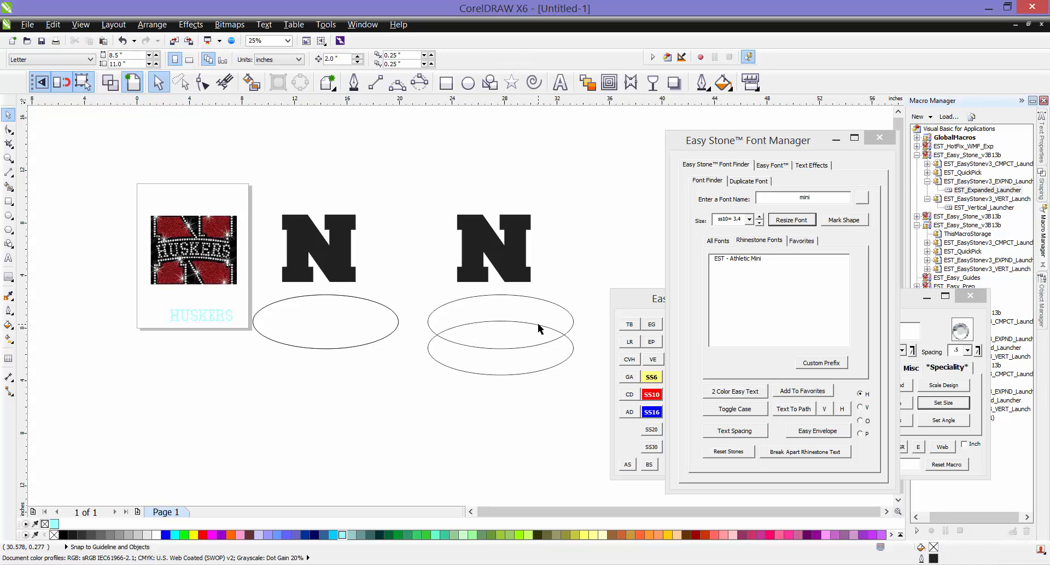
Smart-fill the upper crescent between the two overlapping ellipses with green to create an arched band
{"action": "scroll", "coordinate": [542, 314], "scroll_direction": "up", "scroll_amount": 1}
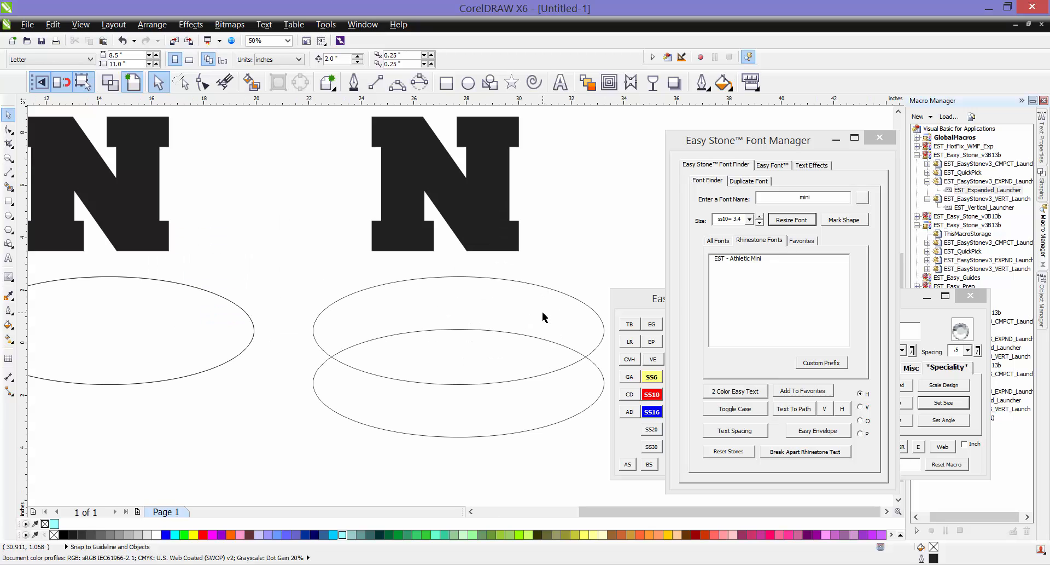
{"action": "left_click", "coordinate": [252, 82]}
{"action": "left_click", "coordinate": [418, 301]}
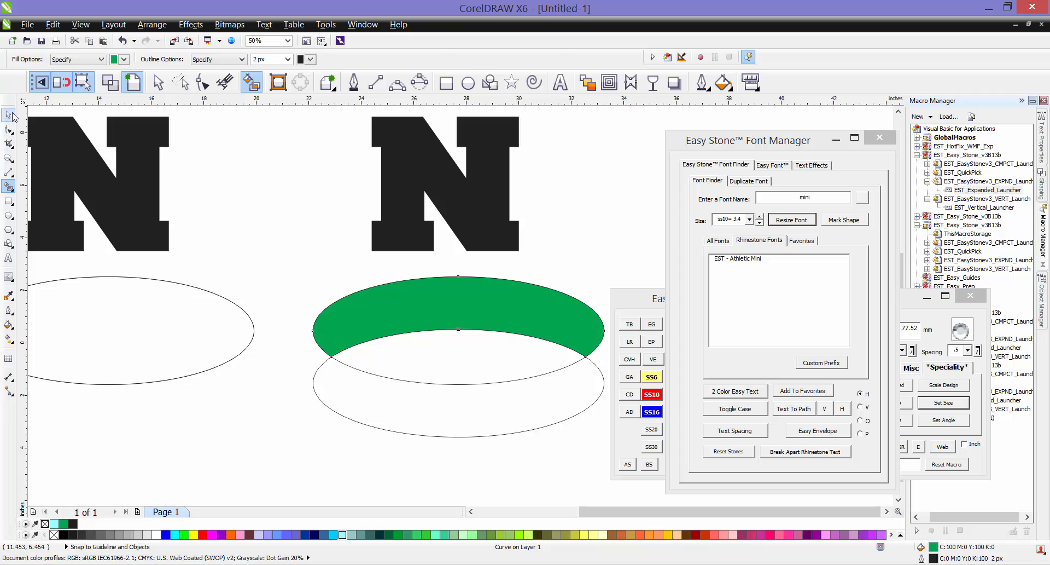
{"action": "left_click", "coordinate": [8, 114]}
{"action": "left_click", "coordinate": [265, 198]}
Move the green band onto the right-hand N and align their centers horizontally and vertically
{"action": "scroll", "coordinate": [335, 316], "scroll_direction": "down", "scroll_amount": 1}
{"action": "left_click_drag", "start_coordinate": [406, 310], "coordinate": [410, 251]}
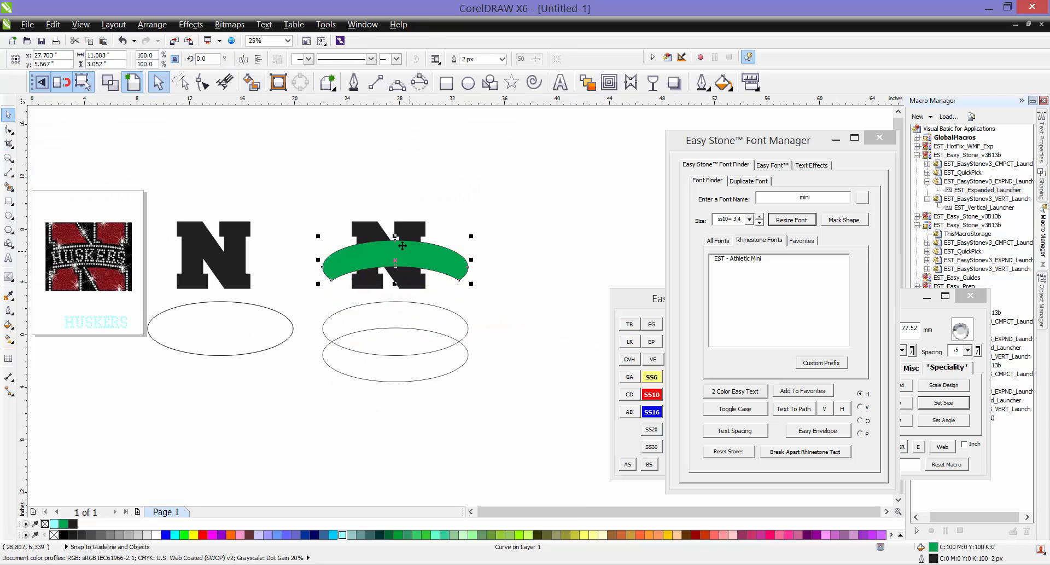
{"action": "scroll", "coordinate": [378, 241], "scroll_direction": "up", "scroll_amount": 1}
{"action": "left_click", "coordinate": [360, 228], "text": "shift"}
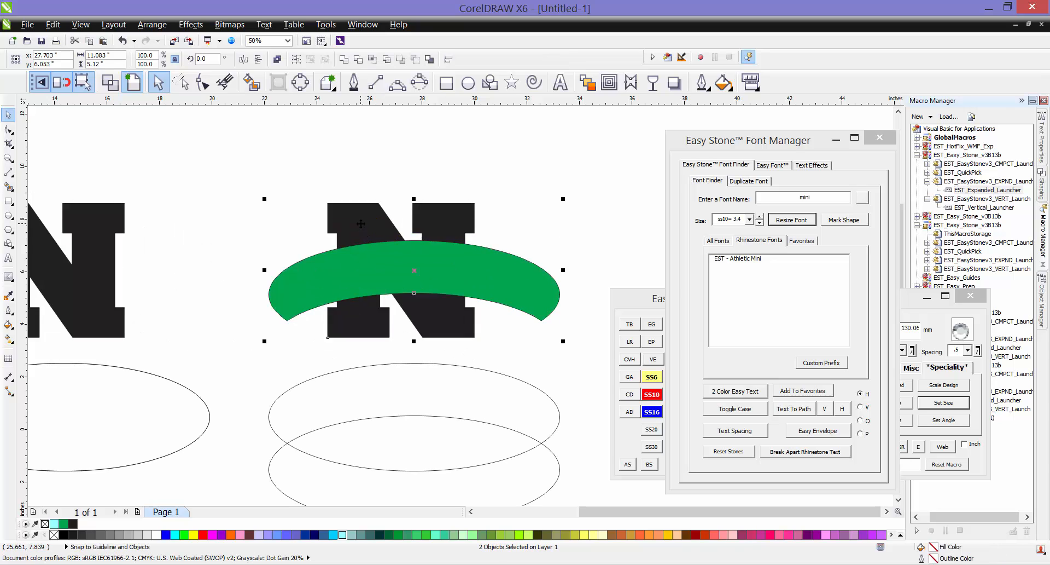
{"action": "key", "text": "c"}
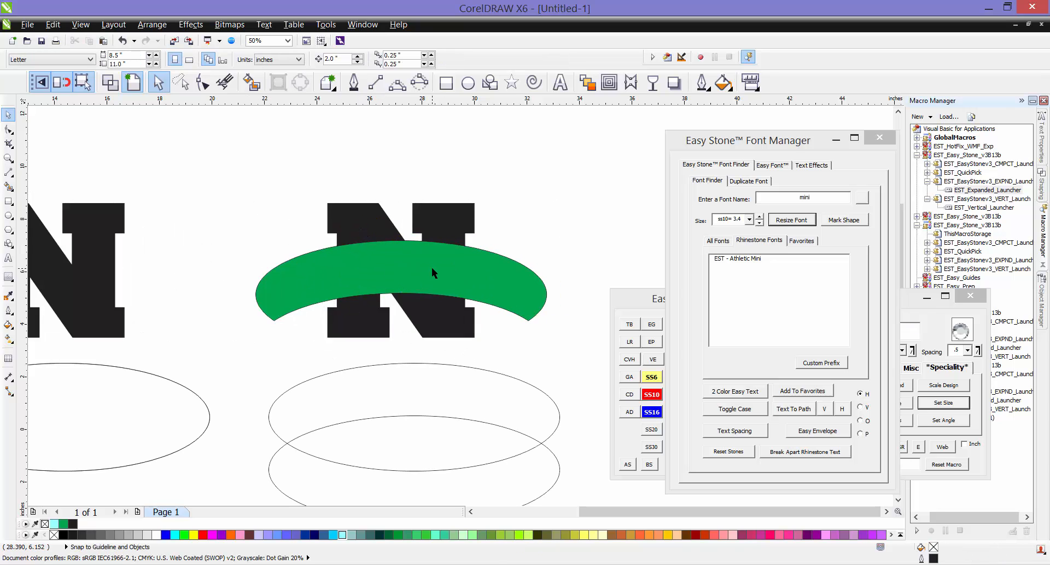
{"action": "left_click_drag", "start_coordinate": [432, 267], "coordinate": [489, 162]}
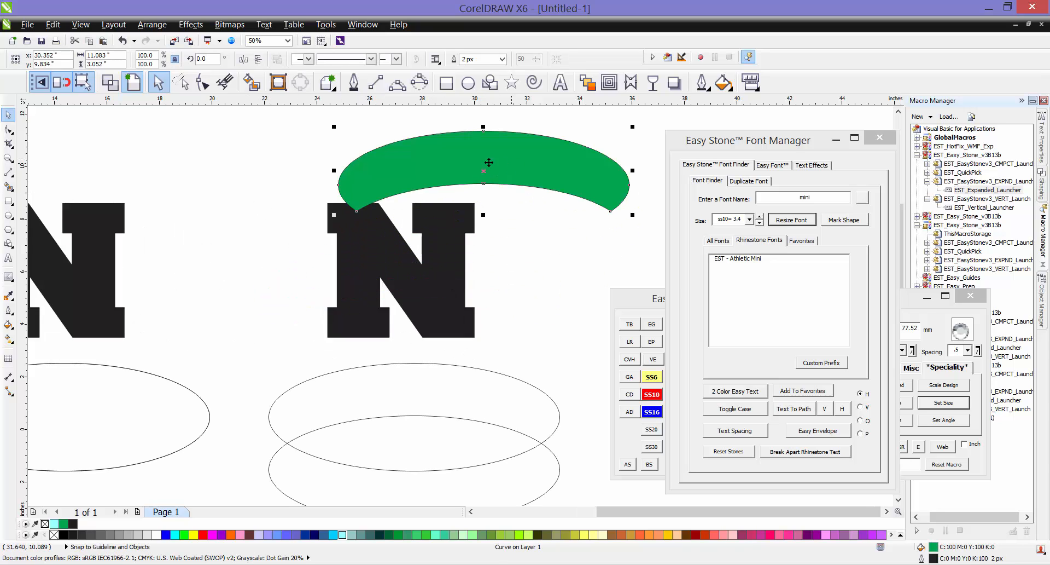
{"action": "left_click", "coordinate": [436, 293], "text": "shift"}
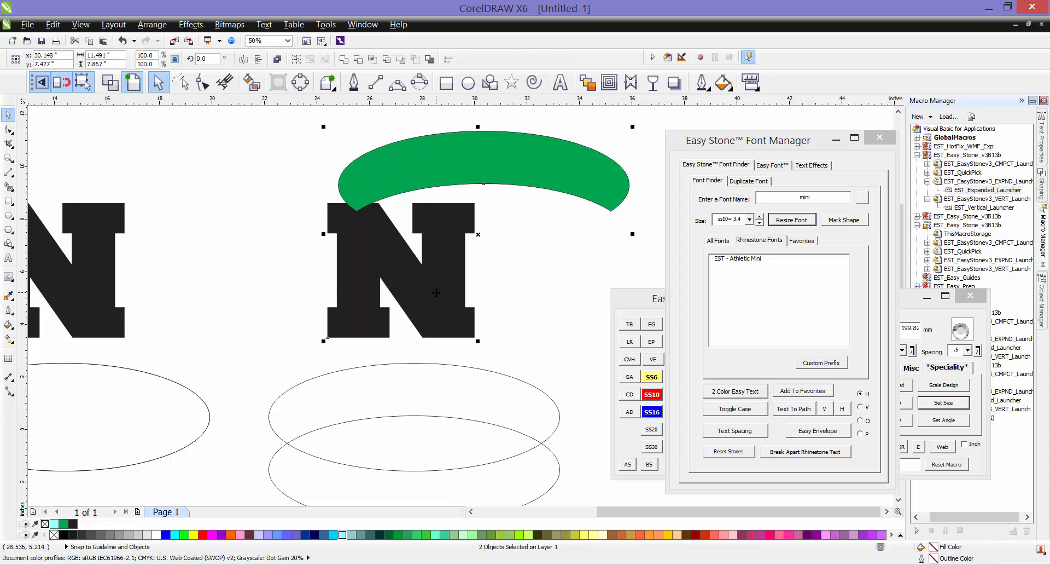
{"action": "key", "text": "c"}
{"action": "key", "text": "e"}
{"action": "left_click", "coordinate": [198, 243]}
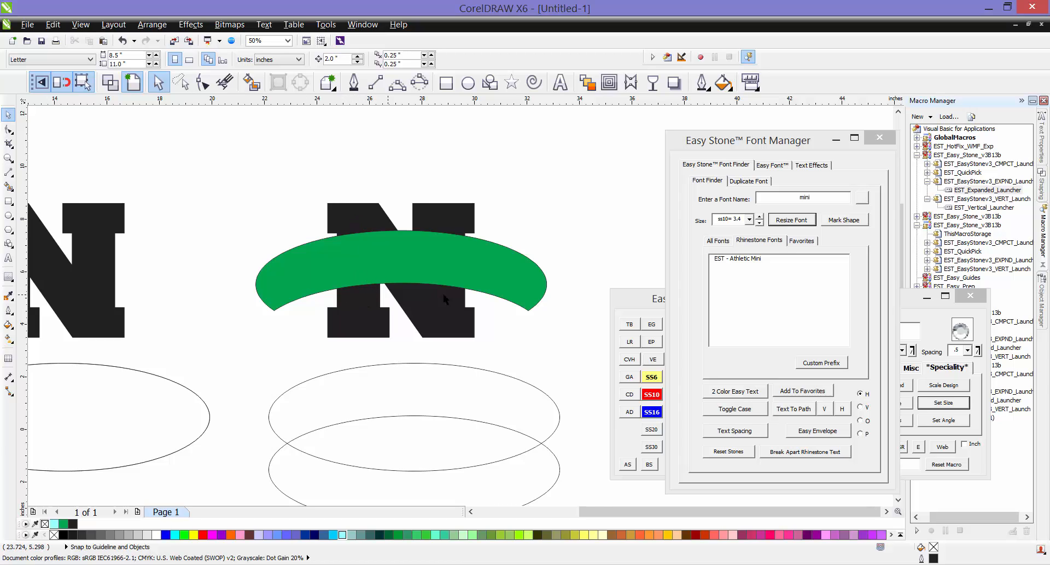
Move the green band slightly down on the N, by about 0.33 inches
{"action": "scroll", "coordinate": [468, 262], "scroll_direction": "up", "scroll_amount": 1}
{"action": "left_click_drag", "start_coordinate": [490, 249], "coordinate": [487, 265]}
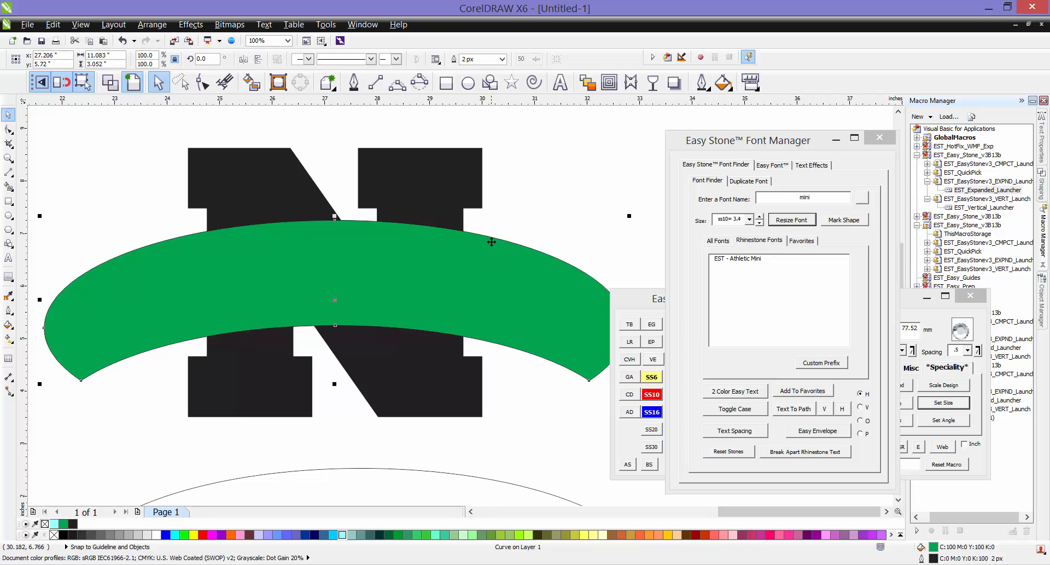
{"action": "left_click", "coordinate": [524, 198]}
{"action": "scroll", "coordinate": [492, 186], "scroll_direction": "down", "scroll_amount": 1}
{"action": "scroll", "coordinate": [479, 229], "scroll_direction": "down", "scroll_amount": 1}
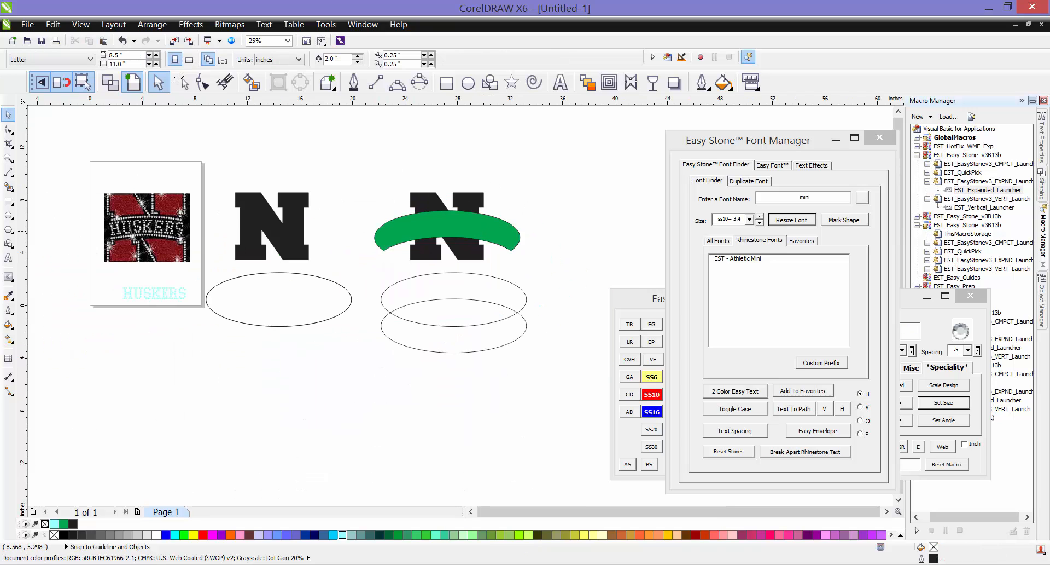
Try trimming the right-hand N with the green band, check the cut, and undo it
{"action": "scroll", "coordinate": [177, 222], "scroll_direction": "up", "scroll_amount": 1}
{"action": "scroll", "coordinate": [126, 229], "scroll_direction": "down", "scroll_amount": 1}
{"action": "scroll", "coordinate": [475, 232], "scroll_direction": "up", "scroll_amount": 1}
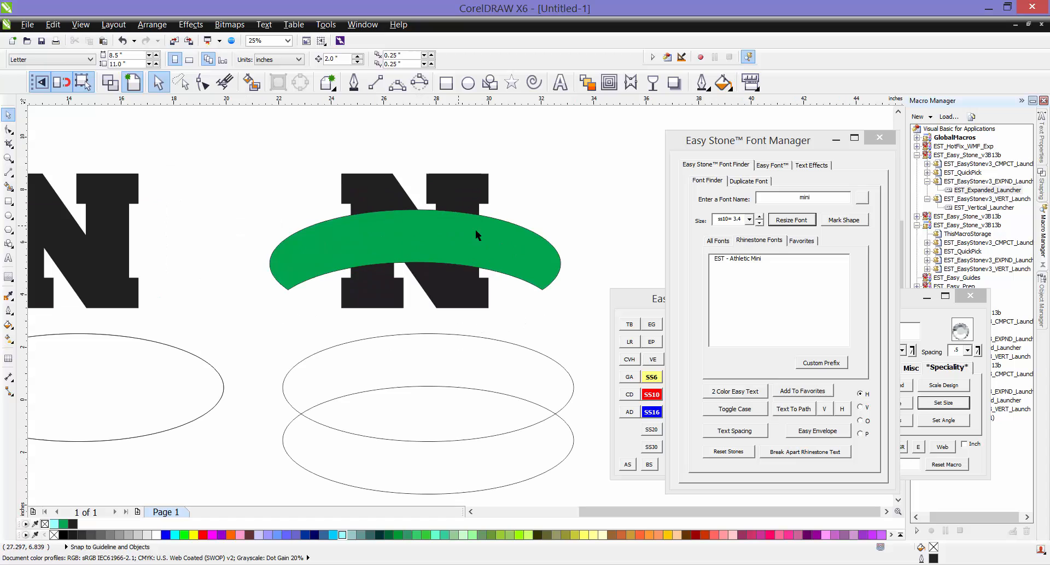
{"action": "left_click", "coordinate": [499, 240]}
{"action": "left_click", "coordinate": [449, 284], "text": "shift"}
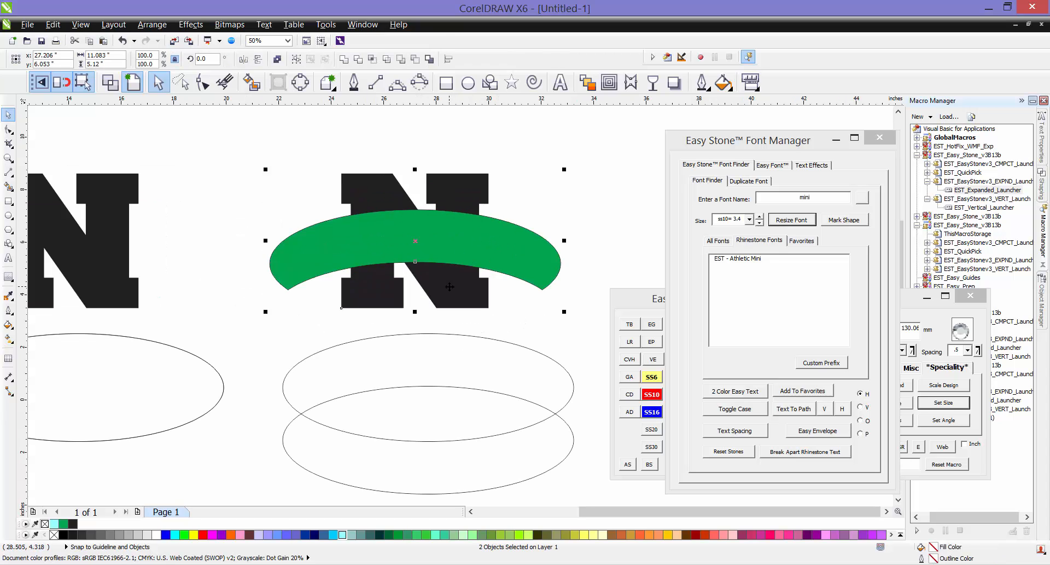
{"action": "left_click", "coordinate": [358, 59]}
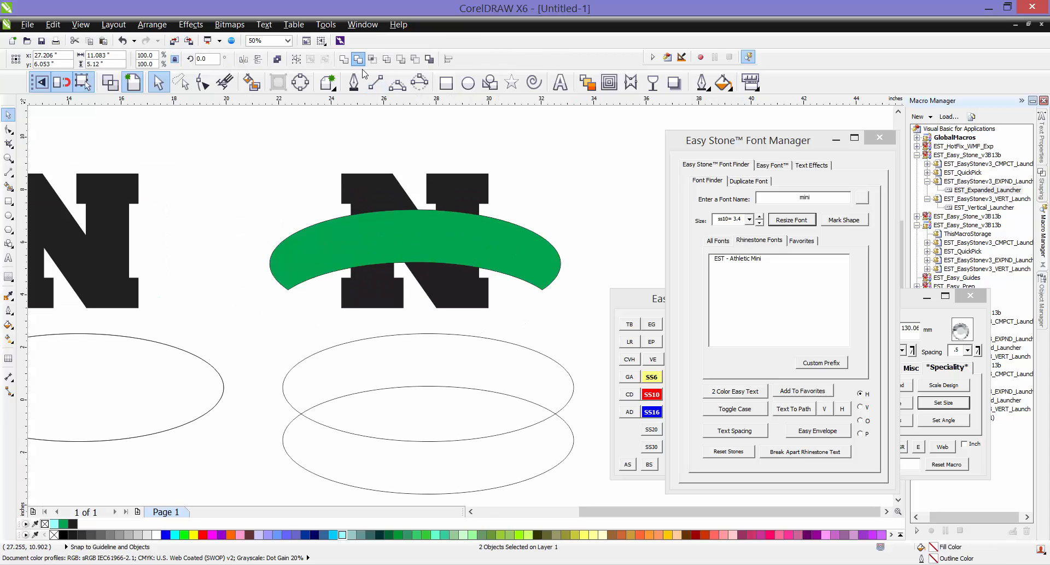
{"action": "left_click", "coordinate": [273, 200]}
{"action": "left_click_drag", "start_coordinate": [352, 249], "coordinate": [356, 326]}
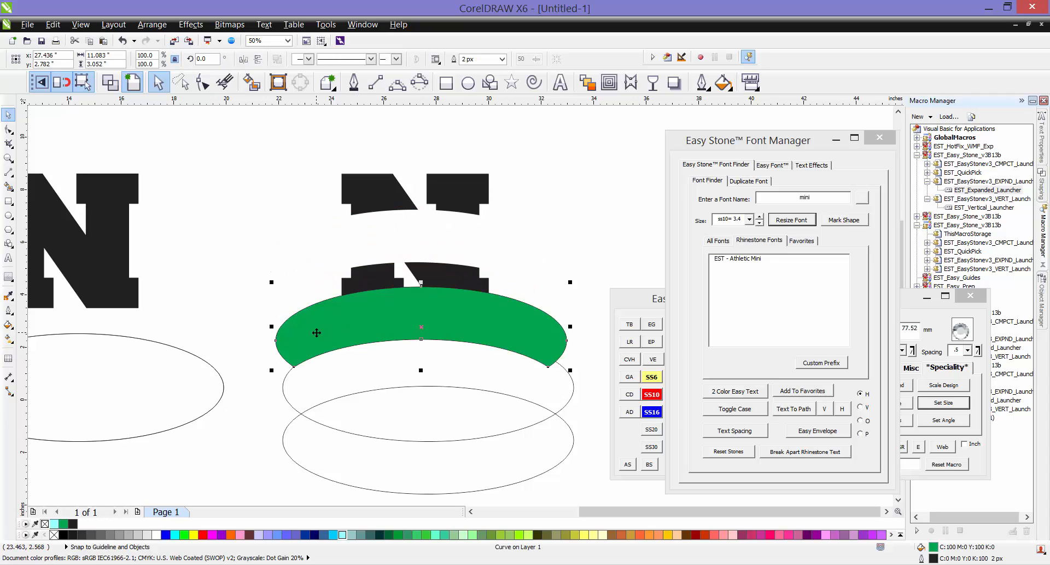
{"action": "key", "text": "ctrl+z"}
{"action": "left_click", "coordinate": [222, 290]}
Add a one-step inside contour with a 0.25 inch offset to the green band
{"action": "scroll", "coordinate": [447, 233], "scroll_direction": "up", "scroll_amount": 2}
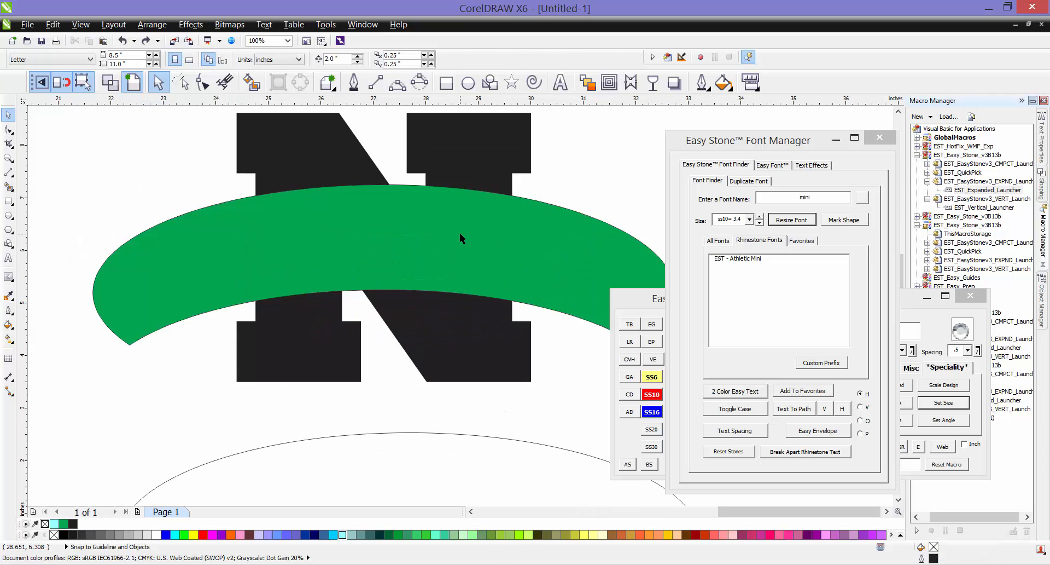
{"action": "left_click", "coordinate": [459, 239]}
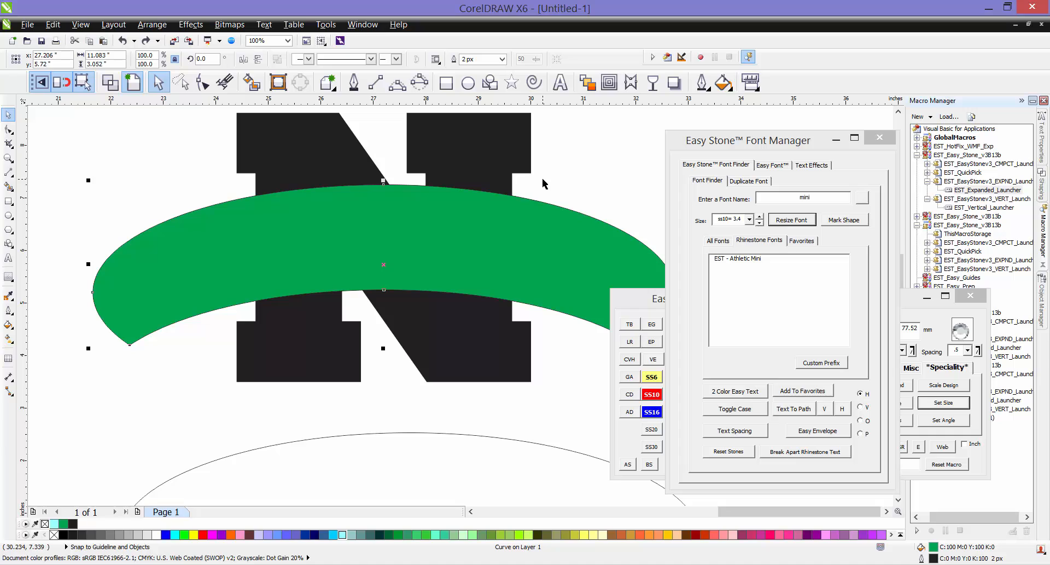
{"action": "left_click", "coordinate": [613, 85]}
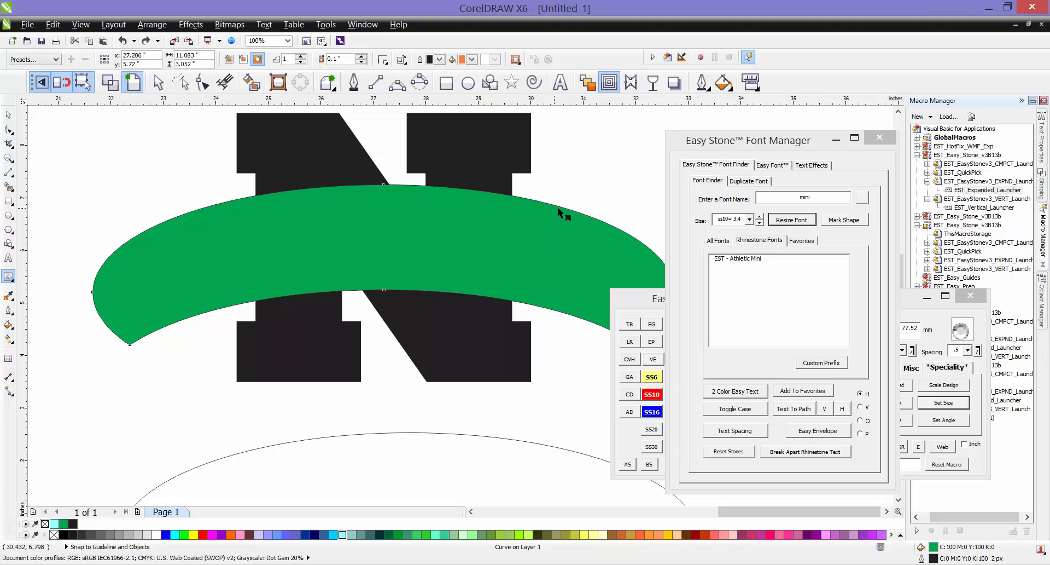
{"action": "mouse_move", "coordinate": [557, 208]}
{"action": "left_mouse_down"}
{"action": "mouse_move", "coordinate": [554, 218]}
{"action": "mouse_move", "coordinate": [567, 206]}
{"action": "mouse_move", "coordinate": [560, 197]}
{"action": "left_mouse_up"}
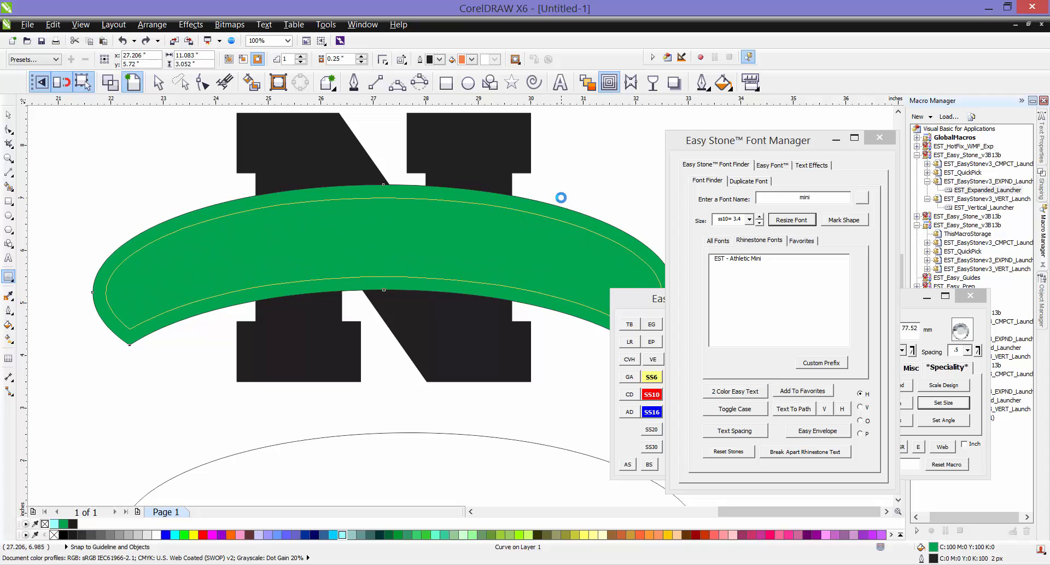
{"action": "left_click", "coordinate": [8, 114]}
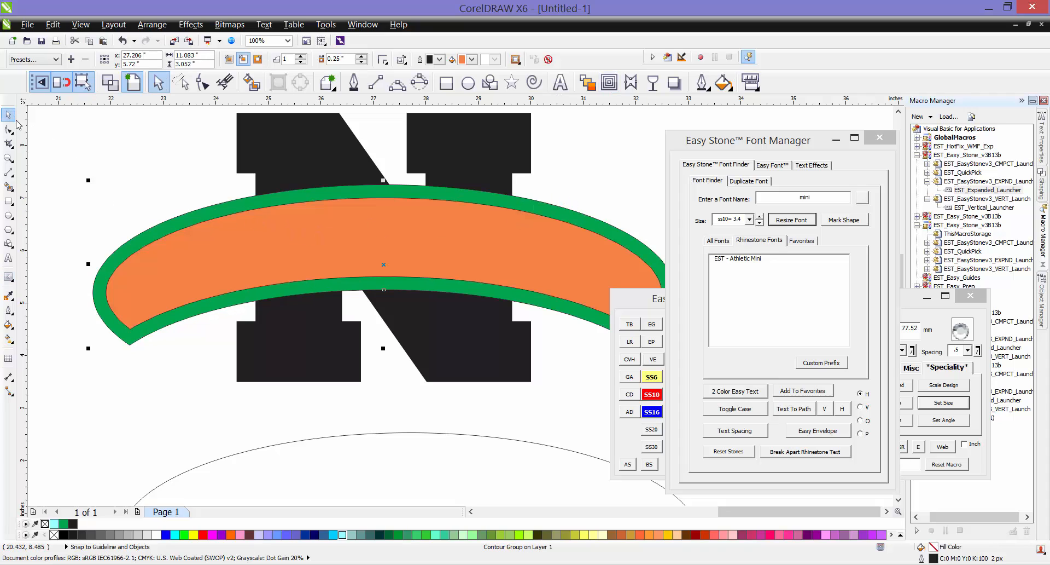
Break the green band's contour group apart
{"action": "left_click", "coordinate": [305, 244]}
{"action": "left_click", "coordinate": [126, 200]}
{"action": "left_click", "coordinate": [272, 240]}
{"action": "right_click", "coordinate": [271, 240]}
{"action": "left_click", "coordinate": [318, 263]}
{"action": "left_click", "coordinate": [134, 195]}
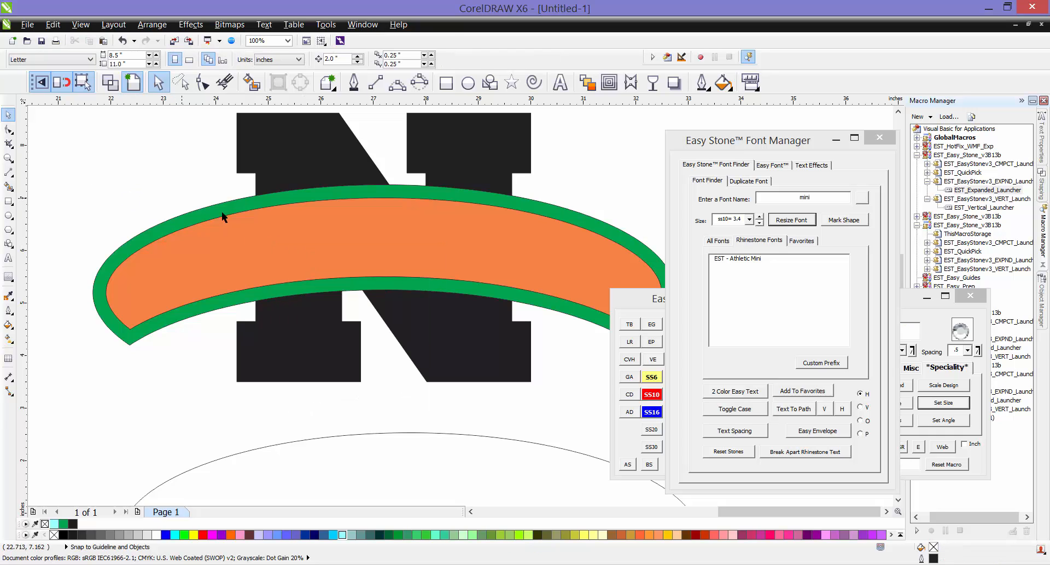
Add ss10 Crystal stones along the outline of the orange inner contour shape
{"action": "left_click", "coordinate": [278, 228]}
{"action": "scroll", "coordinate": [307, 223], "scroll_direction": "down", "scroll_amount": 2}
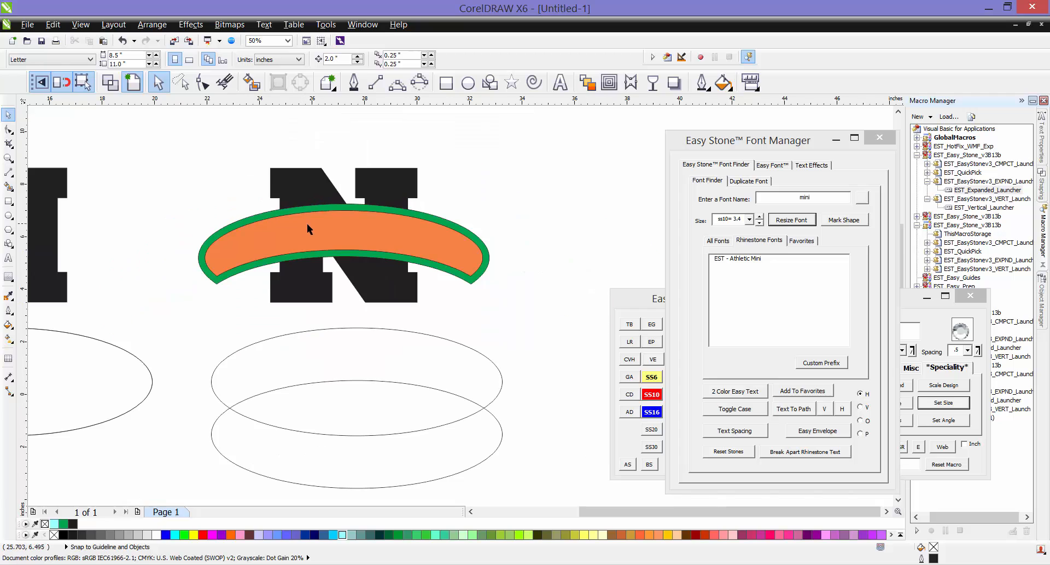
{"action": "scroll", "coordinate": [334, 234], "scroll_direction": "up", "scroll_amount": 3}
{"action": "left_click", "coordinate": [335, 233]}
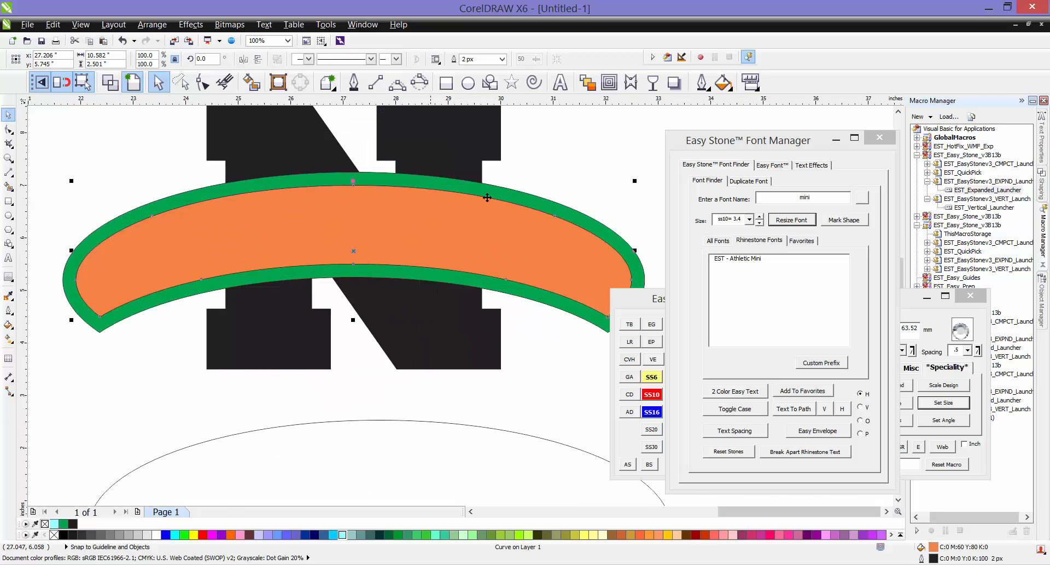
{"action": "left_click", "coordinate": [652, 301]}
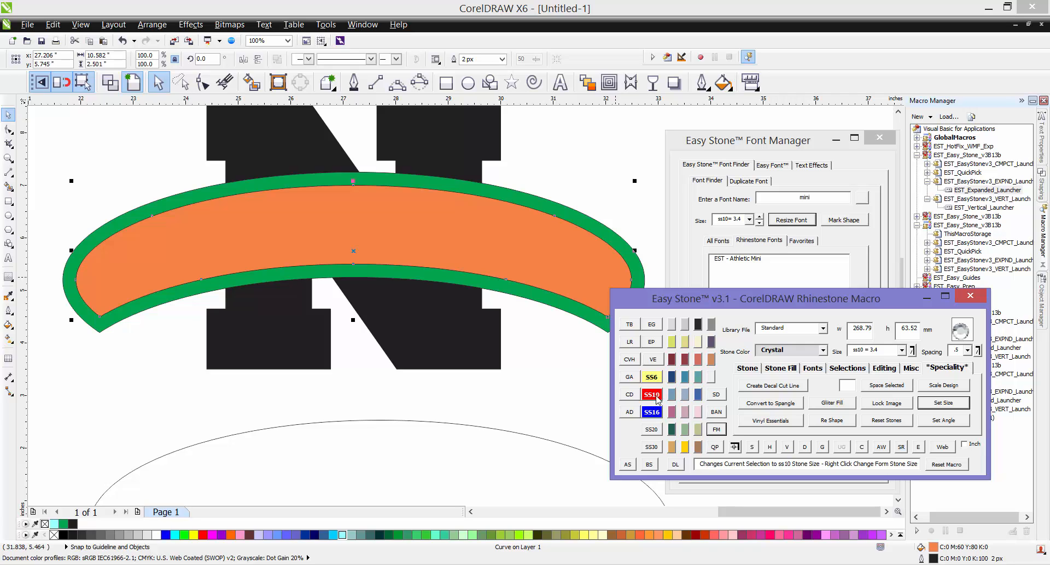
{"action": "left_click", "coordinate": [657, 396]}
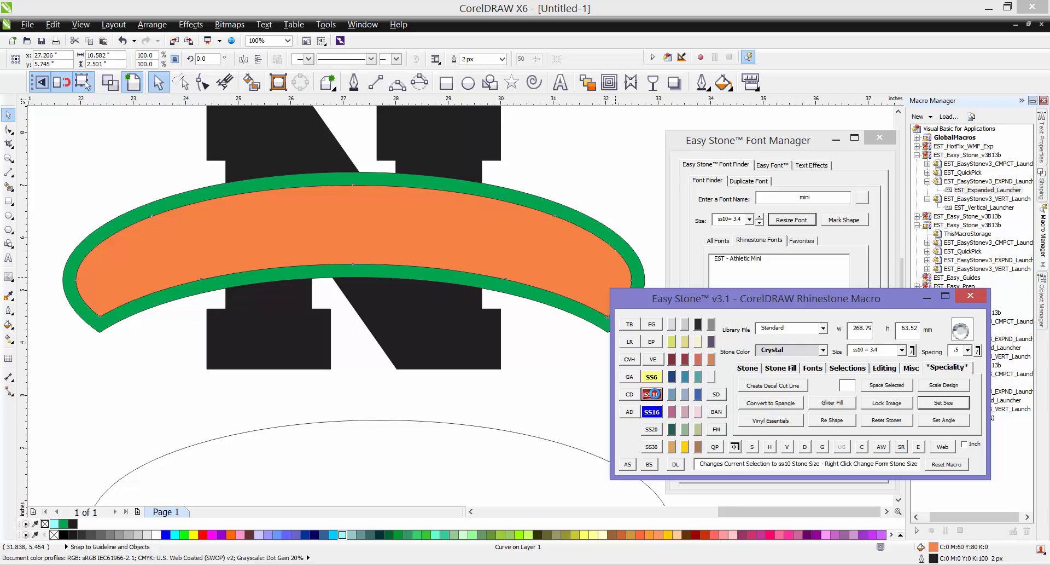
{"action": "left_click", "coordinate": [673, 326]}
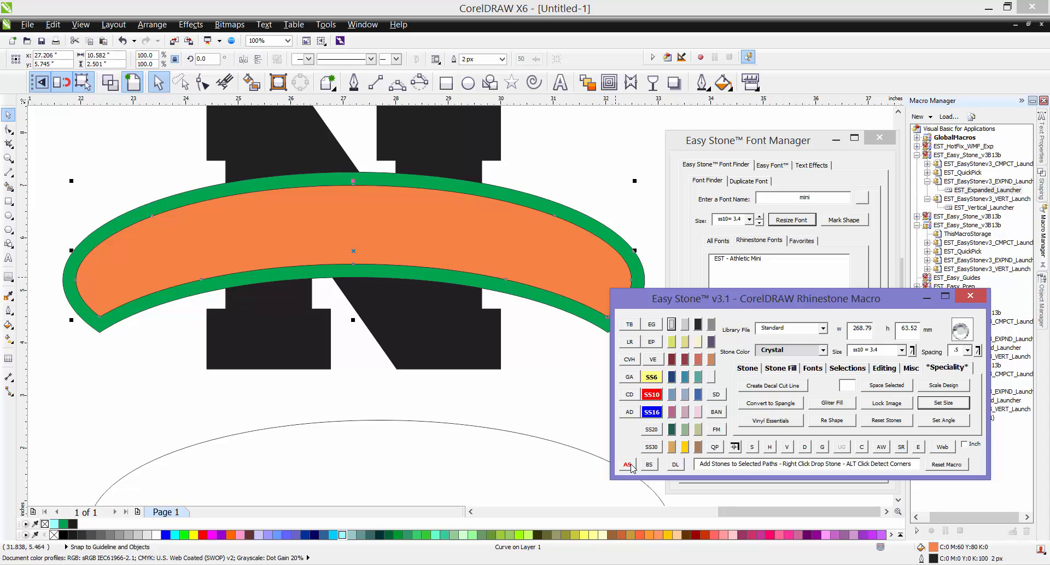
{"action": "left_click", "coordinate": [629, 465]}
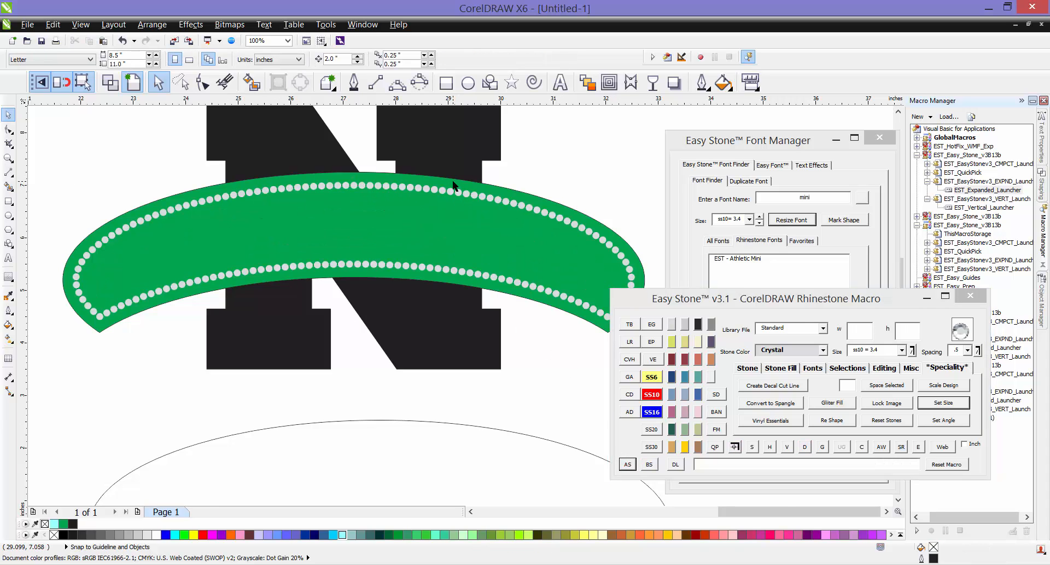
Undo the stone placement and the contour break-apart, restoring the band's live contour group
{"action": "scroll", "coordinate": [453, 186], "scroll_direction": "up", "scroll_amount": 2}
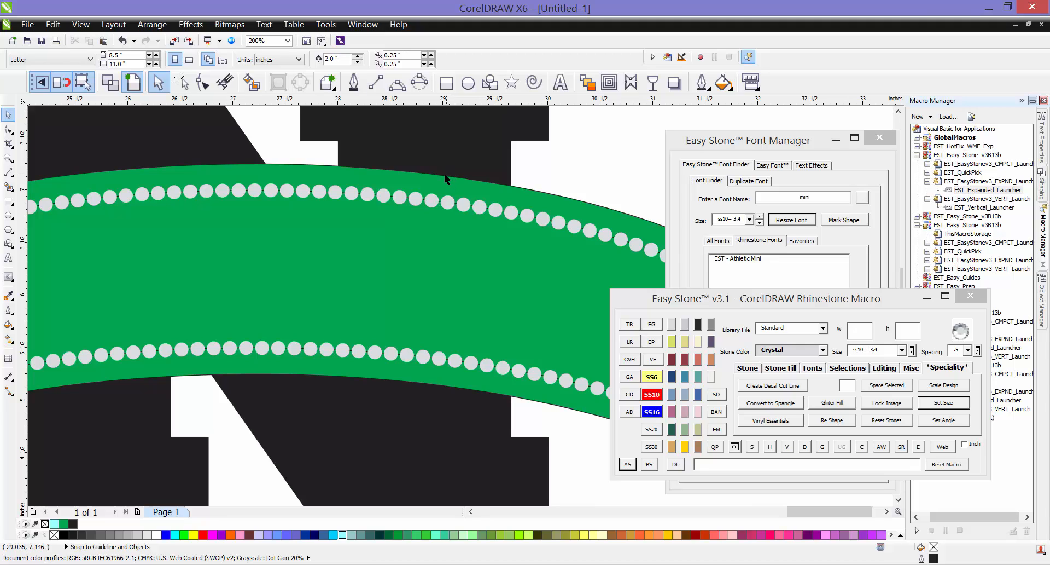
{"action": "left_click", "coordinate": [332, 192]}
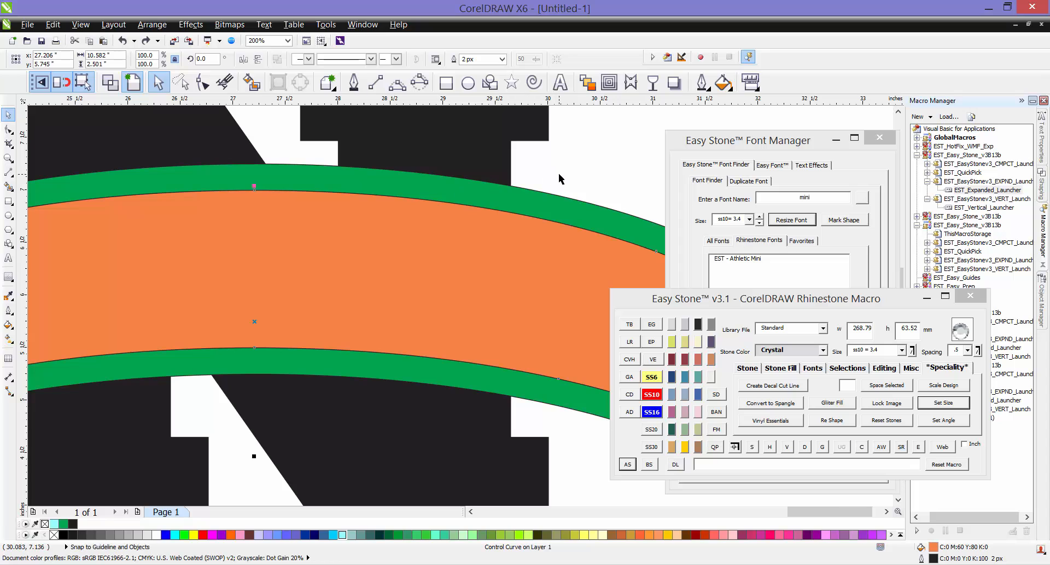
{"action": "left_click", "coordinate": [344, 229]}
{"action": "scroll", "coordinate": [359, 226], "scroll_direction": "down", "scroll_amount": 1}
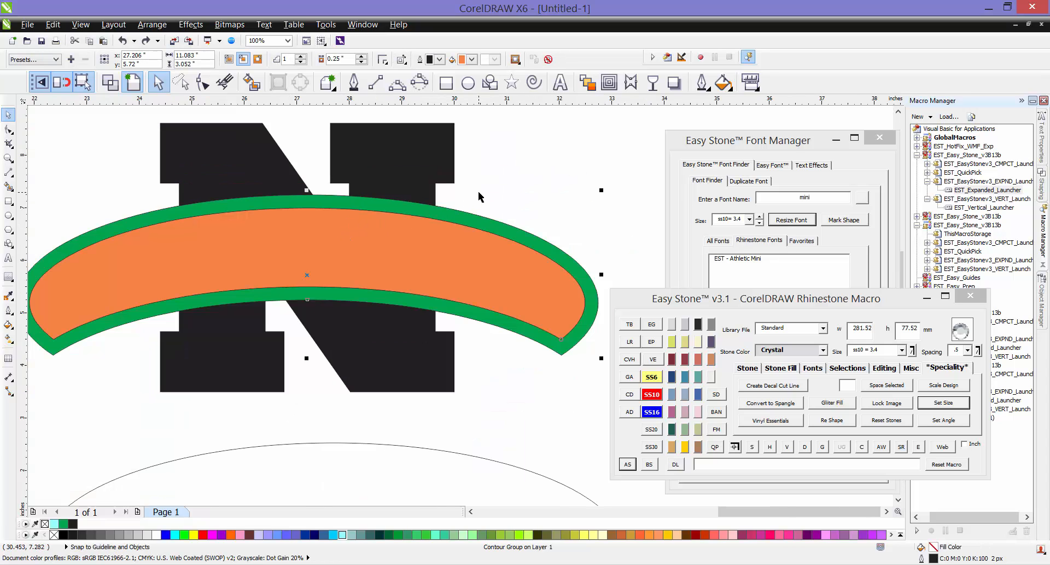
Reduce the band's inside contour offset to 0.167 inches
{"action": "double_click", "coordinate": [394, 231]}
{"action": "scroll", "coordinate": [316, 211], "scroll_direction": "up", "scroll_amount": 1}
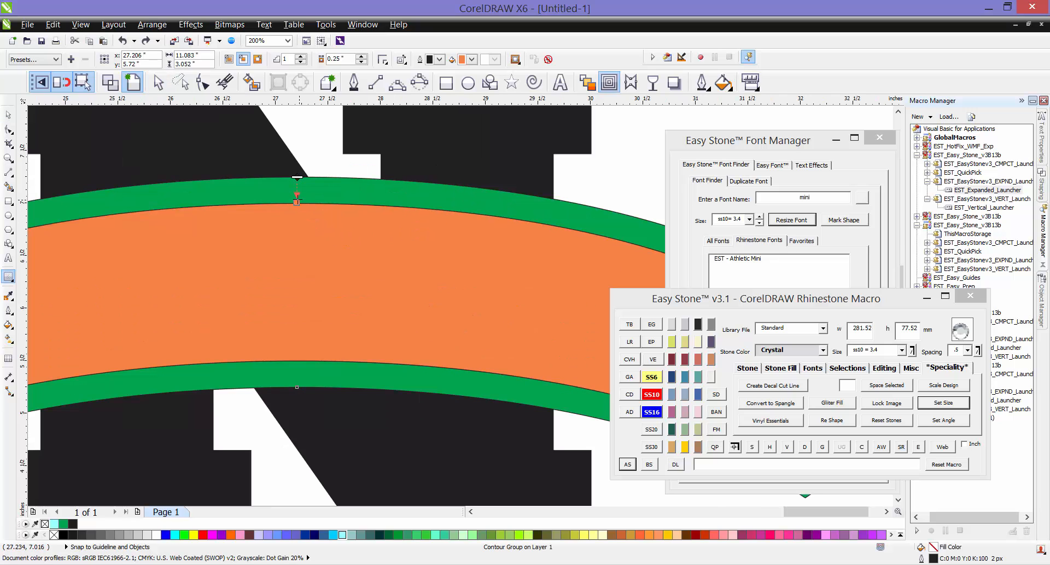
{"action": "left_click_drag", "start_coordinate": [297, 203], "coordinate": [298, 194]}
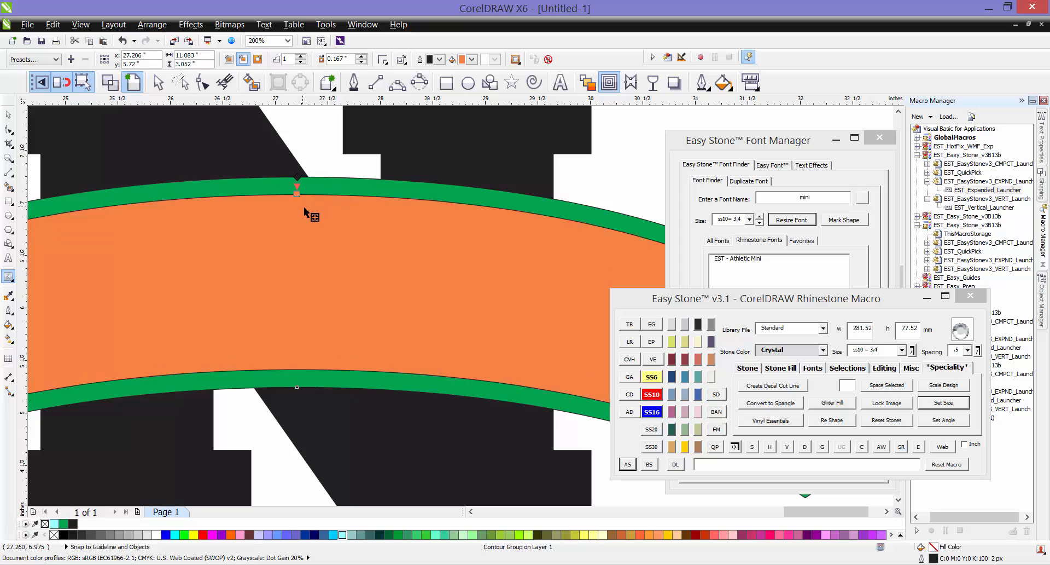
Break the adjusted contour group apart into separate band shapes
{"action": "key", "text": "space"}
{"action": "left_click", "coordinate": [595, 171]}
{"action": "right_click", "coordinate": [523, 259]}
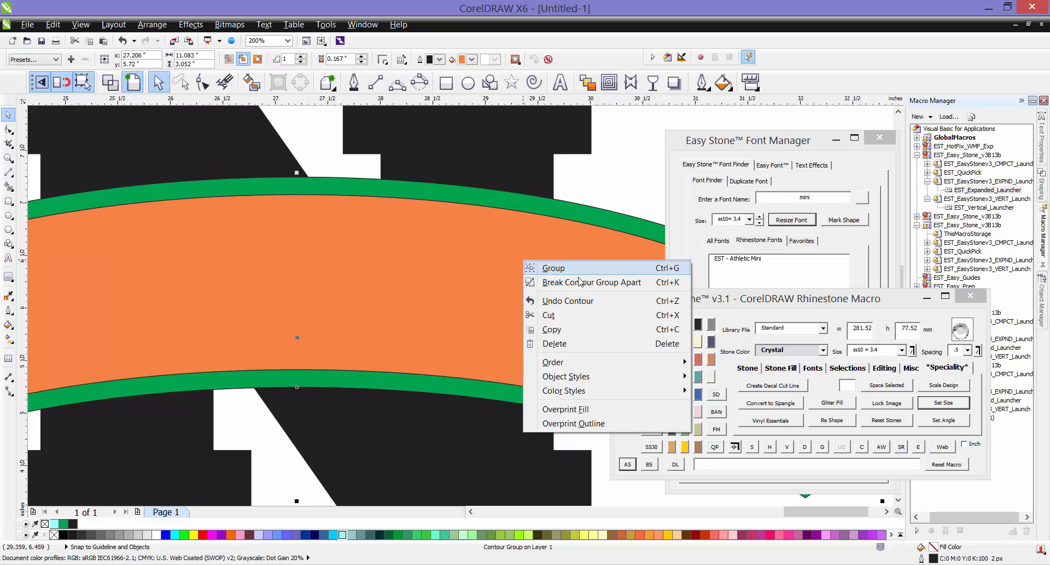
{"action": "left_click", "coordinate": [547, 283]}
Apply ss10 Crystal stones along the path of the orange inner shape
{"action": "left_click", "coordinate": [594, 183]}
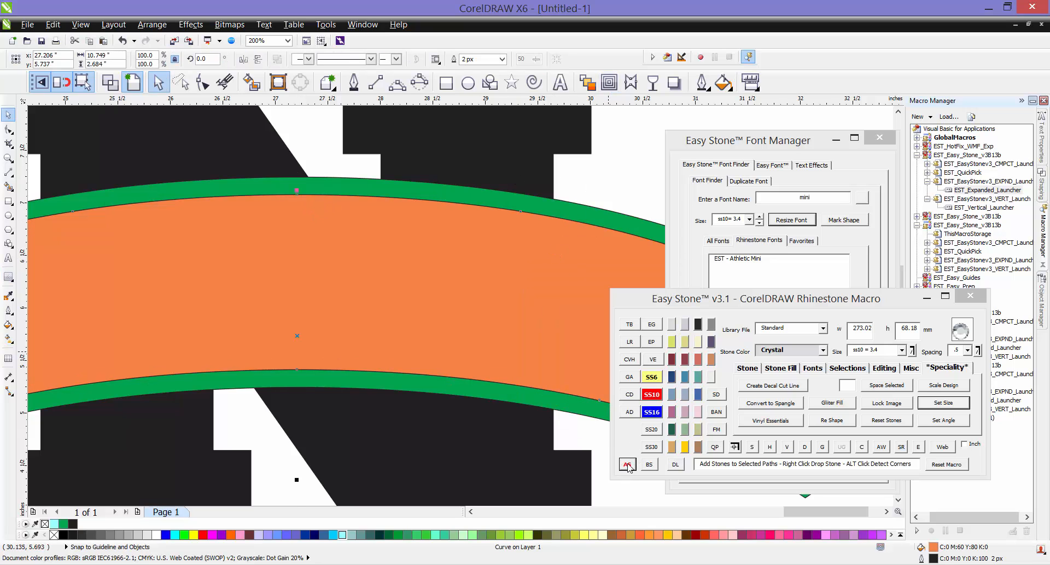
{"action": "left_click", "coordinate": [649, 464]}
{"action": "key", "text": "Escape"}
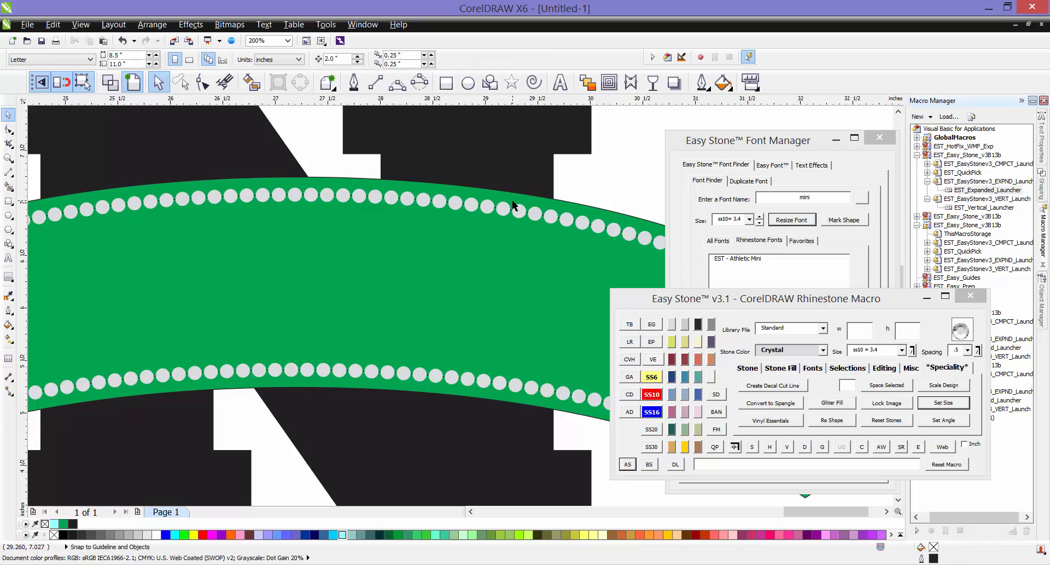
{"action": "scroll", "coordinate": [414, 237], "scroll_direction": "down", "scroll_amount": 1}
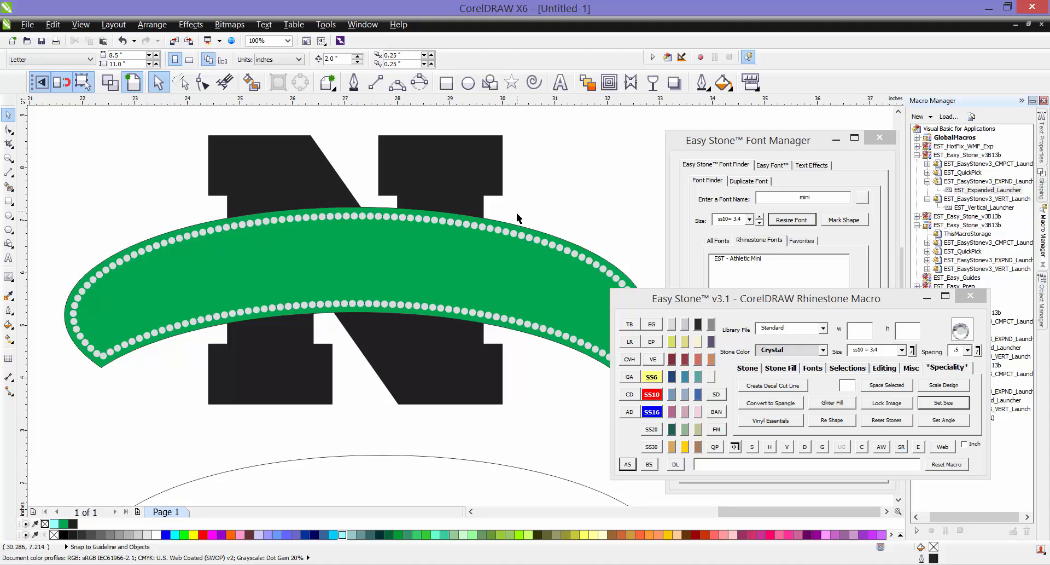
Add an inside contour with an offset of 0.219 inch to the band's rhinestone path shape
{"action": "key", "text": "ctrl+F9"}
{"action": "key", "text": "space"}
{"action": "left_click", "coordinate": [448, 247]}
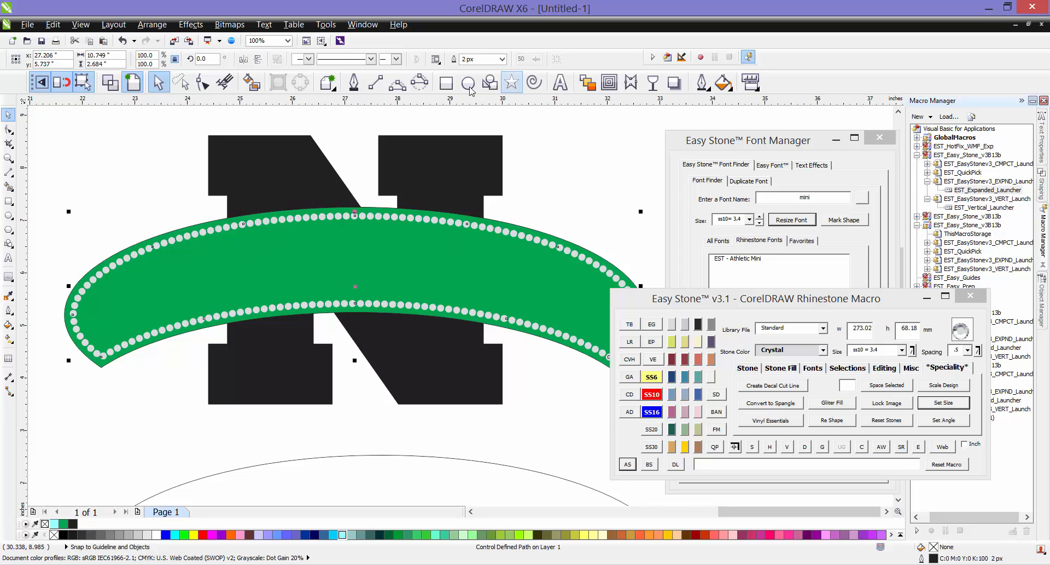
{"action": "left_click", "coordinate": [608, 83]}
{"action": "scroll", "coordinate": [514, 235], "scroll_direction": "up", "scroll_amount": 2}
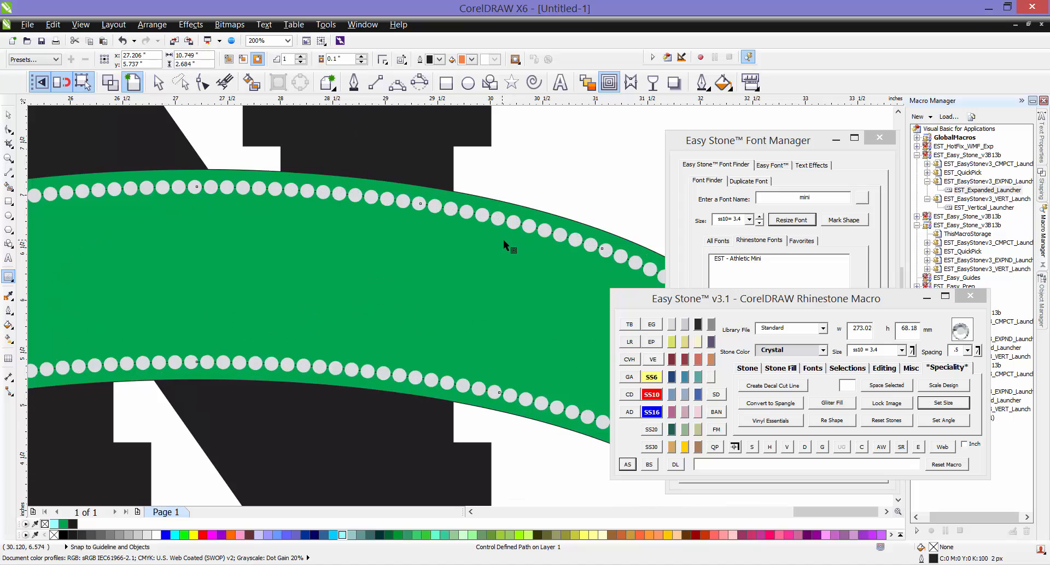
{"action": "left_click_drag", "start_coordinate": [514, 234], "coordinate": [548, 211]}
{"action": "scroll", "coordinate": [430, 230], "scroll_direction": "down", "scroll_amount": 2}
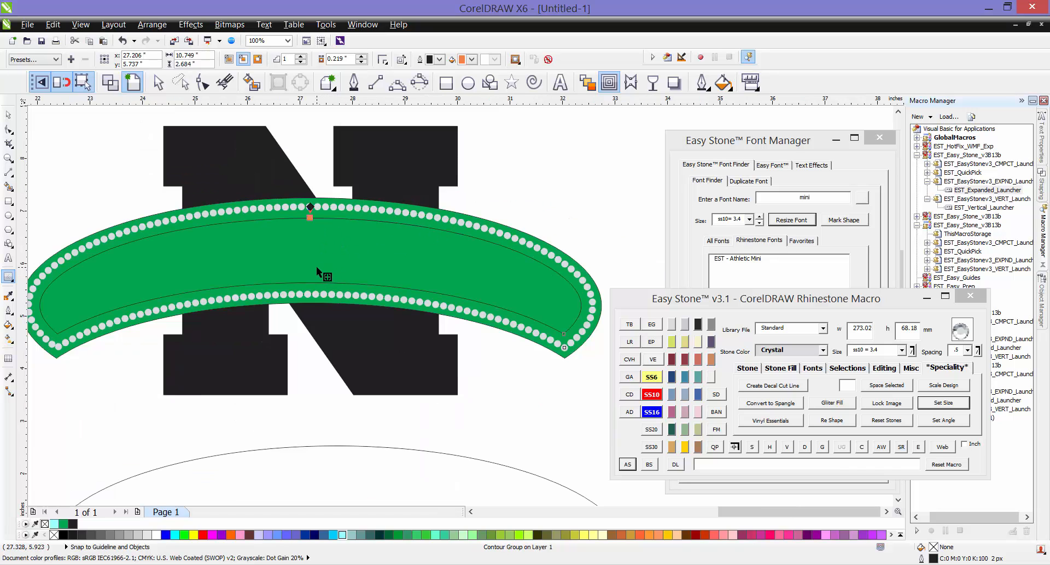
Break the new contour group apart so the inner curve becomes a separate selectable shape
{"action": "left_click", "coordinate": [10, 115]}
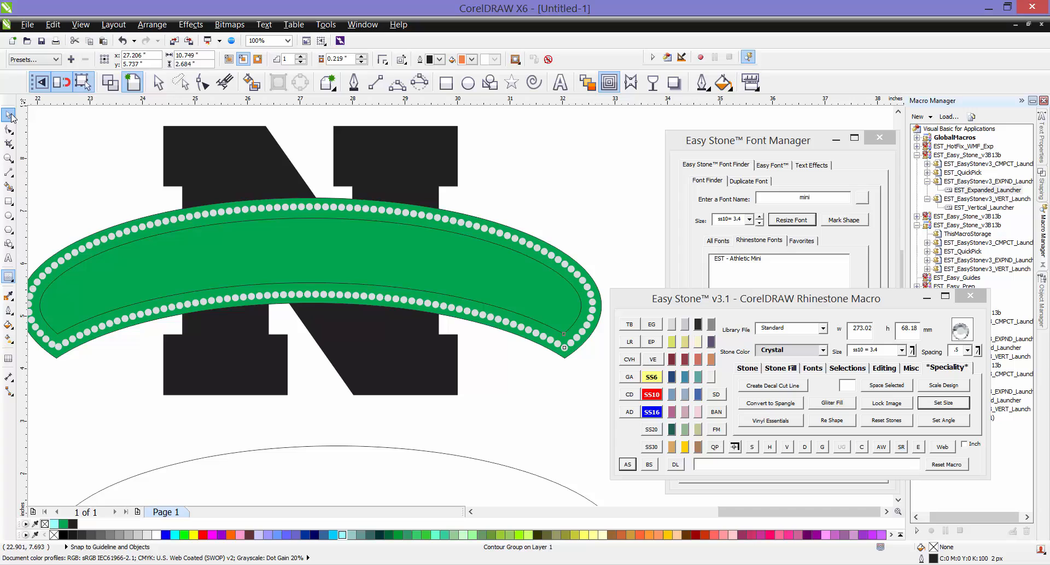
{"action": "left_click", "coordinate": [313, 250]}
{"action": "right_click", "coordinate": [374, 247]}
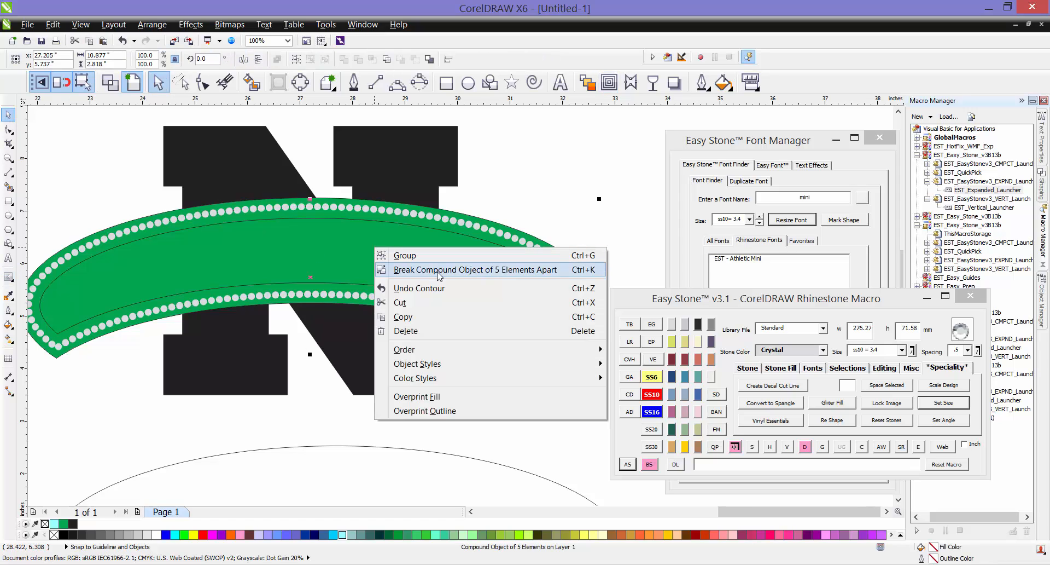
{"action": "left_click", "coordinate": [507, 209]}
{"action": "right_click", "coordinate": [482, 247]}
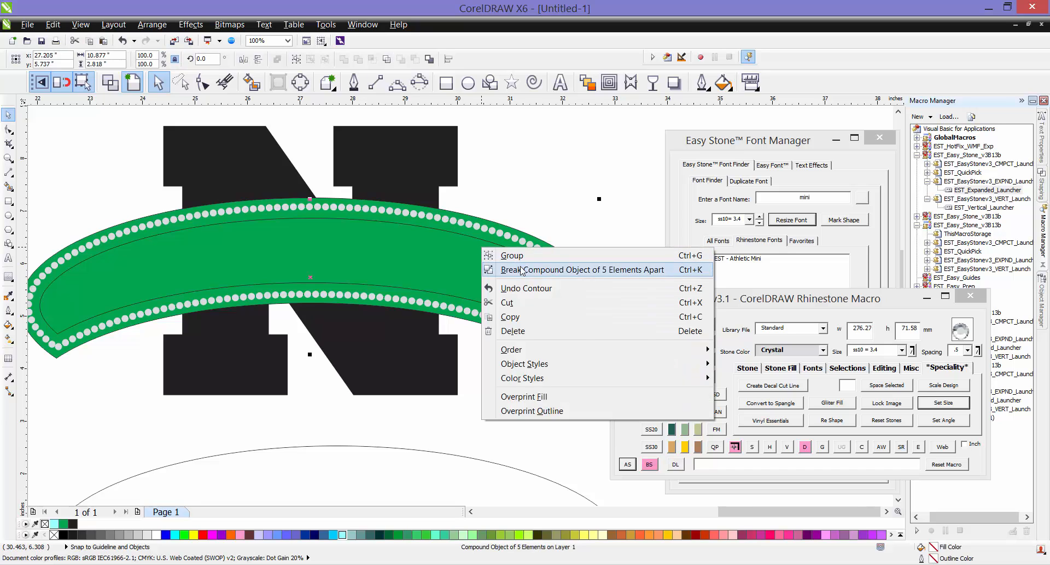
{"action": "left_click", "coordinate": [492, 269]}
{"action": "left_click_drag", "start_coordinate": [385, 239], "coordinate": [377, 275]}
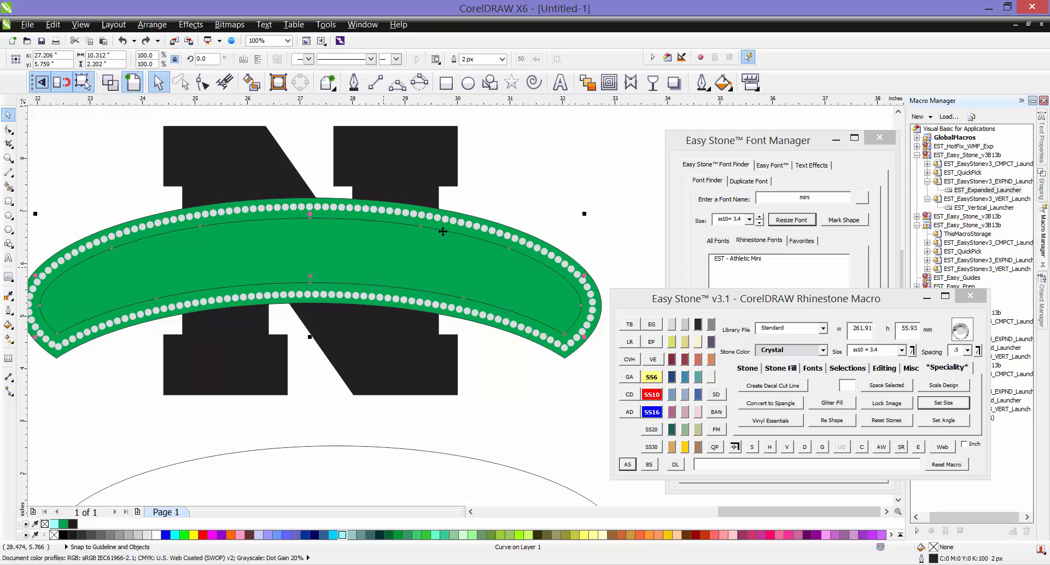
Examine the HUSKERS reference artwork on the page and compare it with the contoured band over the N
{"action": "left_click", "coordinate": [509, 192]}
{"action": "scroll", "coordinate": [508, 192], "scroll_direction": "down", "scroll_amount": 2}
{"action": "scroll", "coordinate": [239, 321], "scroll_direction": "down", "scroll_amount": 2}
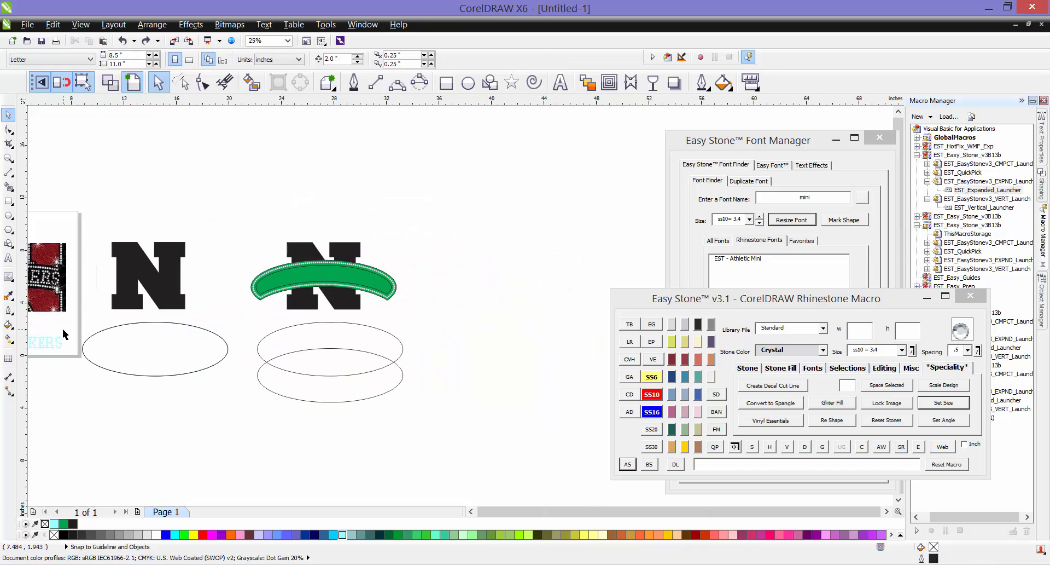
{"action": "scroll", "coordinate": [130, 293], "scroll_direction": "down", "scroll_amount": 2}
{"action": "scroll", "coordinate": [88, 296], "scroll_direction": "up", "scroll_amount": 4}
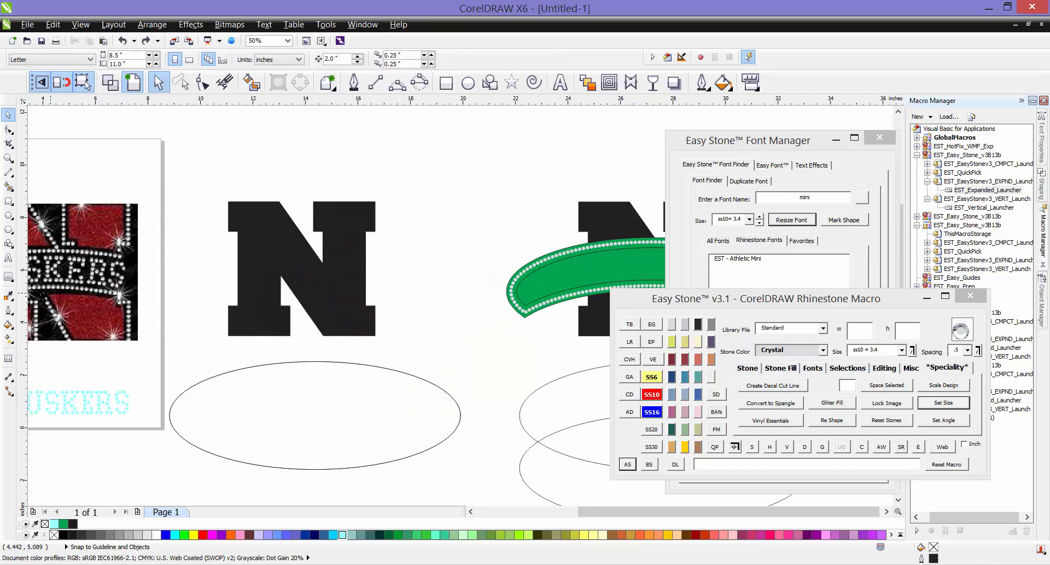
{"action": "scroll", "coordinate": [433, 266], "scroll_direction": "down", "scroll_amount": 2}
{"action": "scroll", "coordinate": [432, 265], "scroll_direction": "up", "scroll_amount": 4}
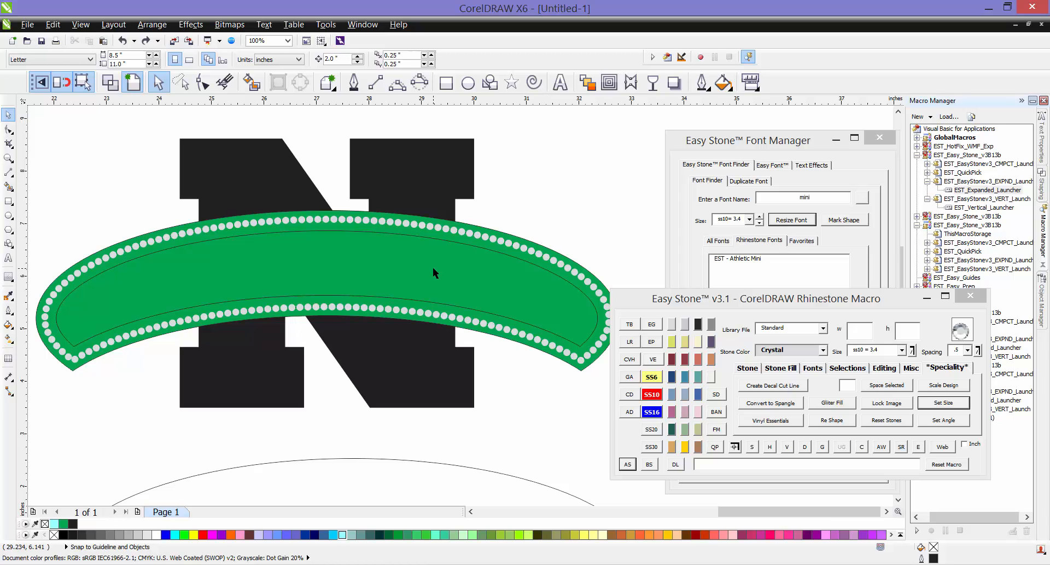
{"action": "scroll", "coordinate": [513, 180], "scroll_direction": "down", "scroll_amount": 1}
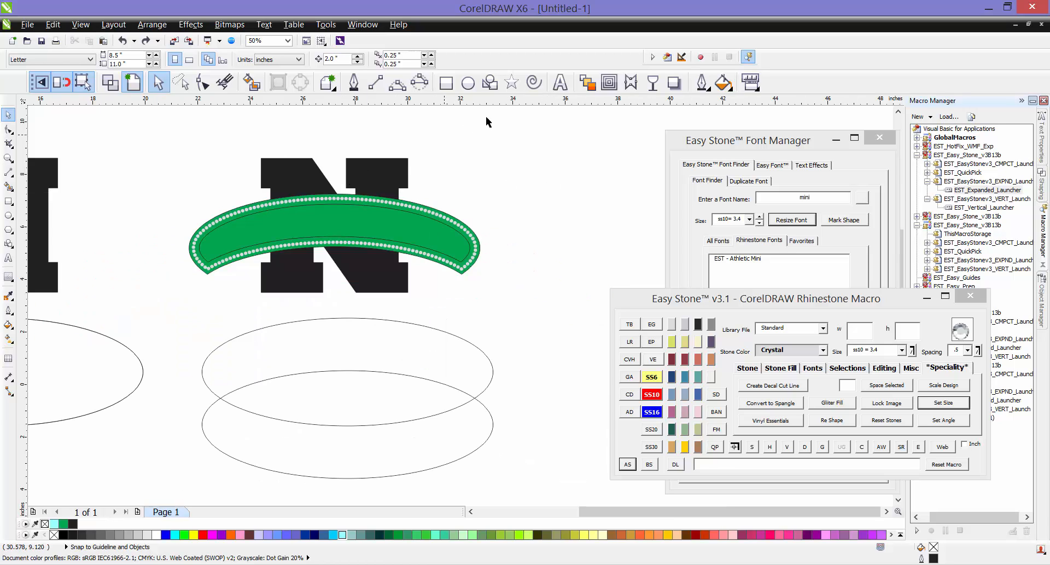
Create the text HUSKERS beside the banded N in the EST - Athletic Mini rhinestone font and toggle its case
{"action": "key", "text": "F8"}
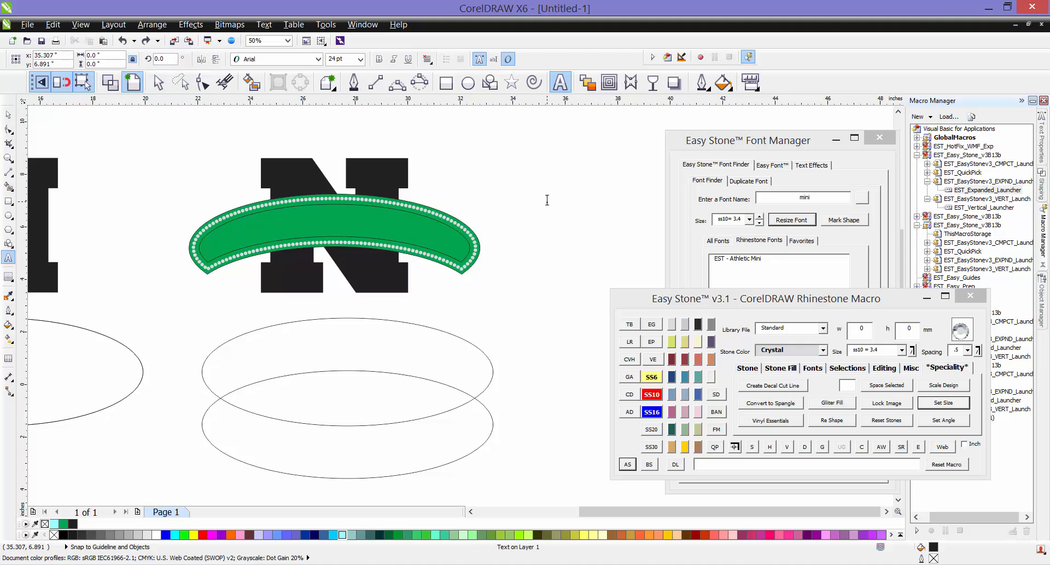
{"action": "left_click", "coordinate": [547, 199]}
{"action": "type", "text": "HUSKERS"}
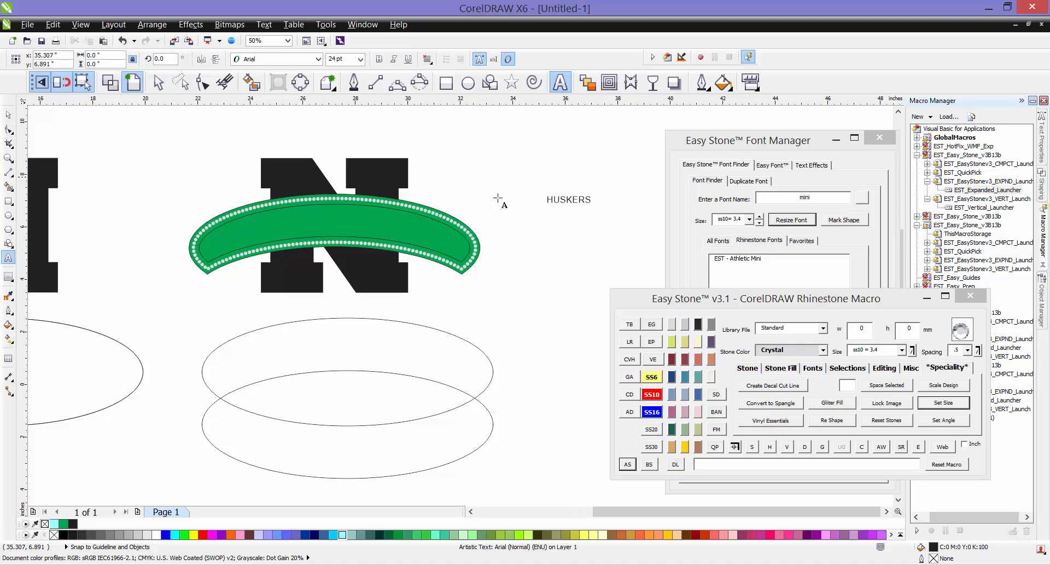
{"action": "left_click", "coordinate": [730, 260]}
{"action": "left_click", "coordinate": [735, 408]}
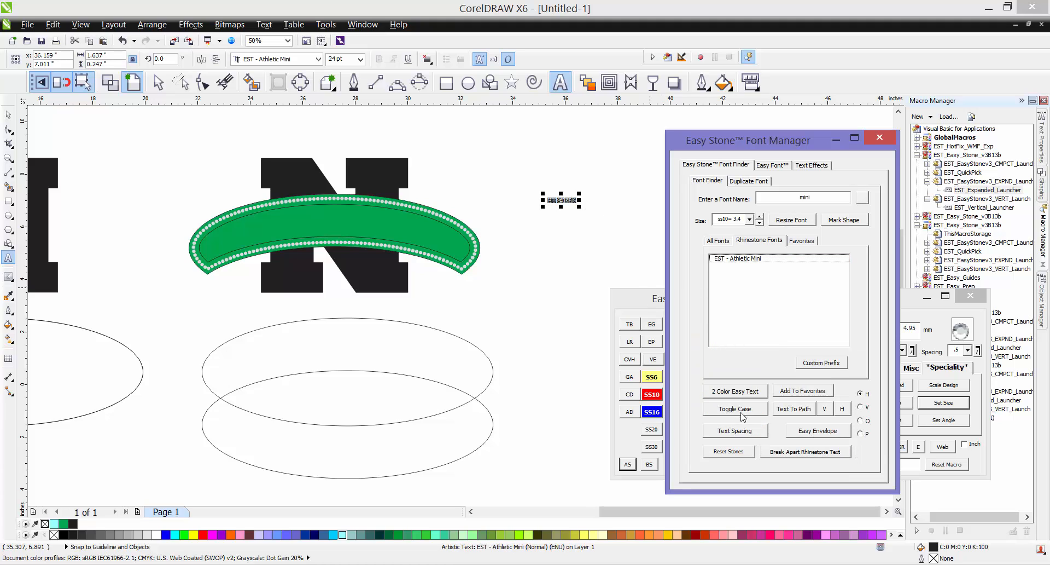
Enlarge the HUSKERS rhinestone text proportionally to about 3.95 inches wide
{"action": "left_click_drag", "start_coordinate": [574, 206], "coordinate": [652, 275]}
{"action": "left_click", "coordinate": [9, 116]}
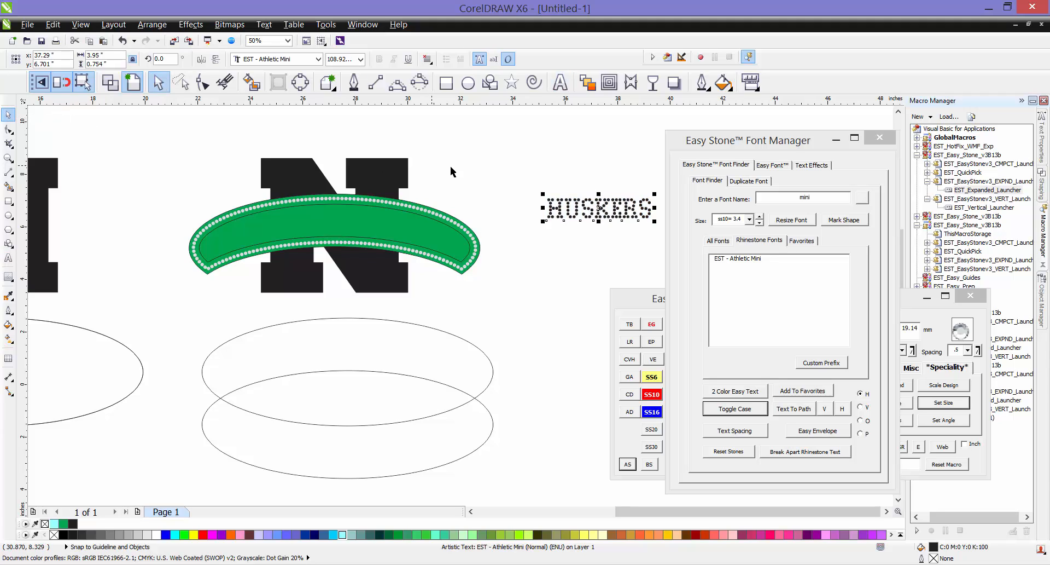
{"action": "left_click", "coordinate": [547, 182]}
{"action": "scroll", "coordinate": [614, 210], "scroll_direction": "up", "scroll_amount": 1}
Fit the HUSKERS text to the band's inner contour curve with Text To Path
{"action": "left_click", "coordinate": [614, 210]}
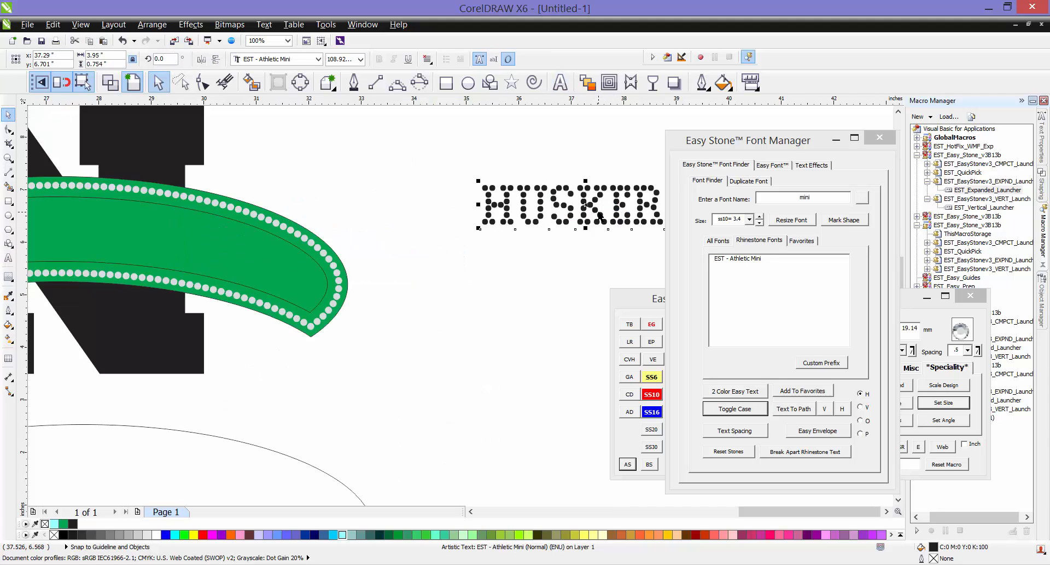
{"action": "left_click", "coordinate": [202, 250], "text": "shift"}
{"action": "scroll", "coordinate": [388, 224], "scroll_direction": "down", "scroll_amount": 1}
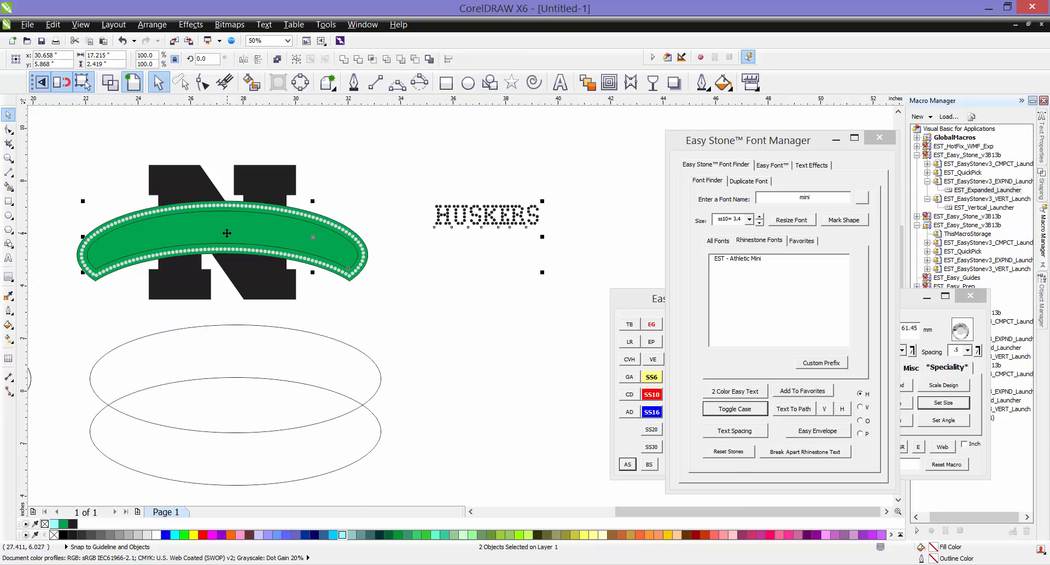
{"action": "left_click", "coordinate": [405, 189]}
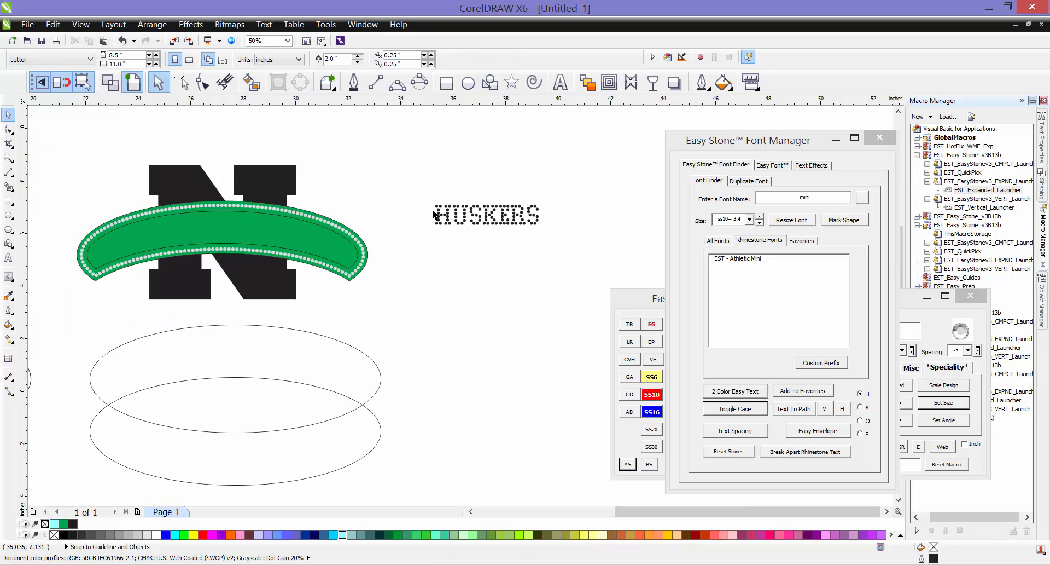
{"action": "left_click", "coordinate": [436, 219]}
{"action": "left_click", "coordinate": [301, 235], "text": "shift"}
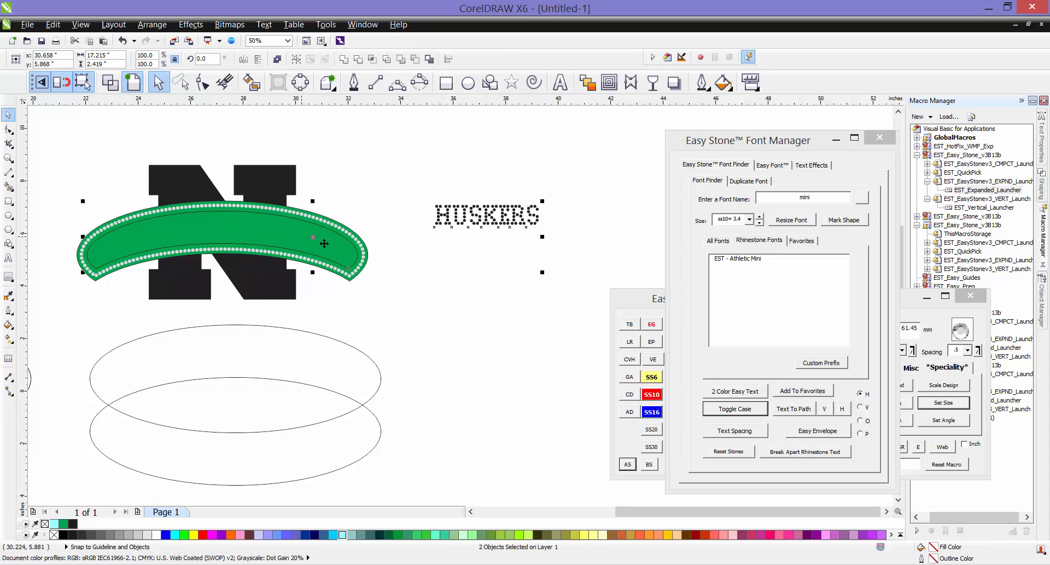
{"action": "left_click", "coordinate": [799, 409]}
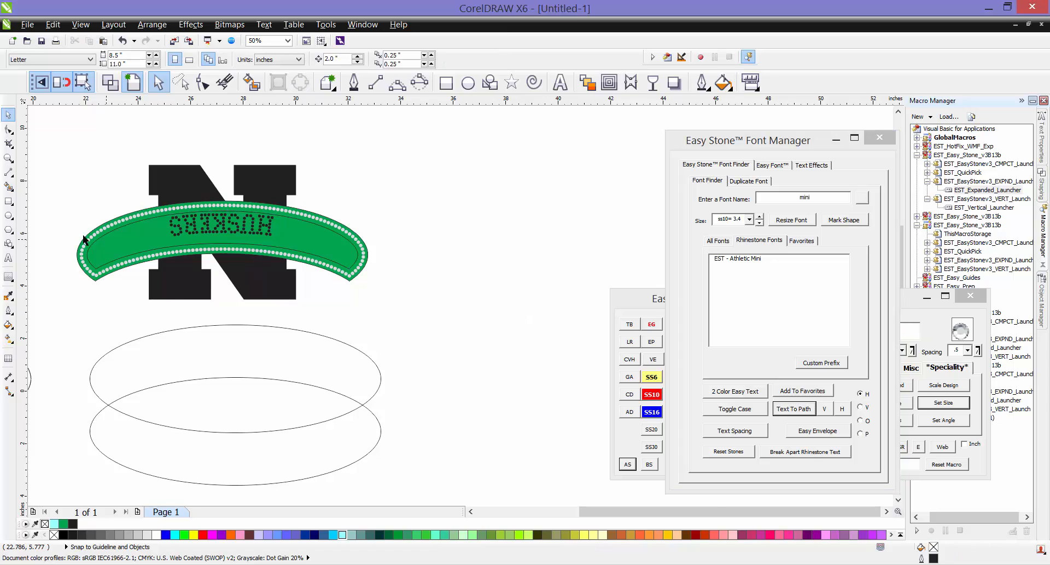
Examine the HUSKERS text on the inner contour and how it selects together with its path
{"action": "scroll", "coordinate": [80, 232], "scroll_direction": "up", "scroll_amount": 1}
{"action": "left_click", "coordinate": [307, 218]}
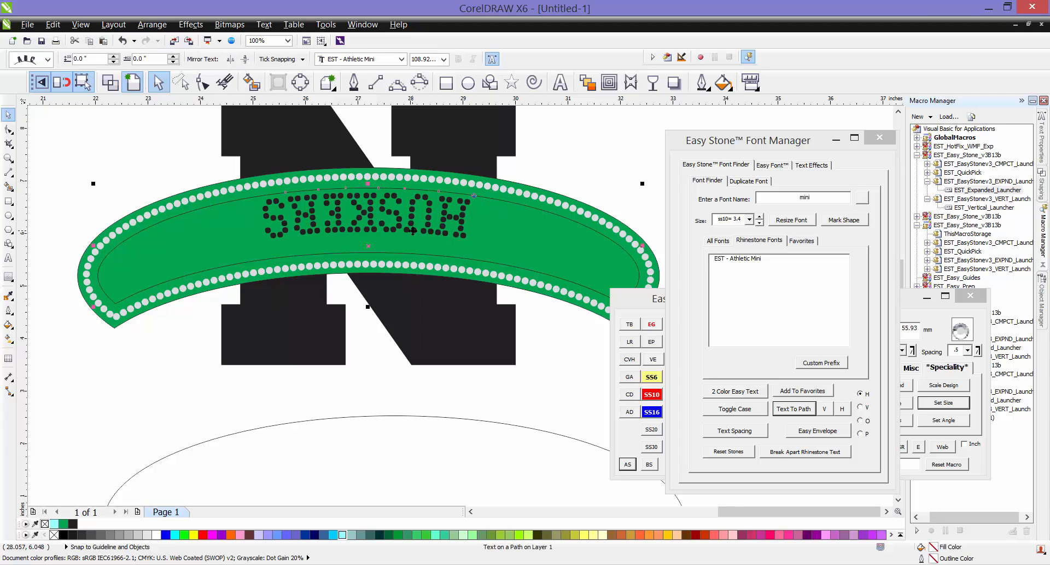
{"action": "left_click", "coordinate": [556, 160]}
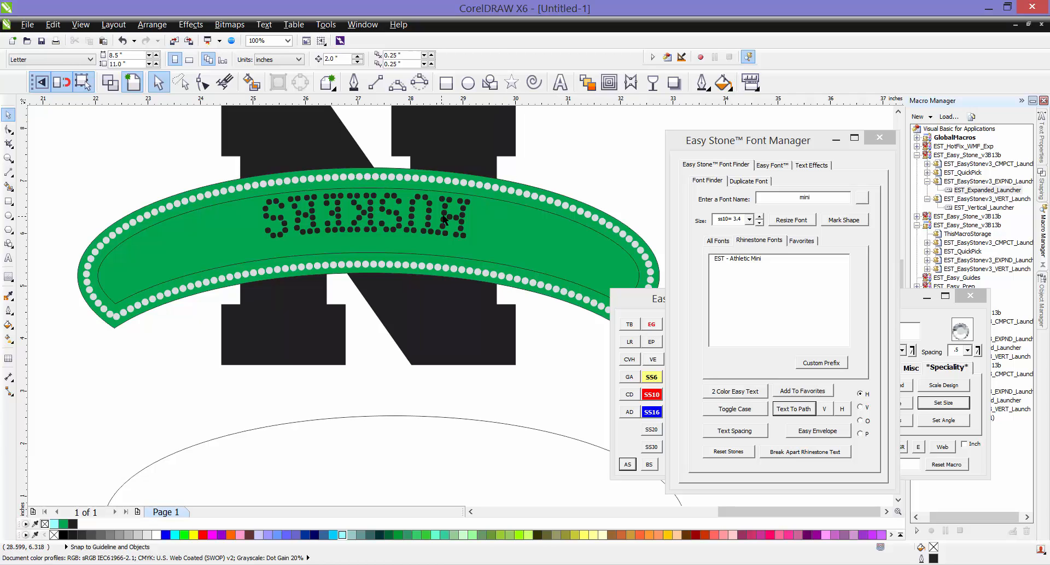
{"action": "left_click", "coordinate": [438, 217]}
{"action": "left_click", "coordinate": [176, 174]}
{"action": "left_click", "coordinate": [277, 221]}
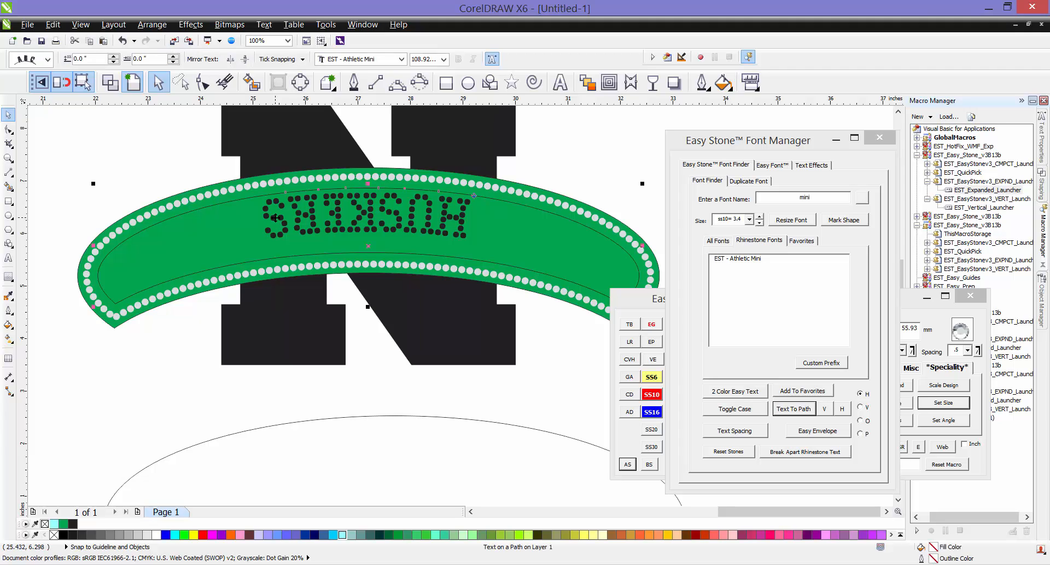
{"action": "left_click", "coordinate": [120, 166]}
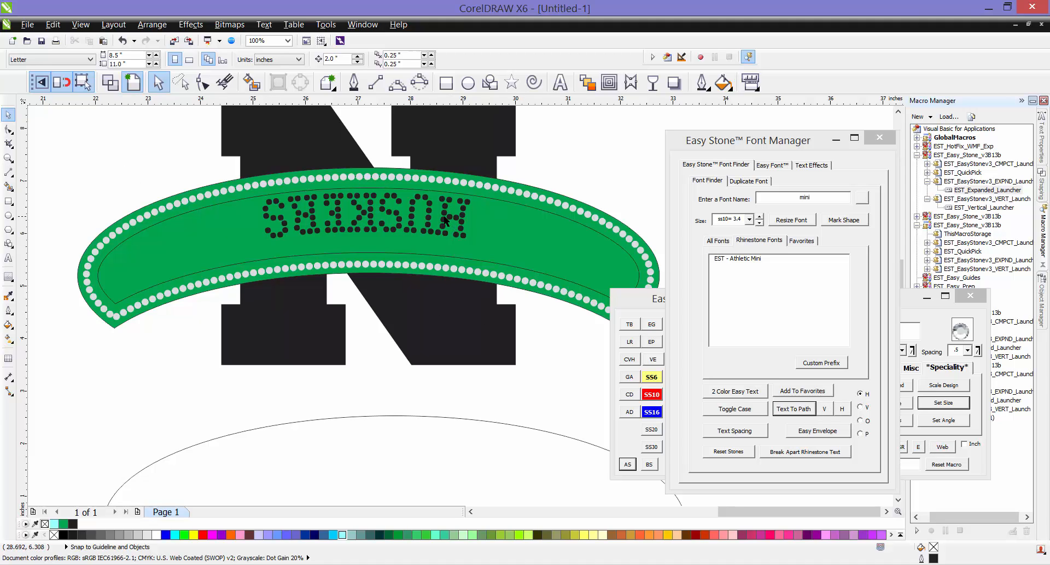
Open the Object Manager and examine the path curve with its attached HUSKERS artistic text
{"action": "left_click", "coordinate": [446, 222]}
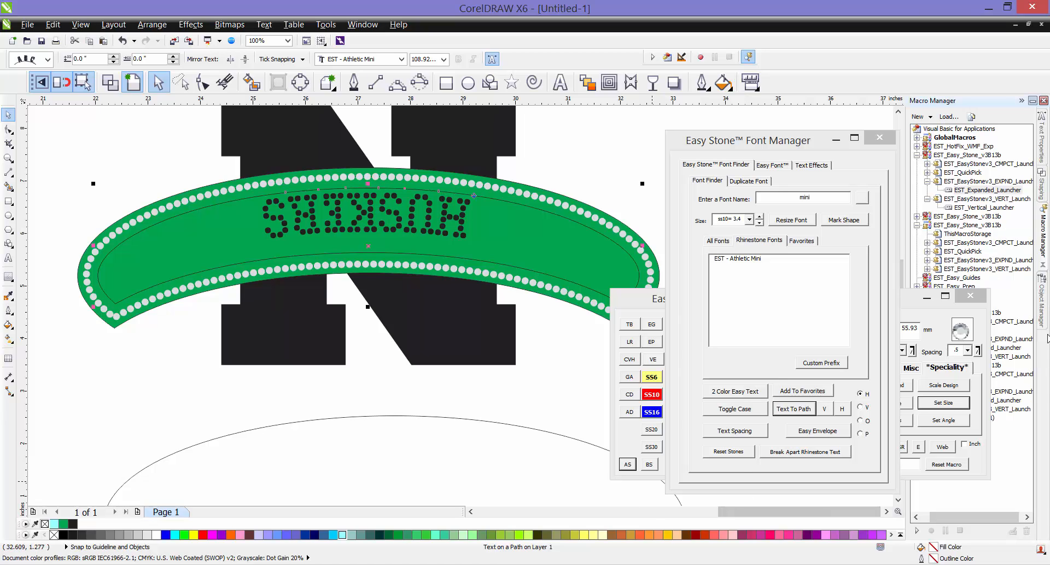
{"action": "left_click", "coordinate": [1042, 300]}
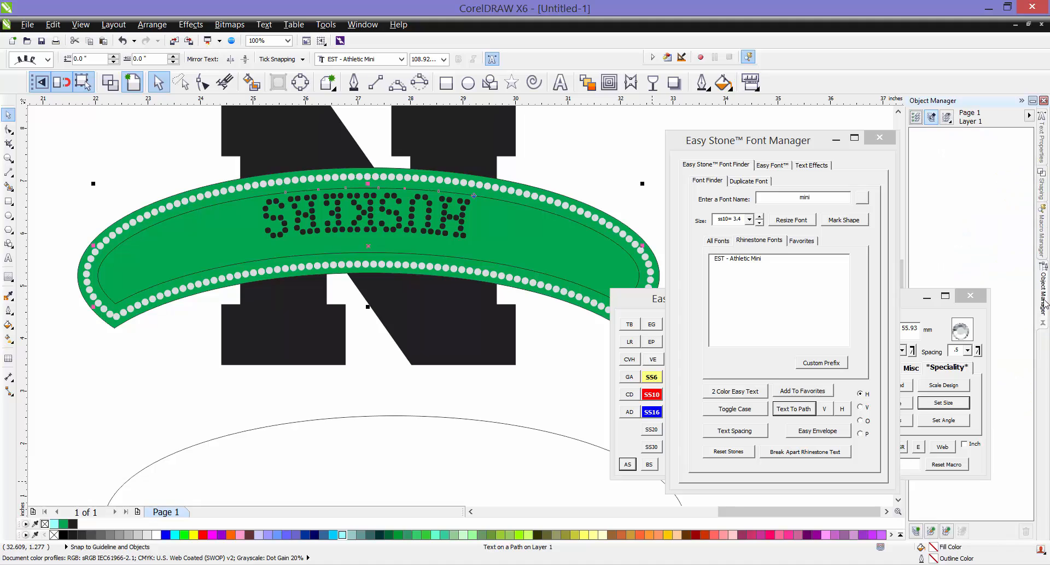
{"action": "double_click", "coordinate": [987, 107]}
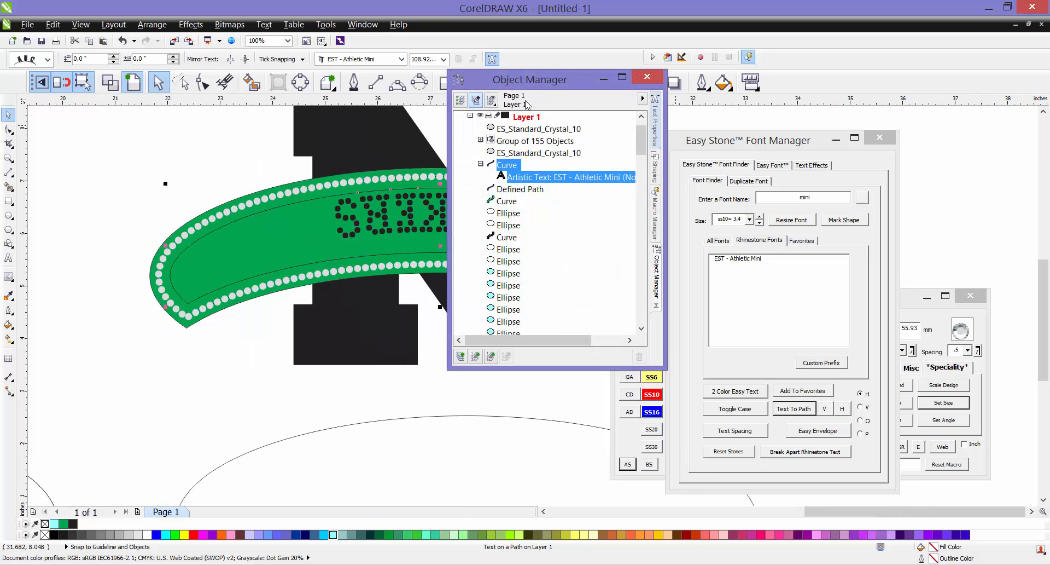
{"action": "double_click", "coordinate": [578, 82]}
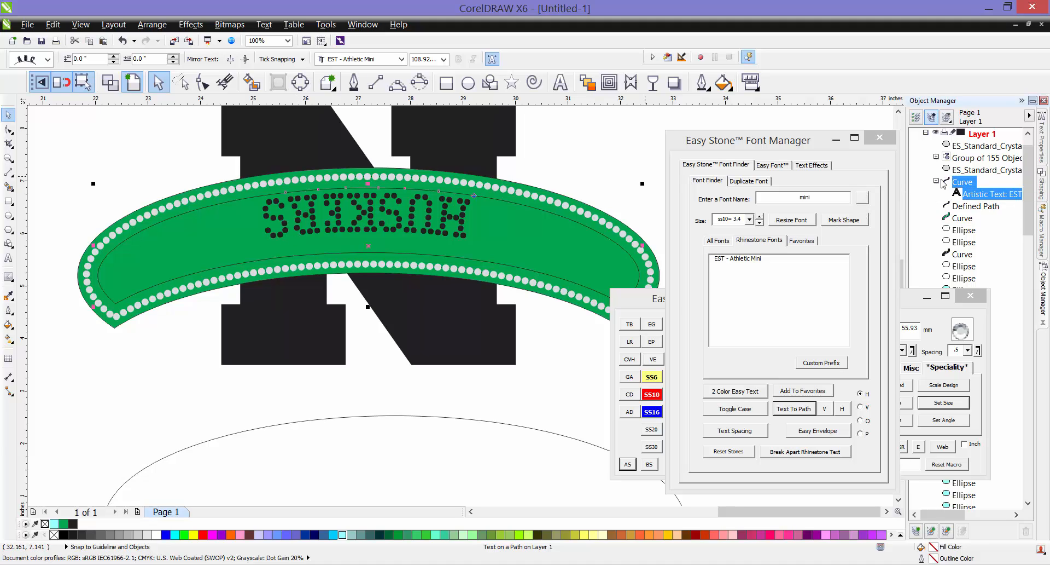
{"action": "left_click", "coordinate": [975, 201]}
{"action": "left_click", "coordinate": [591, 157]}
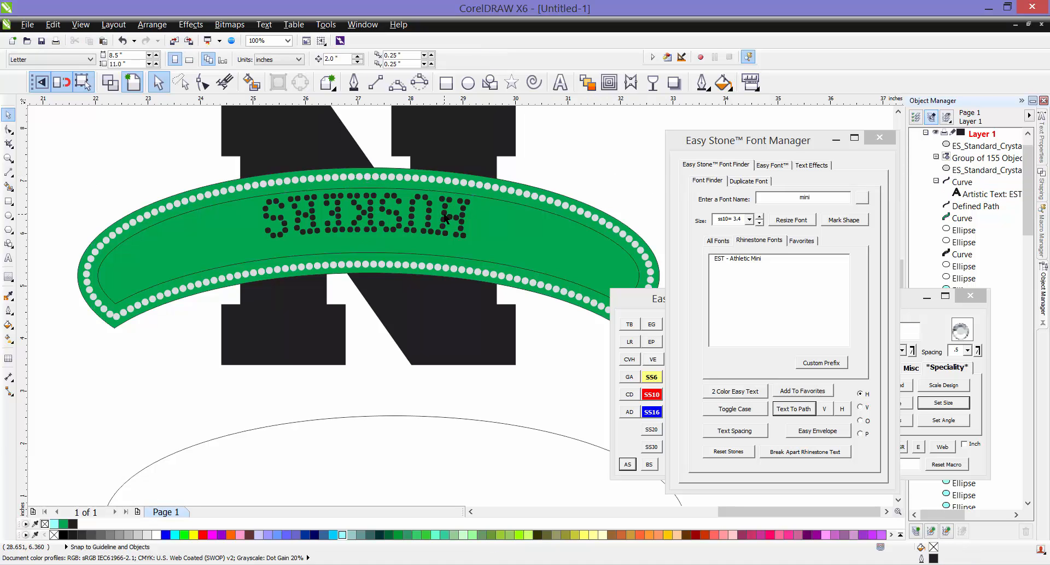
Select only the HUSKERS text within the text-on-path object and mirror it horizontally
{"action": "left_click", "coordinate": [446, 218]}
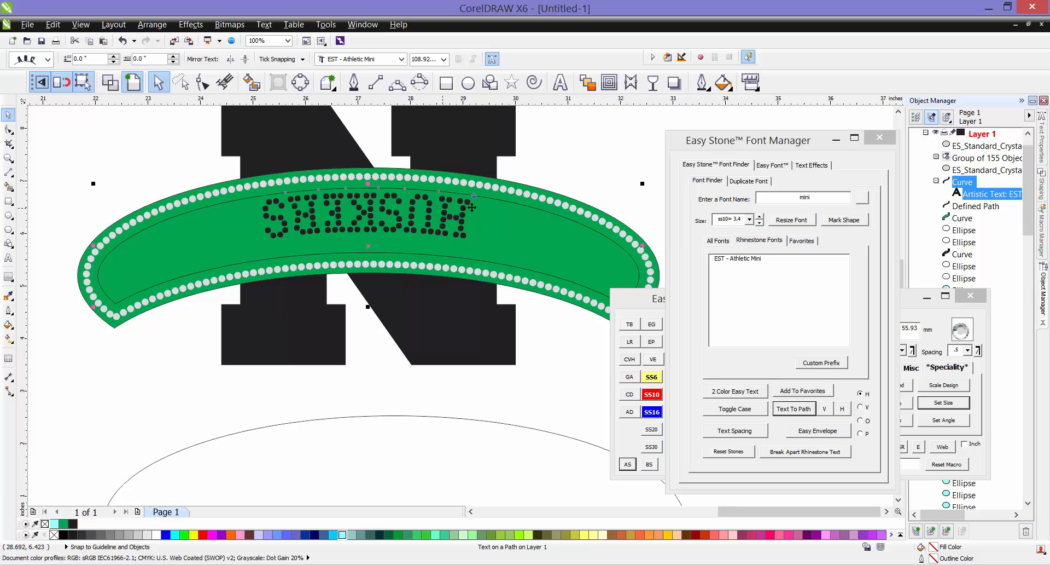
{"action": "left_click", "coordinate": [440, 212], "text": "ctrl"}
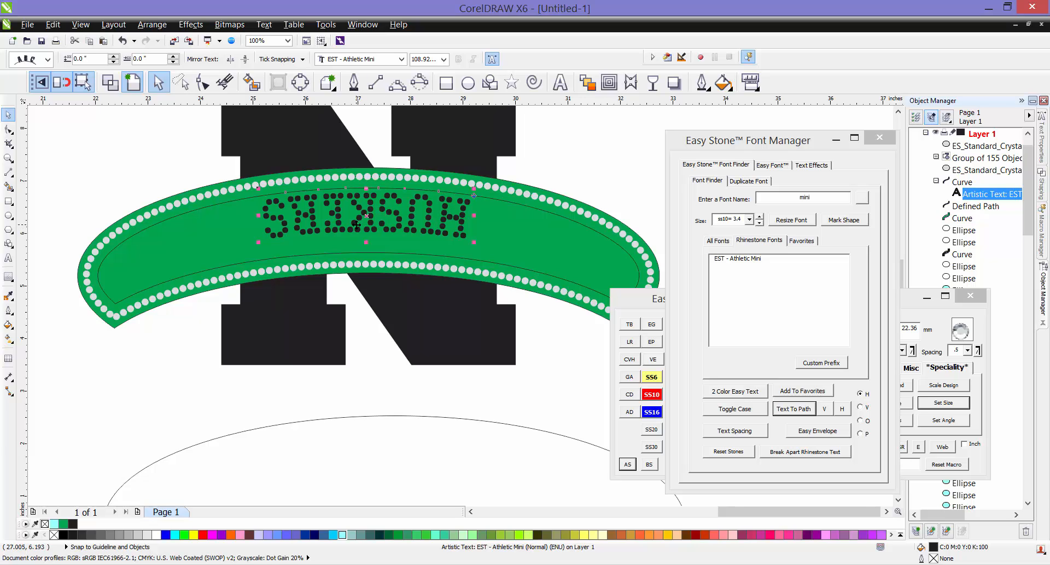
{"action": "left_click", "coordinate": [843, 408]}
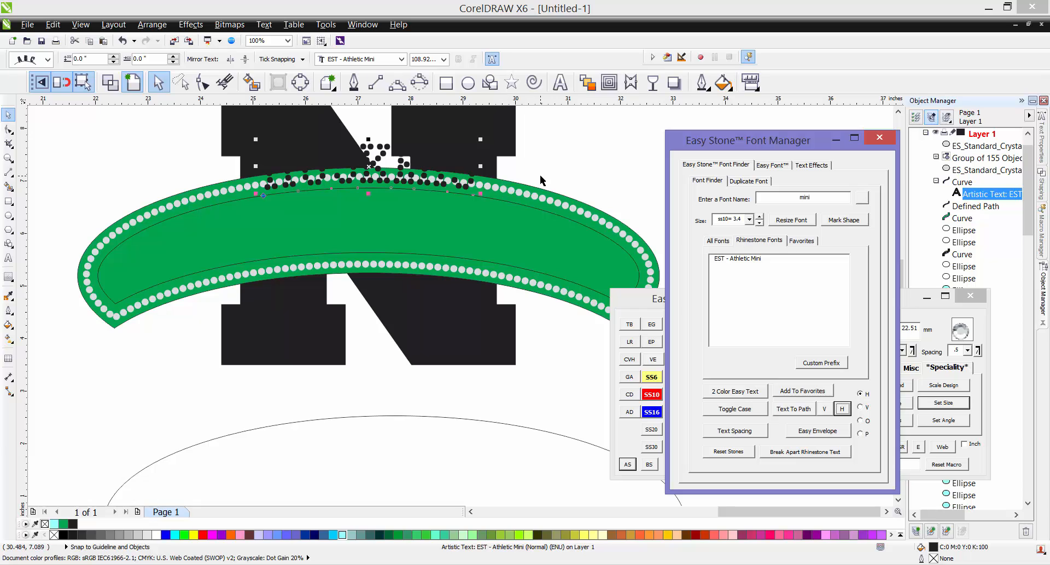
Slide the HUSKERS text along its path onto the inner contour's lower curve, at a 0.125 inch distance from the path
{"action": "left_click", "coordinate": [108, 176]}
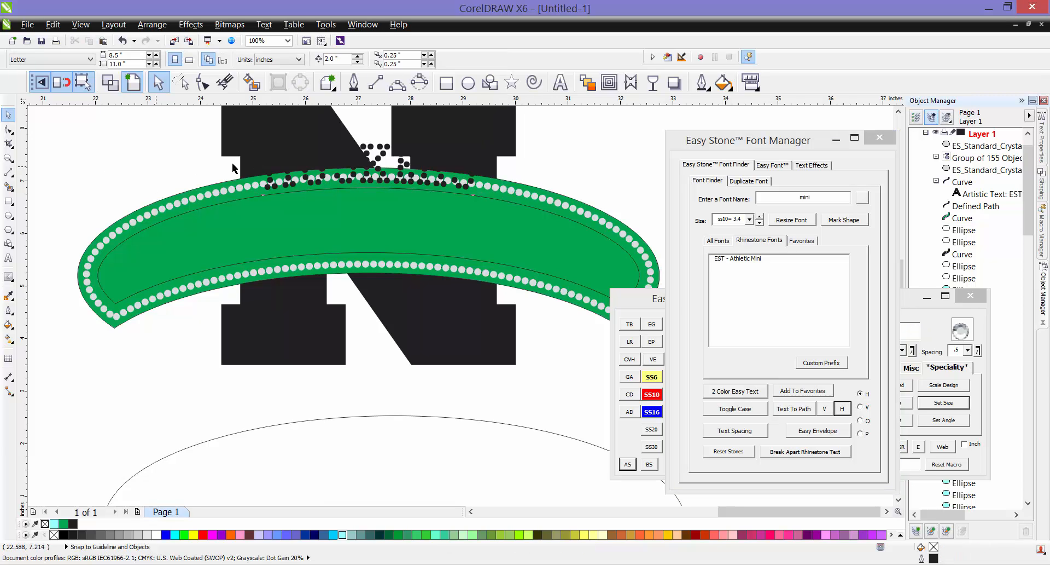
{"action": "left_click", "coordinate": [381, 161]}
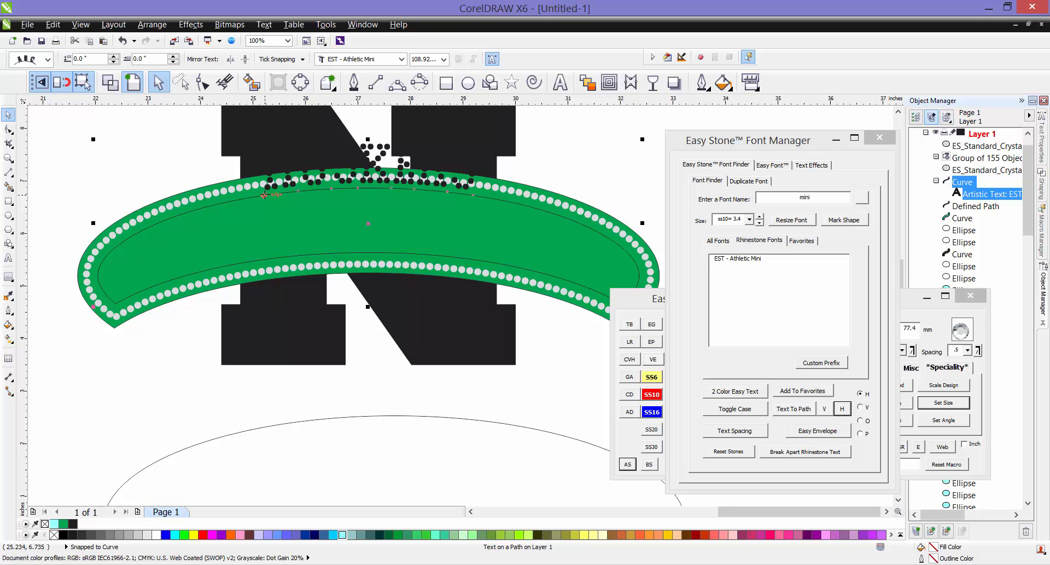
{"action": "left_click_drag", "start_coordinate": [264, 195], "coordinate": [319, 247]}
{"action": "left_click_drag", "start_coordinate": [390, 237], "coordinate": [475, 250]}
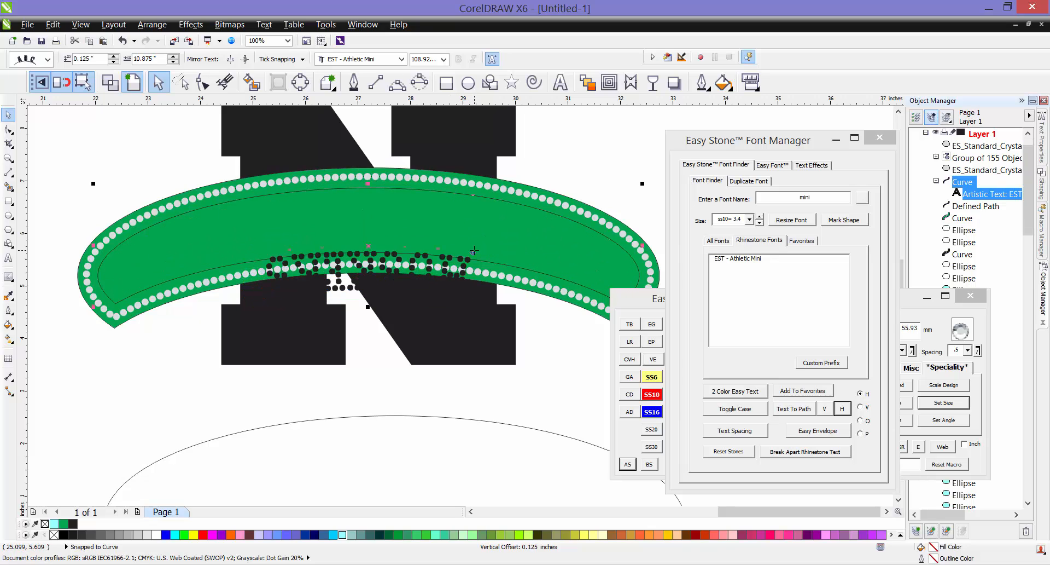
Flip the HUSKERS text on the path vertically and horizontally so it reads upright inside the green band
{"action": "left_click", "coordinate": [826, 409]}
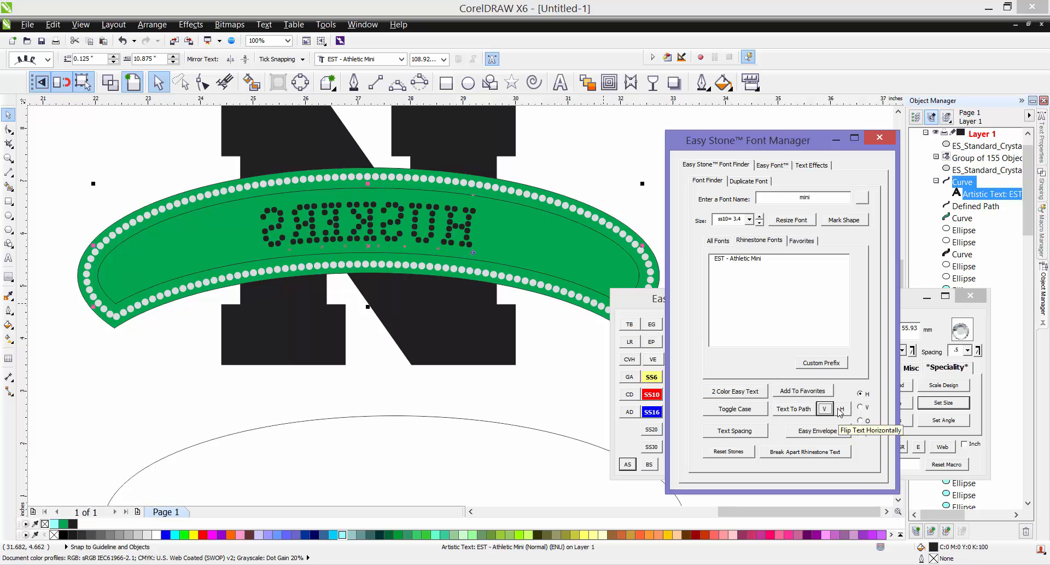
{"action": "left_click", "coordinate": [843, 408]}
{"action": "left_click", "coordinate": [108, 158]}
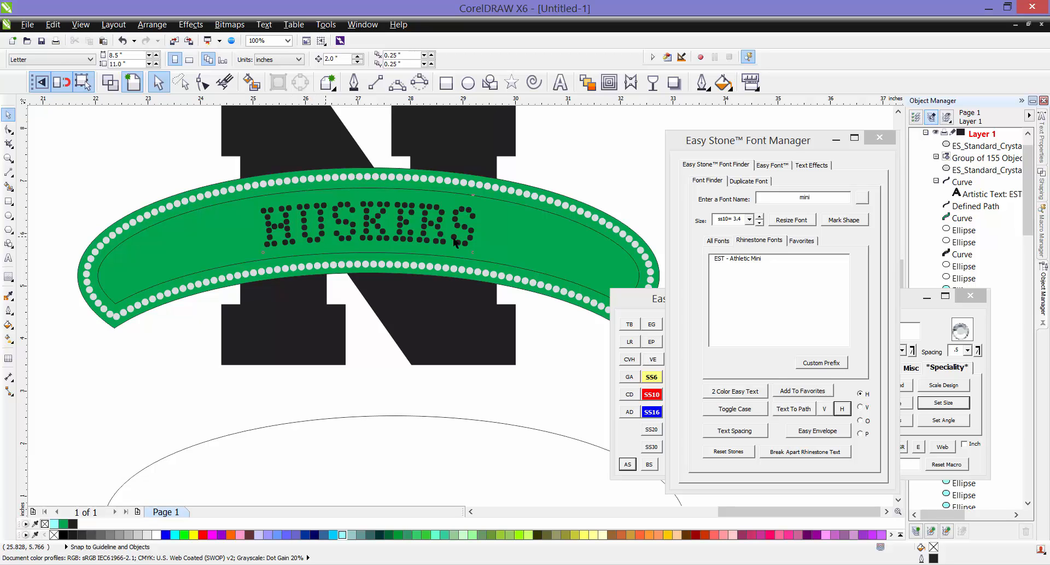
Select only the HUSKERS text on the path and enlarge it proportionally to about 136 pt
{"action": "scroll", "coordinate": [395, 258], "scroll_direction": "down", "scroll_amount": 5}
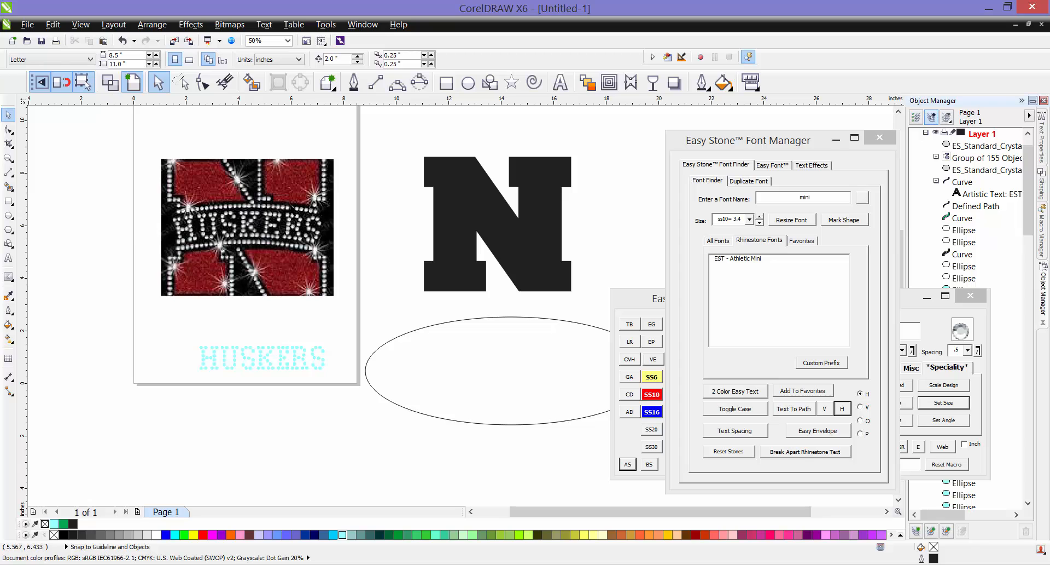
{"action": "scroll", "coordinate": [99, 223], "scroll_direction": "down", "scroll_amount": 3}
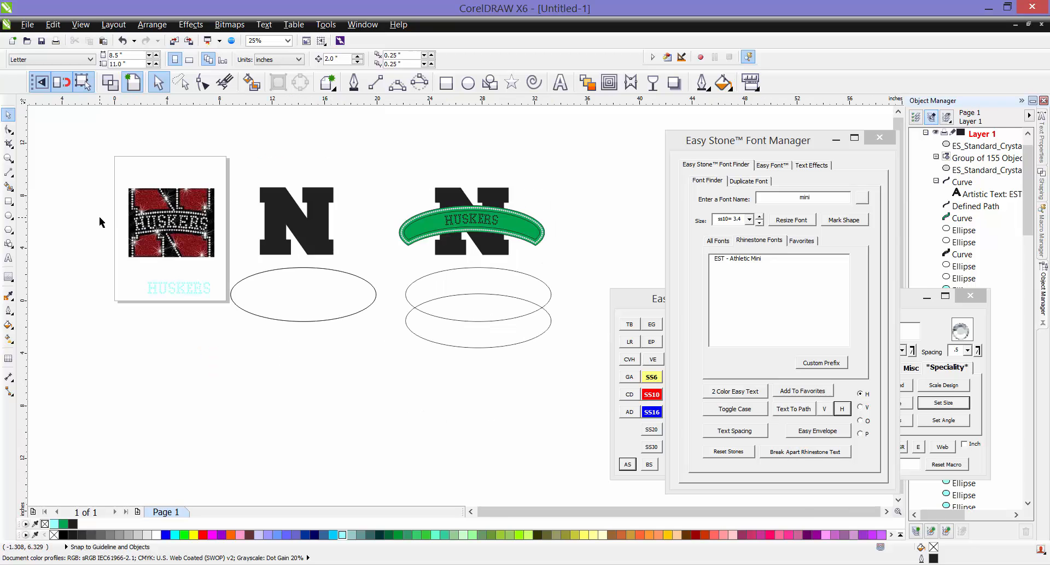
{"action": "scroll", "coordinate": [321, 225], "scroll_direction": "up", "scroll_amount": 3}
{"action": "scroll", "coordinate": [398, 201], "scroll_direction": "up", "scroll_amount": 1}
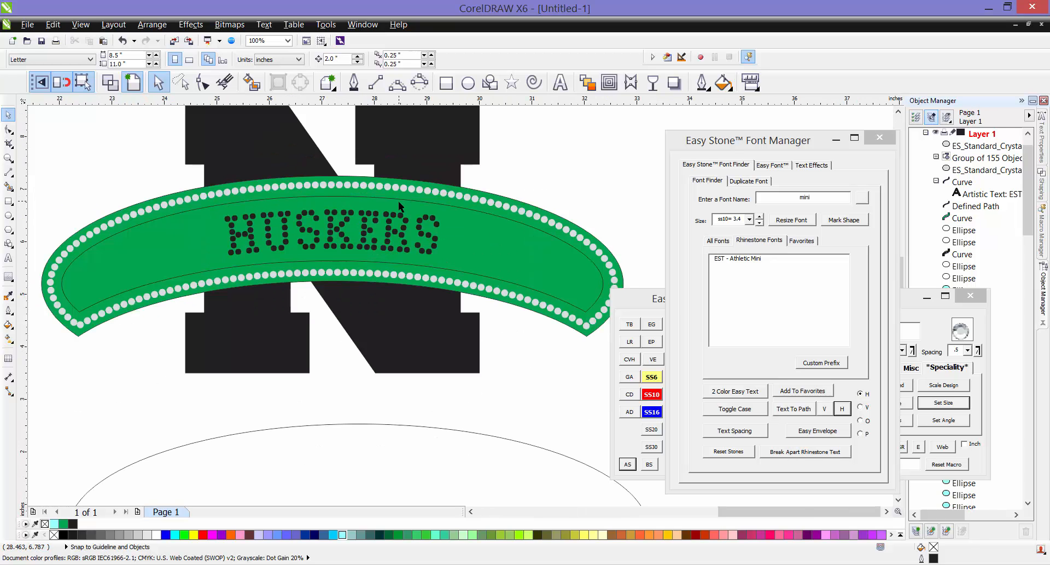
{"action": "left_click", "coordinate": [401, 221]}
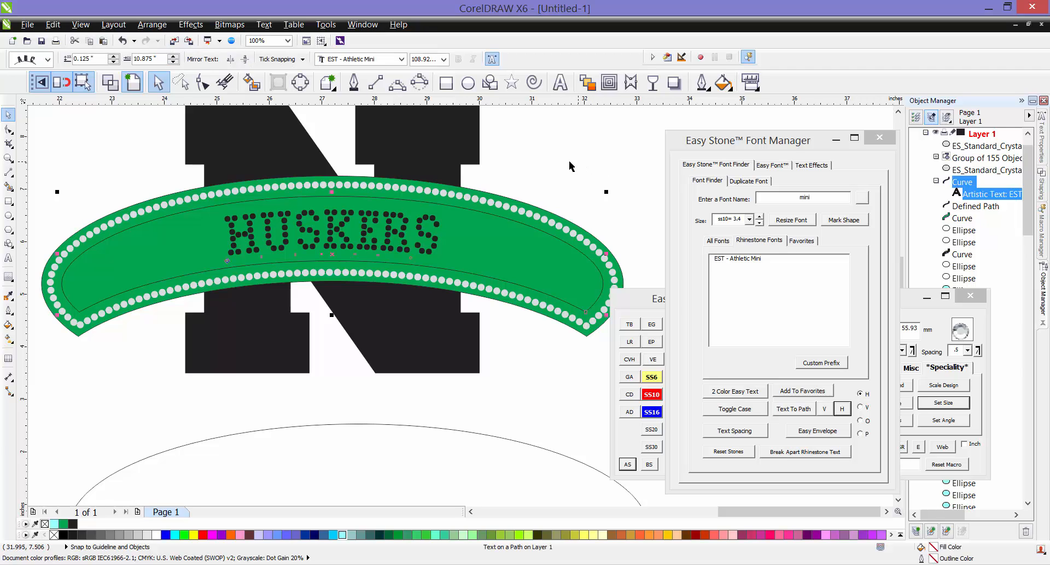
{"action": "left_click", "coordinate": [570, 166]}
{"action": "left_click", "coordinate": [421, 224]}
{"action": "left_click", "coordinate": [421, 225], "text": "ctrl"}
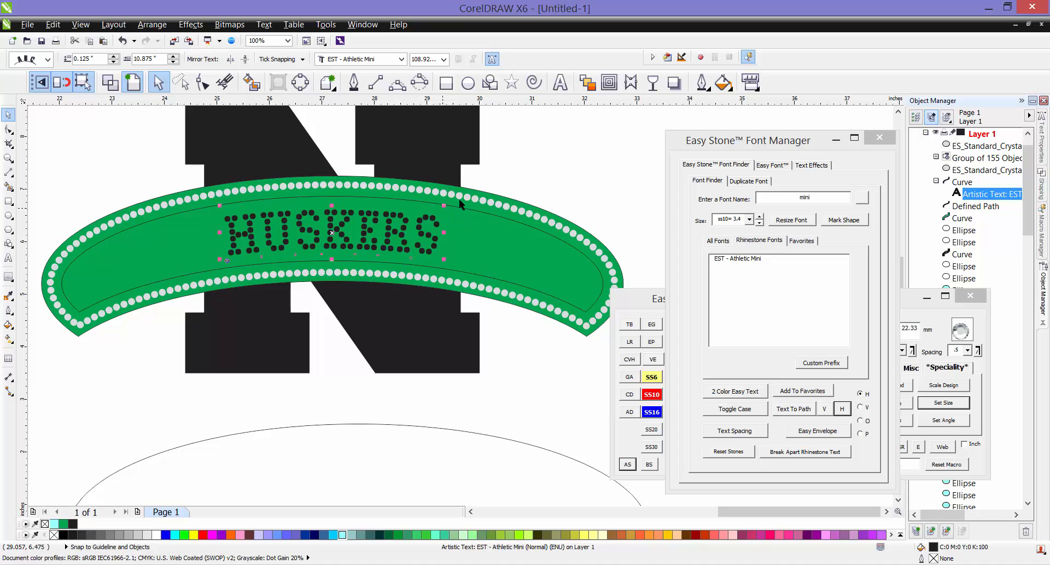
{"action": "left_click_drag", "start_coordinate": [454, 204], "coordinate": [471, 199]}
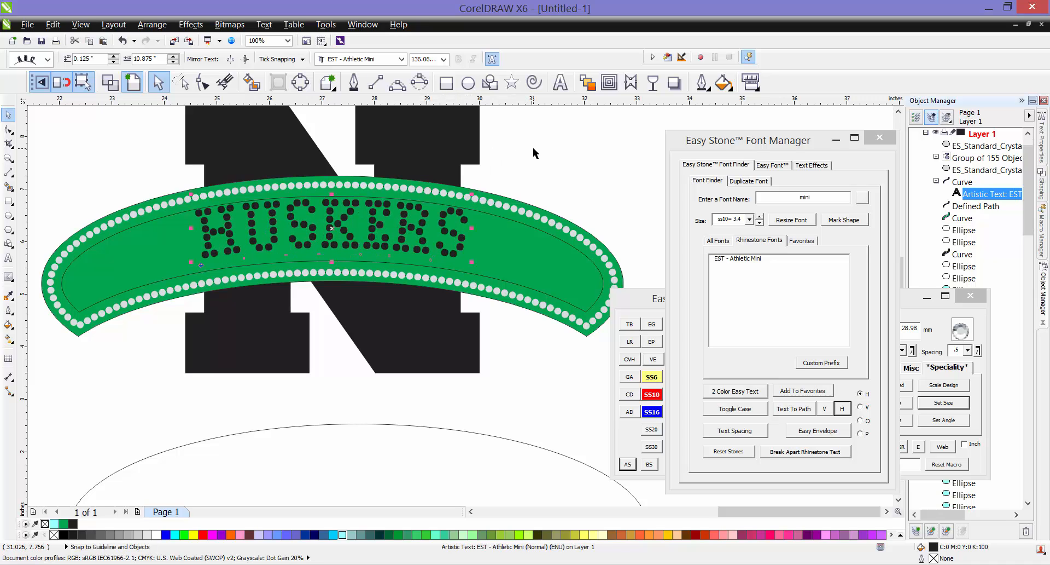
{"action": "left_click", "coordinate": [533, 146]}
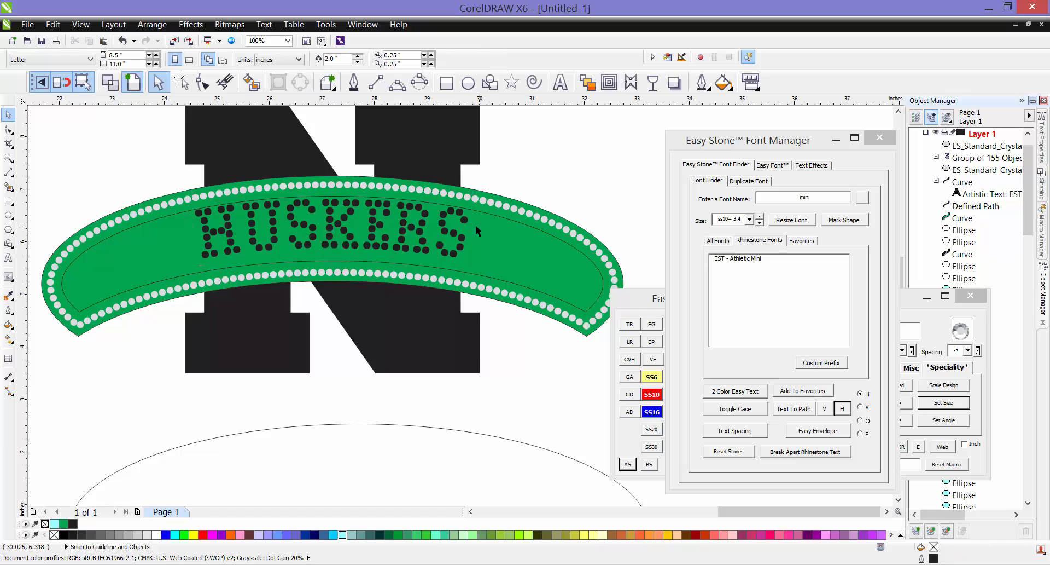
Select only the enlarged HUSKERS text and resize its font stones to ss10 = 3.4
{"action": "left_click", "coordinate": [445, 232]}
{"action": "left_click", "coordinate": [522, 170]}
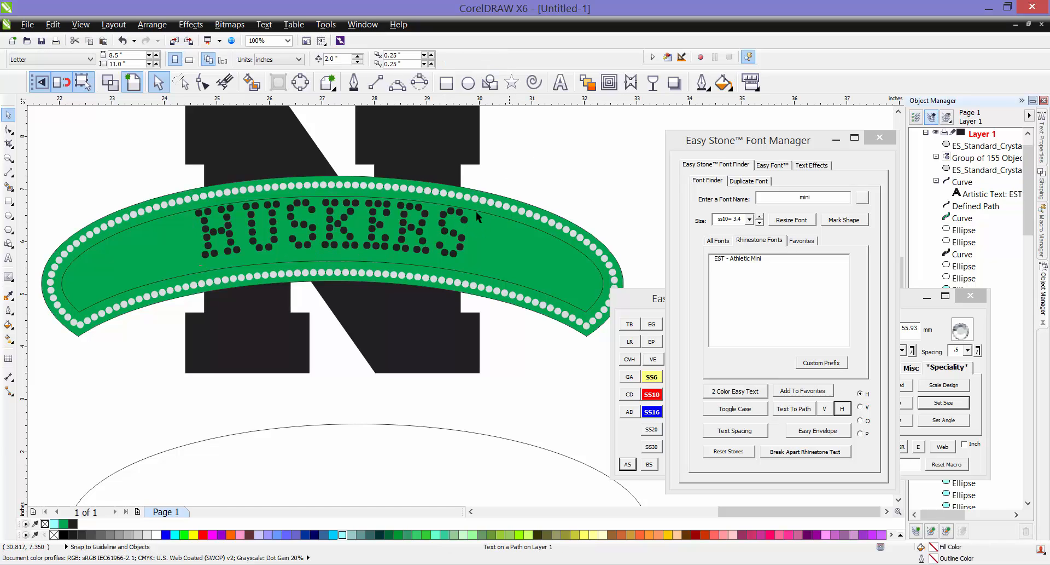
{"action": "left_click", "coordinate": [445, 232]}
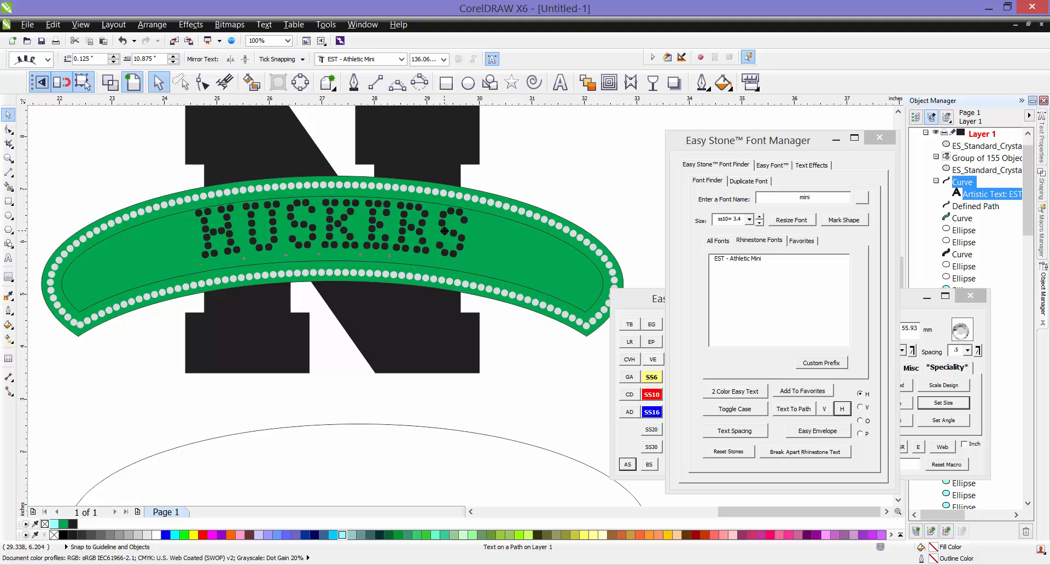
{"action": "left_click", "coordinate": [445, 232]}
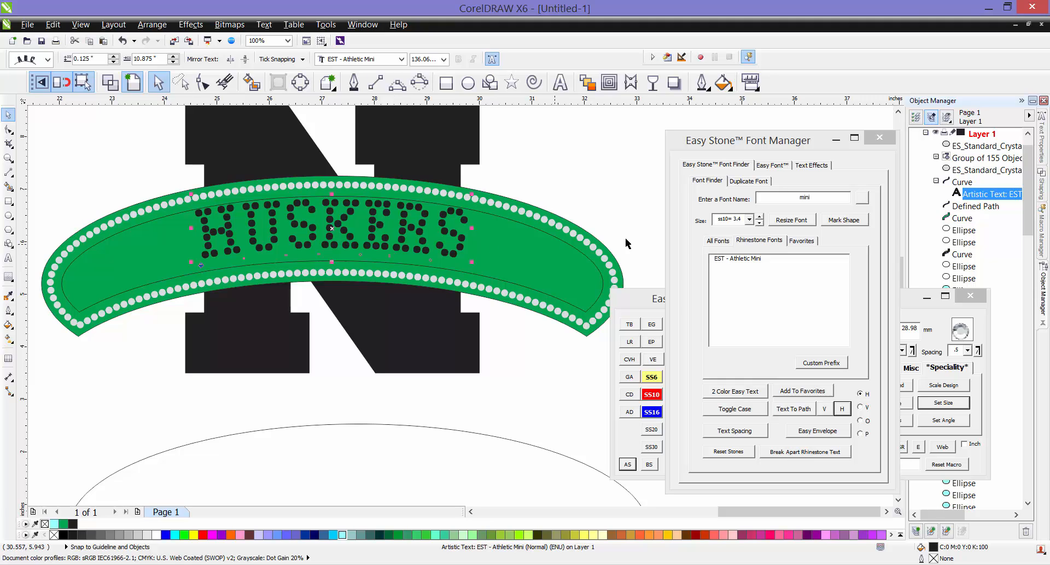
{"action": "left_click", "coordinate": [789, 220]}
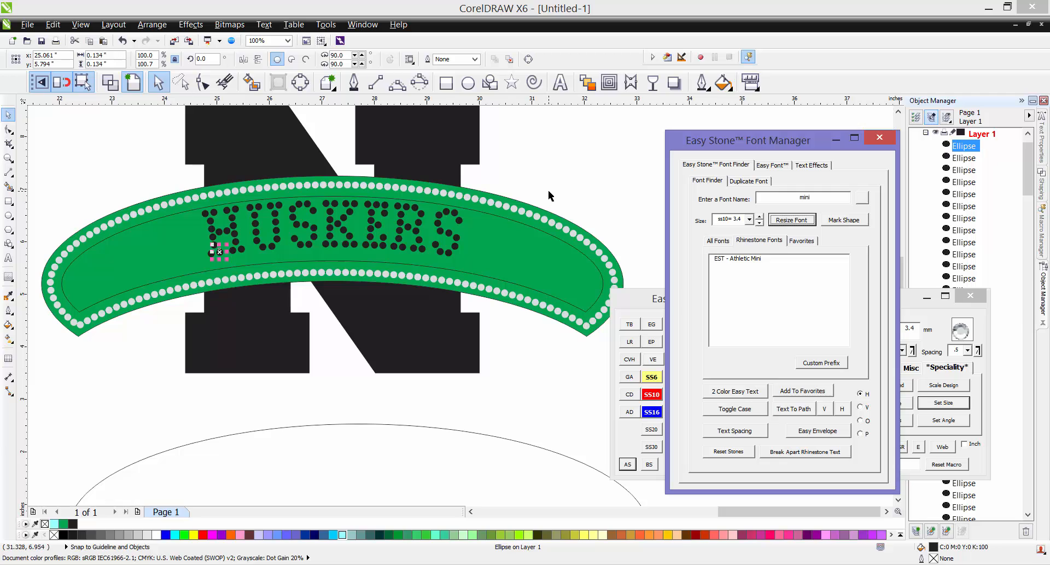
{"action": "left_click", "coordinate": [548, 189]}
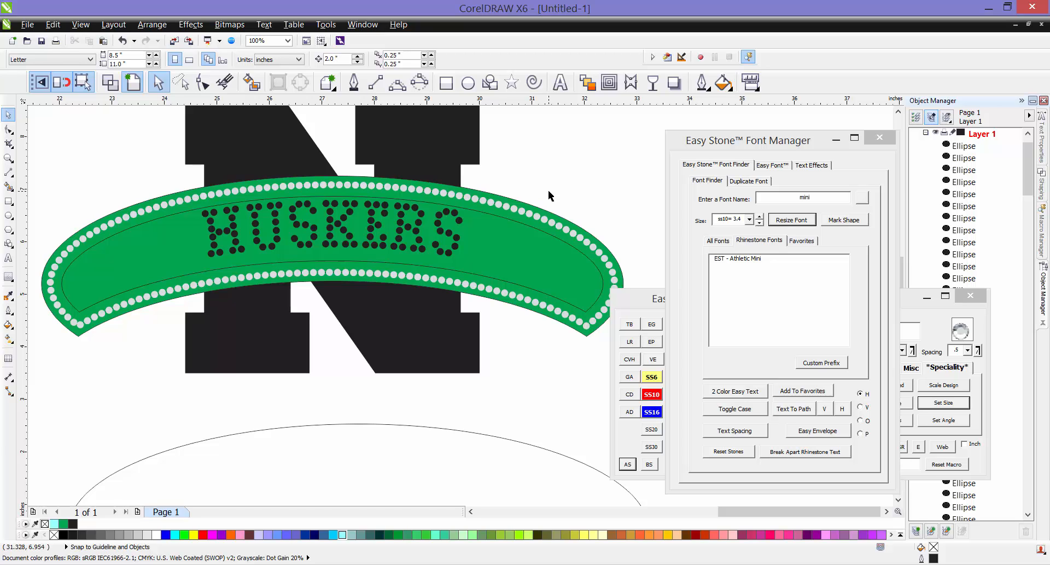
Set the nudge distance to 0.5 inch and nudge the lower ellipse beneath the N design up once
{"action": "scroll", "coordinate": [229, 222], "scroll_direction": "up", "scroll_amount": 2}
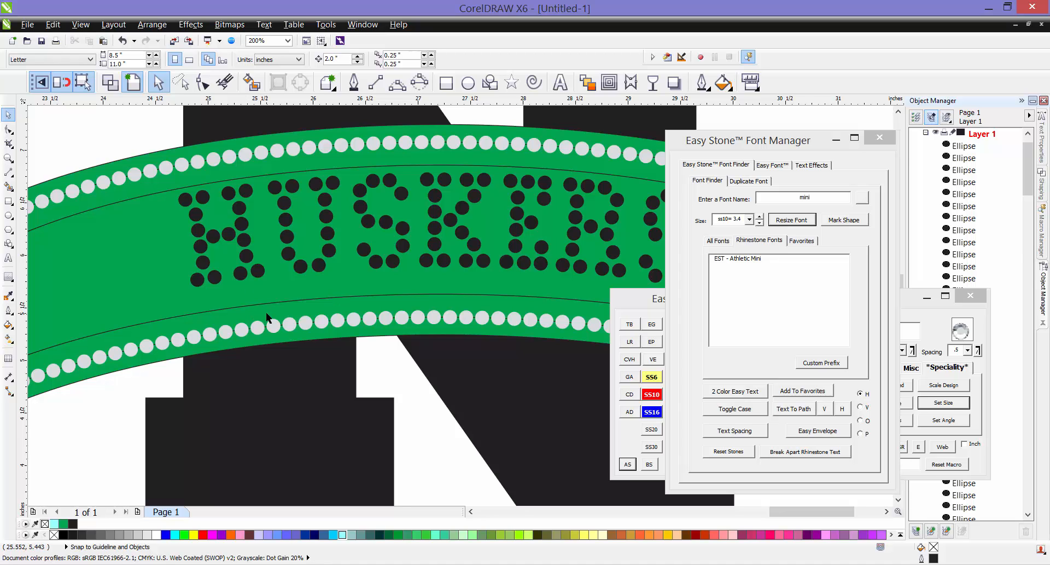
{"action": "scroll", "coordinate": [267, 318], "scroll_direction": "down", "scroll_amount": 2}
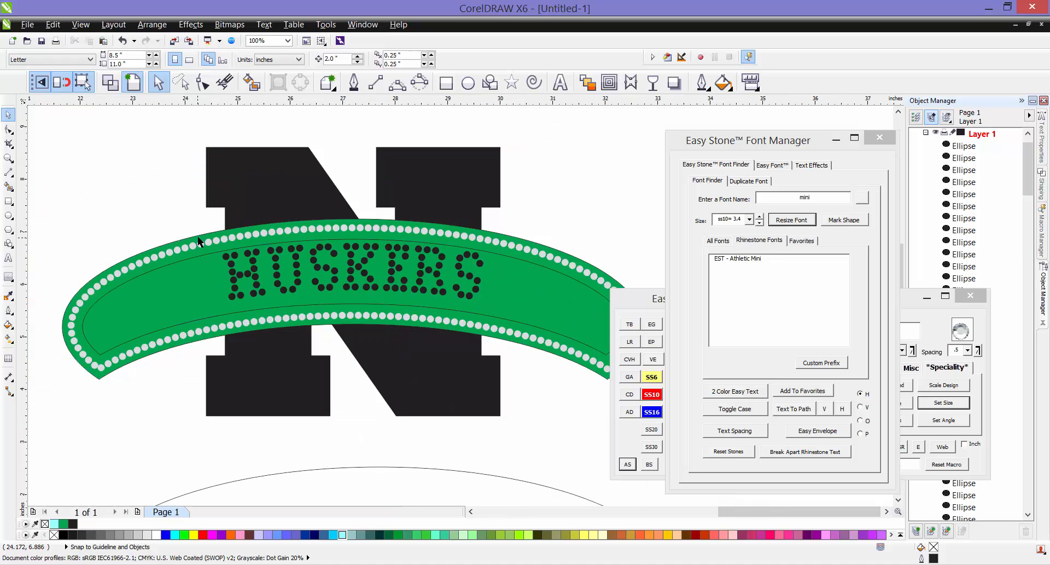
{"action": "scroll", "coordinate": [251, 218], "scroll_direction": "down", "scroll_amount": 1}
{"action": "left_click", "coordinate": [326, 390]}
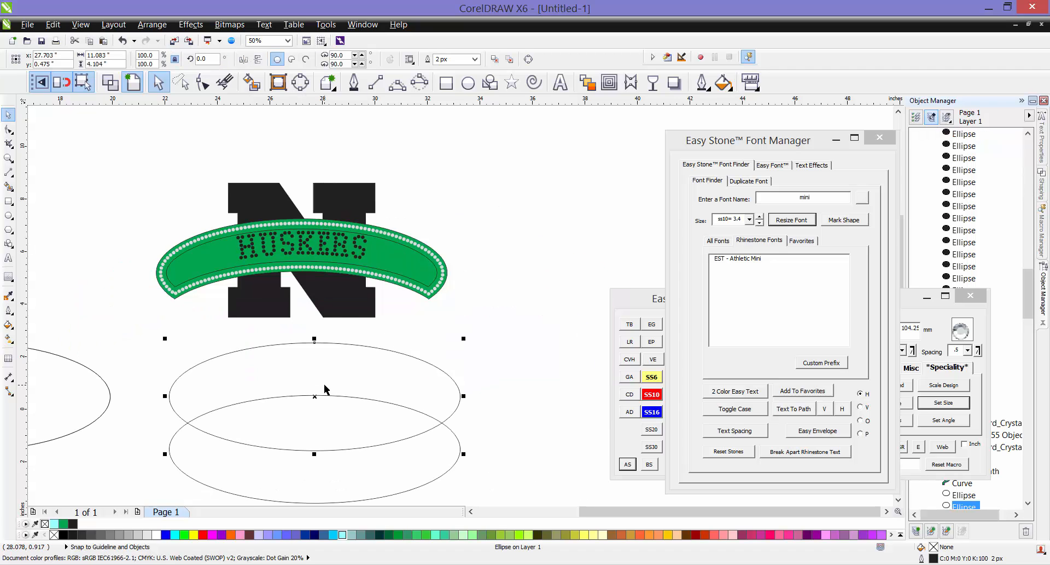
{"action": "left_click", "coordinate": [465, 346]}
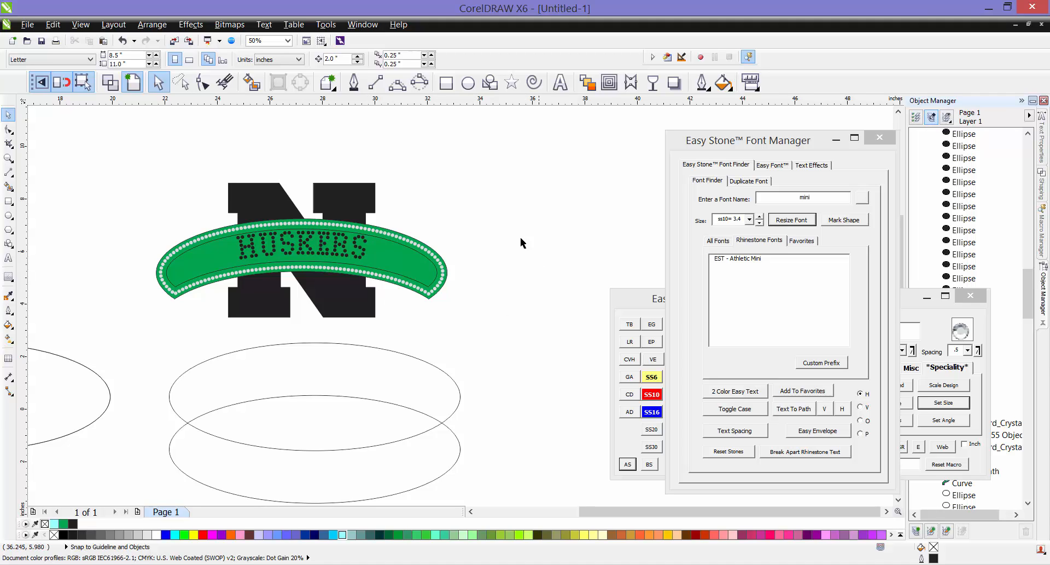
{"action": "left_click_drag", "start_coordinate": [344, 60], "coordinate": [323, 65]}
{"action": "type", "text": "."}
{"action": "left_click", "coordinate": [412, 458]}
{"action": "key", "text": "Up"}
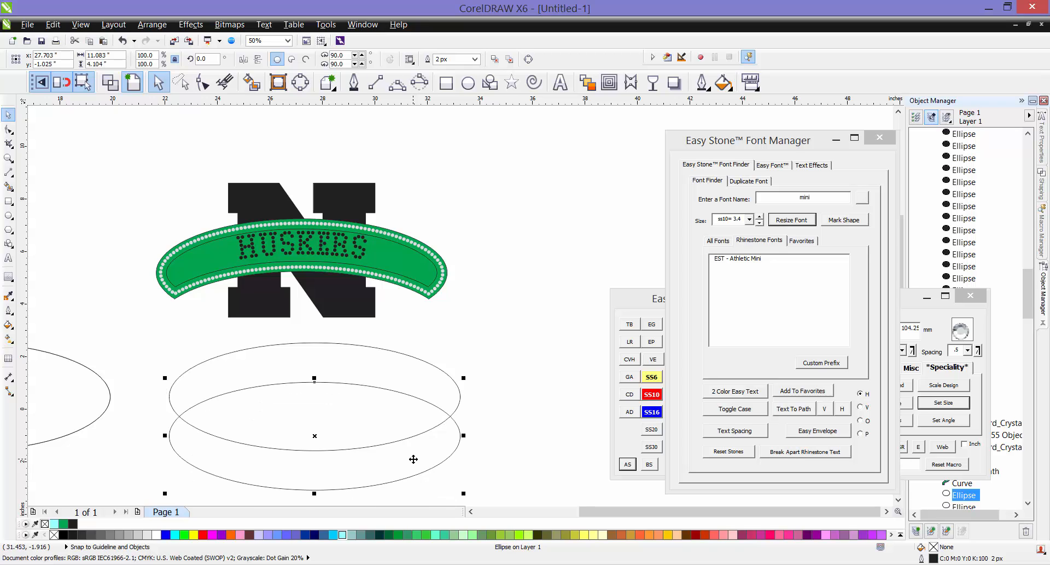
{"action": "left_click", "coordinate": [516, 340]}
Smart-fill the upper crescent between the two ellipses in green and move it to the empty space beside the N design
{"action": "scroll", "coordinate": [310, 386], "scroll_direction": "up", "scroll_amount": 1}
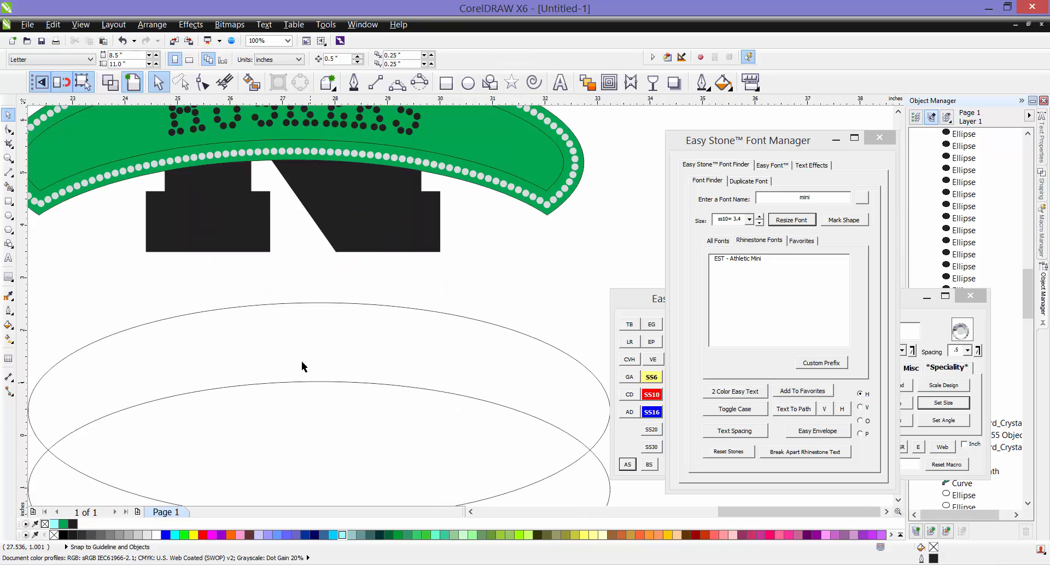
{"action": "left_click", "coordinate": [251, 82]}
{"action": "left_click", "coordinate": [265, 347]}
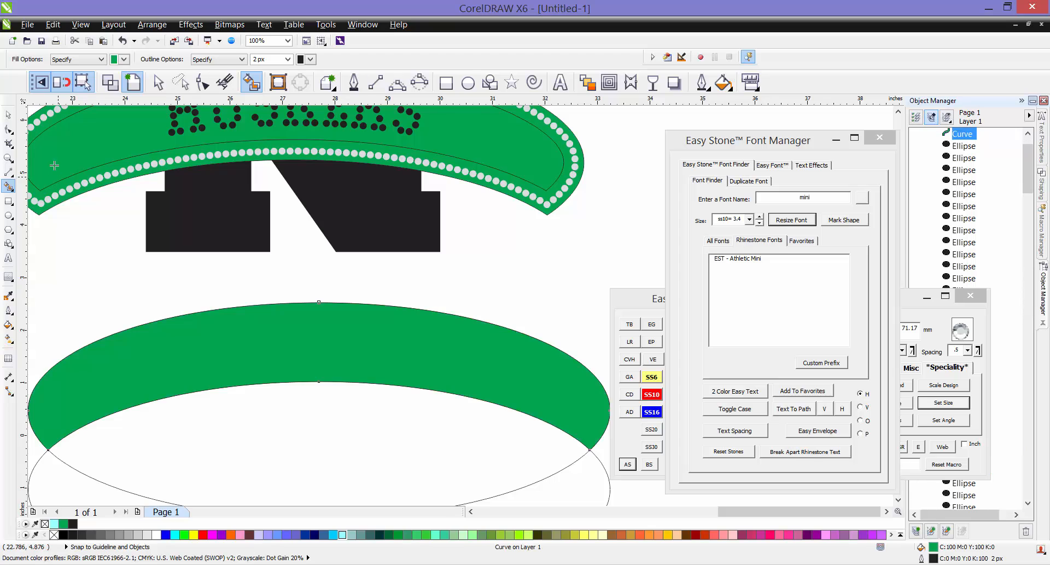
{"action": "left_click", "coordinate": [8, 114]}
{"action": "left_click", "coordinate": [135, 247]}
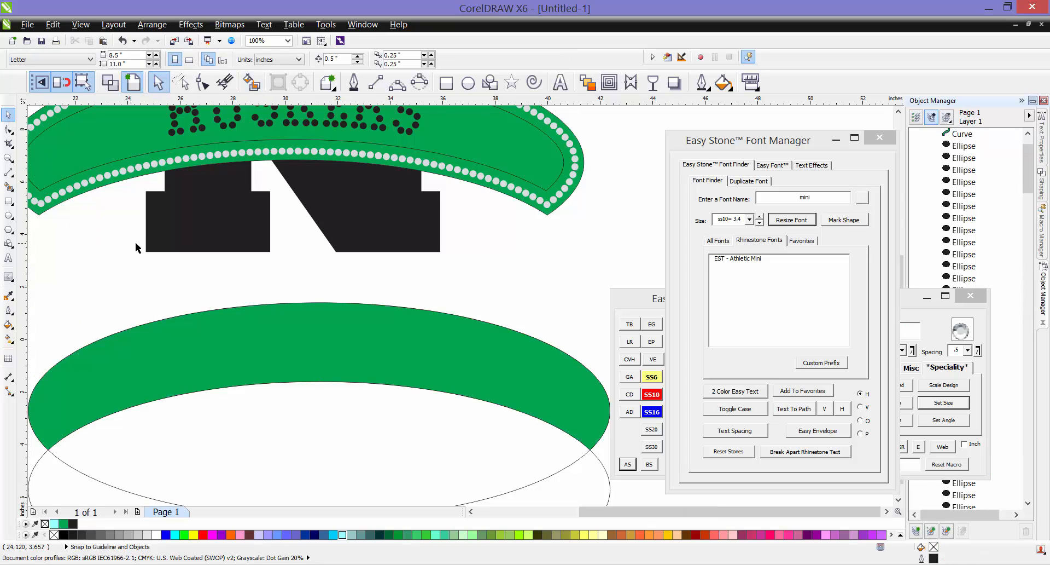
{"action": "scroll", "coordinate": [136, 247], "scroll_direction": "down", "scroll_amount": 2}
{"action": "left_click_drag", "start_coordinate": [205, 296], "coordinate": [531, 228]}
{"action": "scroll", "coordinate": [308, 250], "scroll_direction": "down", "scroll_amount": 1}
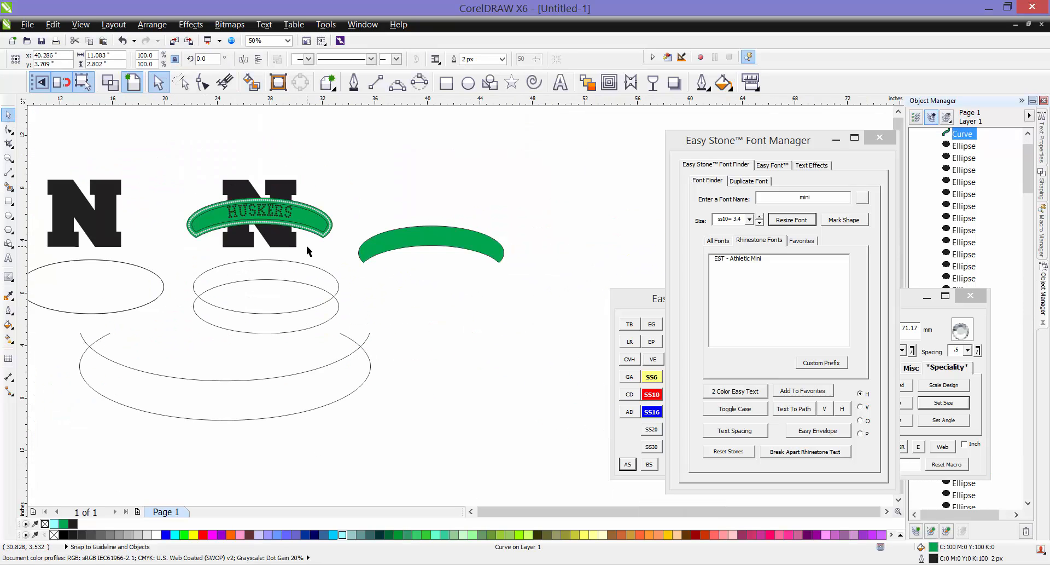
Apply a one-step inside contour to the new green band with a 0.167 inch offset
{"action": "scroll", "coordinate": [493, 236], "scroll_direction": "up", "scroll_amount": 2}
{"action": "left_click", "coordinate": [499, 234]}
{"action": "left_click", "coordinate": [610, 82]}
{"action": "scroll", "coordinate": [444, 220], "scroll_direction": "up", "scroll_amount": 2}
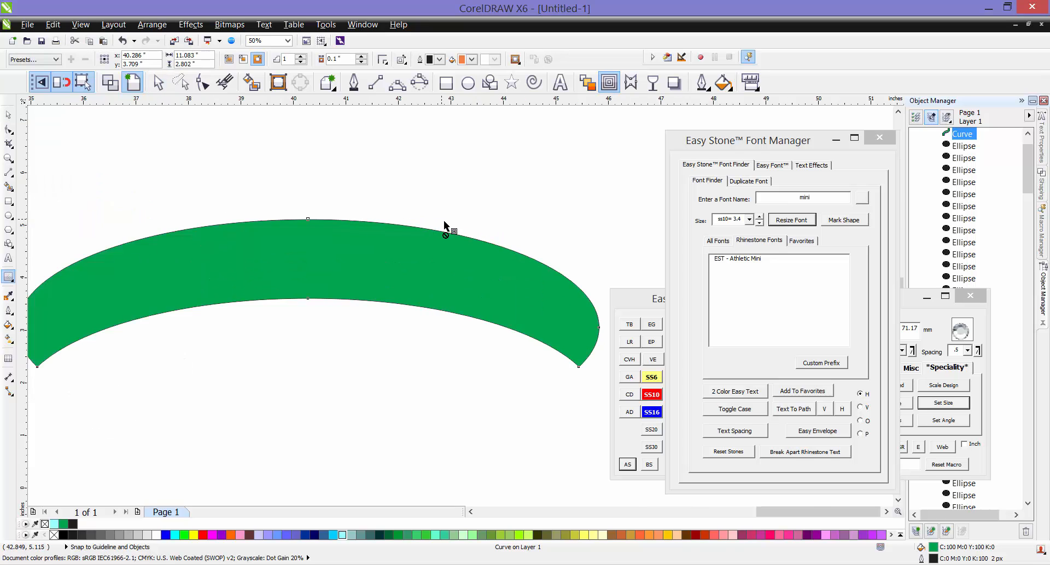
{"action": "scroll", "coordinate": [445, 220], "scroll_direction": "up", "scroll_amount": 2}
{"action": "left_click_drag", "start_coordinate": [440, 241], "coordinate": [449, 238]}
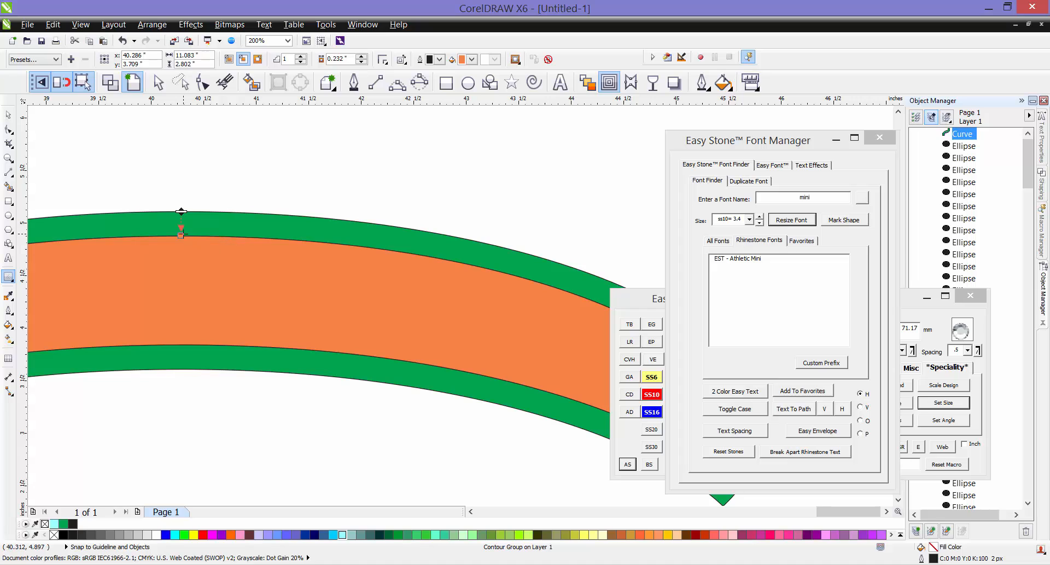
{"action": "left_click_drag", "start_coordinate": [181, 235], "coordinate": [181, 228]}
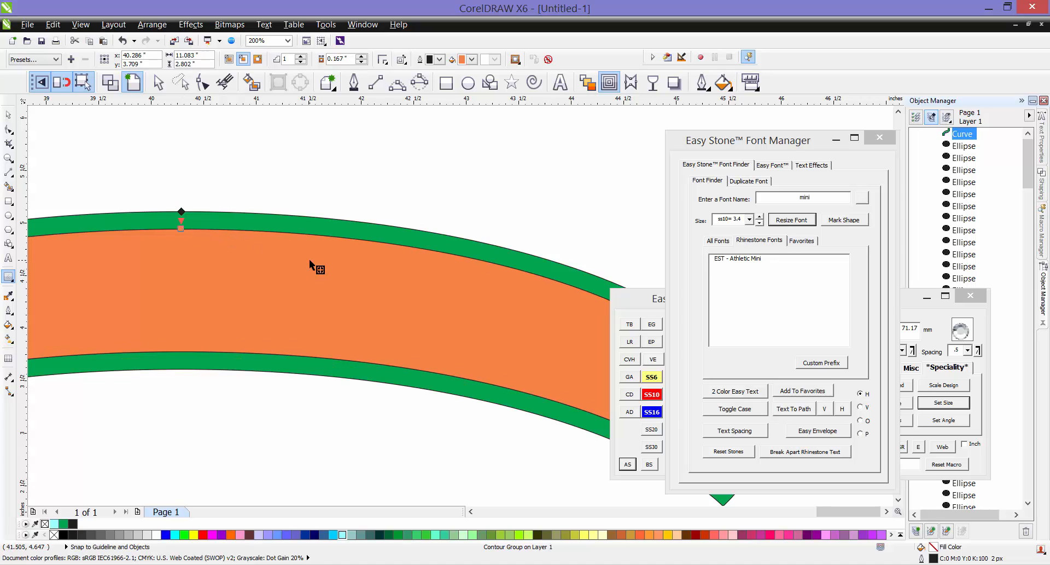
Break the contour group apart so the inner orange curve is separate from the green band
{"action": "right_click", "coordinate": [309, 259]}
{"action": "left_click", "coordinate": [350, 283]}
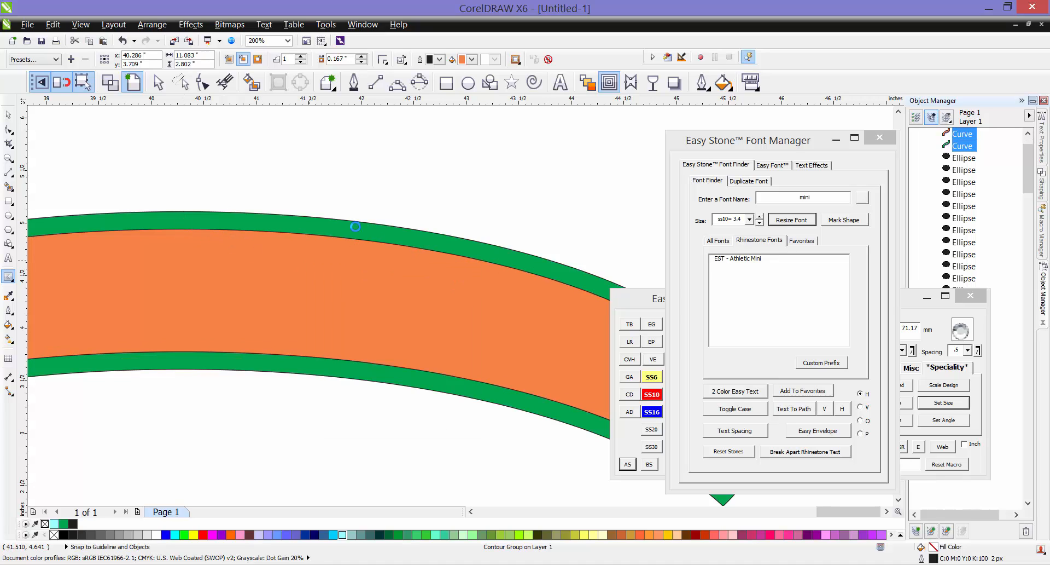
{"action": "key", "text": "space"}
{"action": "left_click", "coordinate": [361, 185]}
{"action": "left_click", "coordinate": [345, 254]}
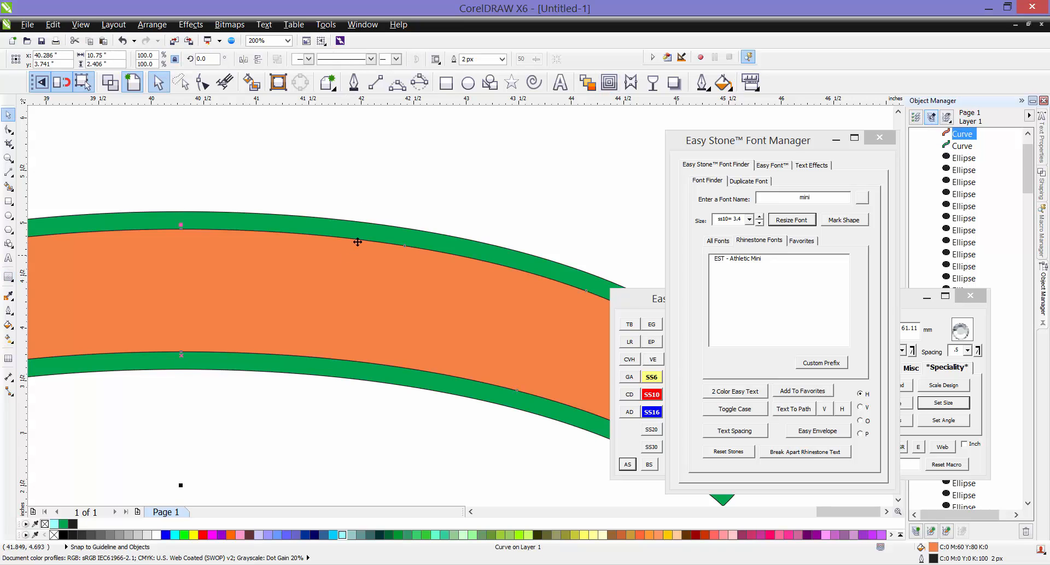
{"action": "left_click", "coordinate": [378, 213]}
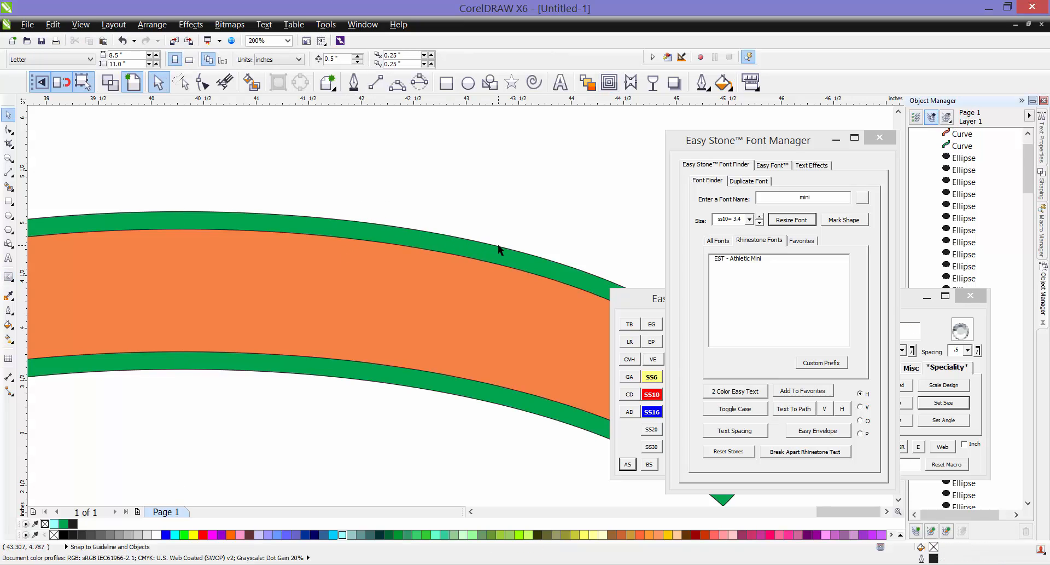
Try to outline the inner orange curve with Crystal ss10 stones
{"action": "scroll", "coordinate": [486, 271], "scroll_direction": "down", "scroll_amount": 2}
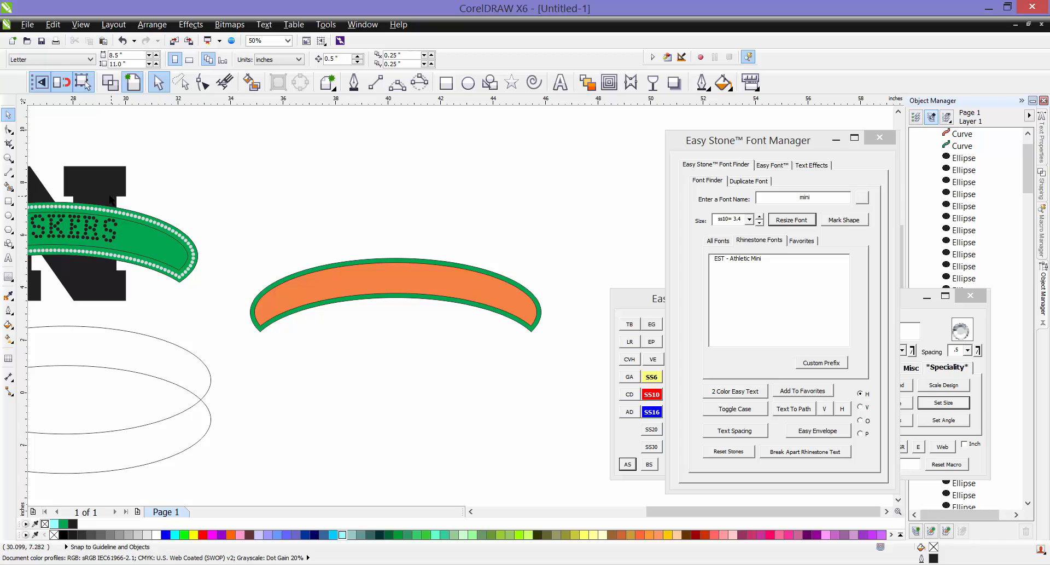
{"action": "scroll", "coordinate": [447, 261], "scroll_direction": "up", "scroll_amount": 2}
{"action": "left_click", "coordinate": [452, 263]}
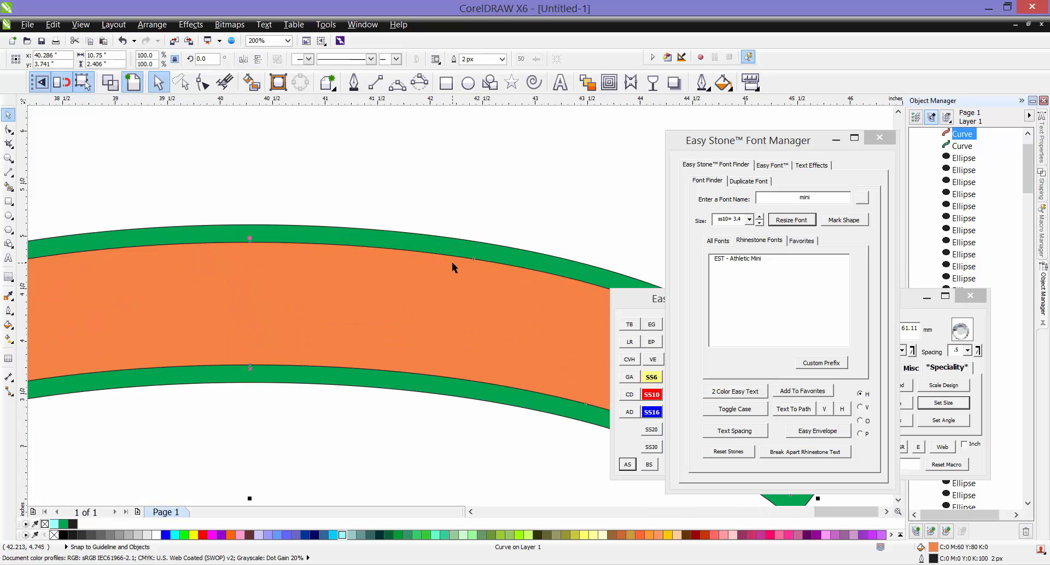
{"action": "left_click", "coordinate": [649, 304]}
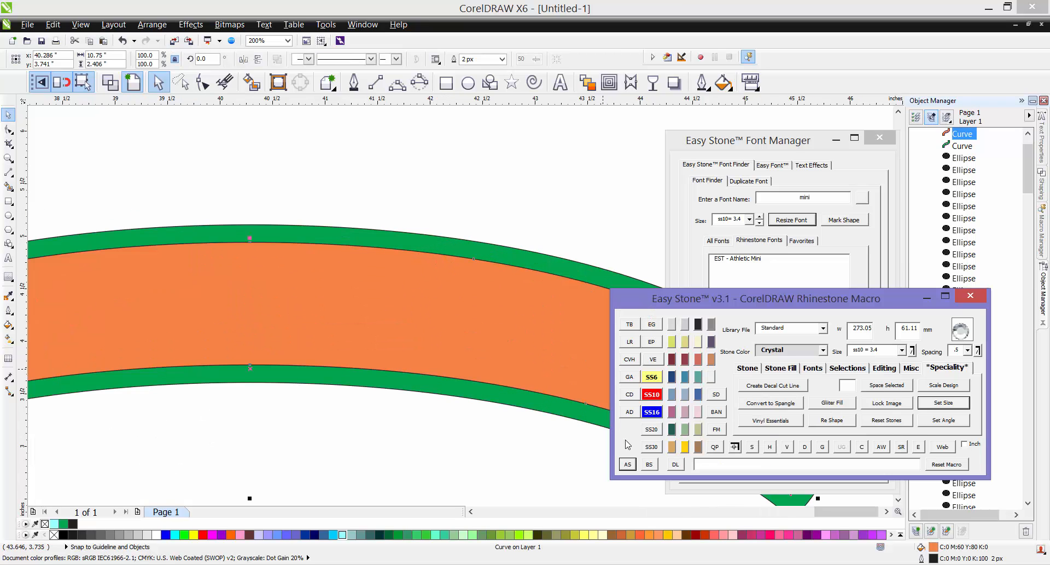
{"action": "left_click", "coordinate": [628, 464]}
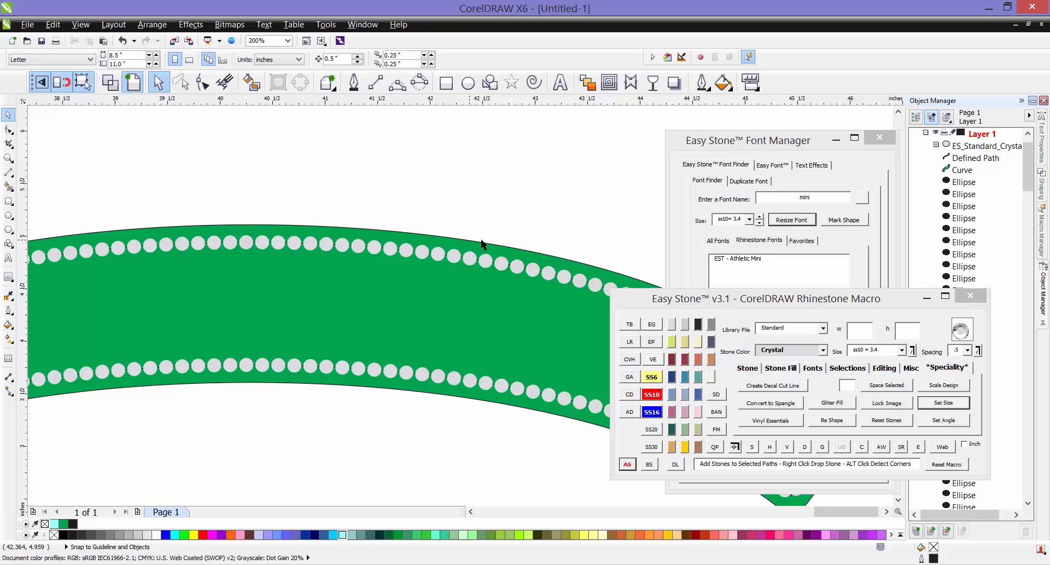
{"action": "scroll", "coordinate": [487, 255], "scroll_direction": "down", "scroll_amount": 2}
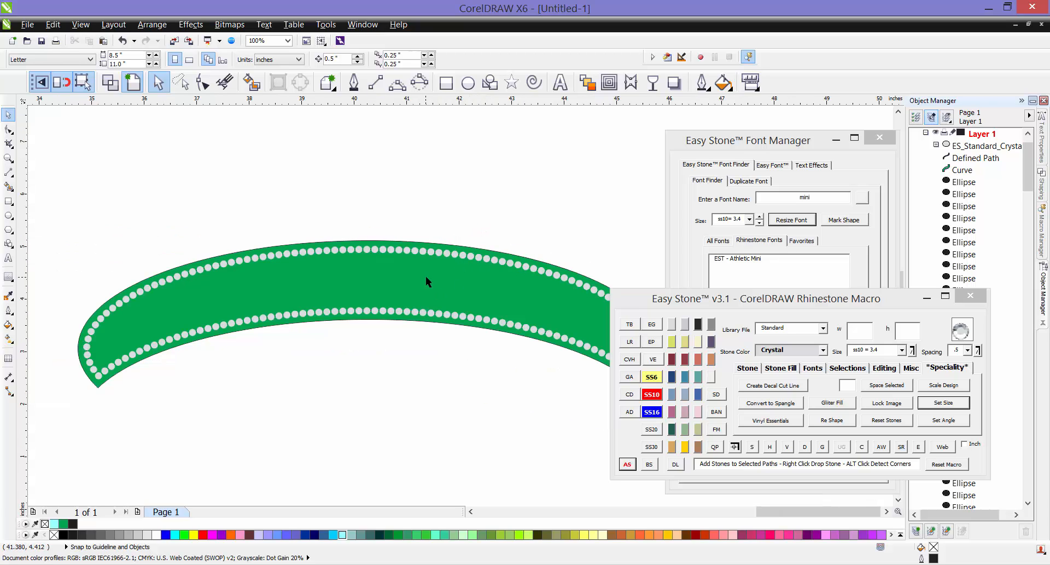
{"action": "key", "text": "ctrl+z"}
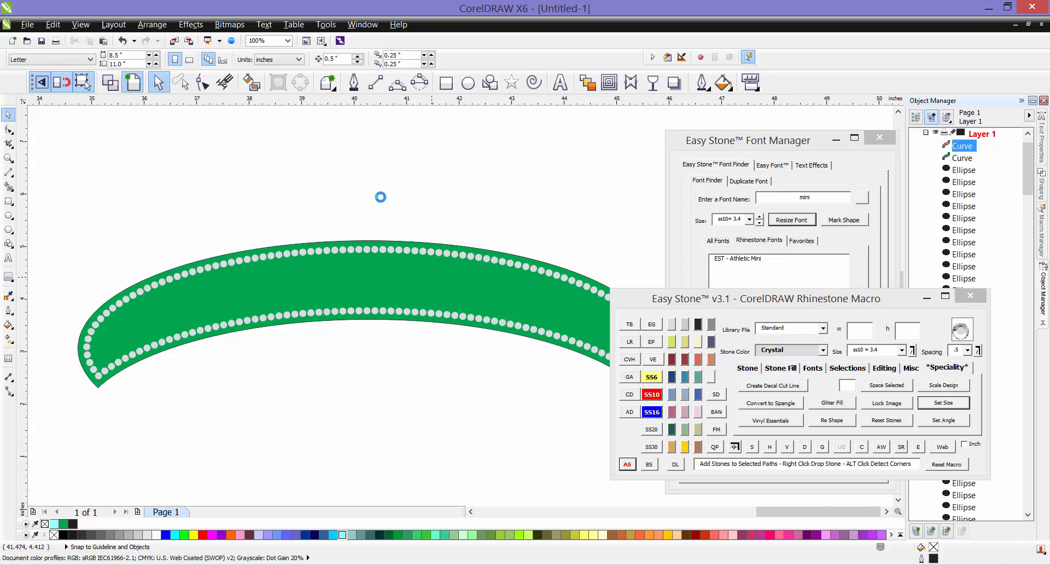
Add the text HUSKERS above the green band, apply the EST - Athletic Mini rhinestone font and toggle its case
{"action": "left_click", "coordinate": [560, 82]}
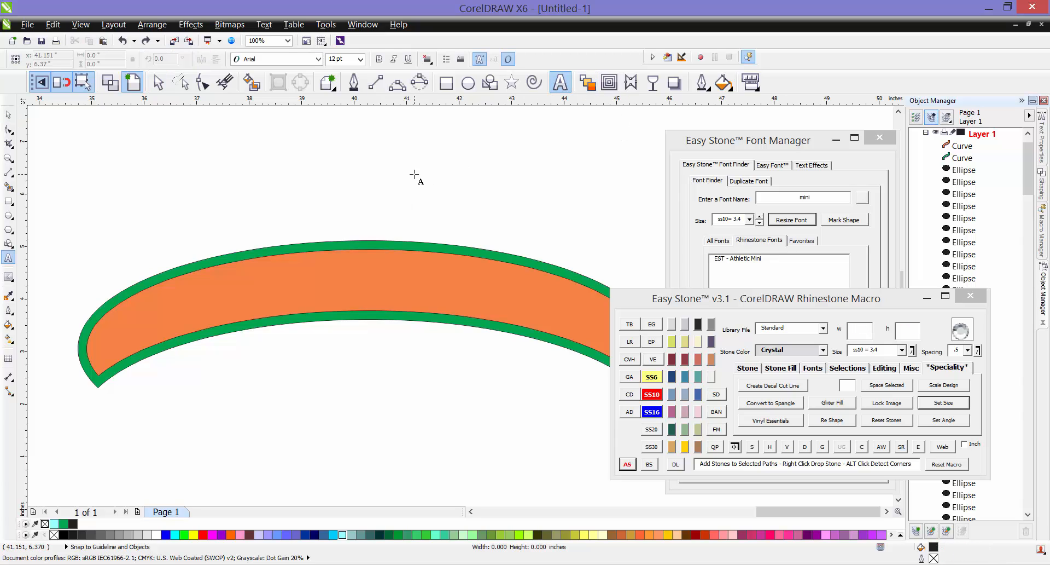
{"action": "left_click", "coordinate": [415, 167]}
{"action": "type", "text": "HUSKERS"}
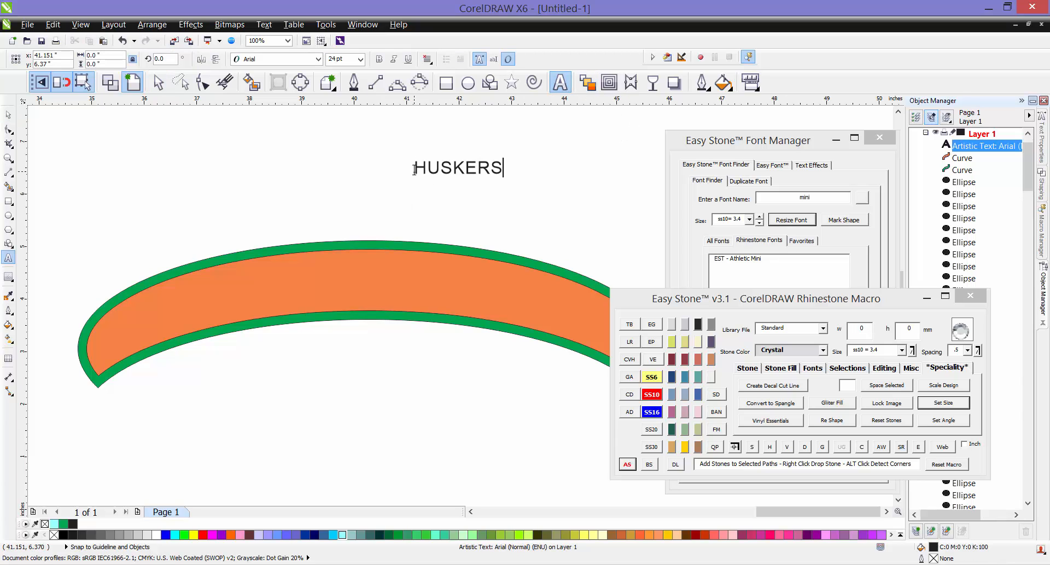
{"action": "key", "text": "Escape"}
{"action": "double_click", "coordinate": [747, 261]}
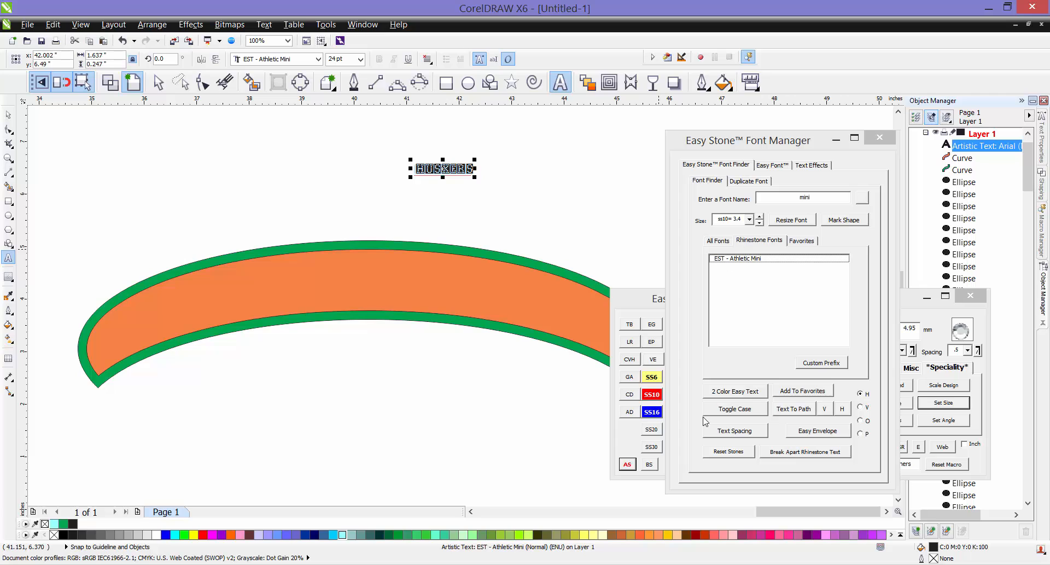
Fit the HUSKERS text to the path of the inner orange curve
{"action": "left_click", "coordinate": [8, 115]}
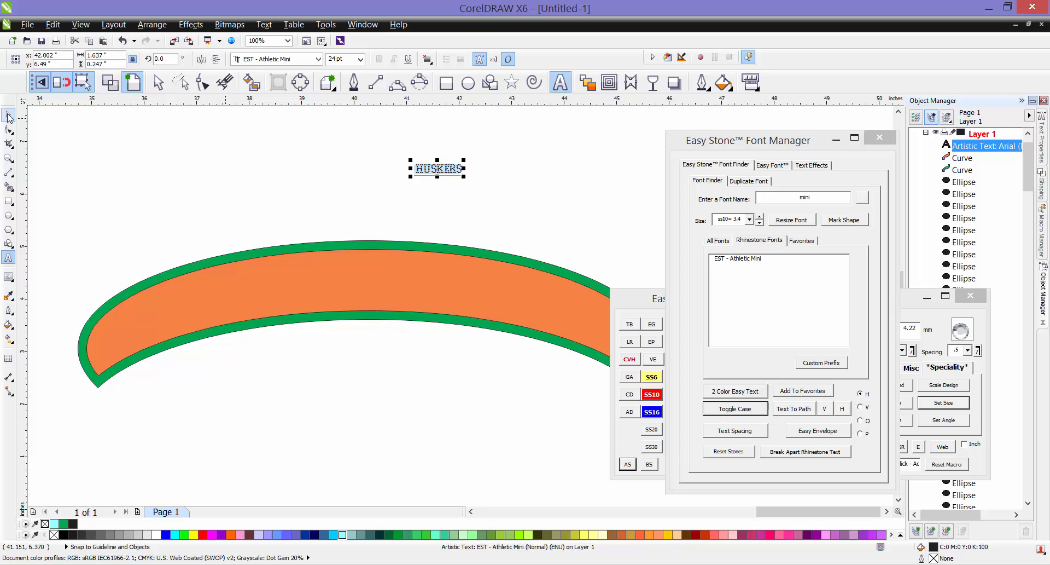
{"action": "left_click", "coordinate": [390, 277], "text": "shift"}
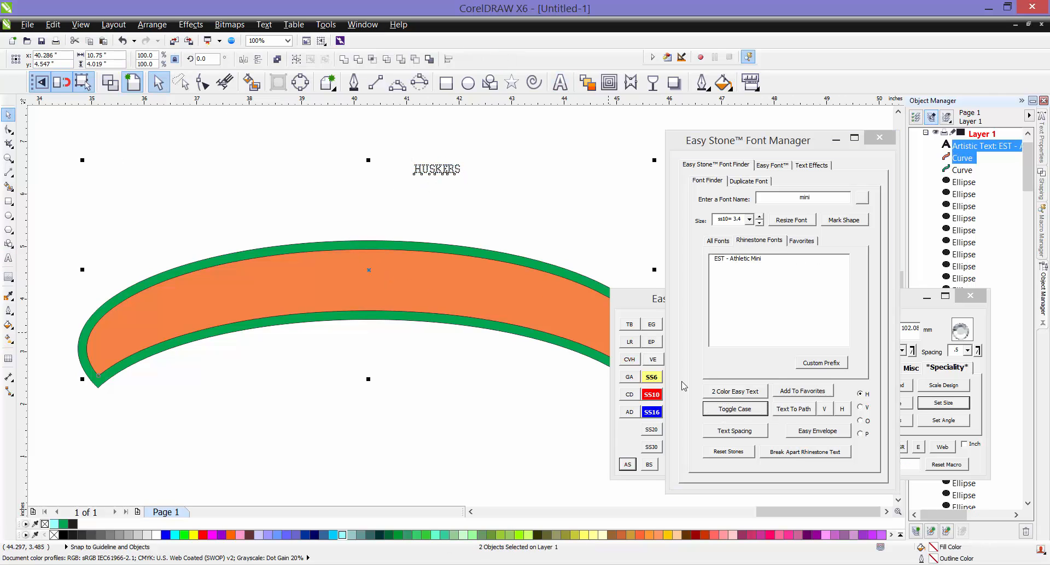
{"action": "left_click", "coordinate": [794, 408]}
{"action": "left_click", "coordinate": [416, 208]}
{"action": "scroll", "coordinate": [368, 258], "scroll_direction": "up", "scroll_amount": 1}
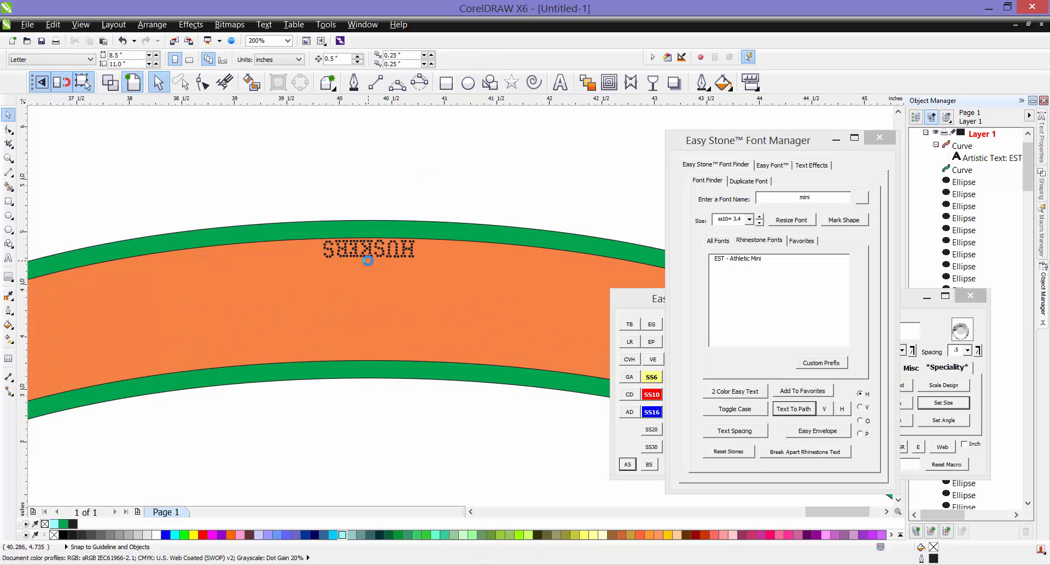
Move the HUSKERS path text from the upper edge to the lower edge of the inner orange curve, reading upright
{"action": "left_click", "coordinate": [411, 254]}
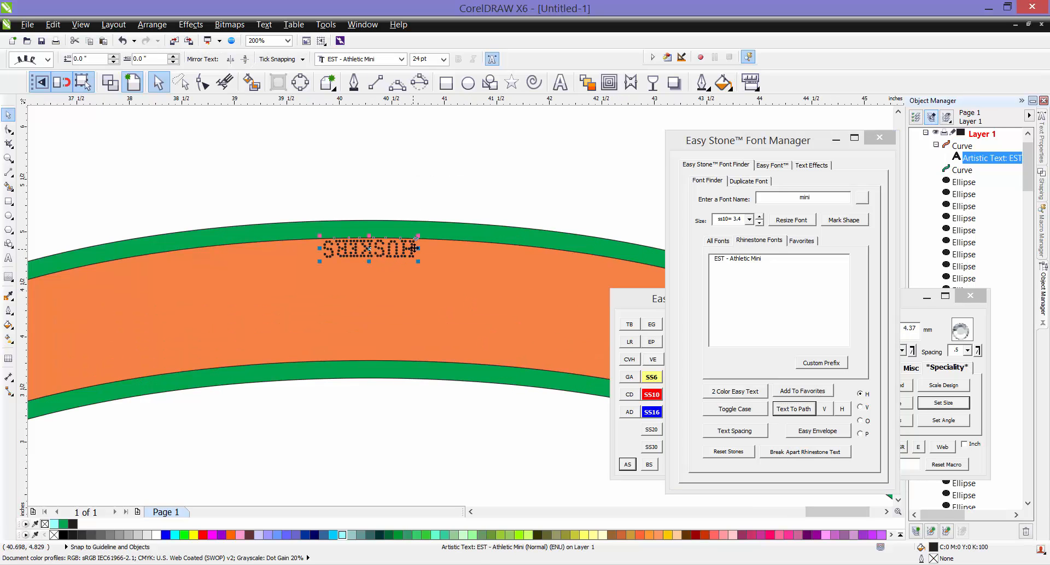
{"action": "left_click_drag", "start_coordinate": [417, 236], "coordinate": [314, 339]}
{"action": "left_click", "coordinate": [333, 445]}
{"action": "scroll", "coordinate": [337, 396], "scroll_direction": "up", "scroll_amount": 1}
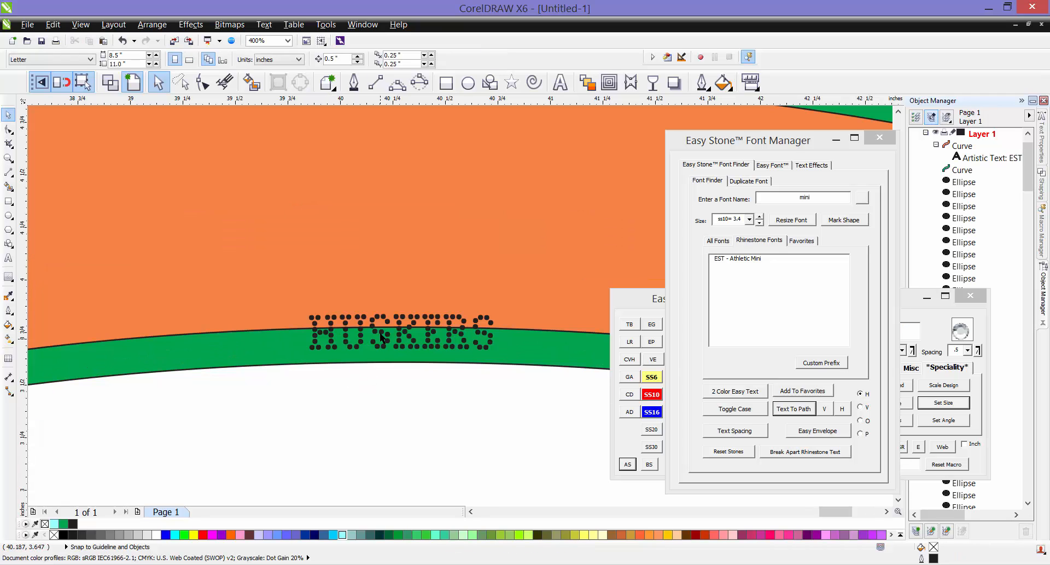
Enlarge the HUSKERS path text to about 117 pt and place it about 0.097 inch above the curve's lower edge
{"action": "left_click", "coordinate": [383, 316]}
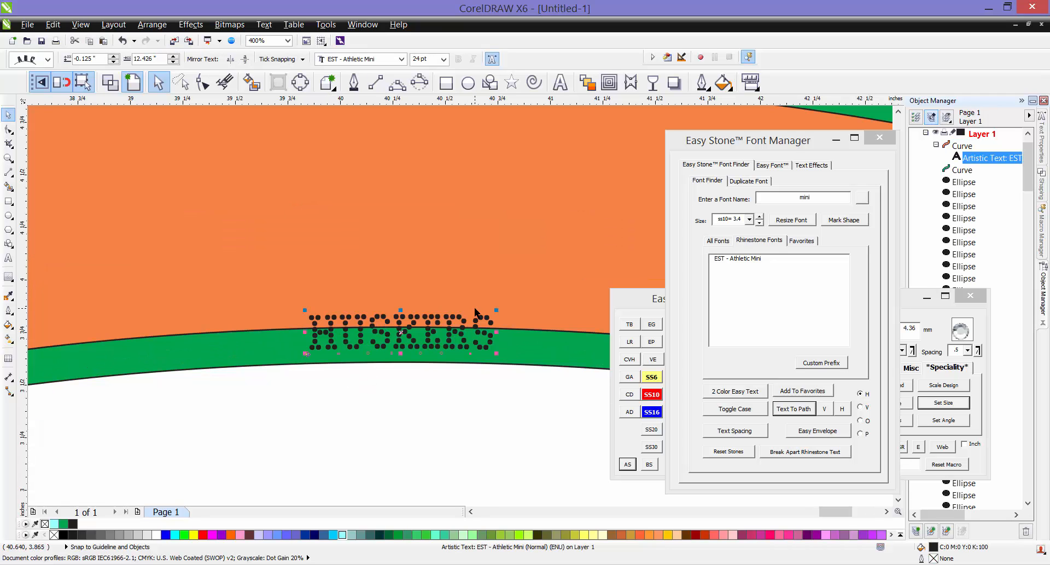
{"action": "left_click_drag", "start_coordinate": [497, 310], "coordinate": [762, 137]}
{"action": "scroll", "coordinate": [402, 236], "scroll_direction": "down", "scroll_amount": 1}
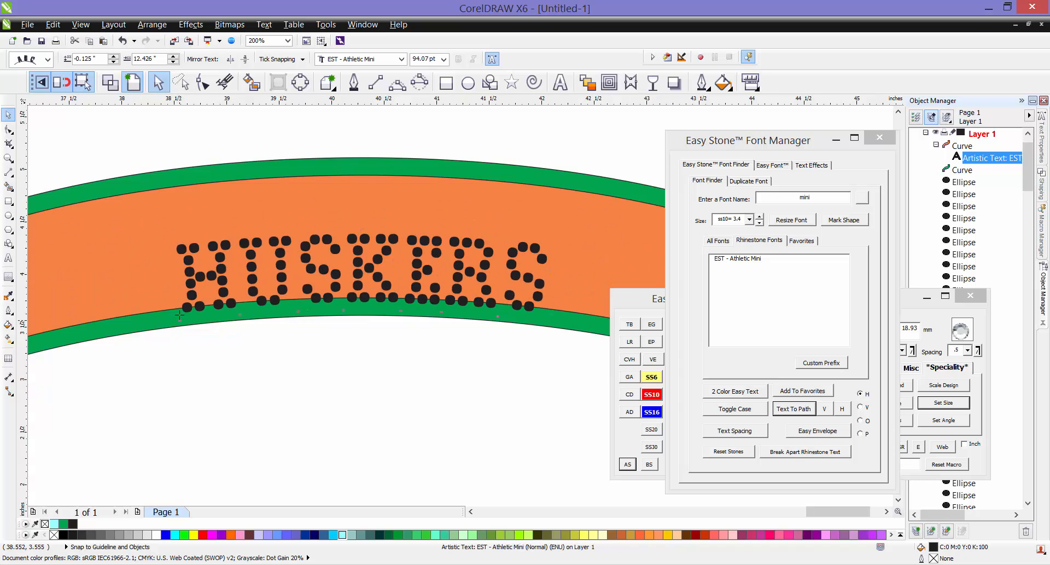
{"action": "left_click_drag", "start_coordinate": [179, 315], "coordinate": [228, 284]}
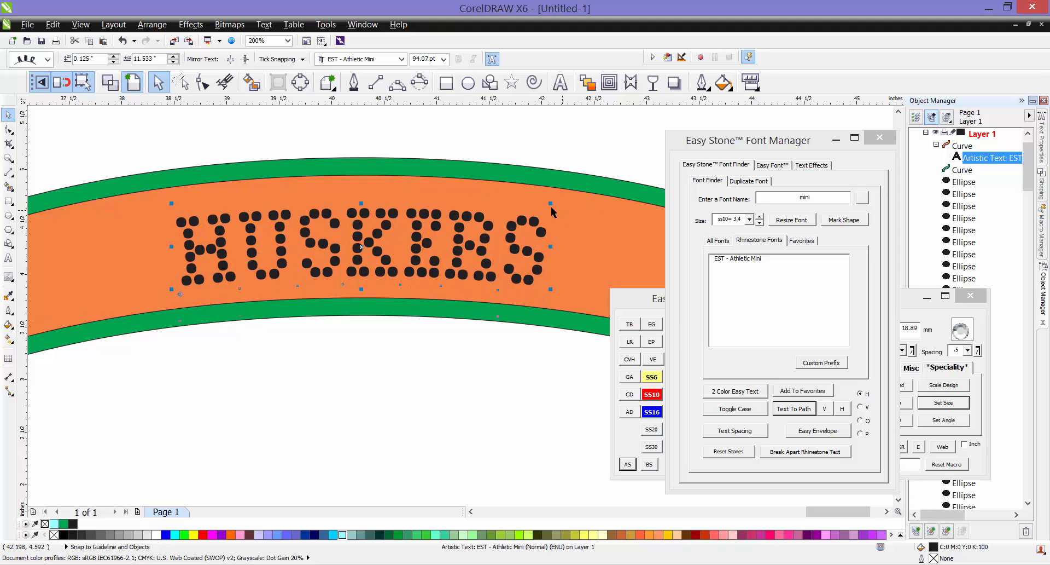
{"action": "left_click_drag", "start_coordinate": [552, 203], "coordinate": [598, 184]}
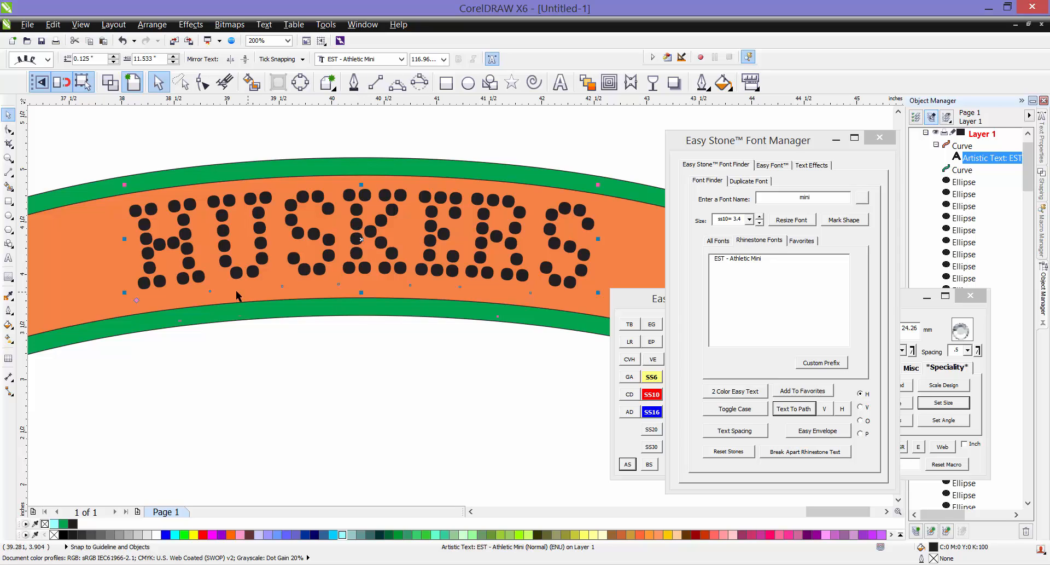
{"action": "left_click_drag", "start_coordinate": [136, 300], "coordinate": [138, 343]}
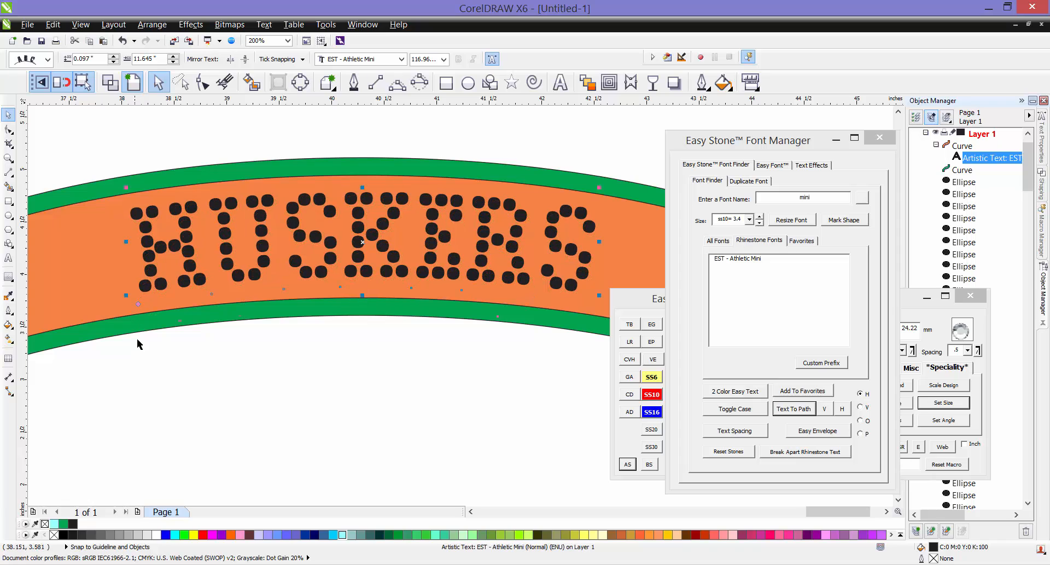
{"action": "left_click", "coordinate": [169, 390]}
Resize the stones of the arched HUSKERS lettering to ss10 (3.4 mm) with the font manager
{"action": "left_click", "coordinate": [318, 236]}
{"action": "left_click", "coordinate": [317, 236], "text": "ctrl"}
{"action": "left_click", "coordinate": [787, 221]}
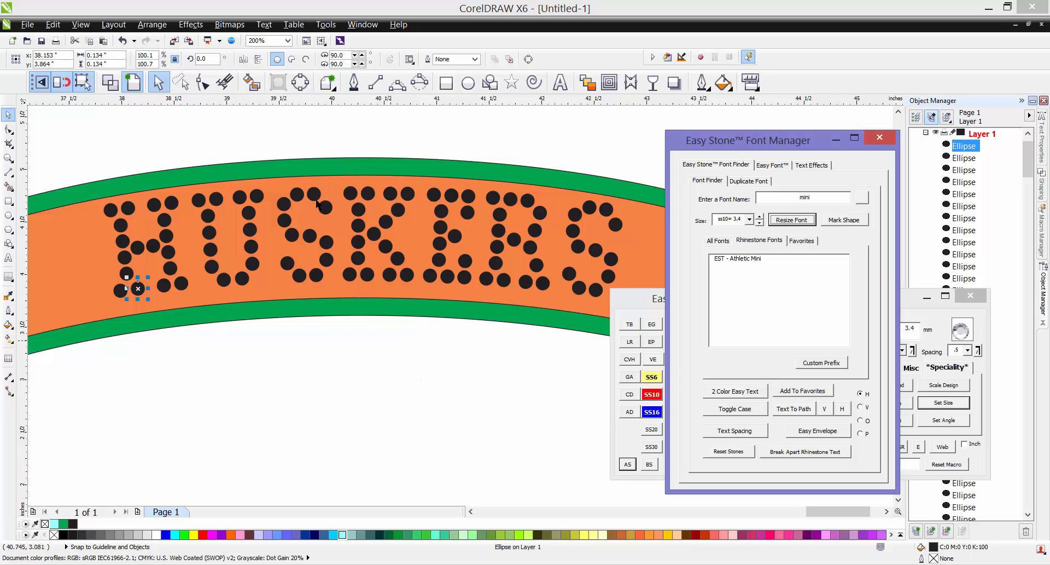
{"action": "left_click", "coordinate": [271, 139]}
{"action": "scroll", "coordinate": [367, 220], "scroll_direction": "down", "scroll_amount": 1}
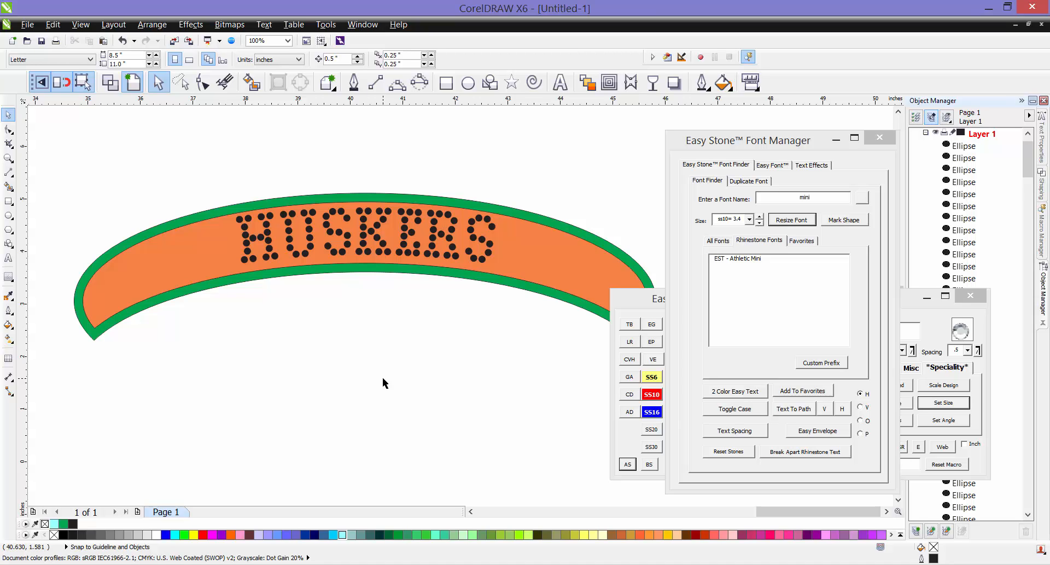
Check the width and height of a single stone in the arched HUSKERS lettering
{"action": "left_click", "coordinate": [550, 265]}
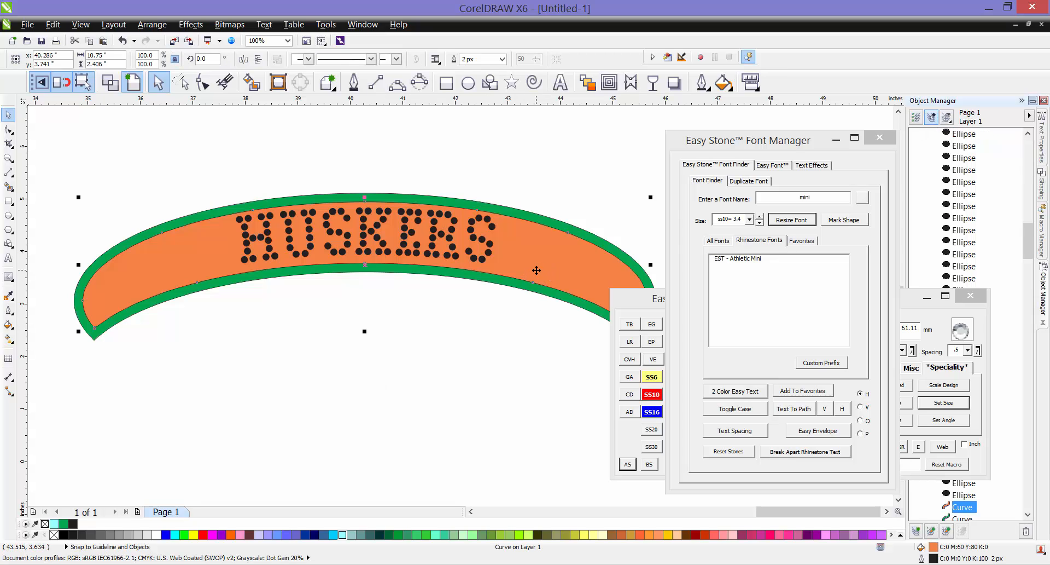
{"action": "left_click", "coordinate": [466, 342]}
{"action": "left_click", "coordinate": [338, 234]}
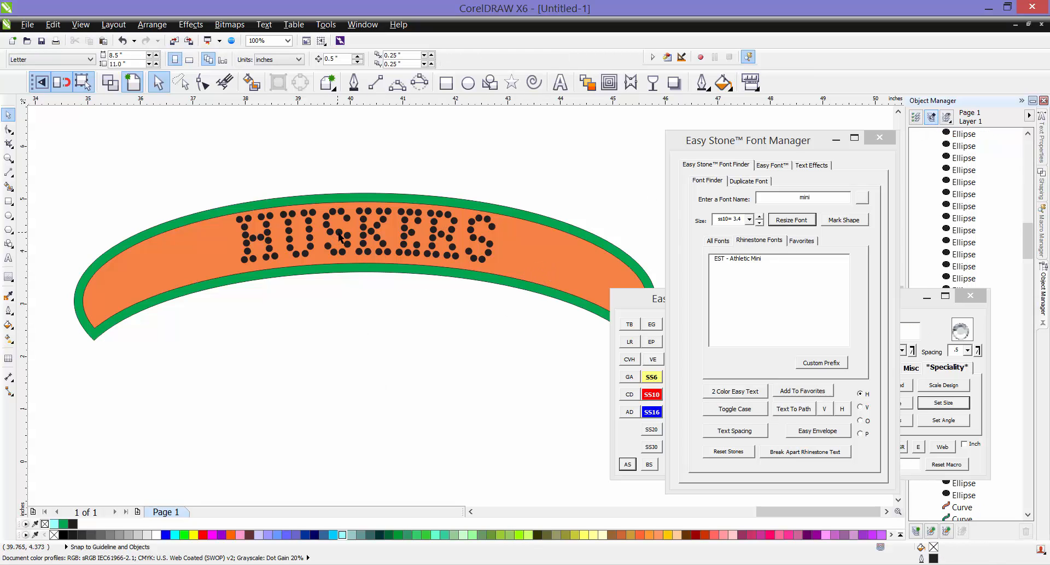
{"action": "left_click", "coordinate": [640, 304]}
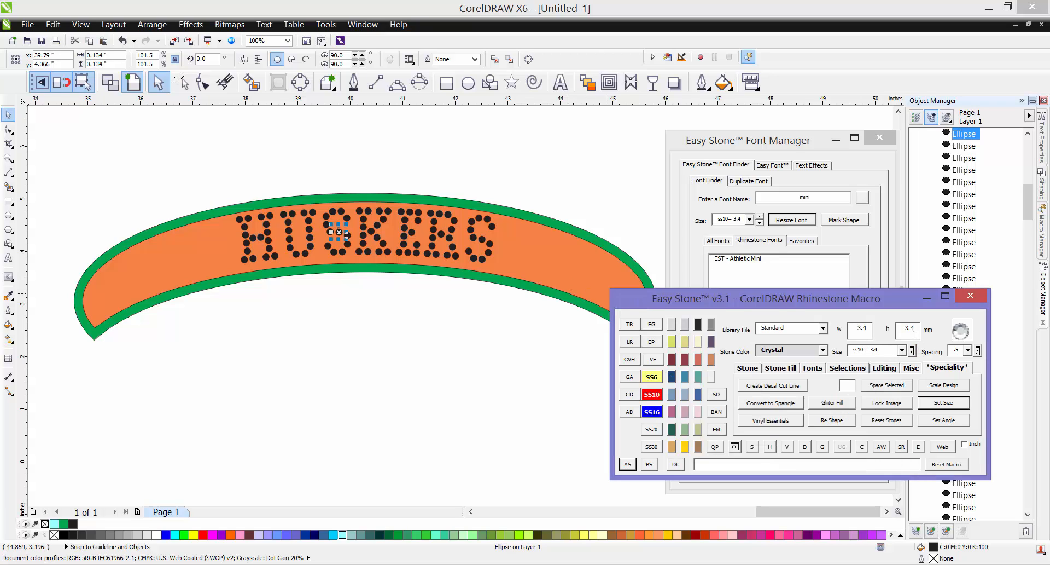
{"action": "left_click", "coordinate": [399, 310]}
Outline the inner orange curve around the HUSKERS lettering with Crystal ss10 stones and inspect the spacing
{"action": "left_click", "coordinate": [568, 255]}
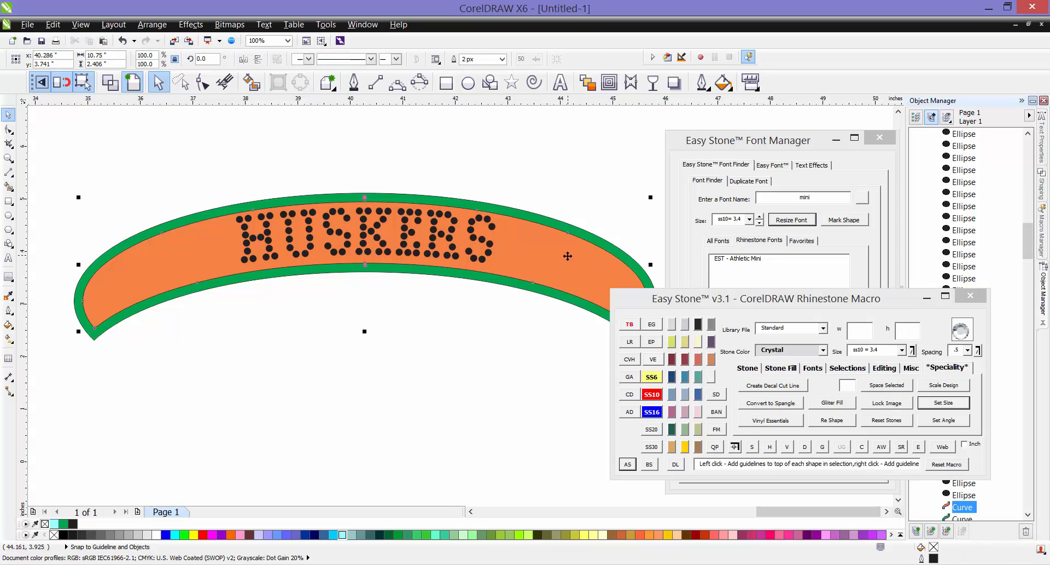
{"action": "left_click", "coordinate": [628, 465]}
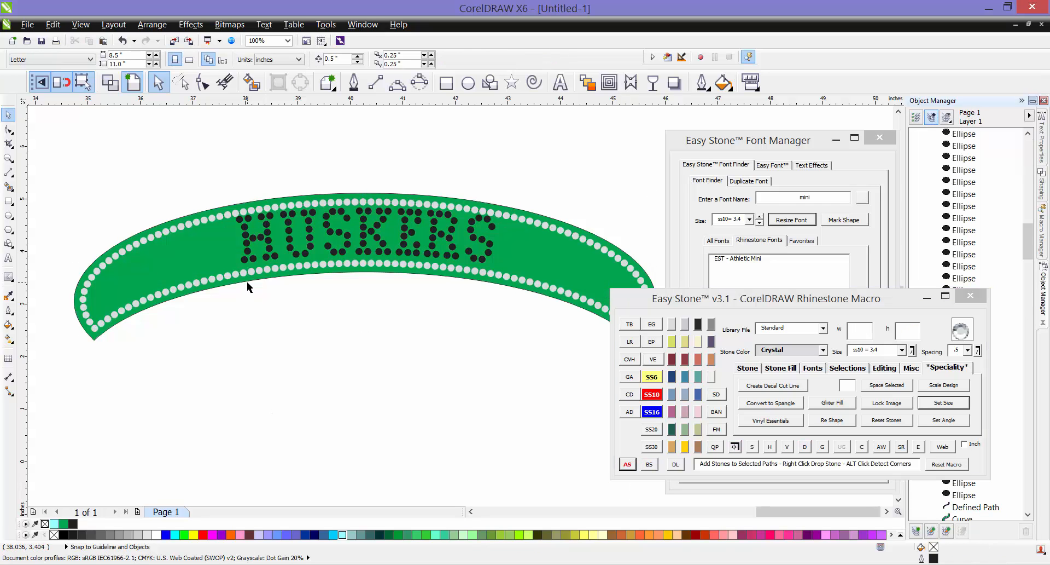
{"action": "scroll", "coordinate": [414, 229], "scroll_direction": "up", "scroll_amount": 1}
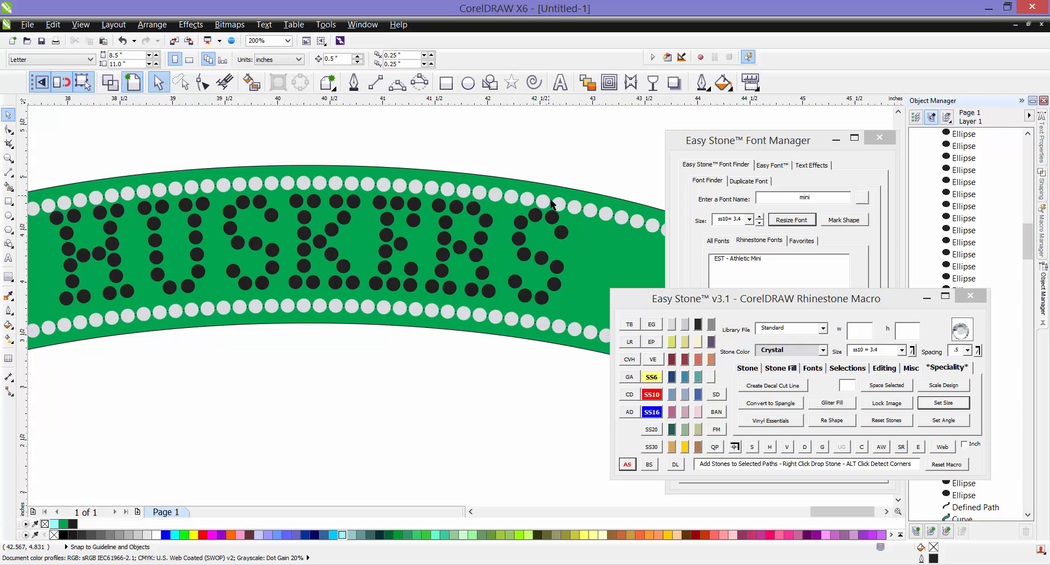
{"action": "scroll", "coordinate": [391, 189], "scroll_direction": "down", "scroll_amount": 1}
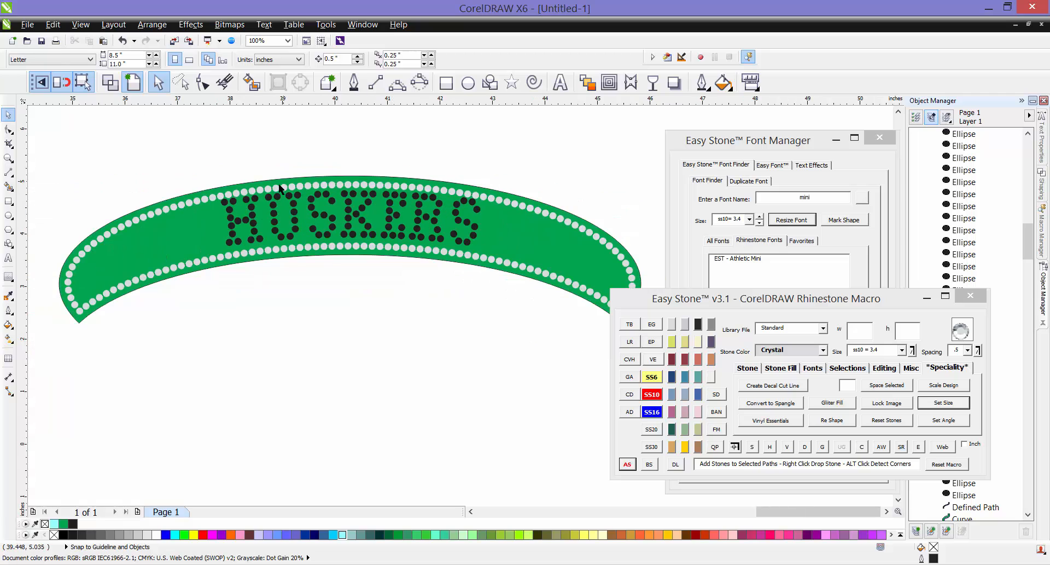
{"action": "scroll", "coordinate": [400, 234], "scroll_direction": "down", "scroll_amount": 1}
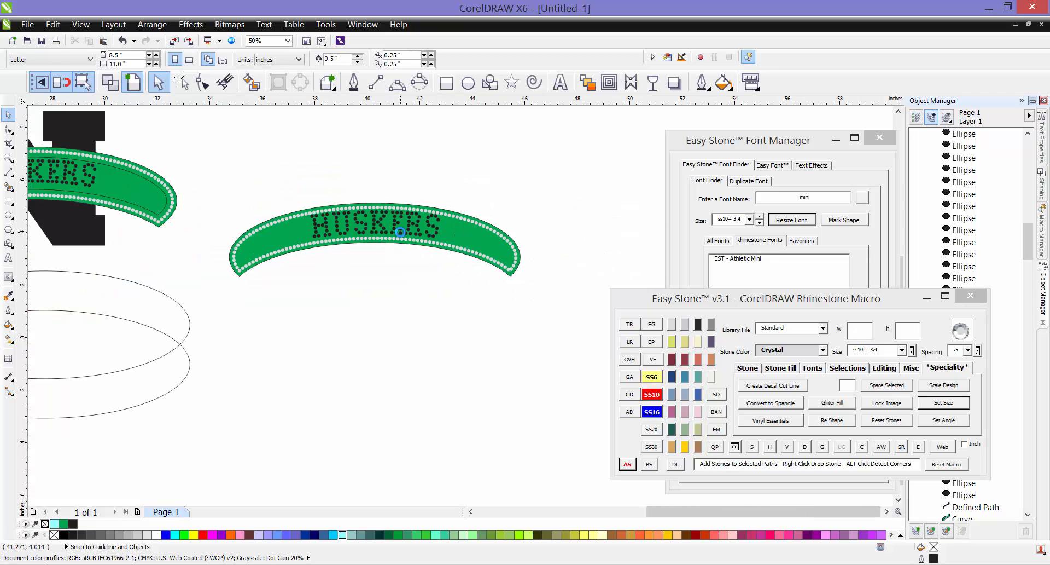
Set the nudge distance to 0.25 inch and nudge the lower of the two overlapping ellipses down one step
{"action": "scroll", "coordinate": [418, 272], "scroll_direction": "down", "scroll_amount": 1}
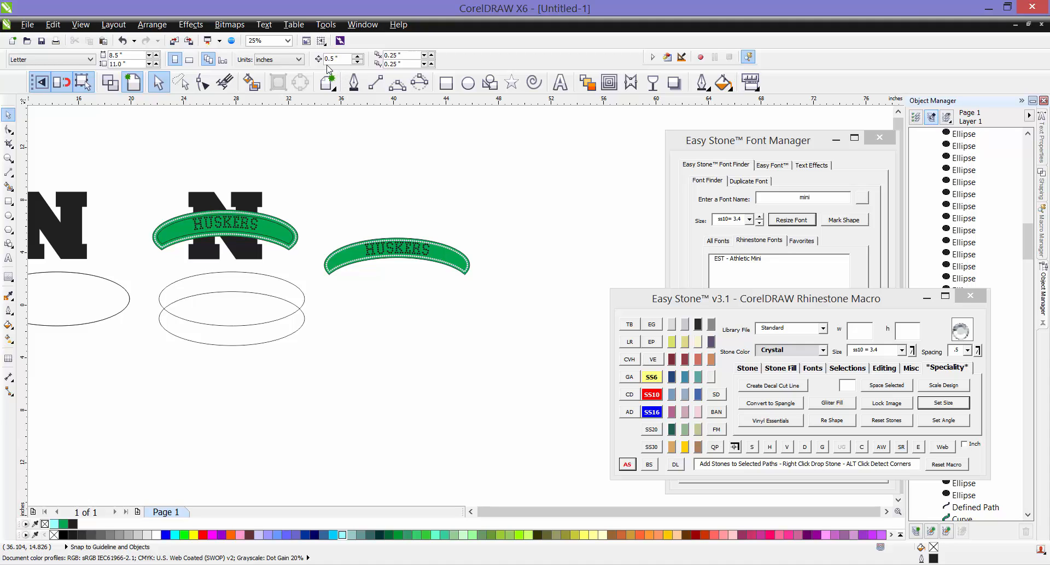
{"action": "left_click_drag", "start_coordinate": [339, 58], "coordinate": [307, 61]}
{"action": "type", "text": "0.25"}
{"action": "key", "text": "Return"}
{"action": "left_click", "coordinate": [242, 335]}
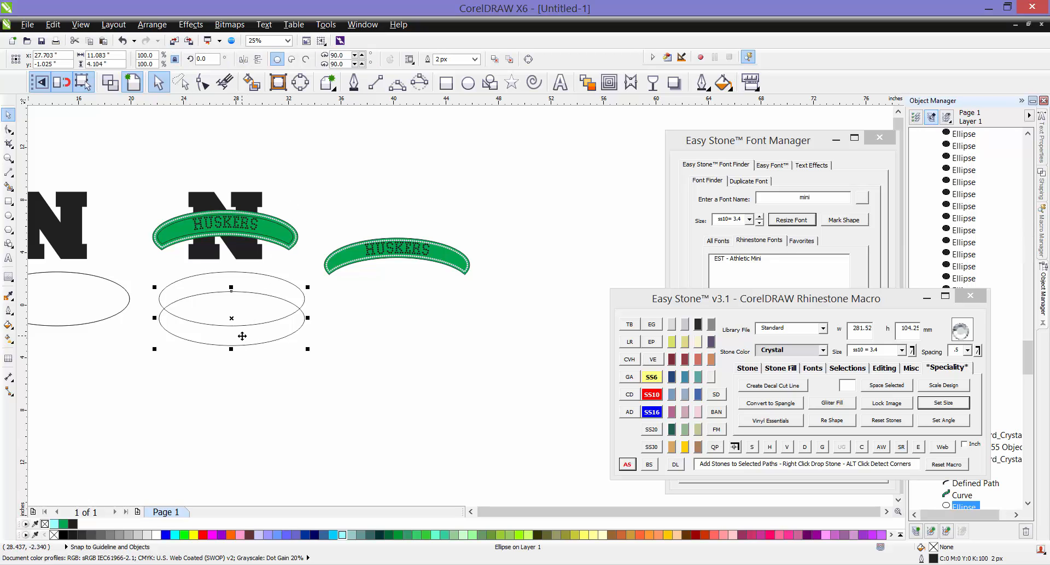
{"action": "left_click", "coordinate": [241, 433]}
{"action": "scroll", "coordinate": [223, 300], "scroll_direction": "up", "scroll_amount": 2}
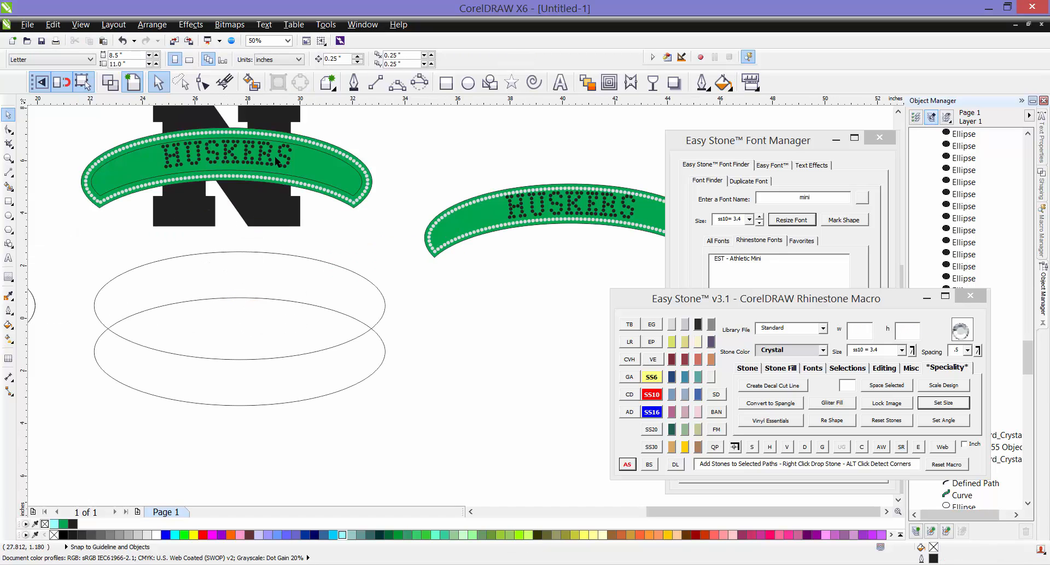
Smart-fill the widened upper crescent between the two ellipses in green
{"action": "left_click", "coordinate": [251, 82]}
{"action": "left_click", "coordinate": [252, 263]}
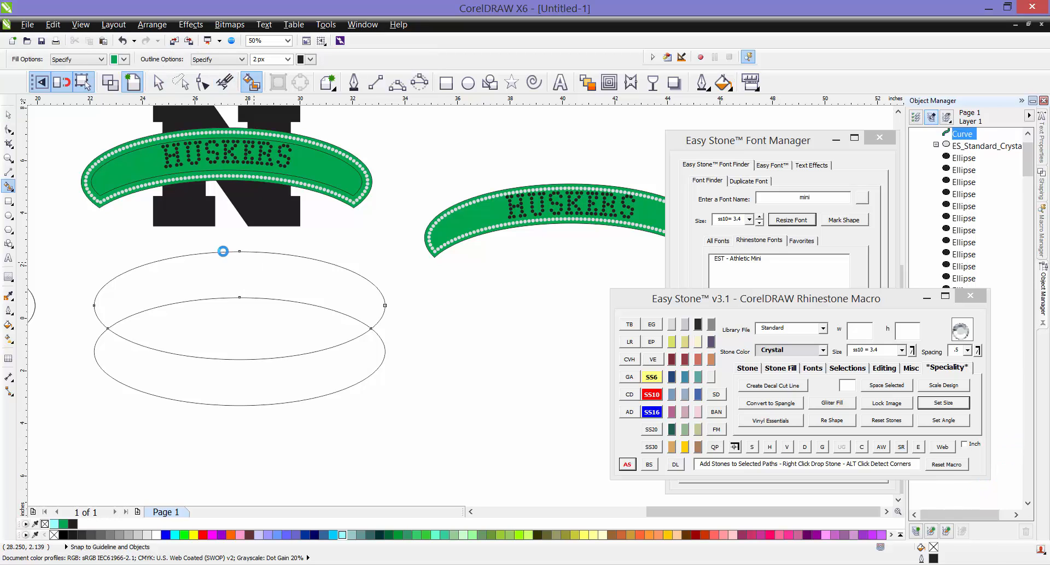
{"action": "left_click", "coordinate": [8, 115]}
Copy the plain N and the new green crescent together to the empty area below the designs
{"action": "scroll", "coordinate": [319, 313], "scroll_direction": "down", "scroll_amount": 2}
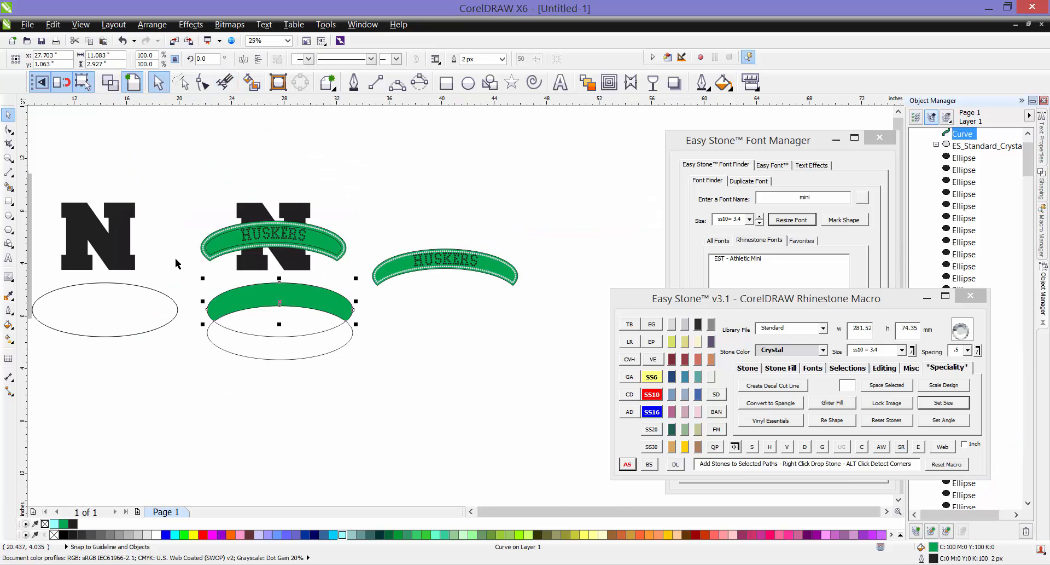
{"action": "left_click", "coordinate": [121, 248], "text": "shift"}
{"action": "scroll", "coordinate": [121, 249], "scroll_direction": "down", "scroll_amount": 2}
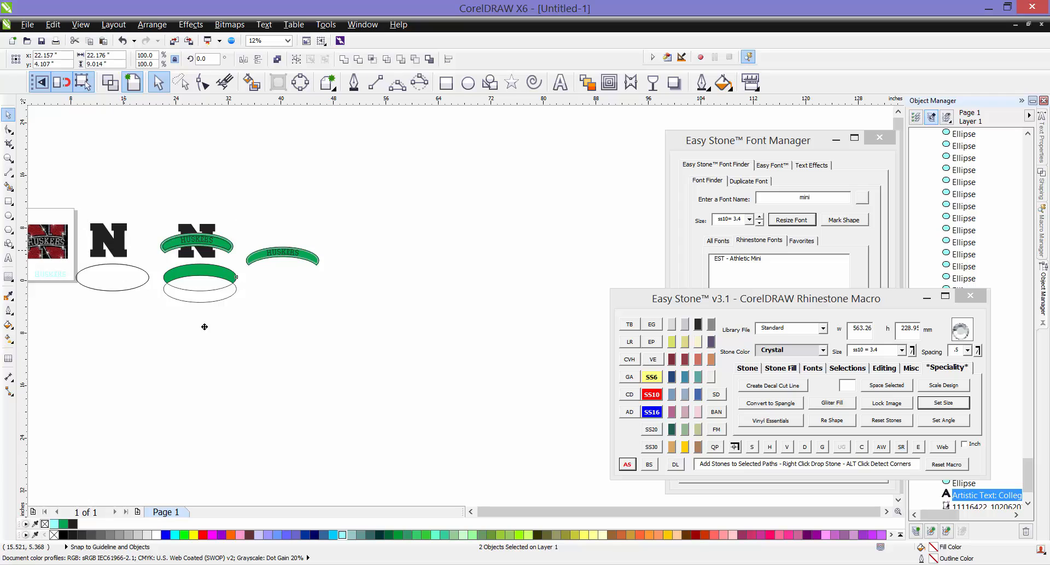
{"action": "left_click_drag", "start_coordinate": [205, 327], "coordinate": [334, 360]}
{"action": "right_click", "coordinate": [334, 360]}
{"action": "left_click", "coordinate": [364, 451]}
{"action": "scroll", "coordinate": [336, 401], "scroll_direction": "up", "scroll_amount": 1}
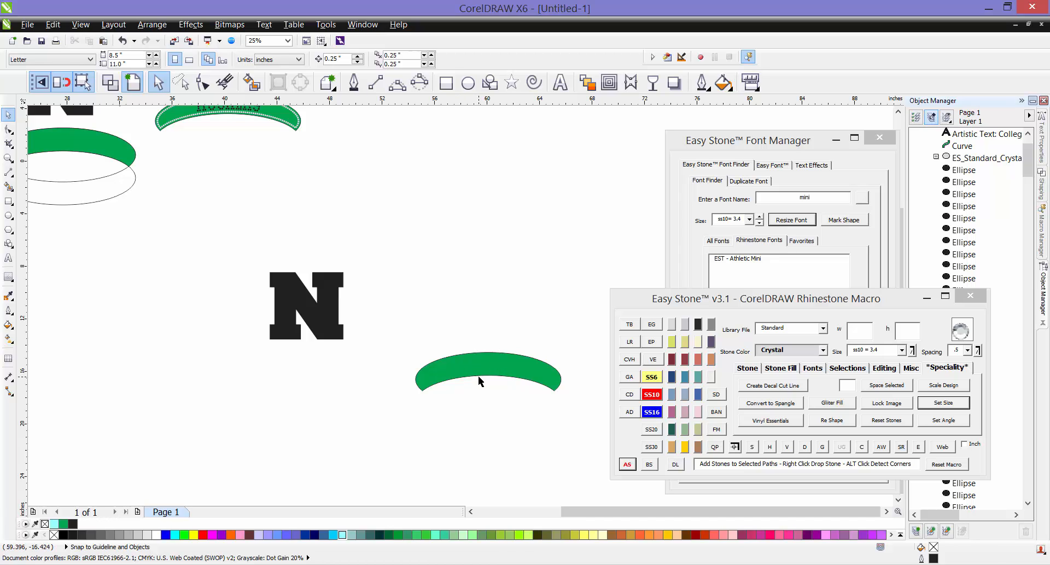
Center the copied green band on the copied N both horizontally and vertically
{"action": "left_click", "coordinate": [481, 372]}
{"action": "left_click", "coordinate": [307, 304], "text": "shift"}
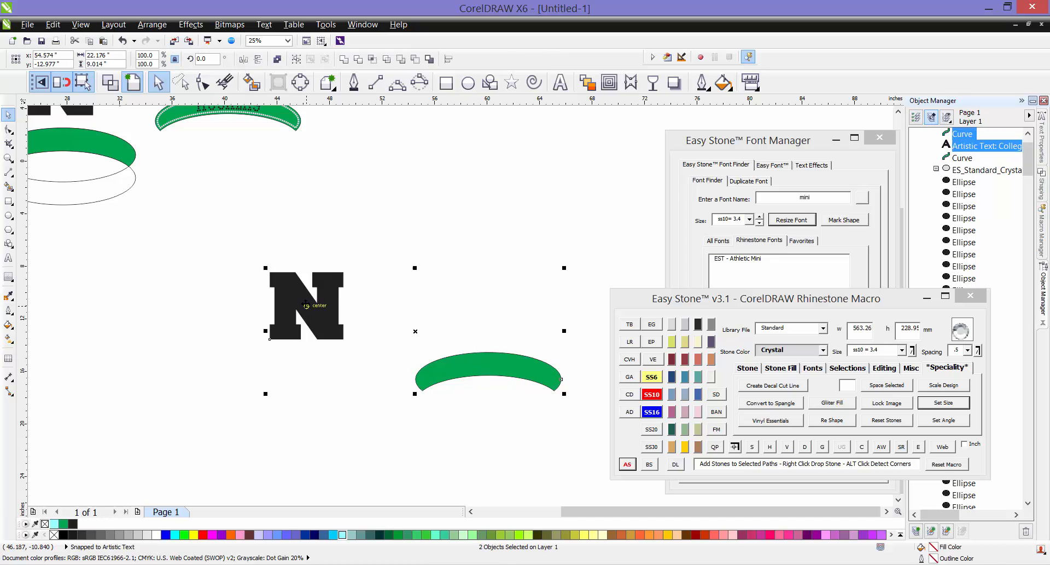
{"action": "key", "text": "c"}
{"action": "key", "text": "e"}
{"action": "left_click", "coordinate": [363, 351]}
{"action": "scroll", "coordinate": [346, 320], "scroll_direction": "up", "scroll_amount": 1}
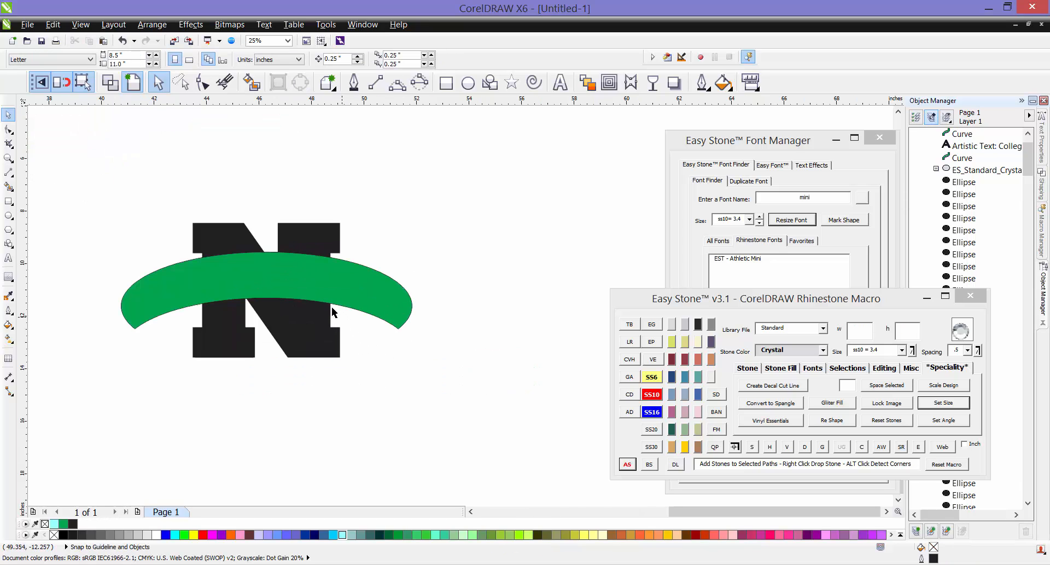
Shift the green band down about 0.25 inch over the N and keep it selected
{"action": "left_click", "coordinate": [343, 290]}
{"action": "left_click_drag", "start_coordinate": [351, 289], "coordinate": [351, 297]}
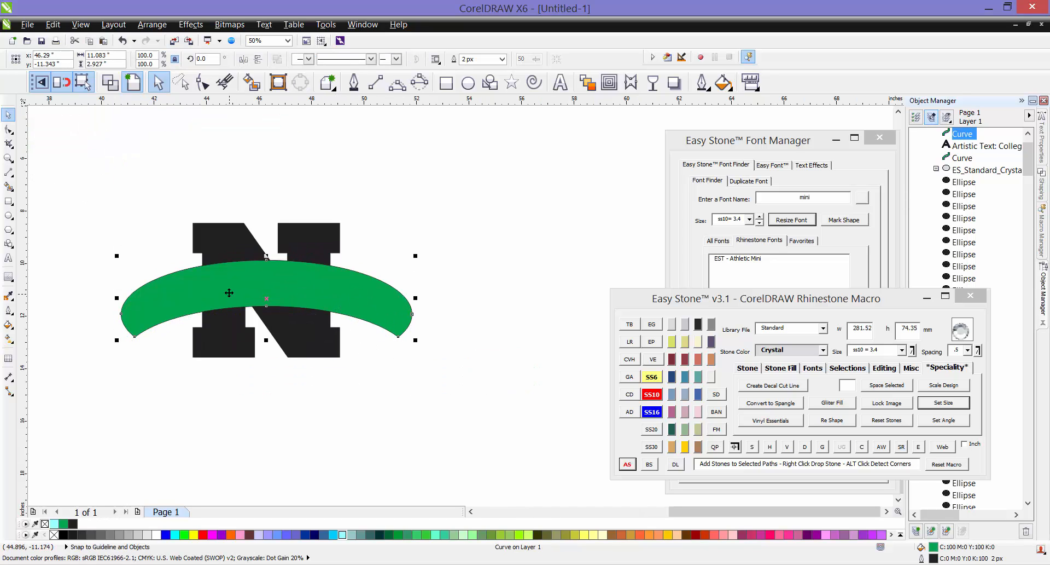
{"action": "scroll", "coordinate": [230, 285], "scroll_direction": "up", "scroll_amount": 1}
{"action": "left_click", "coordinate": [88, 242]}
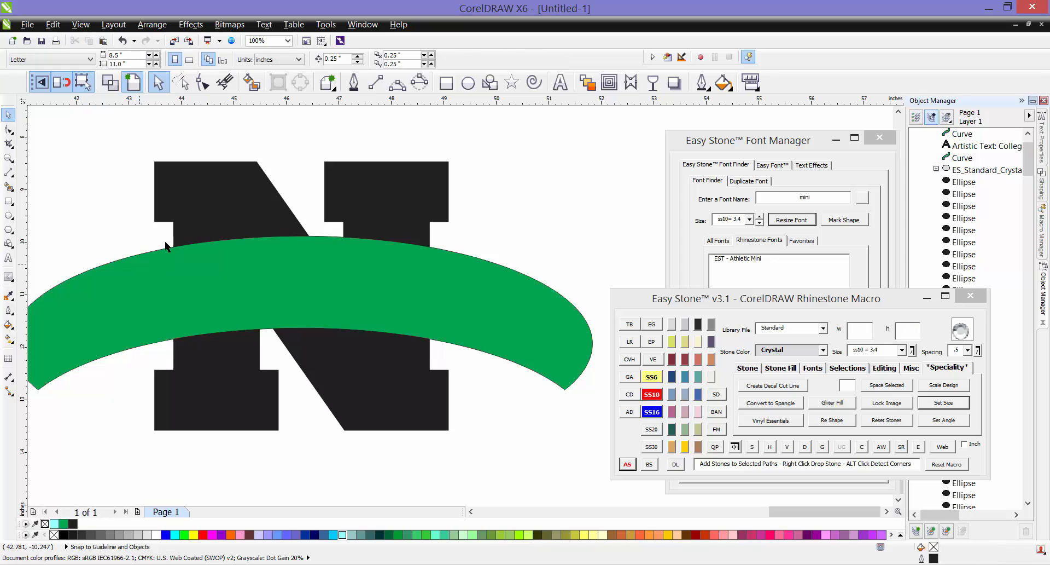
{"action": "left_click", "coordinate": [419, 280]}
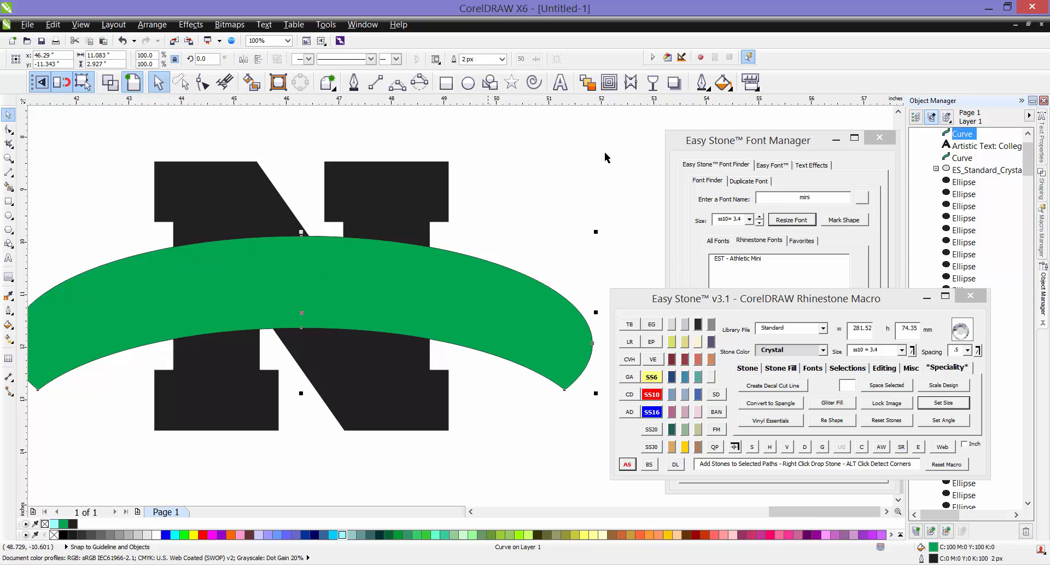
Add a 0.18 inch inward contour in orange to the green band, break it apart and select the orange inner curve
{"action": "left_click", "coordinate": [609, 82]}
{"action": "left_click_drag", "start_coordinate": [455, 260], "coordinate": [473, 244]}
{"action": "right_click", "coordinate": [457, 280]}
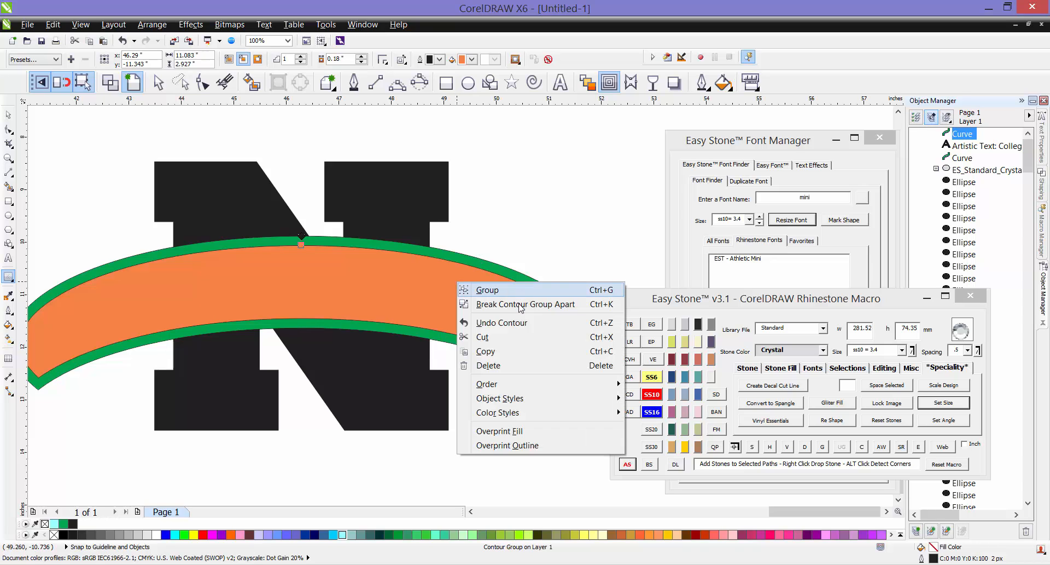
{"action": "left_click", "coordinate": [493, 305]}
{"action": "key", "text": "space"}
{"action": "left_click", "coordinate": [491, 297]}
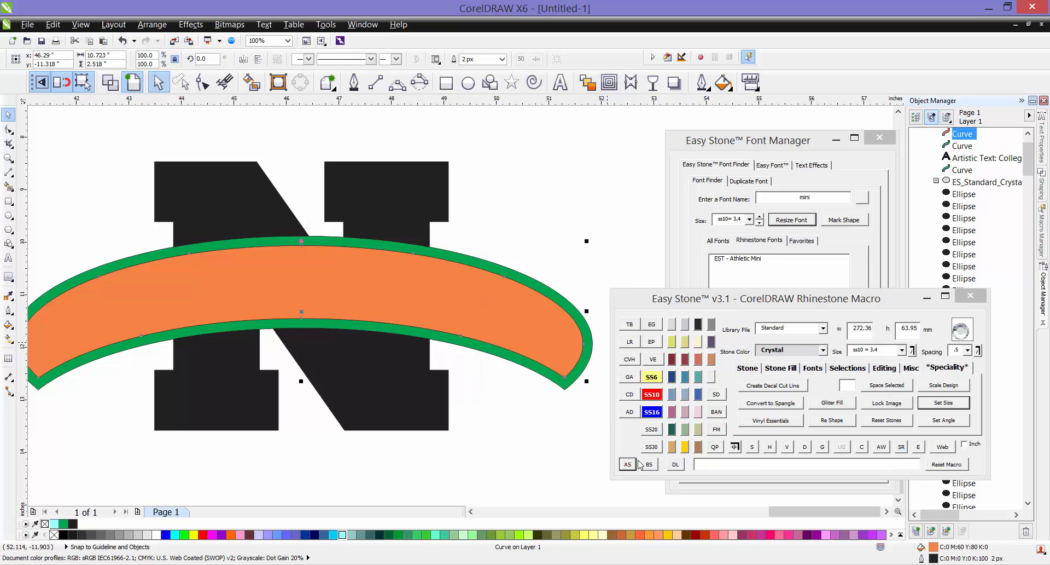
Try outlining the orange inner curve with ss10 Crystal stones, inspect the border and undo it
{"action": "left_click", "coordinate": [628, 464]}
{"action": "left_click", "coordinate": [508, 185]}
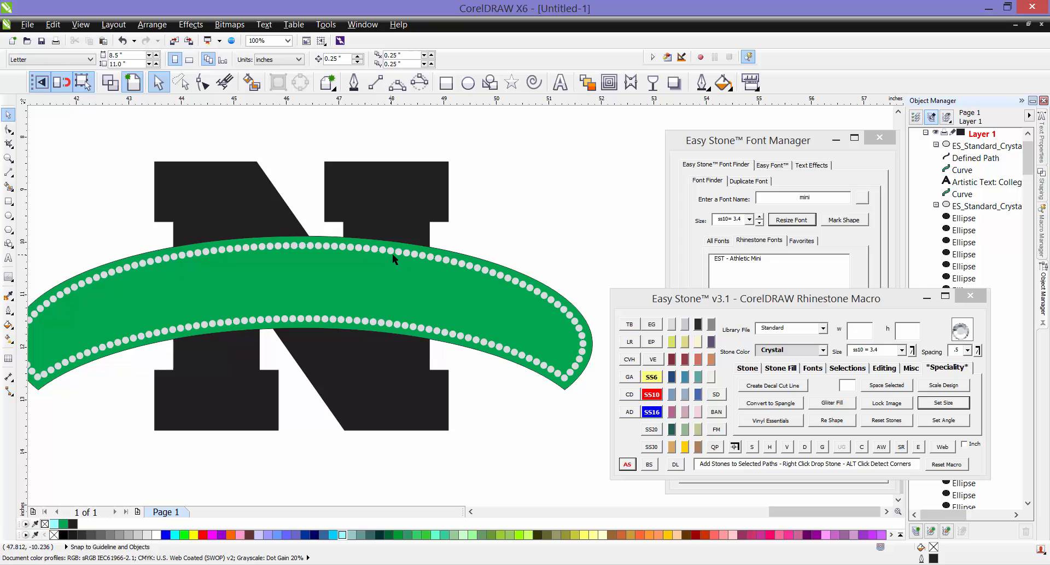
{"action": "scroll", "coordinate": [384, 304], "scroll_direction": "up", "scroll_amount": 2}
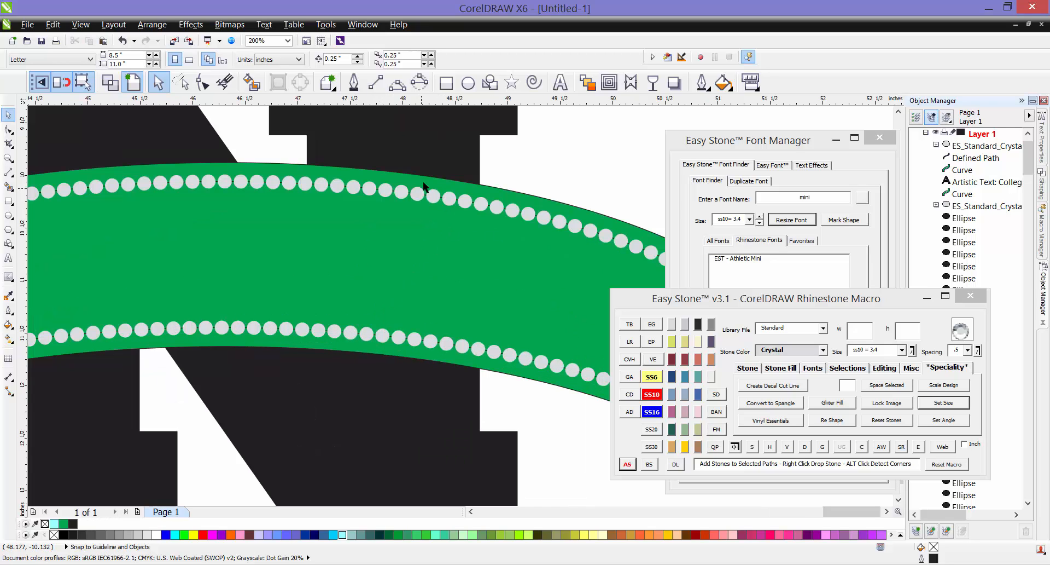
{"action": "scroll", "coordinate": [460, 205], "scroll_direction": "down", "scroll_amount": 2}
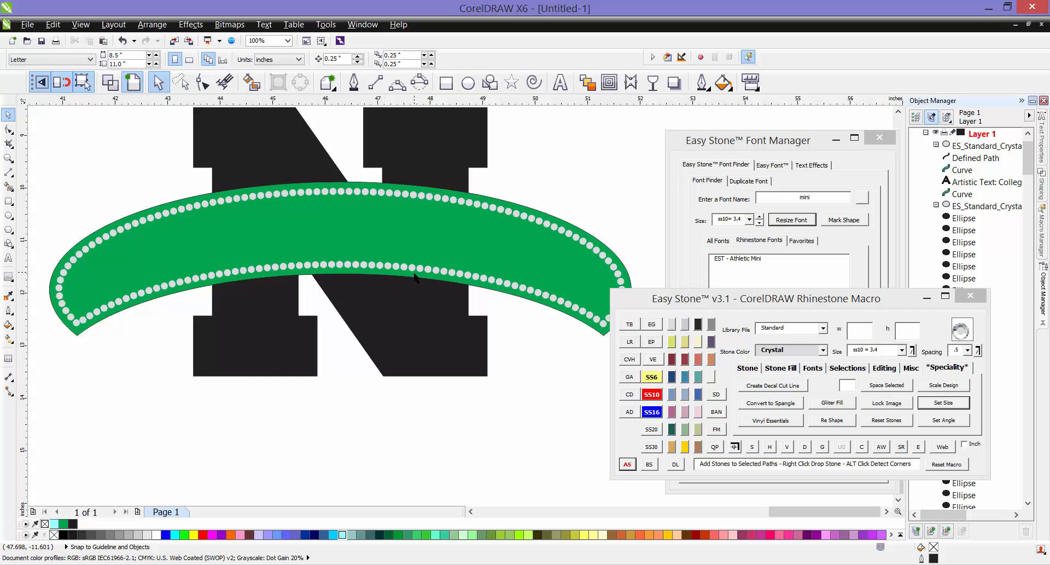
{"action": "key", "text": "ctrl+z"}
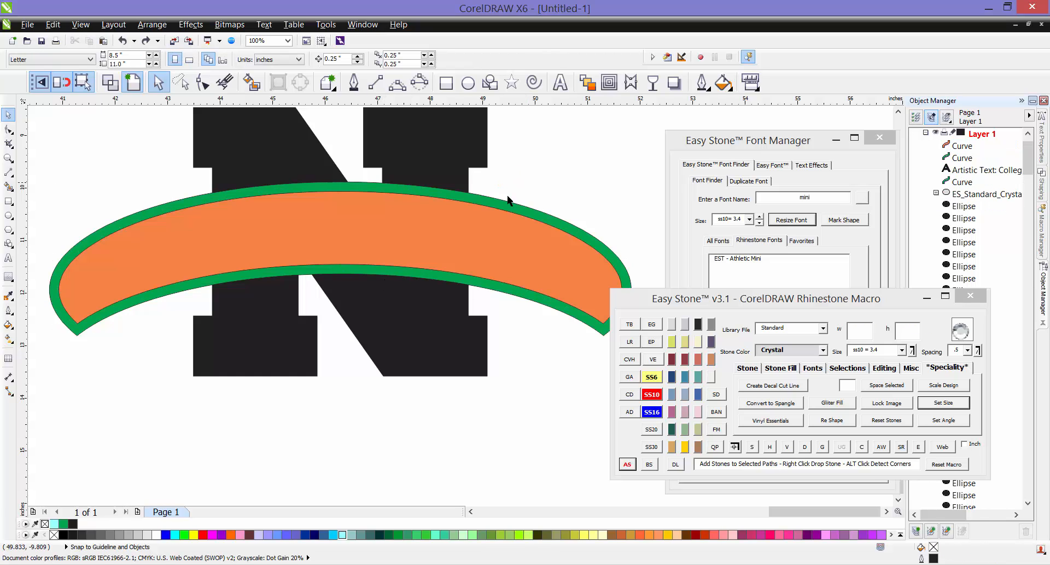
Add the artistic text HUSKERS in the empty area below the N and keep it selected
{"action": "left_click", "coordinate": [561, 82]}
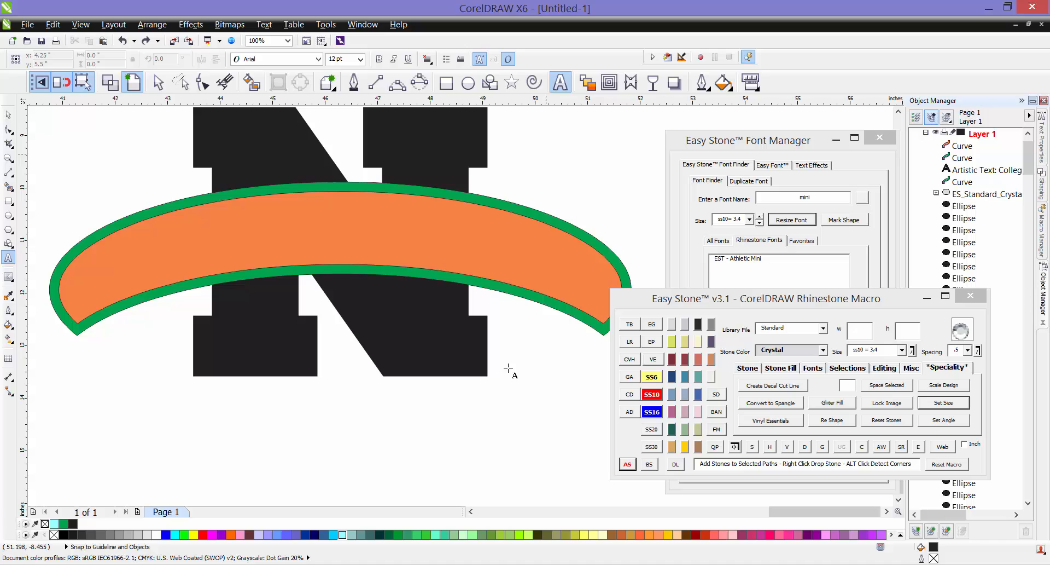
{"action": "left_click", "coordinate": [294, 465]}
{"action": "type", "text": "HUSKERS"}
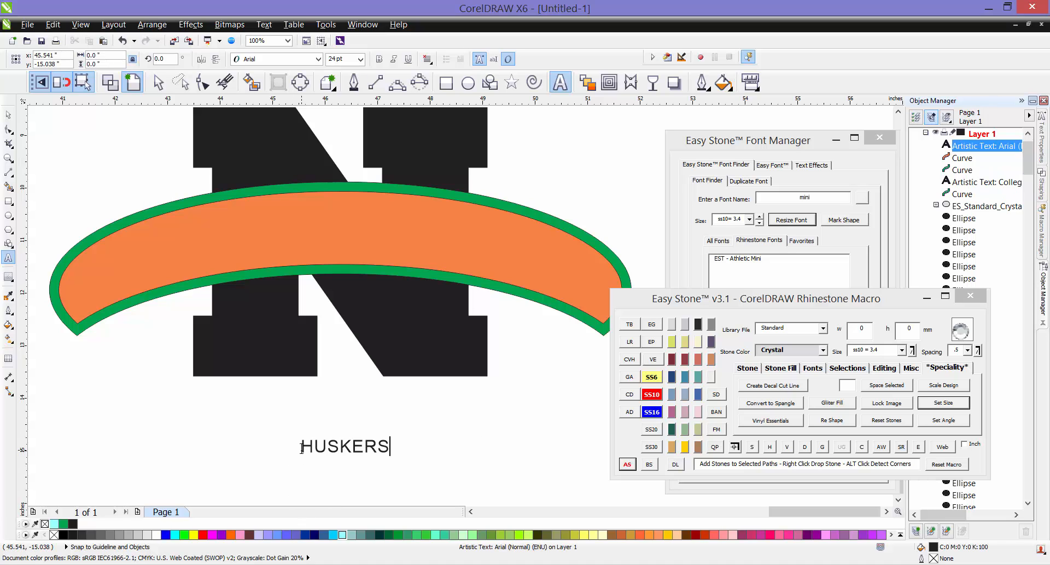
{"action": "key", "text": "Escape"}
{"action": "left_click", "coordinate": [8, 115]}
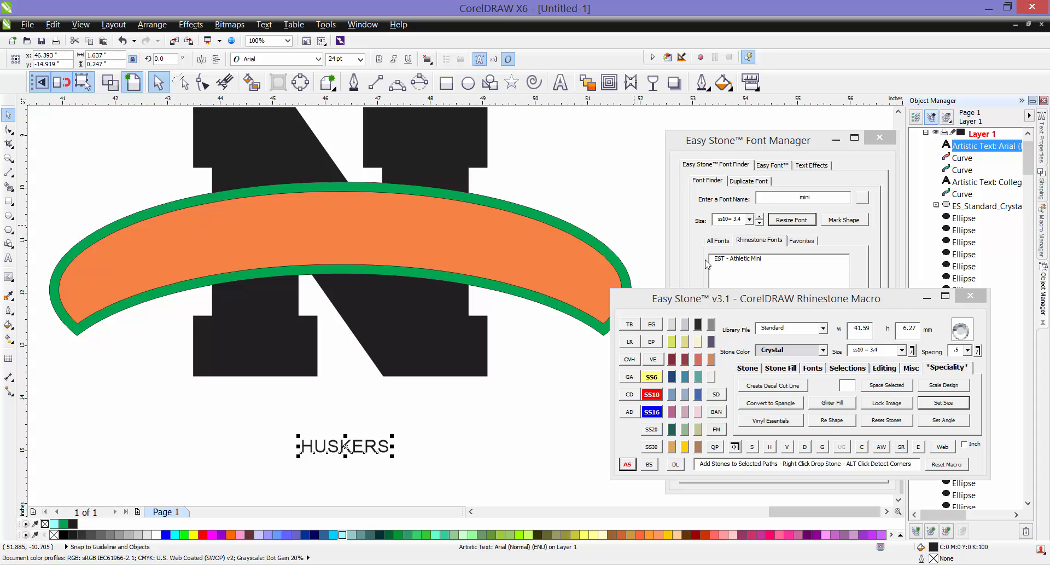
Apply the EST - Athletic Mini rhinestone font to HUSKERS, enlarging it to about 145 pt and placing it centrally under the N
{"action": "double_click", "coordinate": [734, 260]}
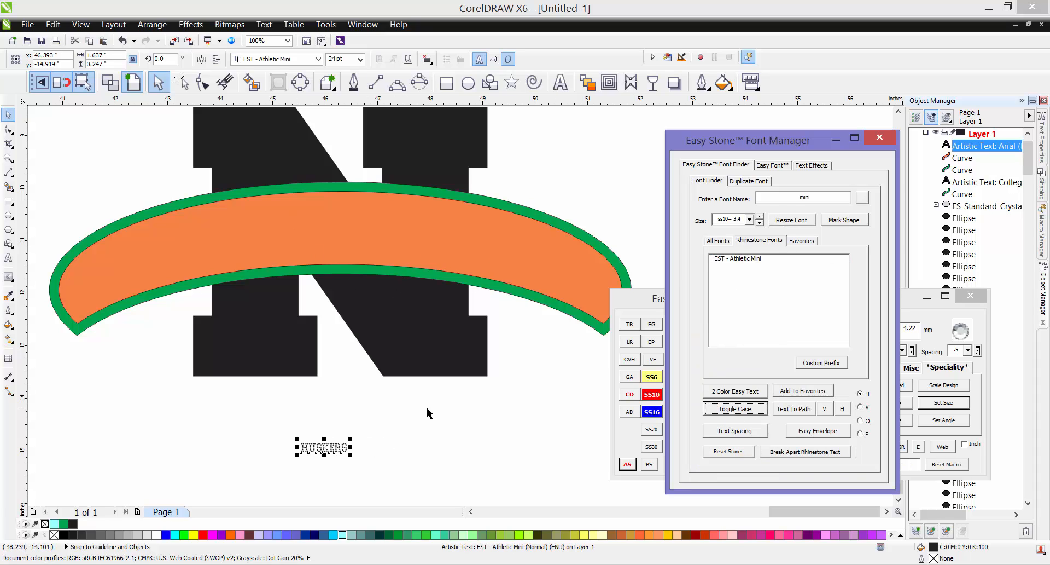
{"action": "left_click_drag", "start_coordinate": [351, 438], "coordinate": [581, 394]}
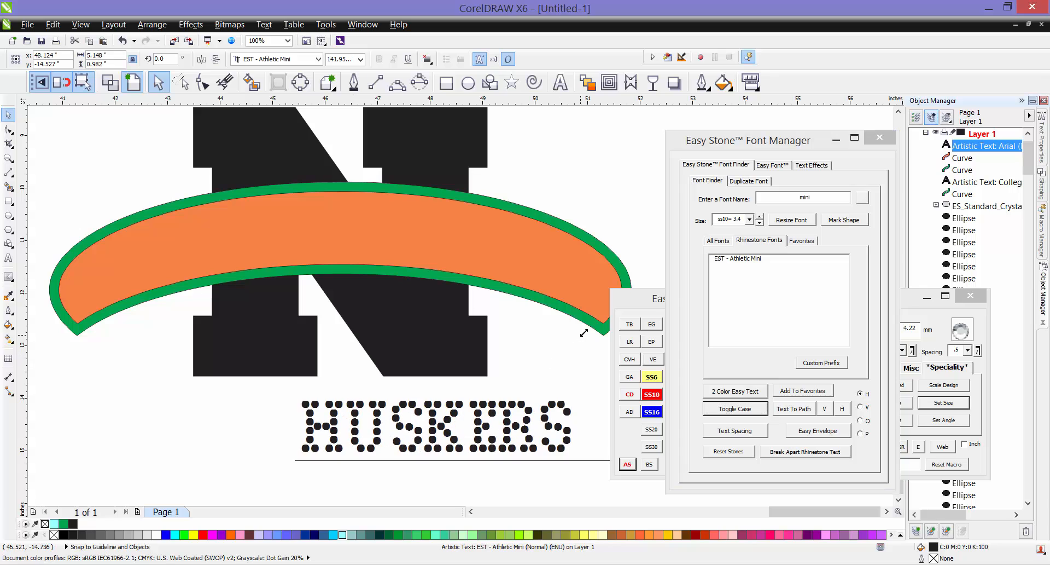
{"action": "left_click_drag", "start_coordinate": [480, 428], "coordinate": [408, 422]}
Fit the HUSKERS text to the orange inner curve and display the drawing as wireframe
{"action": "left_click", "coordinate": [480, 252], "text": "shift"}
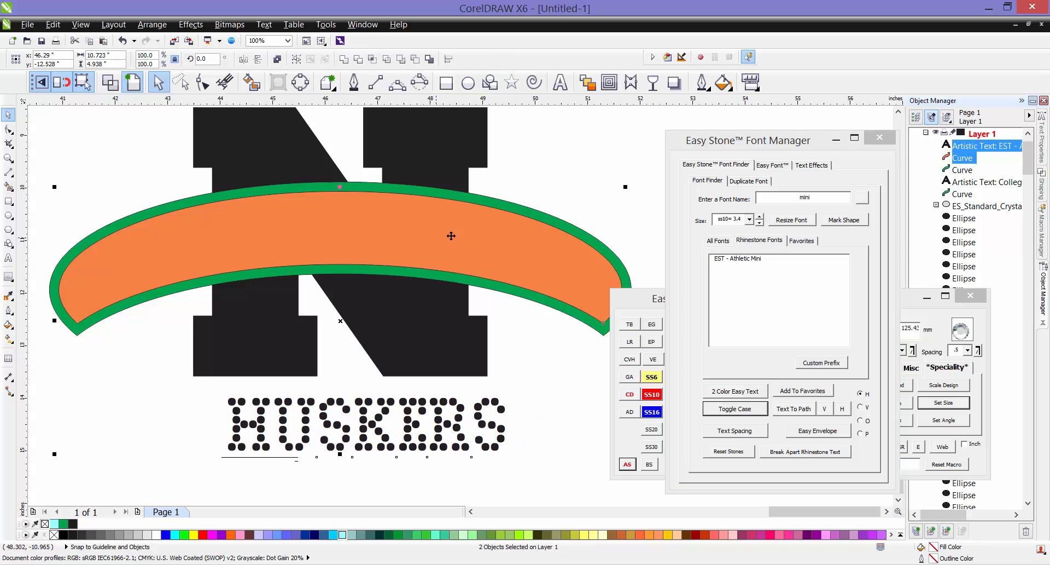
{"action": "left_click", "coordinate": [794, 409]}
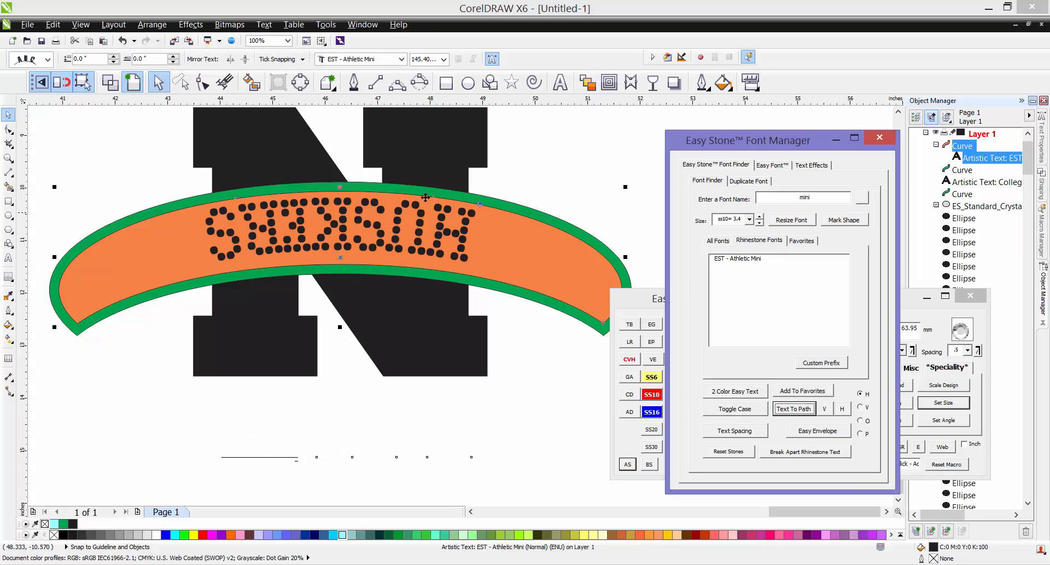
{"action": "left_click", "coordinate": [110, 82]}
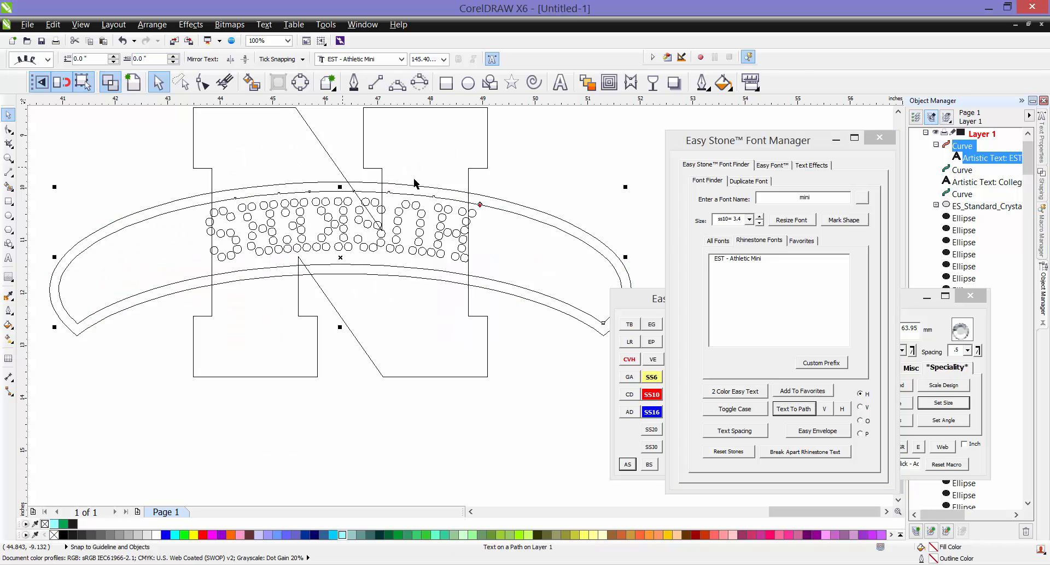
{"action": "scroll", "coordinate": [482, 207], "scroll_direction": "up", "scroll_amount": 1}
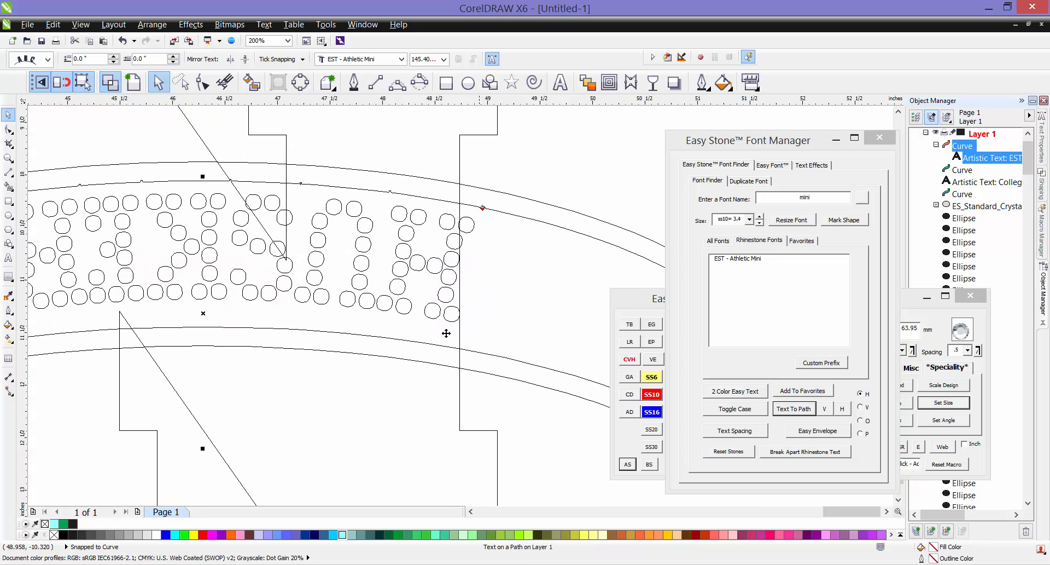
{"action": "scroll", "coordinate": [474, 215], "scroll_direction": "down", "scroll_amount": 1}
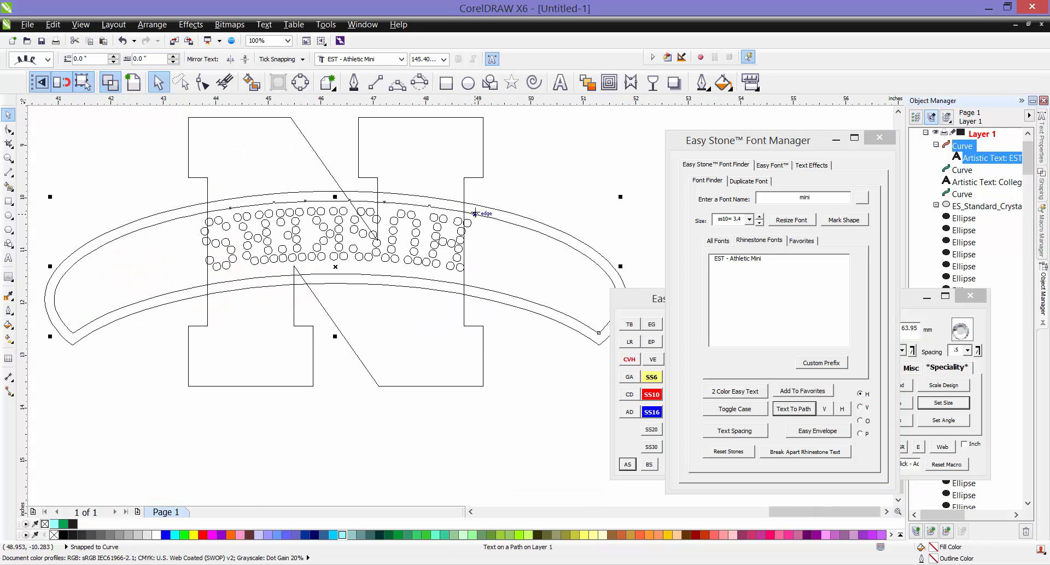
Slide the HUSKERS text along its path onto the inner band's lower edge, reading upright, at an offset of about 11.967 inches
{"action": "left_click_drag", "start_coordinate": [475, 214], "coordinate": [213, 282]}
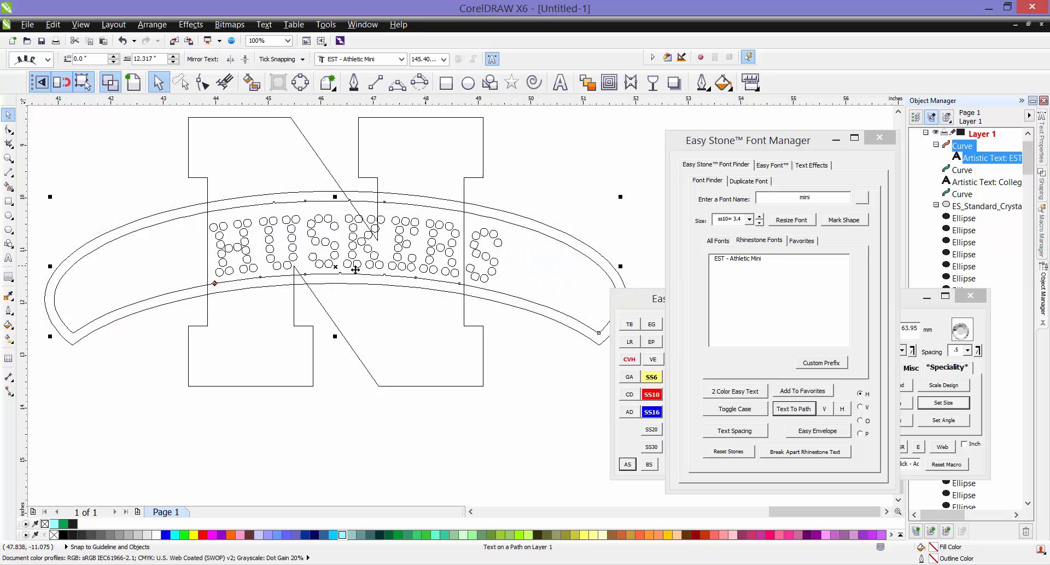
{"action": "left_click_drag", "start_coordinate": [215, 283], "coordinate": [194, 287]}
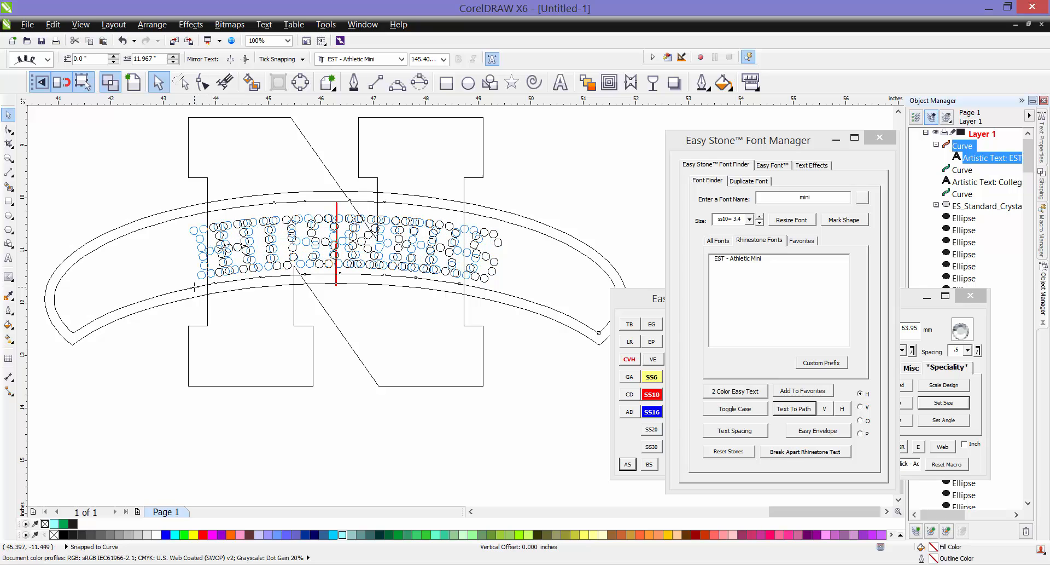
{"action": "left_click_drag", "start_coordinate": [194, 287], "coordinate": [194, 286]}
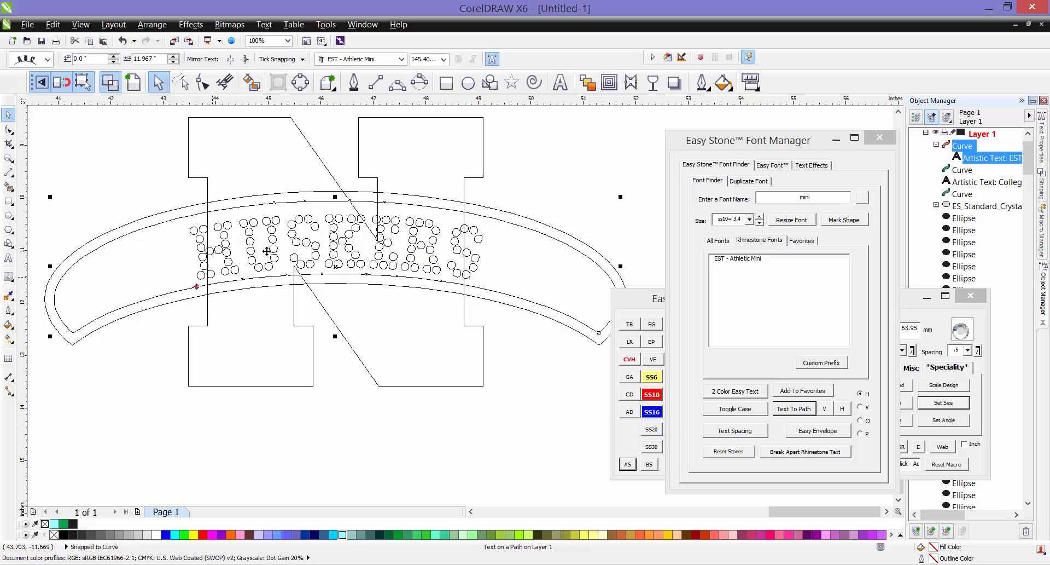
Raise the HUSKERS text about 0.121 inch off the lower edge and shift its path offset to about 11.536 inches
{"action": "scroll", "coordinate": [268, 248], "scroll_direction": "up", "scroll_amount": 1}
{"action": "left_click_drag", "start_coordinate": [125, 324], "coordinate": [124, 316]}
{"action": "scroll", "coordinate": [135, 297], "scroll_direction": "down", "scroll_amount": 1}
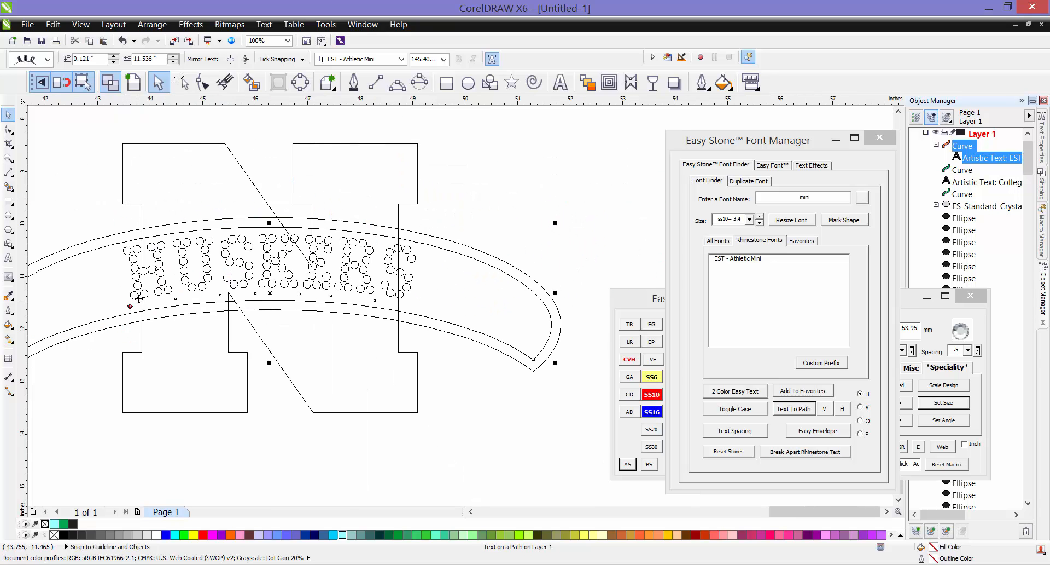
Try lowering the HUSKERS text to about 0.081 inch from its path and undo the move
{"action": "scroll", "coordinate": [136, 294], "scroll_direction": "up", "scroll_amount": 1}
{"action": "scroll", "coordinate": [125, 313], "scroll_direction": "up", "scroll_amount": 1}
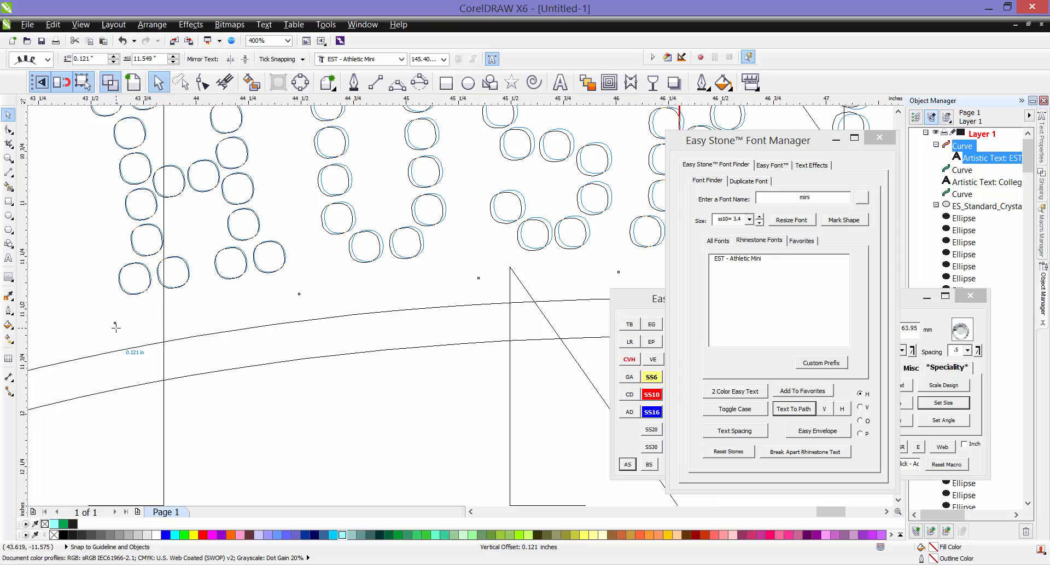
{"action": "left_click_drag", "start_coordinate": [116, 323], "coordinate": [114, 326]}
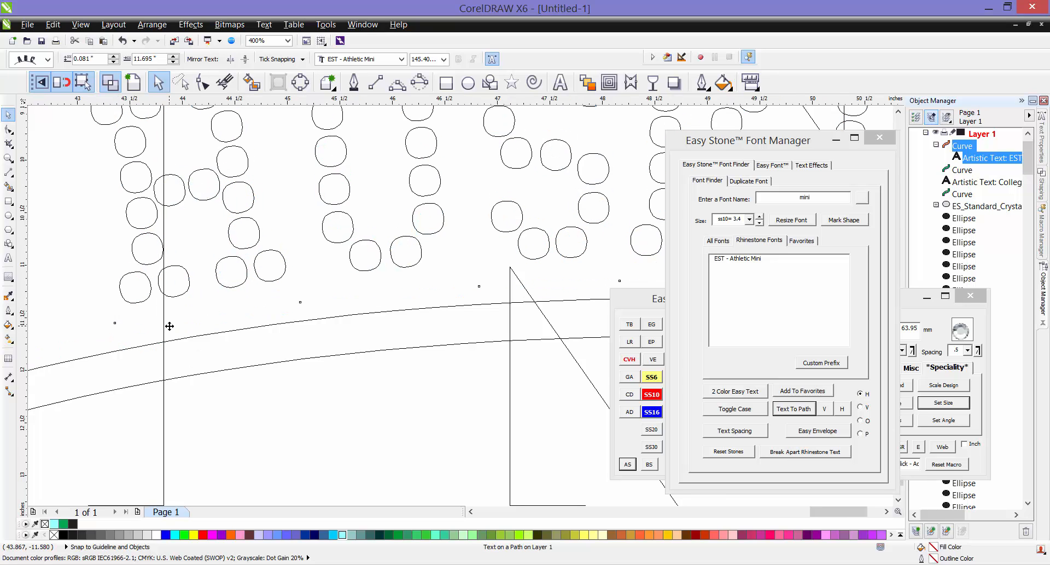
{"action": "scroll", "coordinate": [144, 325], "scroll_direction": "down", "scroll_amount": 1}
{"action": "key", "text": "ctrl+z"}
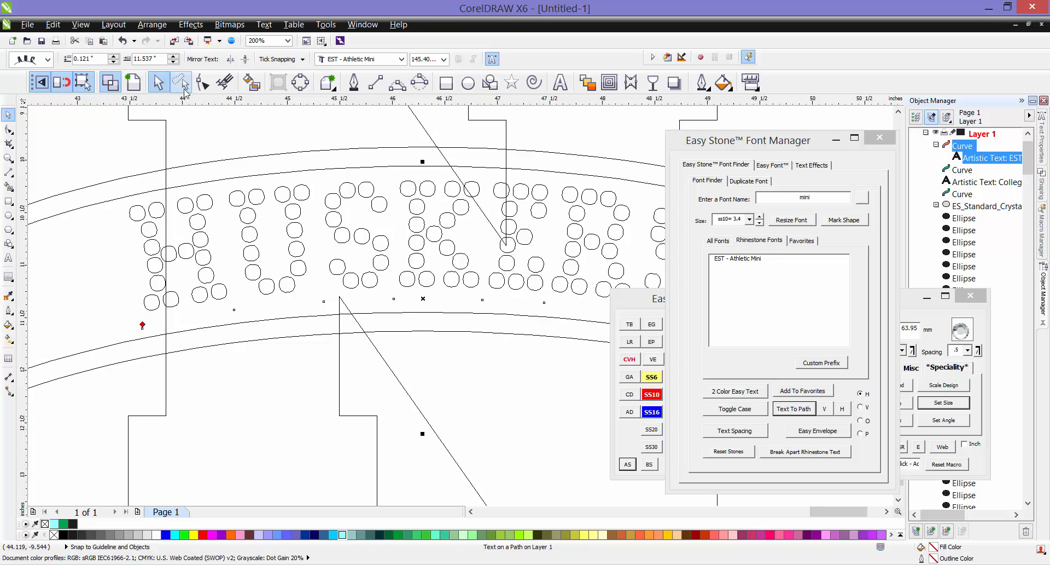
Return to the filled color view and examine how the HUSKERS lettering sits inside the orange band
{"action": "left_click", "coordinate": [133, 82]}
{"action": "scroll", "coordinate": [338, 221], "scroll_direction": "down", "scroll_amount": 1}
{"action": "scroll", "coordinate": [338, 221], "scroll_direction": "up", "scroll_amount": 2}
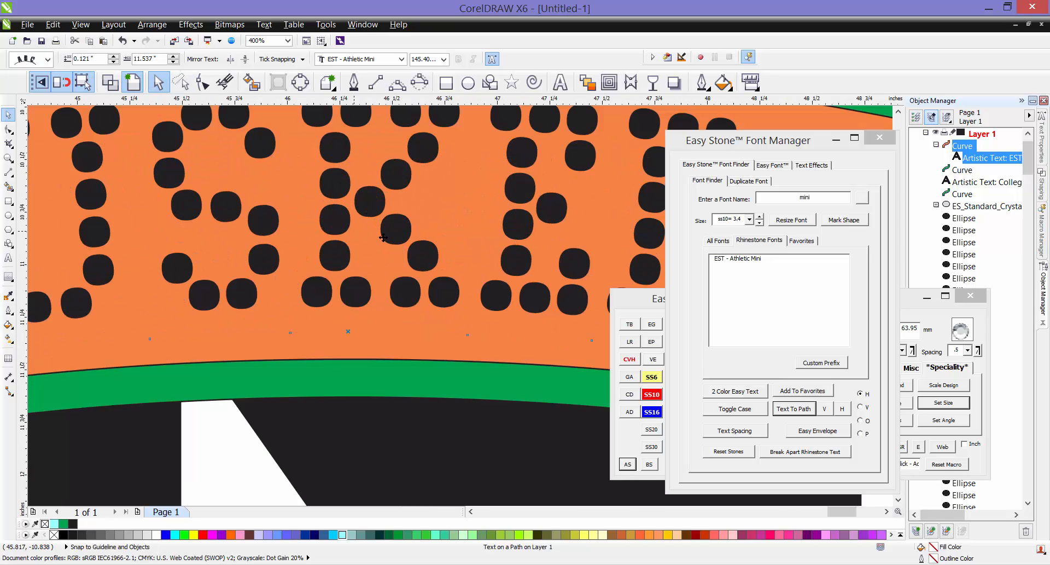
{"action": "scroll", "coordinate": [387, 246], "scroll_direction": "down", "scroll_amount": 2}
{"action": "left_click", "coordinate": [188, 200]}
{"action": "scroll", "coordinate": [327, 247], "scroll_direction": "up", "scroll_amount": 2}
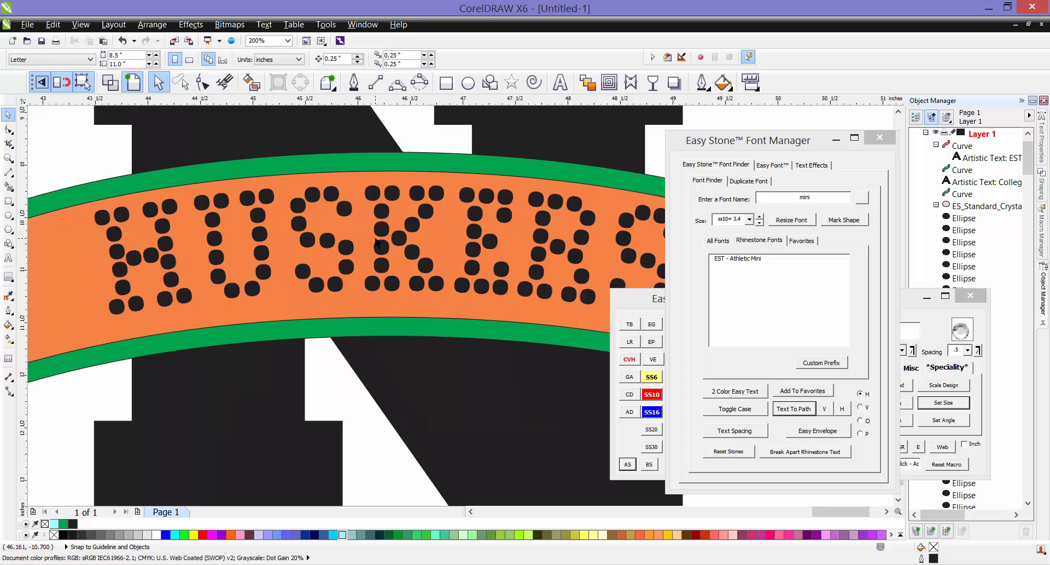
Shrink the HUSKERS text on its path to about 140.6 pt
{"action": "left_click", "coordinate": [386, 239]}
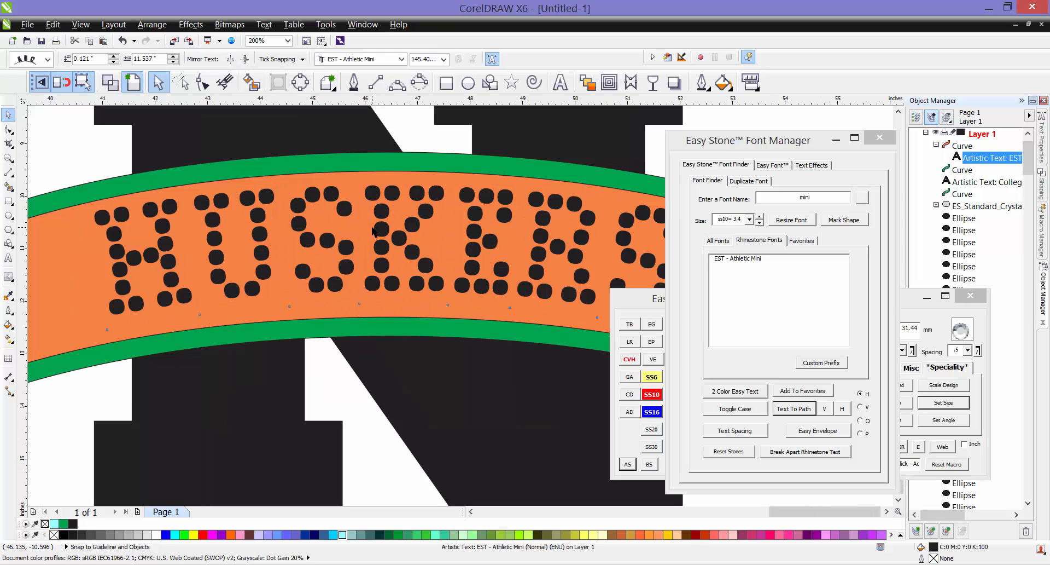
{"action": "scroll", "coordinate": [373, 237], "scroll_direction": "down", "scroll_amount": 2}
{"action": "mouse_move", "coordinate": [531, 202]}
{"action": "left_mouse_down"}
{"action": "mouse_move", "coordinate": [591, 200]}
{"action": "mouse_move", "coordinate": [527, 196]}
{"action": "left_mouse_up"}
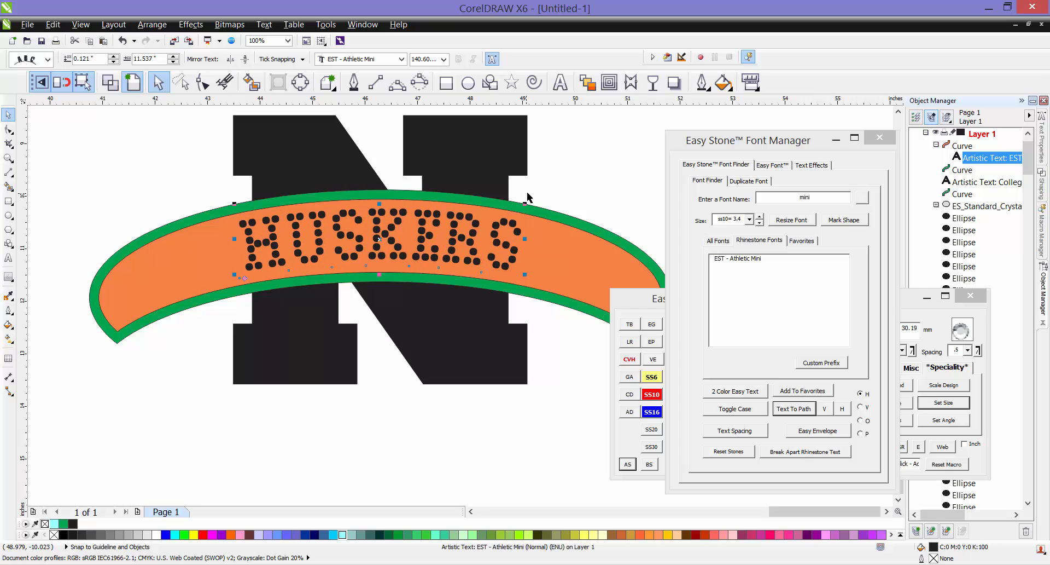
Recenter the HUSKERS text in the band with about 0.093 inch path distance and 11.635 inch offset, and deselect it
{"action": "scroll", "coordinate": [337, 253], "scroll_direction": "up", "scroll_amount": 1}
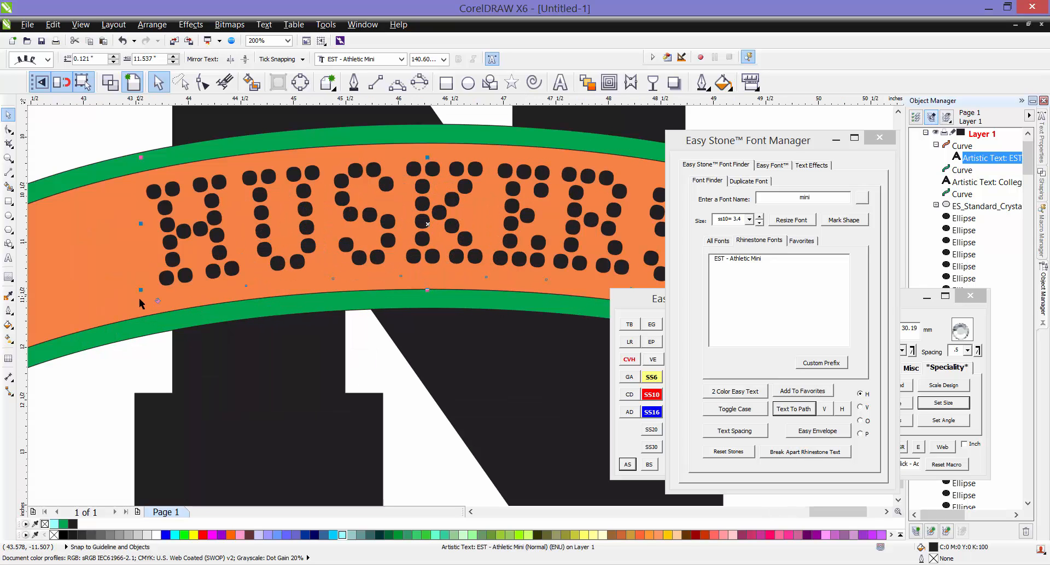
{"action": "scroll", "coordinate": [149, 302], "scroll_direction": "up", "scroll_amount": 2}
{"action": "left_click_drag", "start_coordinate": [170, 303], "coordinate": [170, 318]}
{"action": "scroll", "coordinate": [244, 288], "scroll_direction": "down", "scroll_amount": 3}
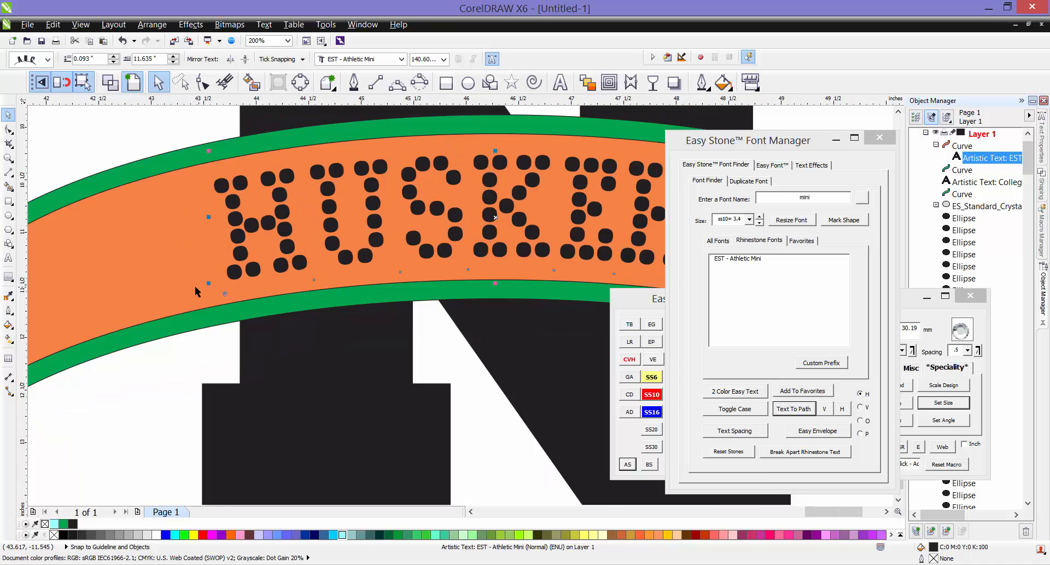
{"action": "scroll", "coordinate": [310, 257], "scroll_direction": "up", "scroll_amount": 1}
{"action": "scroll", "coordinate": [310, 257], "scroll_direction": "down", "scroll_amount": 1}
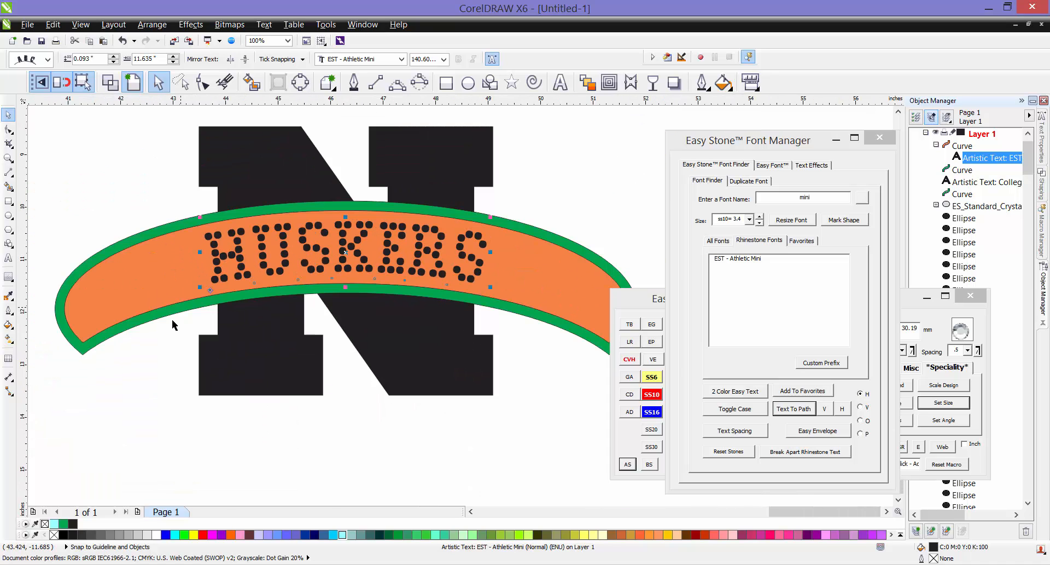
{"action": "left_click", "coordinate": [153, 192]}
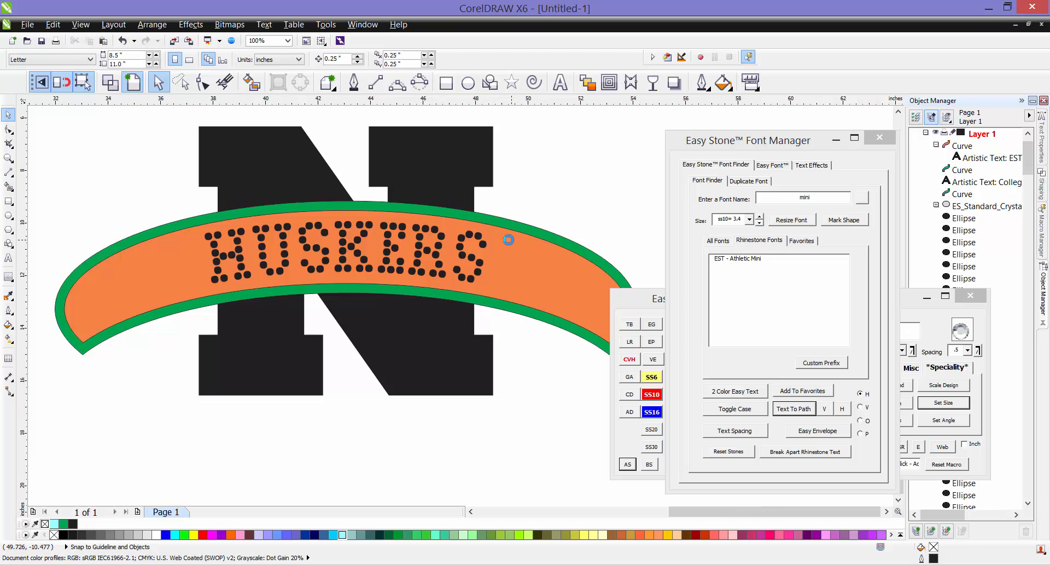
Compare the arched lettering and band with the reference Huskers picture on the page and the earlier designs
{"action": "scroll", "coordinate": [455, 235], "scroll_direction": "down", "scroll_amount": 4}
{"action": "scroll", "coordinate": [458, 258], "scroll_direction": "down", "scroll_amount": 2}
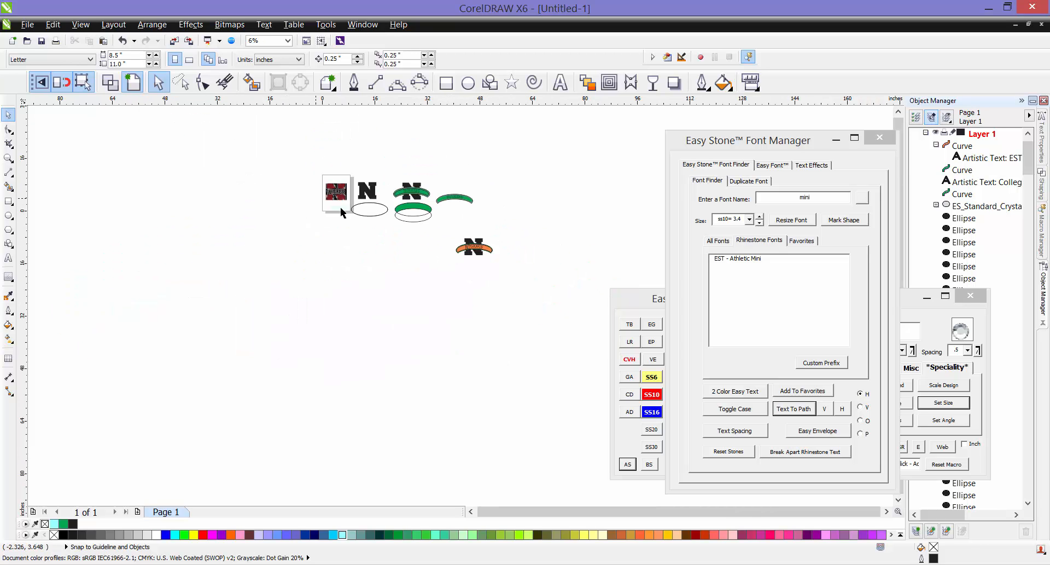
{"action": "scroll", "coordinate": [301, 356], "scroll_direction": "up", "scroll_amount": 8}
{"action": "scroll", "coordinate": [288, 244], "scroll_direction": "up", "scroll_amount": 4}
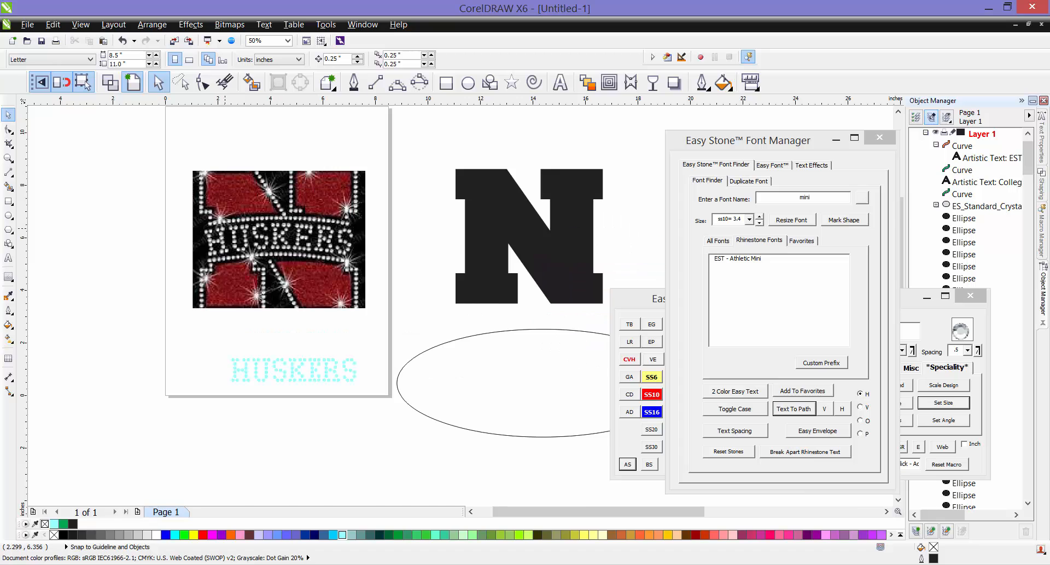
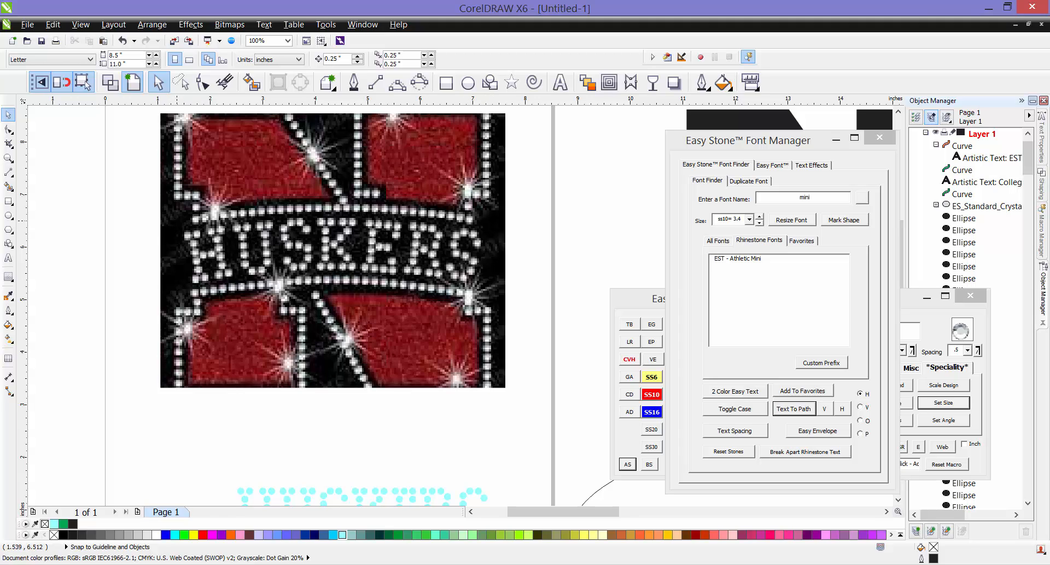
{"action": "scroll", "coordinate": [126, 209], "scroll_direction": "down", "scroll_amount": 2}
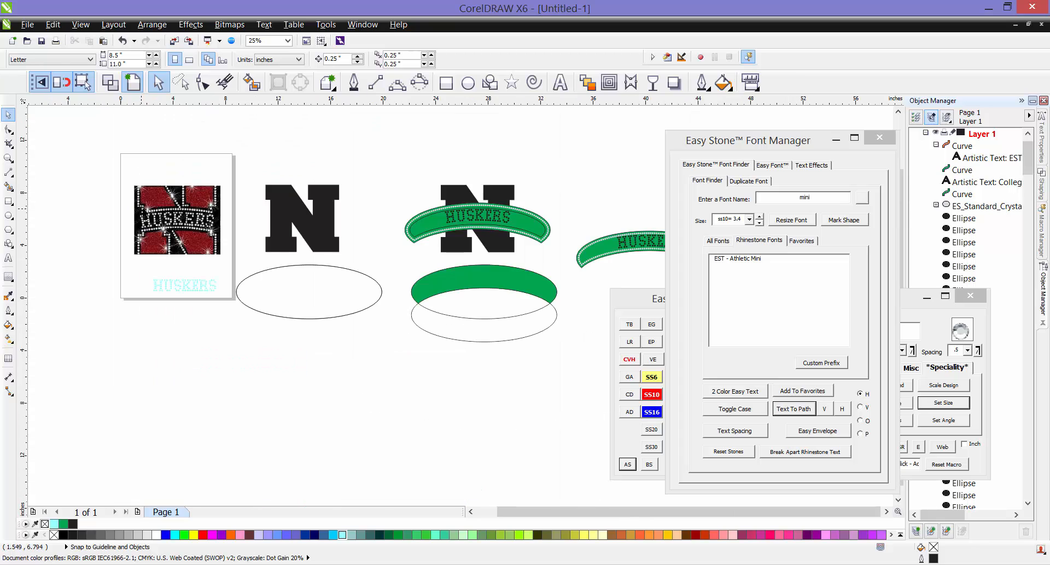
Widen the letter spacing of the arched HUSKERS text in the orange band with the Shape tool
{"action": "scroll", "coordinate": [499, 286], "scroll_direction": "down", "scroll_amount": 2}
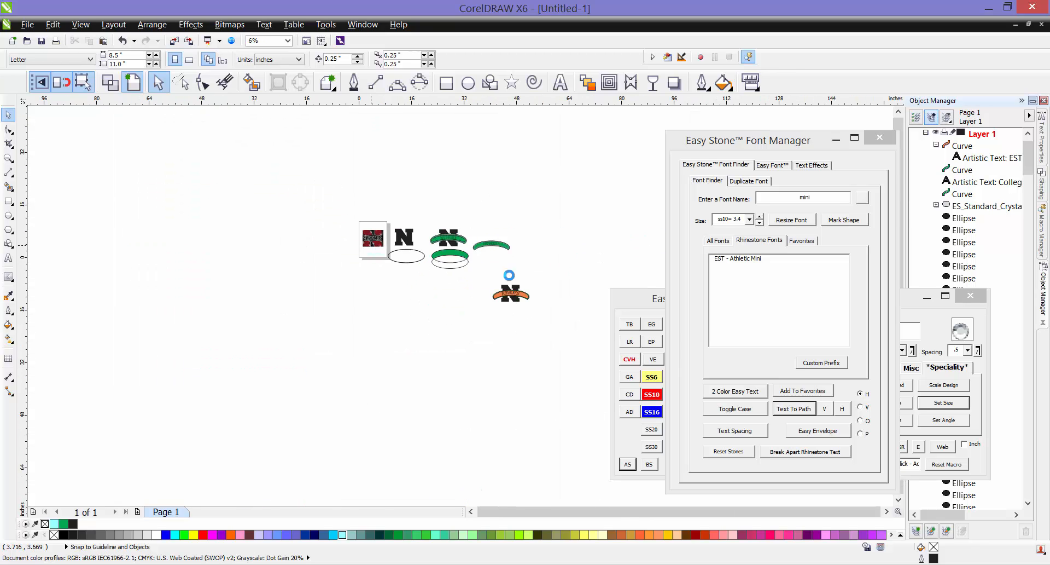
{"action": "scroll", "coordinate": [506, 288], "scroll_direction": "up", "scroll_amount": 2}
{"action": "scroll", "coordinate": [486, 310], "scroll_direction": "up", "scroll_amount": 2}
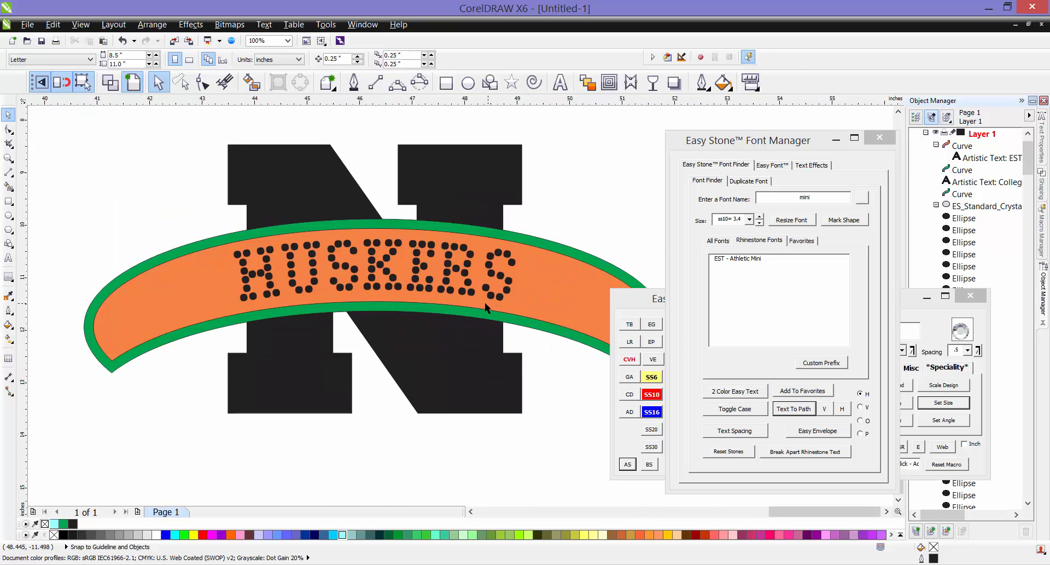
{"action": "scroll", "coordinate": [432, 291], "scroll_direction": "up", "scroll_amount": 1}
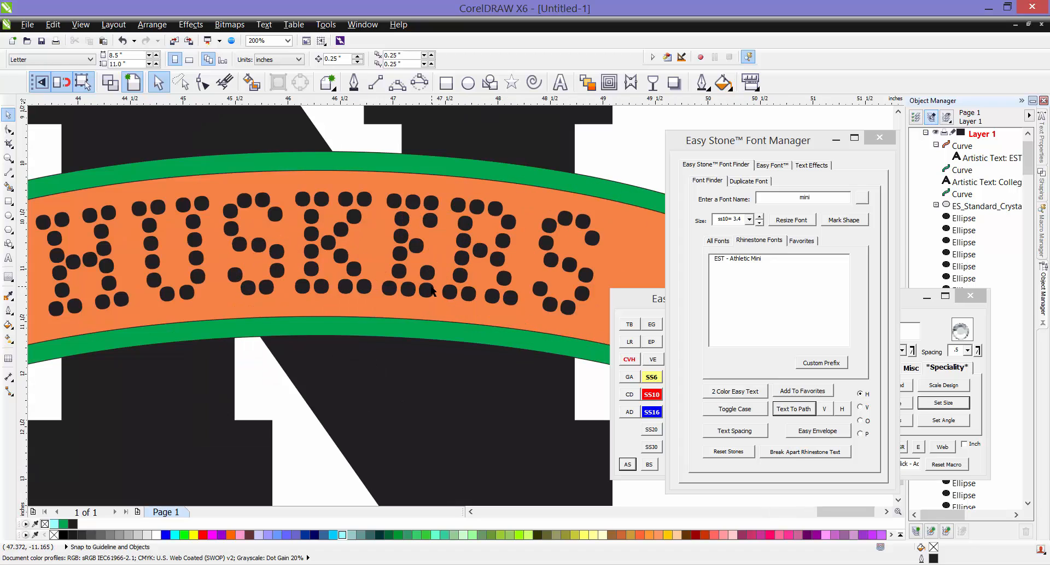
{"action": "left_click", "coordinate": [402, 271]}
{"action": "scroll", "coordinate": [381, 256], "scroll_direction": "down", "scroll_amount": 1}
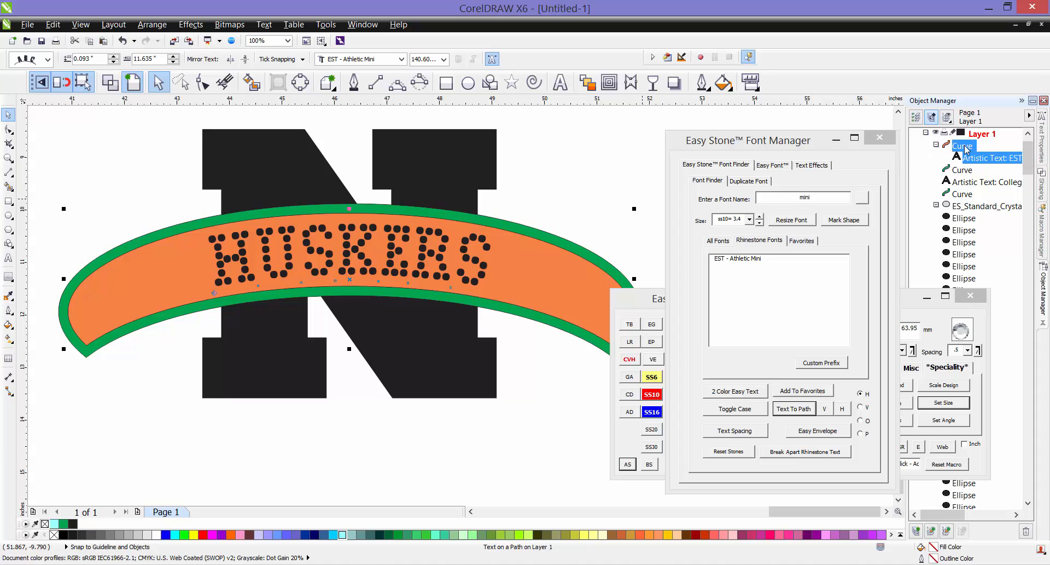
{"action": "left_click", "coordinate": [448, 241]}
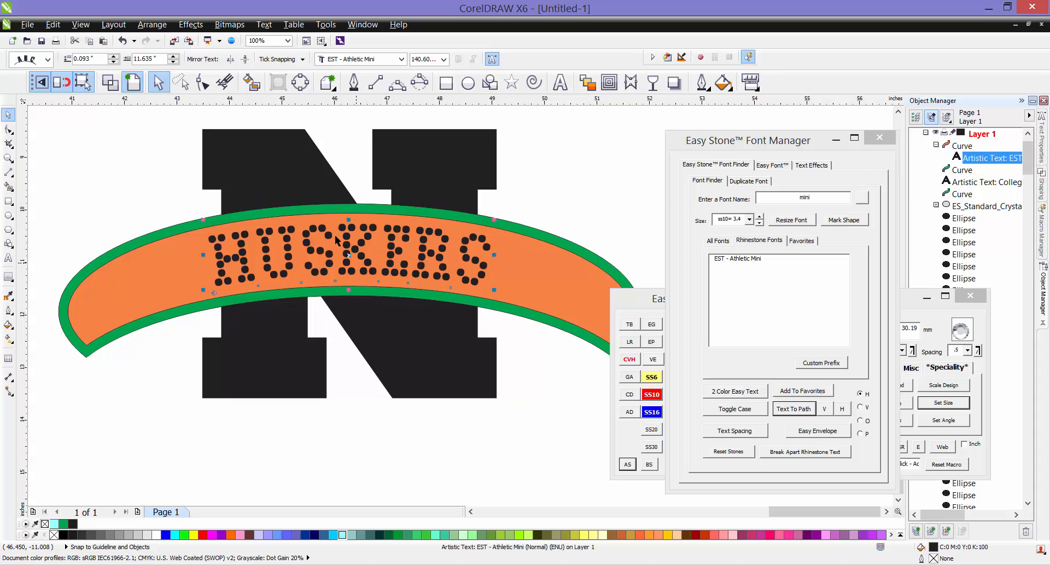
{"action": "left_click", "coordinate": [202, 82]}
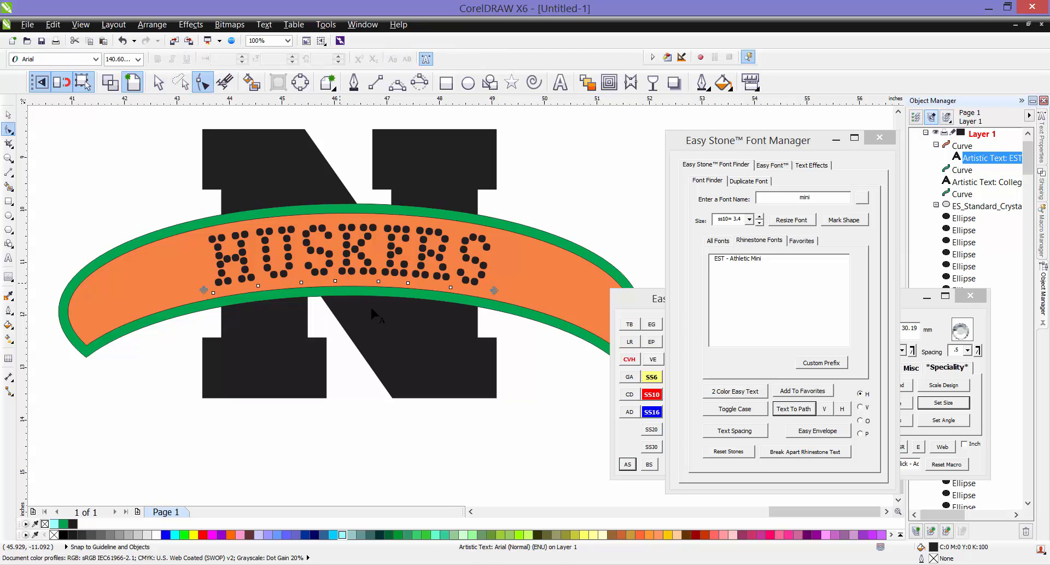
{"action": "scroll", "coordinate": [436, 307], "scroll_direction": "up", "scroll_amount": 1}
{"action": "left_click_drag", "start_coordinate": [549, 267], "coordinate": [568, 272]}
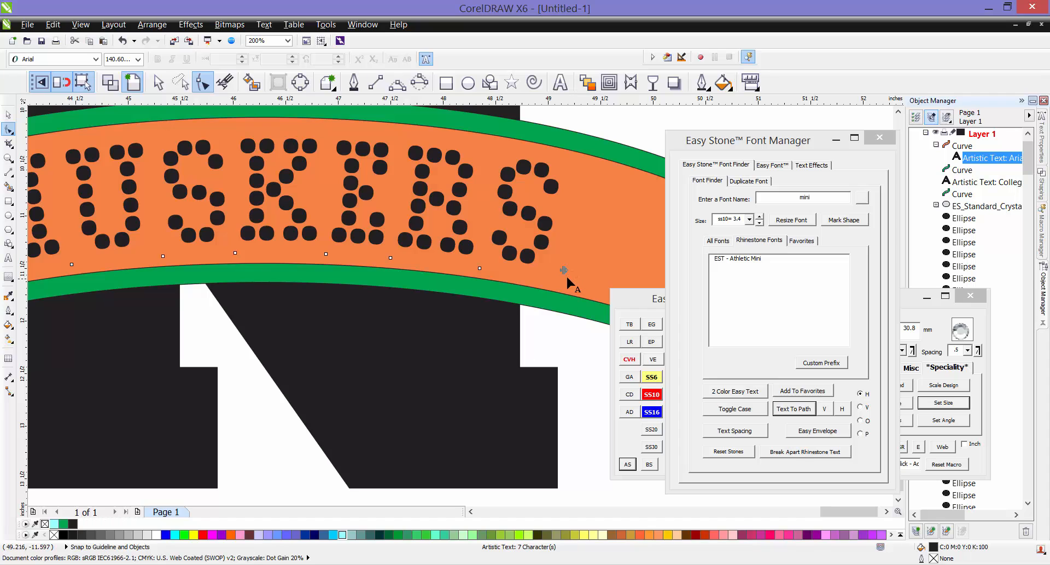
{"action": "scroll", "coordinate": [503, 253], "scroll_direction": "down", "scroll_amount": 1}
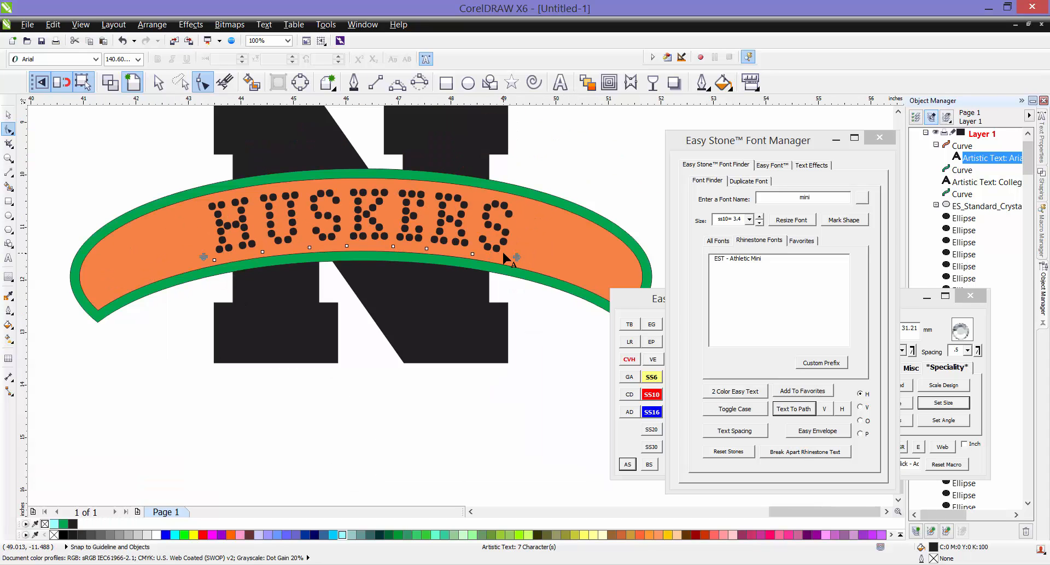
{"action": "left_click_drag", "start_coordinate": [517, 255], "coordinate": [523, 258]}
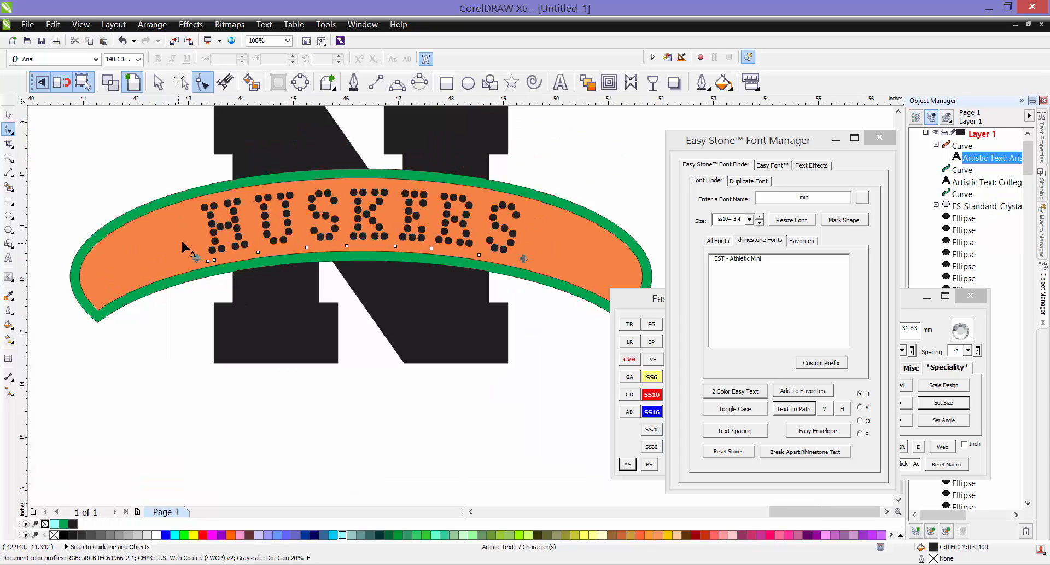
Tighten the HUSKERS letter spacing slightly and check the lettering across the whole band
{"action": "scroll", "coordinate": [518, 236], "scroll_direction": "up", "scroll_amount": 1}
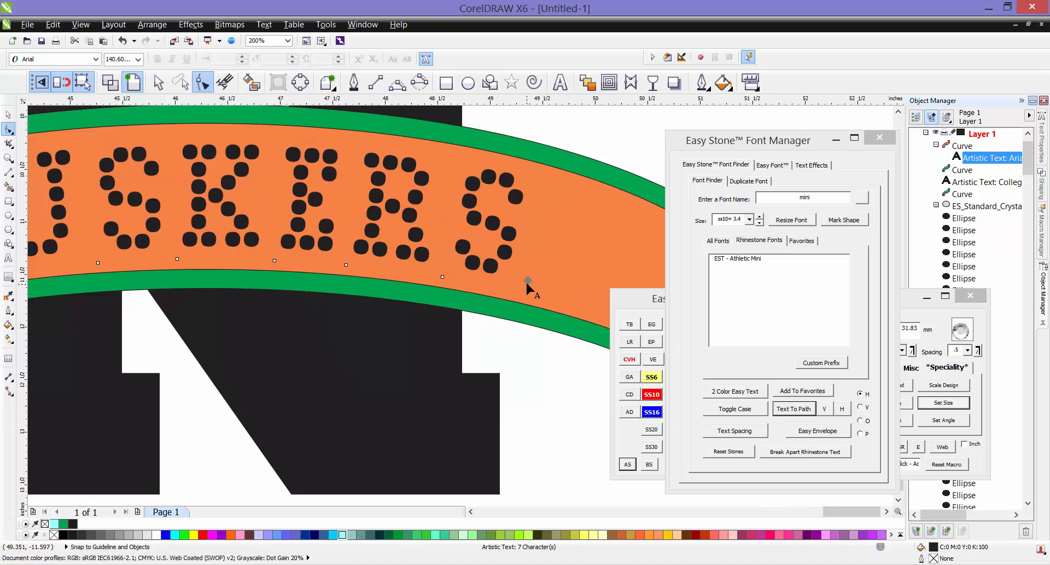
{"action": "left_click_drag", "start_coordinate": [522, 279], "coordinate": [513, 281]}
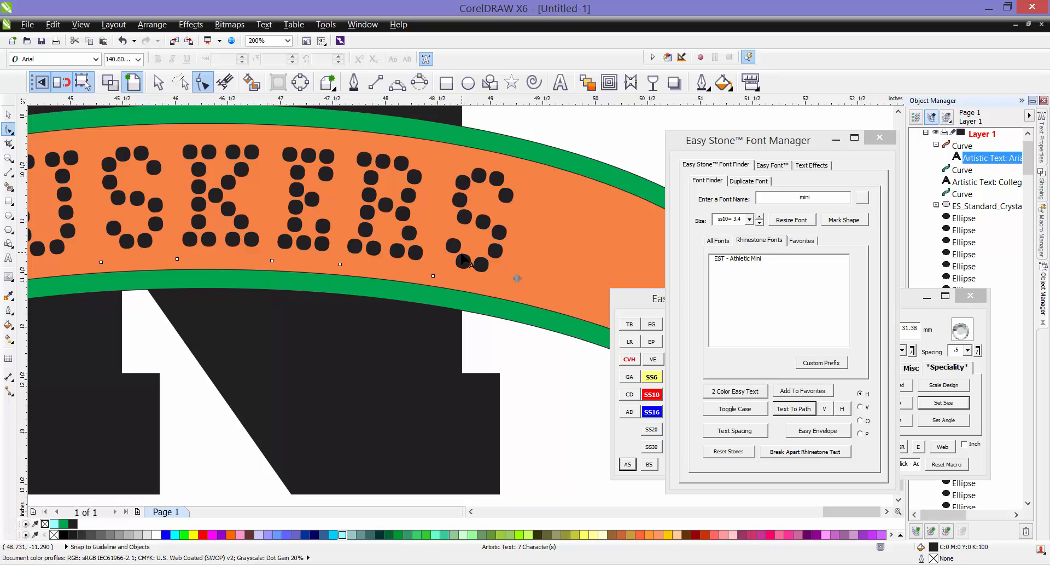
{"action": "scroll", "coordinate": [463, 256], "scroll_direction": "down", "scroll_amount": 2}
{"action": "scroll", "coordinate": [383, 256], "scroll_direction": "up", "scroll_amount": 1}
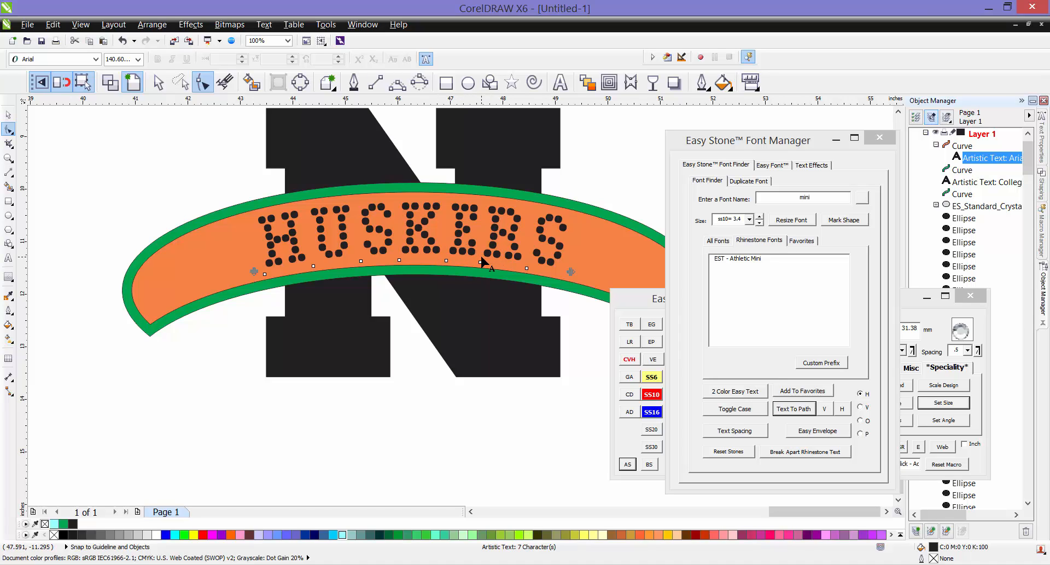
Move the final S of HUSKERS slightly closer to the R using its character node
{"action": "scroll", "coordinate": [537, 261], "scroll_direction": "up", "scroll_amount": 2}
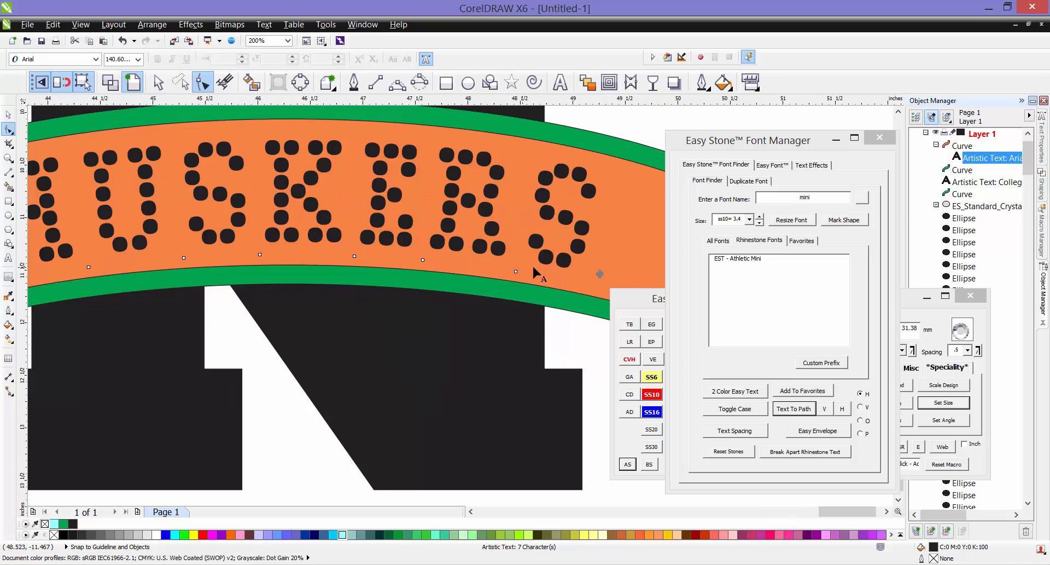
{"action": "left_click_drag", "start_coordinate": [513, 269], "coordinate": [405, 274]}
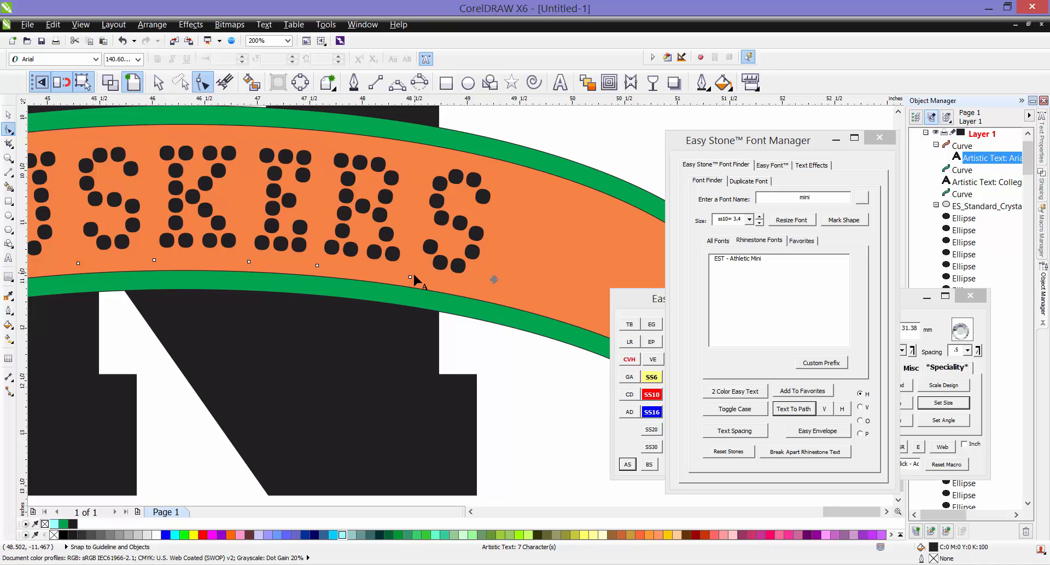
{"action": "mouse_move", "coordinate": [410, 277]}
{"action": "left_mouse_down"}
{"action": "mouse_move", "coordinate": [513, 308]}
{"action": "mouse_move", "coordinate": [406, 298]}
{"action": "mouse_move", "coordinate": [401, 283]}
{"action": "left_mouse_up"}
{"action": "scroll", "coordinate": [638, 253], "scroll_direction": "down", "scroll_amount": 1}
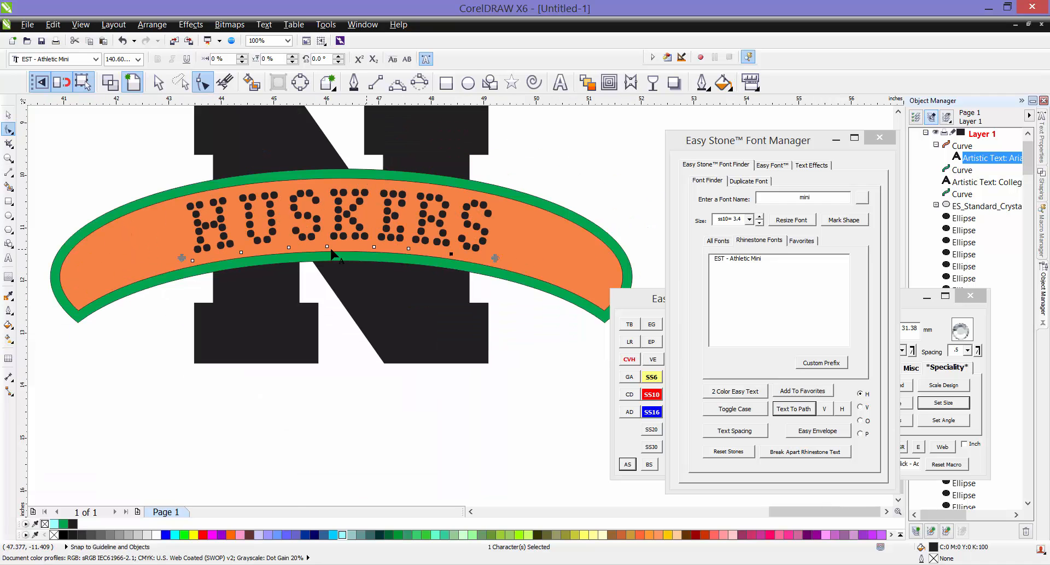
Move the first S of HUSKERS slightly closer to the K using its character node
{"action": "scroll", "coordinate": [332, 254], "scroll_direction": "up", "scroll_amount": 1}
{"action": "scroll", "coordinate": [296, 255], "scroll_direction": "down", "scroll_amount": 1}
{"action": "scroll", "coordinate": [257, 255], "scroll_direction": "up", "scroll_amount": 1}
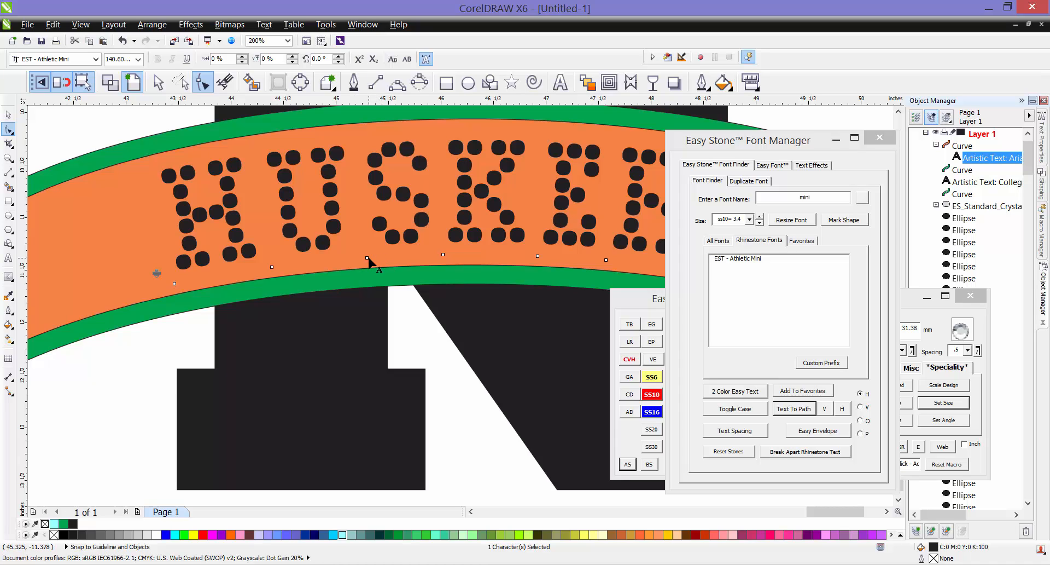
{"action": "left_click_drag", "start_coordinate": [367, 257], "coordinate": [375, 257]}
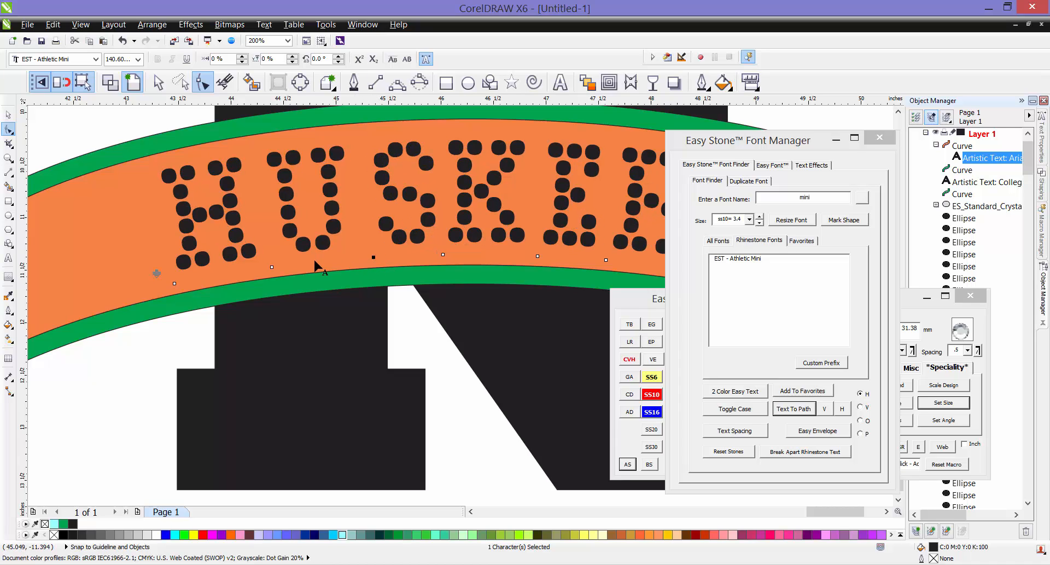
Shift the H and U of HUSKERS closer to the first S, and the H closer to the U
{"action": "left_click", "coordinate": [272, 267]}
{"action": "left_click", "coordinate": [174, 284], "text": "shift"}
{"action": "mouse_move", "coordinate": [272, 268]}
{"action": "left_mouse_down"}
{"action": "mouse_move", "coordinate": [124, 303]}
{"action": "mouse_move", "coordinate": [283, 276]}
{"action": "left_mouse_up"}
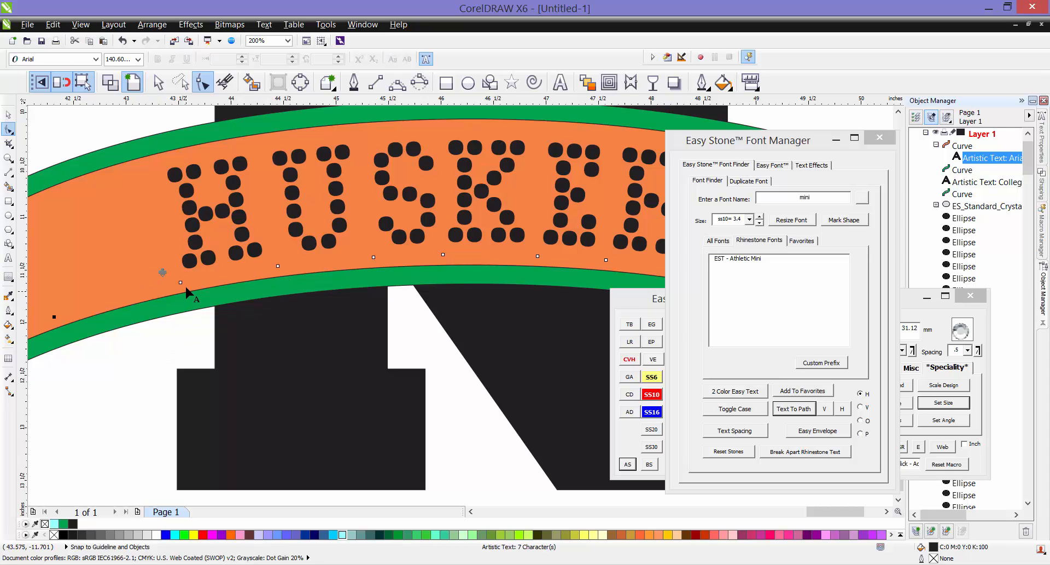
{"action": "left_click_drag", "start_coordinate": [181, 282], "coordinate": [189, 282]}
{"action": "scroll", "coordinate": [162, 276], "scroll_direction": "down", "scroll_amount": 2}
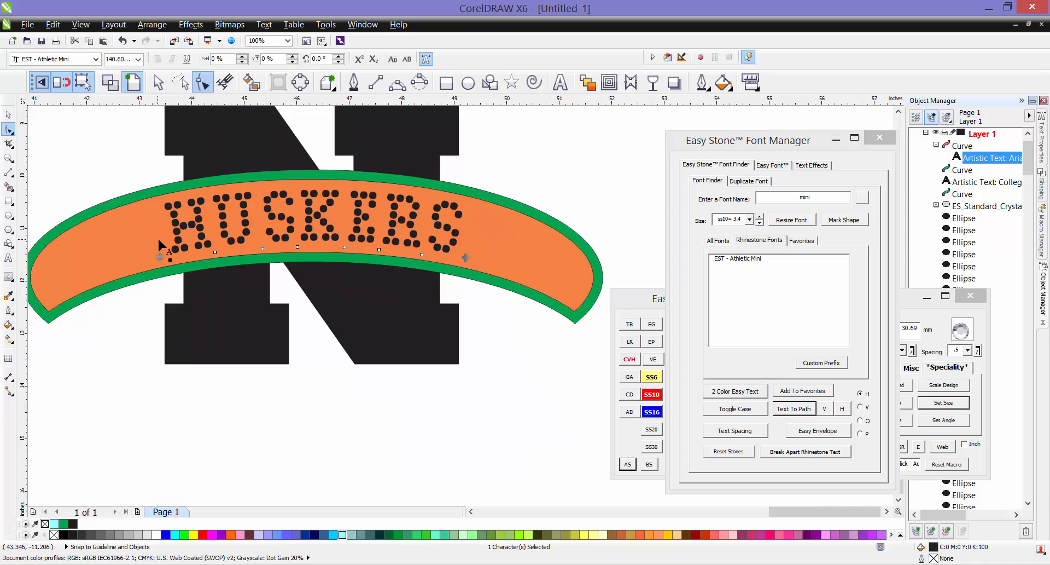
Fine-tune the gaps between the H, U and first S of HUSKERS, return to the Pick tool and deselect the text
{"action": "scroll", "coordinate": [173, 207], "scroll_direction": "up", "scroll_amount": 1}
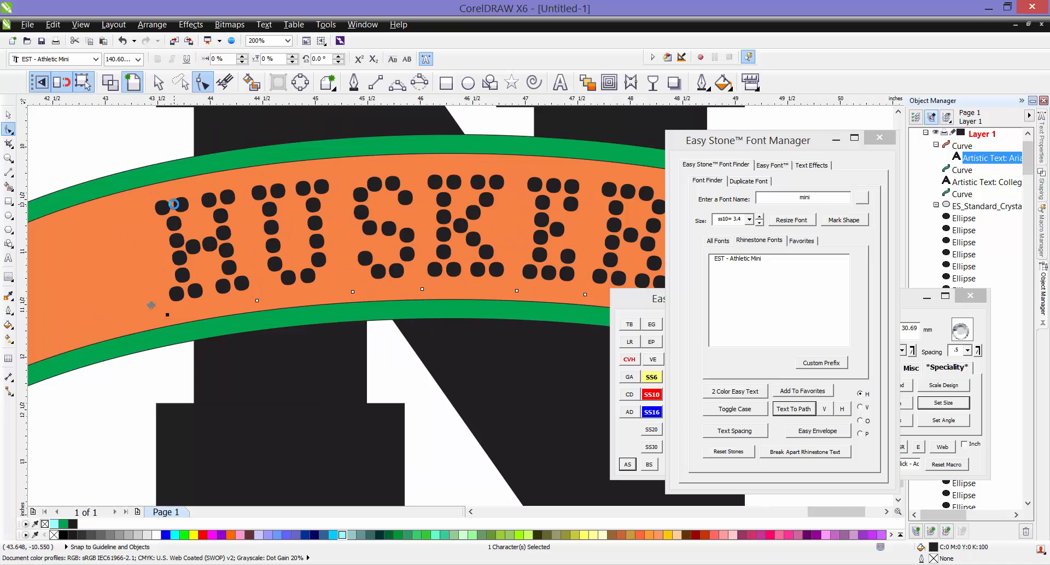
{"action": "left_click_drag", "start_coordinate": [353, 292], "coordinate": [350, 292]}
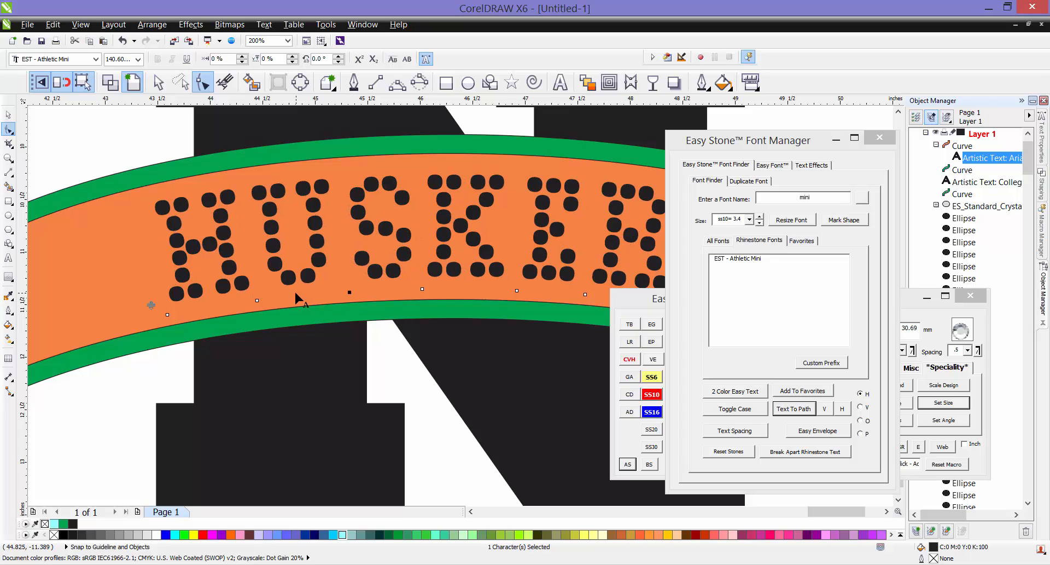
{"action": "left_click_drag", "start_coordinate": [259, 298], "coordinate": [262, 298]}
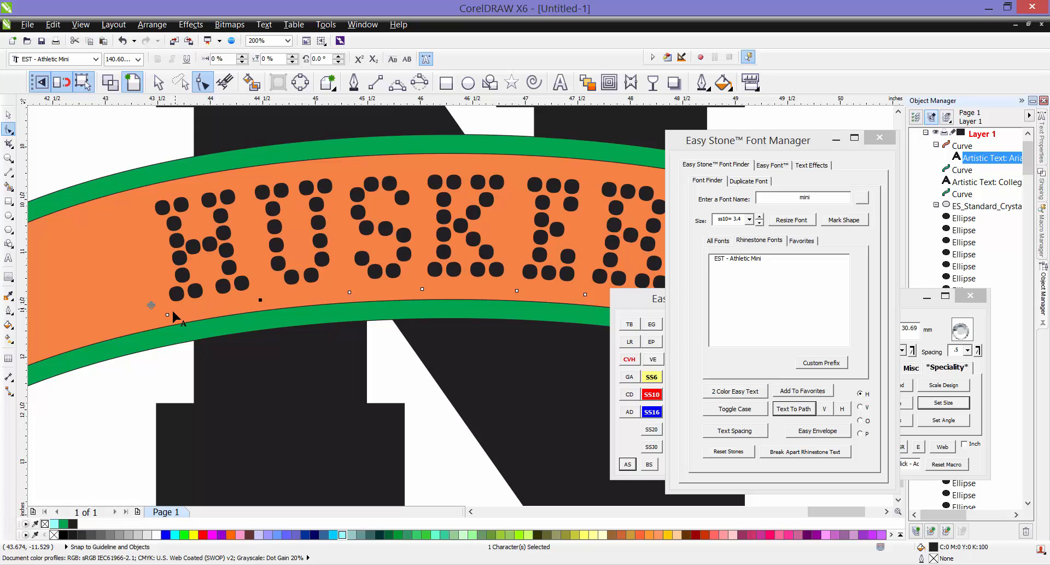
{"action": "left_click_drag", "start_coordinate": [167, 315], "coordinate": [170, 315]}
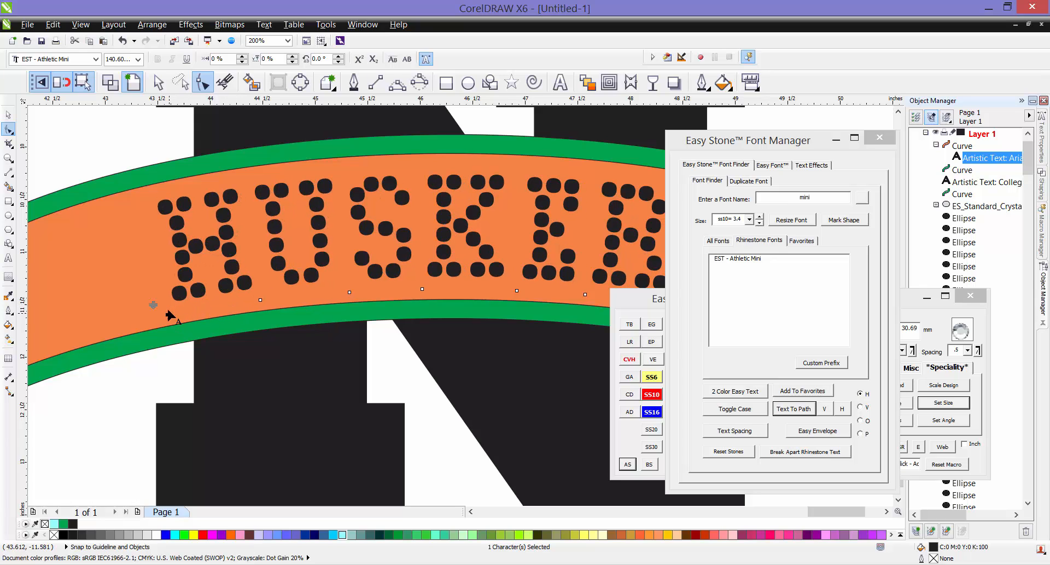
{"action": "scroll", "coordinate": [233, 232], "scroll_direction": "down", "scroll_amount": 2}
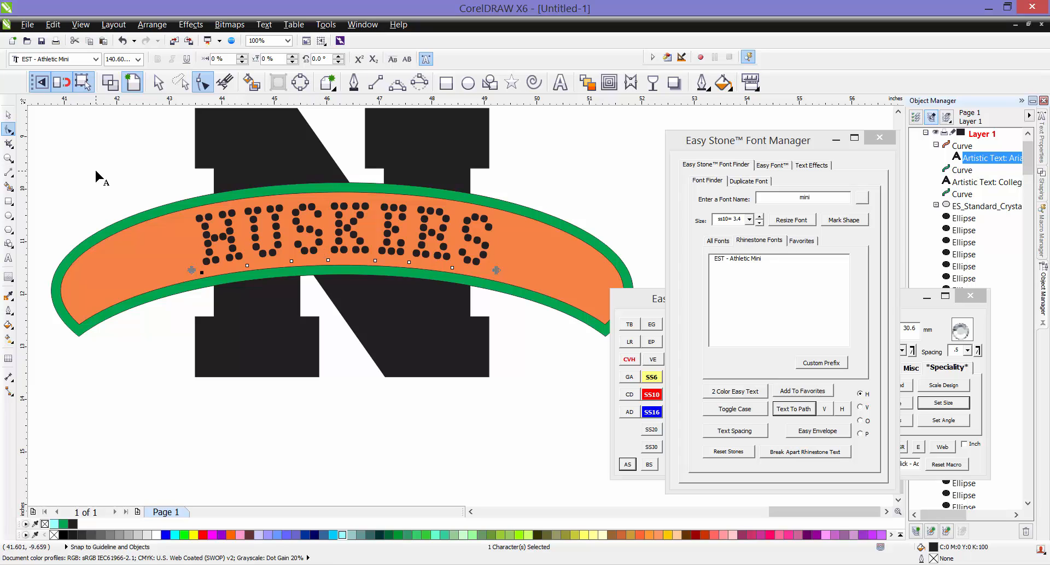
{"action": "left_click", "coordinate": [8, 114]}
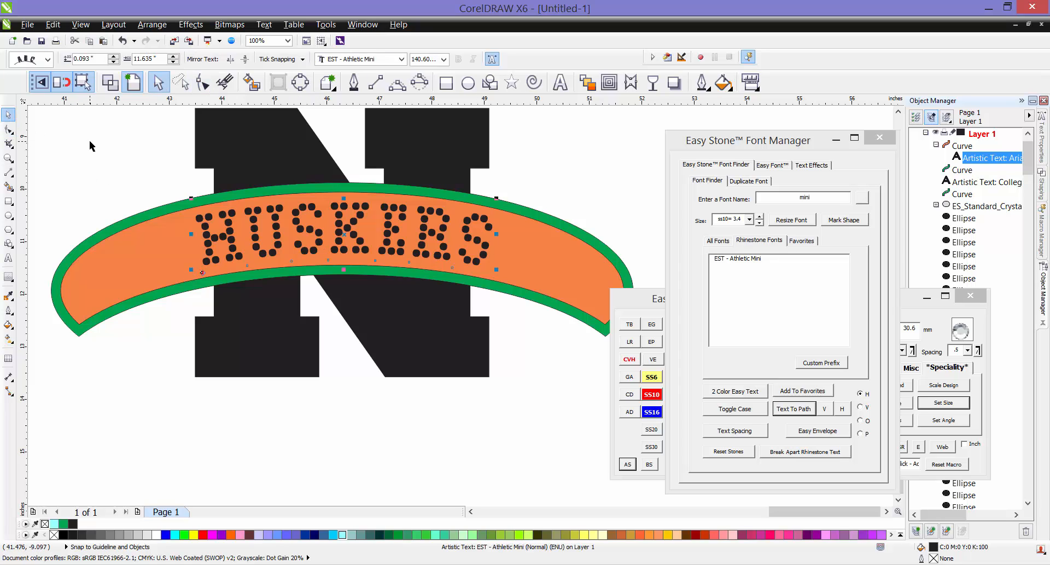
{"action": "left_click", "coordinate": [91, 145]}
Reposition the HUSKERS text in the band with about 0.088 inch path distance and 11.601 inch offset
{"action": "left_click", "coordinate": [205, 233]}
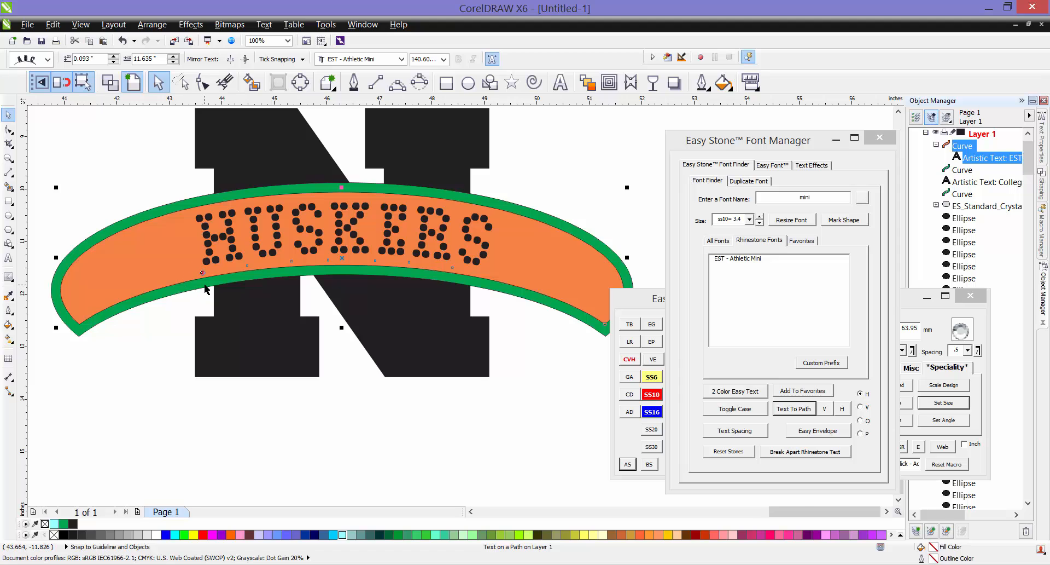
{"action": "scroll", "coordinate": [202, 263], "scroll_direction": "up", "scroll_amount": 4}
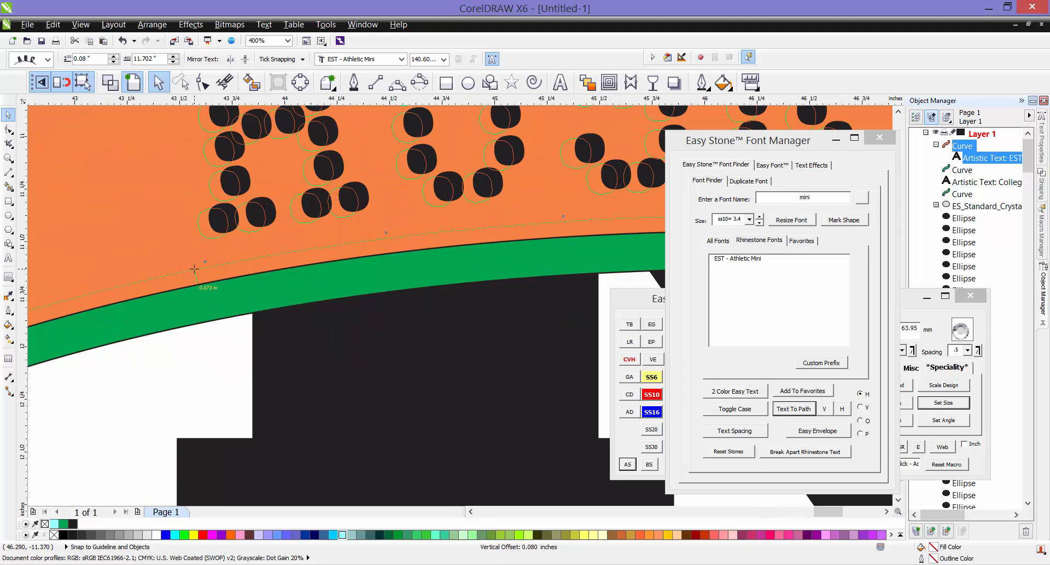
{"action": "scroll", "coordinate": [195, 255], "scroll_direction": "down", "scroll_amount": 4}
{"action": "scroll", "coordinate": [195, 255], "scroll_direction": "down", "scroll_amount": 4}
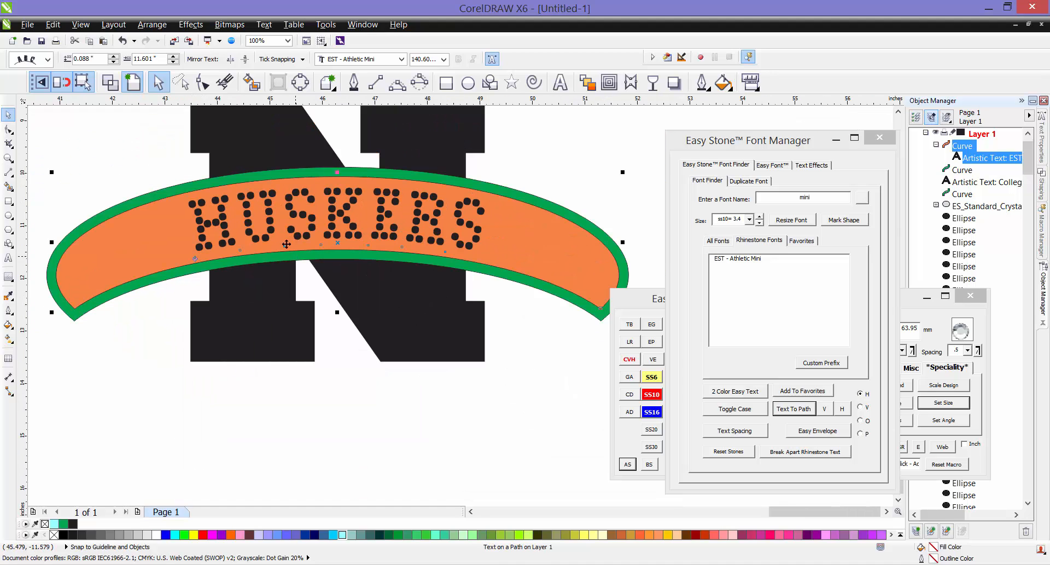
{"action": "left_click", "coordinate": [196, 260]}
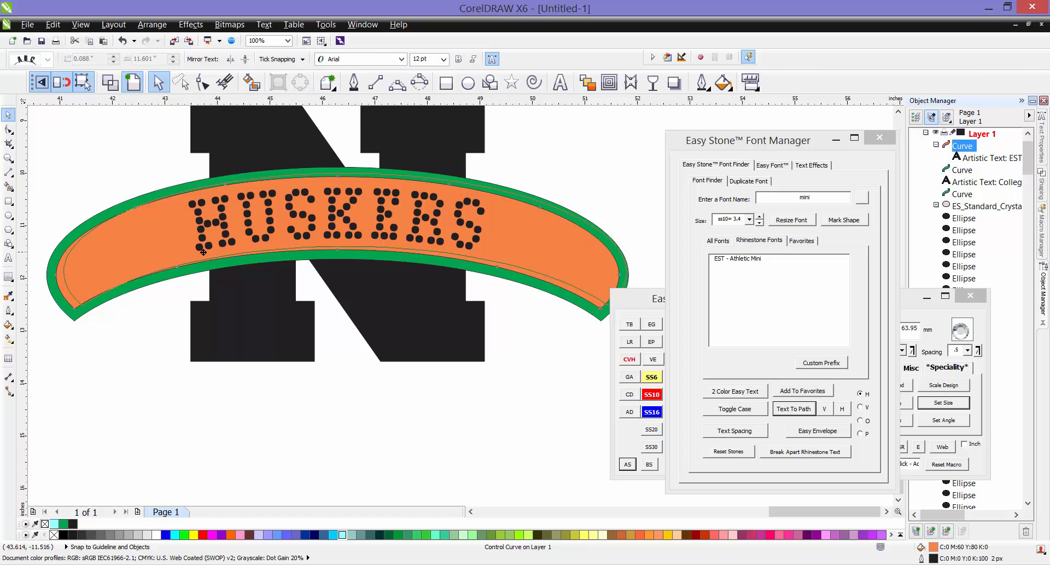
{"action": "left_click_drag", "start_coordinate": [194, 255], "coordinate": [196, 260]}
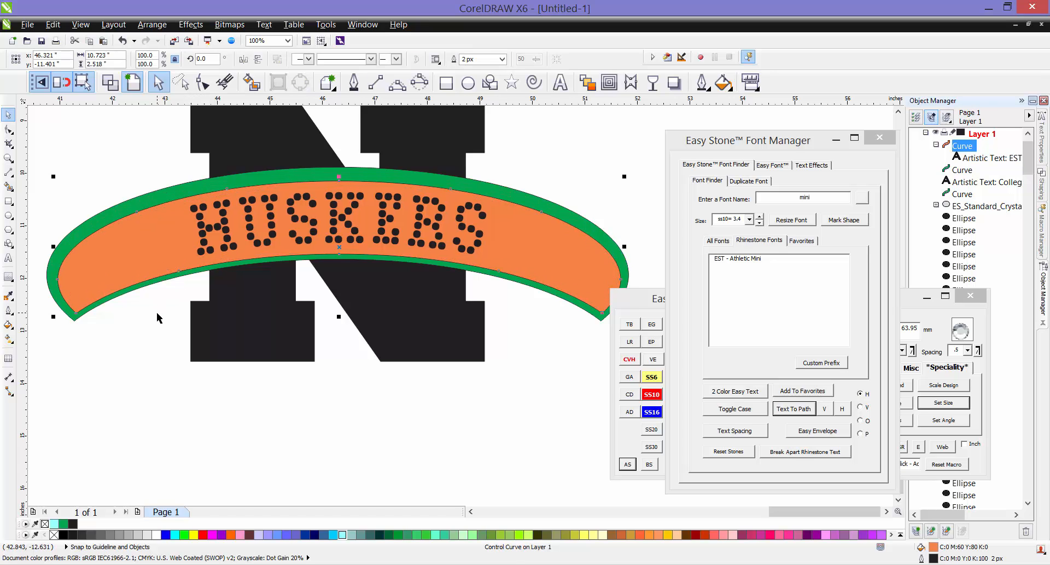
{"action": "key", "text": "z"}
{"action": "key", "text": "ctrl+z"}
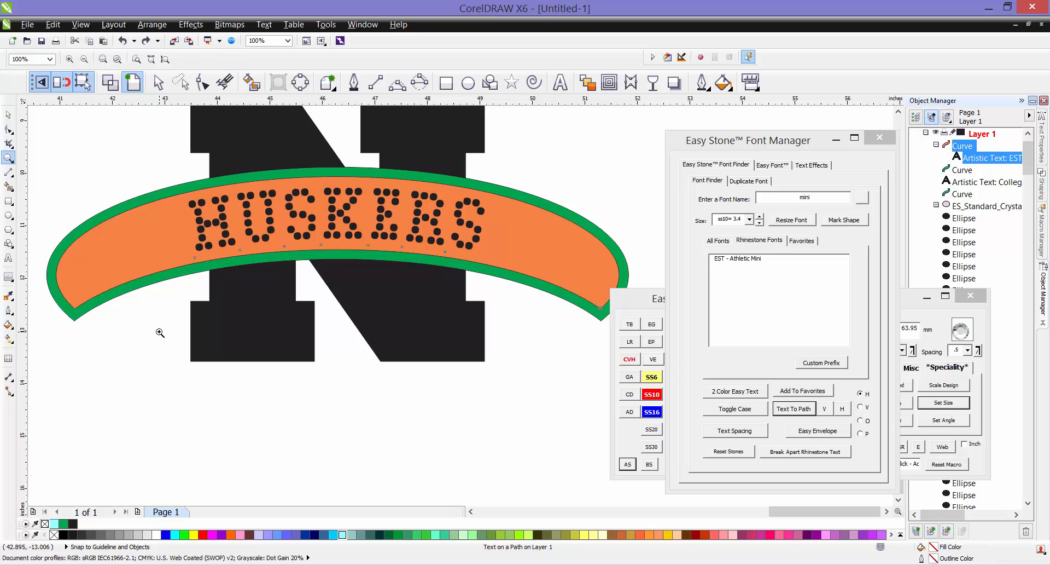
{"action": "left_click", "coordinate": [159, 332]}
{"action": "left_click_drag", "start_coordinate": [196, 246], "coordinate": [155, 279]}
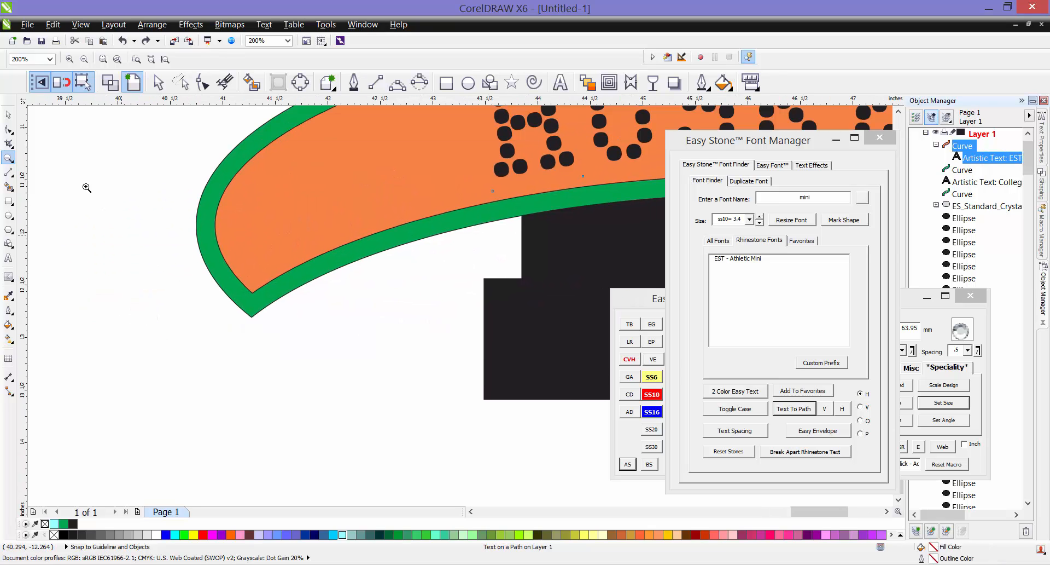
{"action": "left_click", "coordinate": [8, 115]}
Raise and recenter the HUSKERS text in the band with about 0.117 inch path distance and 11.561 inch offset
{"action": "scroll", "coordinate": [117, 205], "scroll_direction": "down", "scroll_amount": 1}
{"action": "left_click", "coordinate": [190, 283]}
{"action": "scroll", "coordinate": [287, 164], "scroll_direction": "up", "scroll_amount": 1}
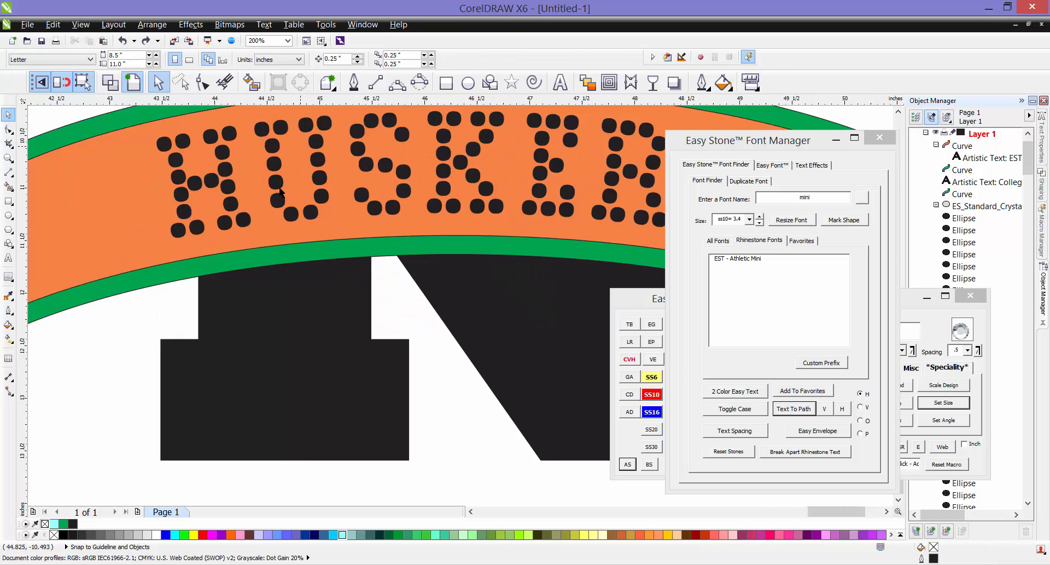
{"action": "scroll", "coordinate": [293, 186], "scroll_direction": "down", "scroll_amount": 1}
{"action": "scroll", "coordinate": [300, 208], "scroll_direction": "up", "scroll_amount": 1}
{"action": "left_click", "coordinate": [310, 205]}
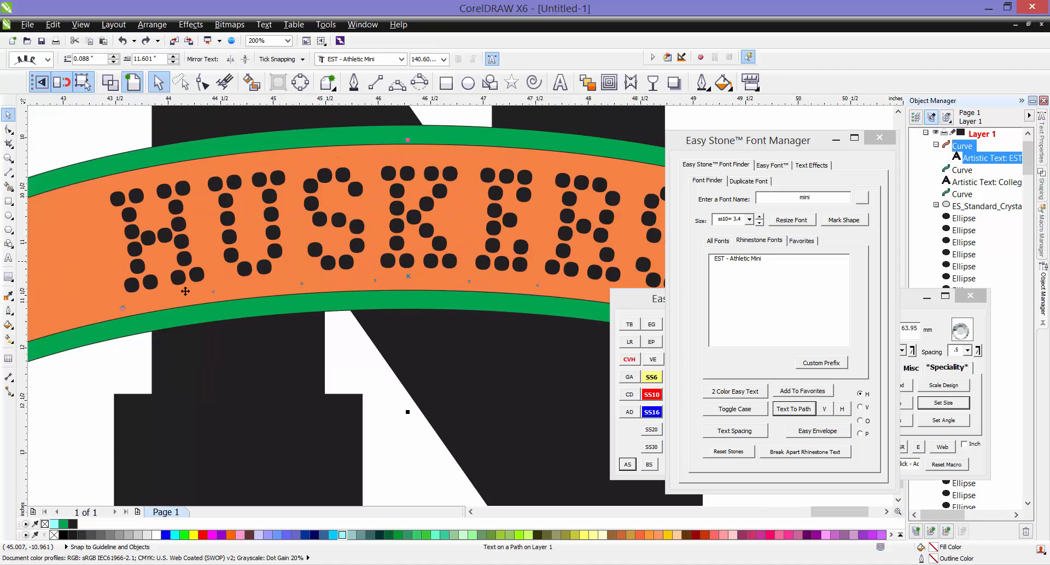
{"action": "left_click_drag", "start_coordinate": [122, 308], "coordinate": [125, 300]}
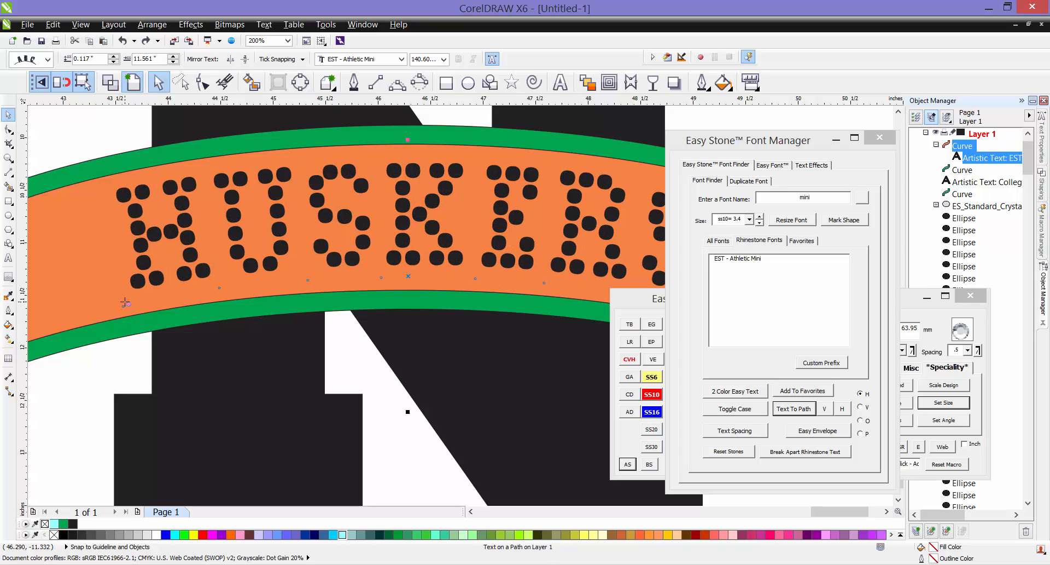
{"action": "scroll", "coordinate": [126, 294], "scroll_direction": "up", "scroll_amount": 2}
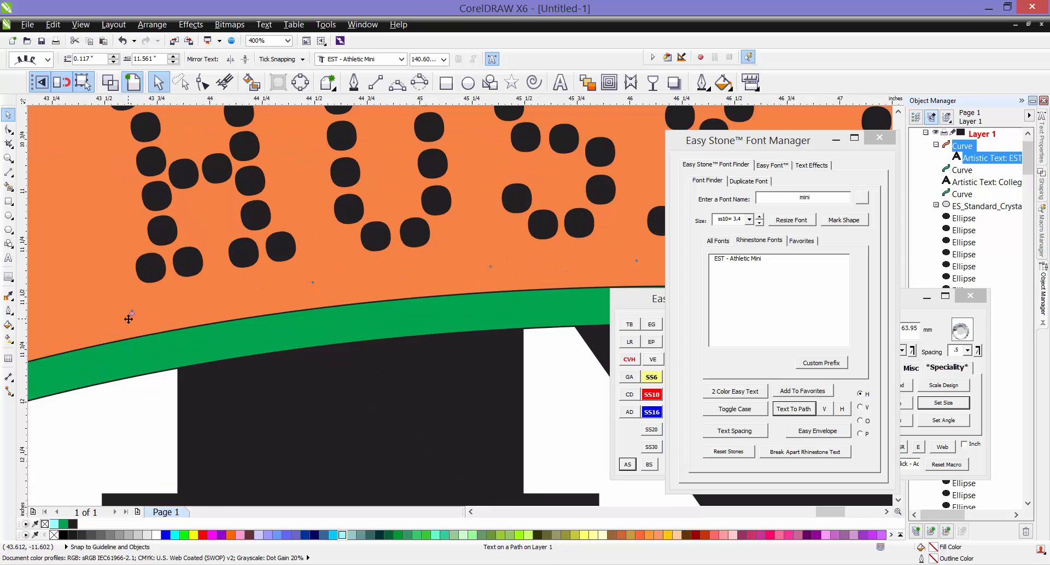
{"action": "scroll", "coordinate": [129, 319], "scroll_direction": "up", "scroll_amount": 1}
{"action": "left_click", "coordinate": [133, 305]}
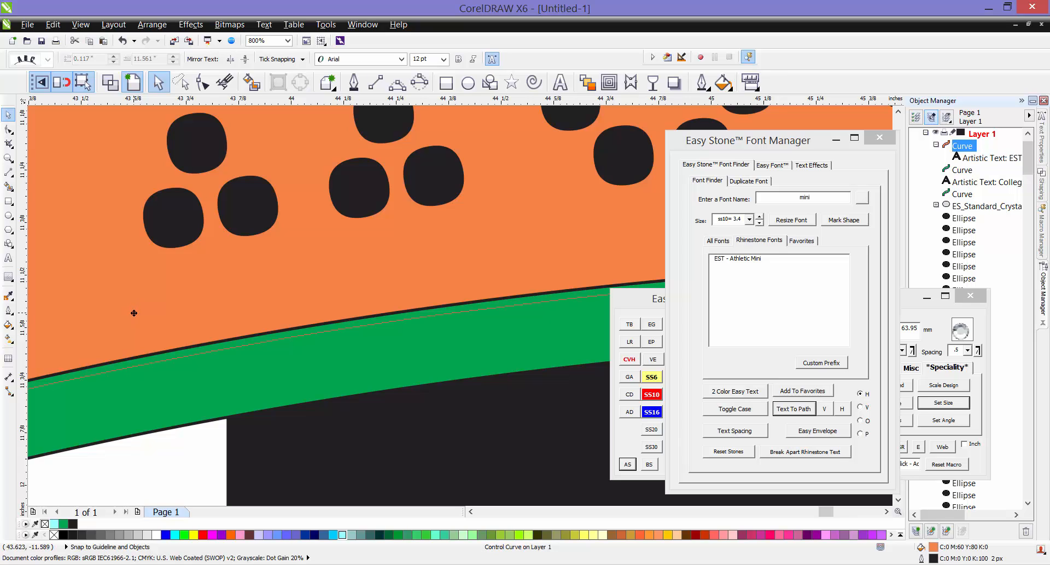
{"action": "left_click_drag", "start_coordinate": [134, 315], "coordinate": [134, 315]}
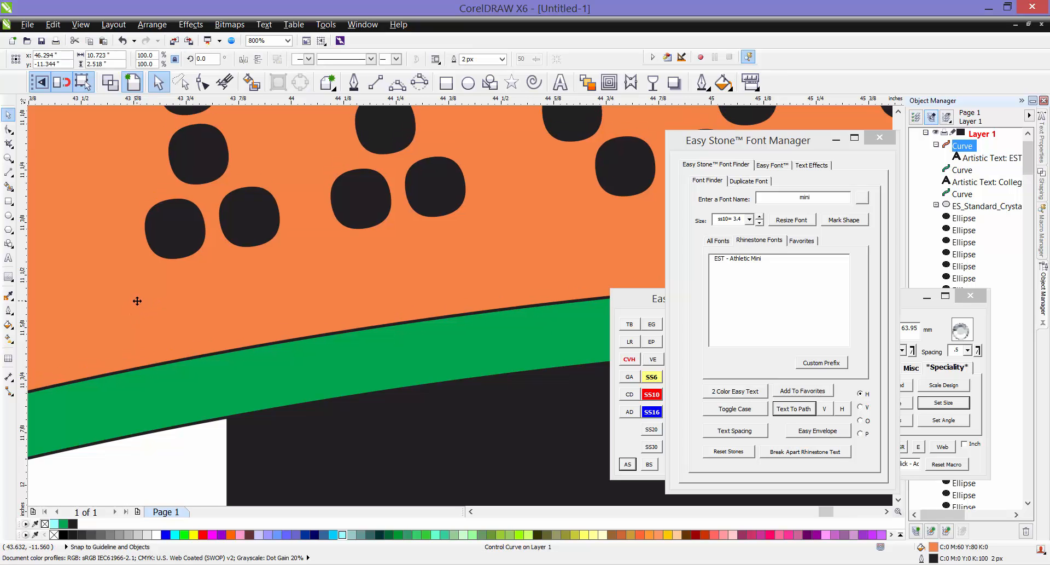
{"action": "key", "text": "ctrl+z"}
Lower and recenter the HUSKERS text in the band with about 0.091 inch path distance and 11.648 inch offset
{"action": "left_click", "coordinate": [184, 207]}
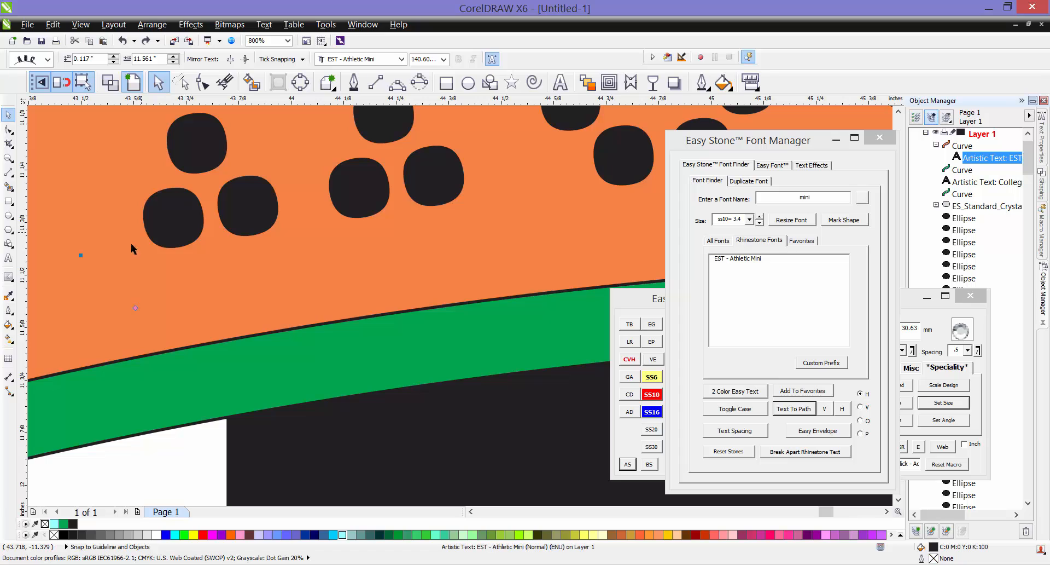
{"action": "left_click_drag", "start_coordinate": [133, 309], "coordinate": [136, 318]}
{"action": "scroll", "coordinate": [150, 268], "scroll_direction": "down", "scroll_amount": 3}
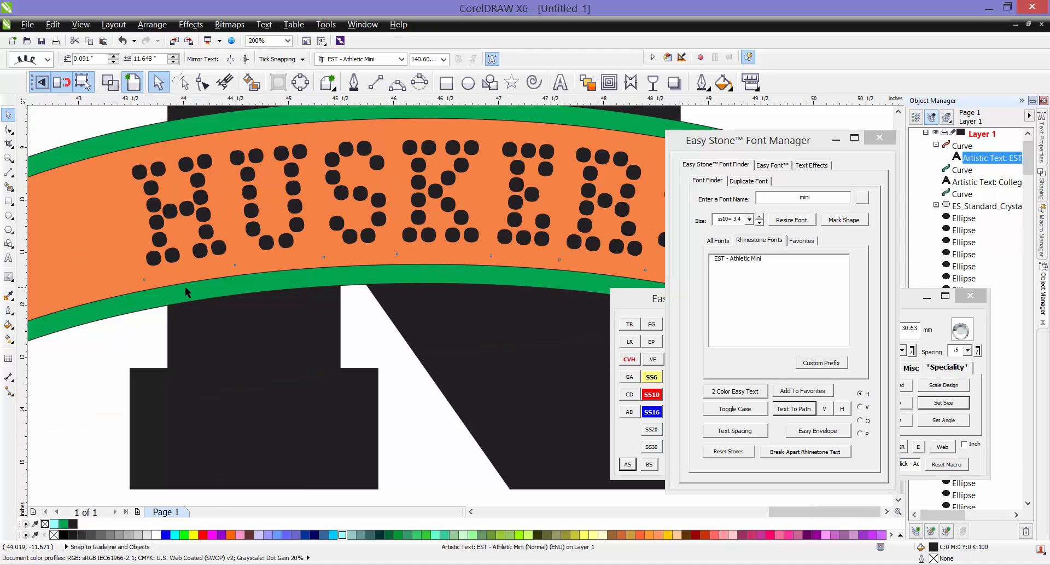
Resize the arched HUSKERS text into ss10 (3.4 mm) circular stones with Resize Font and deselect it
{"action": "key", "text": "z"}
{"action": "left_click", "coordinate": [129, 343]}
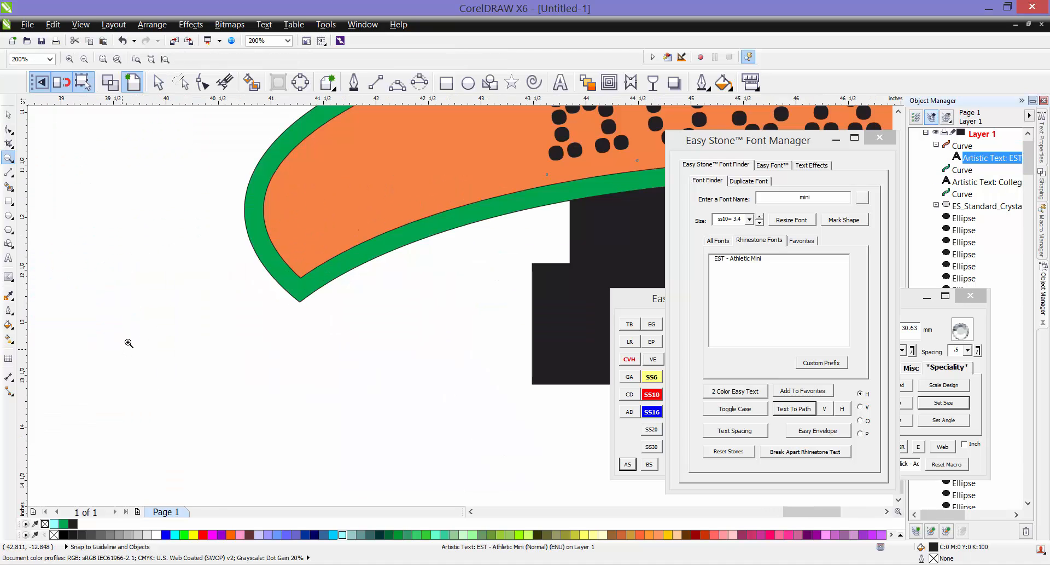
{"action": "left_click", "coordinate": [8, 115]}
{"action": "scroll", "coordinate": [114, 259], "scroll_direction": "down", "scroll_amount": 1}
{"action": "scroll", "coordinate": [346, 181], "scroll_direction": "down", "scroll_amount": 1}
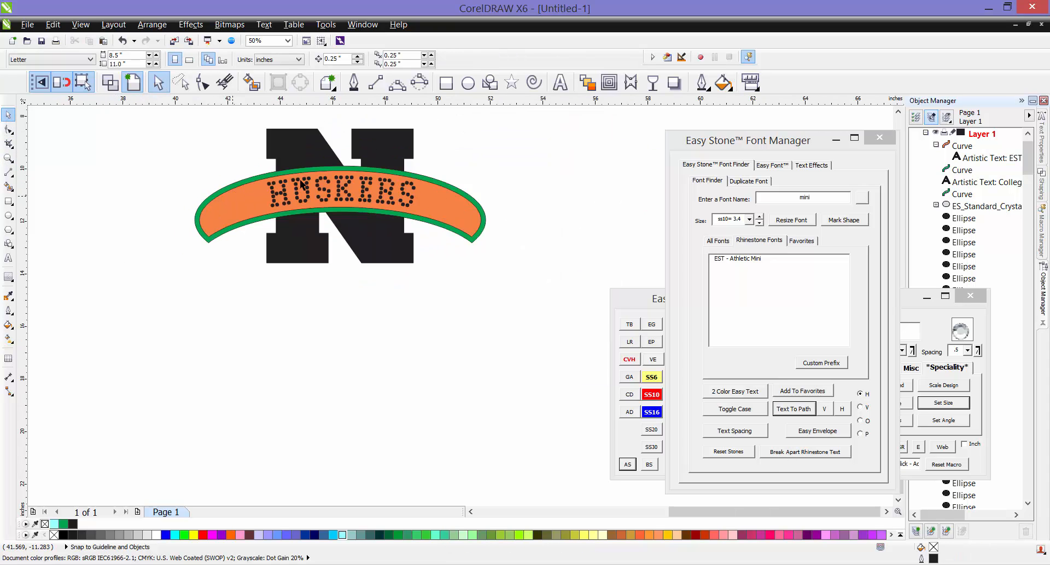
{"action": "scroll", "coordinate": [356, 192], "scroll_direction": "up", "scroll_amount": 1}
{"action": "left_click", "coordinate": [335, 198]}
{"action": "left_click", "coordinate": [335, 198]}
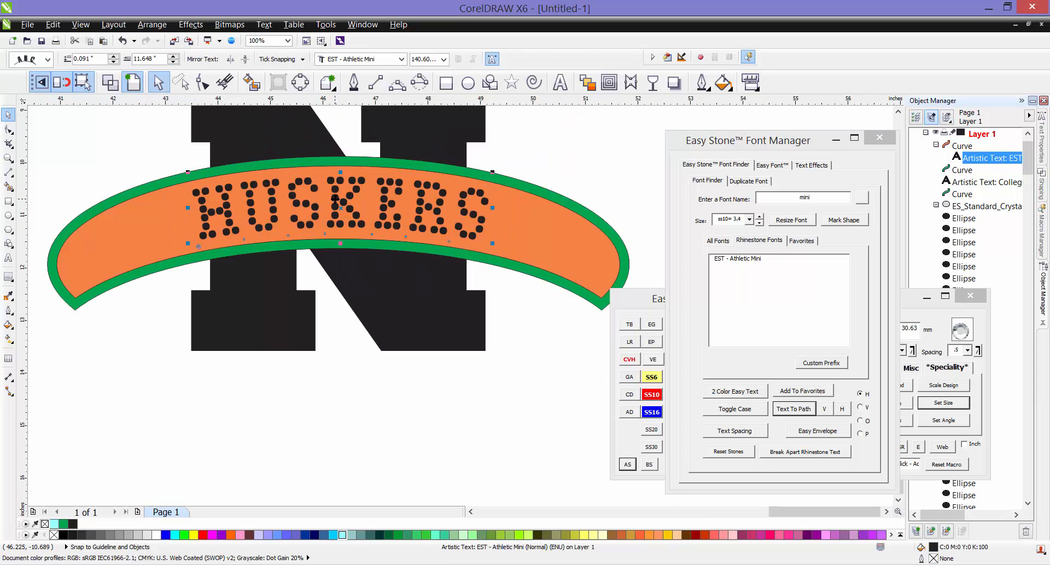
{"action": "left_click", "coordinate": [785, 220]}
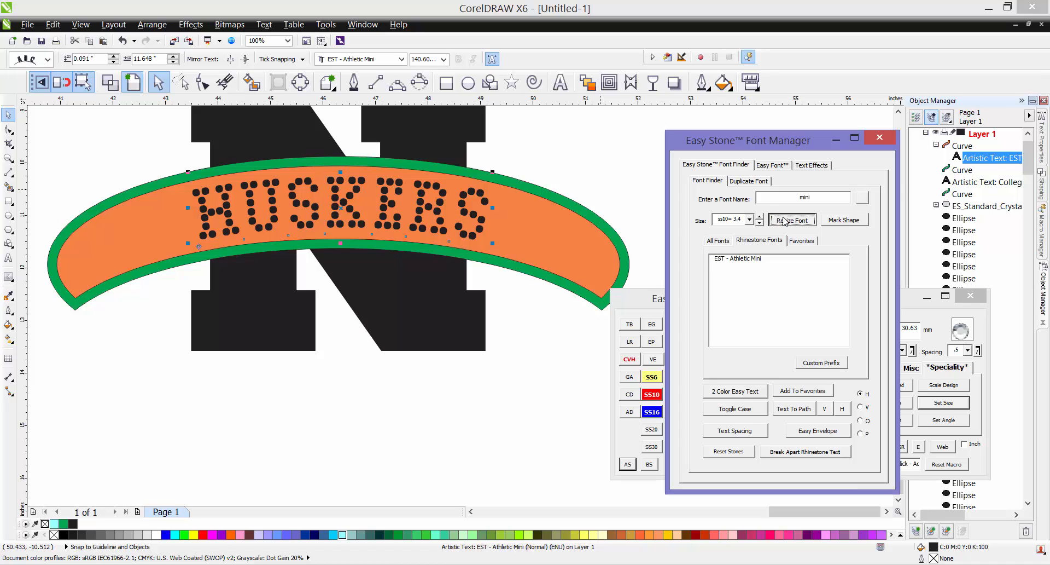
{"action": "left_click", "coordinate": [546, 159]}
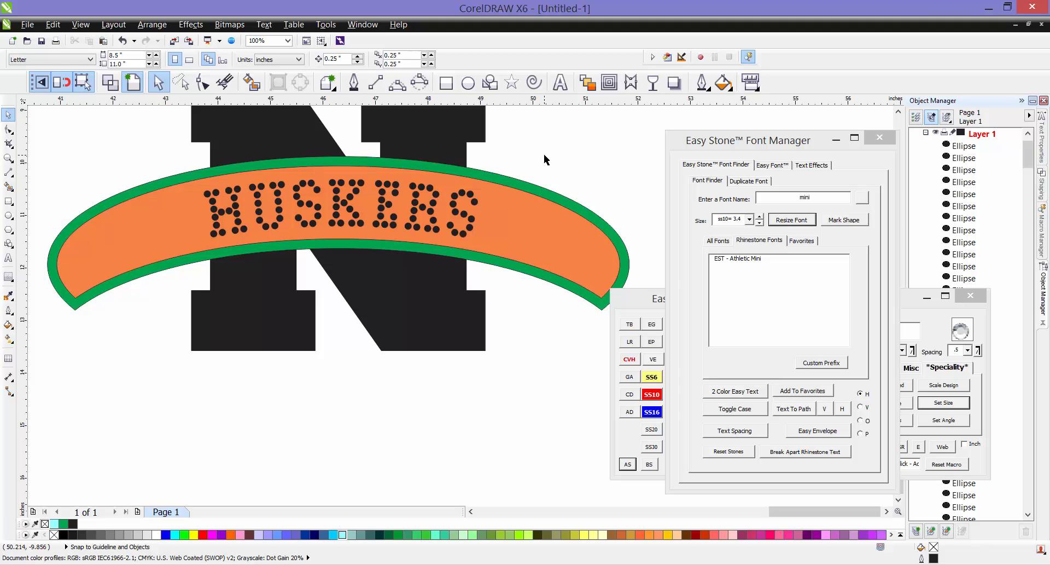
{"action": "left_click", "coordinate": [503, 211]}
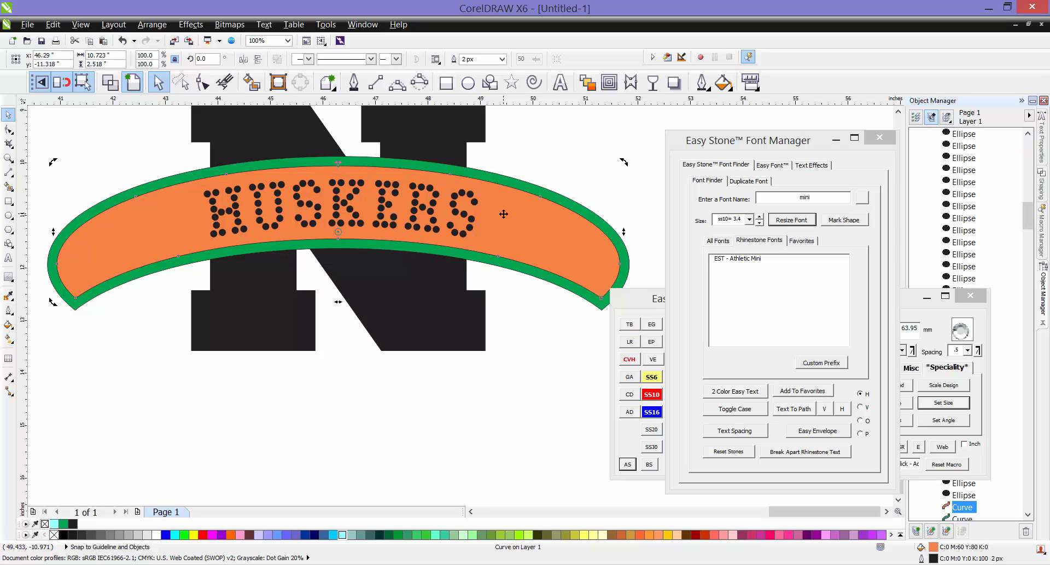
{"action": "left_click", "coordinate": [532, 210]}
{"action": "left_click", "coordinate": [529, 217]}
{"action": "left_click_drag", "start_coordinate": [523, 220], "coordinate": [466, 286]}
{"action": "key", "text": "ctrl+z"}
Add ss10 Crystal stones with 0.5 spacing along the outline of the orange inner band using the Easy Stone macro
{"action": "left_click", "coordinate": [633, 285]}
{"action": "left_click", "coordinate": [632, 299]}
{"action": "left_click", "coordinate": [584, 161]}
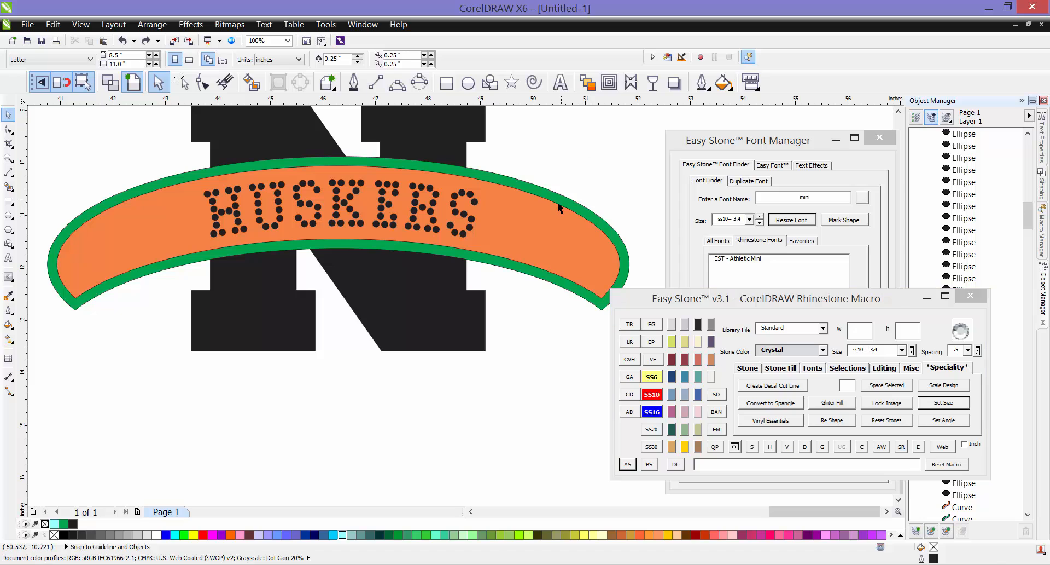
{"action": "left_click", "coordinate": [556, 210]}
{"action": "left_click", "coordinate": [627, 464]}
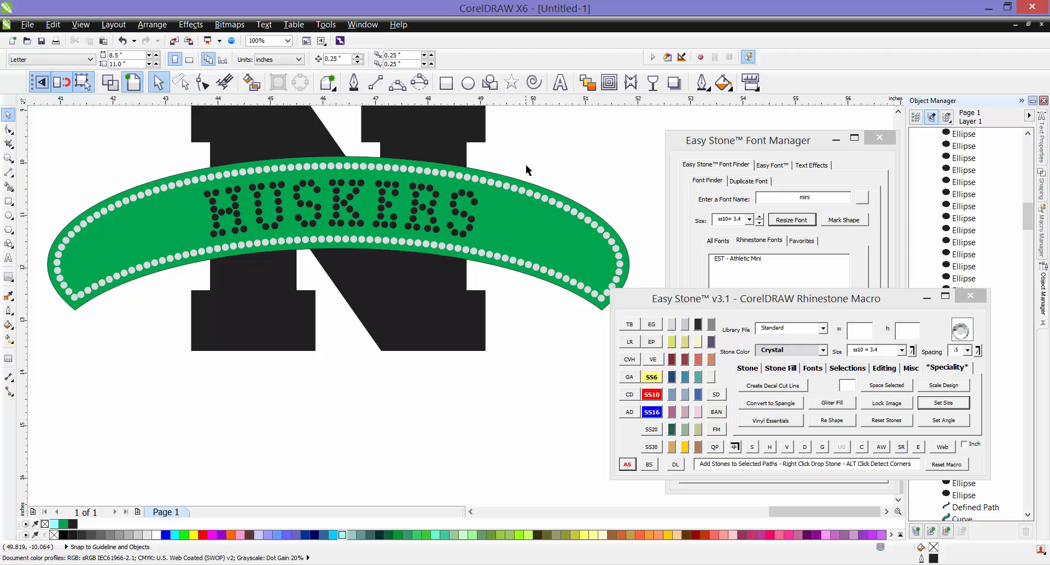
Select the green band, its stone outline and the HUSKERS stones, move them down the N to about -11.457 inch vertically, and deselect
{"action": "left_click", "coordinate": [555, 193]}
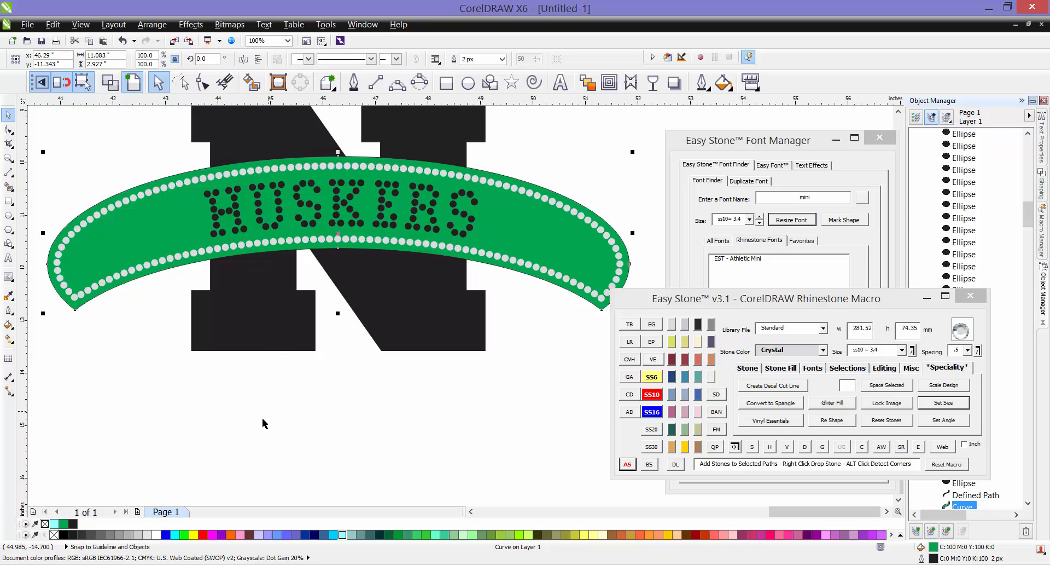
{"action": "scroll", "coordinate": [261, 431], "scroll_direction": "down", "scroll_amount": 1}
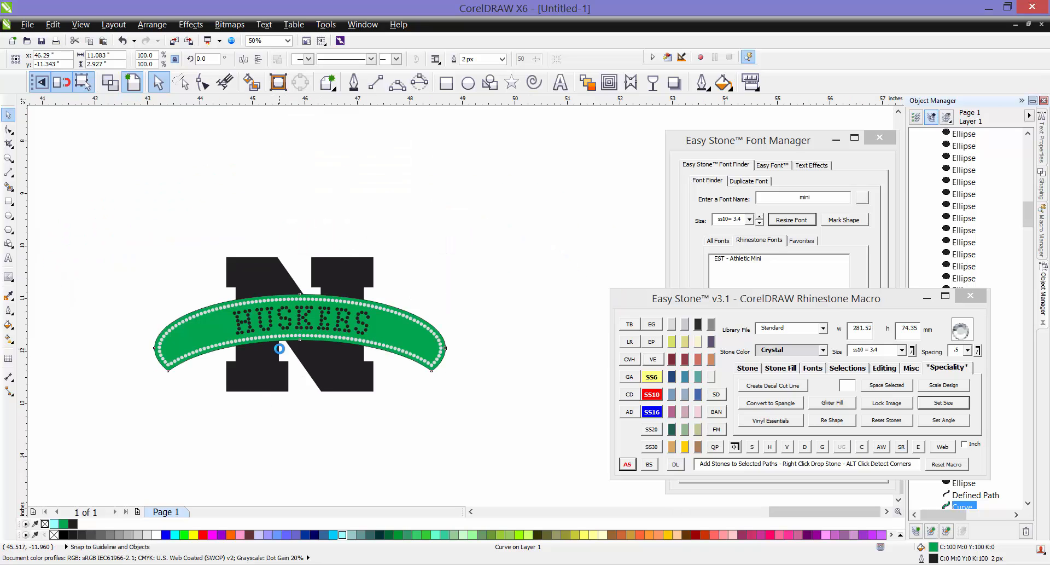
{"action": "scroll", "coordinate": [277, 350], "scroll_direction": "up", "scroll_amount": 1}
{"action": "scroll", "coordinate": [218, 347], "scroll_direction": "down", "scroll_amount": 1}
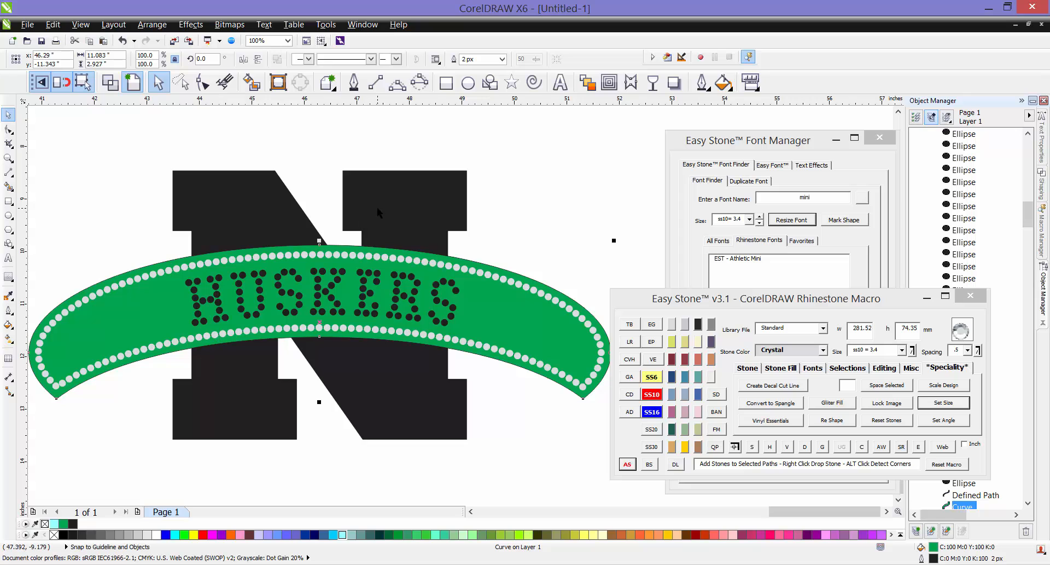
{"action": "scroll", "coordinate": [376, 207], "scroll_direction": "down", "scroll_amount": 2}
{"action": "left_click_drag", "start_coordinate": [180, 312], "coordinate": [537, 227]}
{"action": "scroll", "coordinate": [382, 229], "scroll_direction": "up", "scroll_amount": 2}
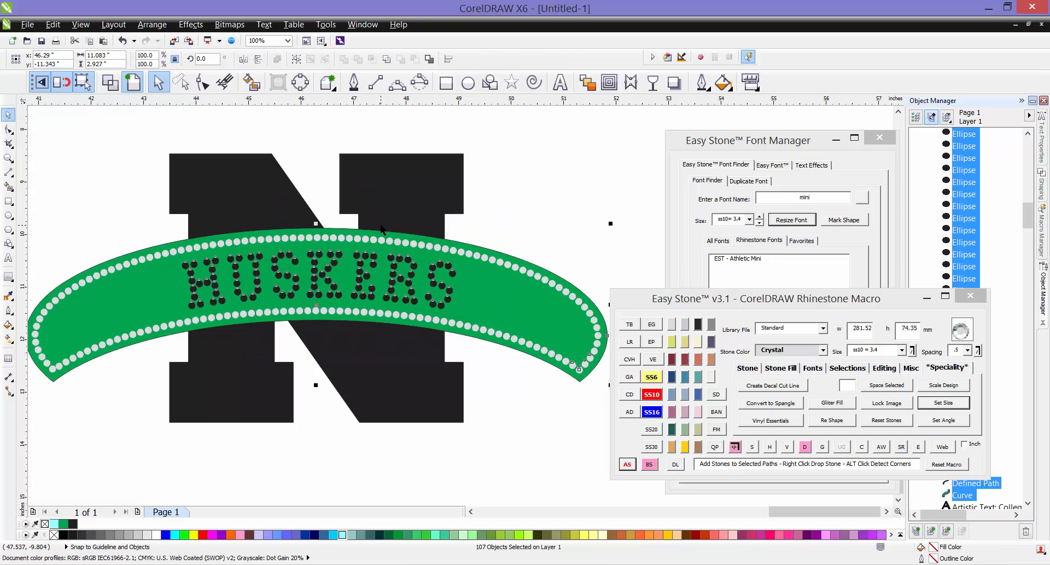
{"action": "scroll", "coordinate": [453, 253], "scroll_direction": "up", "scroll_amount": 2}
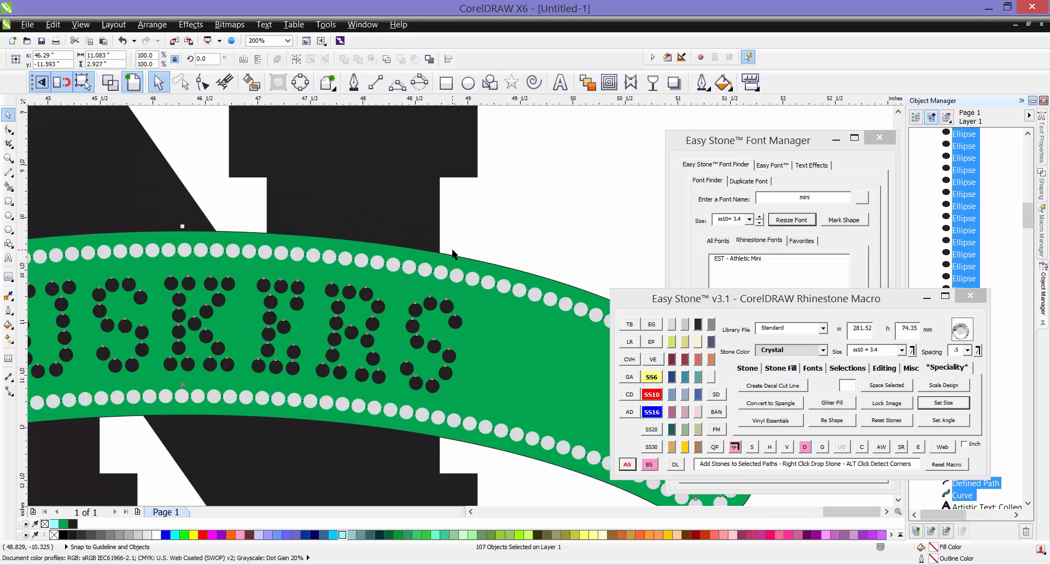
{"action": "left_click_drag", "start_coordinate": [453, 253], "coordinate": [453, 223]}
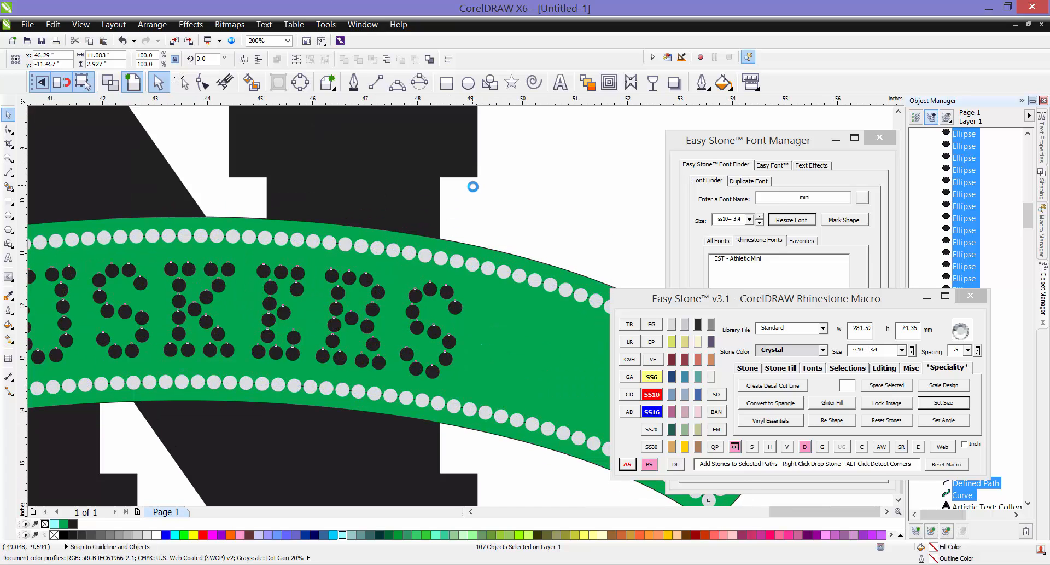
{"action": "scroll", "coordinate": [473, 186], "scroll_direction": "down", "scroll_amount": 2}
{"action": "left_click", "coordinate": [538, 192]}
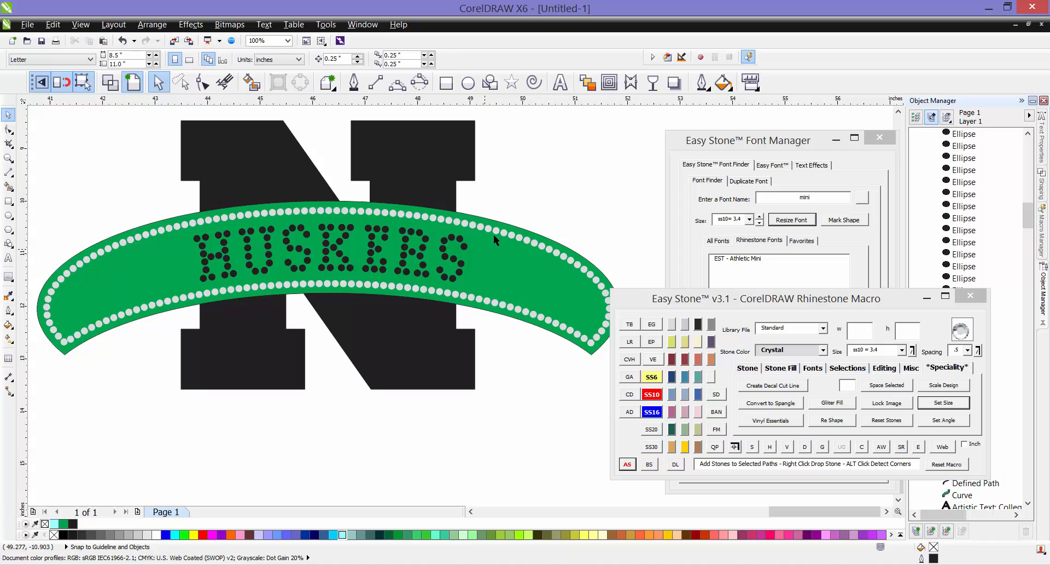
{"action": "left_click", "coordinate": [502, 225]}
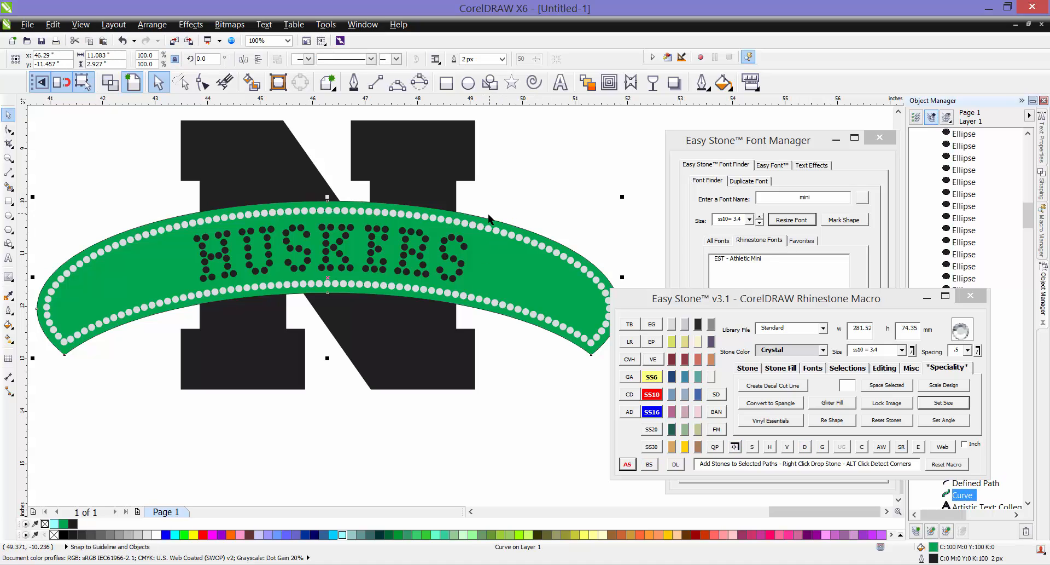
{"action": "left_click", "coordinate": [419, 163], "text": "shift"}
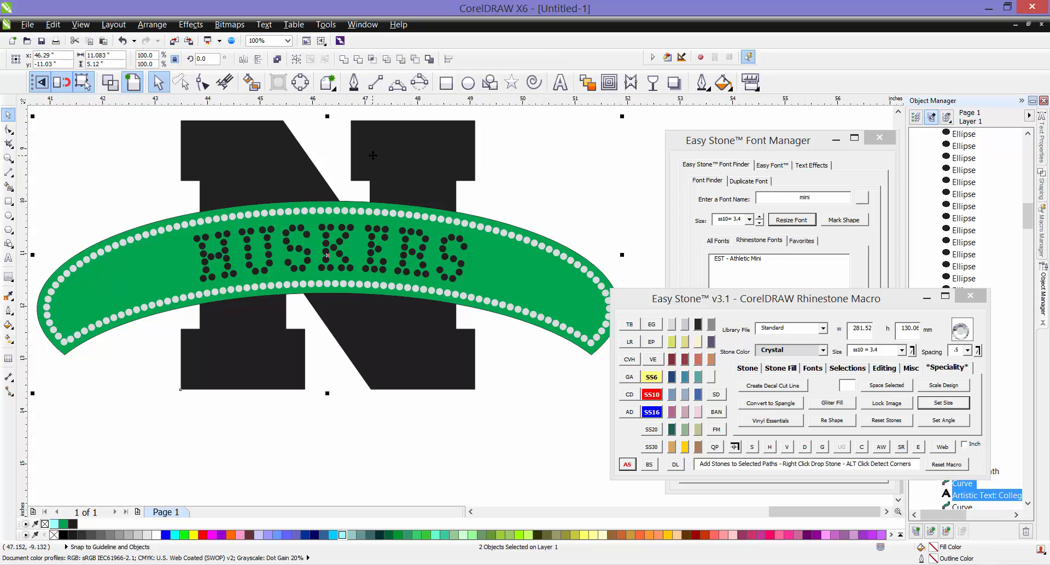
{"action": "left_click_drag", "start_coordinate": [442, 140], "coordinate": [443, 141]}
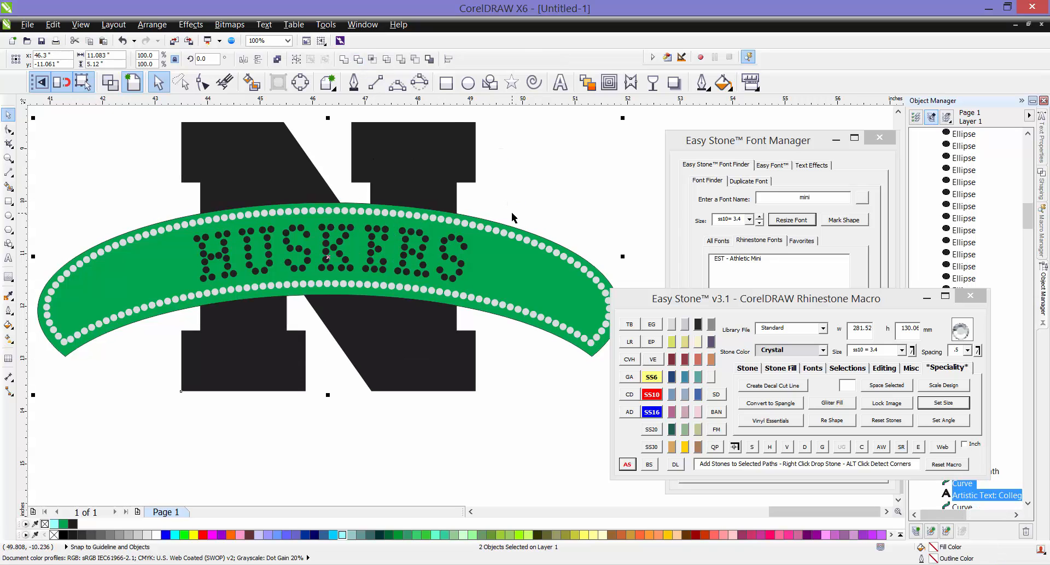
{"action": "left_click", "coordinate": [553, 191]}
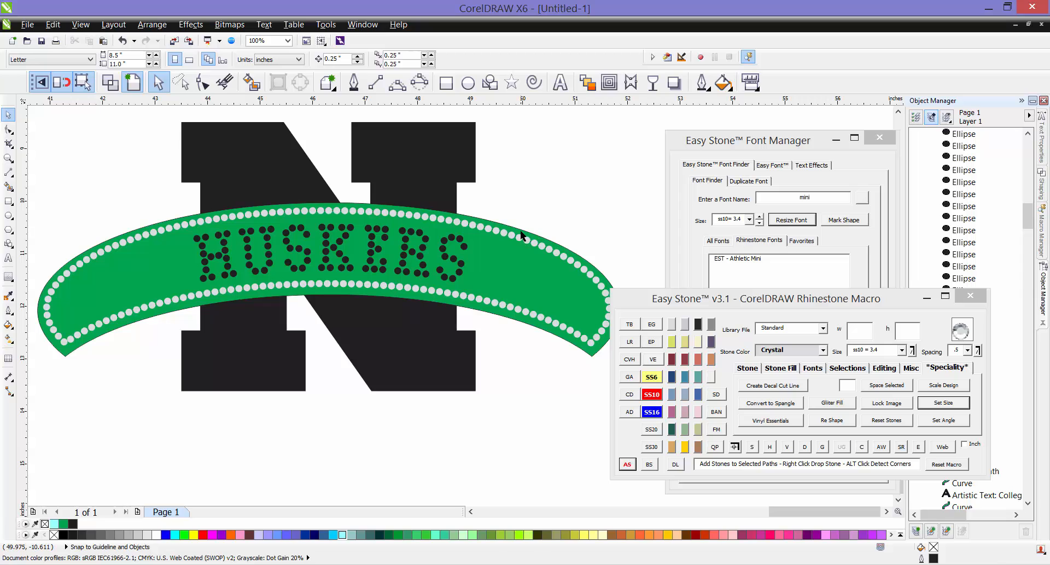
Try to trim the green band's shape out of the N and delete the green band
{"action": "left_click", "coordinate": [522, 235]}
{"action": "left_click", "coordinate": [439, 161], "text": "shift"}
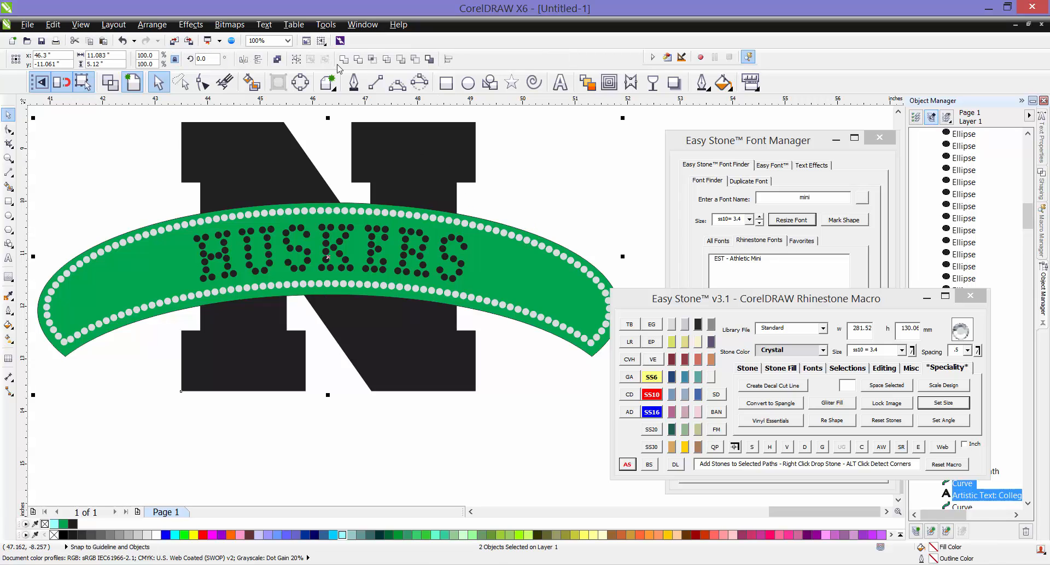
{"action": "left_click", "coordinate": [358, 60]}
{"action": "left_click", "coordinate": [541, 191]}
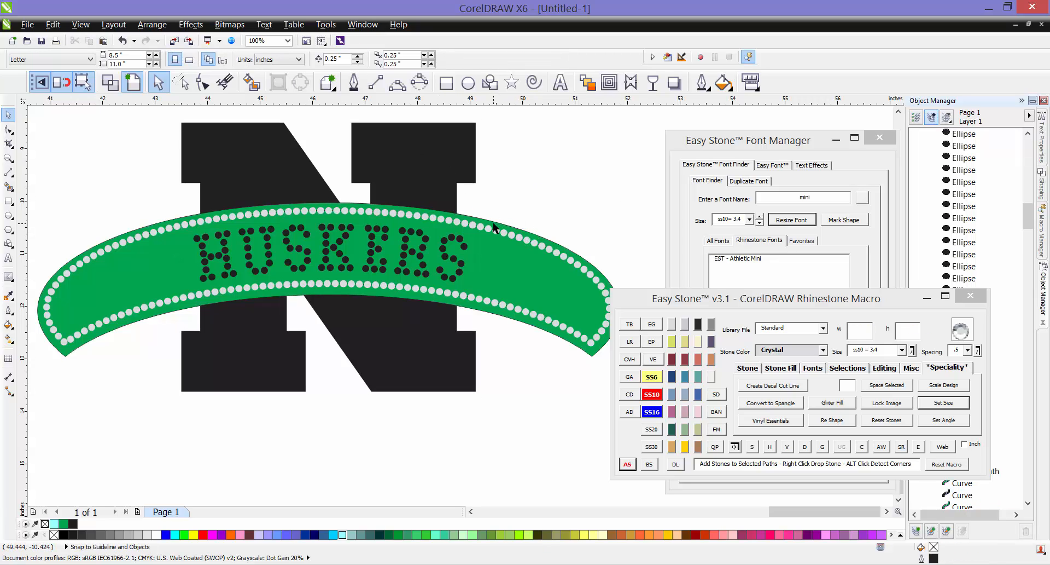
{"action": "left_click", "coordinate": [493, 226]}
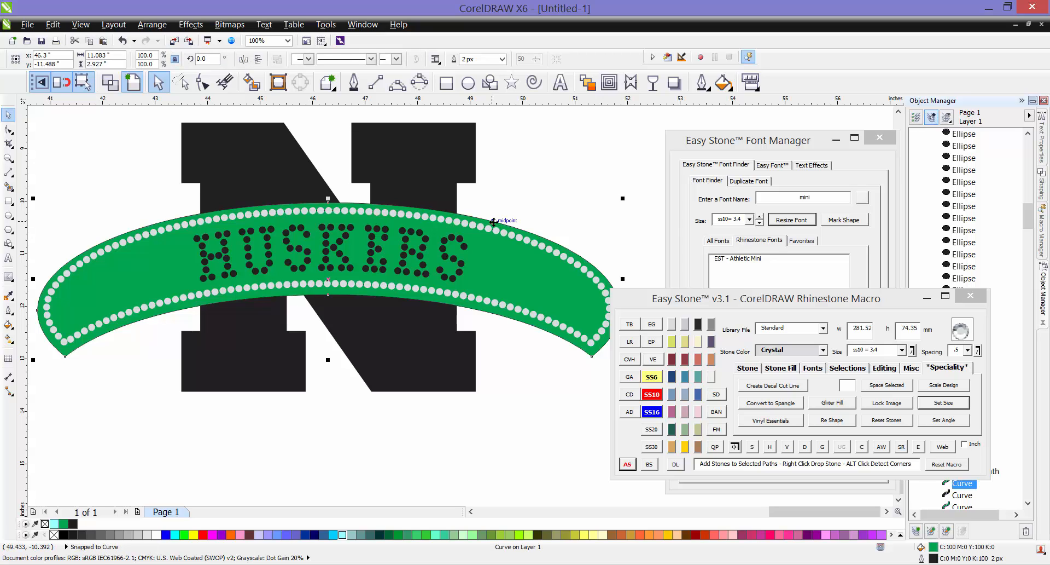
{"action": "key", "text": "Delete"}
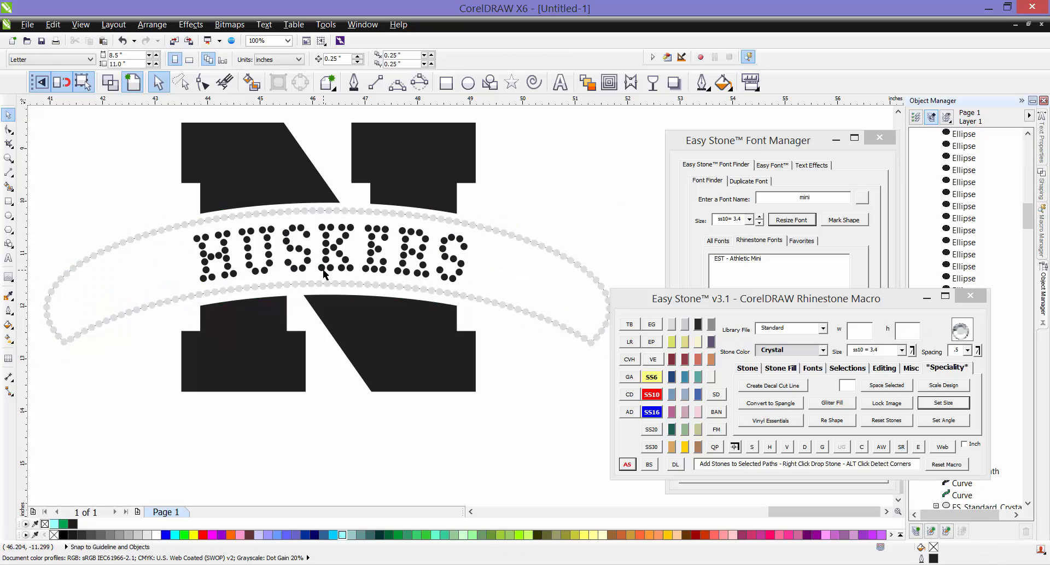
Undo the green band's deletion, the trim and the small shift of the band and N, and deselect them
{"action": "key", "text": "ctrl+z"}
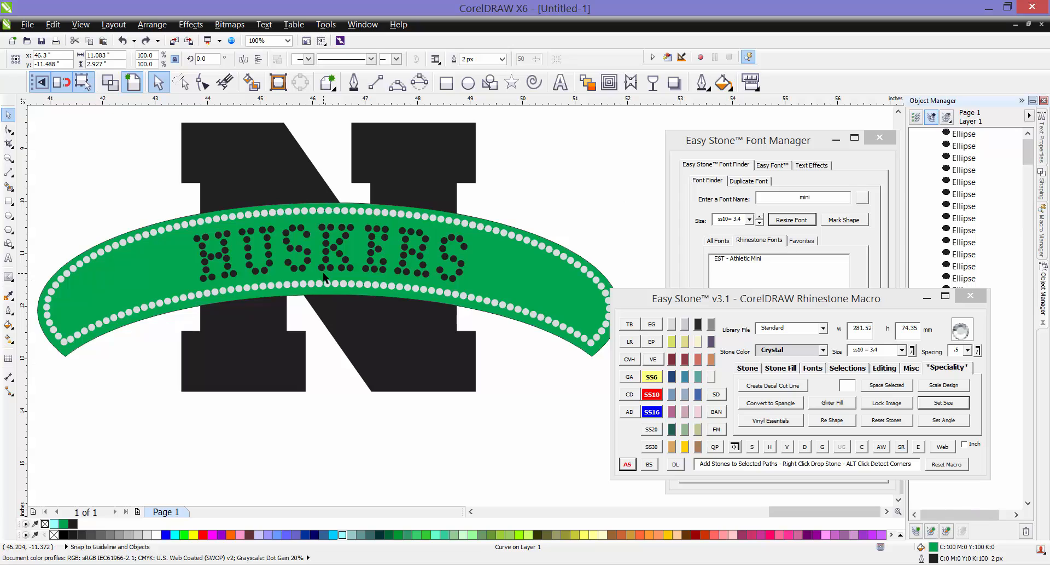
{"action": "left_click", "coordinate": [491, 189]}
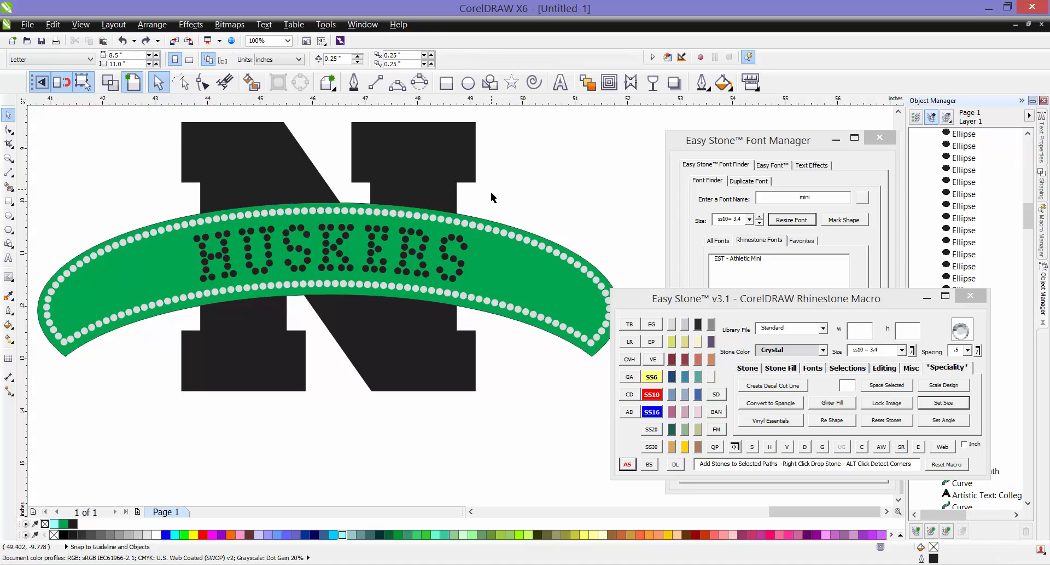
{"action": "left_click", "coordinate": [450, 249]}
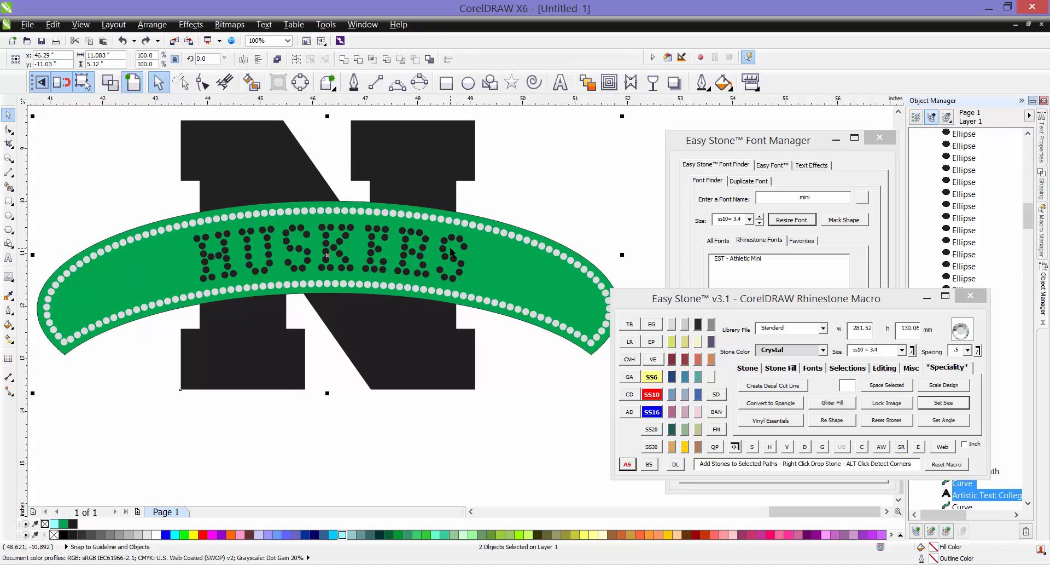
{"action": "left_click", "coordinate": [497, 202]}
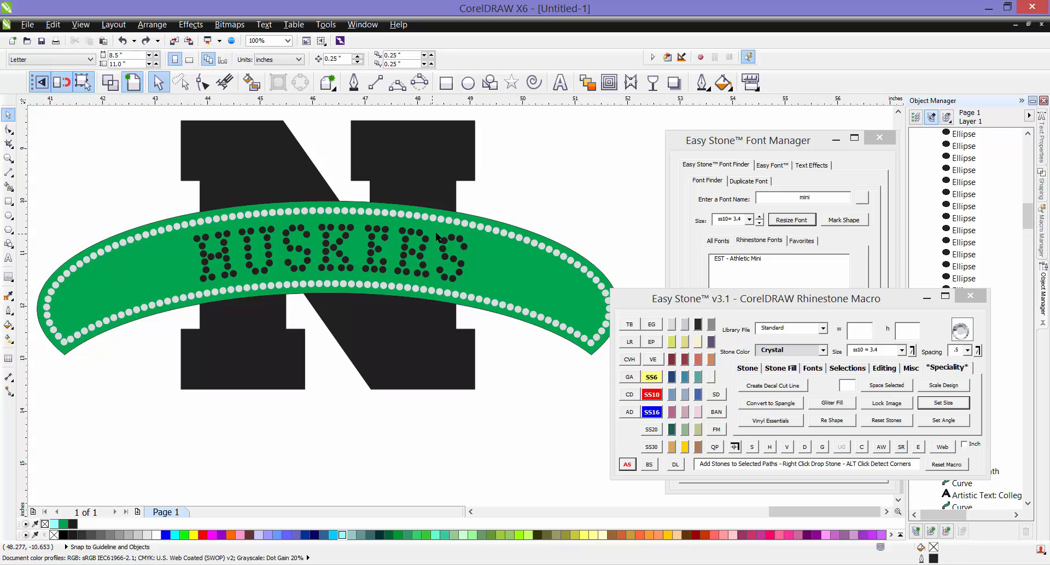
Try to weld the green band and the N into one shape
{"action": "left_click", "coordinate": [473, 218]}
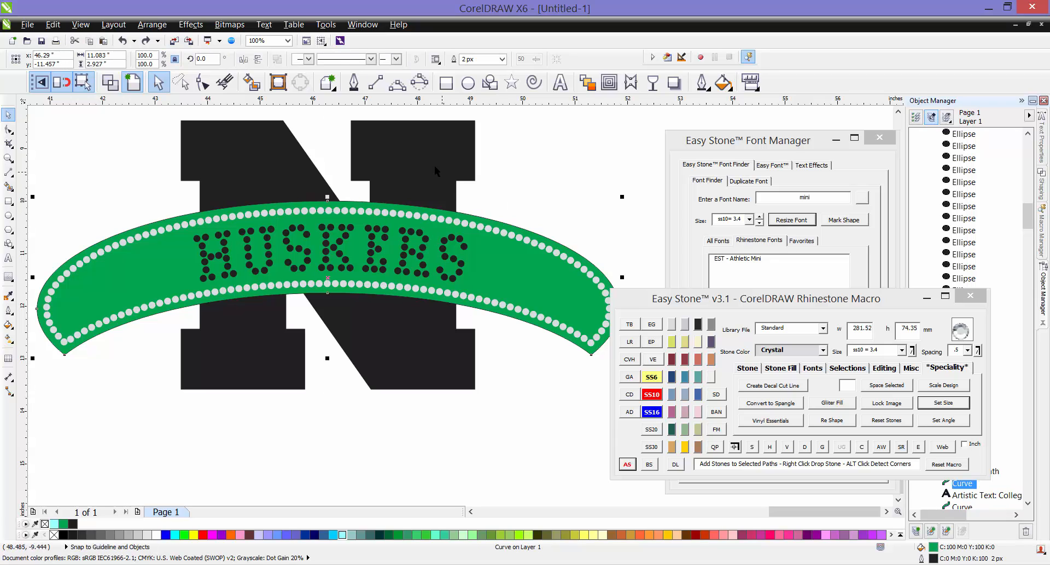
{"action": "left_click", "coordinate": [344, 60]}
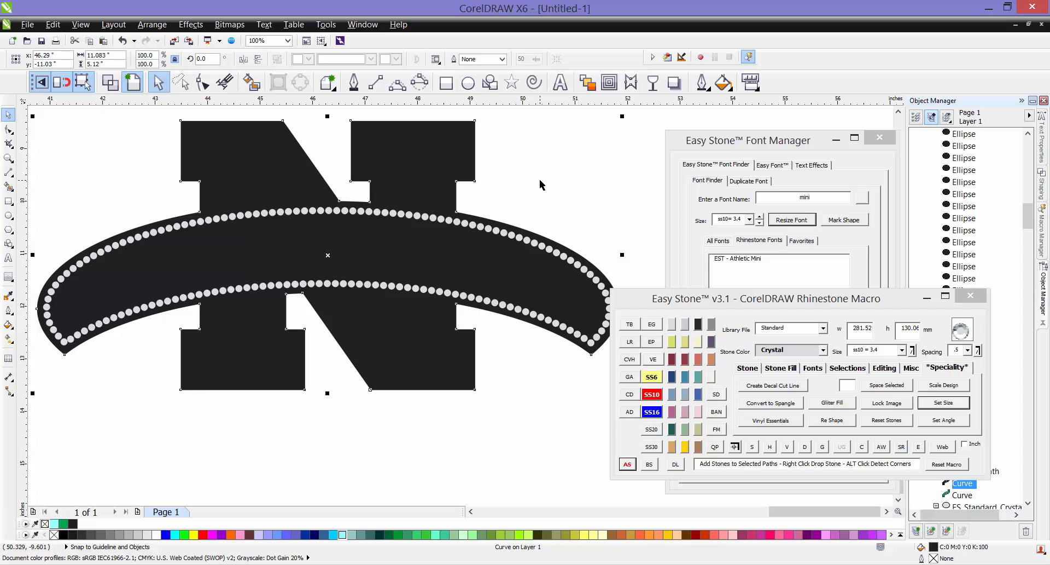
{"action": "key", "text": "ctrl+z"}
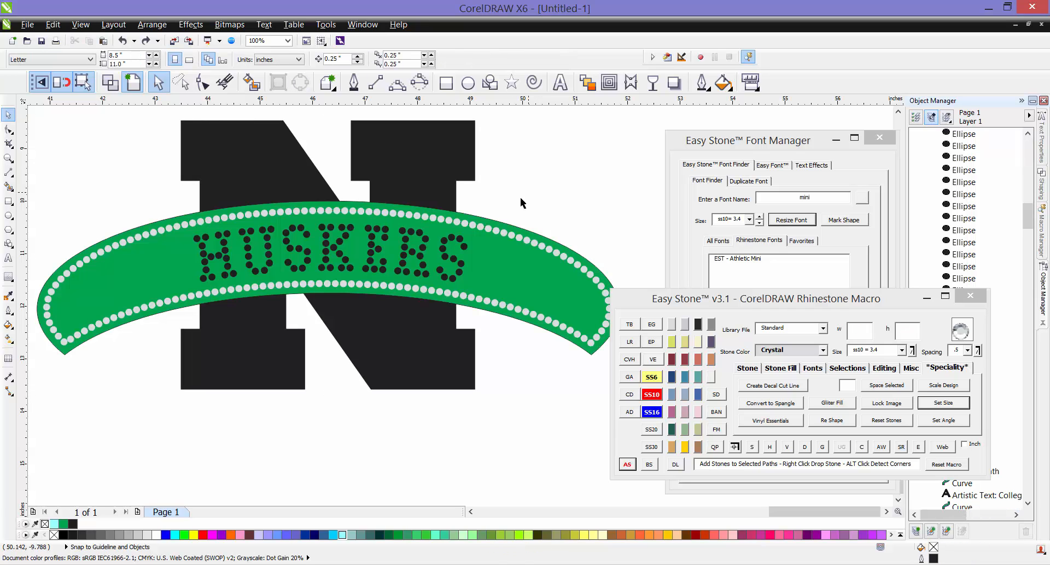
Trim the green band's shape out of the N, then delete the band while keeping its stones
{"action": "left_click", "coordinate": [431, 177], "text": "shift"}
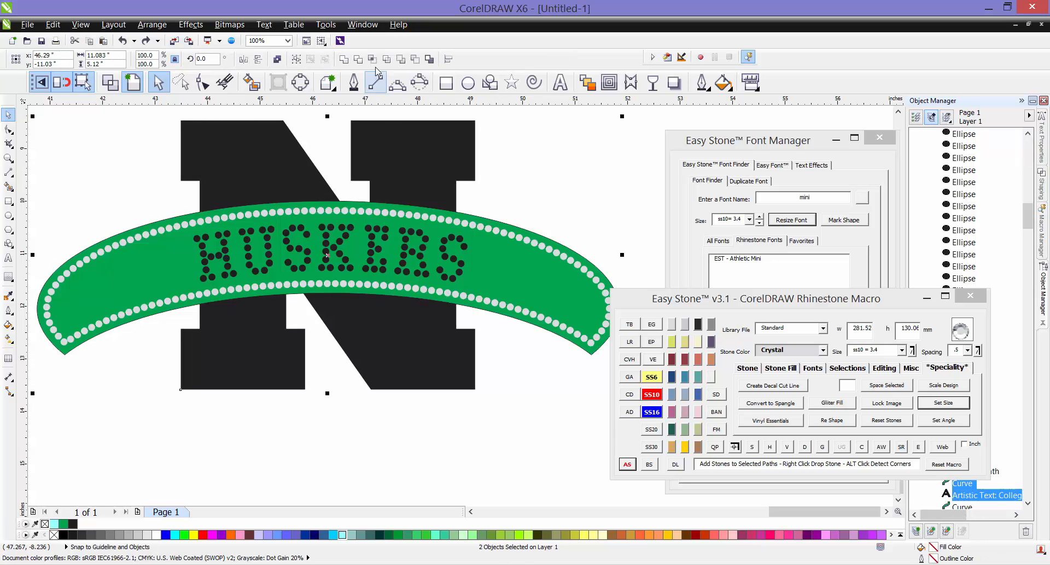
{"action": "left_click", "coordinate": [357, 59]}
{"action": "left_click", "coordinate": [540, 158]}
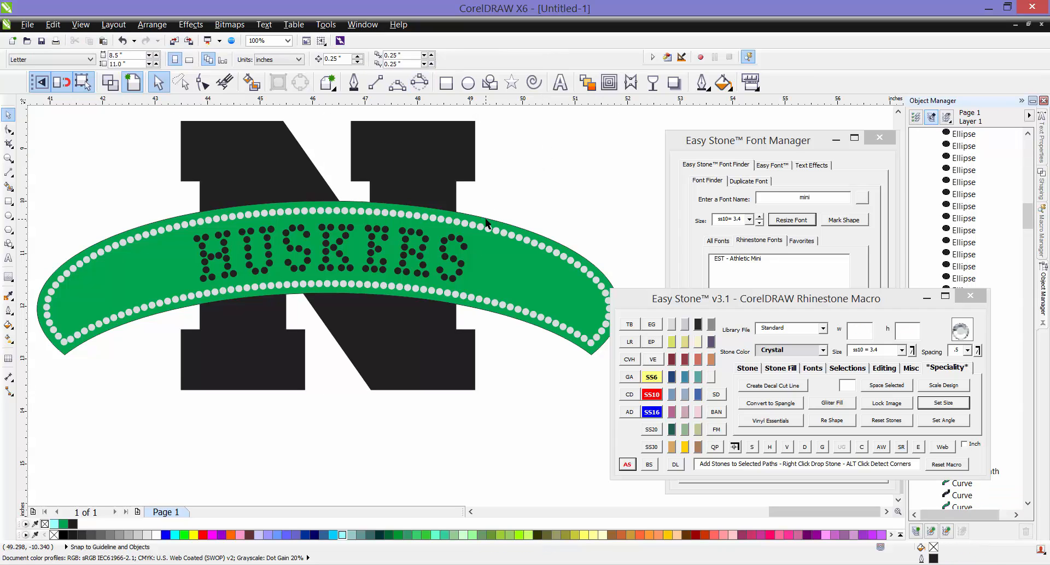
{"action": "left_click", "coordinate": [486, 222]}
{"action": "key", "text": "Delete"}
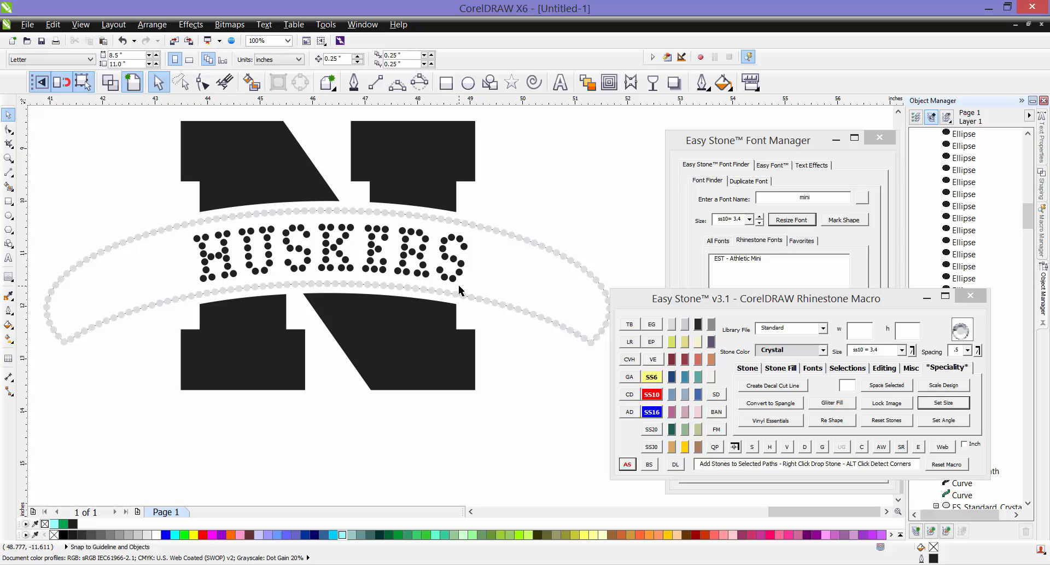
Select the arched outline stones together with the HUSKERS stones, delete their stone paths, and deselect
{"action": "scroll", "coordinate": [218, 246], "scroll_direction": "down", "scroll_amount": 2}
{"action": "scroll", "coordinate": [214, 246], "scroll_direction": "up", "scroll_amount": 2}
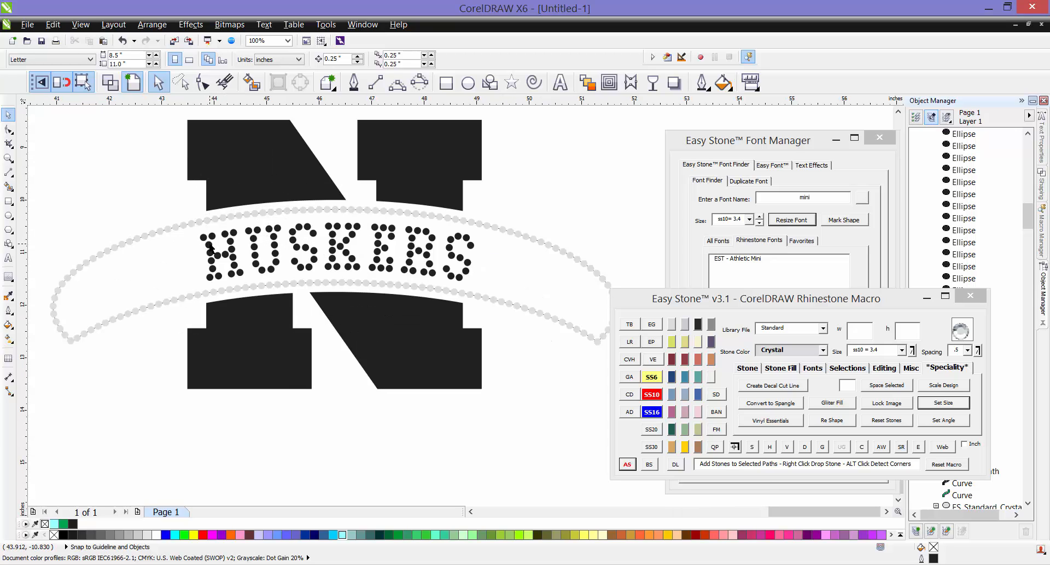
{"action": "scroll", "coordinate": [194, 242], "scroll_direction": "down", "scroll_amount": 2}
{"action": "left_click_drag", "start_coordinate": [102, 336], "coordinate": [458, 219]}
{"action": "scroll", "coordinate": [302, 239], "scroll_direction": "up", "scroll_amount": 2}
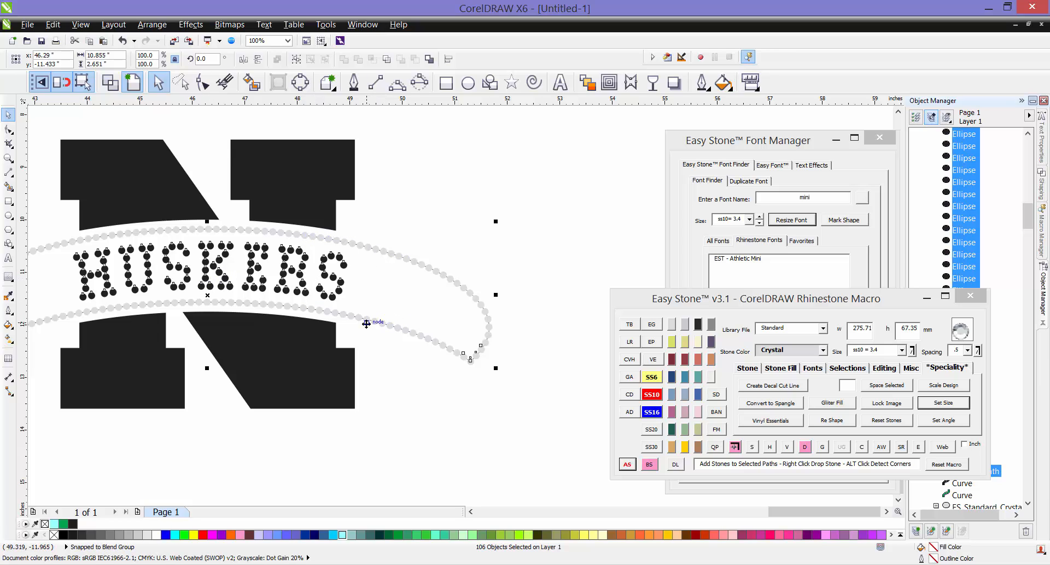
{"action": "left_click", "coordinate": [805, 446]}
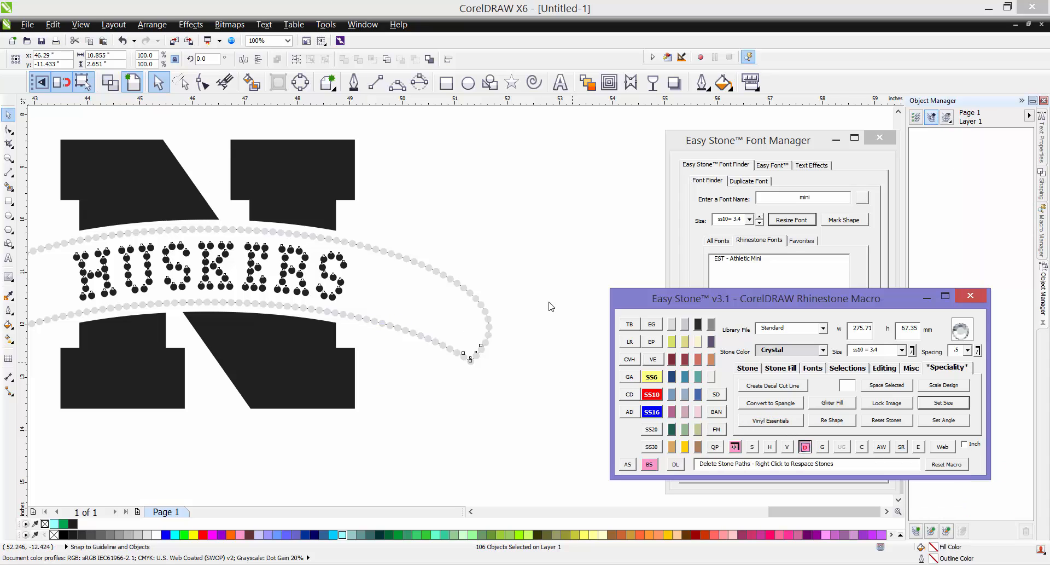
{"action": "left_click", "coordinate": [515, 210]}
Try to delete the arched outline's stones that extend past the N's right side
{"action": "scroll", "coordinate": [476, 215], "scroll_direction": "down", "scroll_amount": 1}
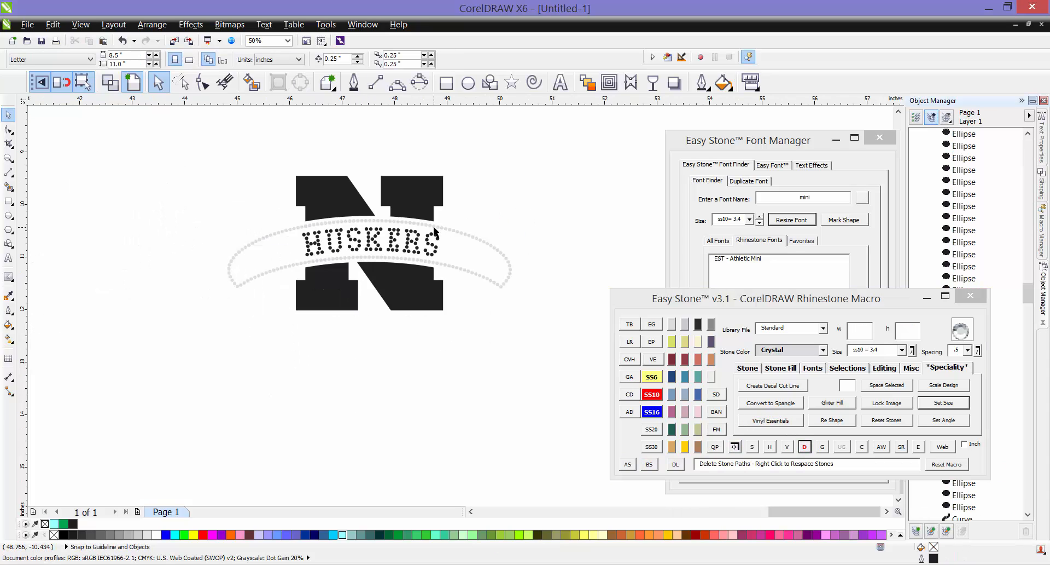
{"action": "scroll", "coordinate": [493, 218], "scroll_direction": "up", "scroll_amount": 1}
{"action": "left_click_drag", "start_coordinate": [604, 173], "coordinate": [461, 416]}
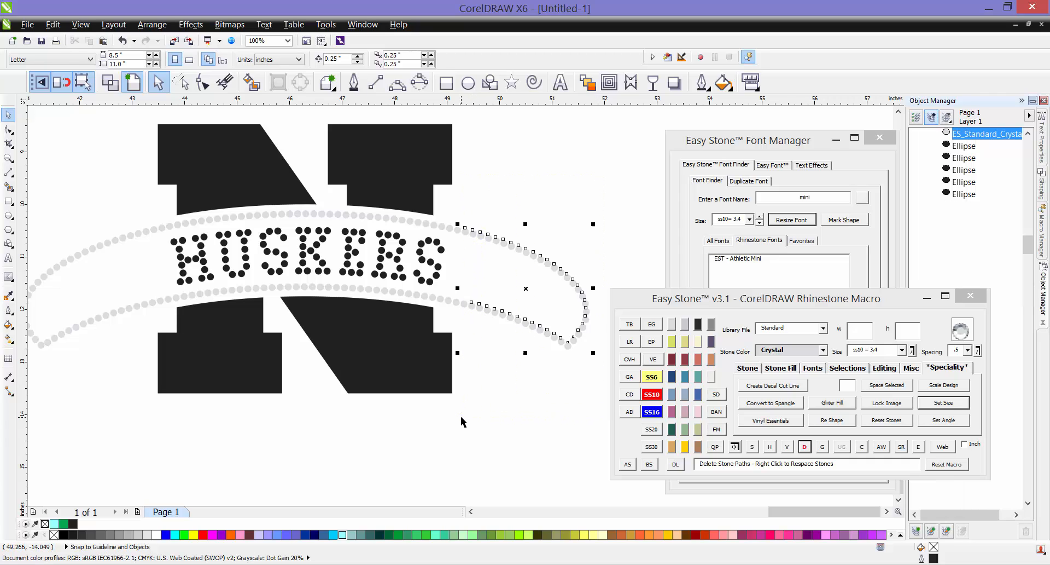
{"action": "key", "text": "Delete"}
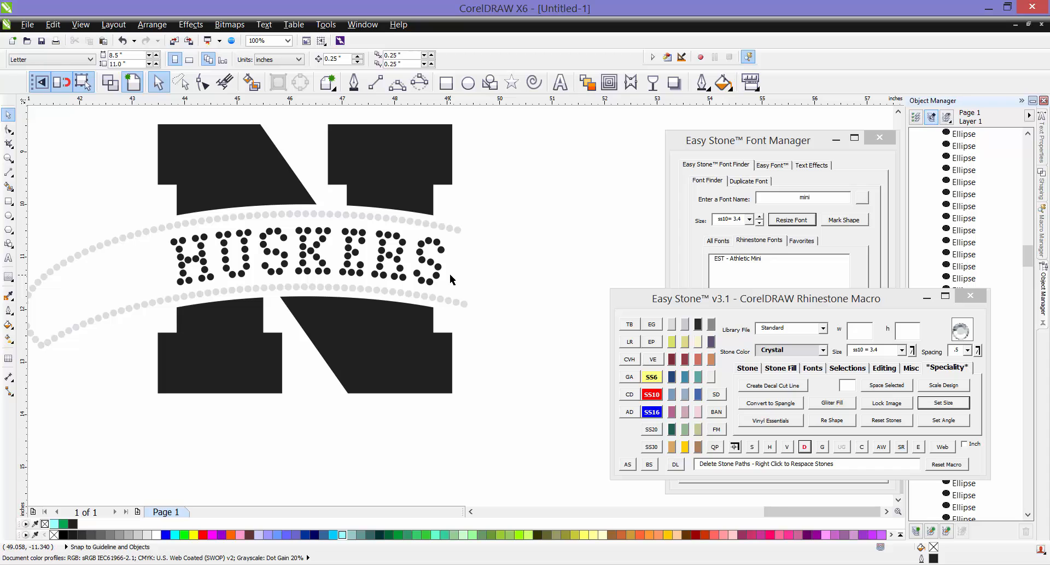
{"action": "key", "text": "ctrl+z"}
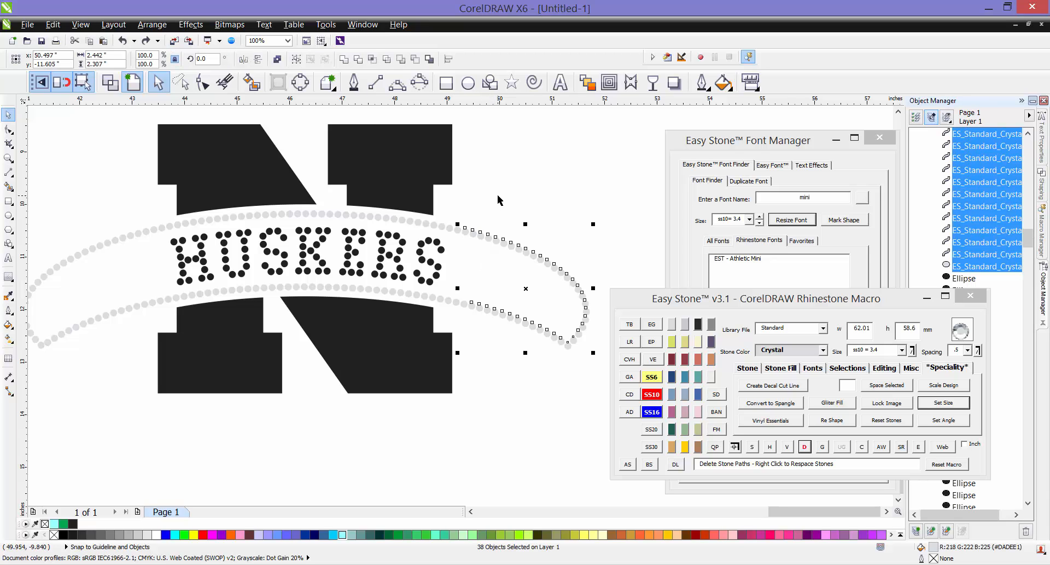
Delete the rounded right and left ends of the stone outline, keeping a few stones beyond each side of the N
{"action": "left_click_drag", "start_coordinate": [630, 212], "coordinate": [492, 379]}
{"action": "key", "text": "Delete"}
{"action": "scroll", "coordinate": [438, 273], "scroll_direction": "down", "scroll_amount": 1}
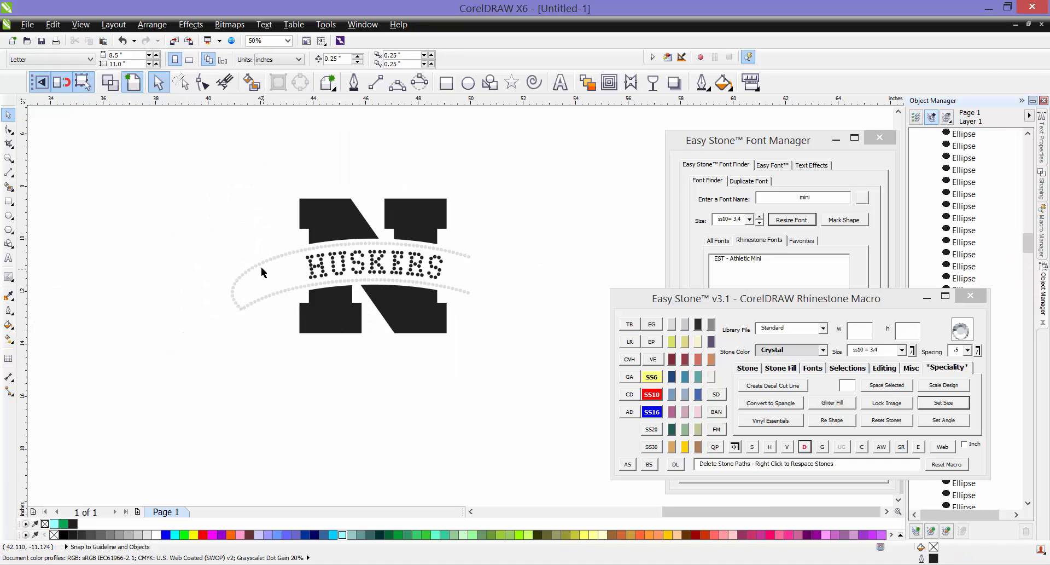
{"action": "scroll", "coordinate": [264, 266], "scroll_direction": "up", "scroll_amount": 1}
{"action": "left_click_drag", "start_coordinate": [180, 241], "coordinate": [291, 373]}
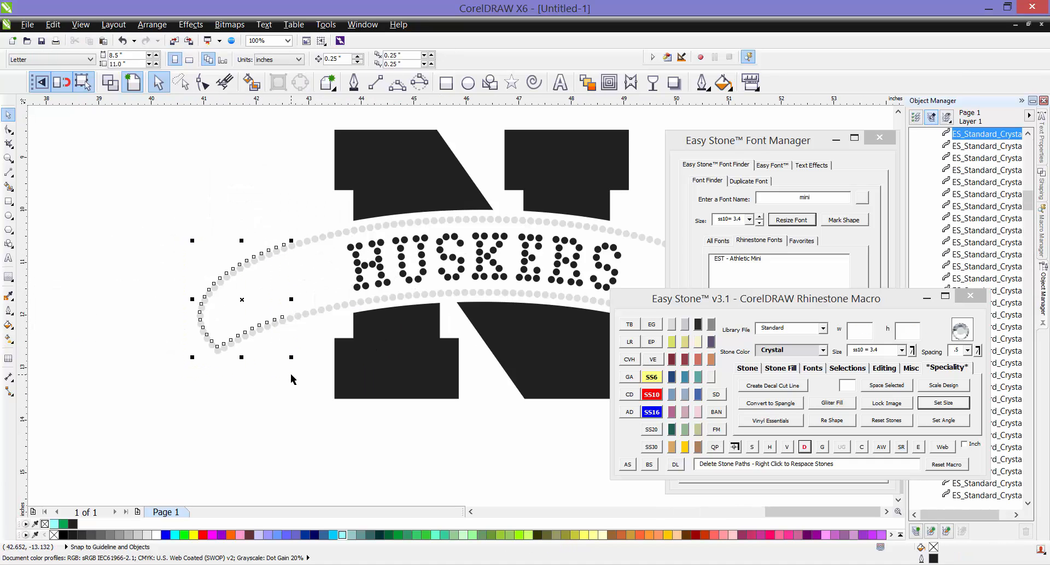
{"action": "key", "text": "Delete"}
{"action": "scroll", "coordinate": [193, 286], "scroll_direction": "down", "scroll_amount": 1}
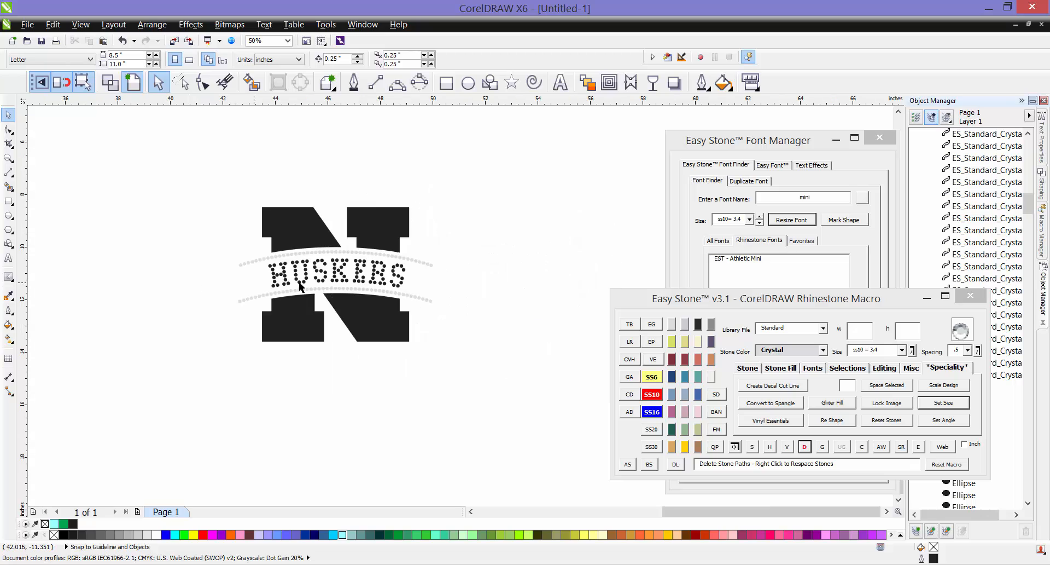
{"action": "scroll", "coordinate": [311, 284], "scroll_direction": "up", "scroll_amount": 1}
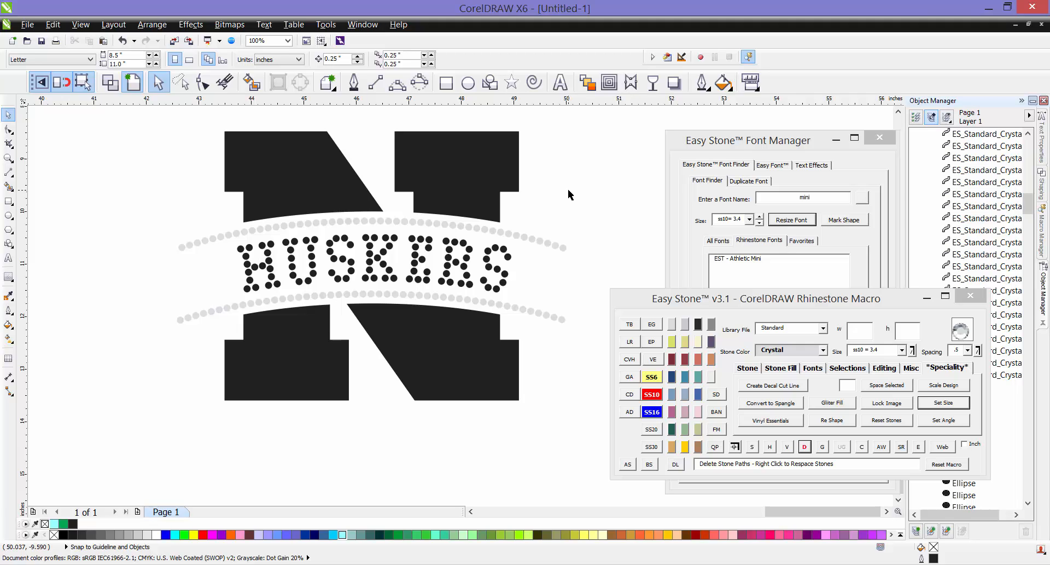
Add a one-step outside contour with a 0.235 inch offset around the cut N
{"action": "left_click", "coordinate": [487, 186]}
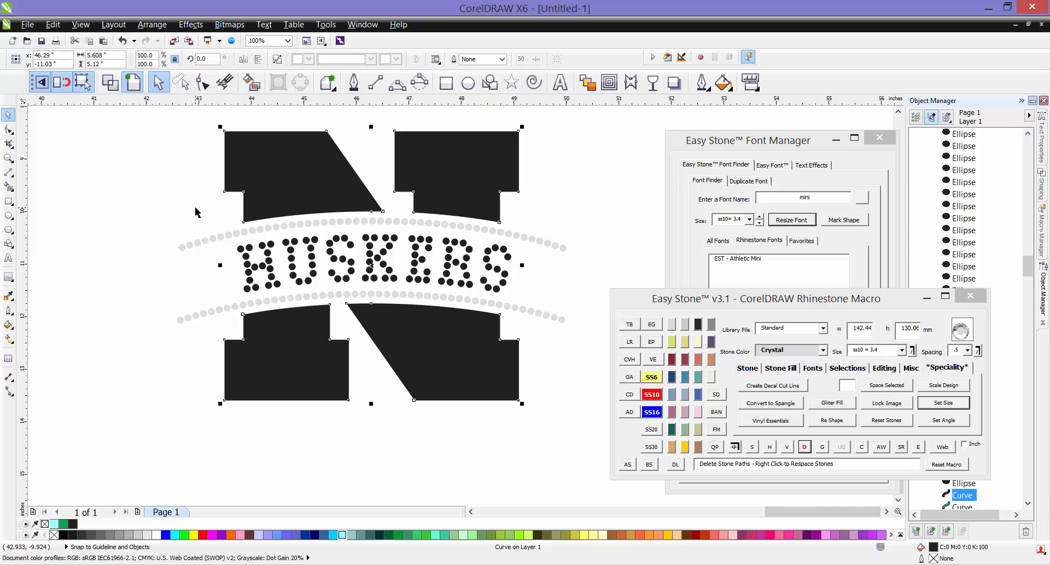
{"action": "left_click", "coordinate": [782, 368]}
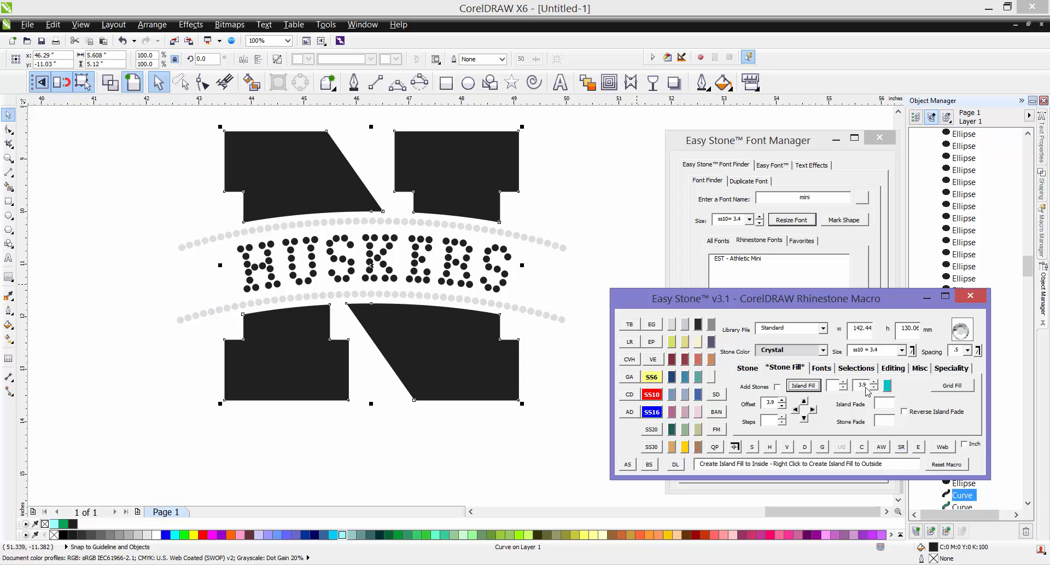
{"action": "left_click", "coordinate": [609, 82]}
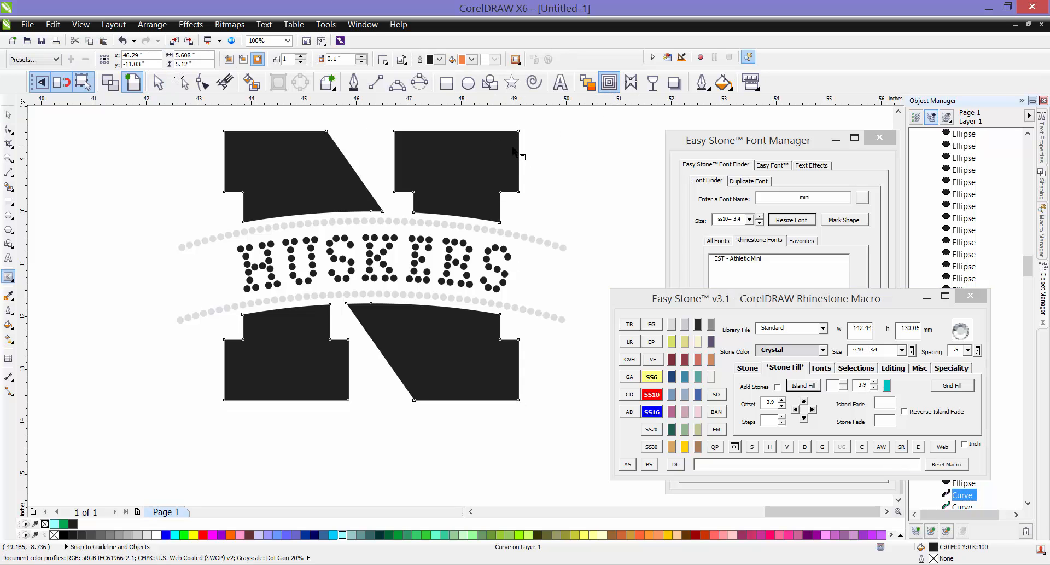
{"action": "left_click_drag", "start_coordinate": [514, 151], "coordinate": [531, 164]}
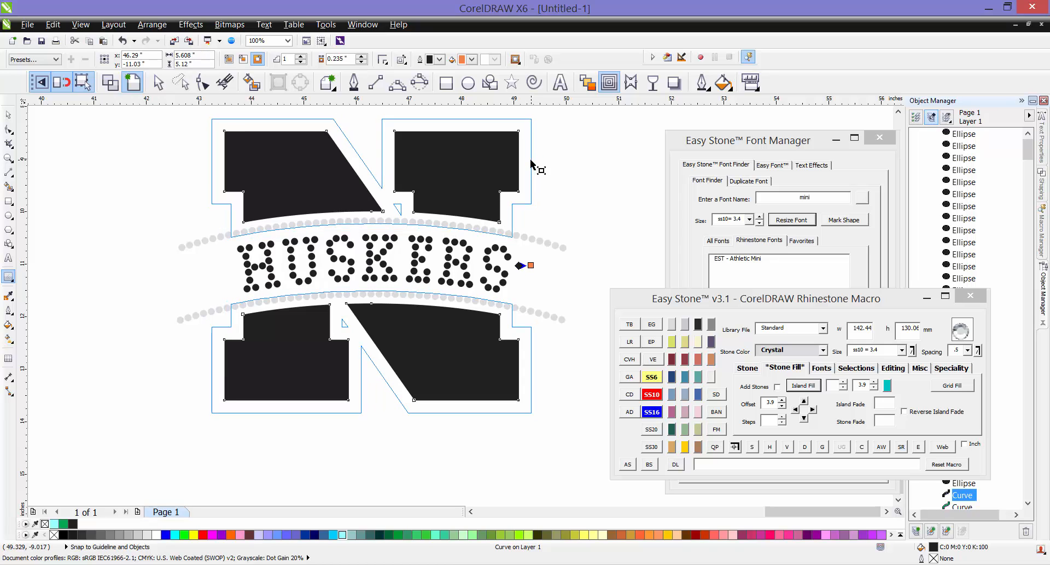
{"action": "left_click_drag", "start_coordinate": [530, 163], "coordinate": [532, 164]}
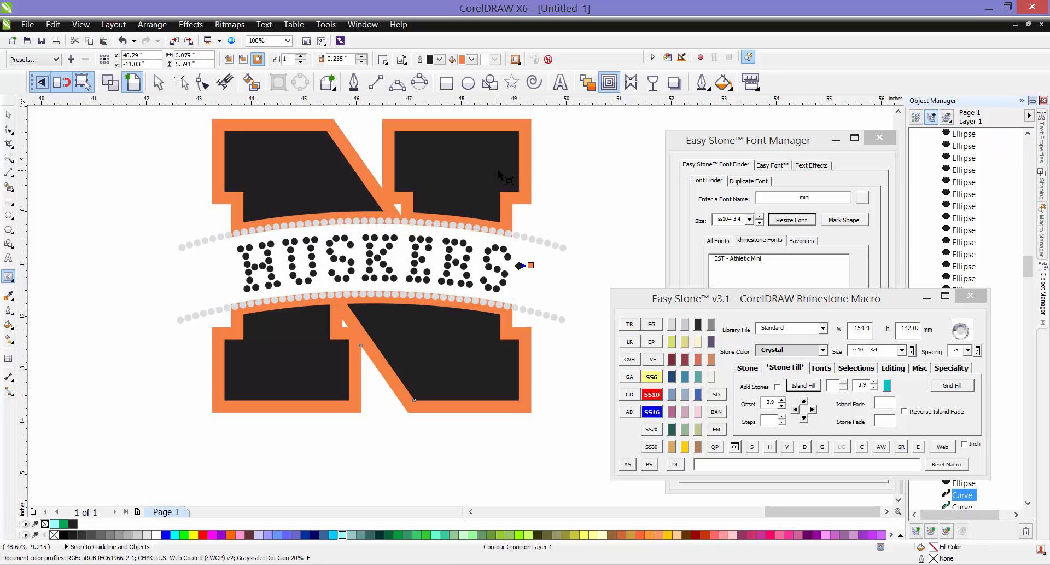
Try to break the N's contour group apart and add ss10 Crystal stones along the contour
{"action": "right_click", "coordinate": [529, 164]}
{"action": "left_click", "coordinate": [576, 182]}
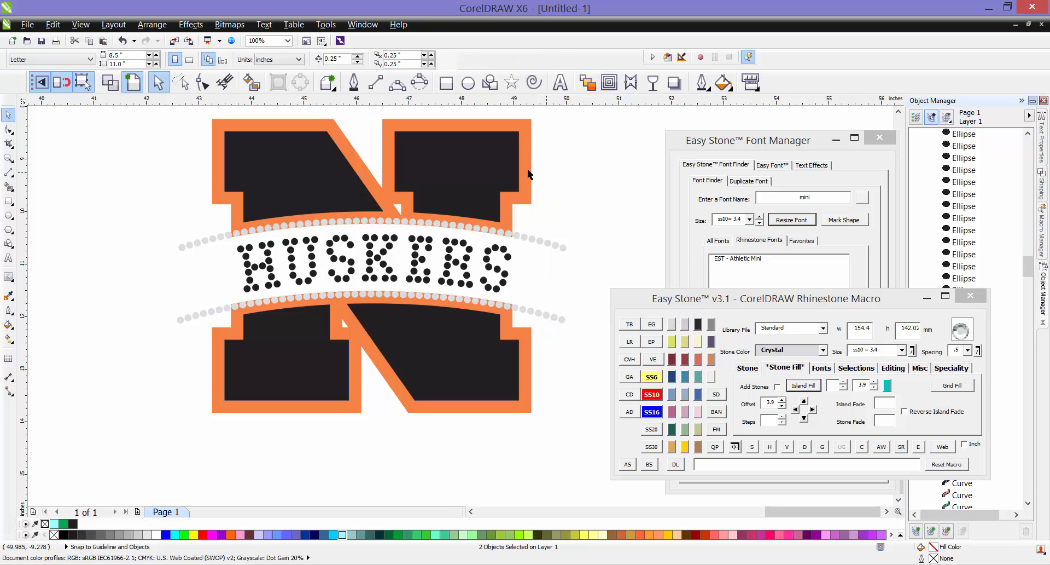
{"action": "left_click", "coordinate": [628, 464]}
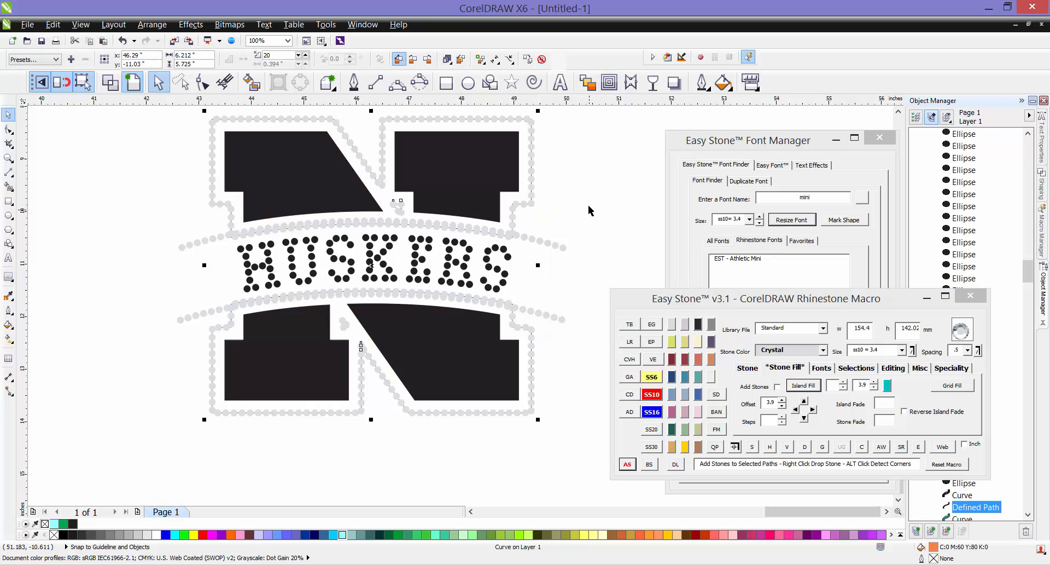
{"action": "left_click", "coordinate": [575, 192]}
{"action": "scroll", "coordinate": [526, 178], "scroll_direction": "up", "scroll_amount": 1}
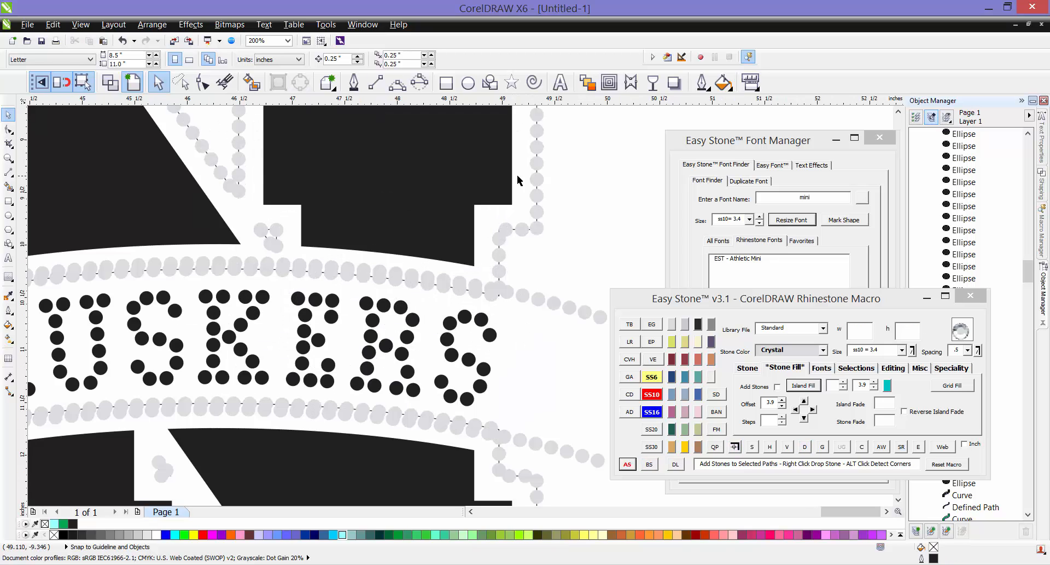
Undo the contour's stones and its separation from the N, and deselect the contour
{"action": "key", "text": "ctrl+z"}
{"action": "key", "text": "ctrl+z"}
{"action": "key", "text": "ctrl+z"}
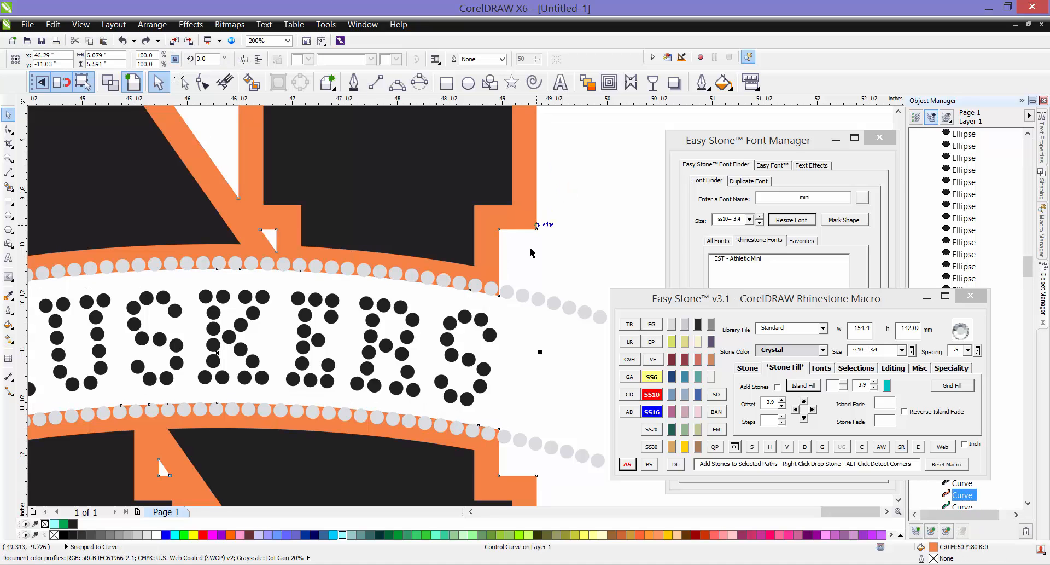
{"action": "scroll", "coordinate": [531, 214], "scroll_direction": "down", "scroll_amount": 2}
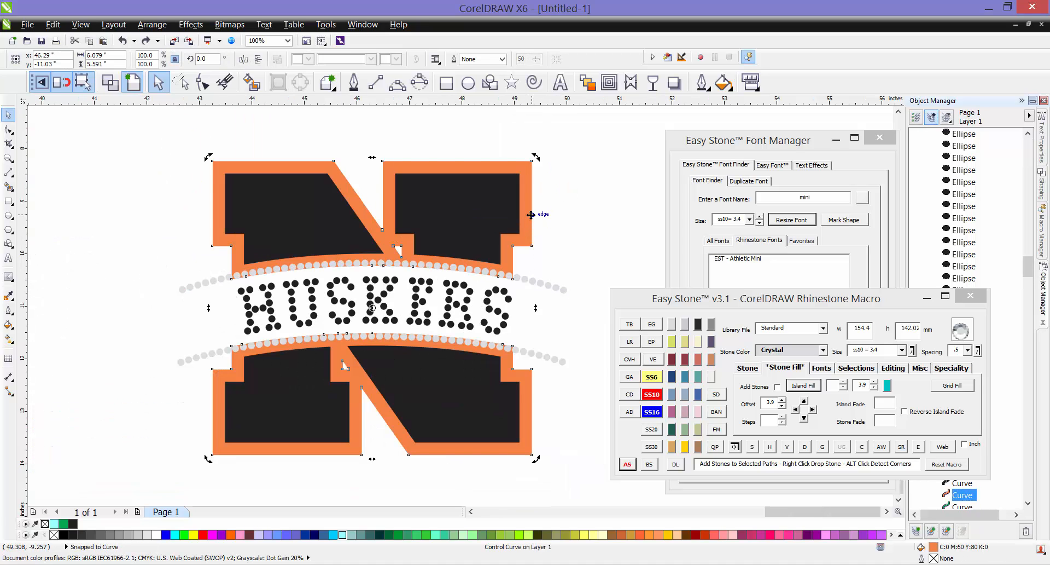
{"action": "left_click", "coordinate": [567, 220]}
Reduce the N's outside contour offset to 0.175 inch
{"action": "left_click", "coordinate": [527, 216]}
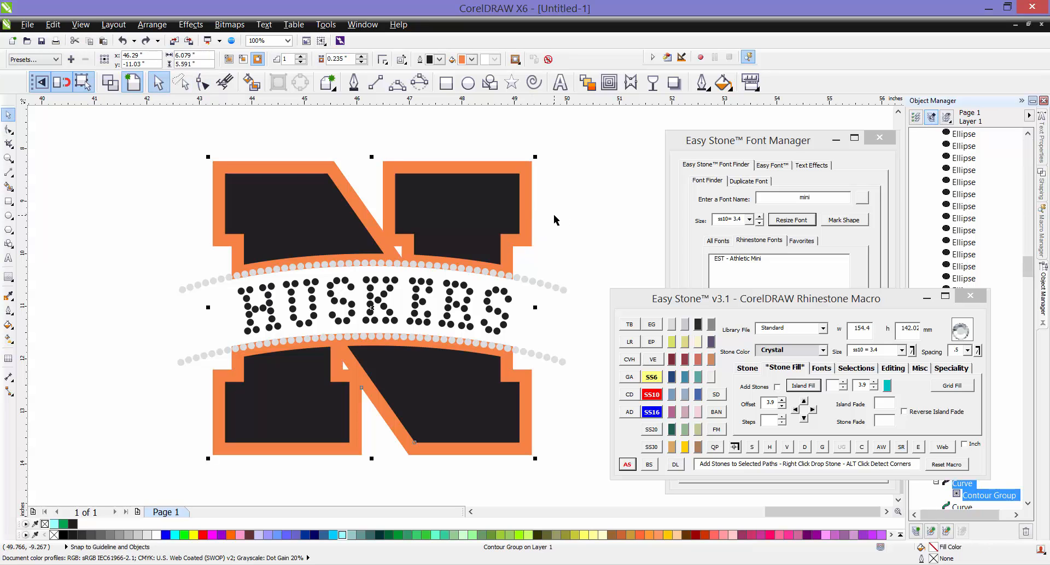
{"action": "double_click", "coordinate": [525, 211]}
{"action": "scroll", "coordinate": [531, 309], "scroll_direction": "up", "scroll_amount": 4}
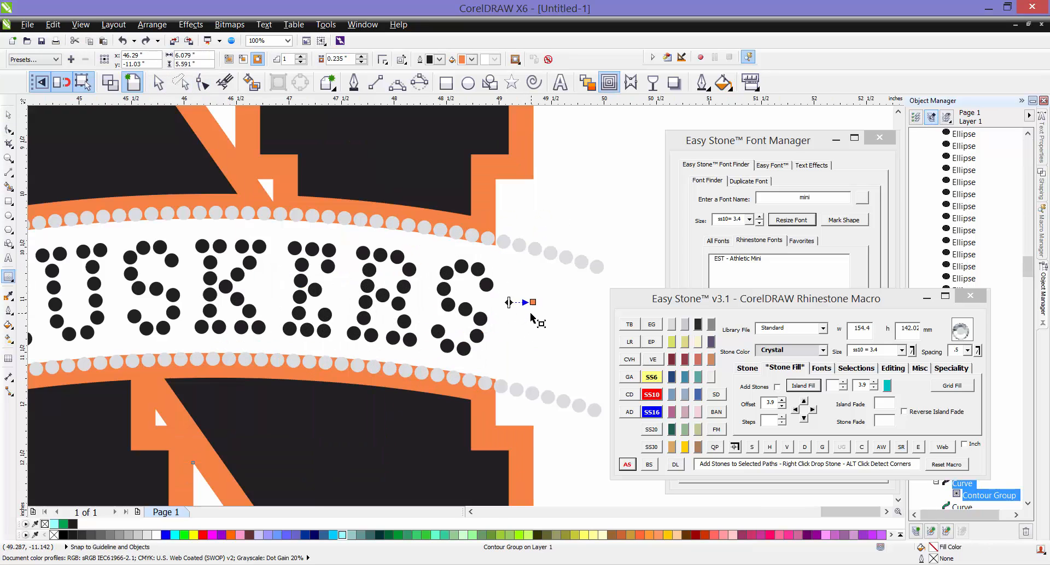
{"action": "left_click_drag", "start_coordinate": [527, 316], "coordinate": [516, 307]}
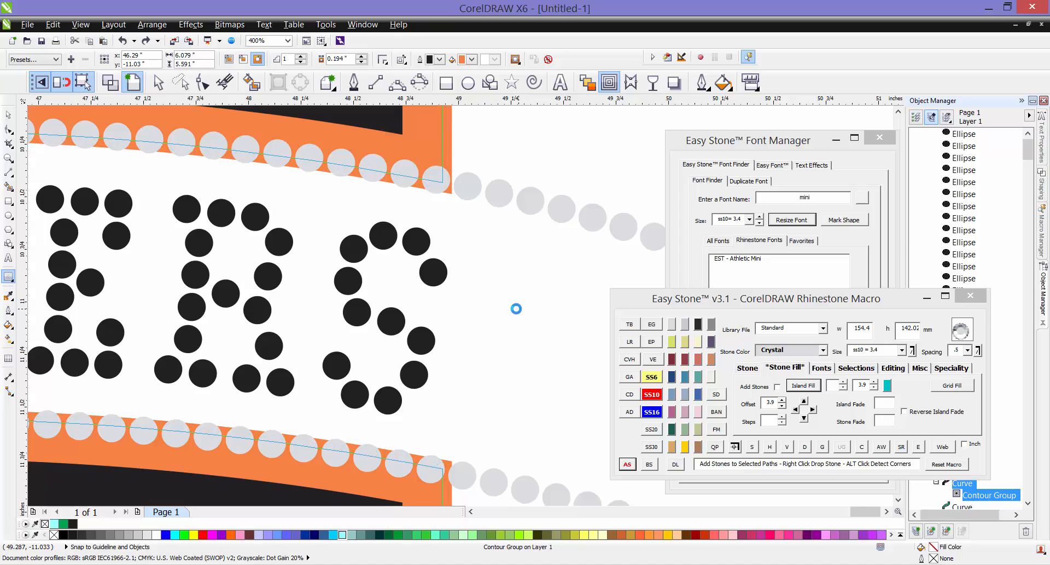
{"action": "scroll", "coordinate": [490, 307], "scroll_direction": "down", "scroll_amount": 4}
{"action": "key", "text": "space"}
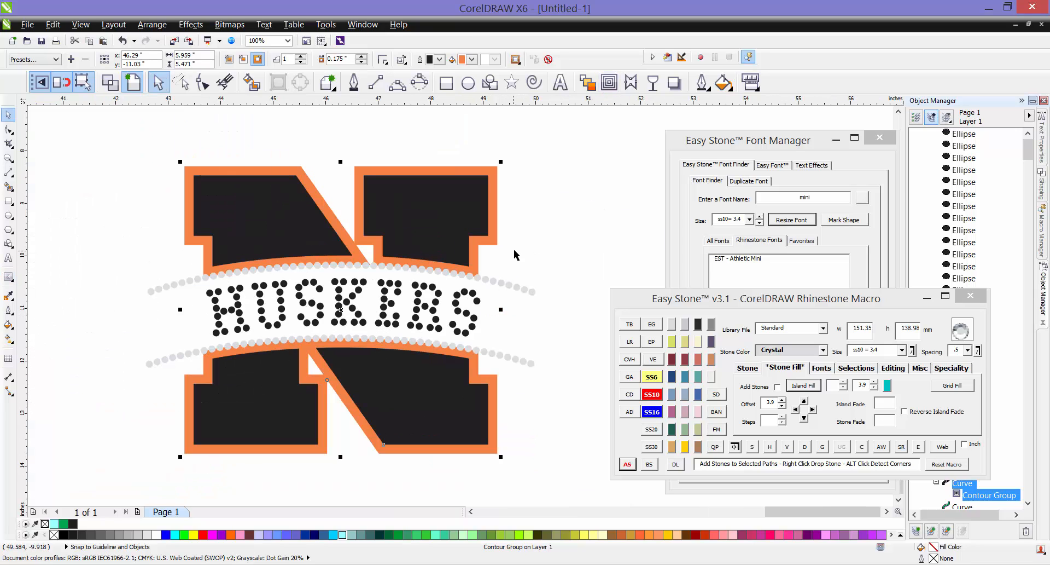
Try to add ss10 Crystal stones to the N's own edges, declining to continue with the contour group
{"action": "left_click", "coordinate": [628, 464]}
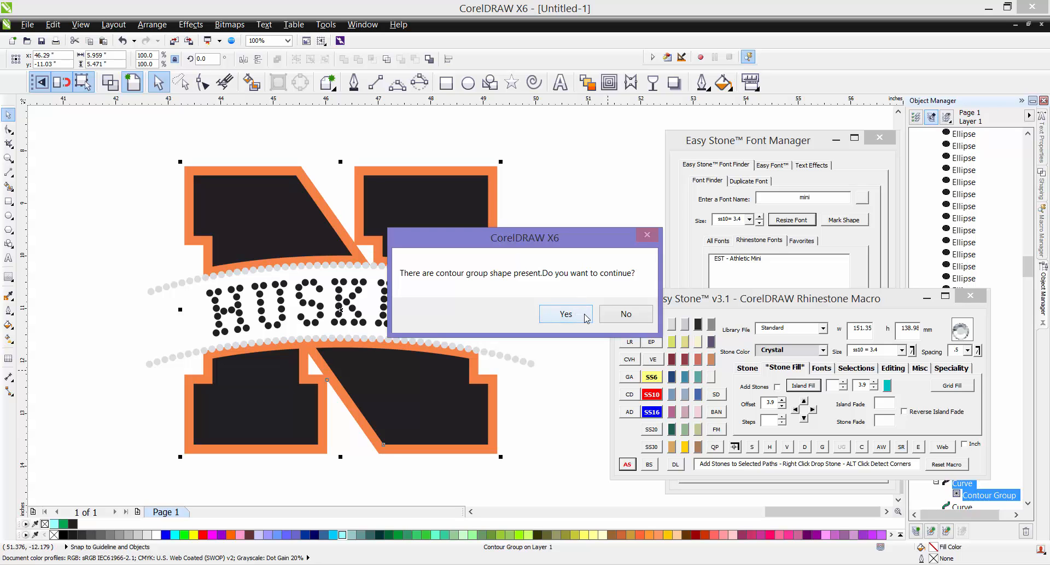
{"action": "left_click", "coordinate": [627, 315]}
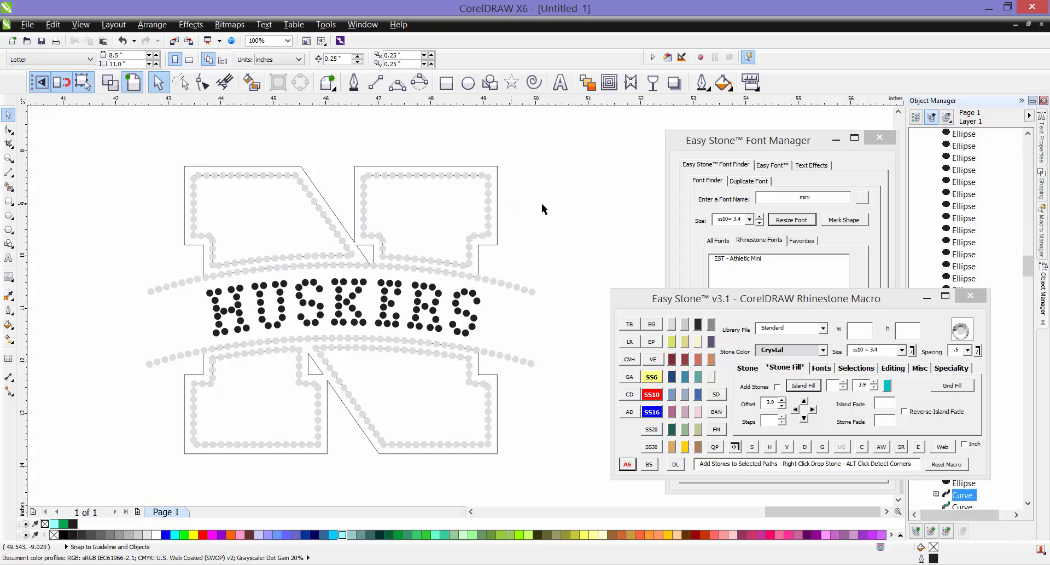
{"action": "key", "text": "ctrl+z"}
Try to add ss10 Crystal stones to both the N and its contour group, accepting the contour group
{"action": "left_click", "coordinate": [498, 204]}
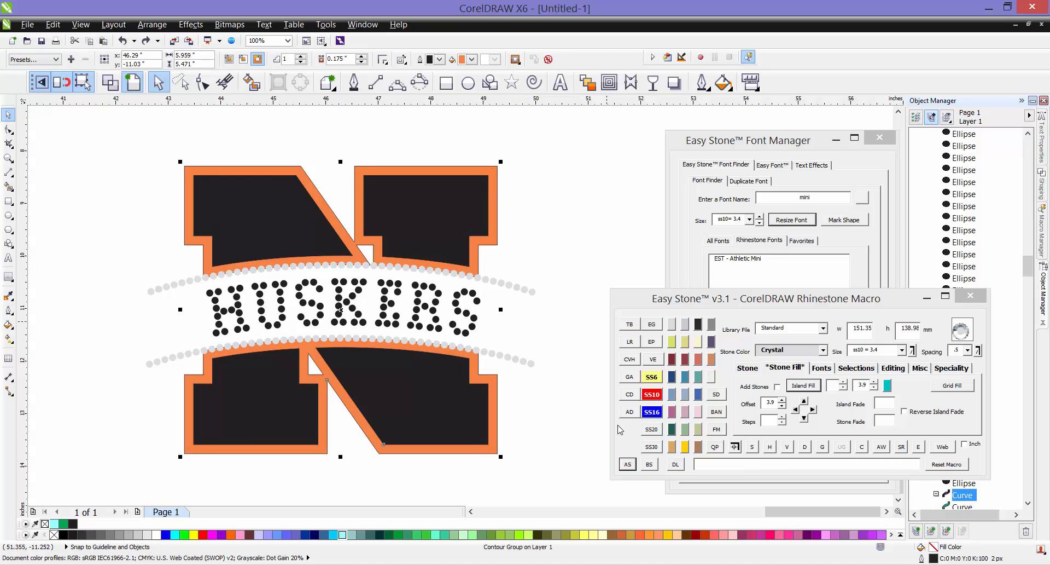
{"action": "left_click", "coordinate": [628, 464]}
{"action": "left_click", "coordinate": [564, 312]}
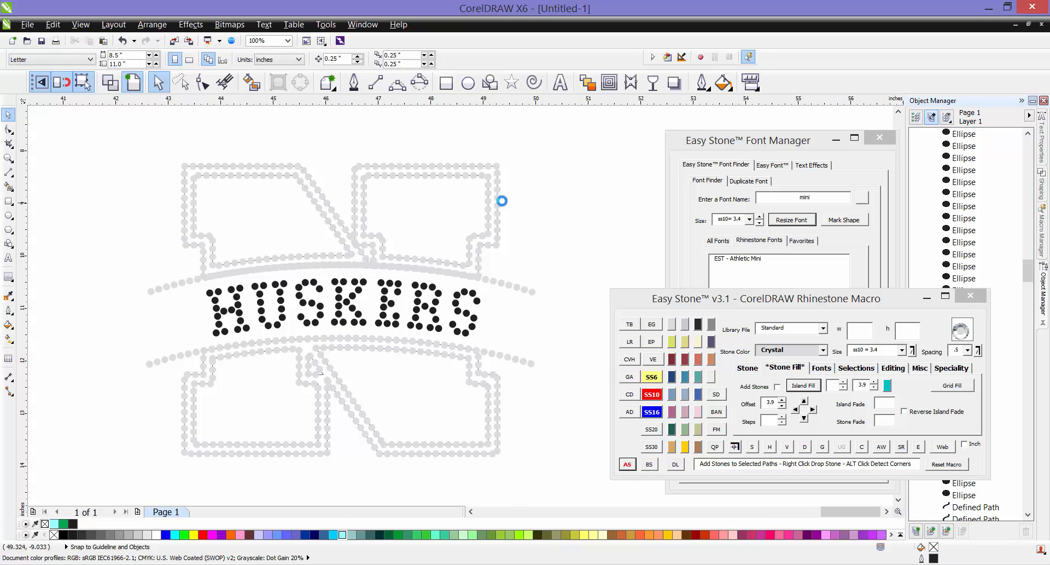
{"action": "scroll", "coordinate": [502, 201], "scroll_direction": "up", "scroll_amount": 2}
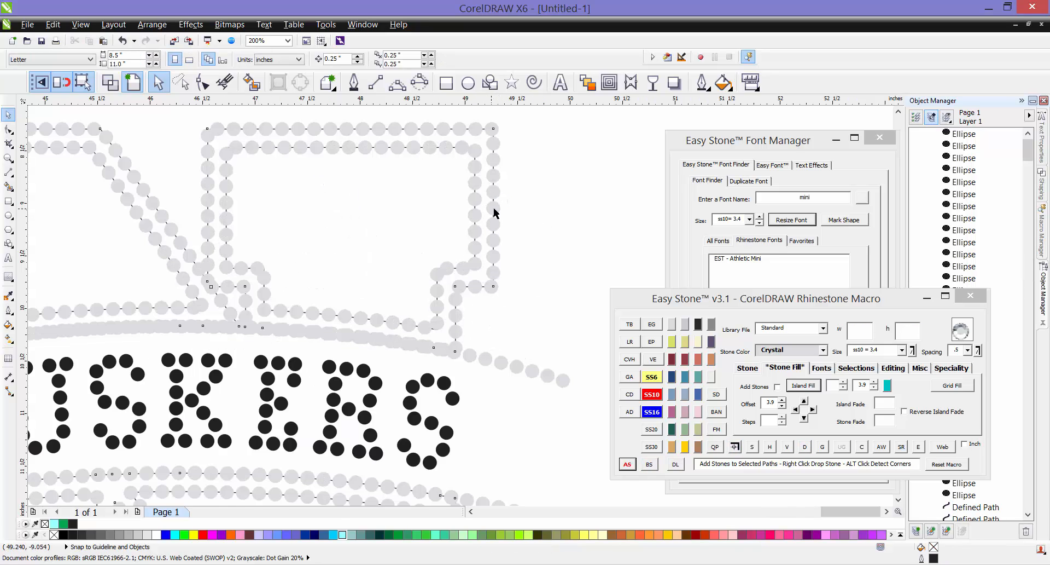
{"action": "key", "text": "ctrl+z"}
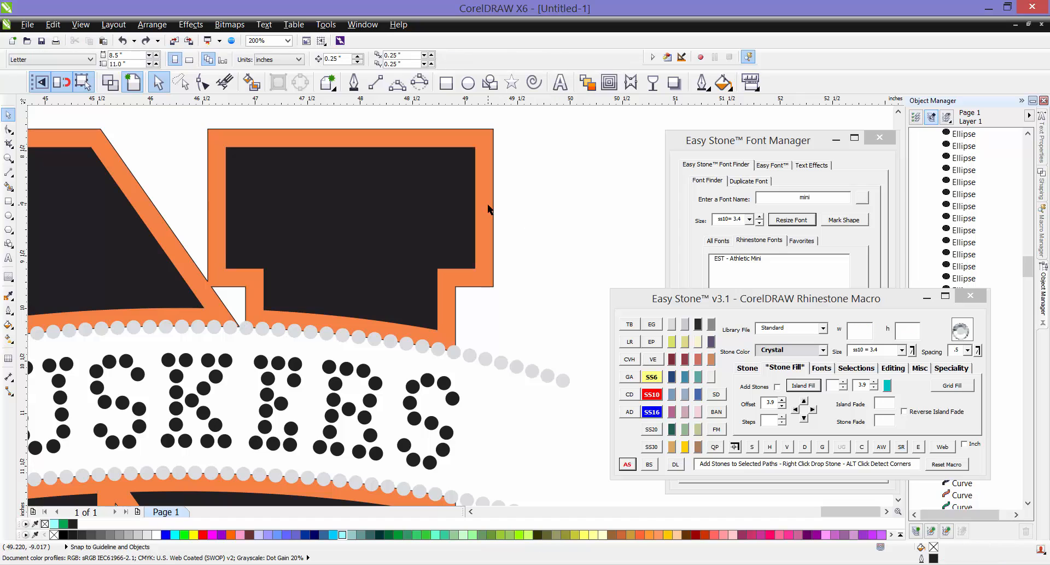
Break the contour apart from the N and add ss10 Crystal stones along the contour's outline only
{"action": "right_click", "coordinate": [489, 205]}
{"action": "key", "text": "Escape"}
{"action": "left_click", "coordinate": [495, 146]}
{"action": "left_click", "coordinate": [626, 464]}
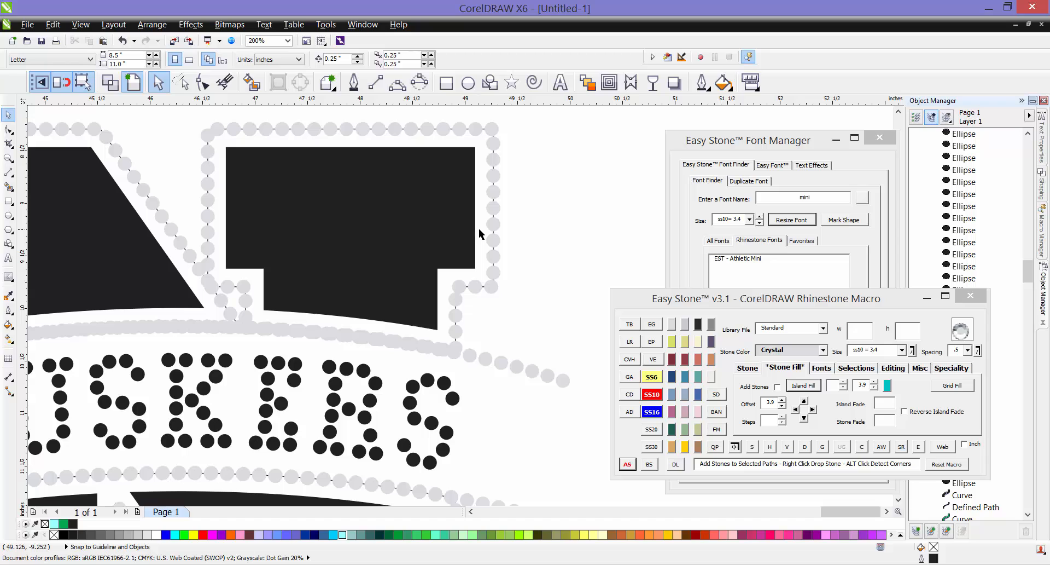
Undo the stones added along the contour's outline and delete the orange contour around the N
{"action": "key", "text": "ctrl+z"}
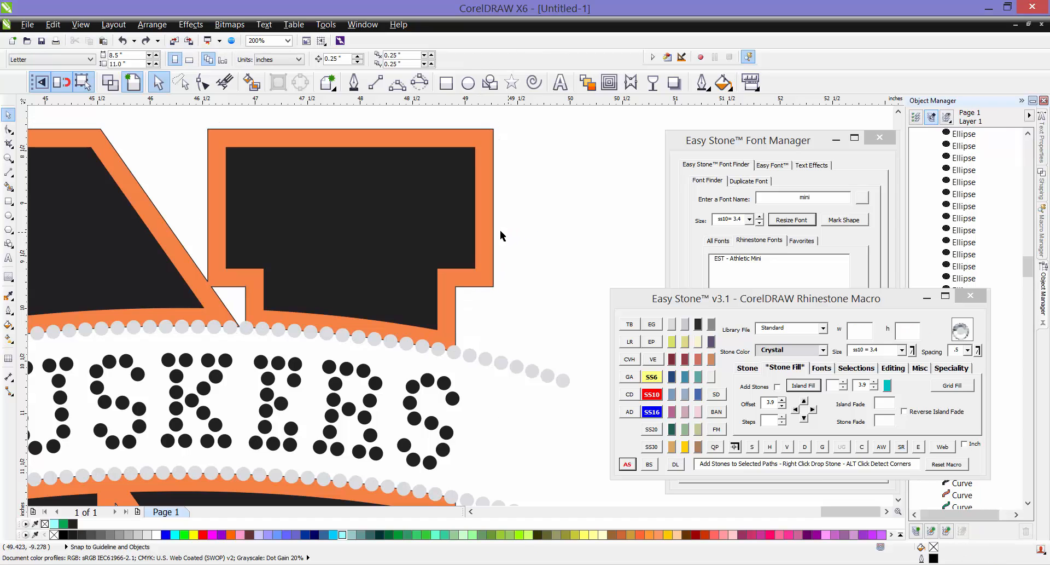
{"action": "scroll", "coordinate": [501, 232], "scroll_direction": "down", "scroll_amount": 1}
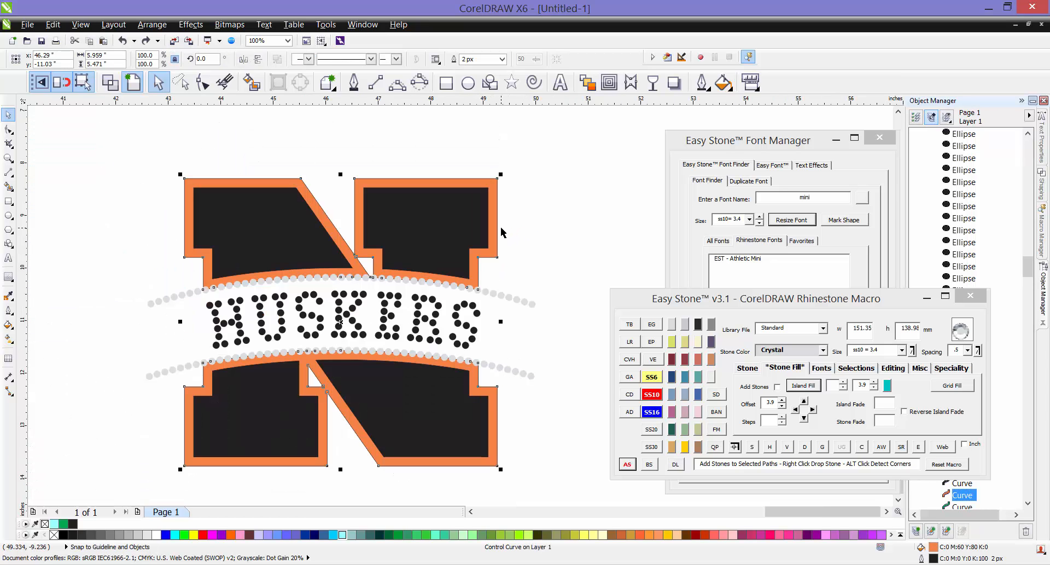
{"action": "key", "text": "Delete"}
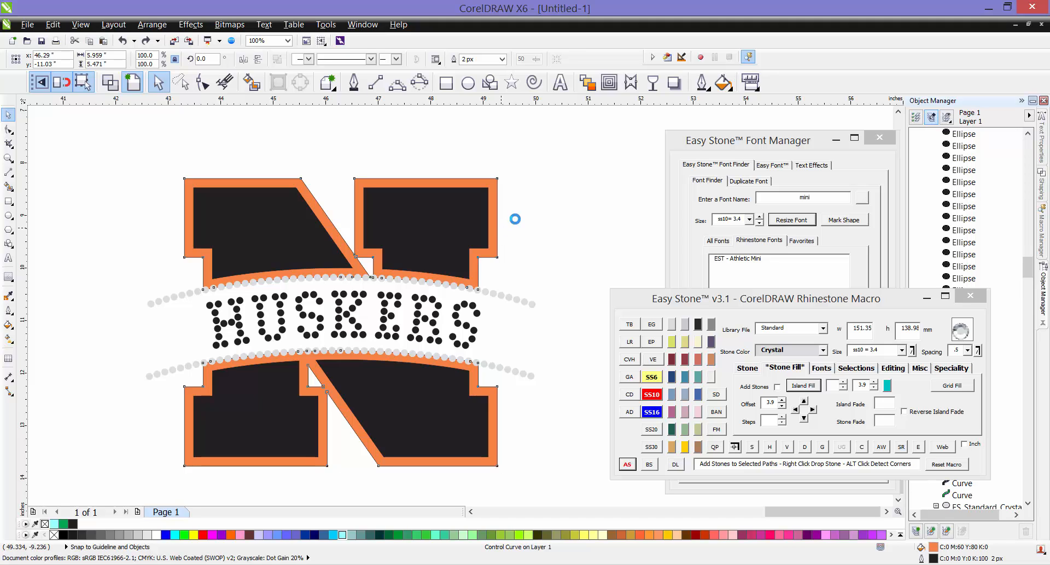
Create an inner Island Fill offset of the cut N using the ss10 - ss16 offset value
{"action": "left_click", "coordinate": [888, 385]}
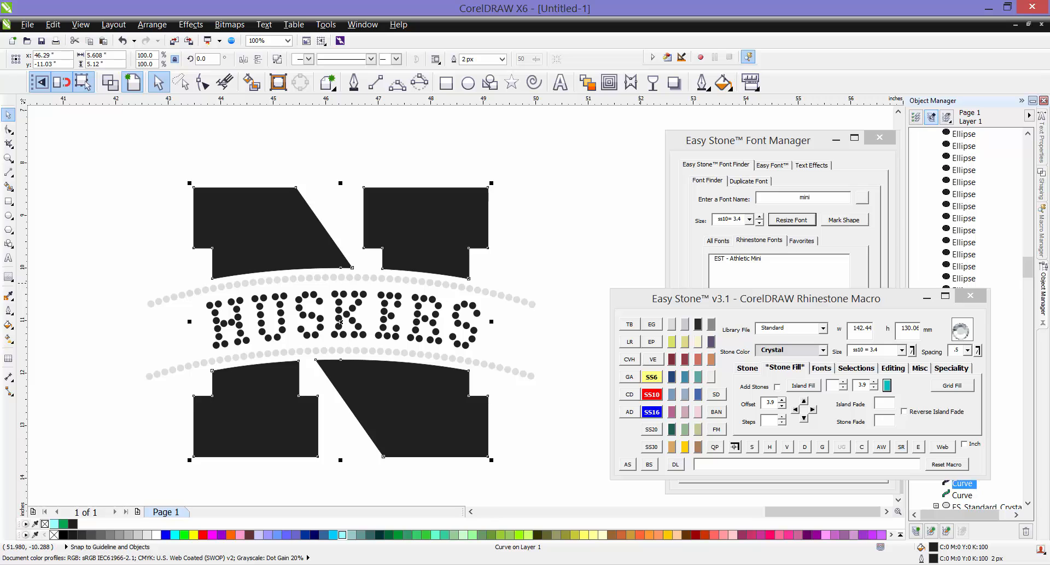
{"action": "left_click_drag", "start_coordinate": [855, 147], "coordinate": [691, 128]}
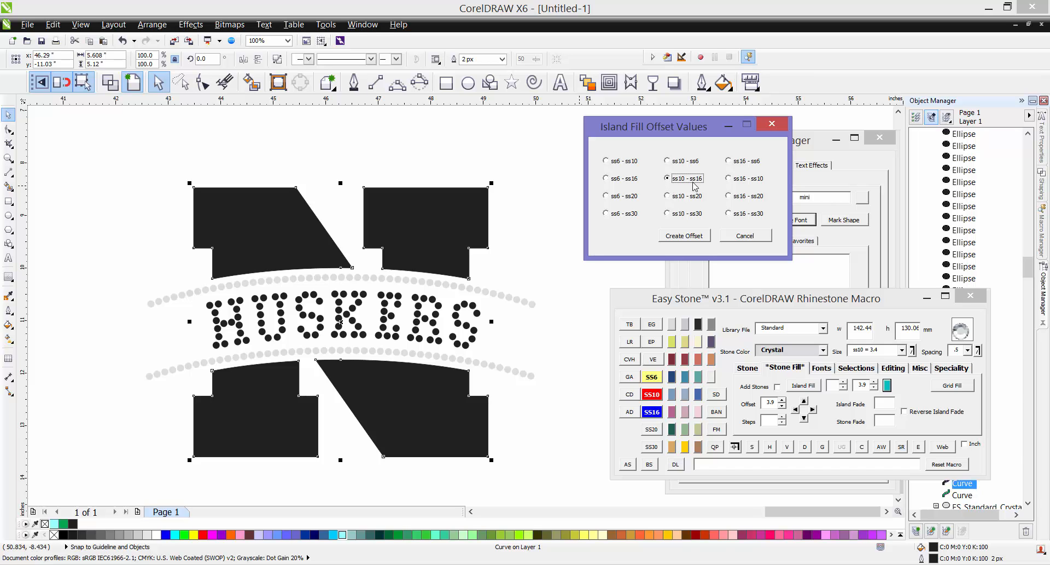
{"action": "left_click", "coordinate": [694, 236]}
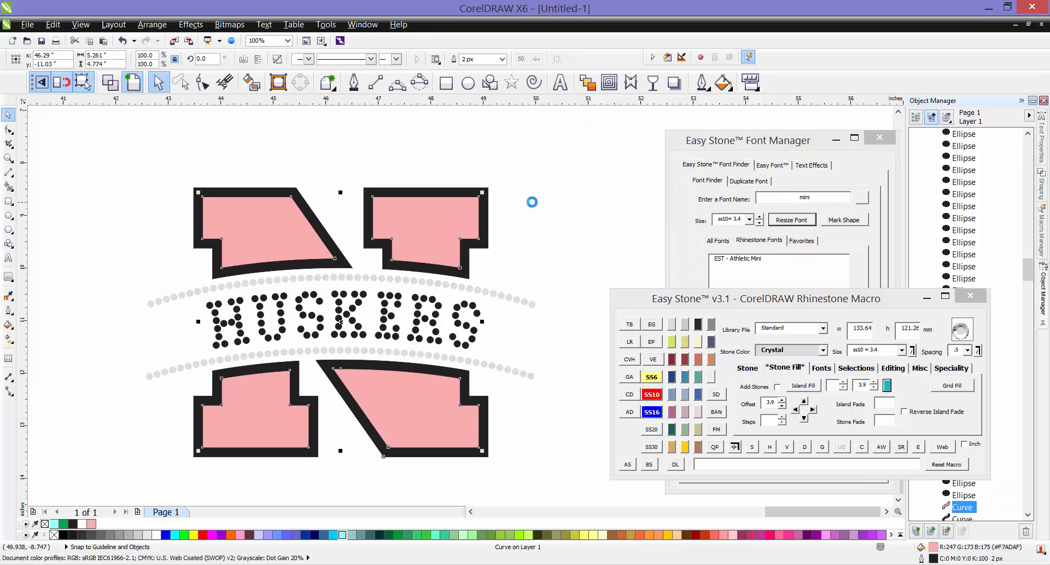
Undo the pink fill and the inner offset on the block letter N
{"action": "key", "text": "ctrl+z"}
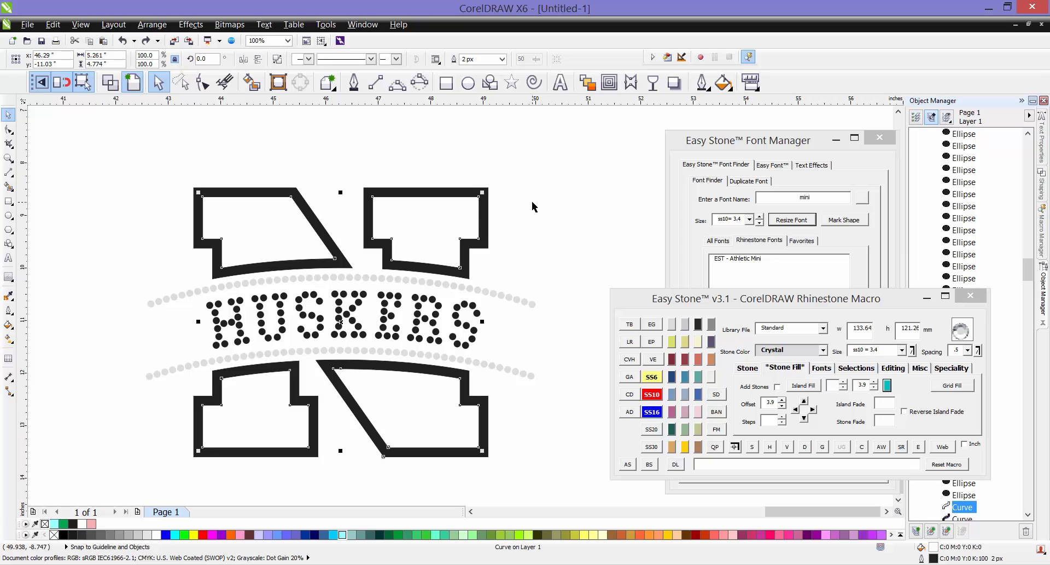
{"action": "key", "text": "ctrl+z"}
{"action": "key", "text": "ctrl+z"}
{"action": "key", "text": "ctrl+z"}
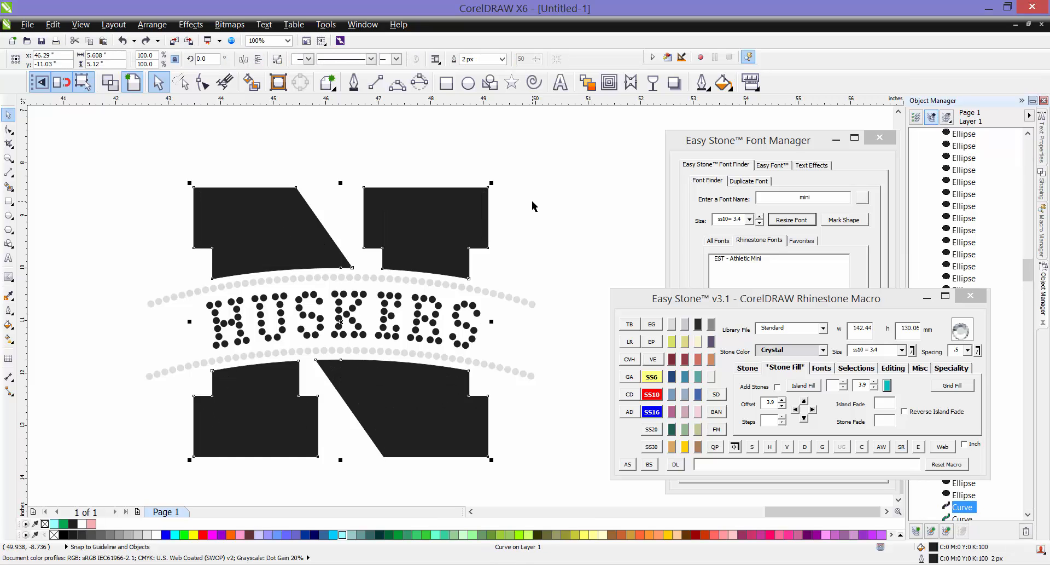
Create an outer island fill offset around the letter N using the ss10 - ss16 offset value
{"action": "left_click", "coordinate": [532, 203]}
{"action": "left_click", "coordinate": [490, 214]}
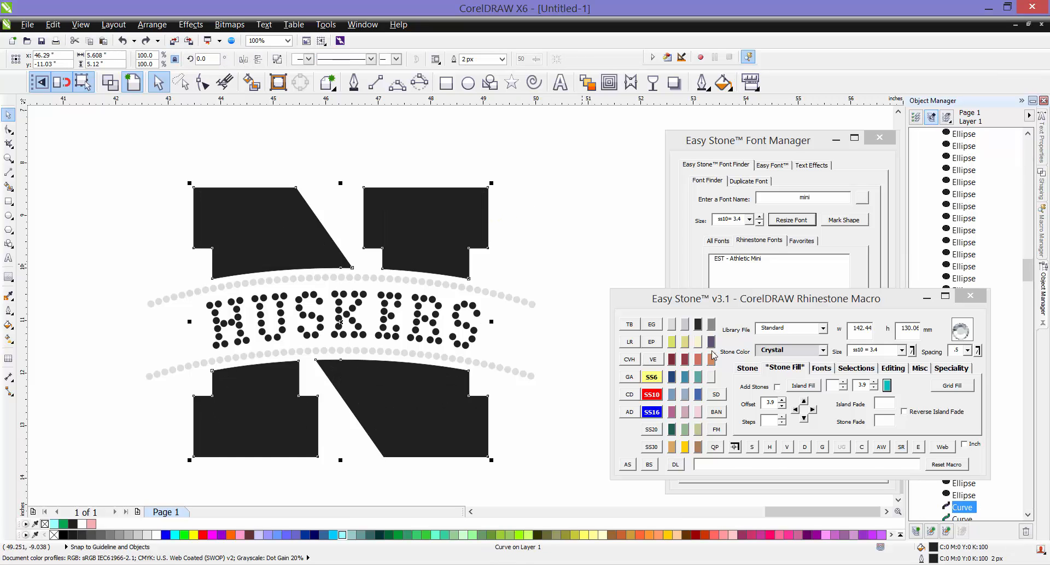
{"action": "left_click", "coordinate": [887, 389]}
{"action": "left_click", "coordinate": [688, 179]}
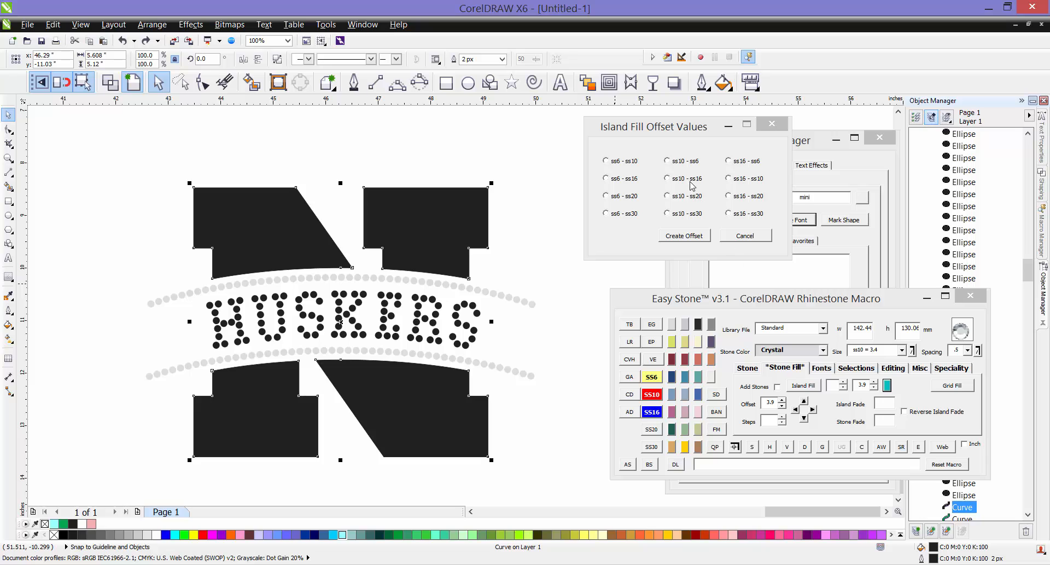
{"action": "left_click", "coordinate": [692, 234]}
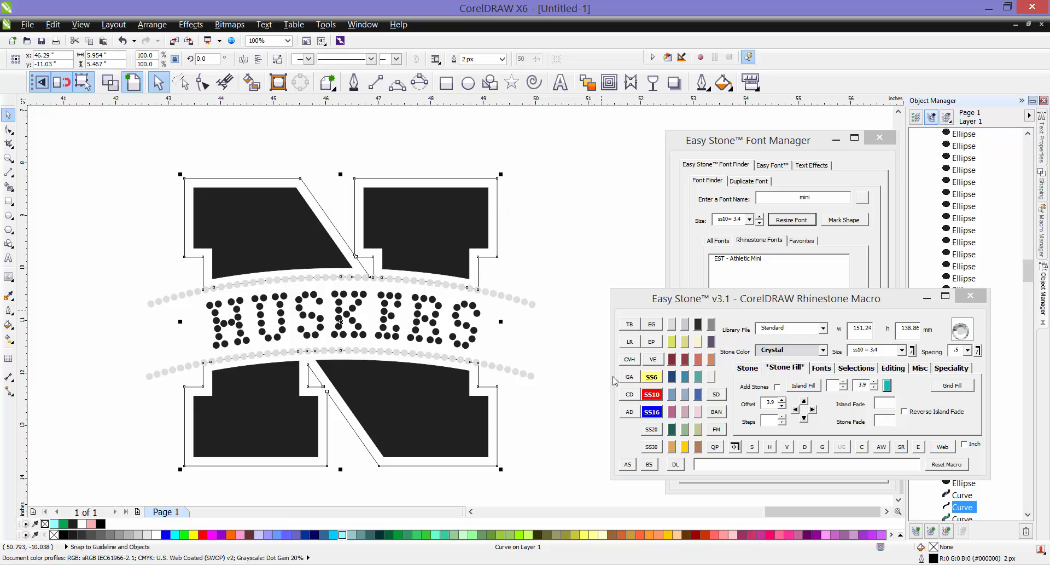
Try adding ss10 Crystal stones along the offset outline of the N, and undo the added stones
{"action": "left_click", "coordinate": [629, 464]}
{"action": "left_click", "coordinate": [514, 219]}
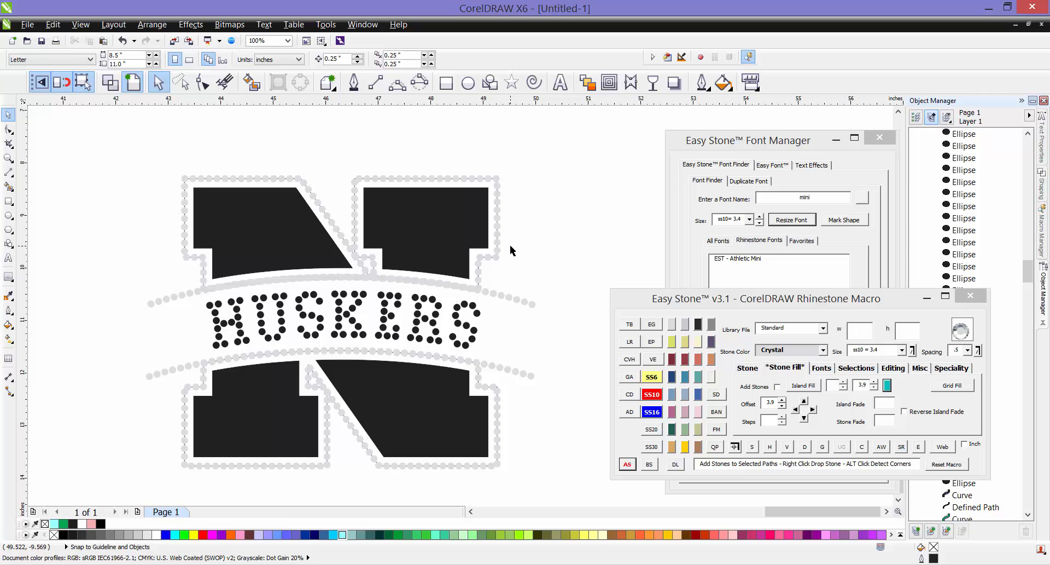
{"action": "key", "text": "ctrl+z"}
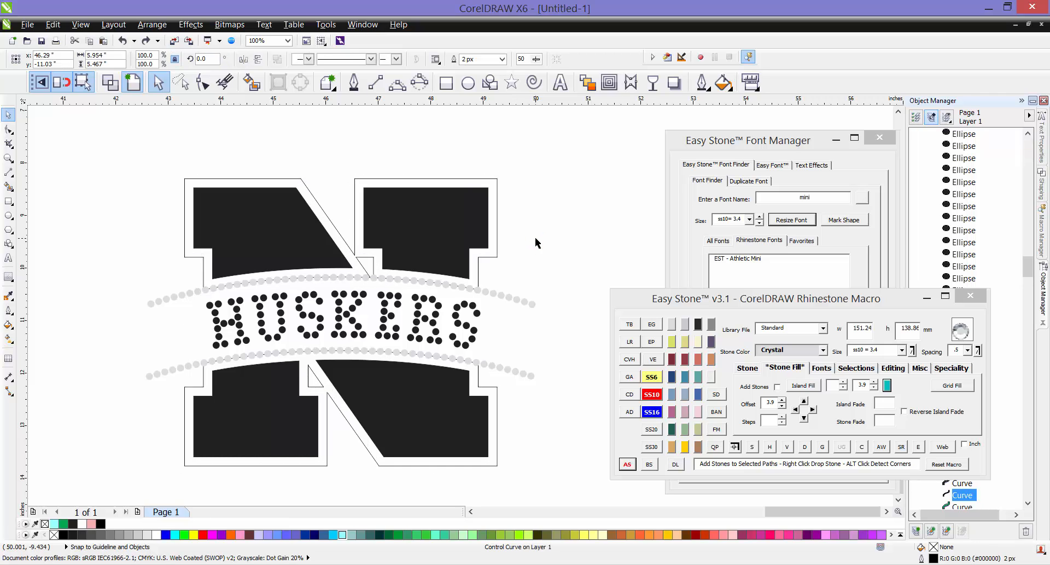
{"action": "left_click", "coordinate": [536, 238]}
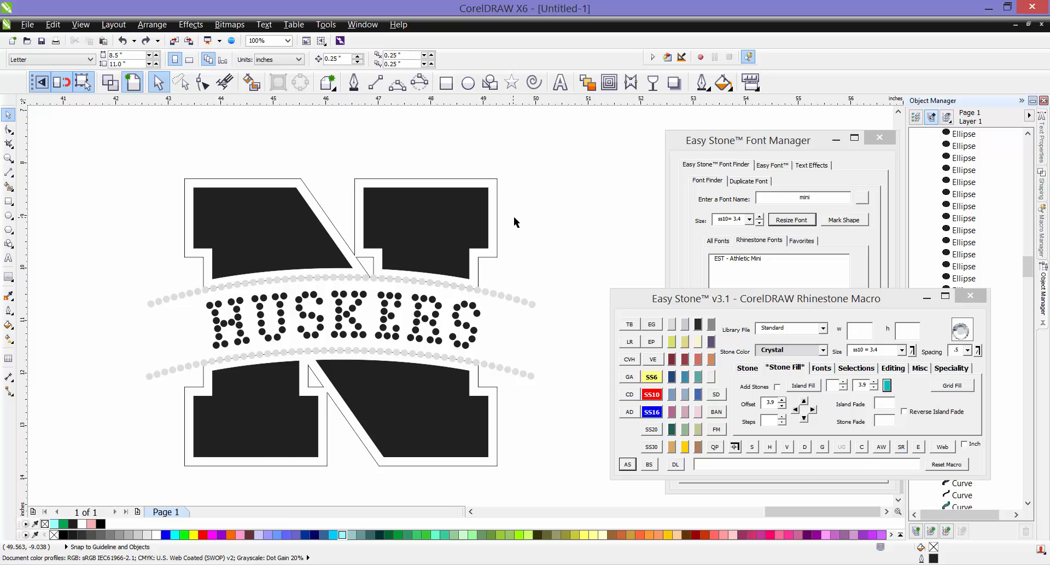
Delete the offset outline around the letter N
{"action": "scroll", "coordinate": [423, 226], "scroll_direction": "up", "scroll_amount": 1}
{"action": "scroll", "coordinate": [425, 222], "scroll_direction": "down", "scroll_amount": 1}
{"action": "left_click", "coordinate": [496, 227]}
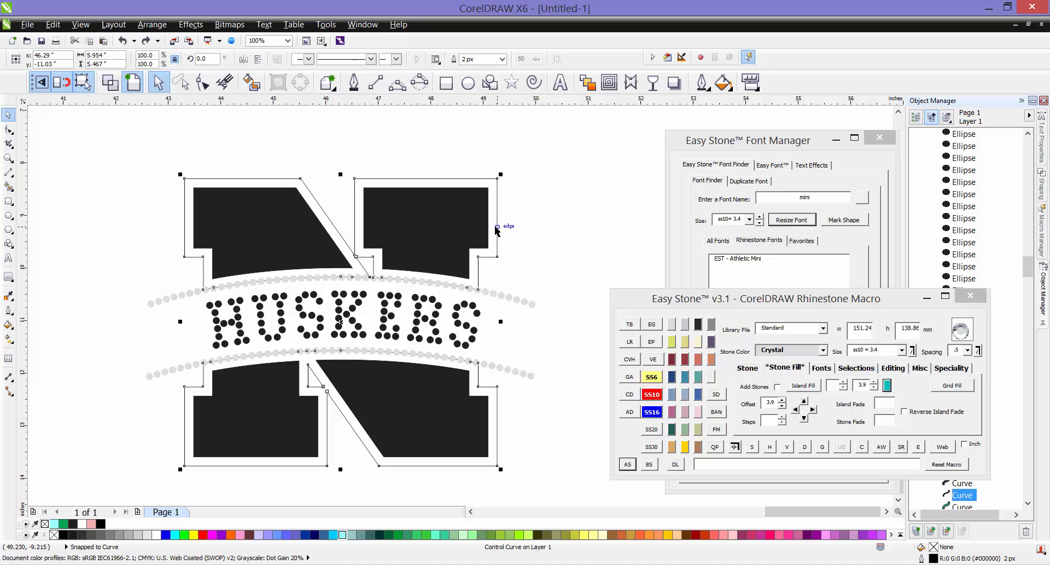
{"action": "key", "text": "Delete"}
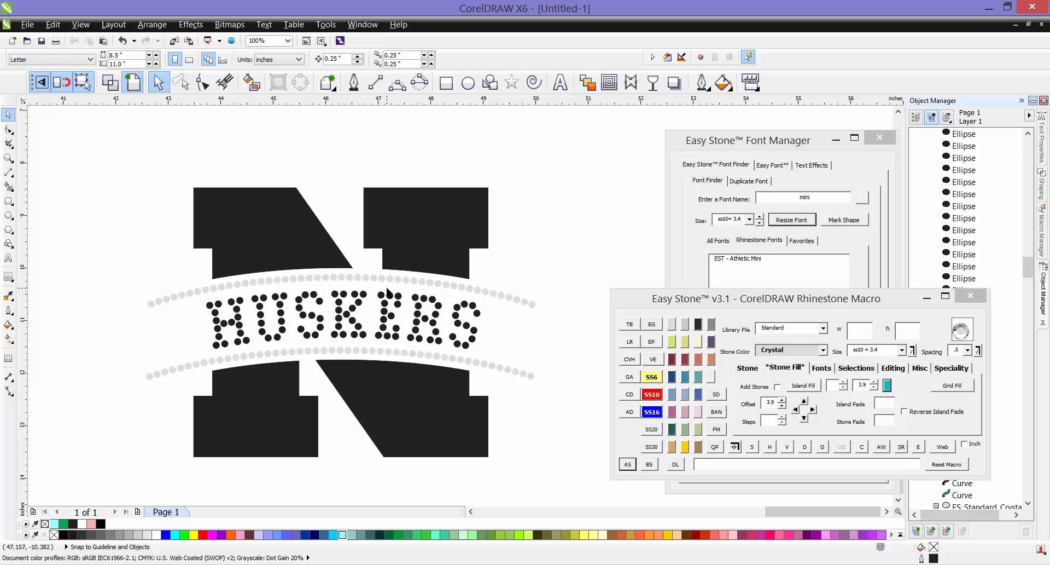
Select all the Crystal stones in the two arcs around HUSKERS and change their colour to Sapphire
{"action": "left_click", "coordinate": [483, 293]}
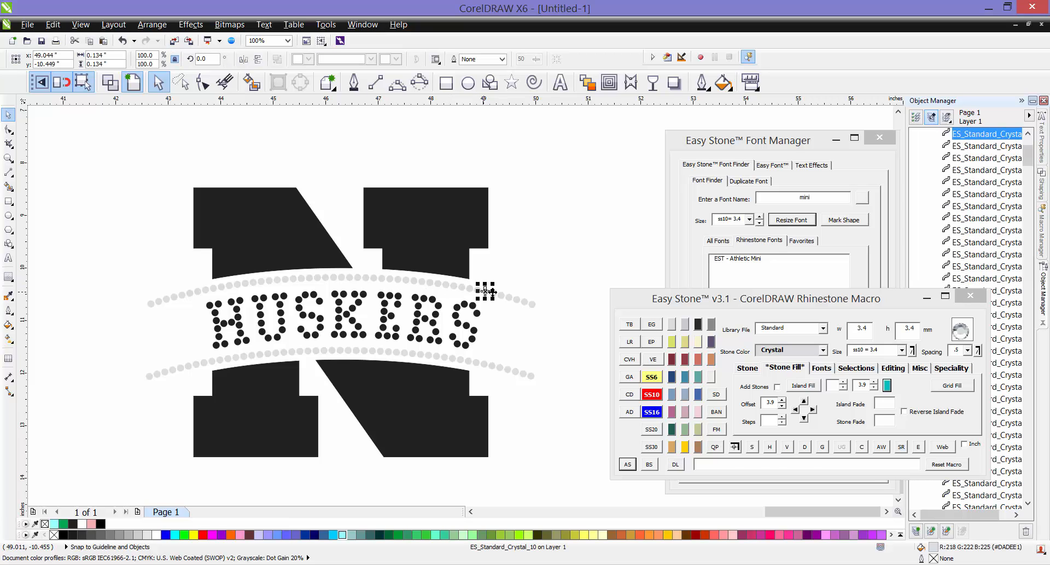
{"action": "left_click", "coordinate": [734, 447]}
{"action": "left_click_drag", "start_coordinate": [589, 248], "coordinate": [95, 394]}
{"action": "left_click", "coordinate": [672, 394]}
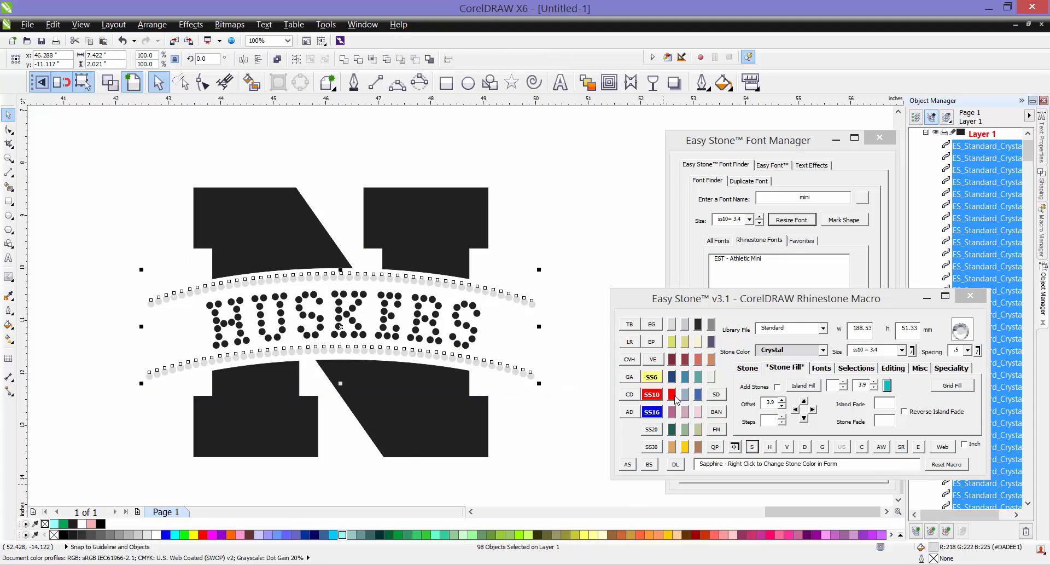
{"action": "left_click", "coordinate": [575, 254]}
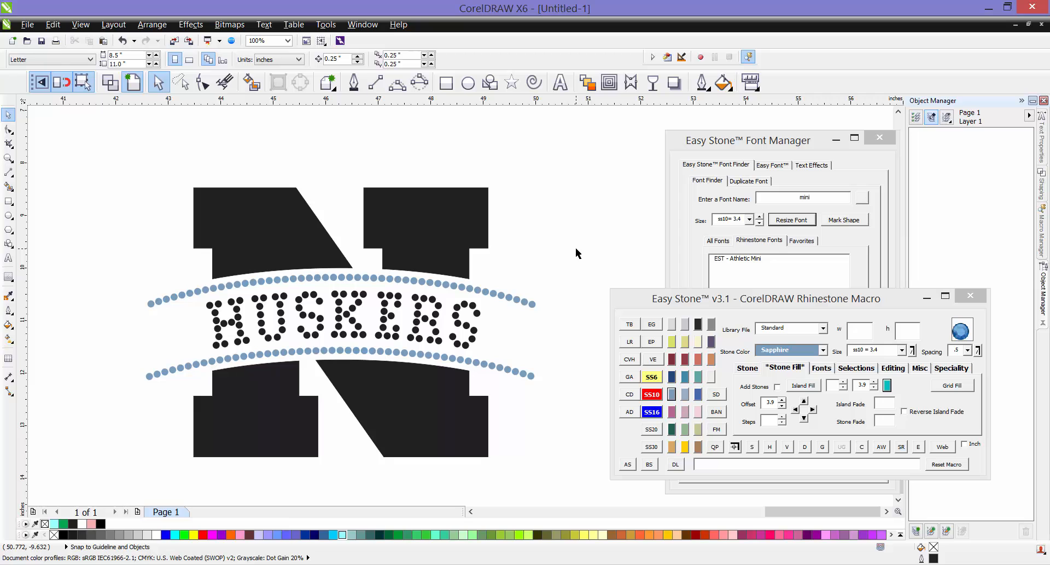
Create an ss10 - ss16 island fill offset outline around the black letter N
{"action": "left_click", "coordinate": [493, 234]}
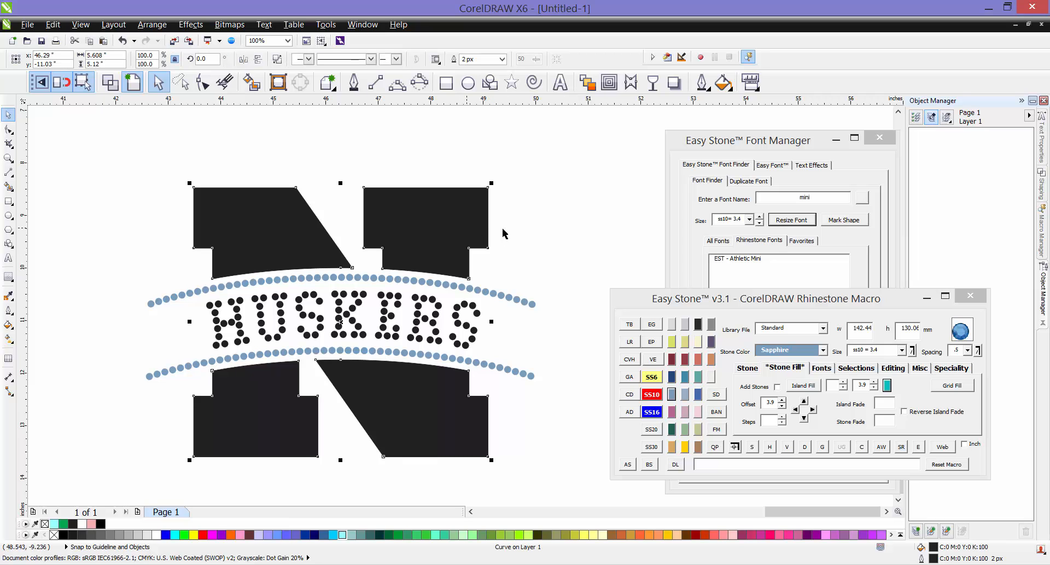
{"action": "left_click", "coordinate": [887, 385]}
{"action": "left_click", "coordinate": [695, 182]}
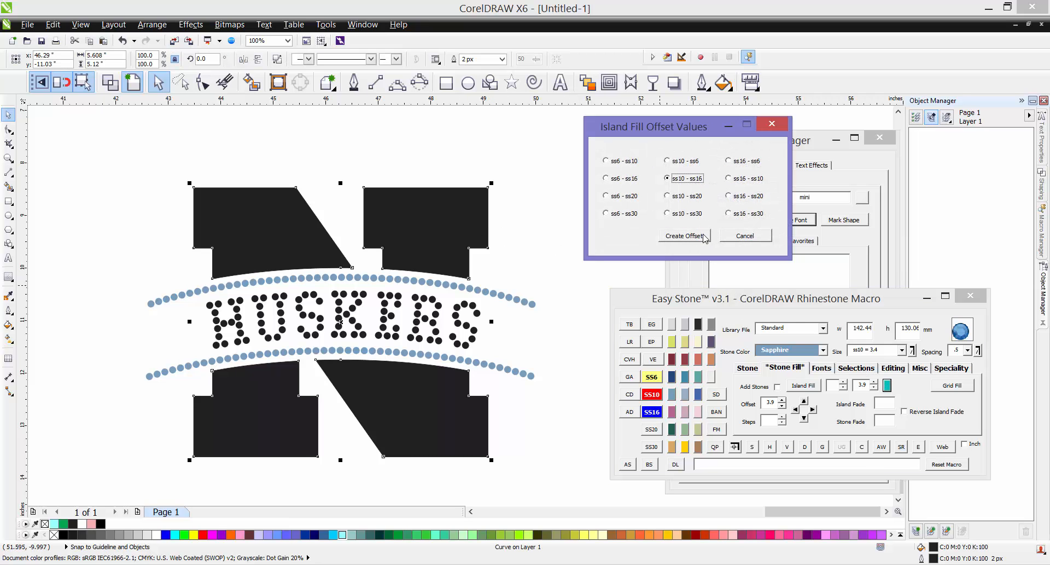
{"action": "left_click", "coordinate": [695, 235]}
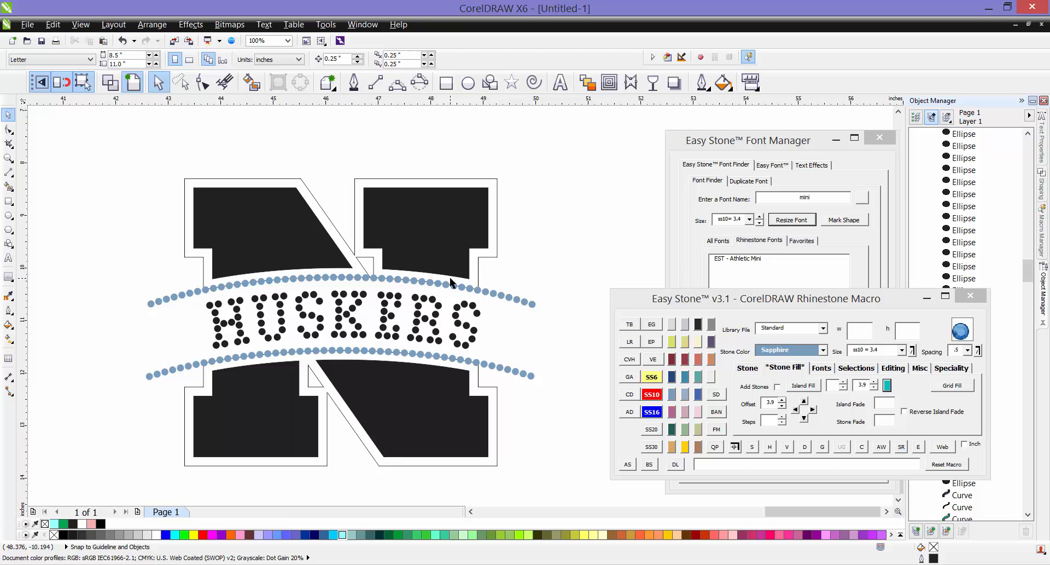
Break the offset outline at two nodes where it meets the upper Sapphire stone arc
{"action": "scroll", "coordinate": [474, 286], "scroll_direction": "up", "scroll_amount": 3}
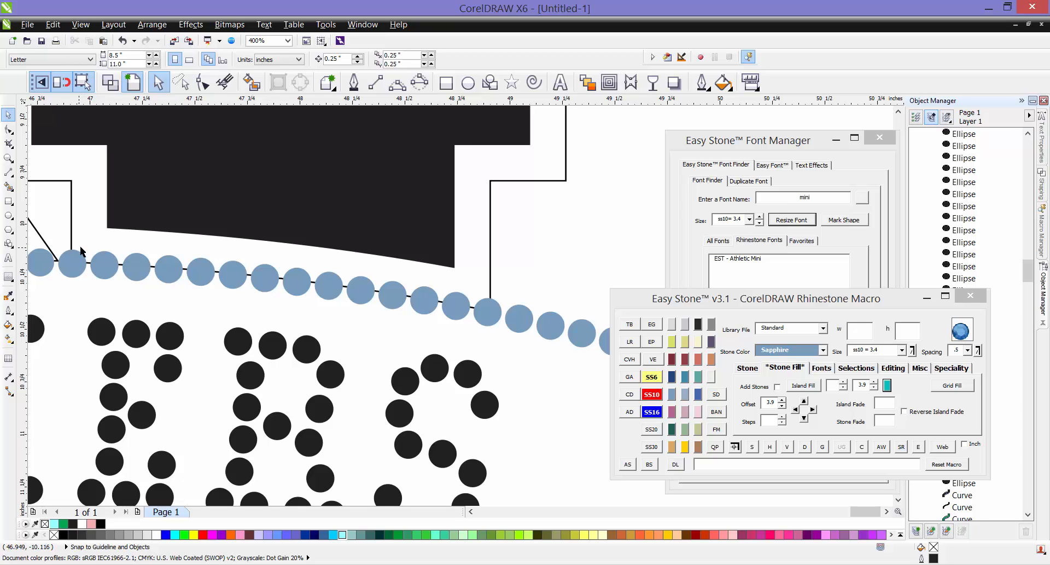
{"action": "scroll", "coordinate": [119, 238], "scroll_direction": "down", "scroll_amount": 2}
{"action": "scroll", "coordinate": [257, 270], "scroll_direction": "up", "scroll_amount": 1}
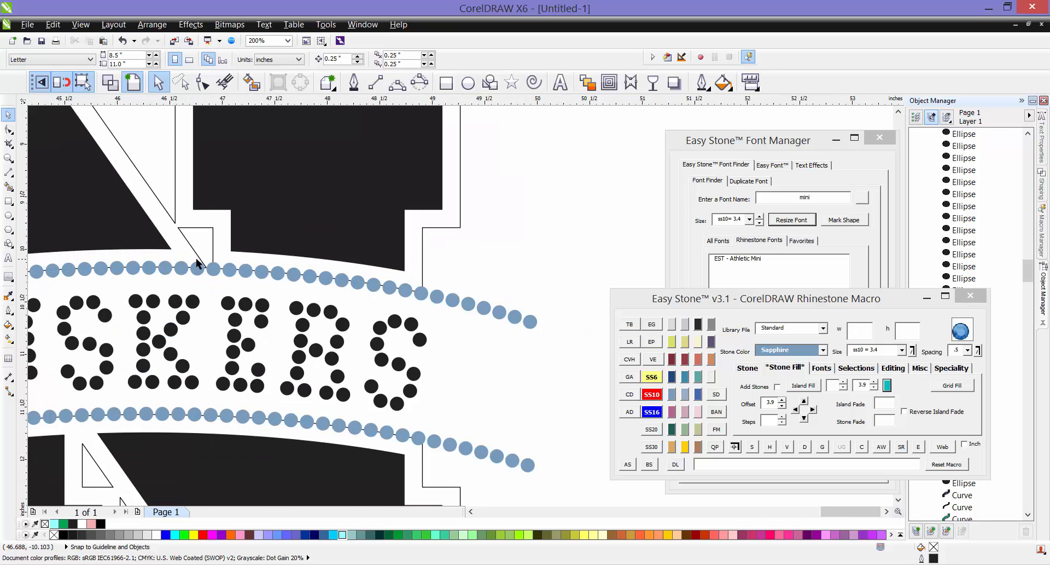
{"action": "scroll", "coordinate": [214, 267], "scroll_direction": "up", "scroll_amount": 1}
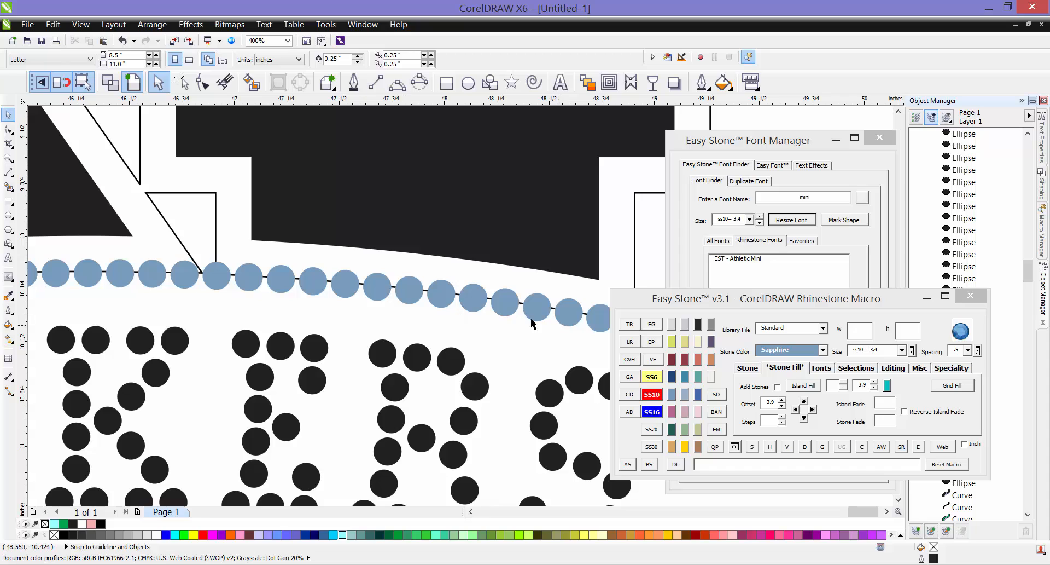
{"action": "scroll", "coordinate": [320, 205], "scroll_direction": "down", "scroll_amount": 1}
{"action": "double_click", "coordinate": [457, 216]}
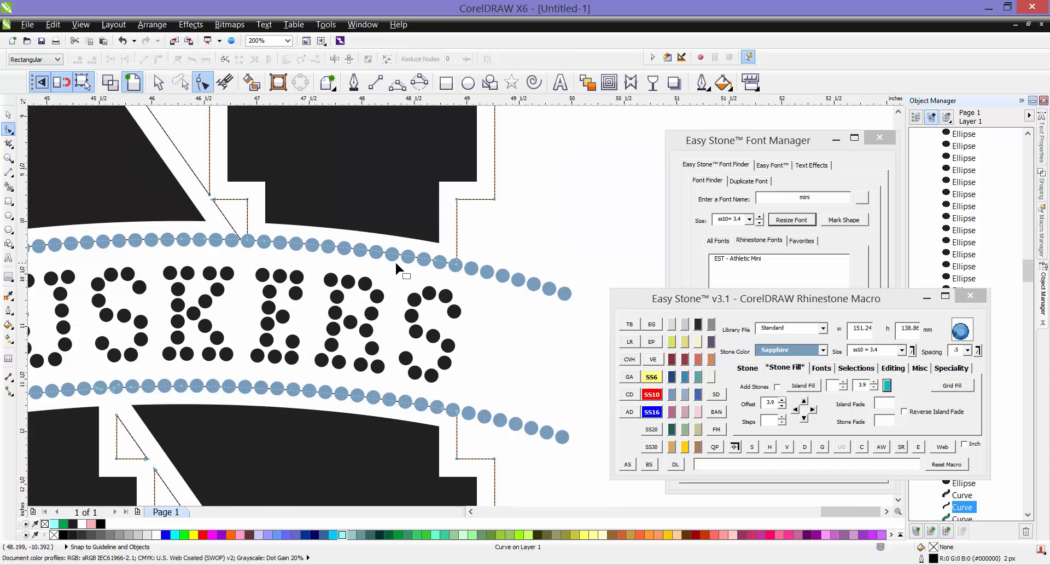
{"action": "left_click", "coordinate": [456, 265]}
{"action": "left_click", "coordinate": [248, 240], "text": "shift"}
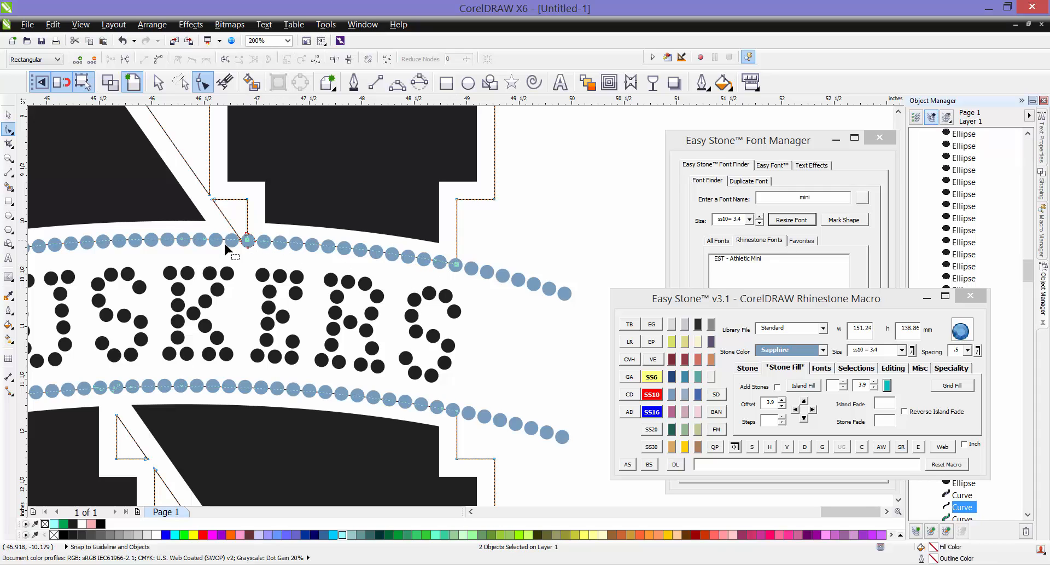
{"action": "left_click", "coordinate": [633, 375]}
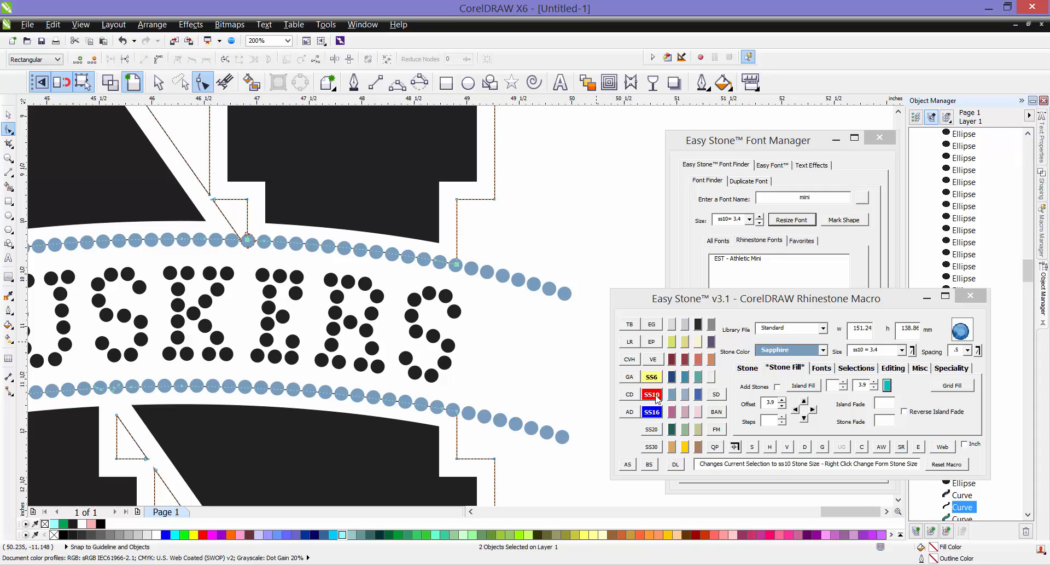
{"action": "left_click", "coordinate": [716, 411]}
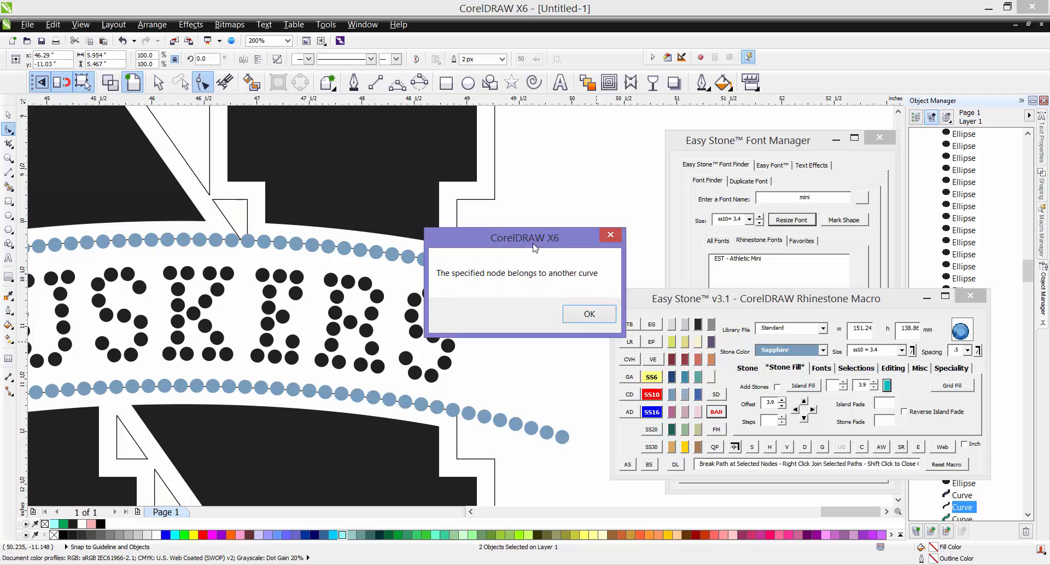
{"action": "left_click", "coordinate": [586, 314]}
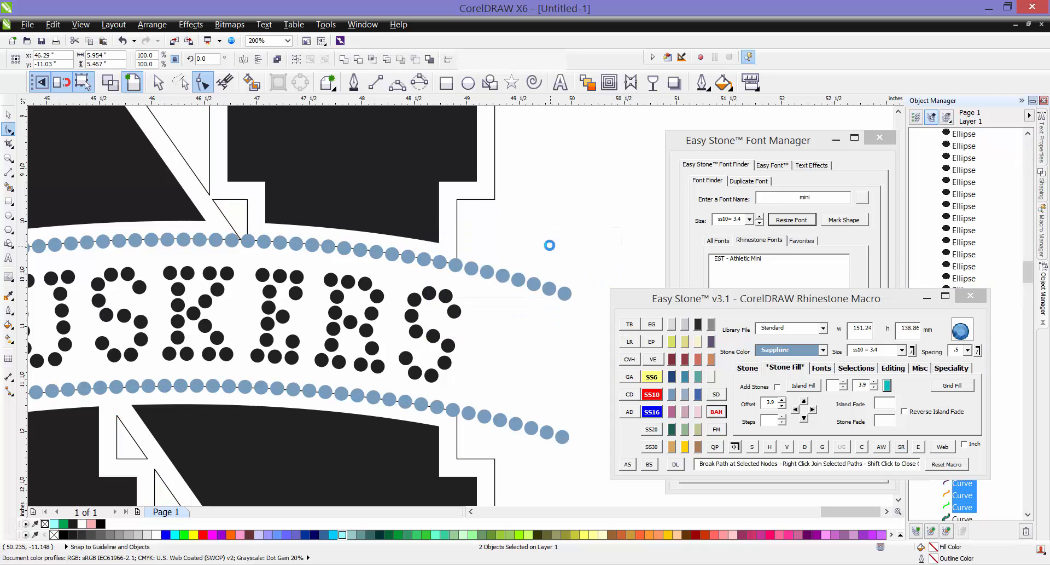
Delete the separated outline segment running beneath the upper Sapphire stone arc
{"action": "scroll", "coordinate": [361, 265], "scroll_direction": "up", "scroll_amount": 2}
{"action": "scroll", "coordinate": [361, 265], "scroll_direction": "up", "scroll_amount": 1}
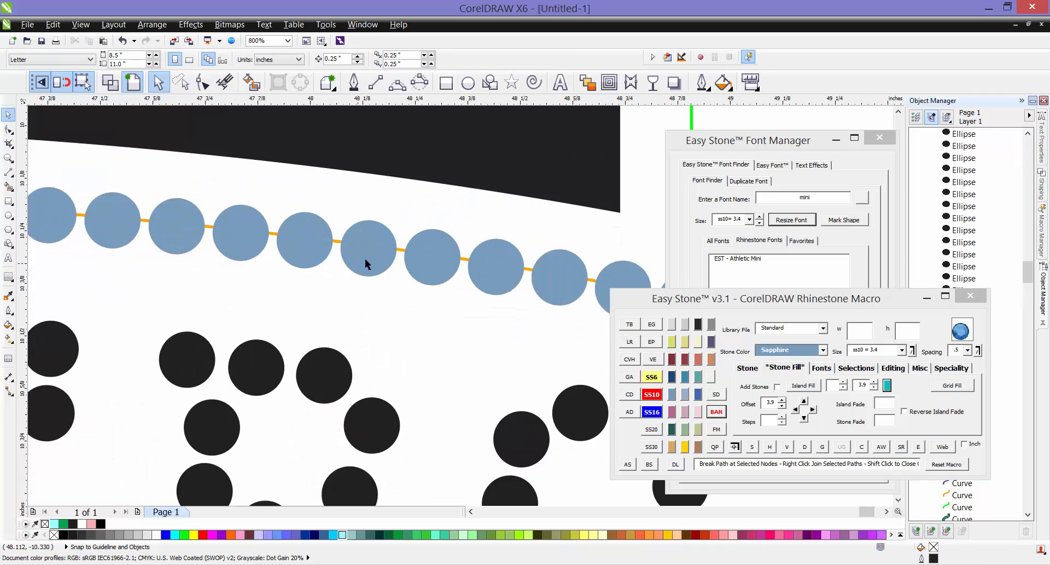
{"action": "left_click", "coordinate": [336, 245]}
{"action": "key", "text": "Delete"}
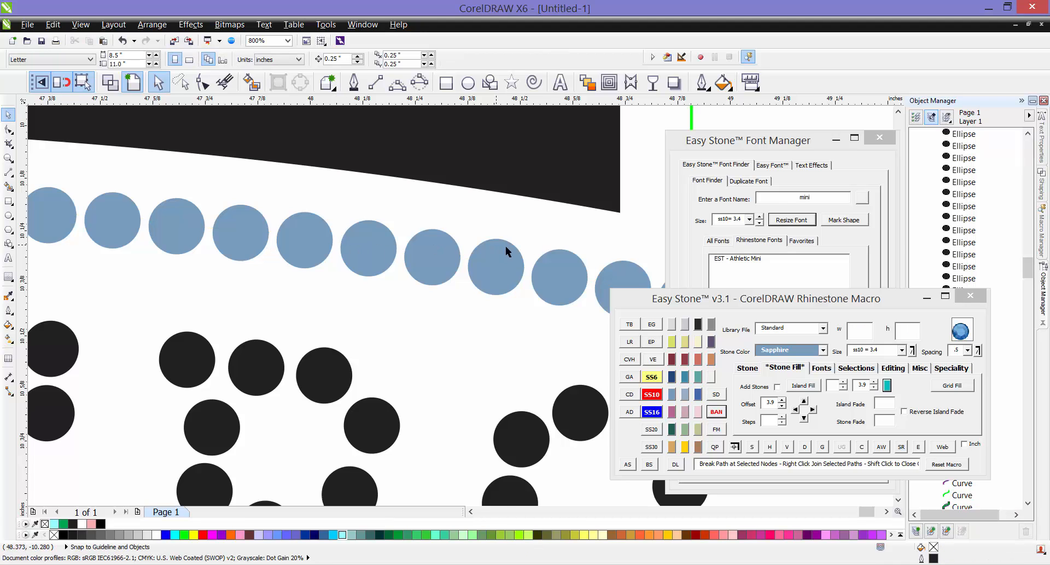
Break the lower offset outline at the two corner nodes where it meets the ends of the lower stone arc
{"action": "scroll", "coordinate": [507, 251], "scroll_direction": "down", "scroll_amount": 2}
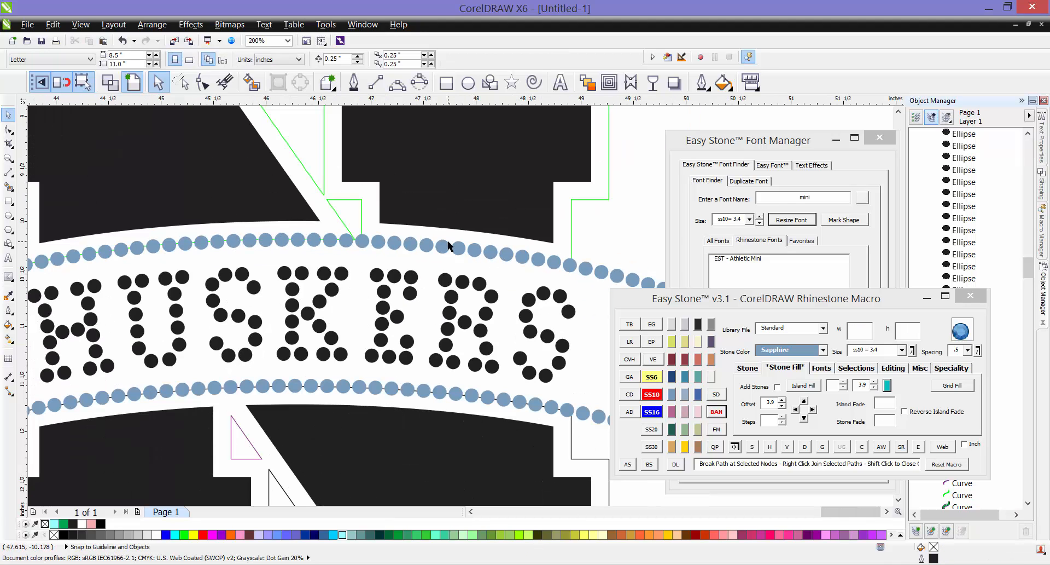
{"action": "scroll", "coordinate": [264, 245], "scroll_direction": "down", "scroll_amount": 1}
{"action": "scroll", "coordinate": [232, 299], "scroll_direction": "up", "scroll_amount": 2}
{"action": "scroll", "coordinate": [232, 299], "scroll_direction": "down", "scroll_amount": 1}
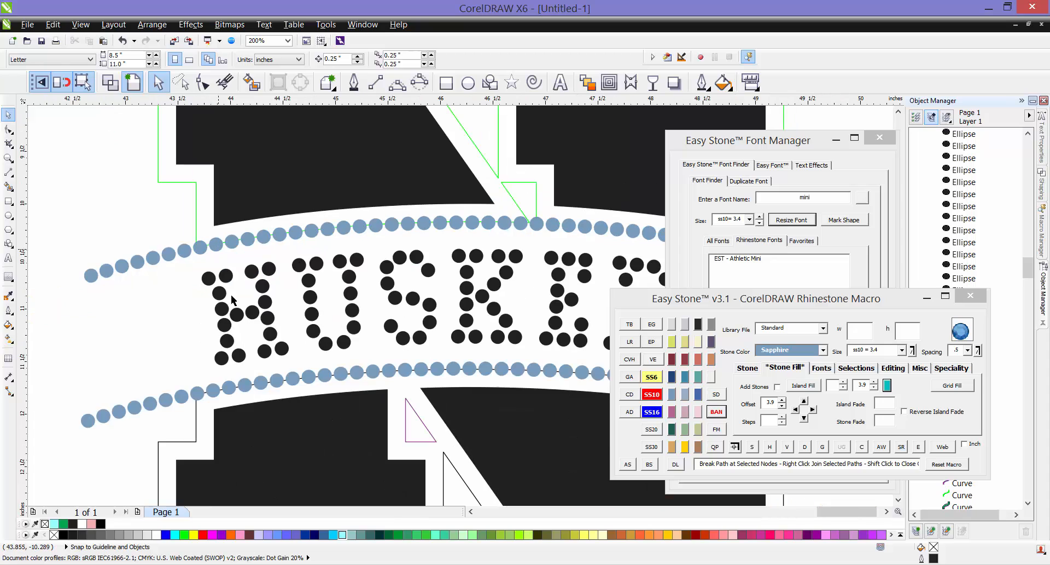
{"action": "scroll", "coordinate": [247, 405], "scroll_direction": "up", "scroll_amount": 1}
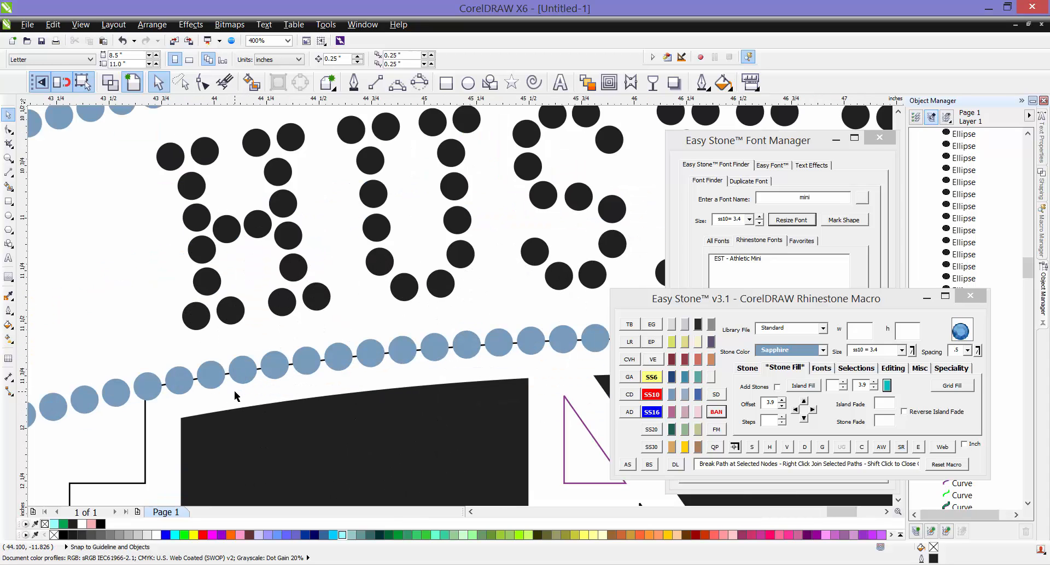
{"action": "double_click", "coordinate": [234, 392]}
{"action": "left_click", "coordinate": [145, 389]}
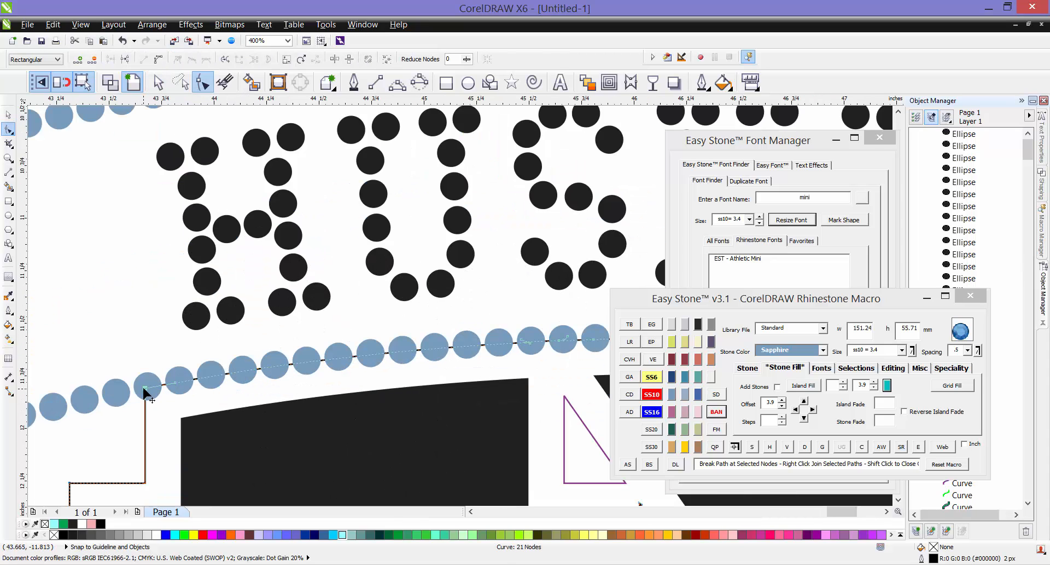
{"action": "scroll", "coordinate": [125, 257], "scroll_direction": "down", "scroll_amount": 2}
{"action": "scroll", "coordinate": [319, 294], "scroll_direction": "up", "scroll_amount": 1}
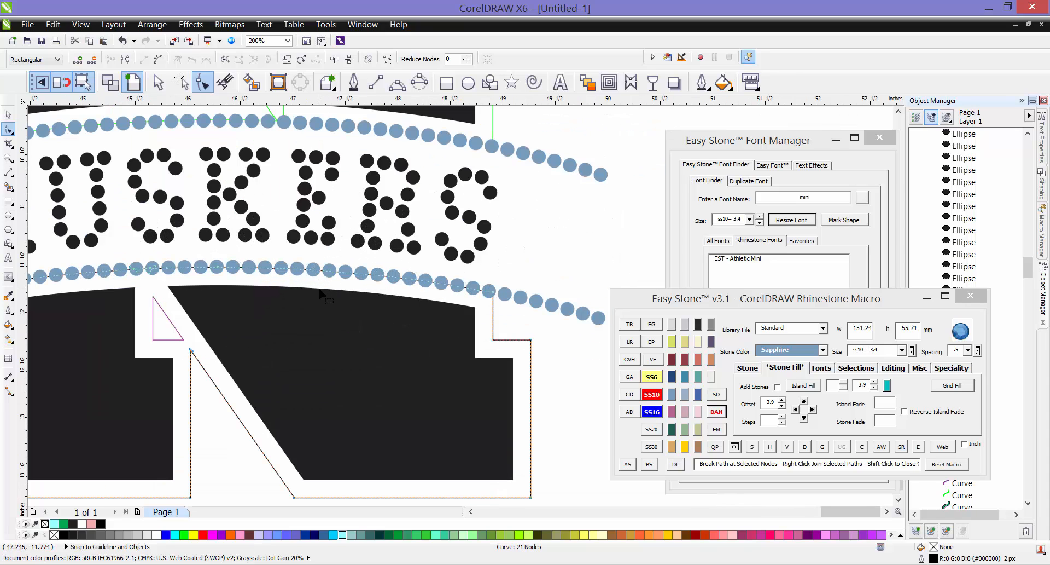
{"action": "left_click", "coordinate": [491, 291], "text": "shift"}
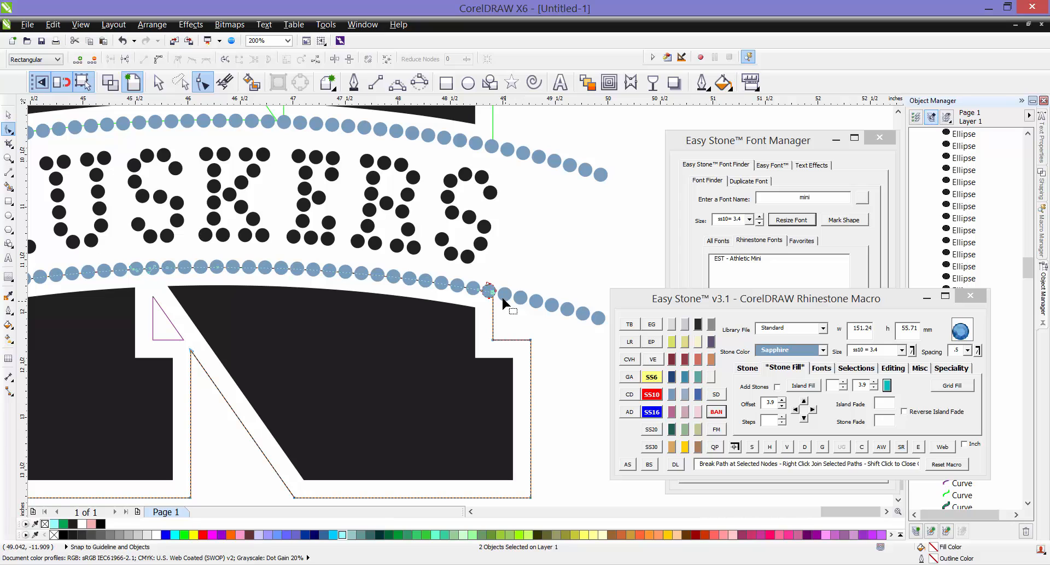
{"action": "left_click", "coordinate": [717, 411]}
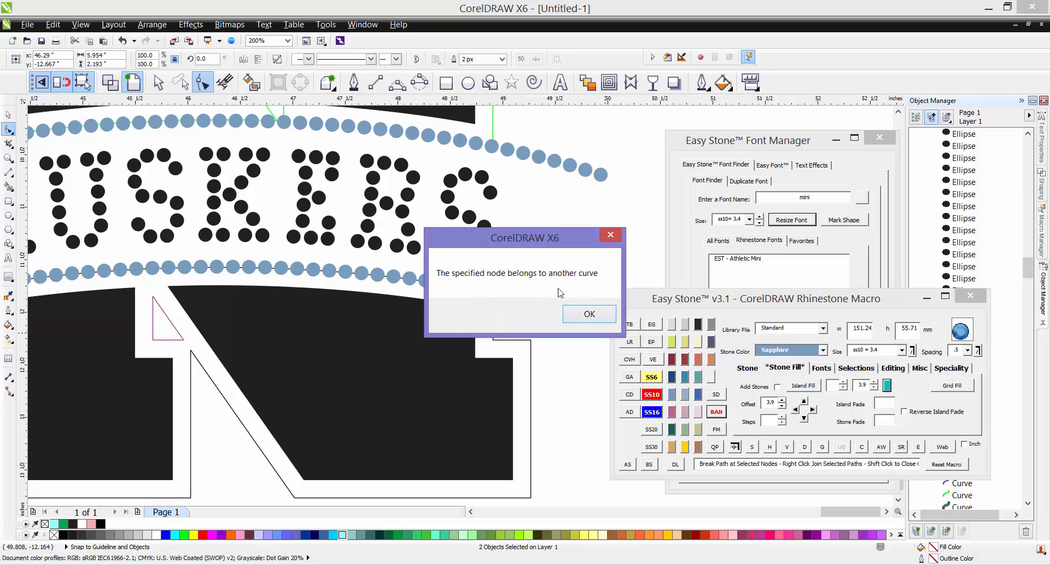
{"action": "left_click", "coordinate": [585, 316]}
Delete the separated outline segment running along the lower Sapphire stone arc
{"action": "left_click", "coordinate": [539, 240]}
{"action": "scroll", "coordinate": [475, 295], "scroll_direction": "up", "scroll_amount": 4}
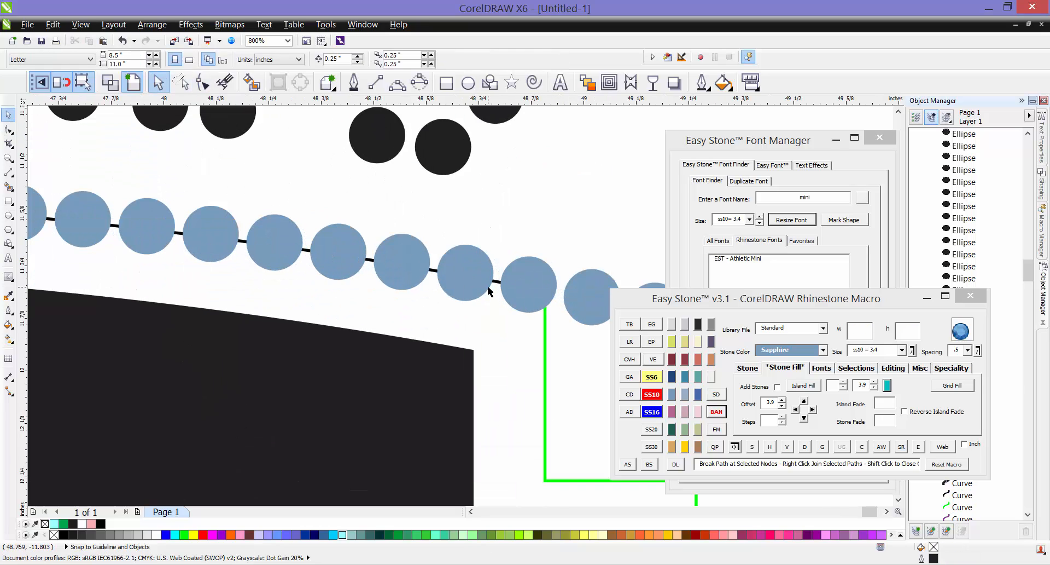
{"action": "left_click", "coordinate": [500, 284]}
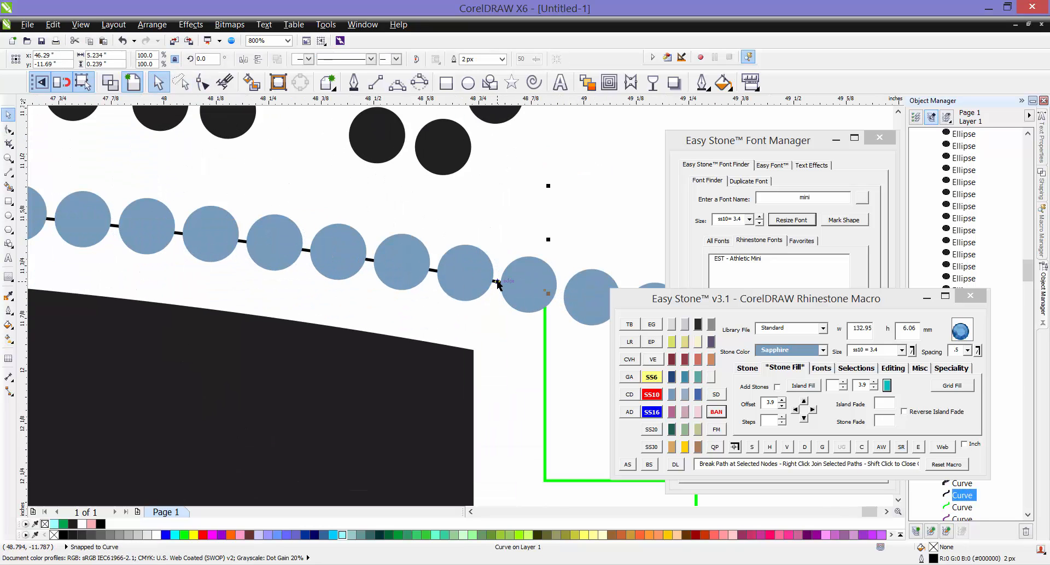
{"action": "key", "text": "Delete"}
{"action": "scroll", "coordinate": [541, 265], "scroll_direction": "down", "scroll_amount": 4}
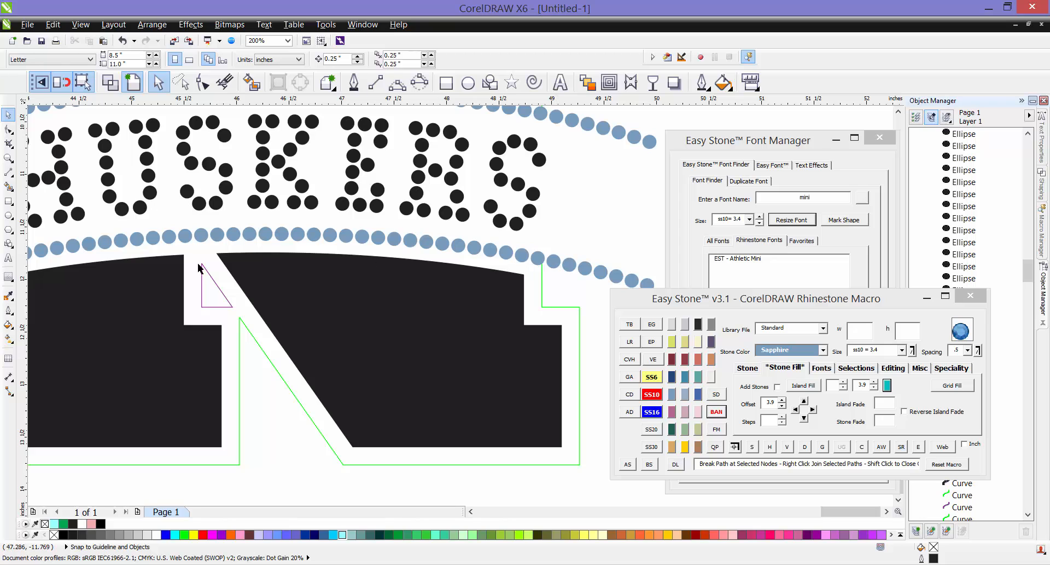
Break the upper offset outline at its left end on the upper stone arc and at the small triangle's lower right corner
{"action": "scroll", "coordinate": [487, 274], "scroll_direction": "down", "scroll_amount": 2}
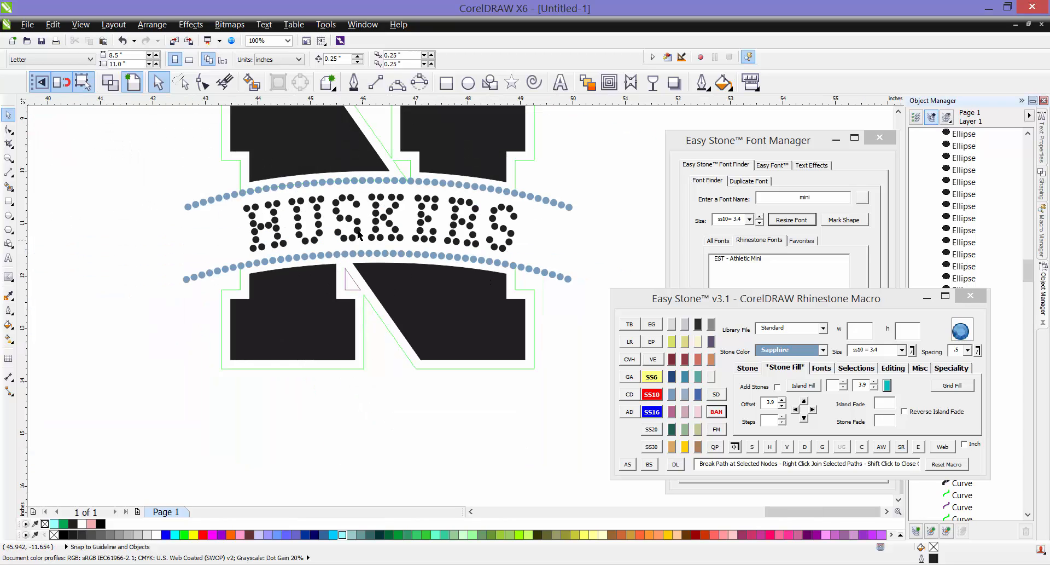
{"action": "scroll", "coordinate": [328, 323], "scroll_direction": "down", "scroll_amount": 2}
{"action": "scroll", "coordinate": [192, 275], "scroll_direction": "up", "scroll_amount": 4}
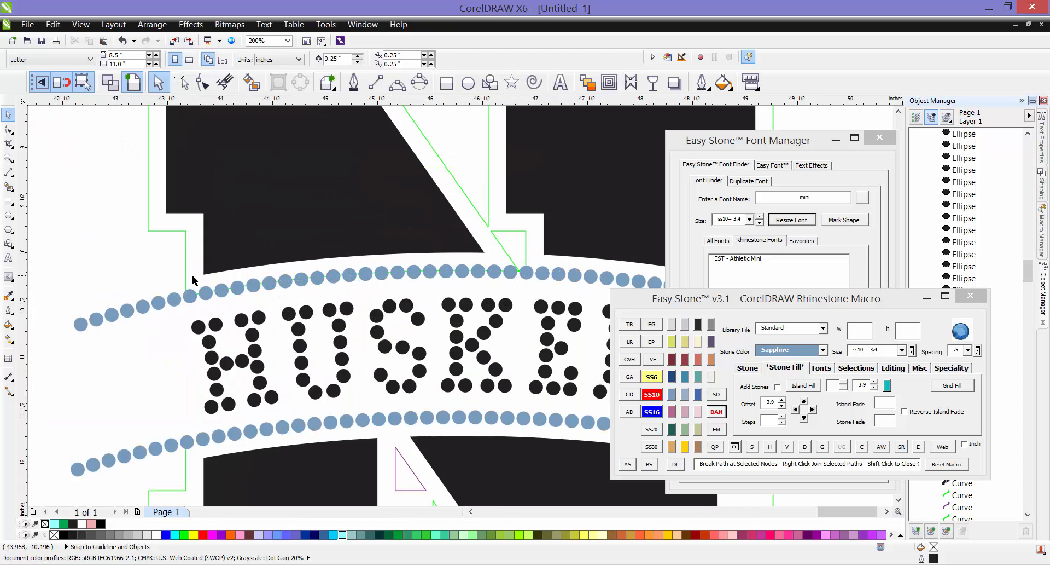
{"action": "scroll", "coordinate": [192, 275], "scroll_direction": "up", "scroll_amount": 1}
{"action": "key", "text": "F10"}
{"action": "left_click", "coordinate": [179, 318]}
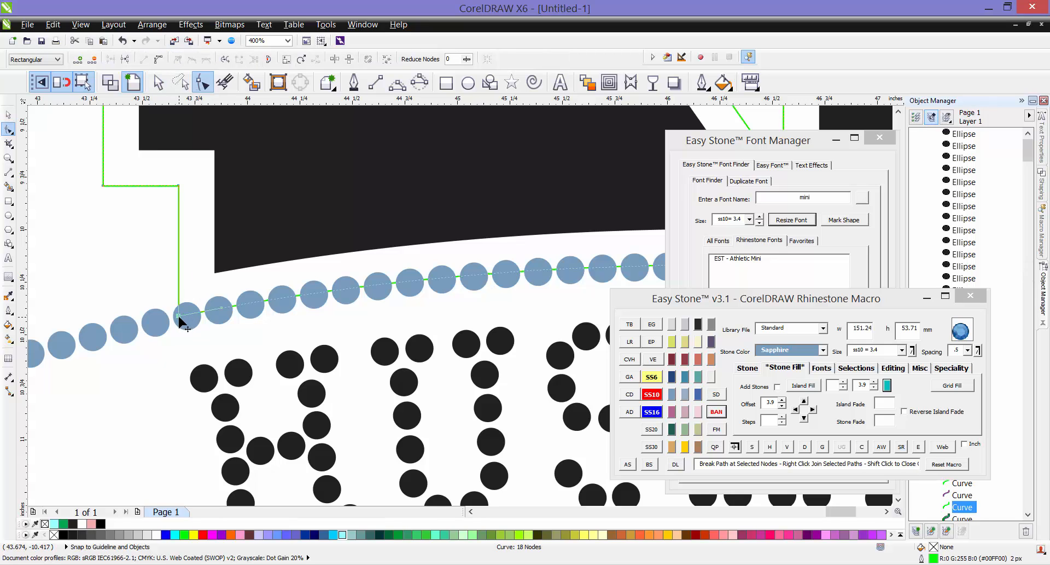
{"action": "scroll", "coordinate": [132, 253], "scroll_direction": "down", "scroll_amount": 1}
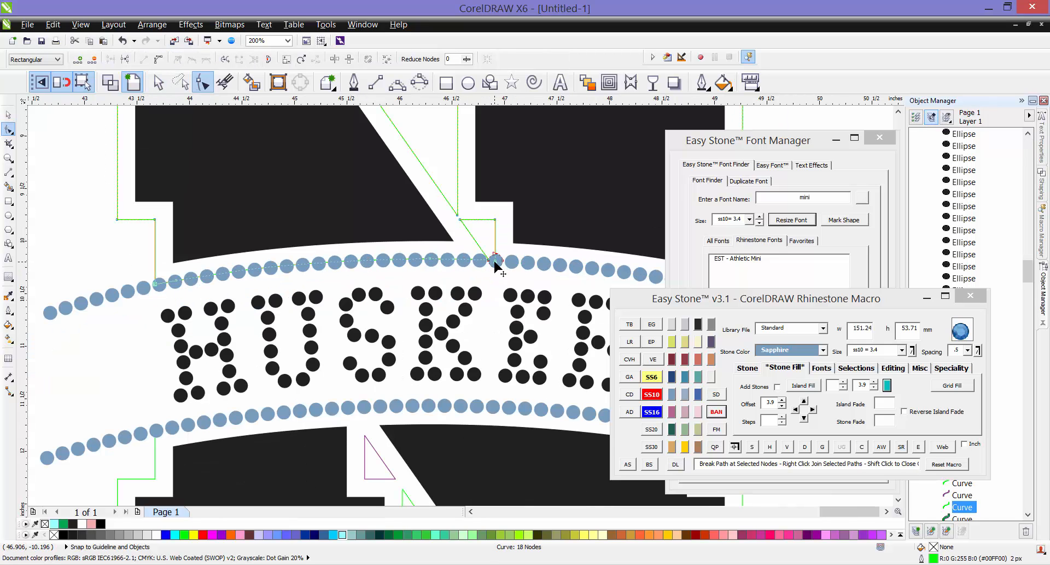
{"action": "left_click", "coordinate": [494, 262], "text": "shift"}
{"action": "left_click", "coordinate": [720, 413]}
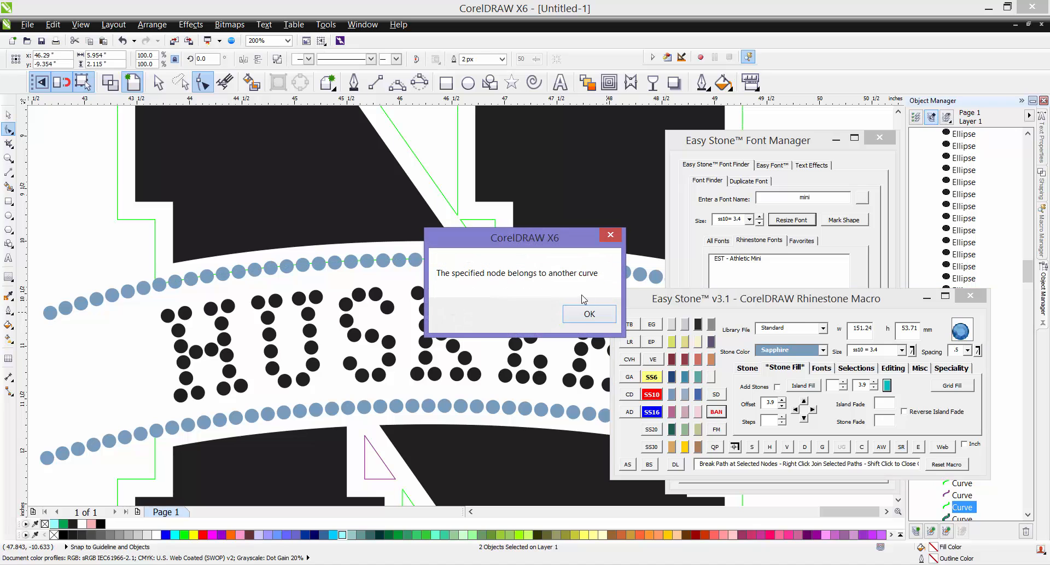
{"action": "left_click", "coordinate": [587, 319]}
{"action": "key", "text": "space"}
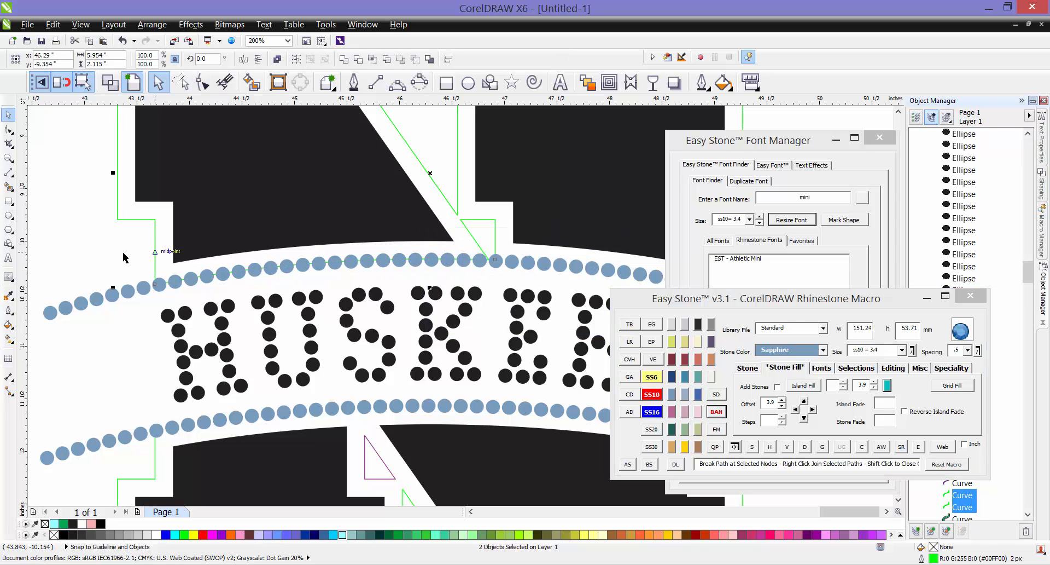
Delete the separated outline piece under the upper Sapphire arc, including the small triangle beside the N's diagonal
{"action": "left_click", "coordinate": [138, 267]}
{"action": "scroll", "coordinate": [137, 264], "scroll_direction": "up", "scroll_amount": 3}
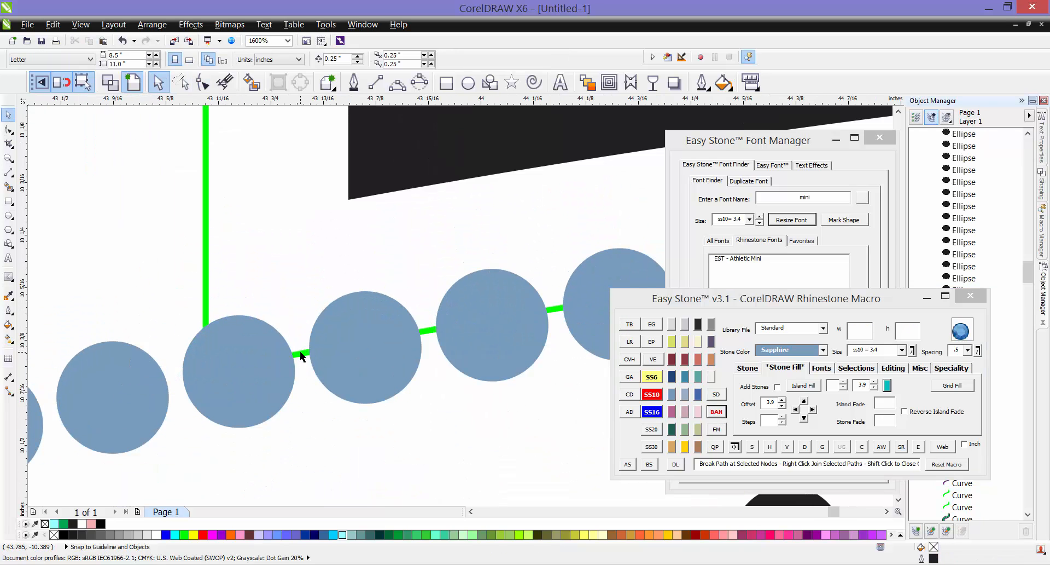
{"action": "left_click", "coordinate": [302, 355]}
{"action": "key", "text": "Delete"}
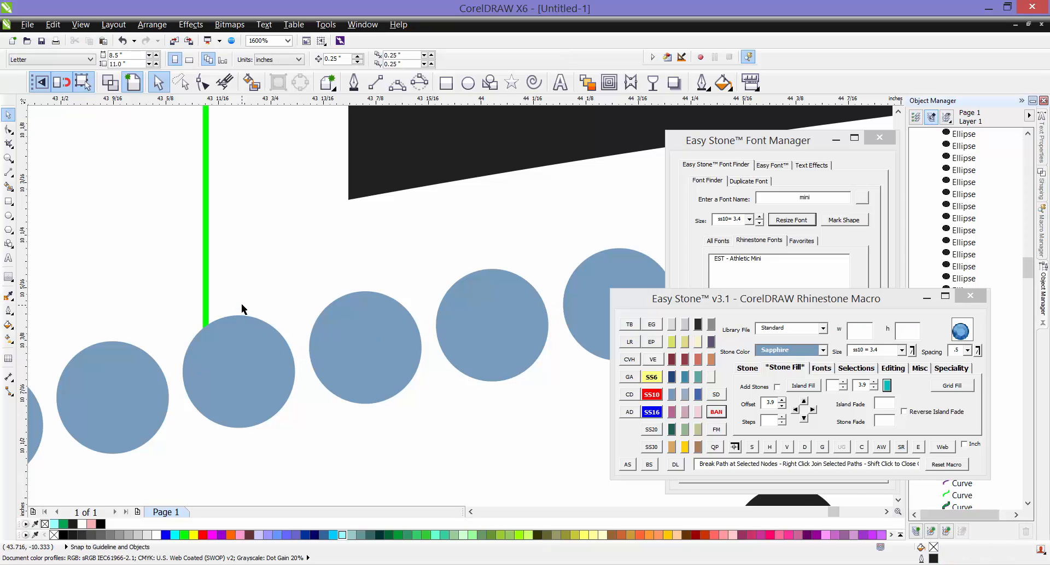
{"action": "scroll", "coordinate": [243, 309], "scroll_direction": "down", "scroll_amount": 4}
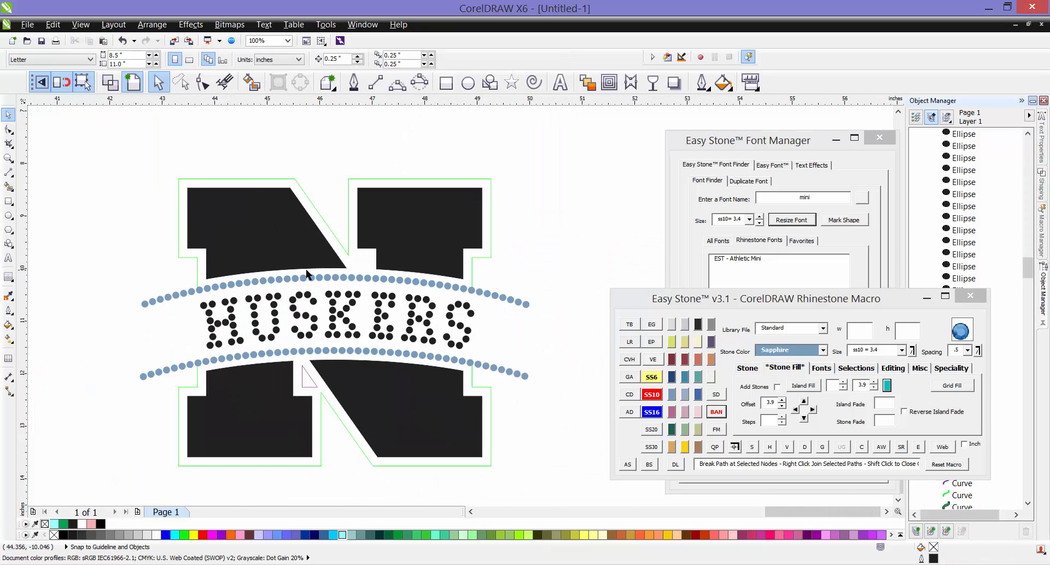
Add Crystal ss10 stones along the remaining upper offset outline of the N
{"action": "scroll", "coordinate": [464, 298], "scroll_direction": "up", "scroll_amount": 1}
{"action": "scroll", "coordinate": [455, 228], "scroll_direction": "down", "scroll_amount": 1}
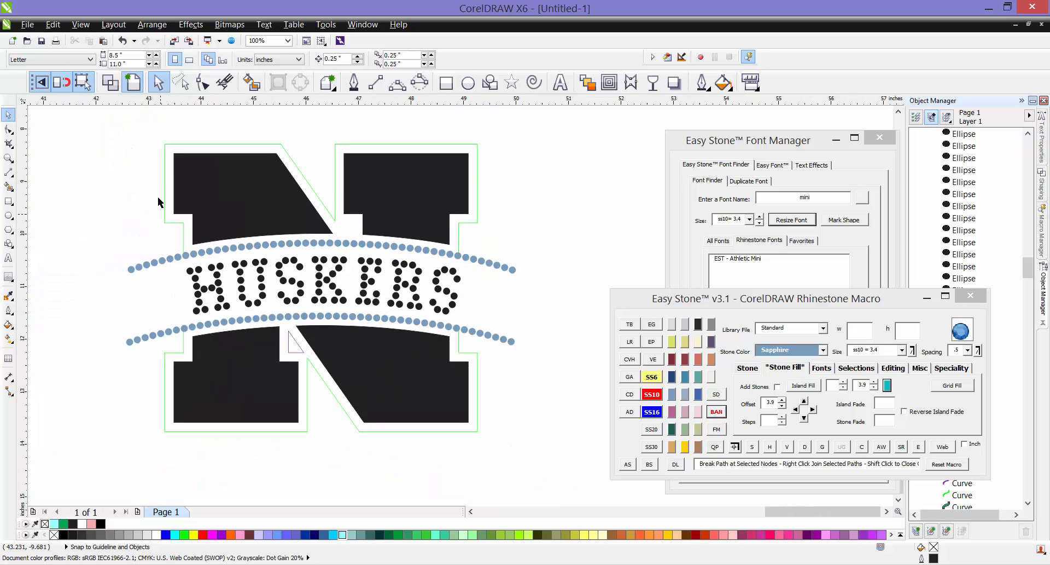
{"action": "left_click", "coordinate": [168, 162]}
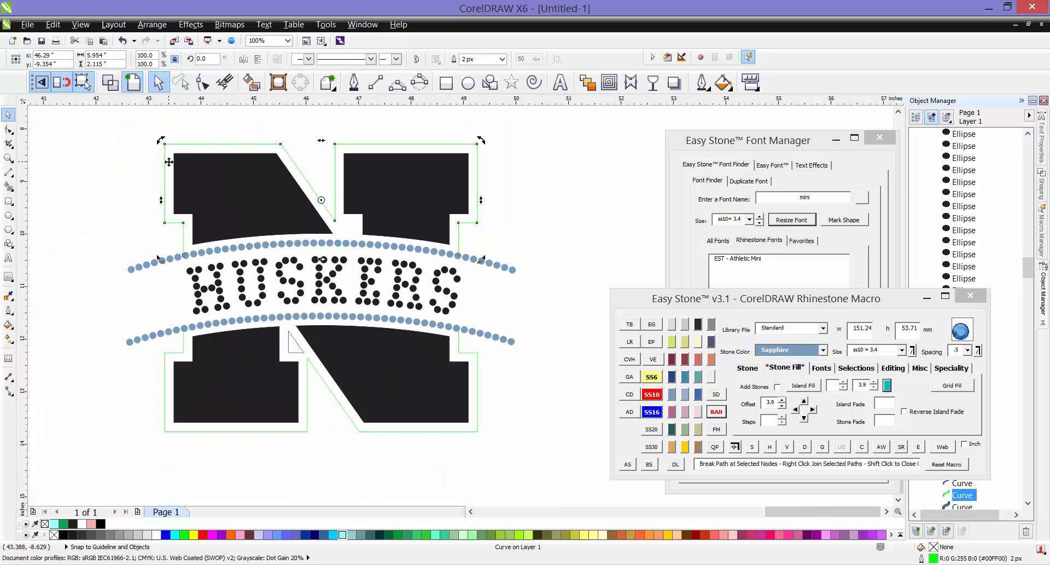
{"action": "key", "text": "F10"}
{"action": "scroll", "coordinate": [174, 135], "scroll_direction": "up", "scroll_amount": 1}
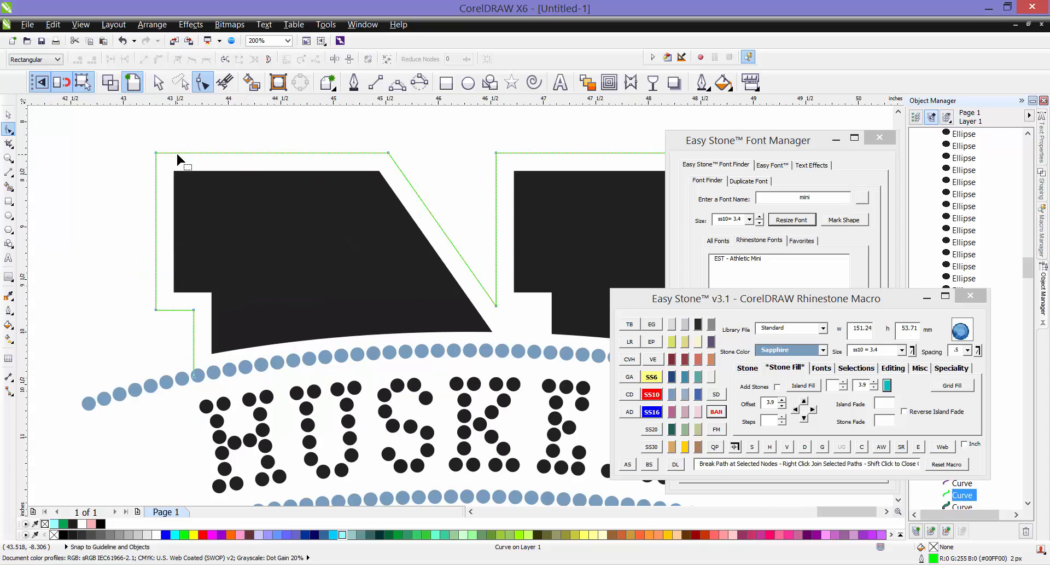
{"action": "scroll", "coordinate": [175, 149], "scroll_direction": "down", "scroll_amount": 1}
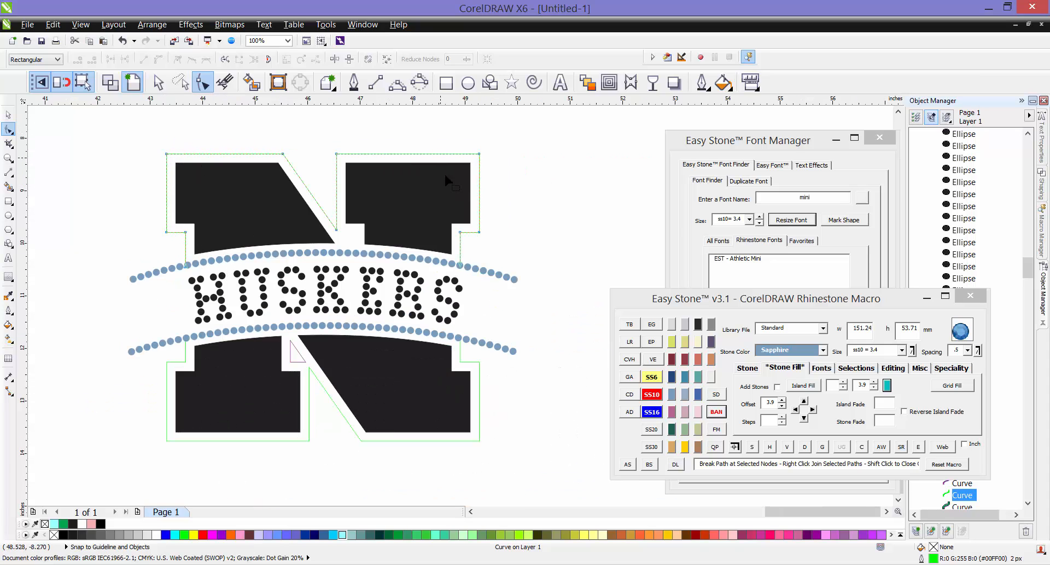
{"action": "left_click", "coordinate": [673, 327]}
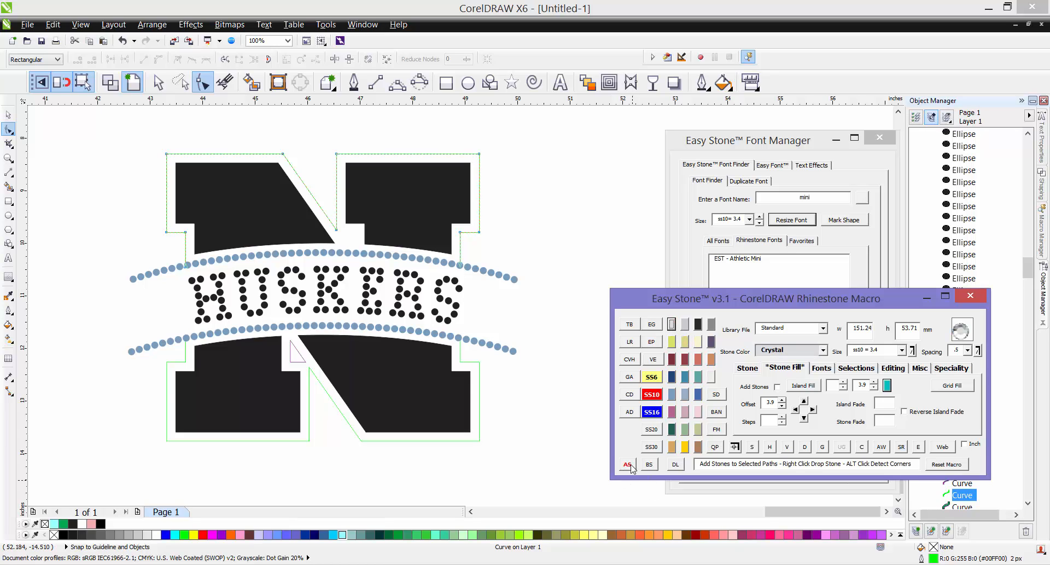
{"action": "left_click", "coordinate": [753, 371]}
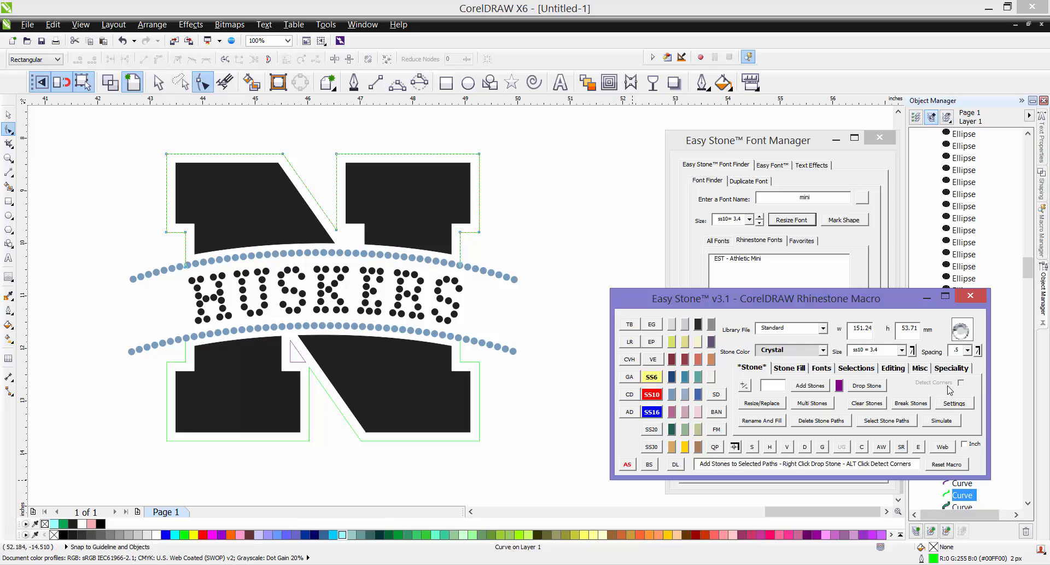
{"action": "left_click", "coordinate": [627, 465]}
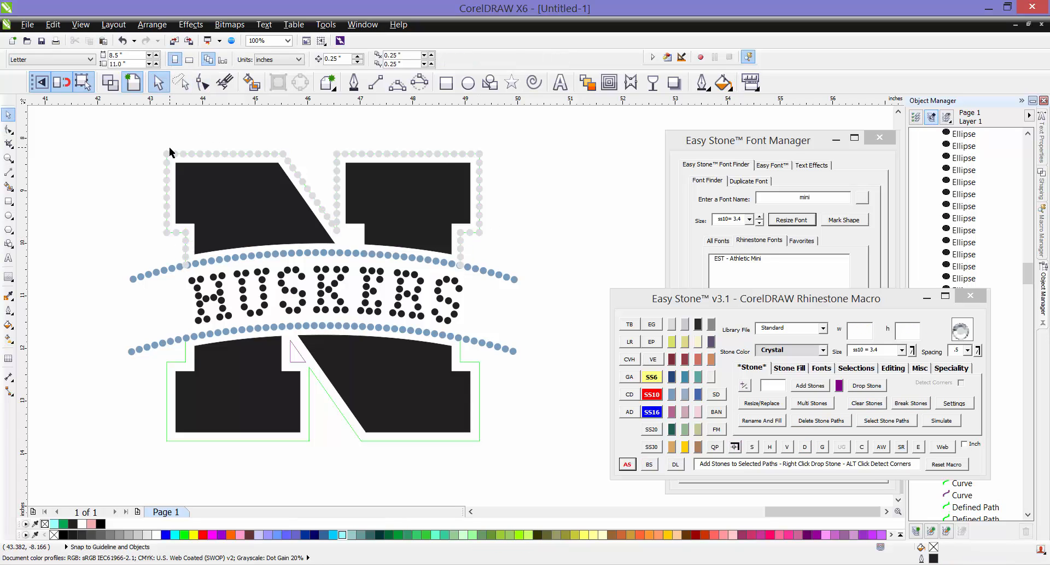
{"action": "left_click", "coordinate": [167, 178]}
{"action": "left_click_drag", "start_coordinate": [163, 176], "coordinate": [127, 176]}
{"action": "key", "text": "ctrl+z"}
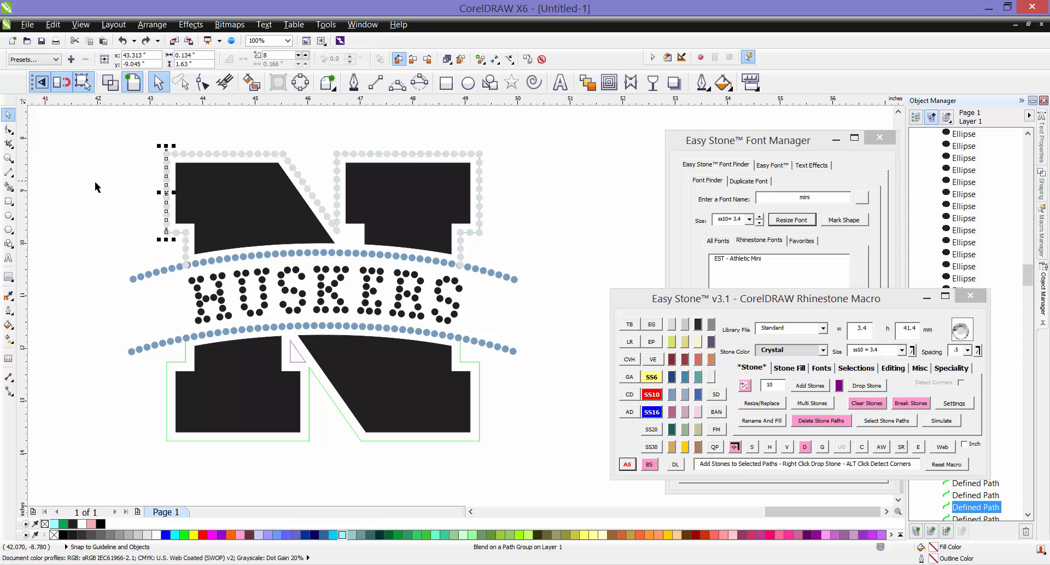
Delete the stone paths of the Crystal outline around the upper half of the N, keeping the individual stones
{"action": "left_click", "coordinate": [86, 182]}
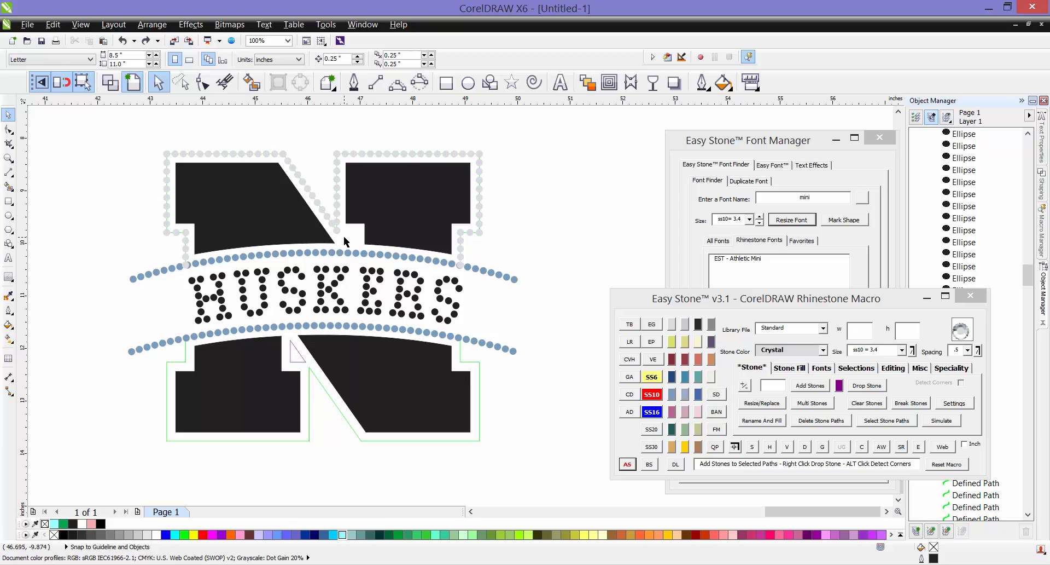
{"action": "scroll", "coordinate": [342, 238], "scroll_direction": "up", "scroll_amount": 2}
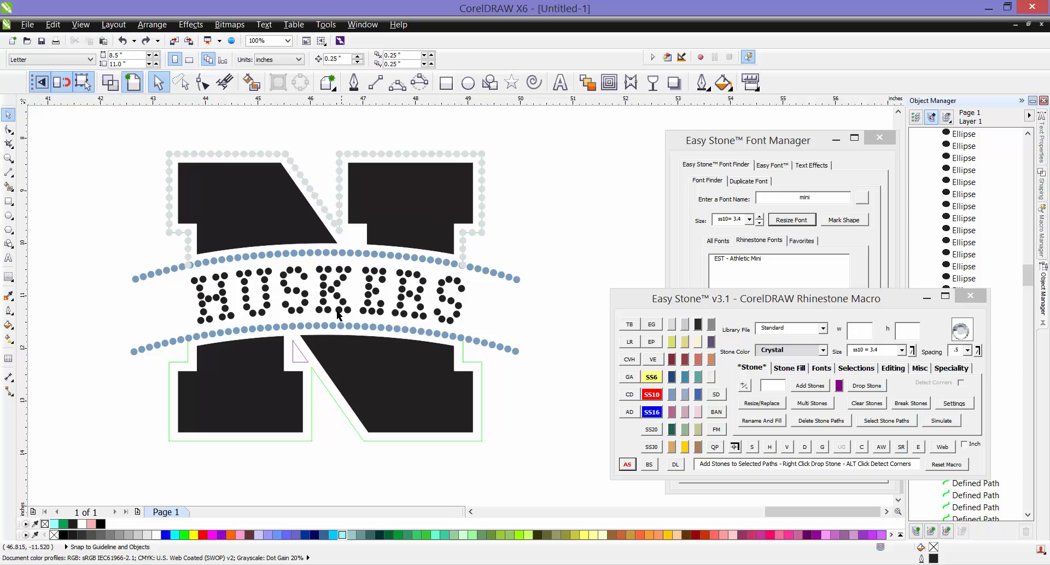
{"action": "left_click_drag", "start_coordinate": [141, 131], "coordinate": [514, 284]}
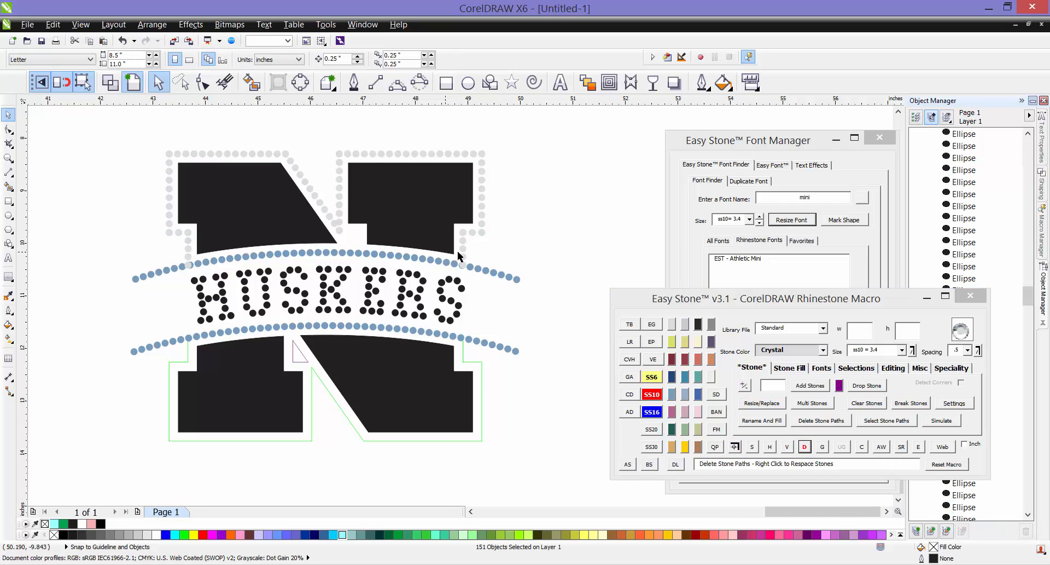
Delete the two Crystal stones overlapping the upper Sapphire arc at the right and left ends of the upper outline
{"action": "scroll", "coordinate": [457, 257], "scroll_direction": "up", "scroll_amount": 4}
{"action": "left_click", "coordinate": [454, 286]}
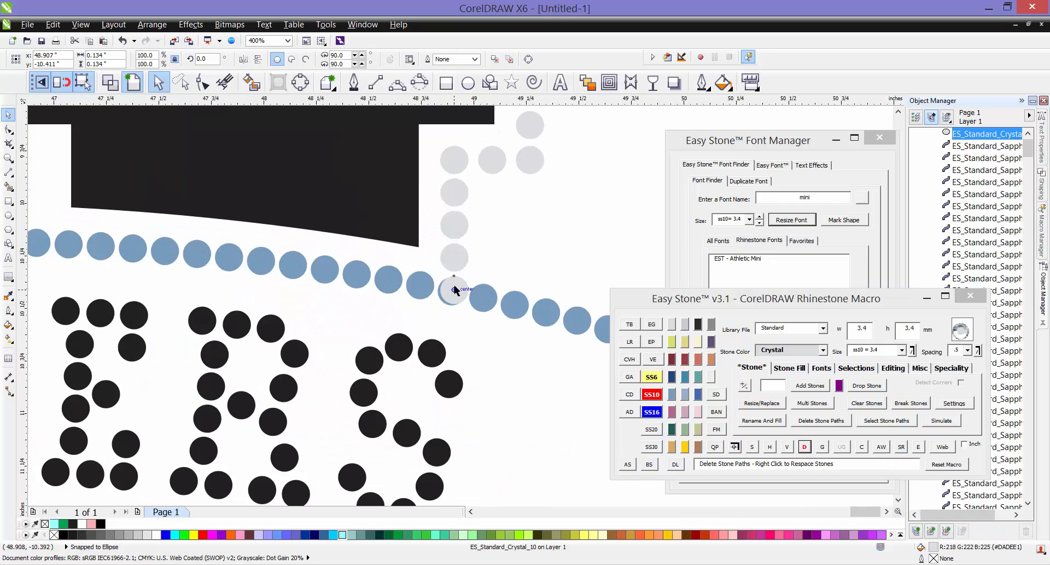
{"action": "left_click", "coordinate": [453, 313]}
{"action": "scroll", "coordinate": [531, 253], "scroll_direction": "down", "scroll_amount": 2}
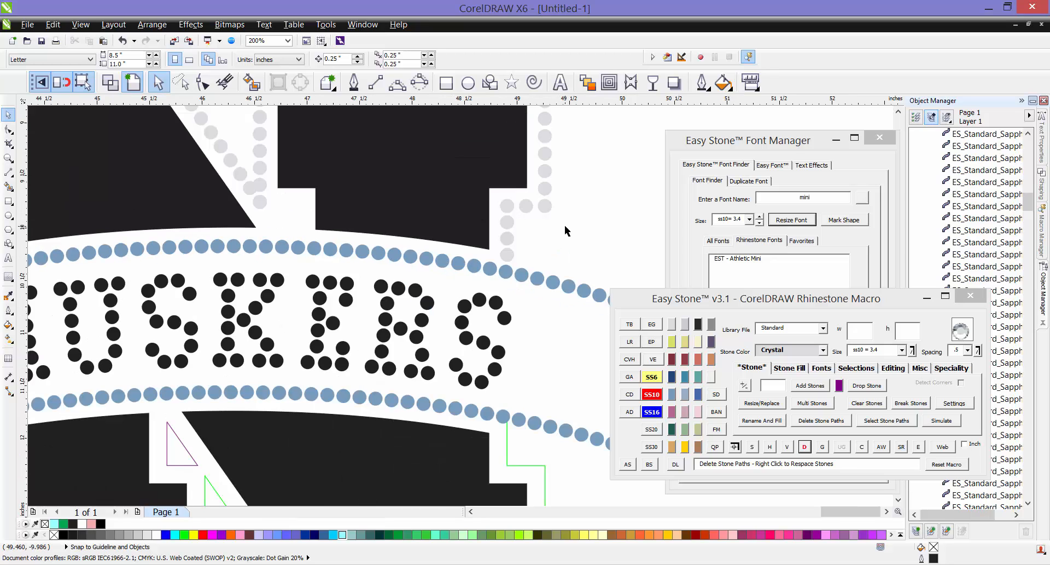
{"action": "scroll", "coordinate": [565, 225], "scroll_direction": "down", "scroll_amount": 2}
{"action": "scroll", "coordinate": [248, 262], "scroll_direction": "up", "scroll_amount": 2}
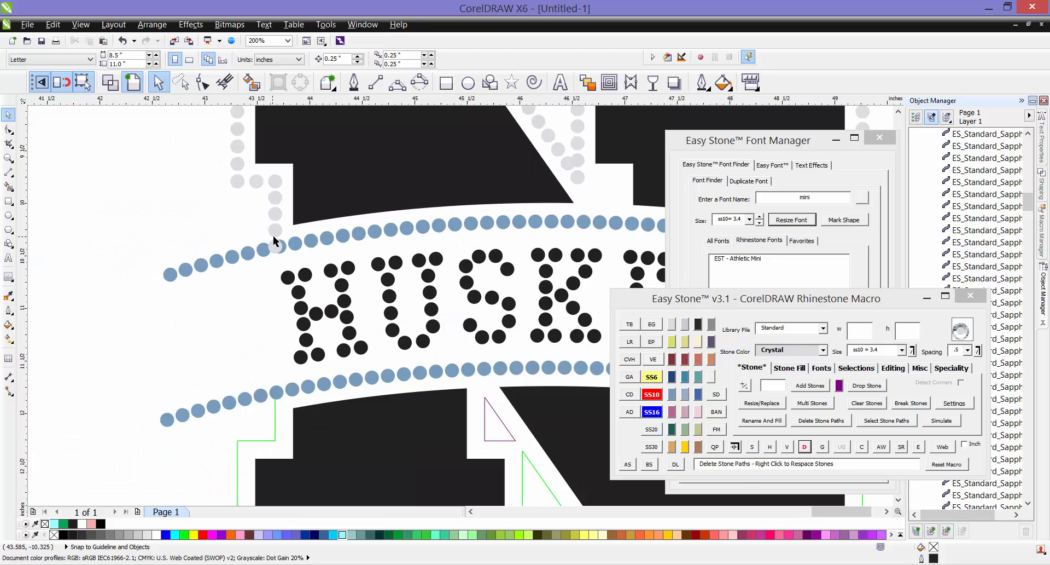
{"action": "left_click", "coordinate": [273, 242]}
{"action": "key", "text": "Delete"}
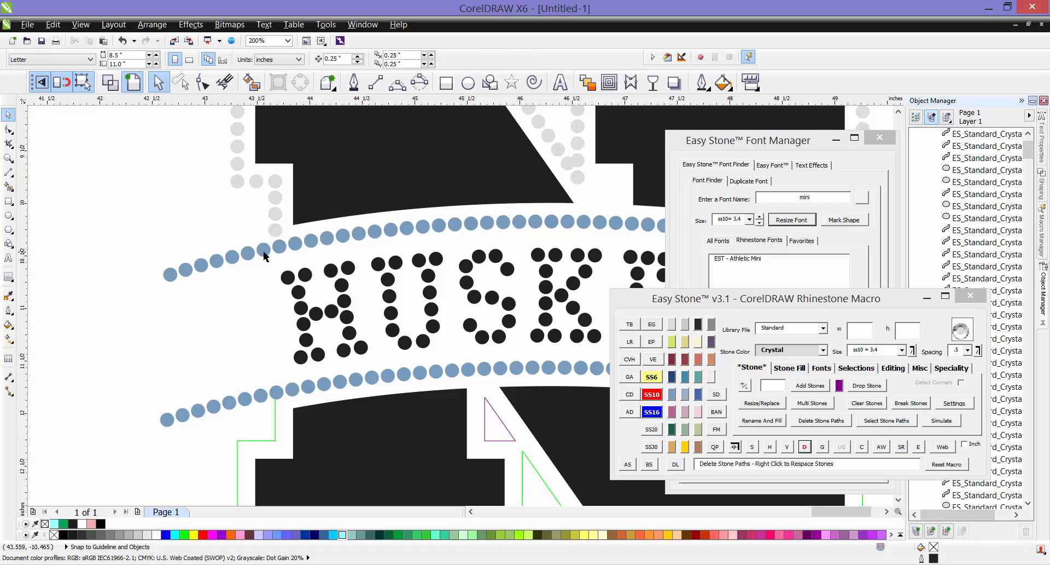
Examine the Crystal stones at the inner corner where the N's diagonal run meets the vertical run above the Sapphire arc
{"action": "scroll", "coordinate": [258, 262], "scroll_direction": "down", "scroll_amount": 2}
{"action": "scroll", "coordinate": [445, 137], "scroll_direction": "up", "scroll_amount": 2}
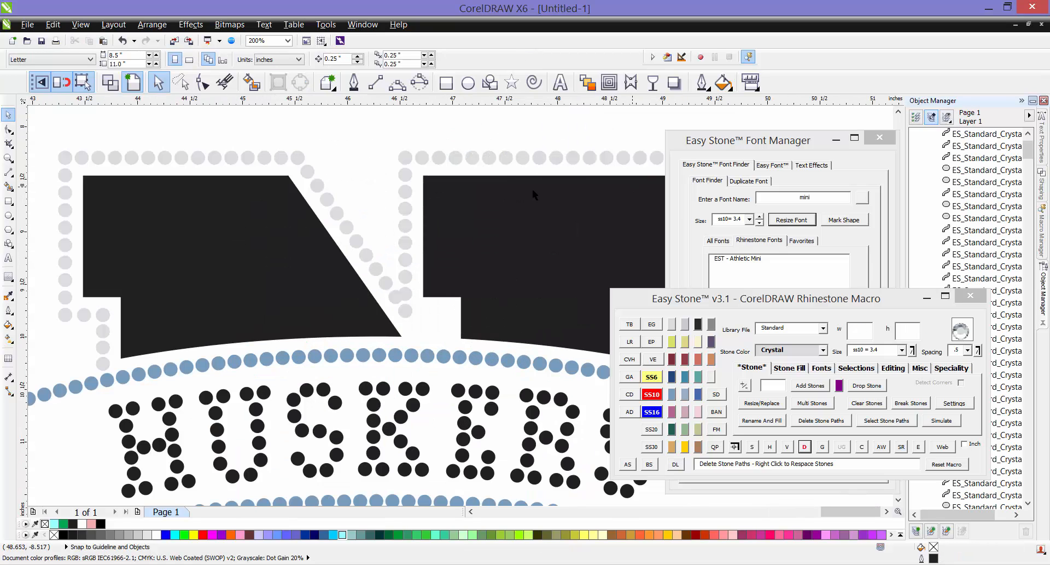
{"action": "scroll", "coordinate": [293, 164], "scroll_direction": "down", "scroll_amount": 3}
{"action": "scroll", "coordinate": [301, 207], "scroll_direction": "up", "scroll_amount": 4}
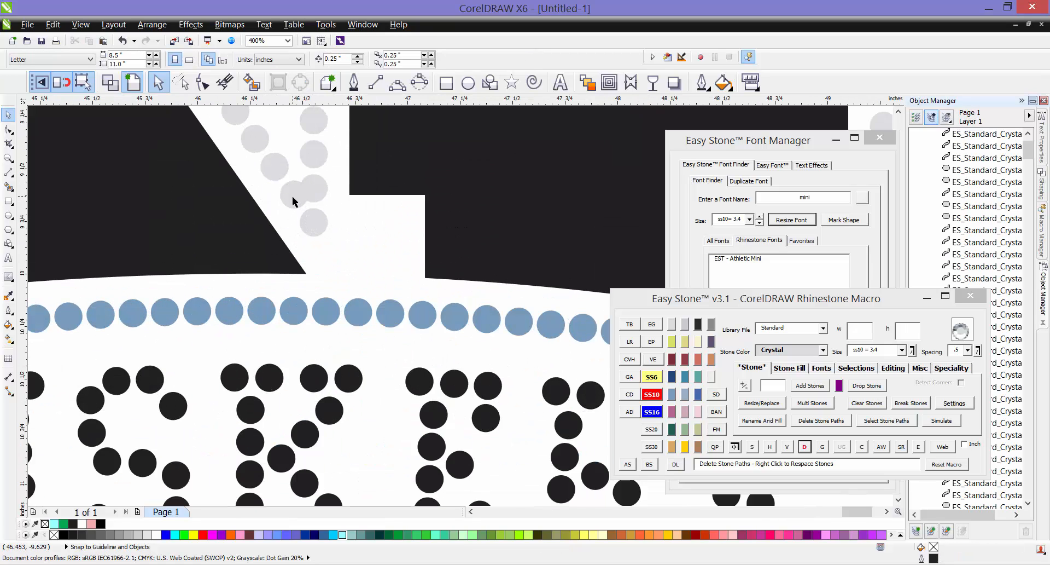
{"action": "scroll", "coordinate": [321, 191], "scroll_direction": "up", "scroll_amount": 2}
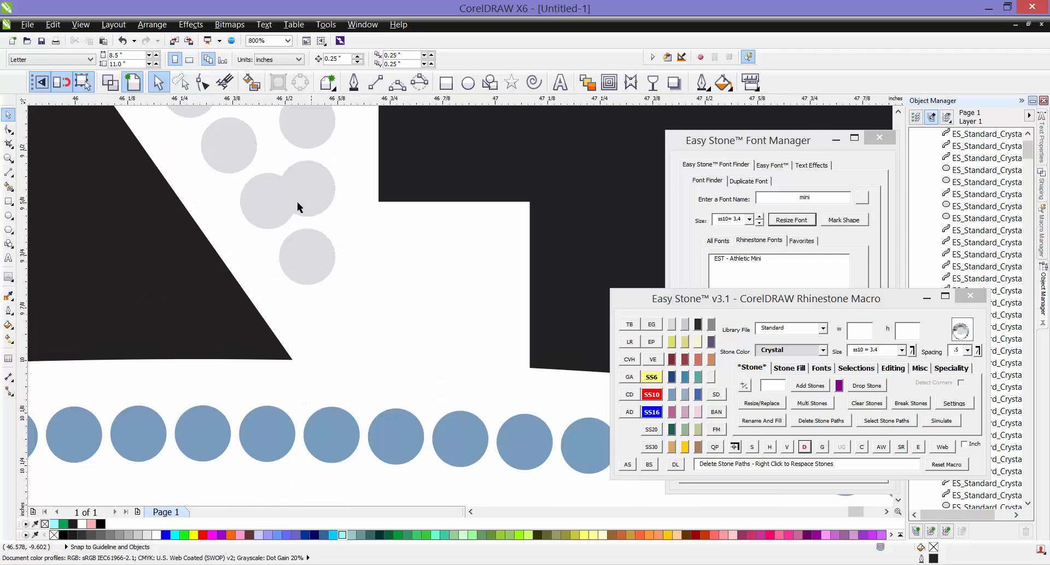
{"action": "scroll", "coordinate": [288, 241], "scroll_direction": "down", "scroll_amount": 6}
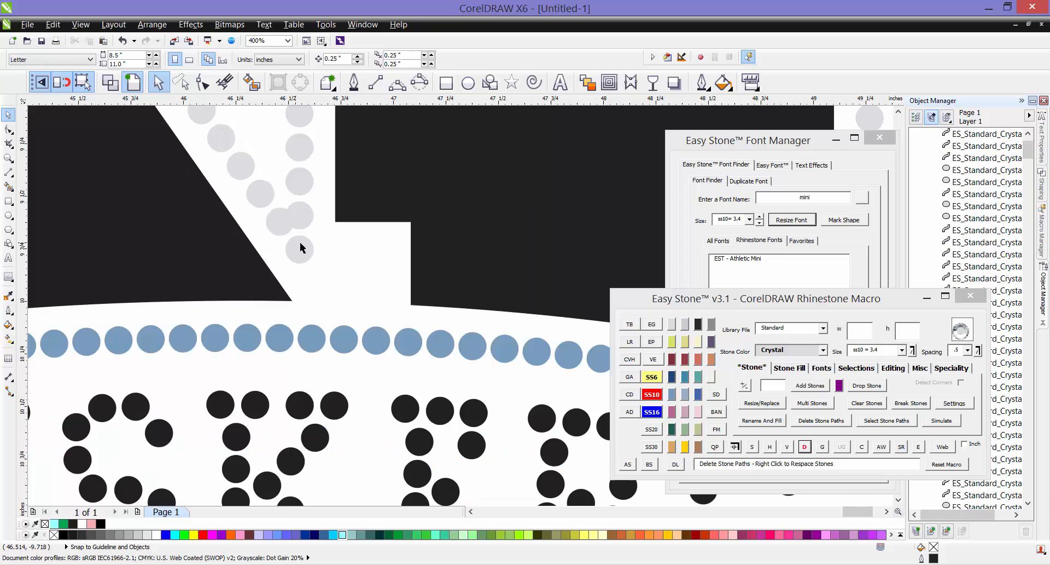
{"action": "scroll", "coordinate": [319, 242], "scroll_direction": "up", "scroll_amount": 2}
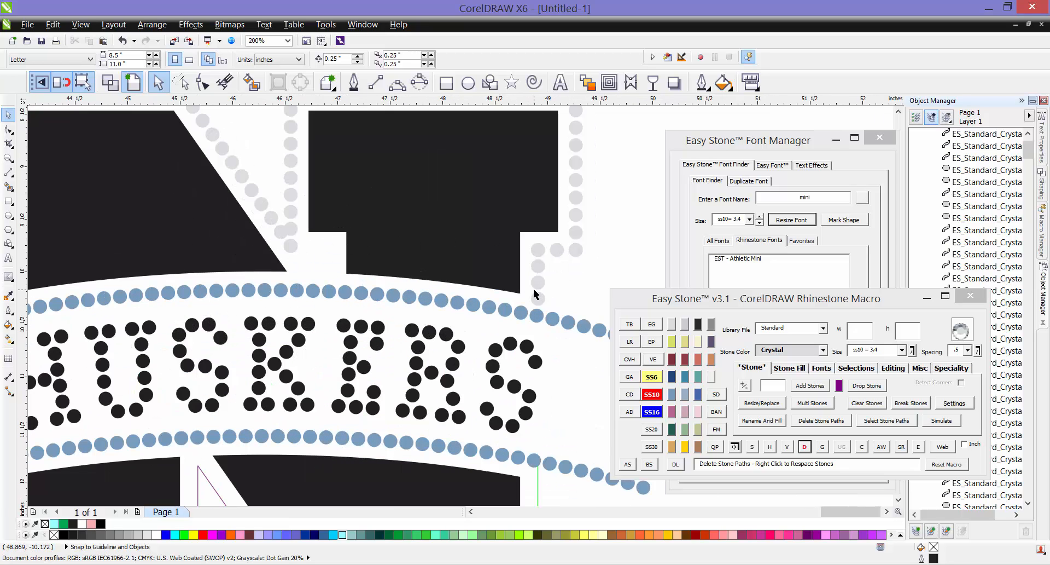
Copy the stepped Crystal stone run from the right notch into the gap beside the N's diagonal, mirrored horizontally and grouped
{"action": "left_click_drag", "start_coordinate": [611, 232], "coordinate": [540, 310]}
{"action": "left_click_drag", "start_coordinate": [539, 268], "coordinate": [304, 269]}
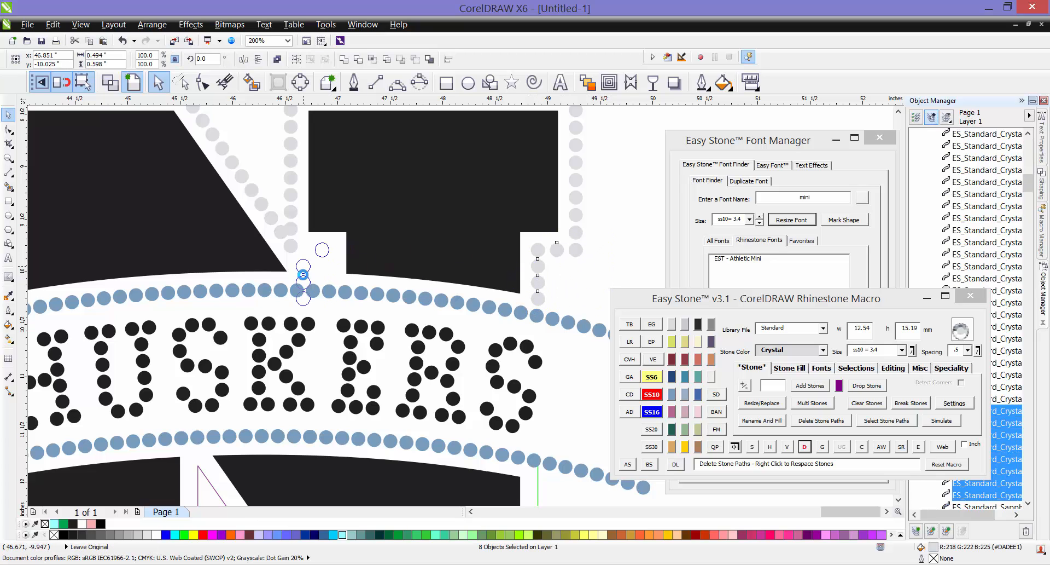
{"action": "left_click", "coordinate": [244, 59]}
{"action": "scroll", "coordinate": [292, 239], "scroll_direction": "up", "scroll_amount": 2}
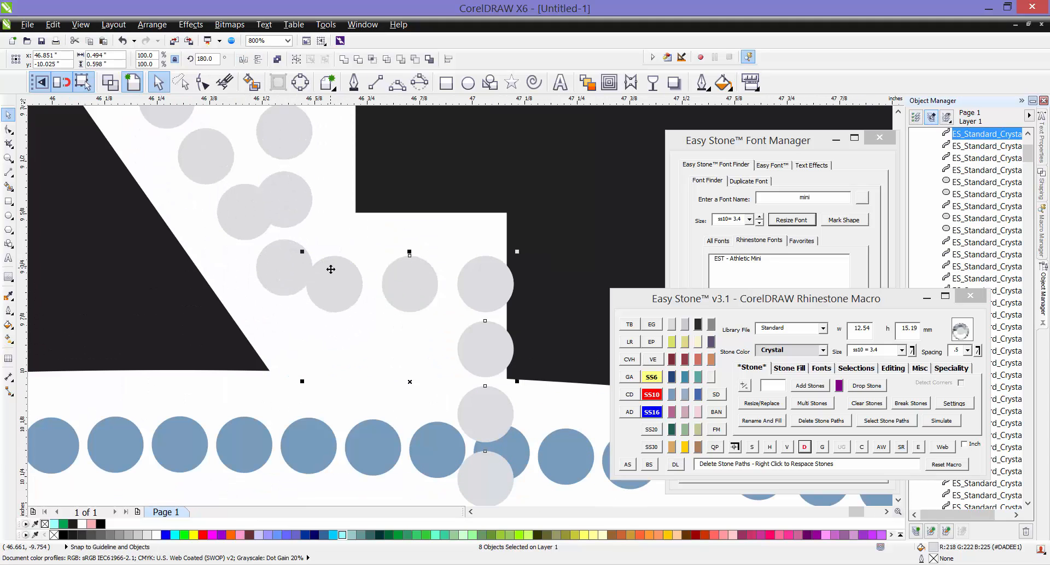
{"action": "left_click", "coordinate": [823, 447]}
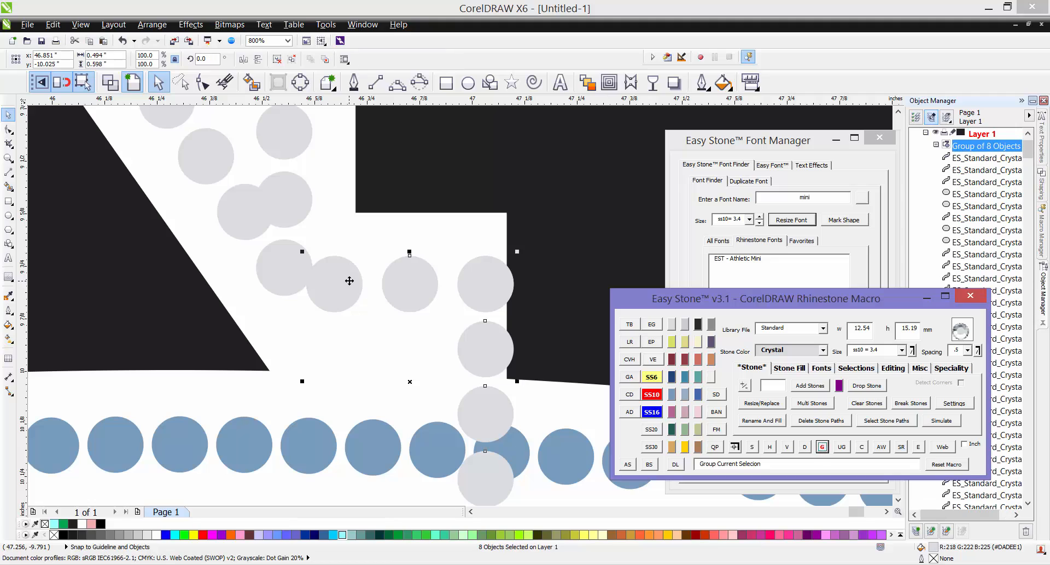
Align the mirrored Crystal stone group to the left edge of the vertical stone run beside the N's diagonal
{"action": "left_click", "coordinate": [299, 198], "text": "shift"}
{"action": "key", "text": "l"}
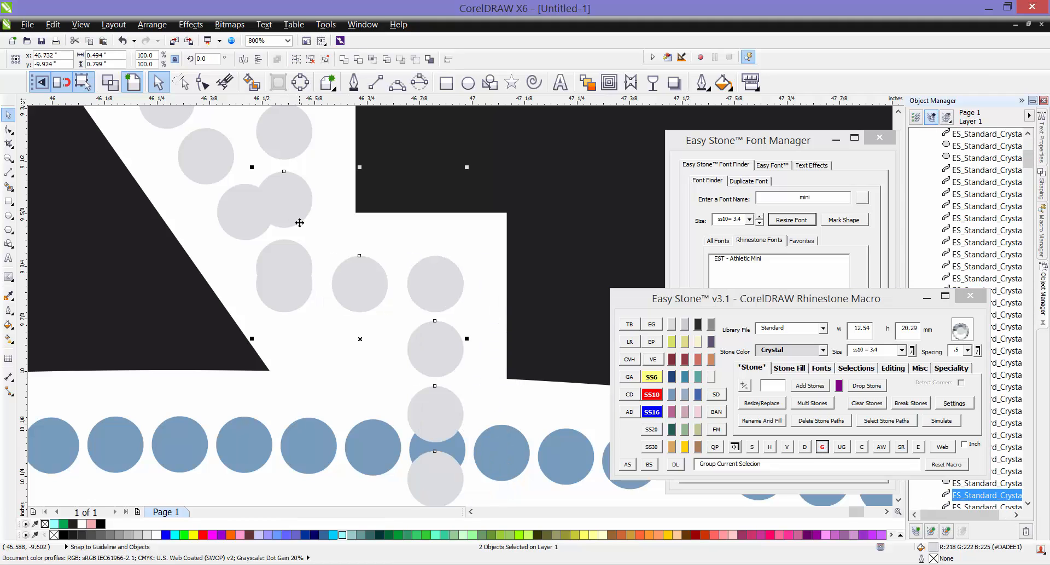
{"action": "left_click", "coordinate": [325, 337]}
Ungroup the mirrored Crystal stones and delete the two lowest ones reaching the upper Sapphire arc
{"action": "scroll", "coordinate": [395, 221], "scroll_direction": "down", "scroll_amount": 1}
{"action": "scroll", "coordinate": [323, 250], "scroll_direction": "down", "scroll_amount": 1}
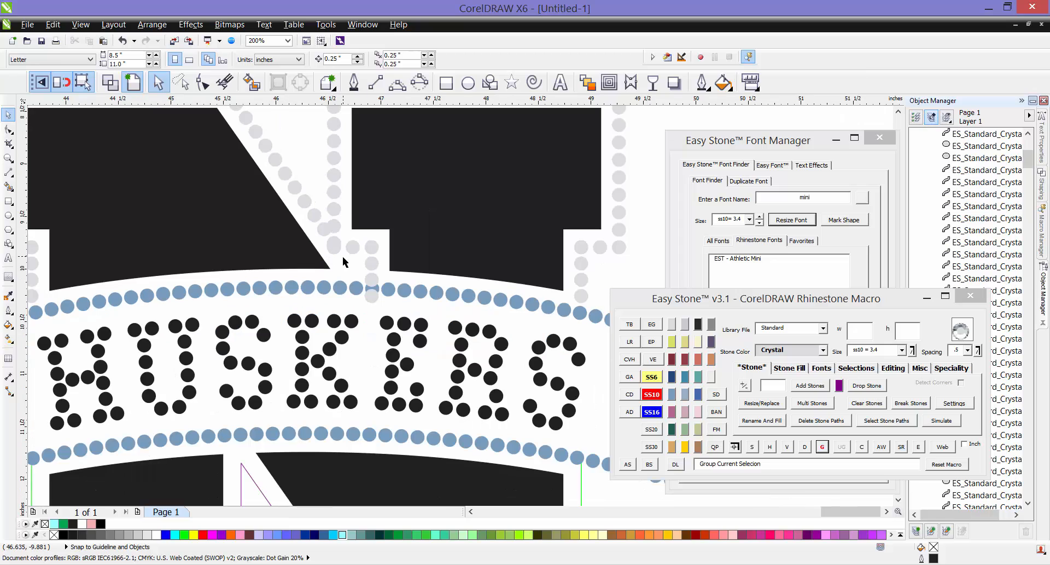
{"action": "scroll", "coordinate": [377, 252], "scroll_direction": "up", "scroll_amount": 1}
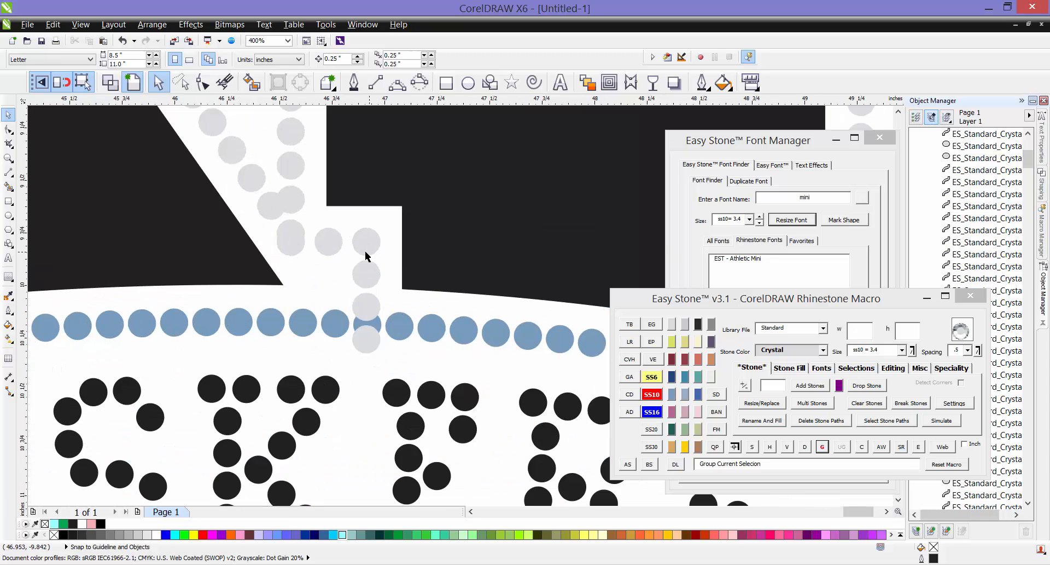
{"action": "left_click", "coordinate": [362, 332]}
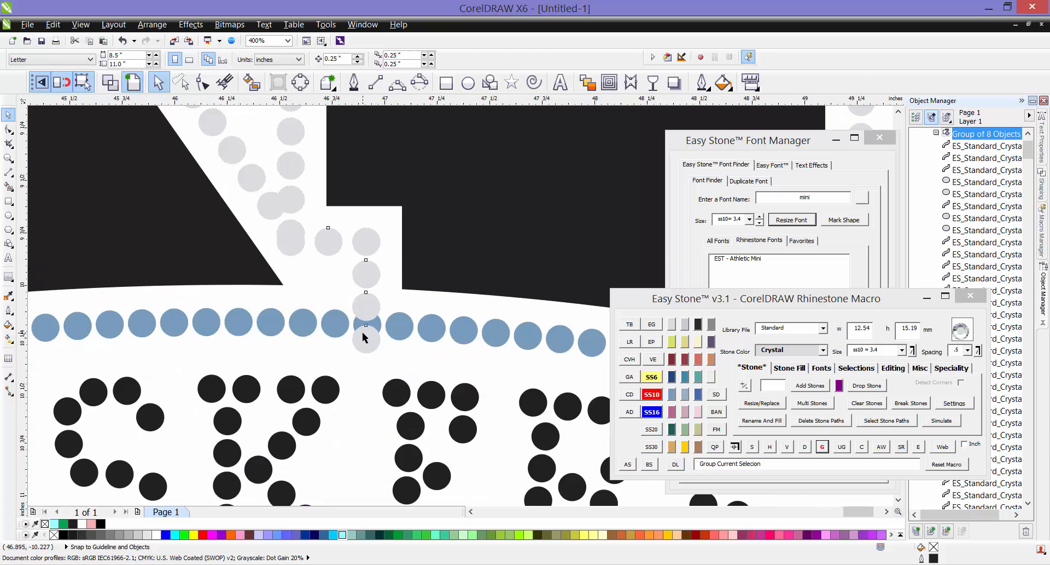
{"action": "right_click", "coordinate": [374, 284]}
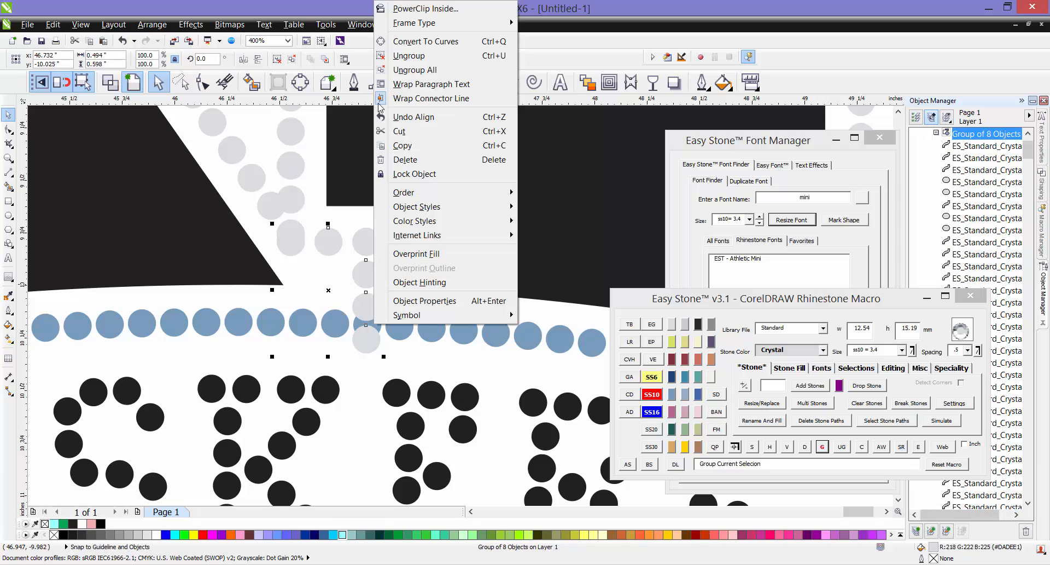
{"action": "left_click", "coordinate": [408, 56]}
{"action": "key", "text": "Escape"}
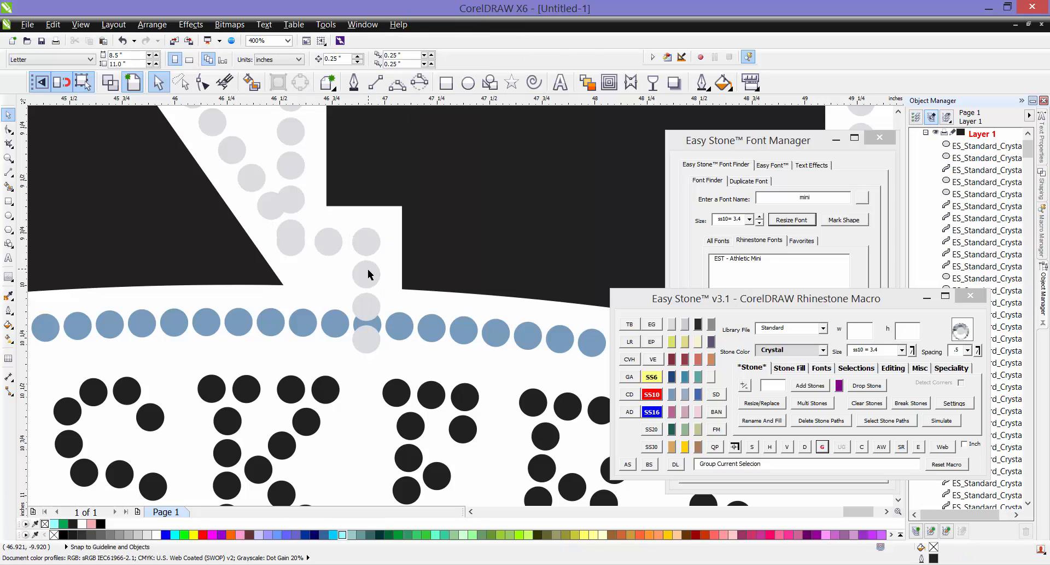
{"action": "left_click", "coordinate": [360, 335]}
{"action": "key", "text": "Delete"}
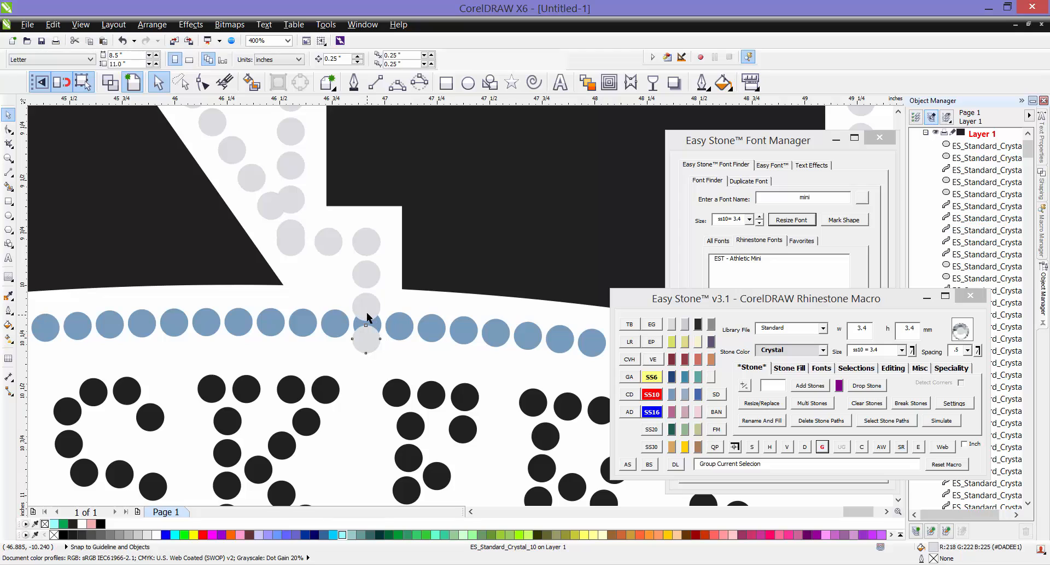
{"action": "left_click", "coordinate": [362, 305]}
{"action": "key", "text": "Delete"}
Move the lowest remaining Crystal stone of the mirrored run slightly down, away from the corner stone above it
{"action": "scroll", "coordinate": [353, 279], "scroll_direction": "up", "scroll_amount": 2}
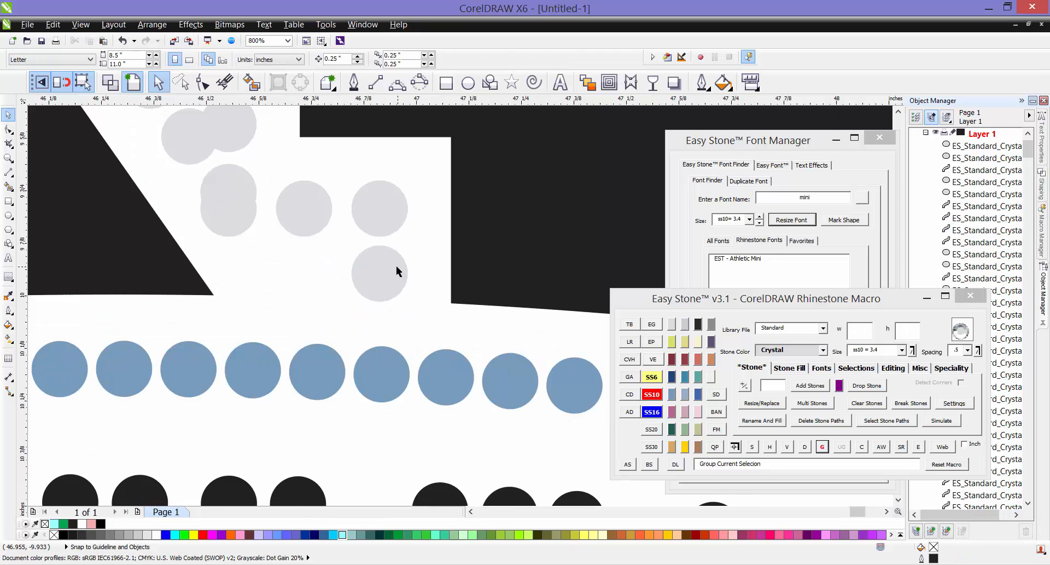
{"action": "left_click", "coordinate": [396, 271]}
{"action": "scroll", "coordinate": [398, 273], "scroll_direction": "down", "scroll_amount": 2}
{"action": "left_click", "coordinate": [358, 295]}
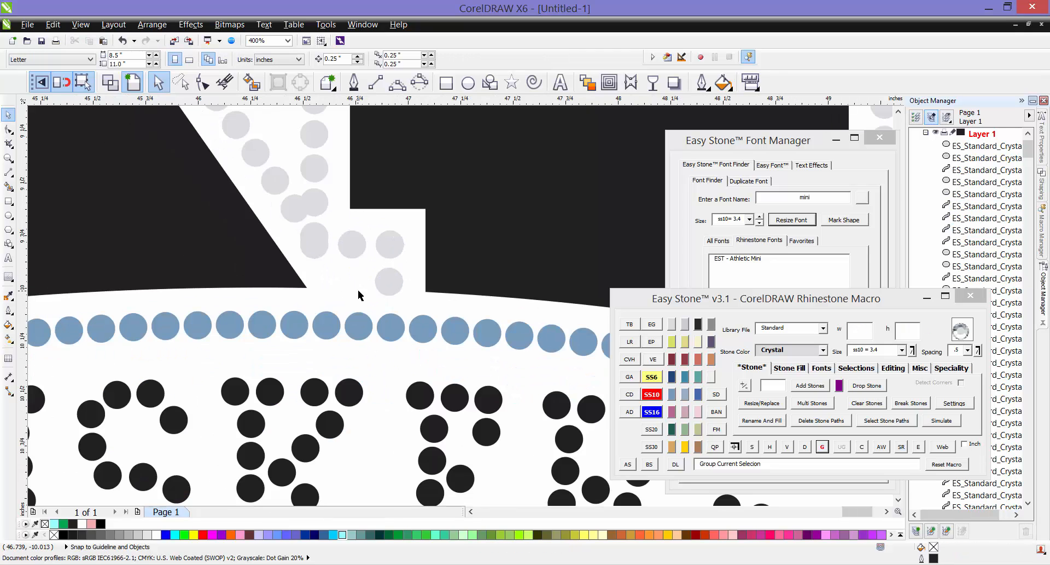
Select all Crystal stones between the bottom and top corners of the vertical run beside the diagonal and distribute them evenly vertically
{"action": "scroll", "coordinate": [380, 260], "scroll_direction": "down", "scroll_amount": 2}
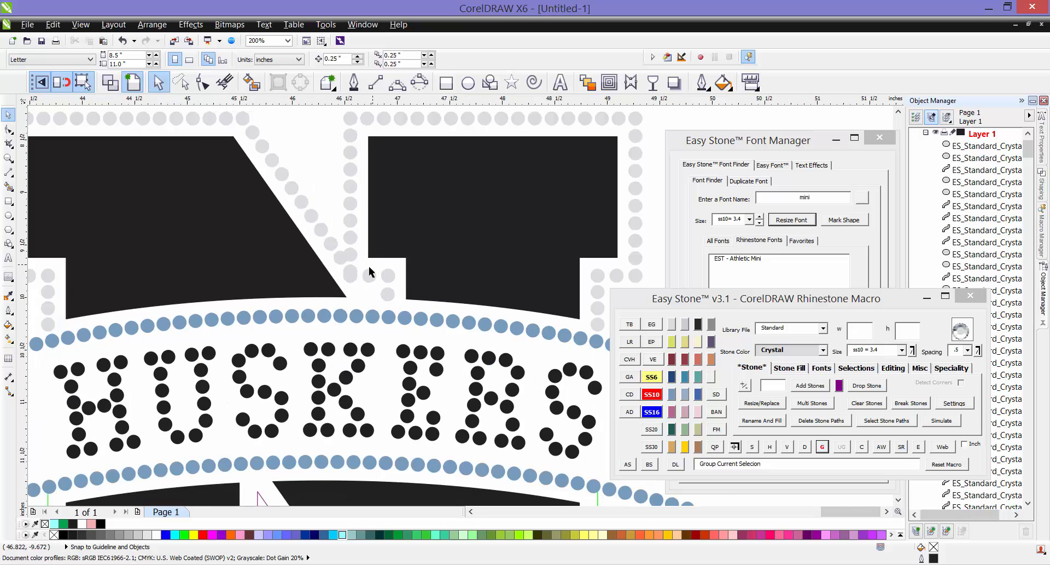
{"action": "scroll", "coordinate": [354, 264], "scroll_direction": "up", "scroll_amount": 2}
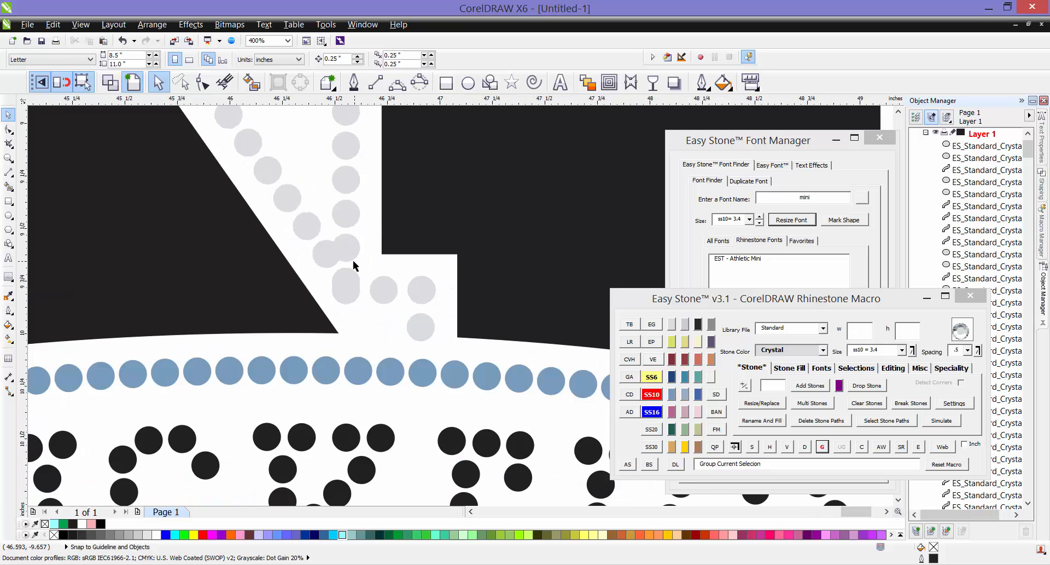
{"action": "left_click", "coordinate": [351, 276]}
{"action": "key", "text": "Escape"}
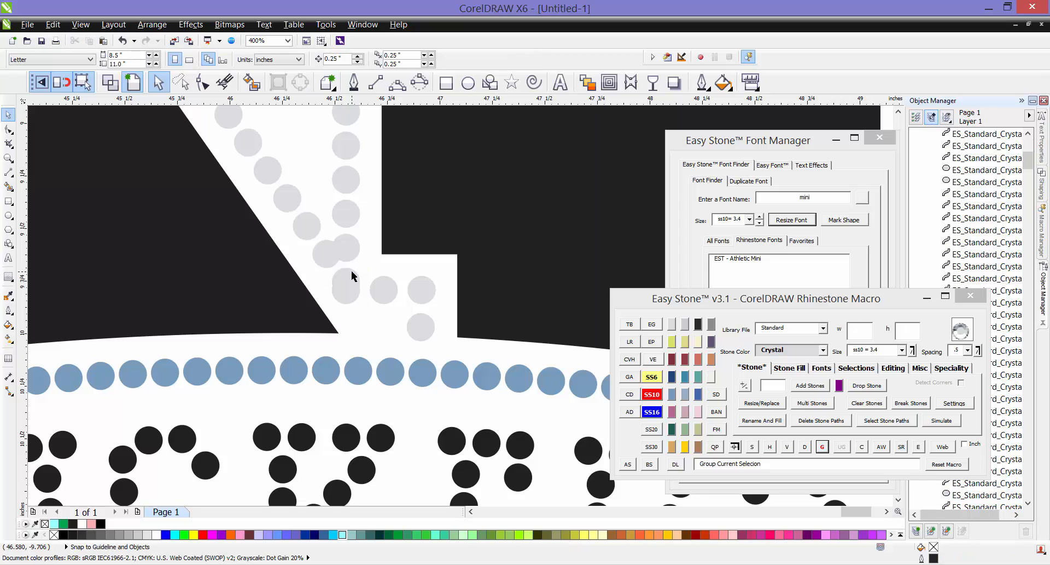
{"action": "left_click", "coordinate": [354, 271]}
{"action": "key", "text": "Escape"}
{"action": "left_click", "coordinate": [348, 289]}
{"action": "scroll", "coordinate": [351, 289], "scroll_direction": "down", "scroll_amount": 1}
{"action": "left_click", "coordinate": [350, 132], "text": "shift"}
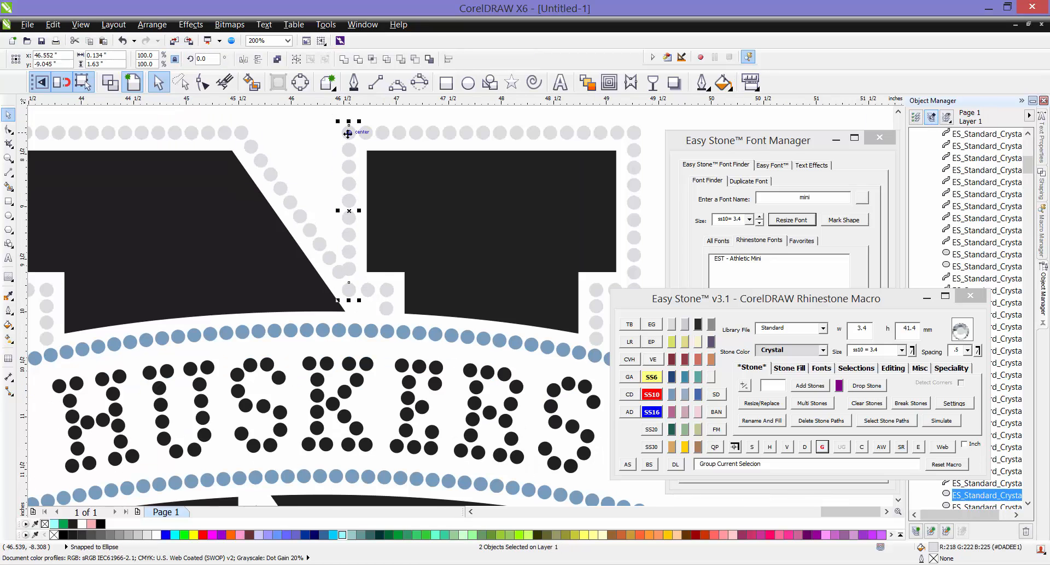
{"action": "left_click", "coordinate": [752, 446]}
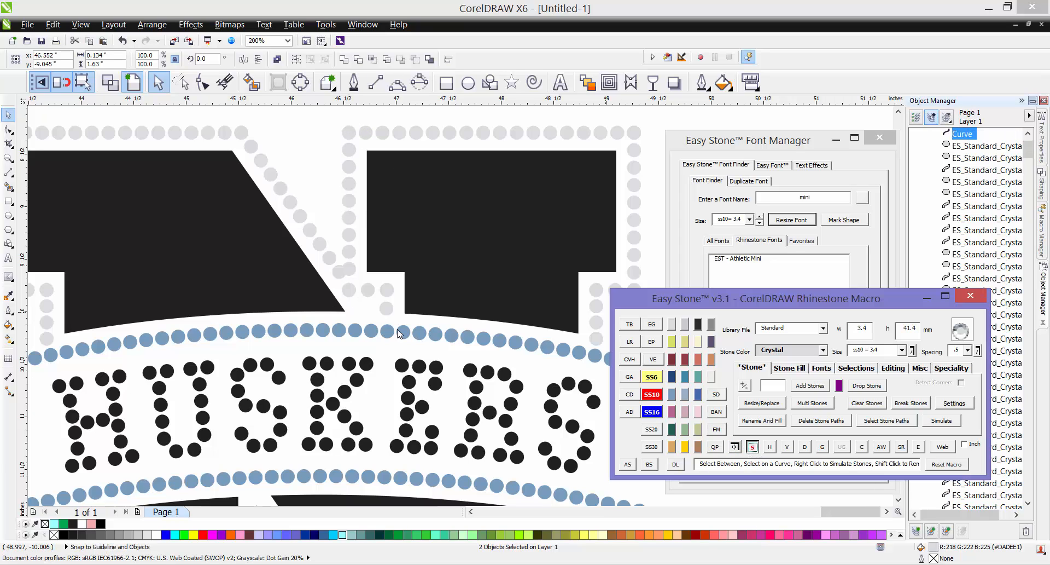
{"action": "left_click", "coordinate": [787, 447]}
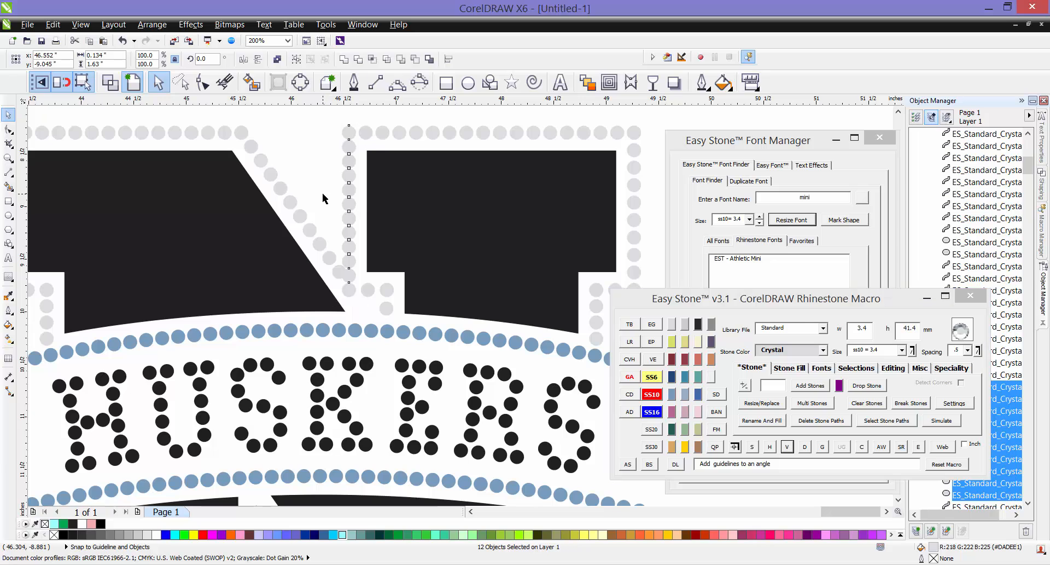
Delete one stone from the middle of the crowded vertical Crystal run and redistribute the remaining stones evenly between its corners
{"action": "left_click", "coordinate": [351, 192]}
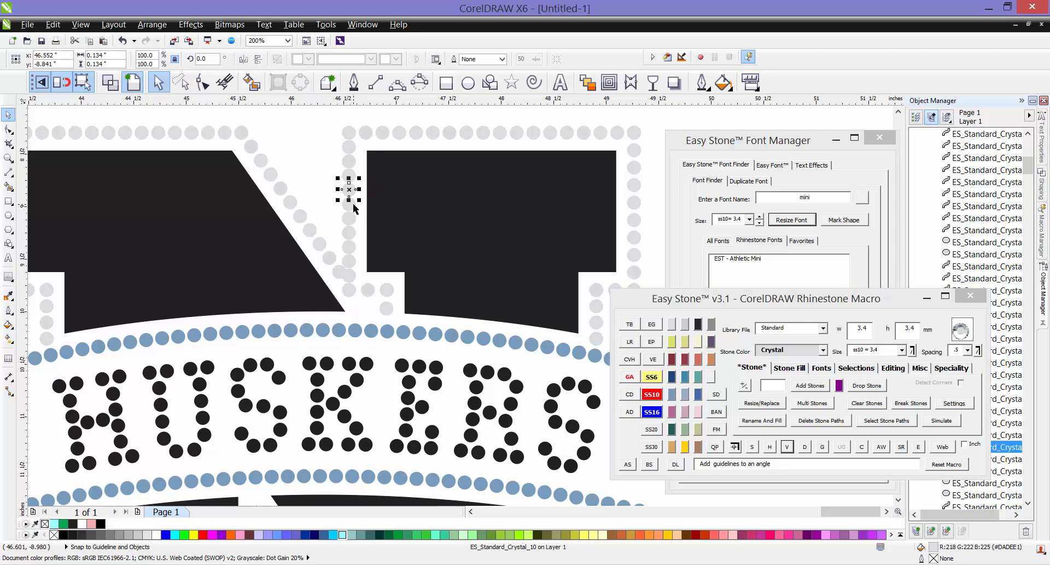
{"action": "key", "text": "Delete"}
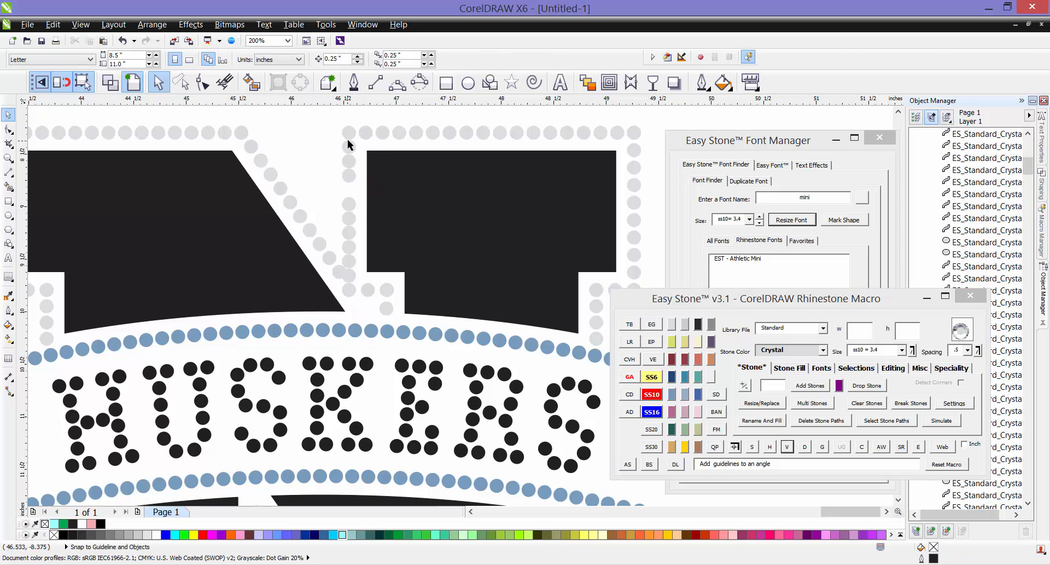
{"action": "left_click", "coordinate": [349, 135]}
{"action": "left_click", "coordinate": [349, 291], "text": "shift"}
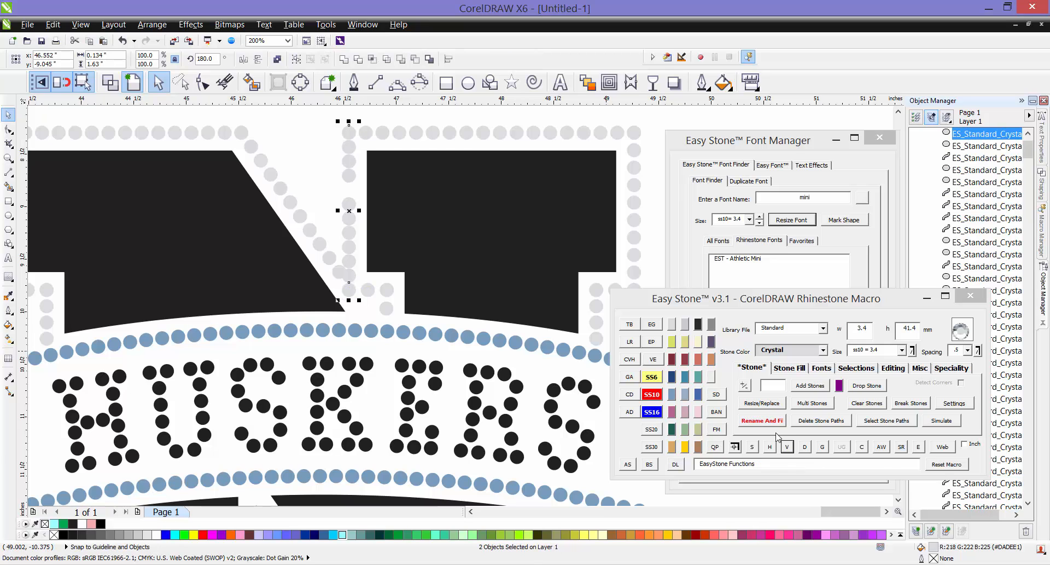
{"action": "left_click", "coordinate": [753, 448]}
{"action": "left_click", "coordinate": [788, 447]}
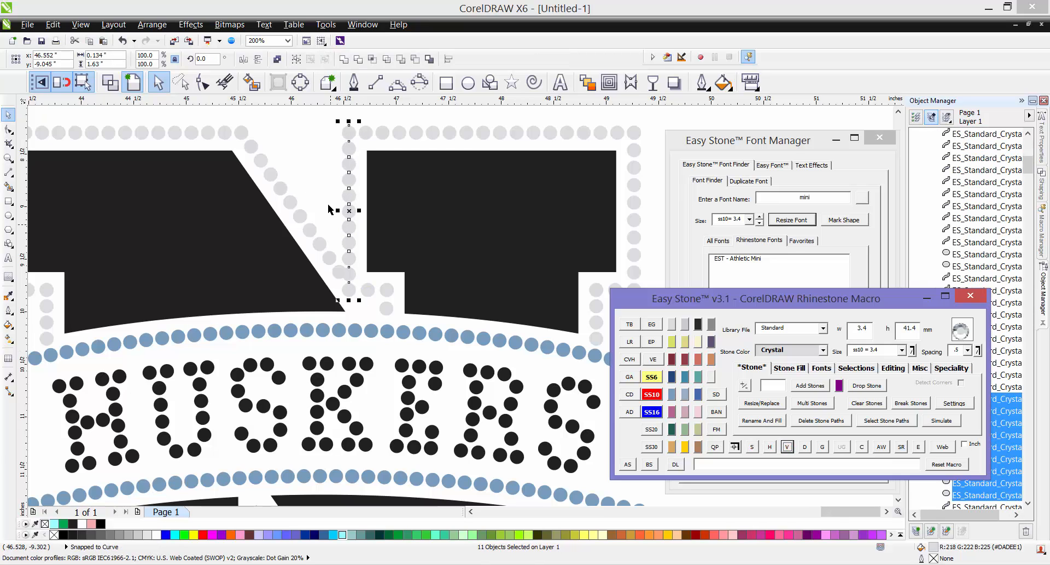
{"action": "left_click", "coordinate": [330, 209]}
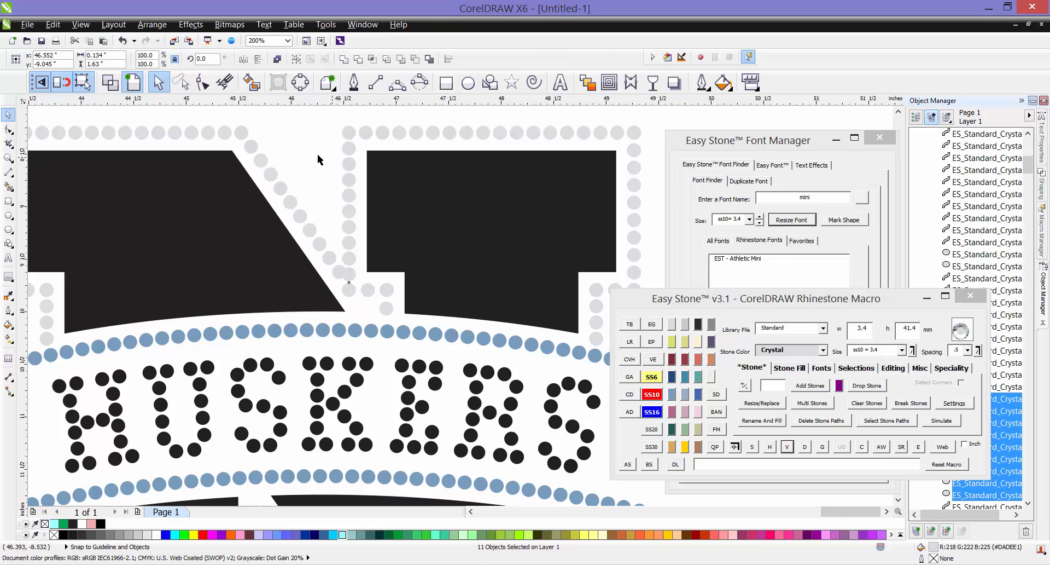
Delete the Crystal stone just below the vertical run's top corner and space the rest evenly between the corner stones again
{"action": "left_click", "coordinate": [347, 150]}
{"action": "key", "text": "Delete"}
{"action": "left_click", "coordinate": [349, 133]}
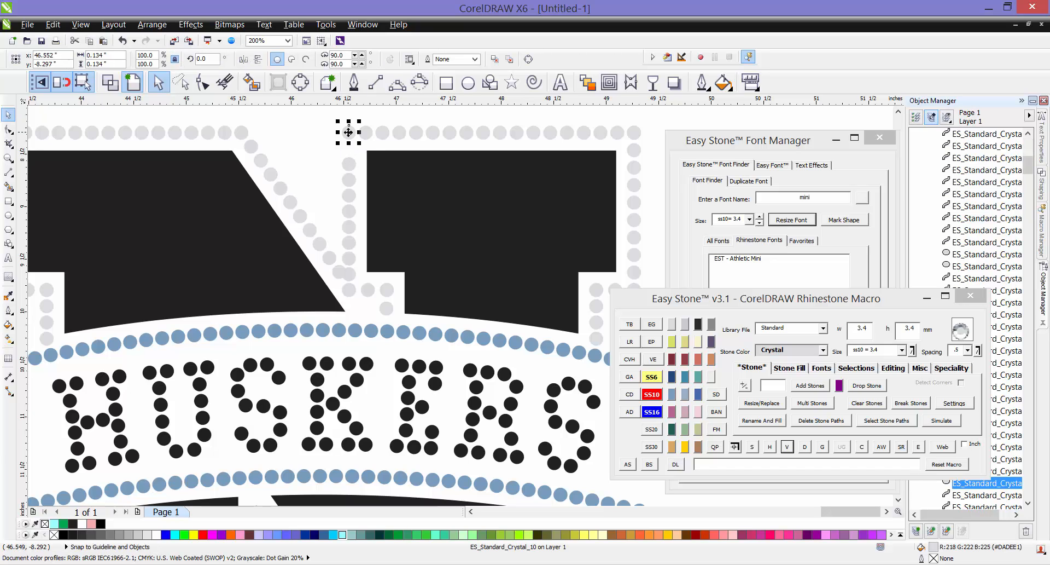
{"action": "left_click", "coordinate": [350, 288], "text": "shift"}
{"action": "left_click", "coordinate": [753, 447]}
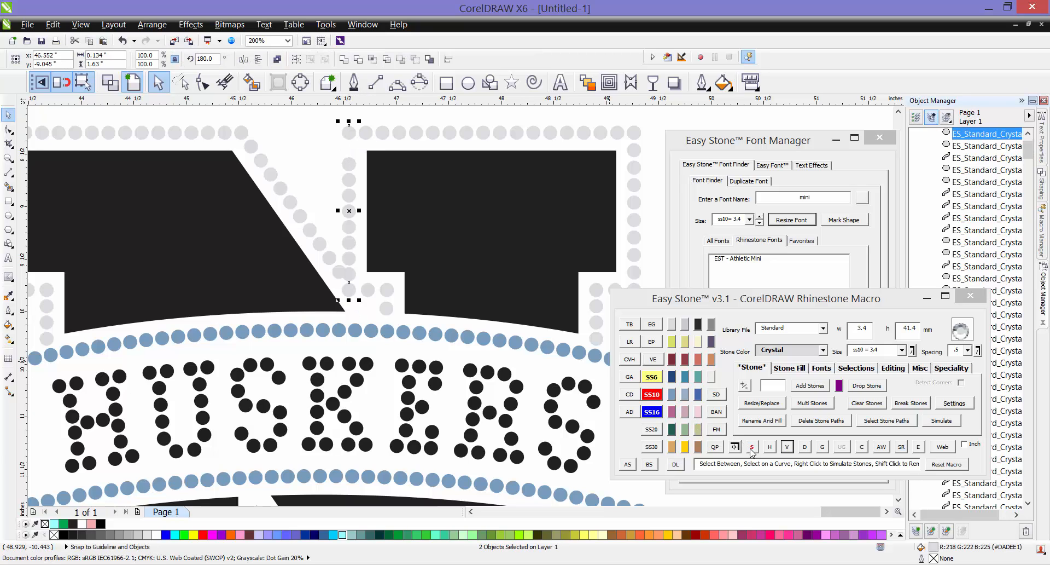
{"action": "left_click", "coordinate": [335, 169]}
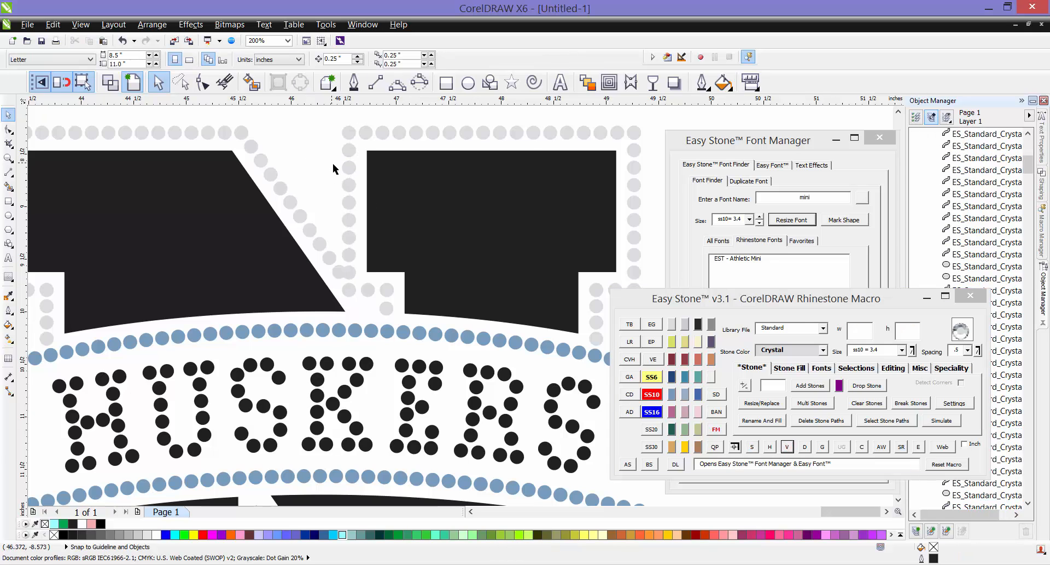
Add ss10 Crystal stones along the green offset outline around the lower half of the N and delete their stone paths
{"action": "scroll", "coordinate": [345, 170], "scroll_direction": "down", "scroll_amount": 2}
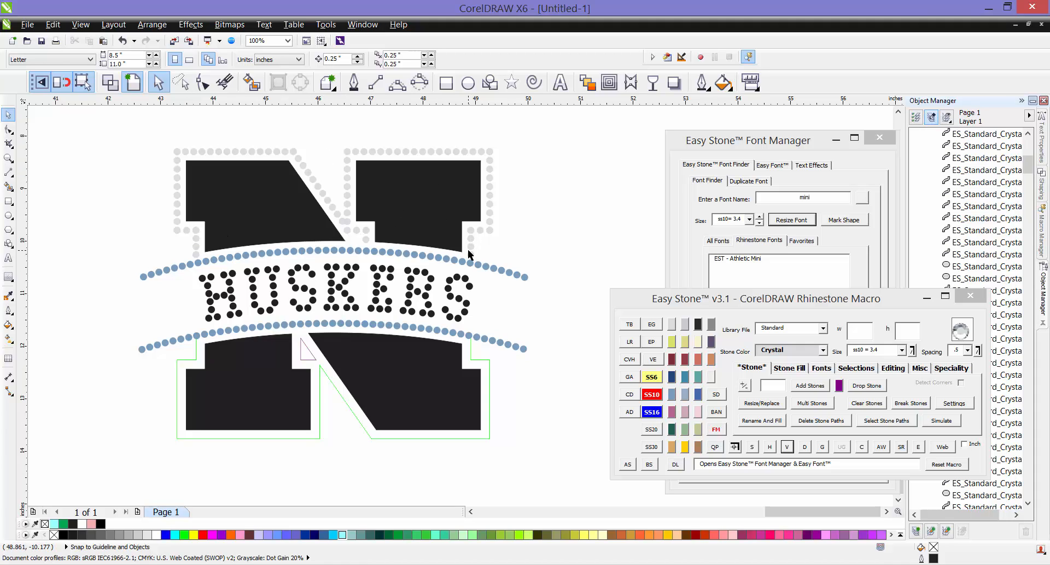
{"action": "scroll", "coordinate": [344, 244], "scroll_direction": "up", "scroll_amount": 6}
{"action": "scroll", "coordinate": [345, 244], "scroll_direction": "down", "scroll_amount": 4}
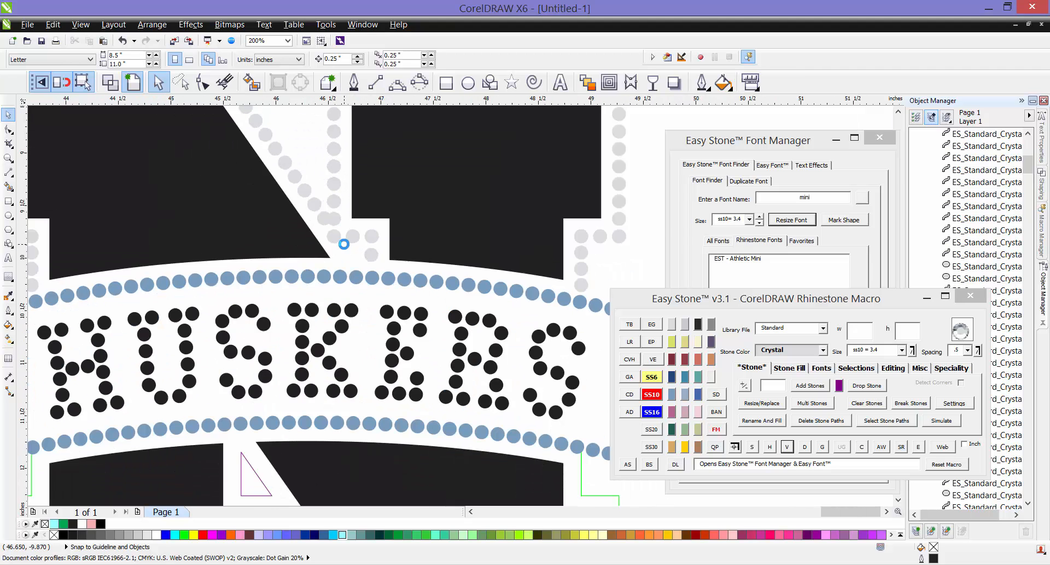
{"action": "scroll", "coordinate": [344, 244], "scroll_direction": "up", "scroll_amount": 2}
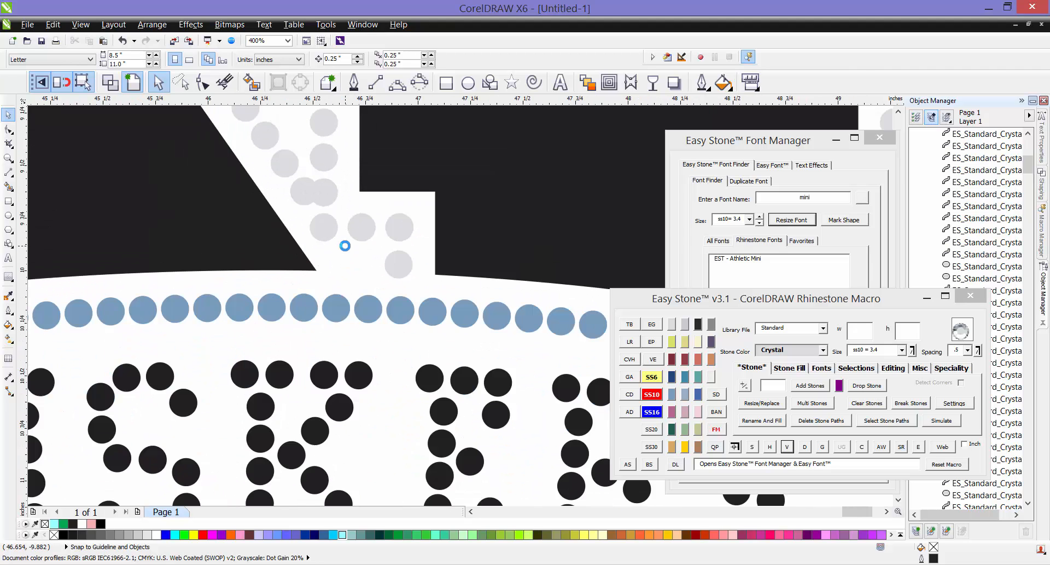
{"action": "scroll", "coordinate": [345, 246], "scroll_direction": "down", "scroll_amount": 5}
{"action": "scroll", "coordinate": [317, 334], "scroll_direction": "up", "scroll_amount": 2}
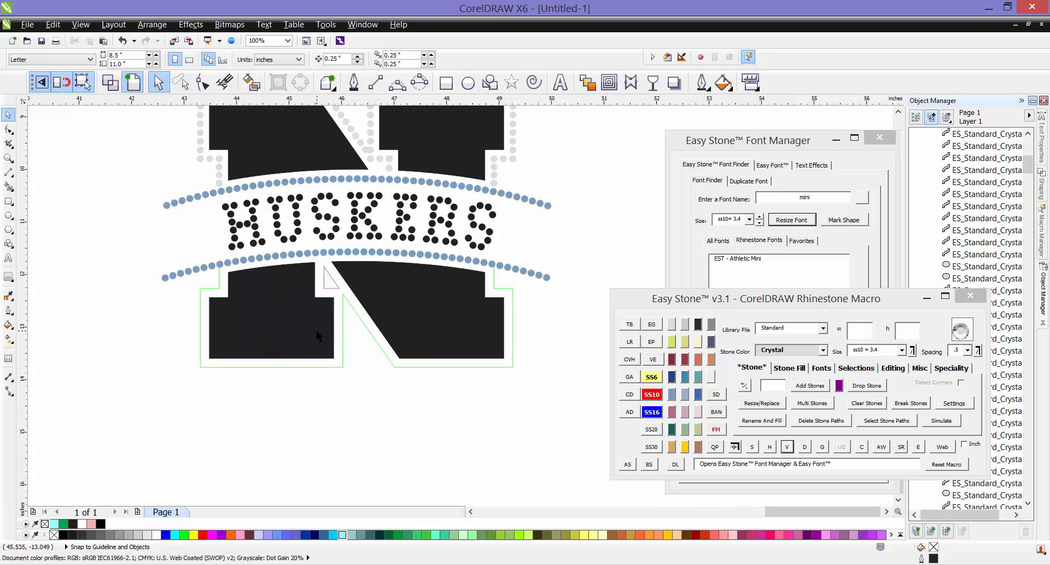
{"action": "left_click", "coordinate": [341, 333]}
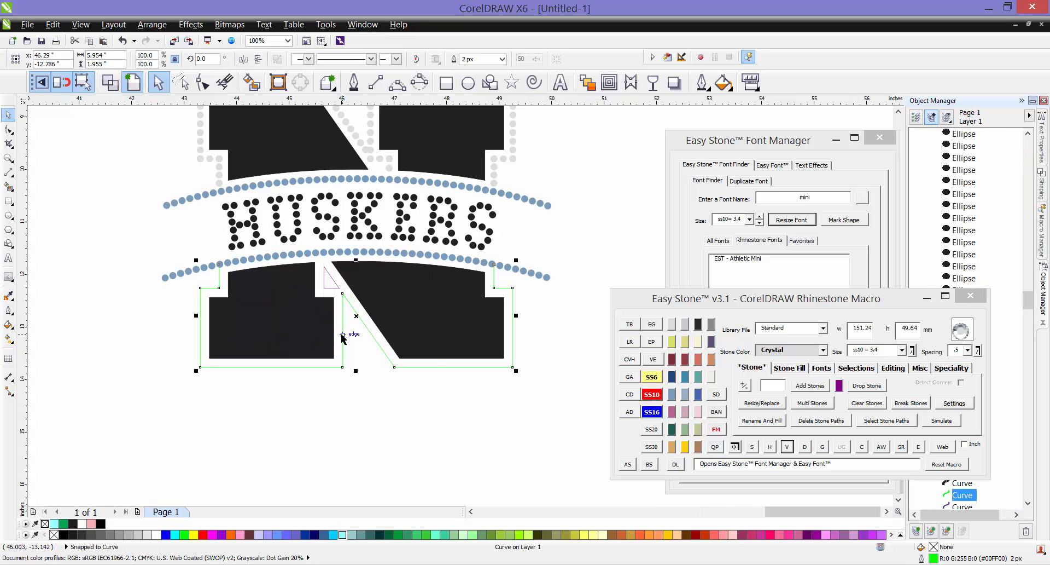
{"action": "left_click", "coordinate": [628, 464]}
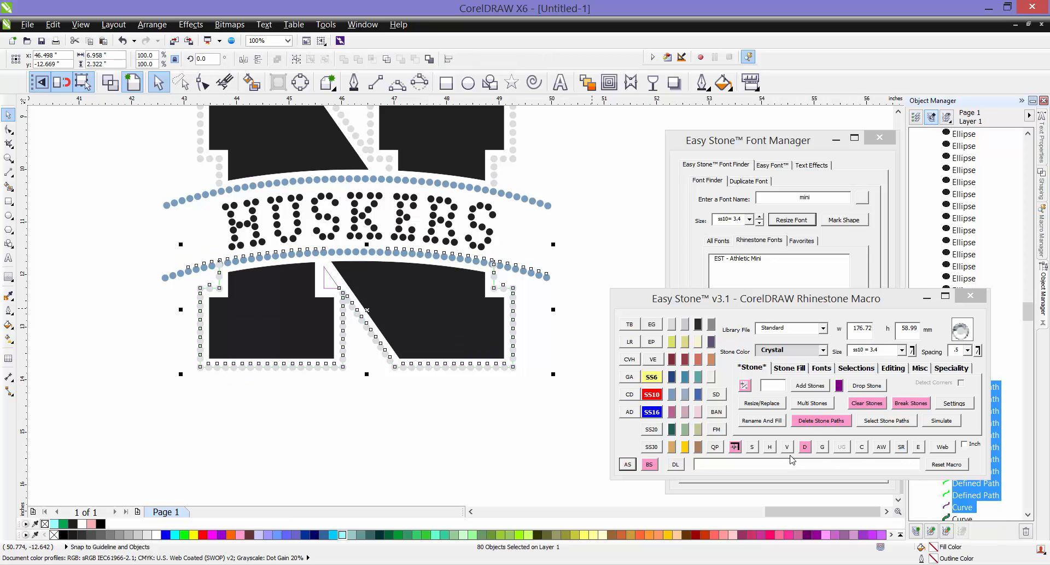
{"action": "left_click", "coordinate": [804, 447]}
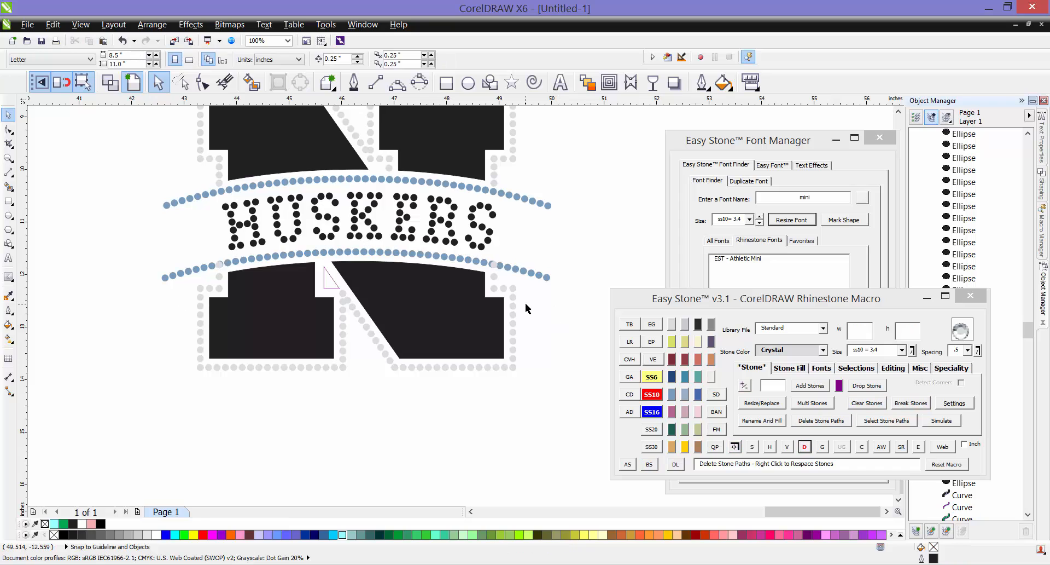
Move the top two Crystal stones at the lower outline's right notch straight down, clear of the lower Sapphire arc
{"action": "scroll", "coordinate": [488, 258], "scroll_direction": "up", "scroll_amount": 2}
{"action": "scroll", "coordinate": [489, 260], "scroll_direction": "up", "scroll_amount": 1}
{"action": "left_click", "coordinate": [462, 279]}
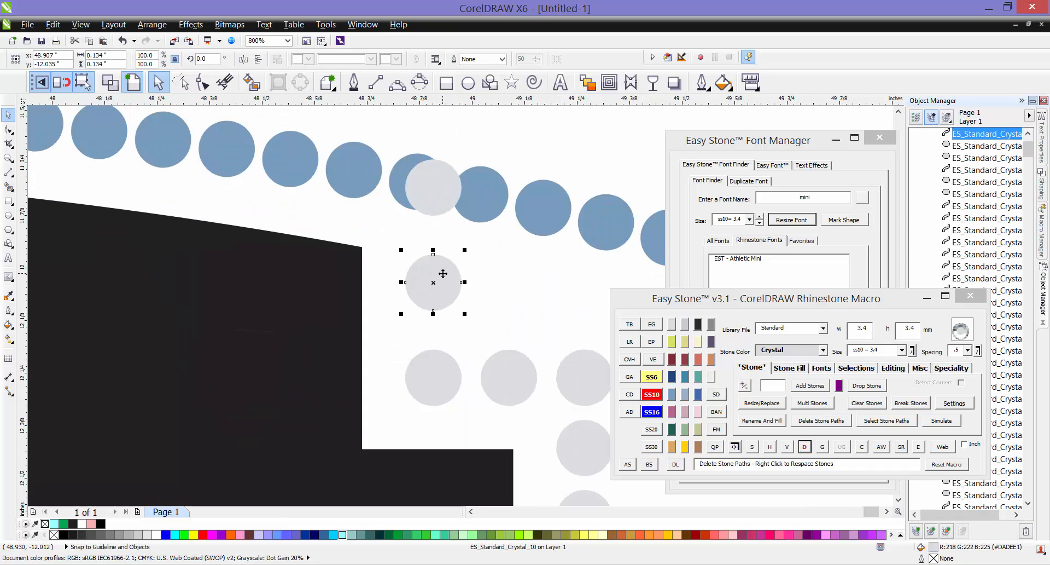
{"action": "left_click_drag", "start_coordinate": [436, 296], "coordinate": [438, 310]}
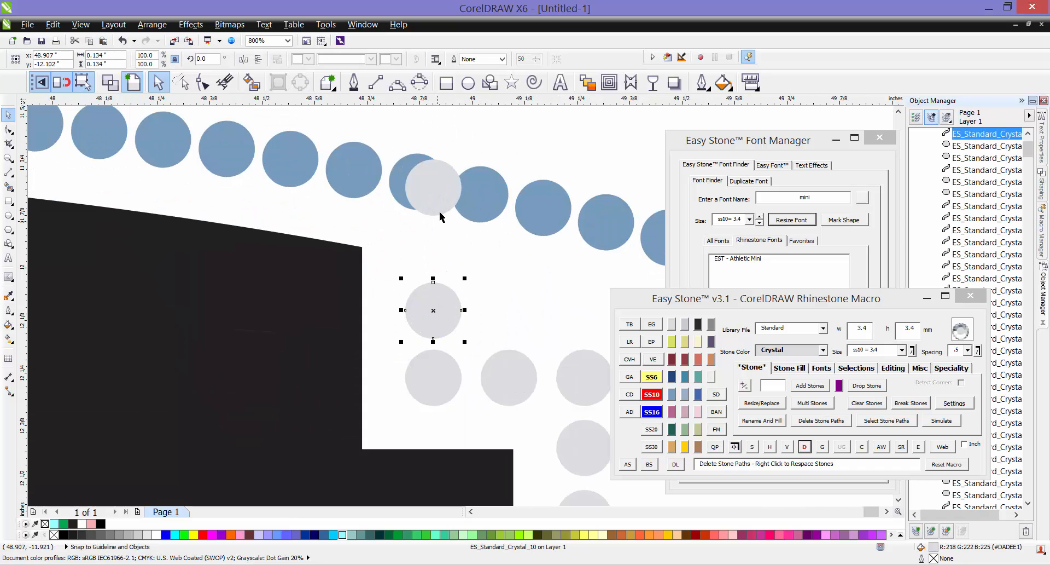
{"action": "left_click_drag", "start_coordinate": [441, 204], "coordinate": [444, 260]}
{"action": "left_click", "coordinate": [433, 219]}
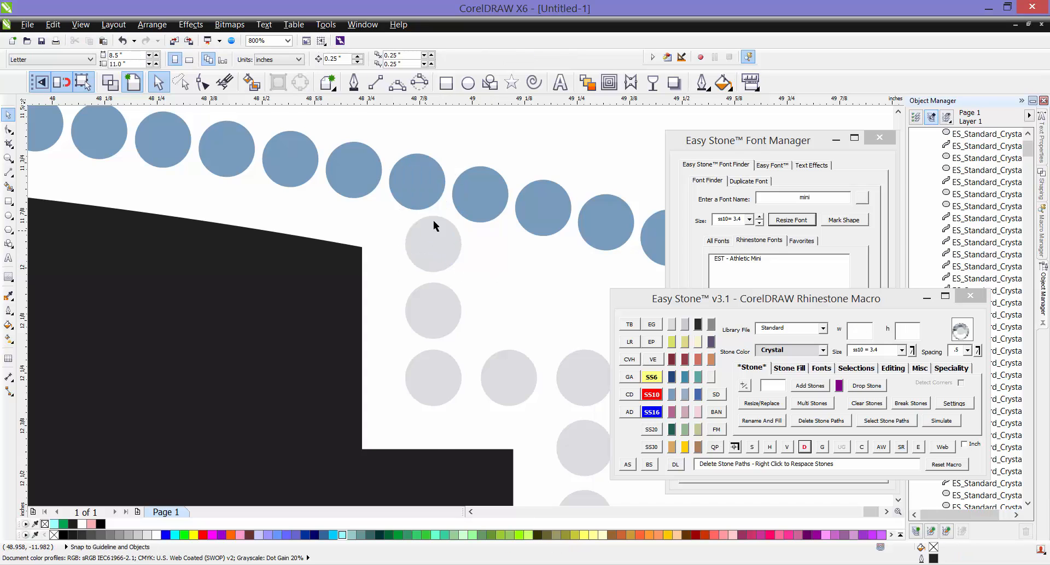
Move the top two Crystal stones at the lower outline's left notch straight down, clear of the lower Sapphire arc
{"action": "scroll", "coordinate": [459, 227], "scroll_direction": "down", "scroll_amount": 1}
{"action": "scroll", "coordinate": [590, 281], "scroll_direction": "down", "scroll_amount": 1}
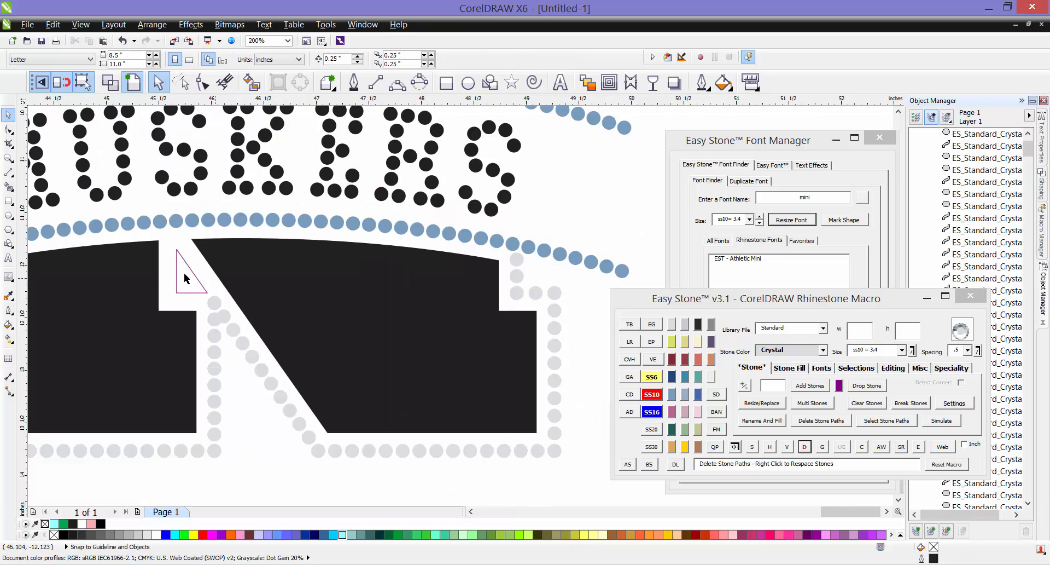
{"action": "scroll", "coordinate": [225, 273], "scroll_direction": "down", "scroll_amount": 1}
{"action": "scroll", "coordinate": [222, 273], "scroll_direction": "up", "scroll_amount": 2}
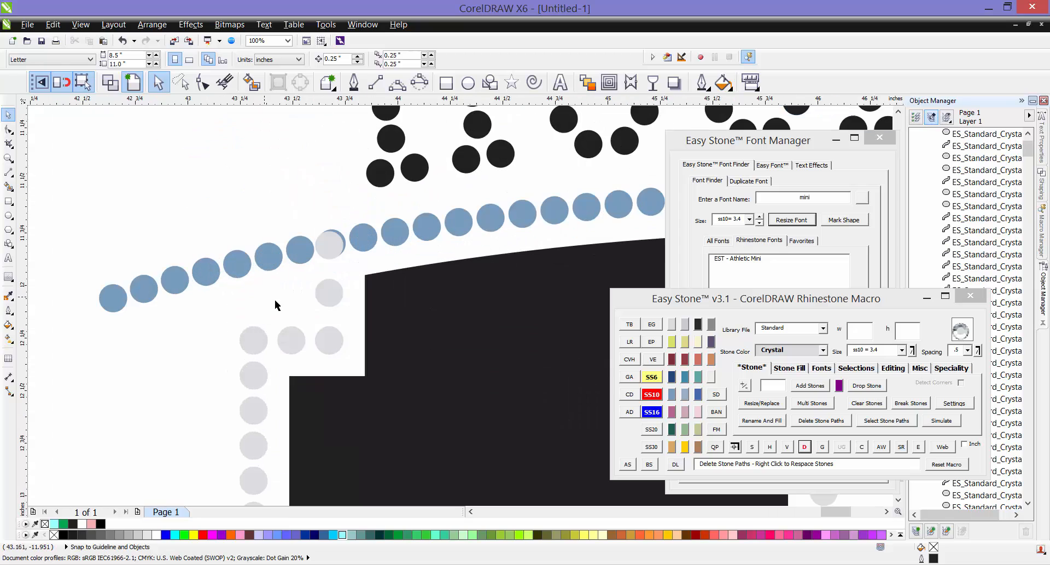
{"action": "scroll", "coordinate": [328, 298], "scroll_direction": "up", "scroll_amount": 1}
{"action": "left_click", "coordinate": [329, 287]}
{"action": "left_click_drag", "start_coordinate": [332, 286], "coordinate": [337, 315]}
{"action": "left_click", "coordinate": [339, 199]}
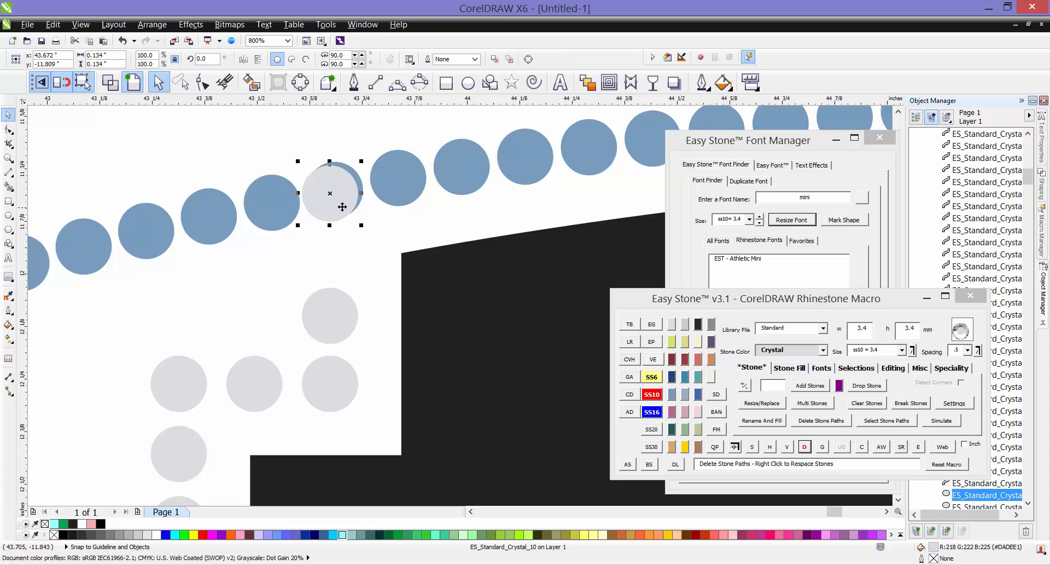
{"action": "left_click_drag", "start_coordinate": [335, 190], "coordinate": [331, 246]}
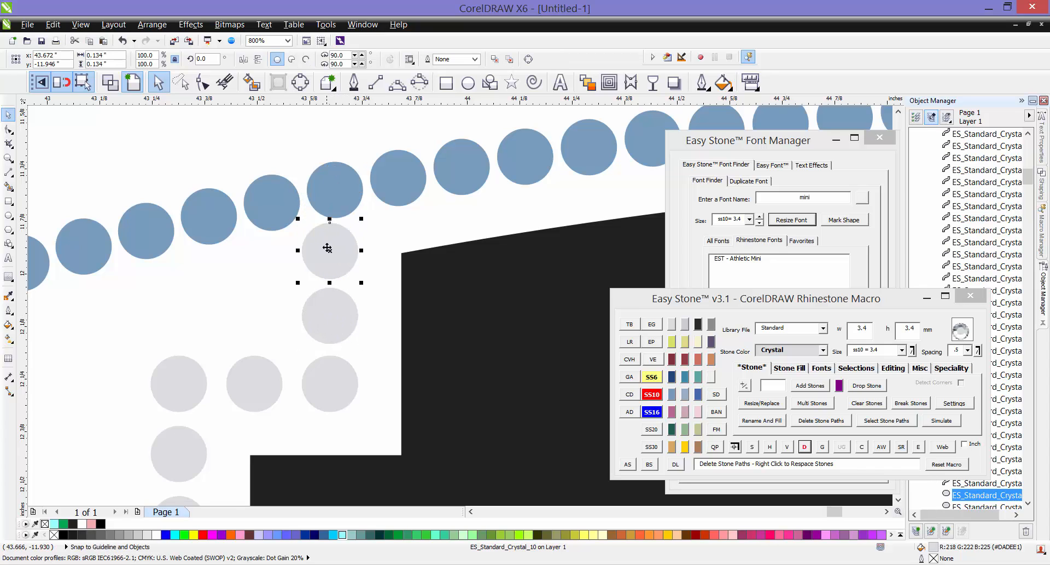
Space the two moved Crystal stones evenly between the Sapphire stone above and the notch's corner stone, and delete the leftover stone path
{"action": "left_click", "coordinate": [331, 207], "text": "shift"}
{"action": "left_click", "coordinate": [336, 326], "text": "shift"}
{"action": "left_click", "coordinate": [337, 385], "text": "shift"}
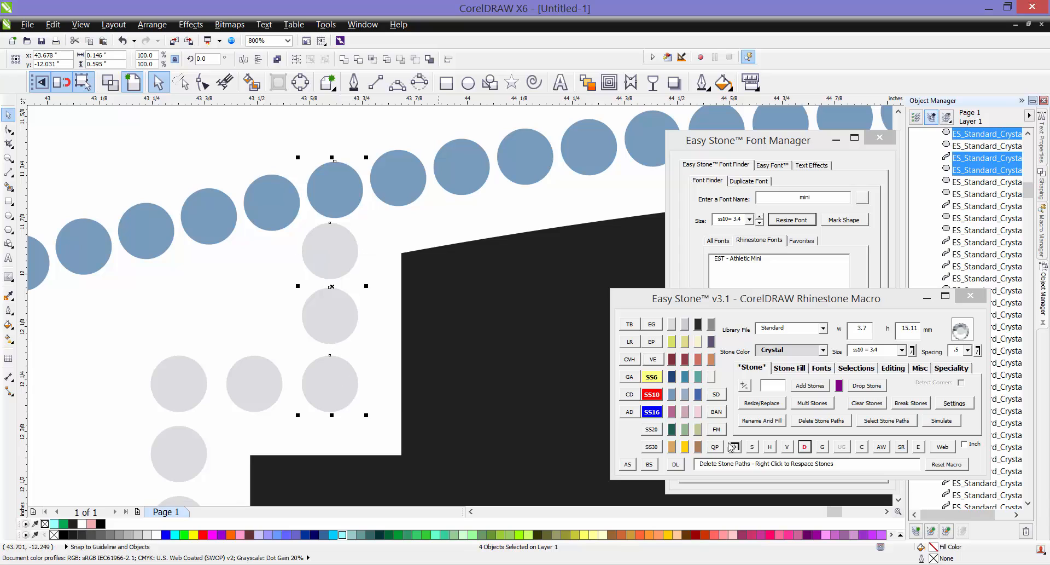
{"action": "left_click", "coordinate": [789, 447]}
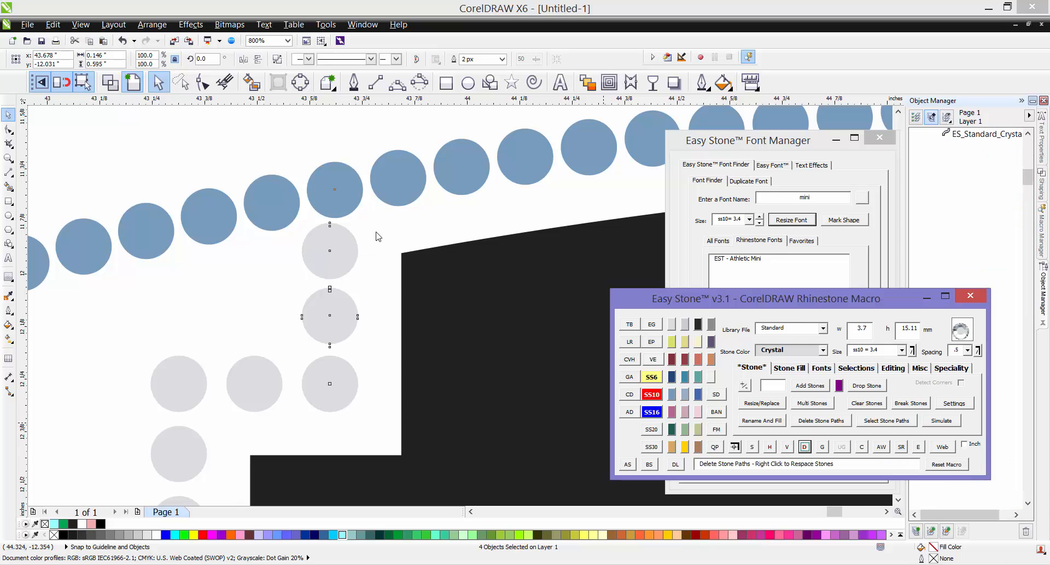
{"action": "left_click", "coordinate": [804, 446]}
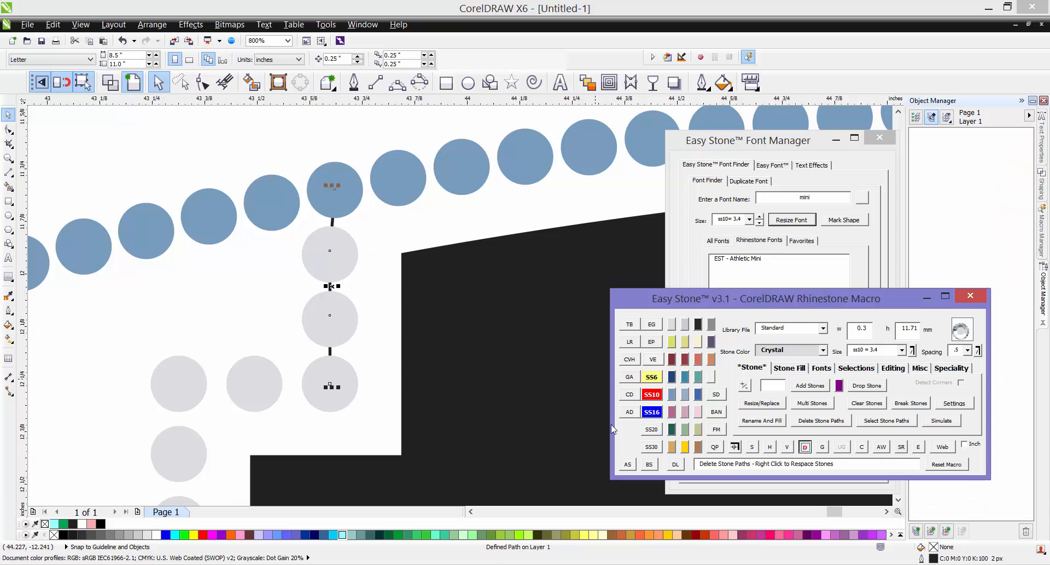
{"action": "scroll", "coordinate": [256, 220], "scroll_direction": "down", "scroll_amount": 1}
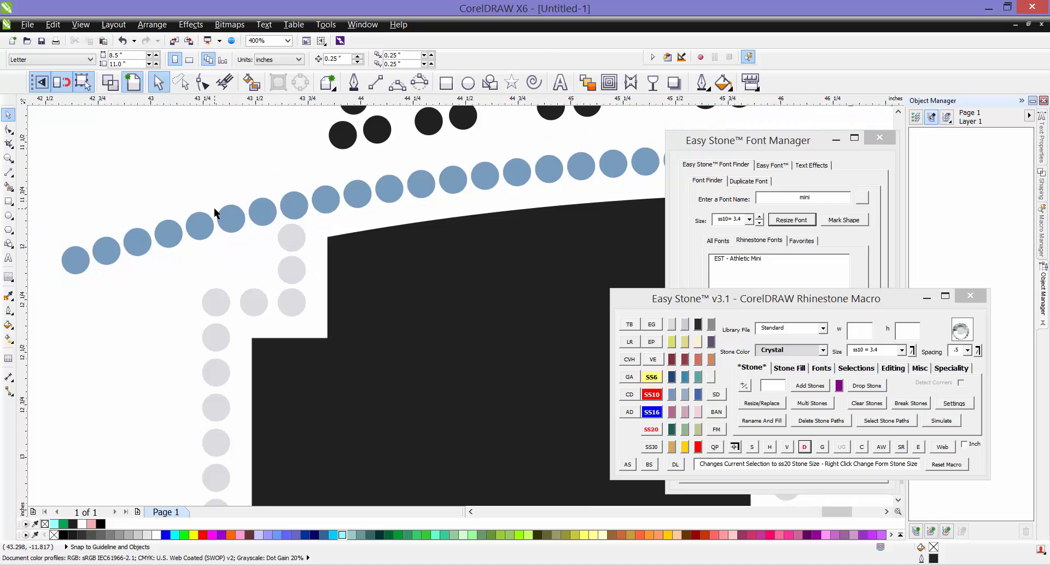
Add ss10 Crystal stones along the small purple triangle in the gap beside the N's diagonal
{"action": "scroll", "coordinate": [254, 256], "scroll_direction": "down", "scroll_amount": 2}
{"action": "scroll", "coordinate": [347, 268], "scroll_direction": "up", "scroll_amount": 2}
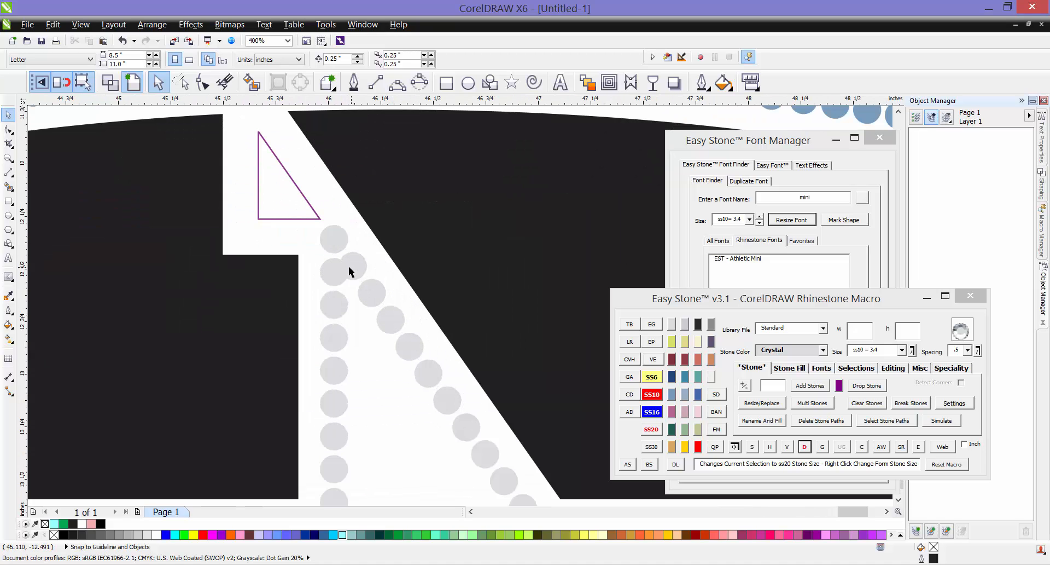
{"action": "scroll", "coordinate": [335, 278], "scroll_direction": "down", "scroll_amount": 2}
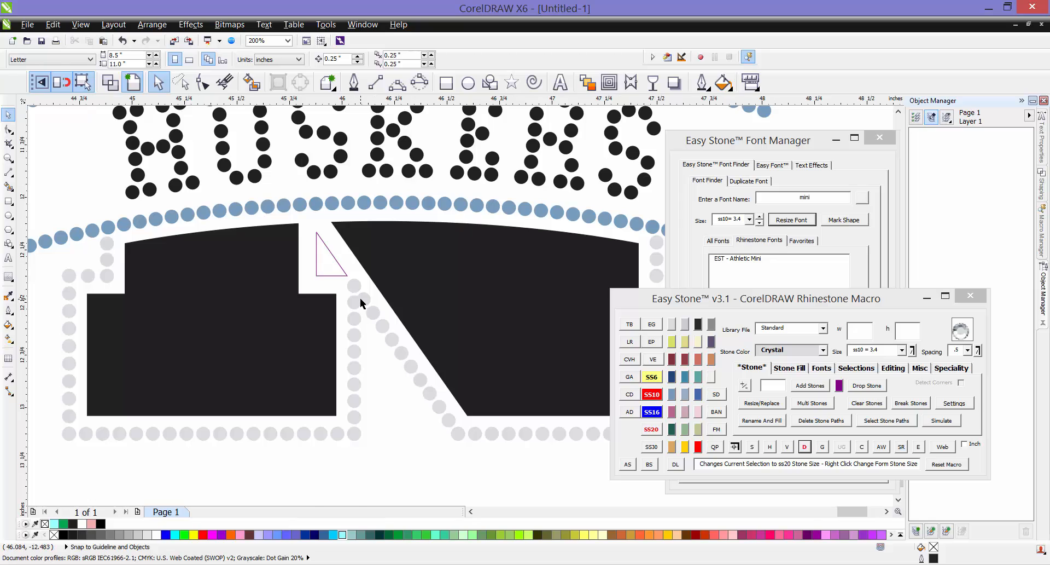
{"action": "scroll", "coordinate": [360, 297], "scroll_direction": "up", "scroll_amount": 2}
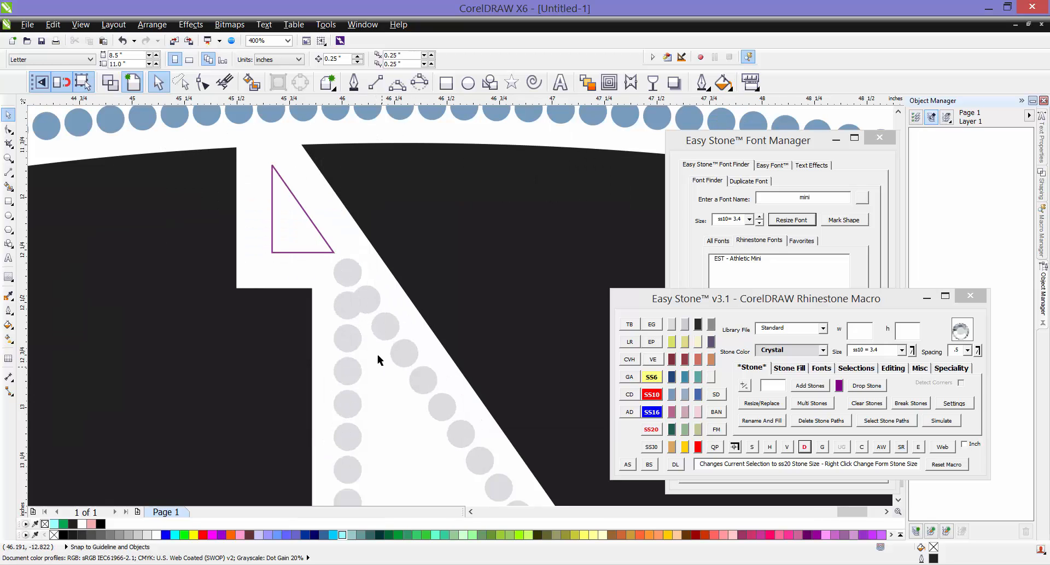
{"action": "scroll", "coordinate": [320, 241], "scroll_direction": "up", "scroll_amount": 1}
{"action": "left_click", "coordinate": [319, 238]}
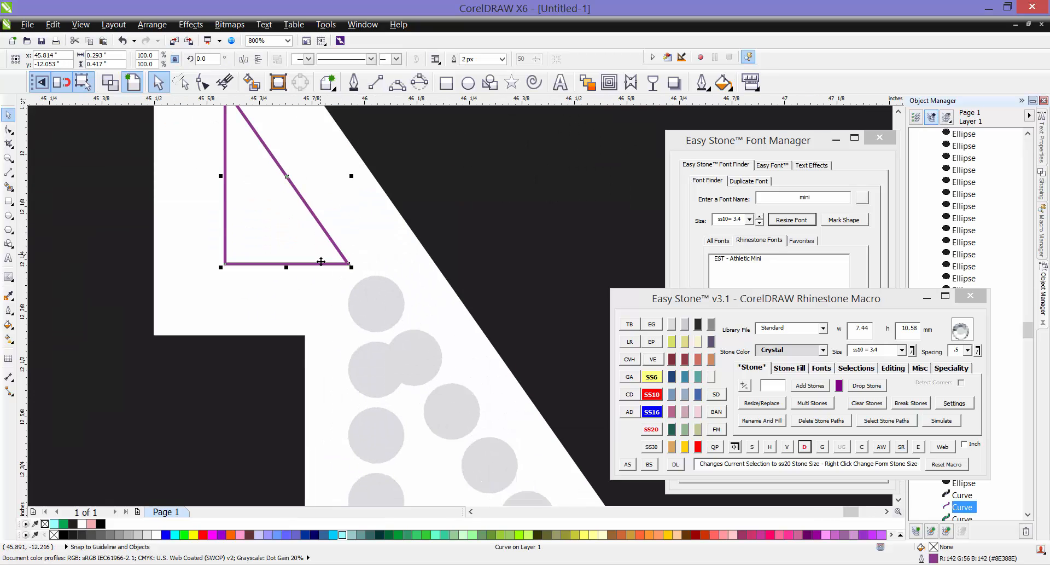
{"action": "scroll", "coordinate": [318, 289], "scroll_direction": "down", "scroll_amount": 1}
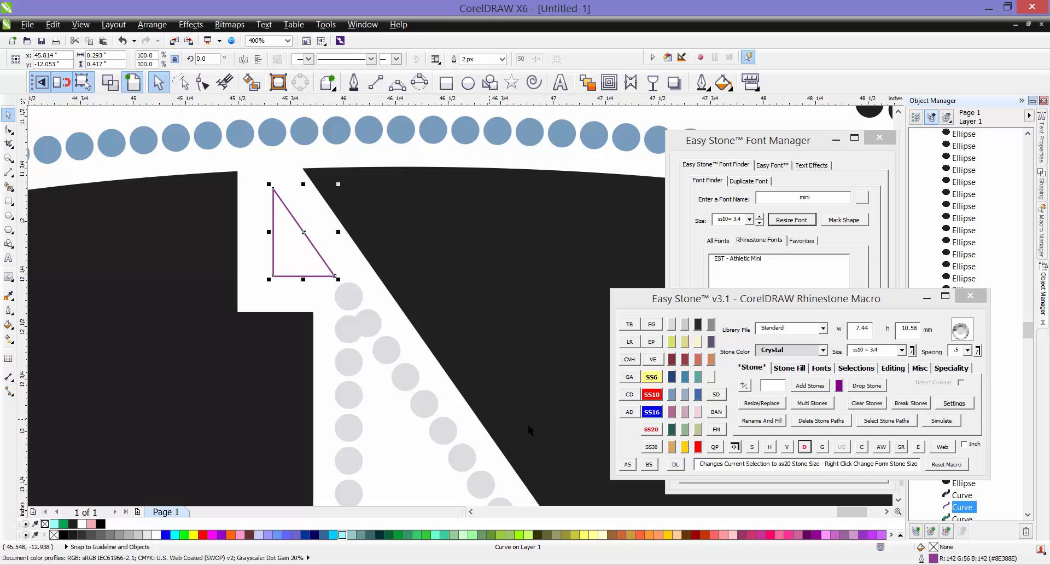
{"action": "left_click", "coordinate": [627, 465]}
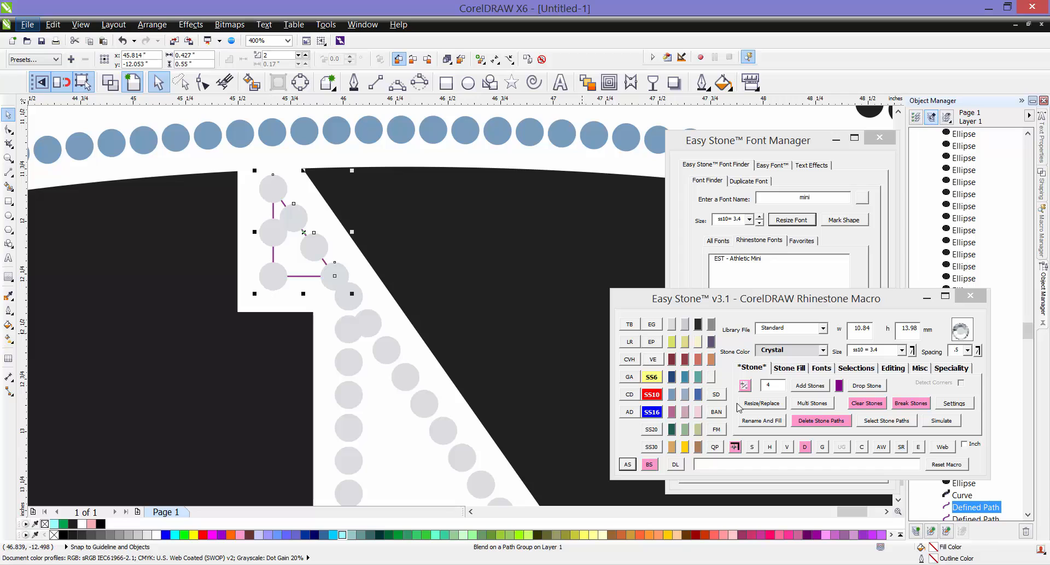
{"action": "left_click", "coordinate": [805, 446]}
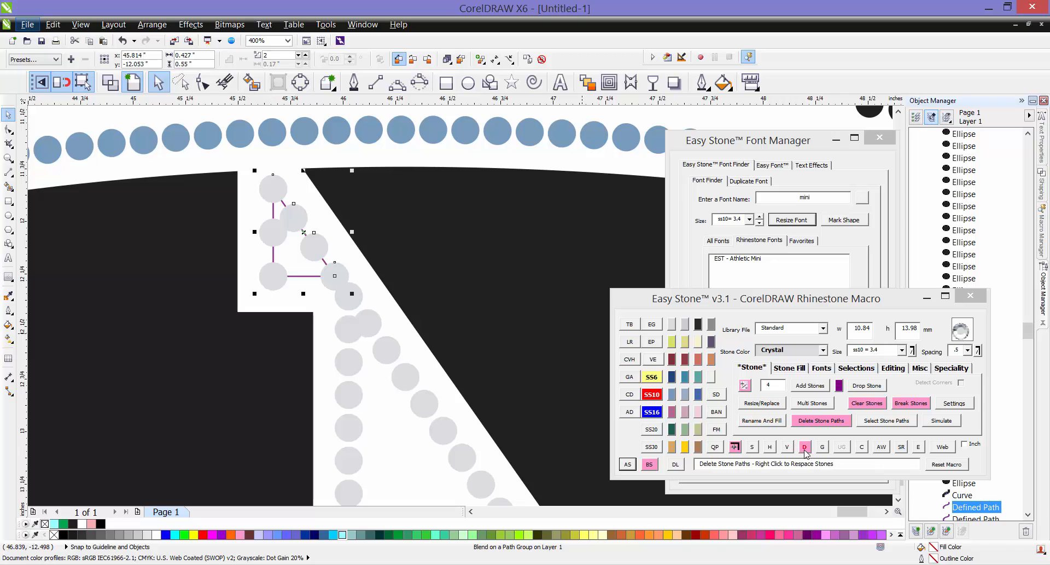
Place a copy of the triangle's lower-right Crystal stone midway along its bottom edge
{"action": "left_click", "coordinate": [290, 296]}
{"action": "scroll", "coordinate": [295, 290], "scroll_direction": "up", "scroll_amount": 1}
{"action": "left_click_drag", "start_coordinate": [370, 271], "coordinate": [311, 270]}
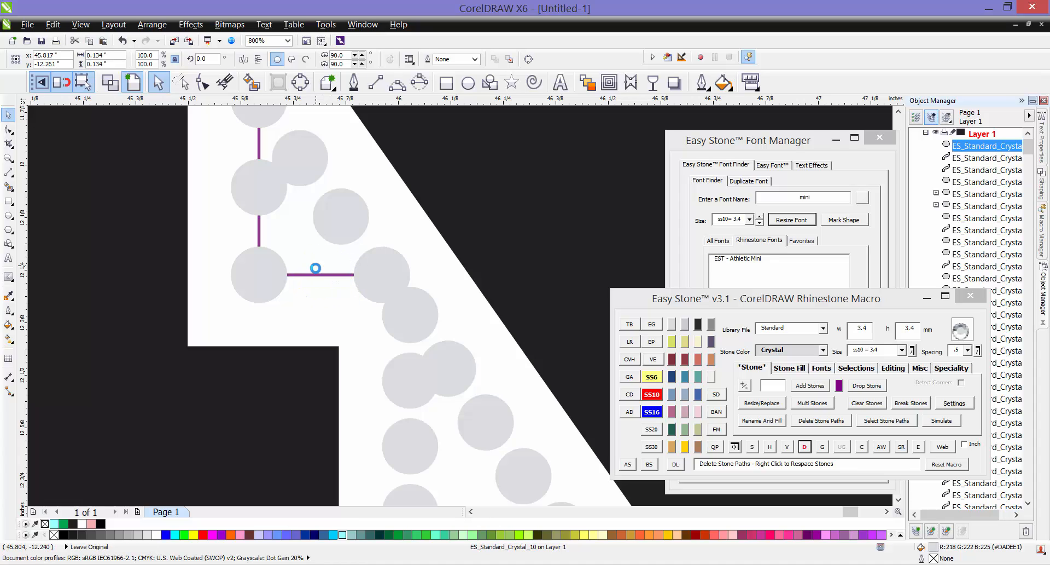
Try to delete the purple path on the triangle's vertical edge, and undo the deletion
{"action": "left_click", "coordinate": [260, 237]}
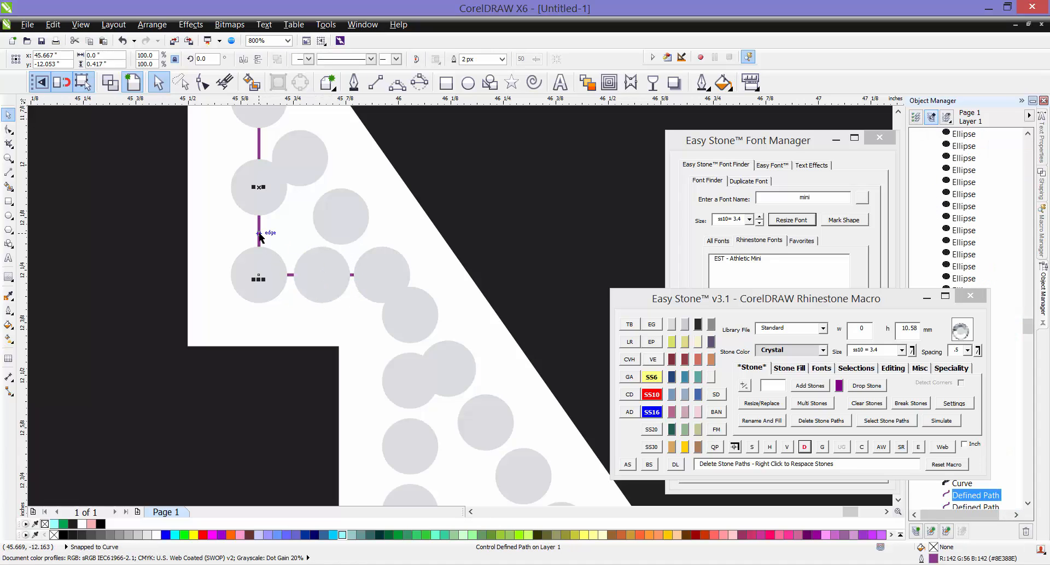
{"action": "key", "text": "Delete"}
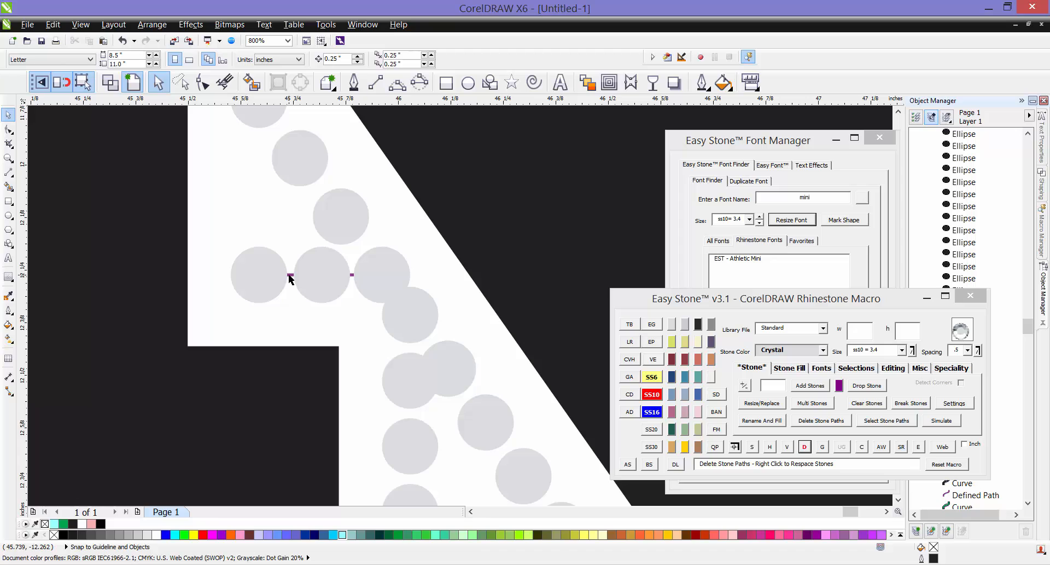
{"action": "key", "text": "ctrl+z"}
Select all the triangle's Crystal stones together and delete their stone paths
{"action": "left_click", "coordinate": [221, 212]}
{"action": "scroll", "coordinate": [220, 214], "scroll_direction": "down", "scroll_amount": 1}
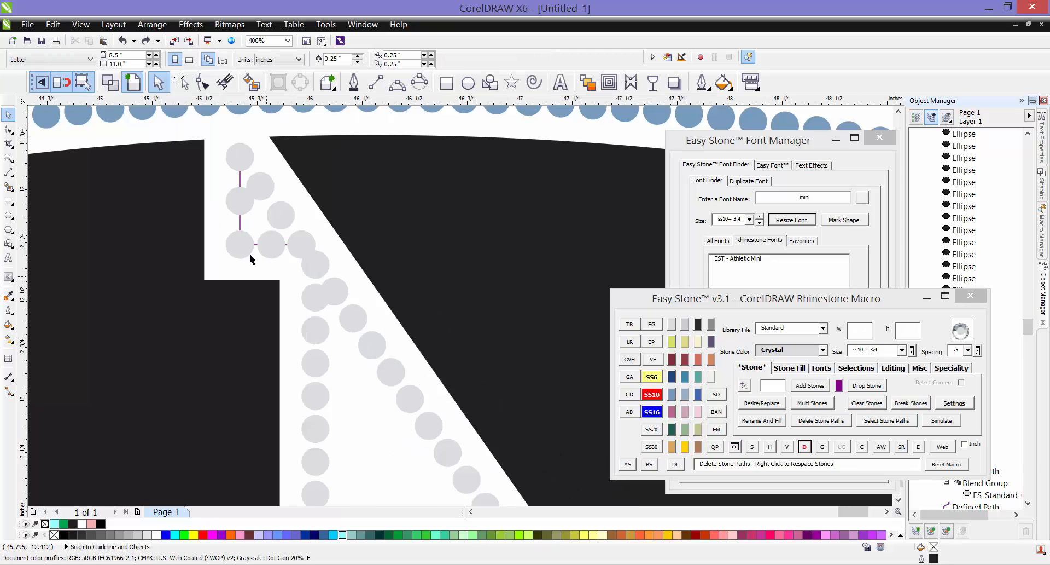
{"action": "scroll", "coordinate": [219, 158], "scroll_direction": "down", "scroll_amount": 1}
{"action": "left_click", "coordinate": [213, 129]}
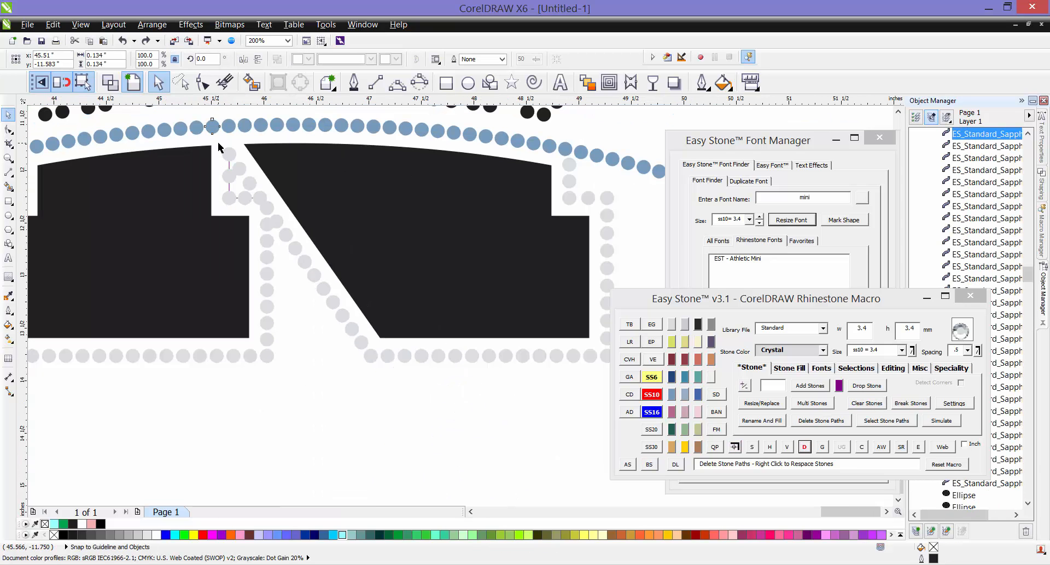
{"action": "left_click", "coordinate": [218, 144]}
{"action": "left_click_drag", "start_coordinate": [259, 194], "coordinate": [283, 216]}
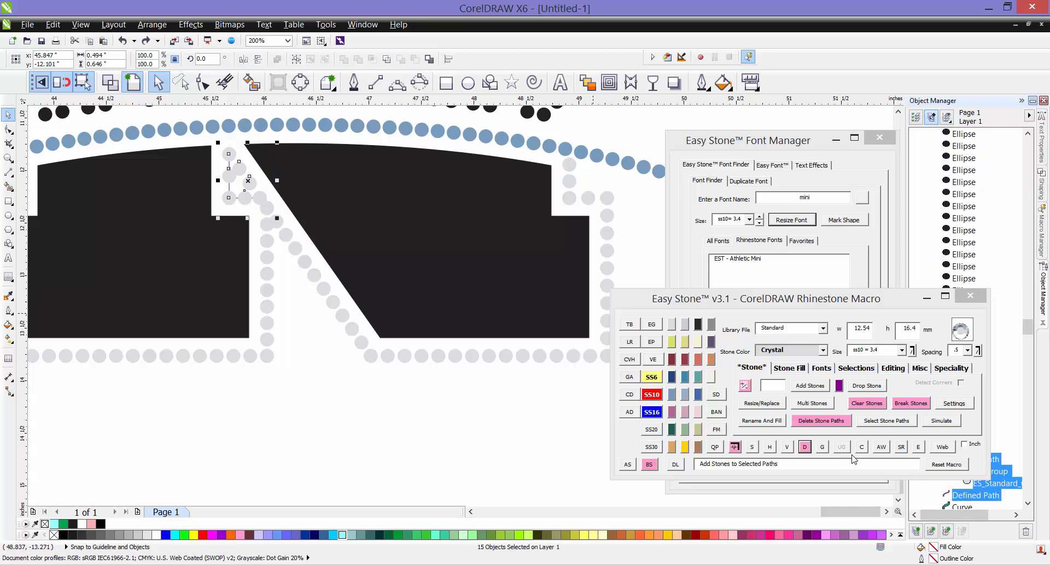
{"action": "left_click", "coordinate": [804, 447]}
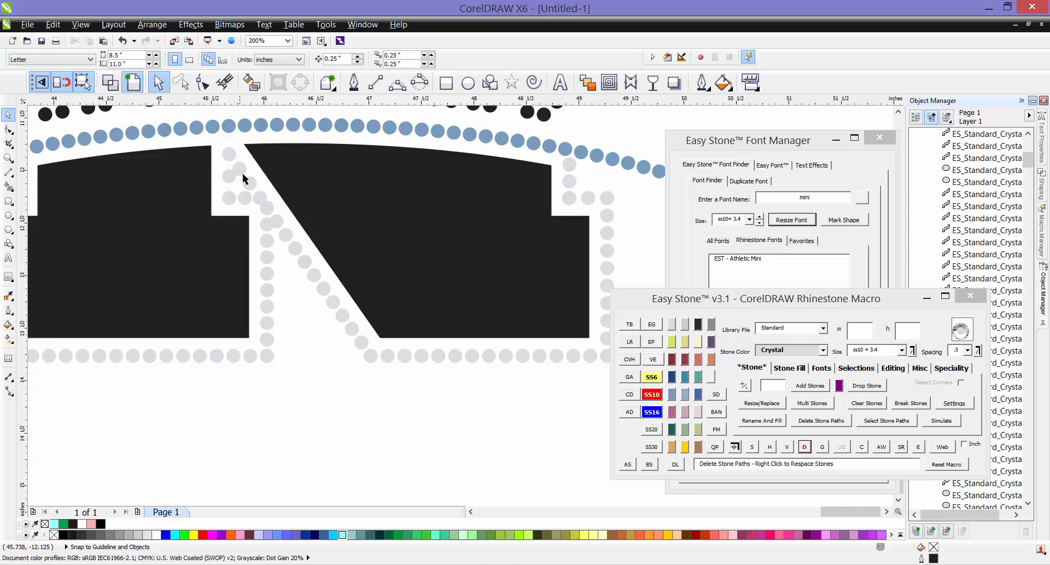
Delete the Crystal stone where the vertical and diagonal runs meet, and the overlapping stone at the triangle's lower-right corner
{"action": "scroll", "coordinate": [220, 164], "scroll_direction": "up", "scroll_amount": 1}
{"action": "scroll", "coordinate": [222, 228], "scroll_direction": "up", "scroll_amount": 1}
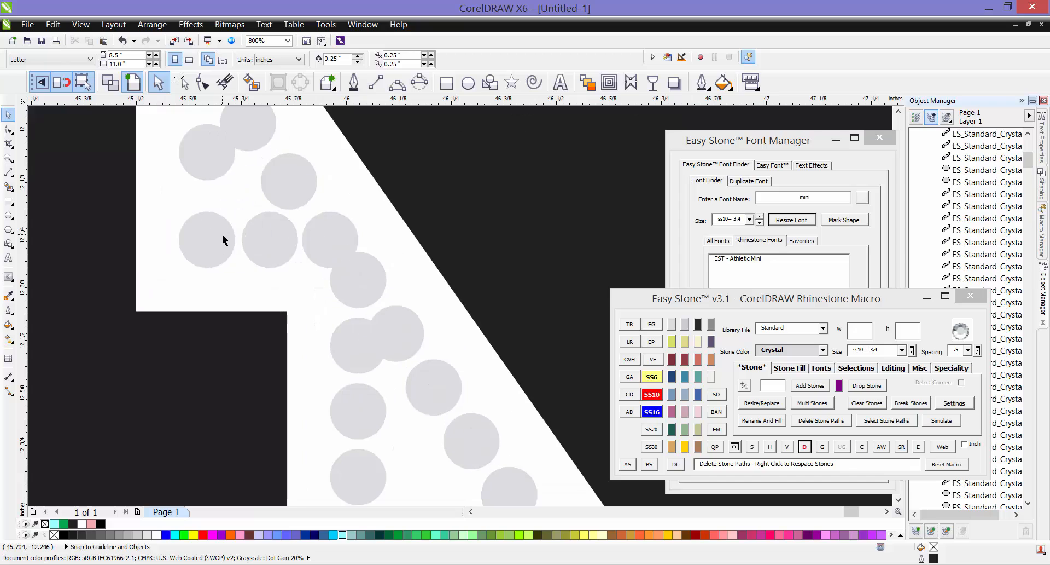
{"action": "scroll", "coordinate": [222, 234], "scroll_direction": "down", "scroll_amount": 1}
{"action": "scroll", "coordinate": [283, 244], "scroll_direction": "down", "scroll_amount": 1}
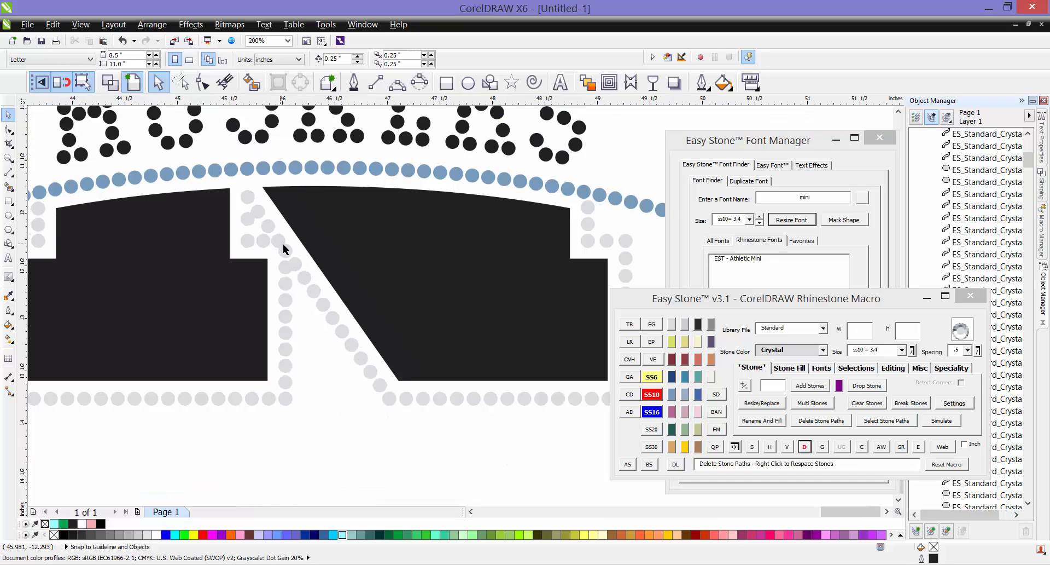
{"action": "scroll", "coordinate": [261, 217], "scroll_direction": "up", "scroll_amount": 1}
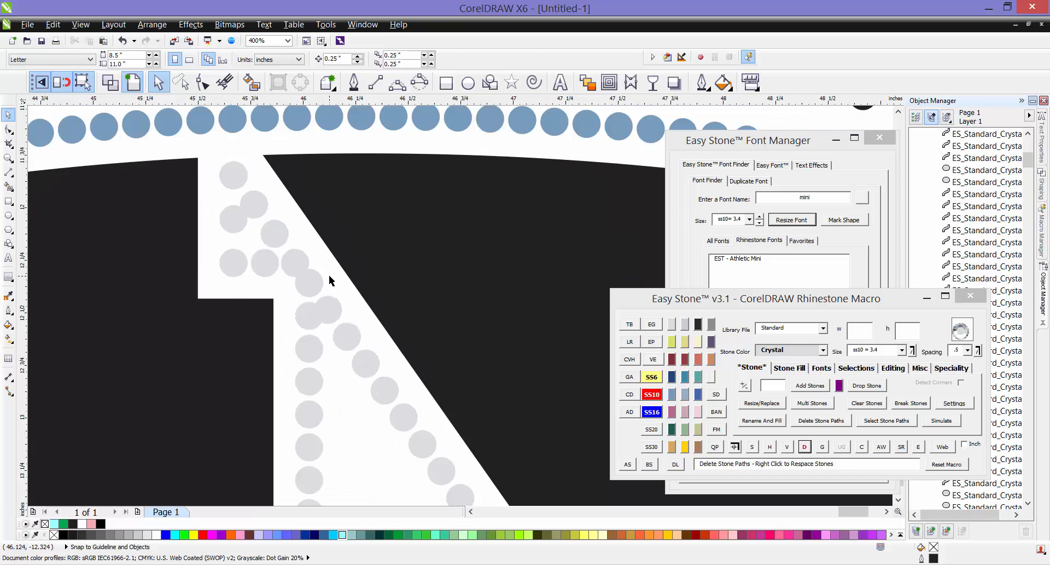
{"action": "left_click", "coordinate": [311, 280]}
{"action": "key", "text": "Delete"}
{"action": "left_click", "coordinate": [315, 291]}
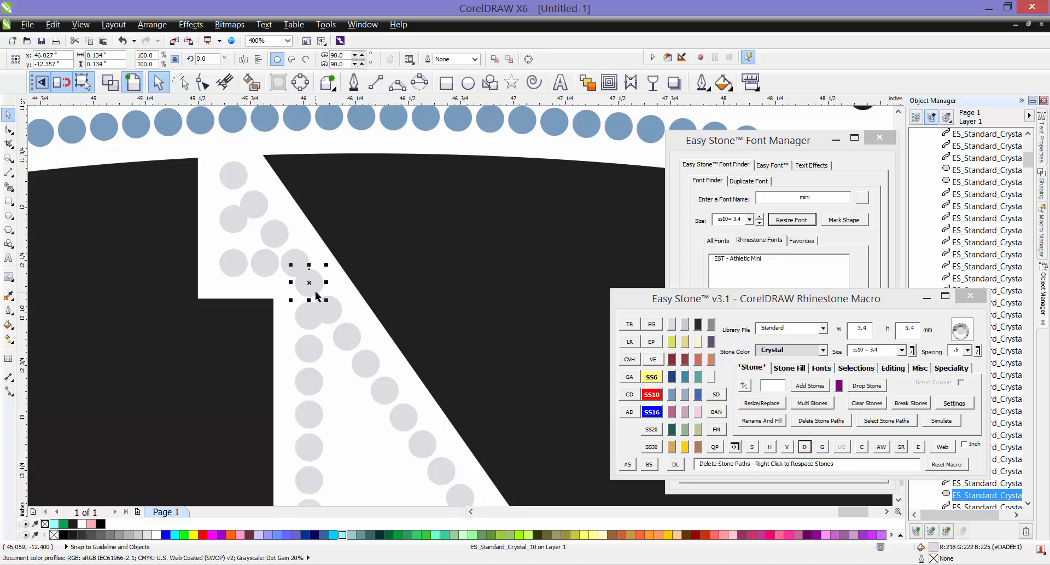
{"action": "key", "text": "Delete"}
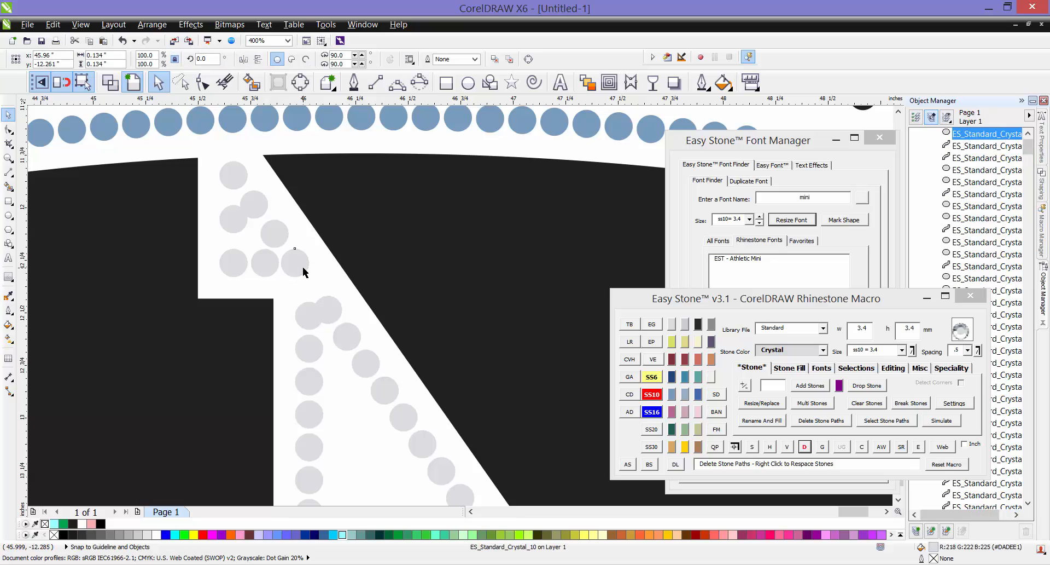
{"action": "left_click", "coordinate": [297, 267]}
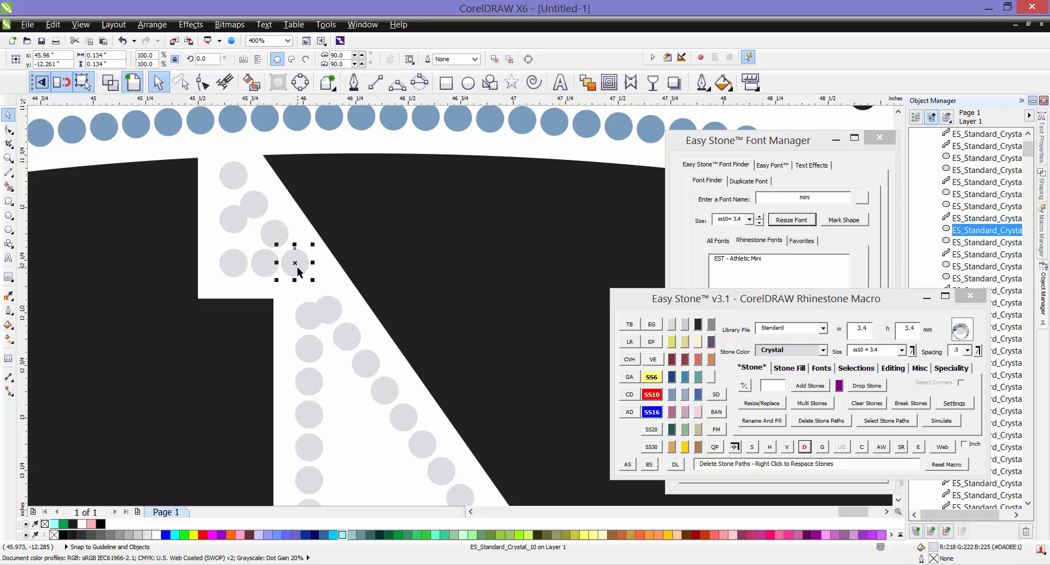
{"action": "key", "text": "Delete"}
Select the diagonal Crystal run from the triangle's top stone to the bottom corner stone and distribute its stones evenly
{"action": "left_click", "coordinate": [233, 176]}
{"action": "scroll", "coordinate": [233, 176], "scroll_direction": "down", "scroll_amount": 1}
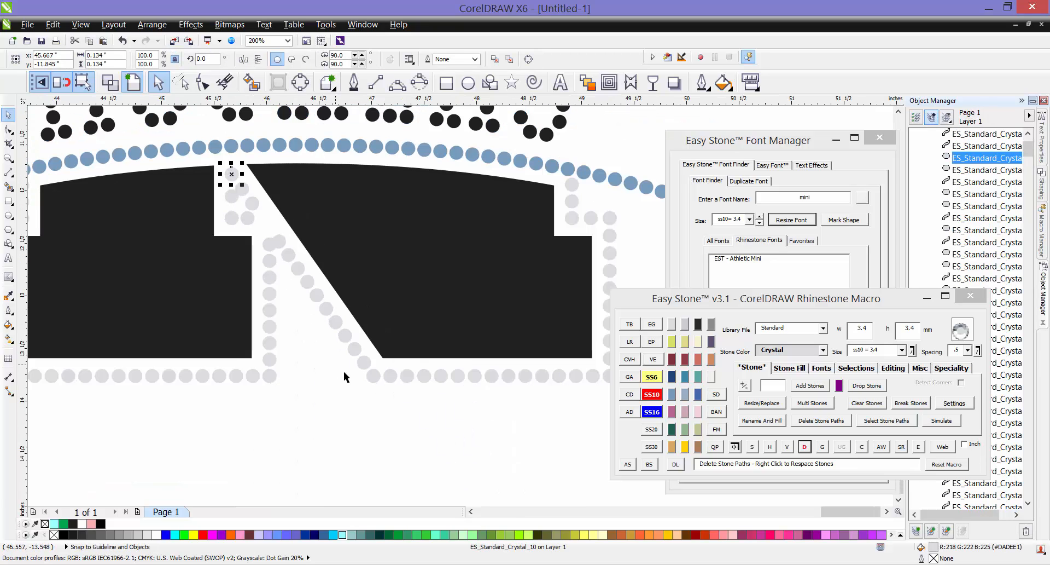
{"action": "left_click", "coordinate": [375, 378], "text": "shift"}
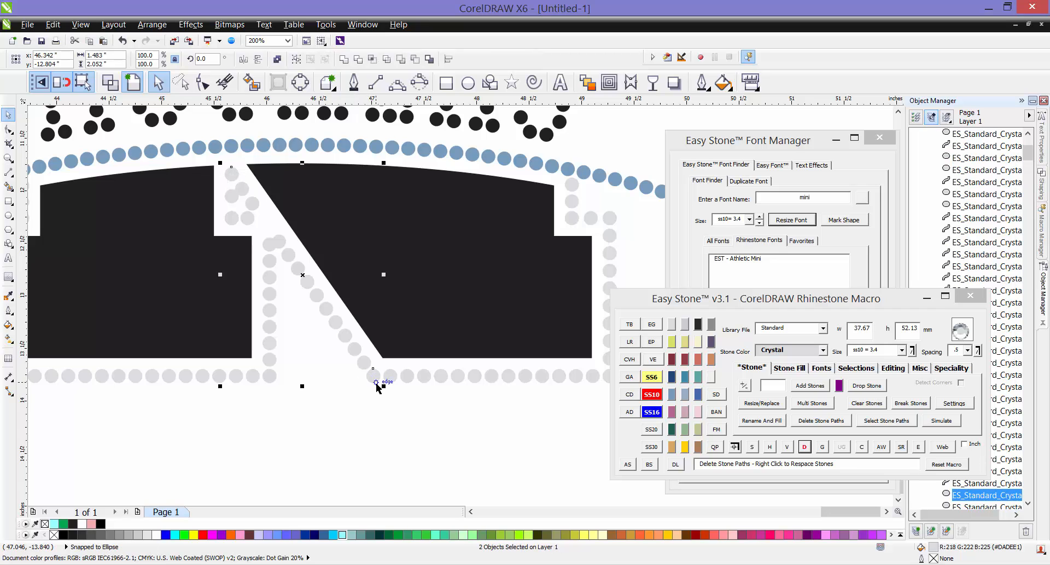
{"action": "left_click", "coordinate": [752, 447]}
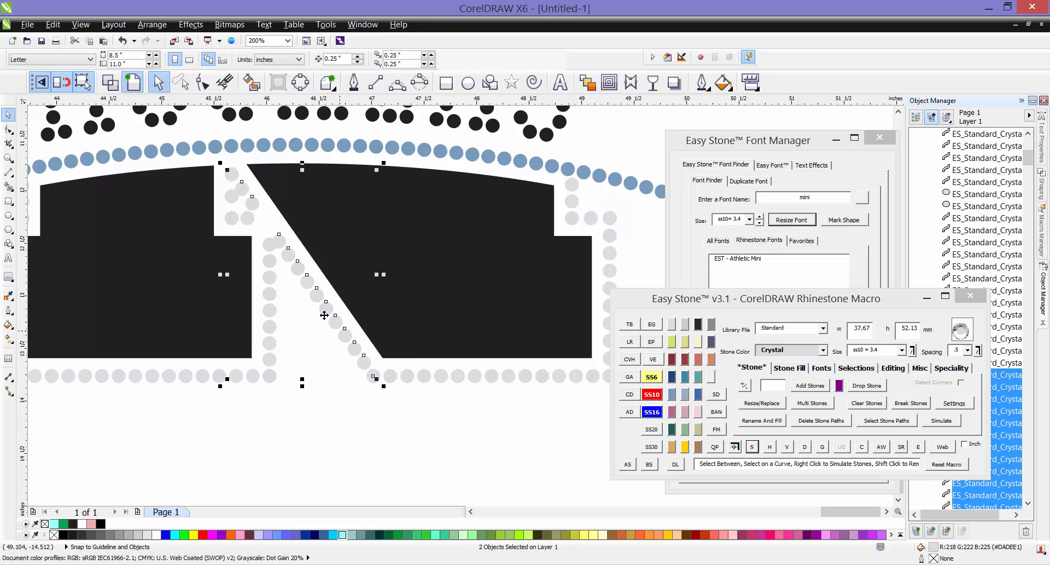
{"action": "left_click", "coordinate": [770, 448]}
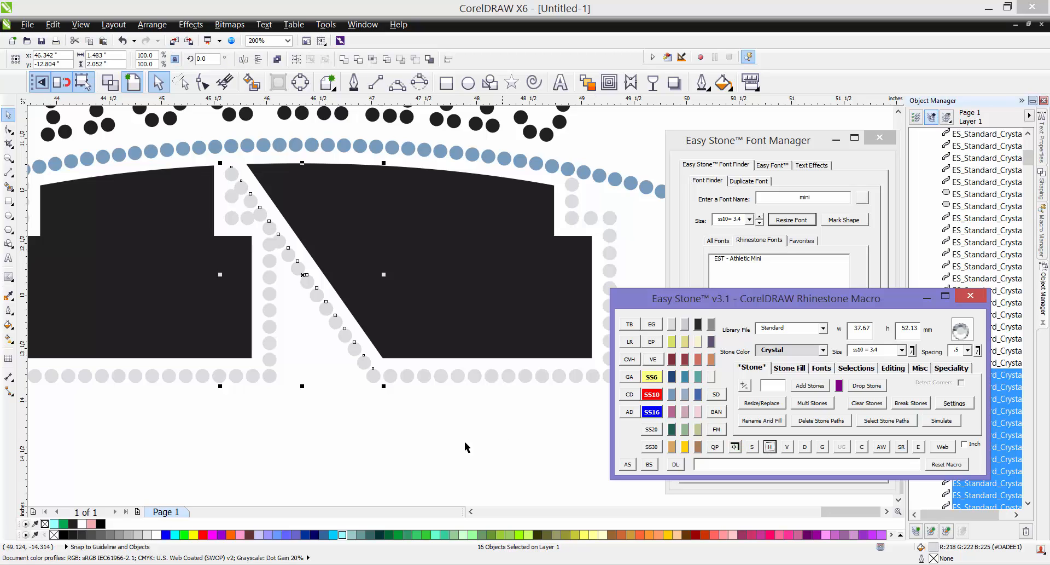
{"action": "left_click", "coordinate": [347, 424]}
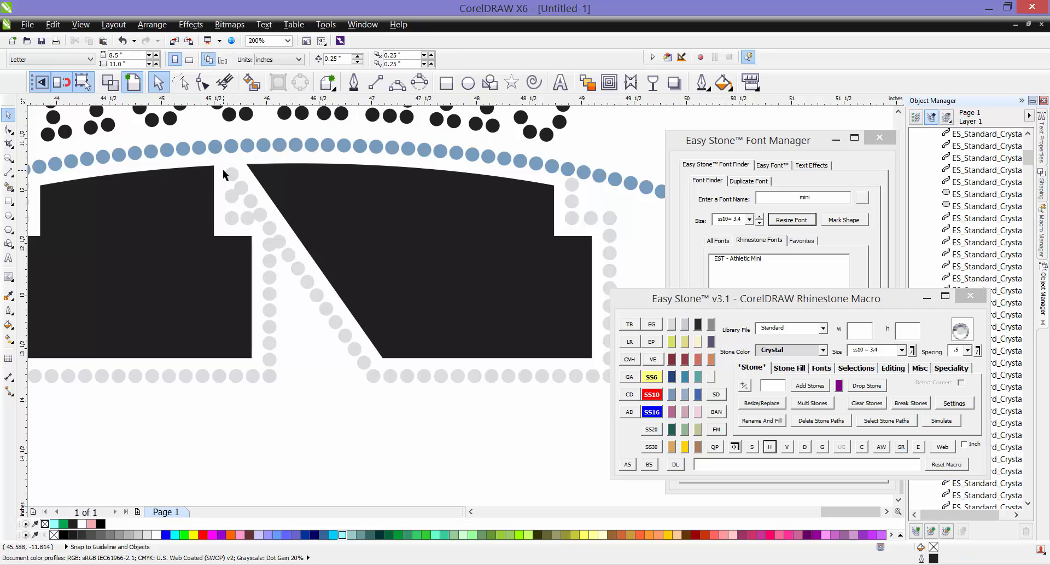
Move the Crystal stone on the triangle's vertical edge straight down, closer to the triangle's lower-left corner stone
{"action": "scroll", "coordinate": [260, 216], "scroll_direction": "up", "scroll_amount": 1}
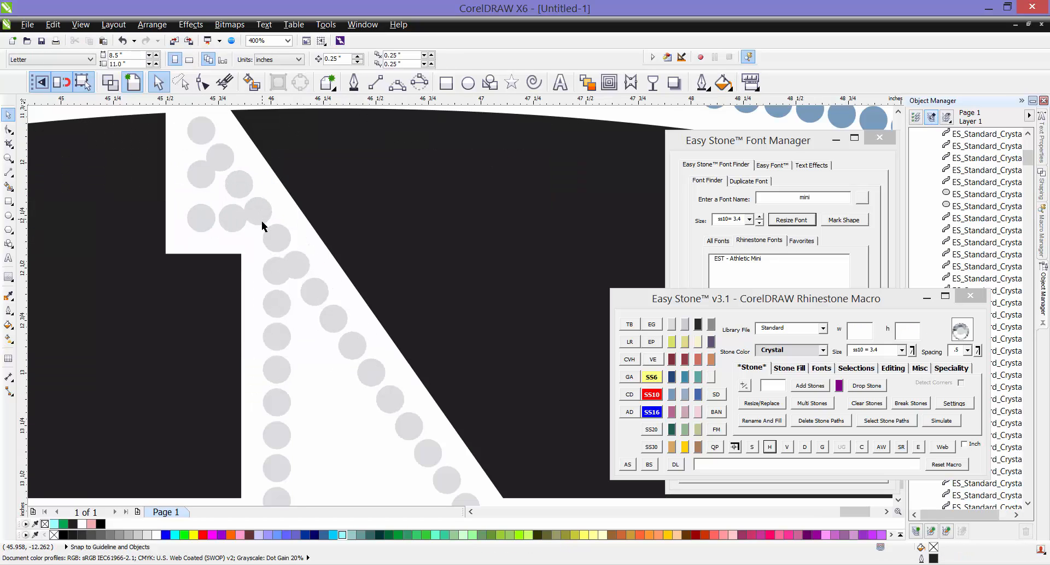
{"action": "scroll", "coordinate": [203, 173], "scroll_direction": "up", "scroll_amount": 1}
{"action": "left_click", "coordinate": [201, 196]}
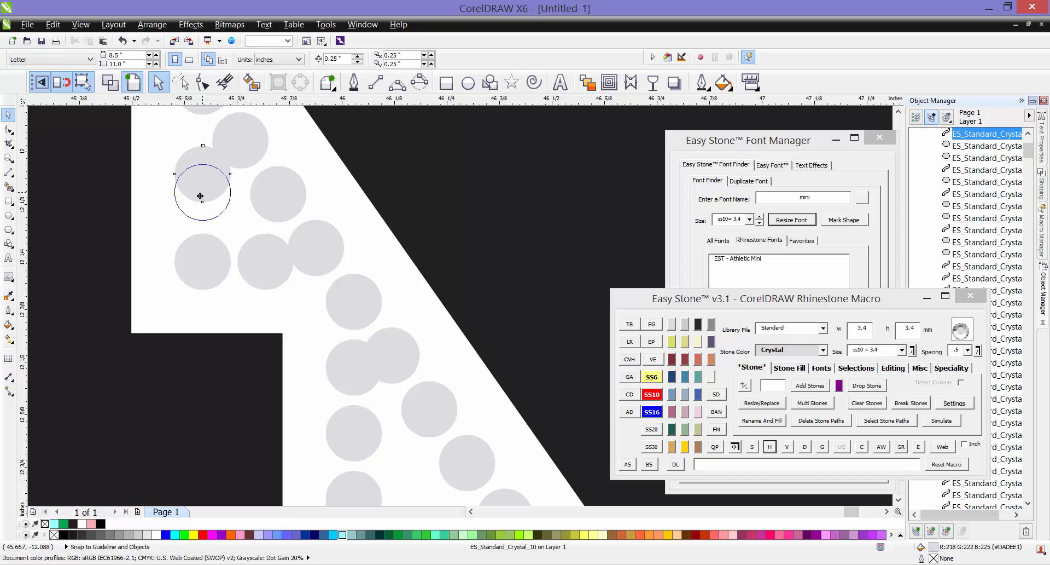
{"action": "left_click_drag", "start_coordinate": [200, 196], "coordinate": [201, 197]}
{"action": "scroll", "coordinate": [263, 271], "scroll_direction": "down", "scroll_amount": 1}
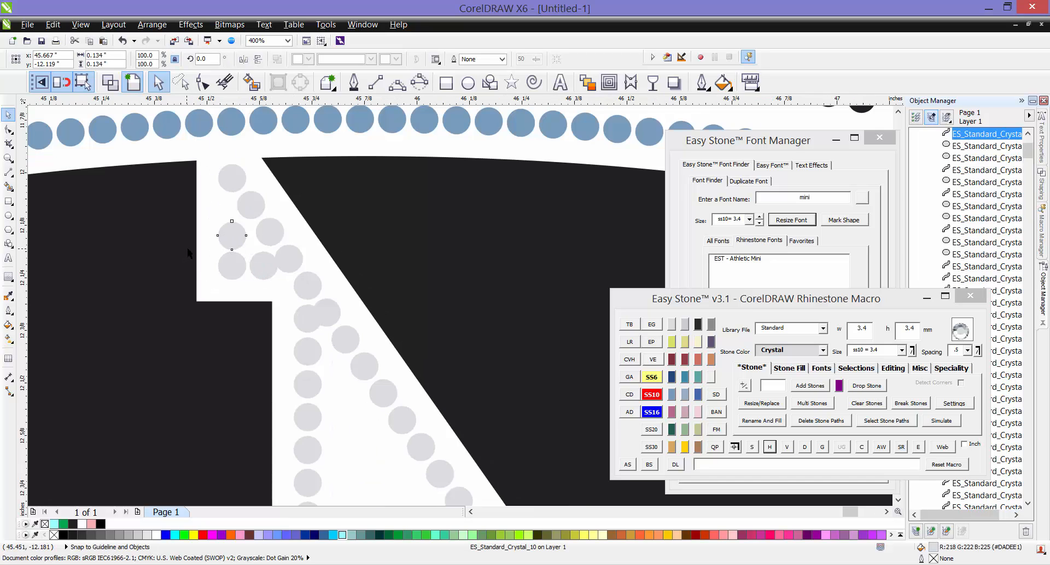
{"action": "scroll", "coordinate": [187, 248], "scroll_direction": "up", "scroll_amount": 1}
{"action": "scroll", "coordinate": [351, 300], "scroll_direction": "down", "scroll_amount": 1}
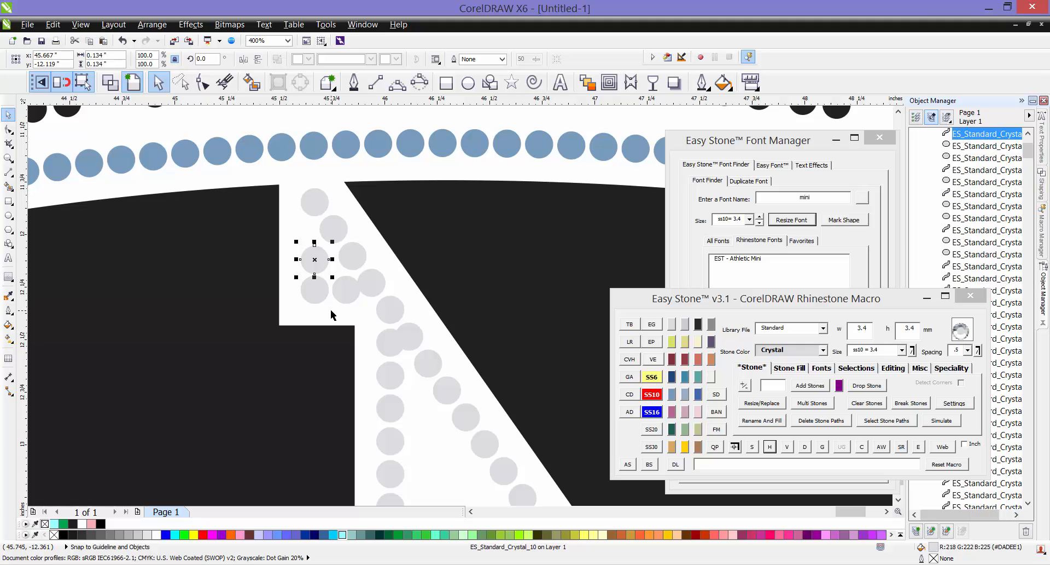
Add a horizontal guideline through the centre of the middle stone in the triangle's bottom Crystal row
{"action": "left_click", "coordinate": [369, 310]}
{"action": "left_click", "coordinate": [368, 283]}
{"action": "scroll", "coordinate": [359, 298], "scroll_direction": "up", "scroll_amount": 1}
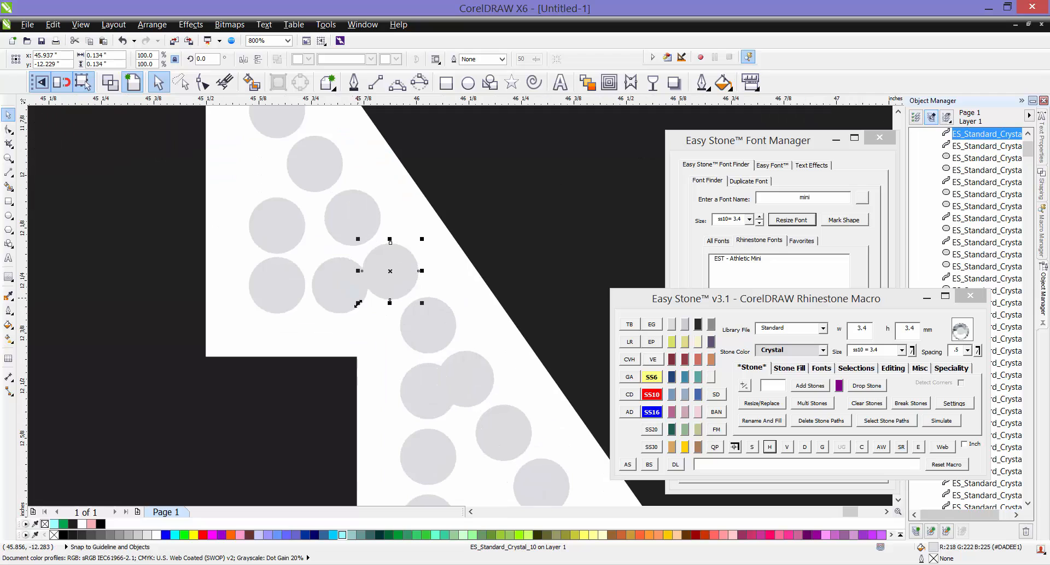
{"action": "left_click", "coordinate": [355, 315]}
{"action": "left_click", "coordinate": [349, 299]}
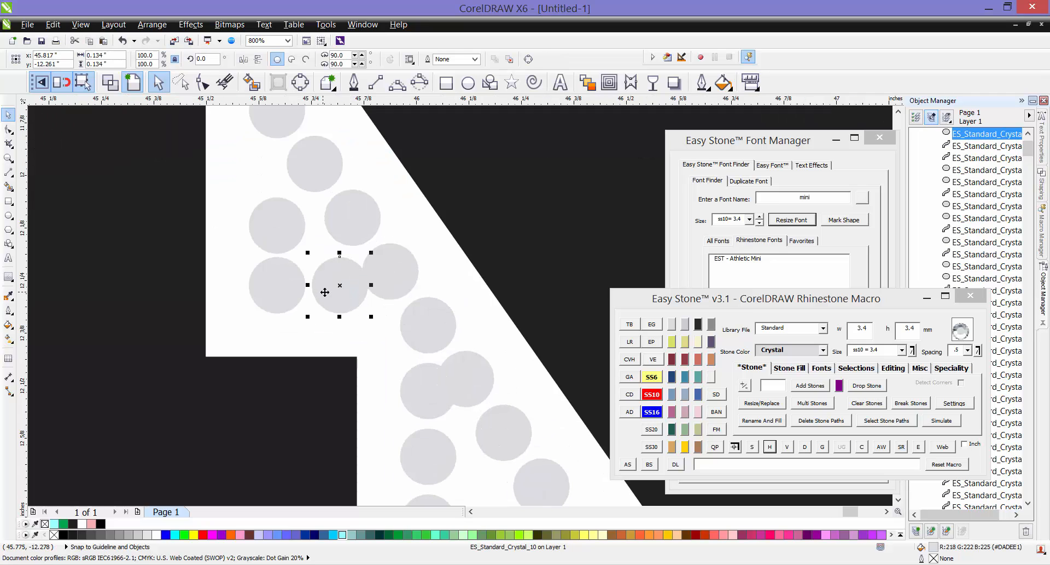
{"action": "left_click", "coordinate": [629, 360]}
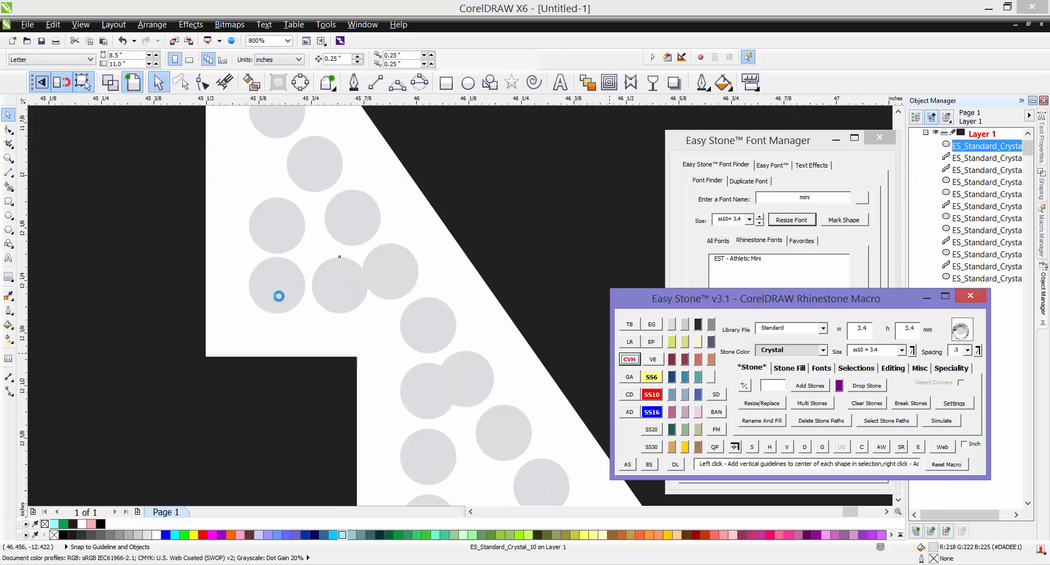
{"action": "left_click", "coordinate": [338, 300]}
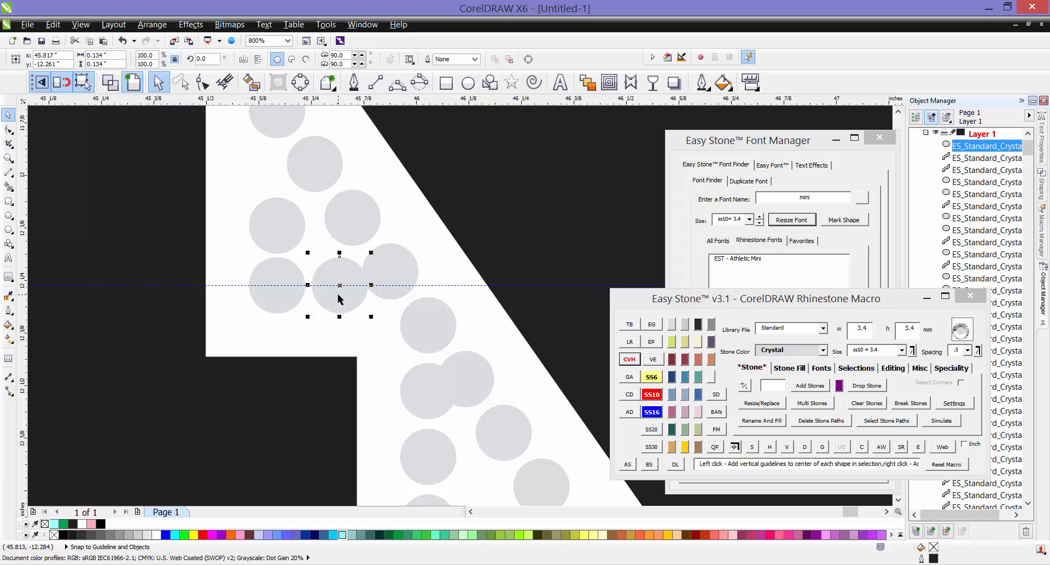
Select two Crystal stones on the diagonal run, above and below the bottom row, and add an angled guideline through them
{"action": "left_click", "coordinate": [314, 317]}
{"action": "left_click", "coordinate": [374, 218]}
{"action": "left_click", "coordinate": [468, 369], "text": "shift"}
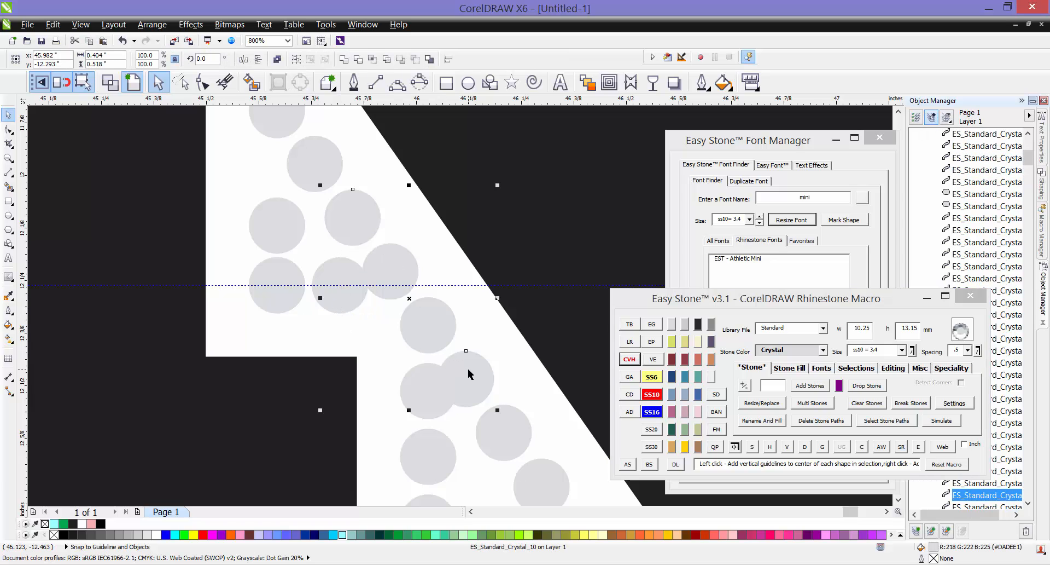
{"action": "left_click", "coordinate": [629, 376]}
Move the diagonal Crystal stone beside the bottom row onto the intersection of the horizontal and angled guidelines
{"action": "left_click", "coordinate": [409, 260]}
{"action": "scroll", "coordinate": [410, 261], "scroll_direction": "up", "scroll_amount": 1}
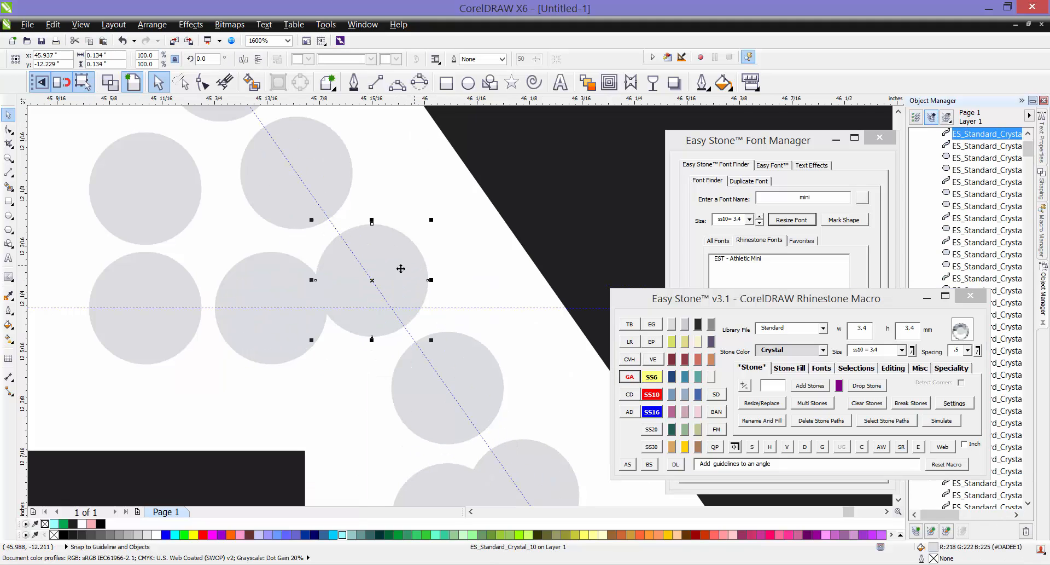
{"action": "left_click_drag", "start_coordinate": [387, 272], "coordinate": [391, 305]}
{"action": "left_click", "coordinate": [361, 237]}
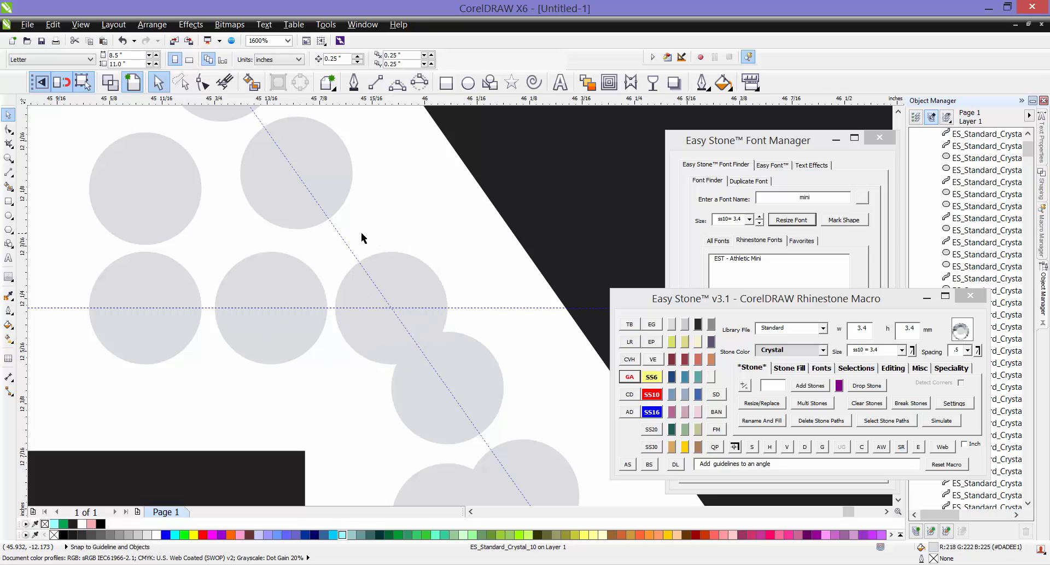
{"action": "scroll", "coordinate": [270, 215], "scroll_direction": "down", "scroll_amount": 1}
{"action": "scroll", "coordinate": [370, 352], "scroll_direction": "up", "scroll_amount": 1}
{"action": "scroll", "coordinate": [405, 361], "scroll_direction": "down", "scroll_amount": 1}
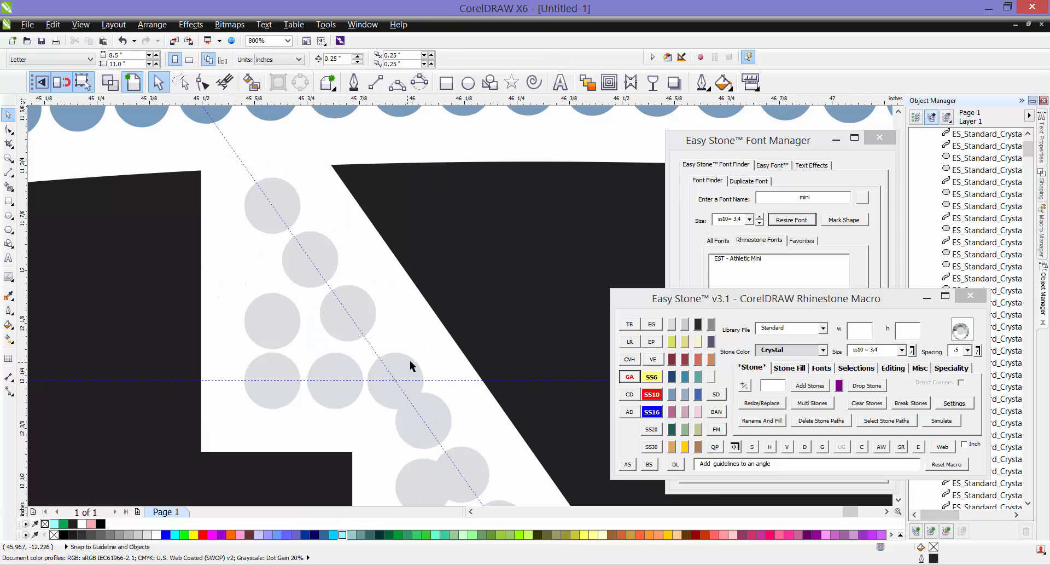
Select the four diagonal Crystal stones from the guideline intersection up to the top stone and space them evenly
{"action": "left_click", "coordinate": [411, 360]}
{"action": "left_click", "coordinate": [366, 303], "text": "shift"}
{"action": "left_click", "coordinate": [287, 195], "text": "shift"}
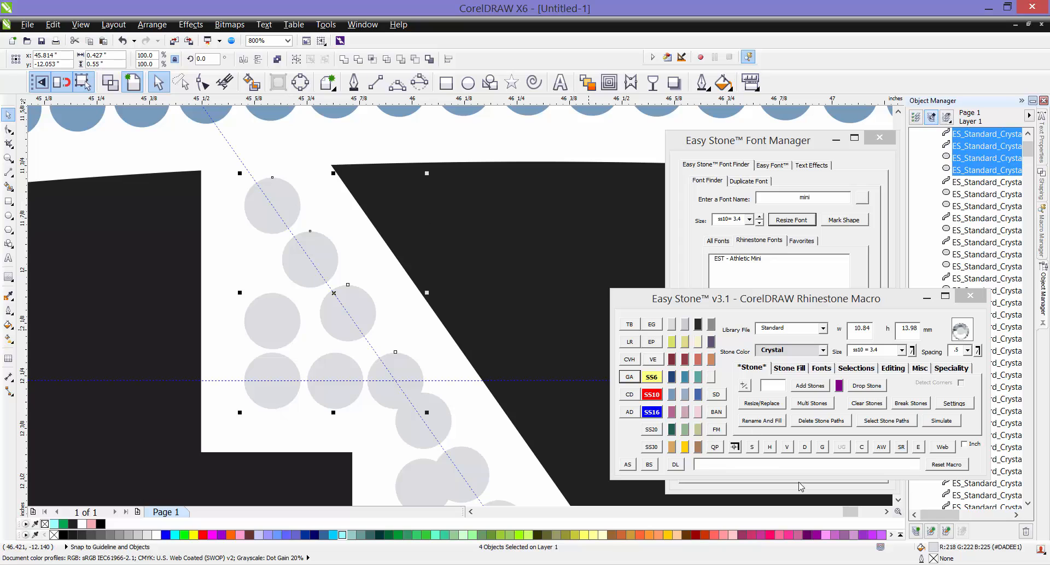
{"action": "right_click", "coordinate": [804, 446]}
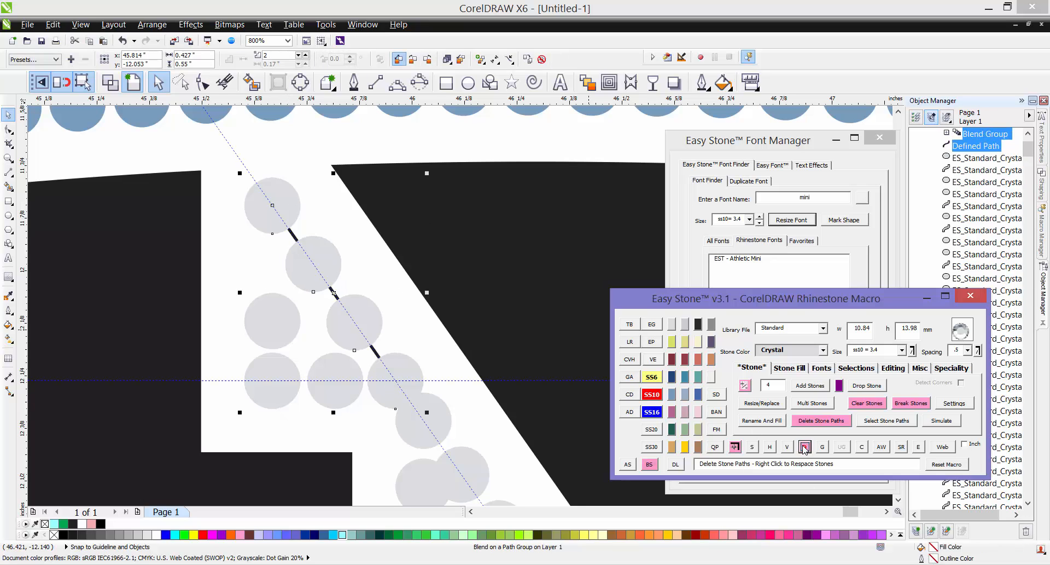
{"action": "left_click", "coordinate": [231, 270]}
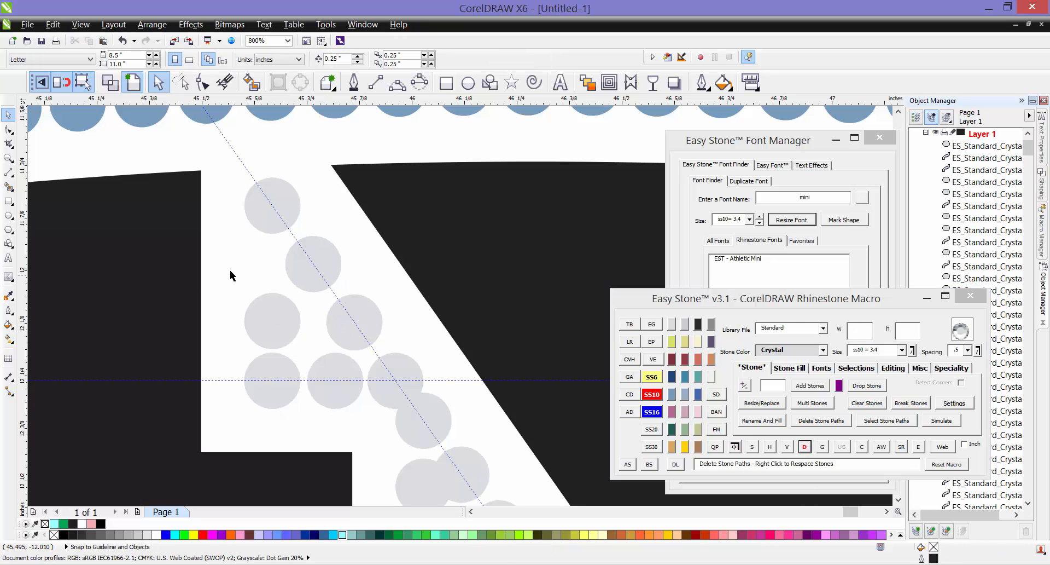
Duplicate the vertical edge's Crystal stone upward into the gap below the top stone and resize the copy to ss6
{"action": "scroll", "coordinate": [278, 253], "scroll_direction": "up", "scroll_amount": 1}
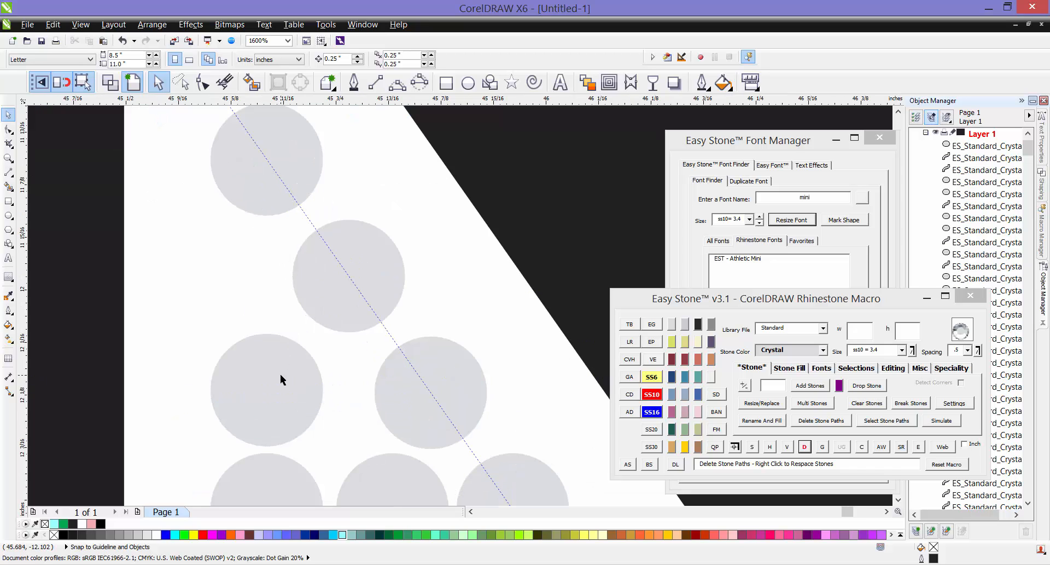
{"action": "left_click_drag", "start_coordinate": [278, 391], "coordinate": [278, 274]}
{"action": "left_click", "coordinate": [652, 376]}
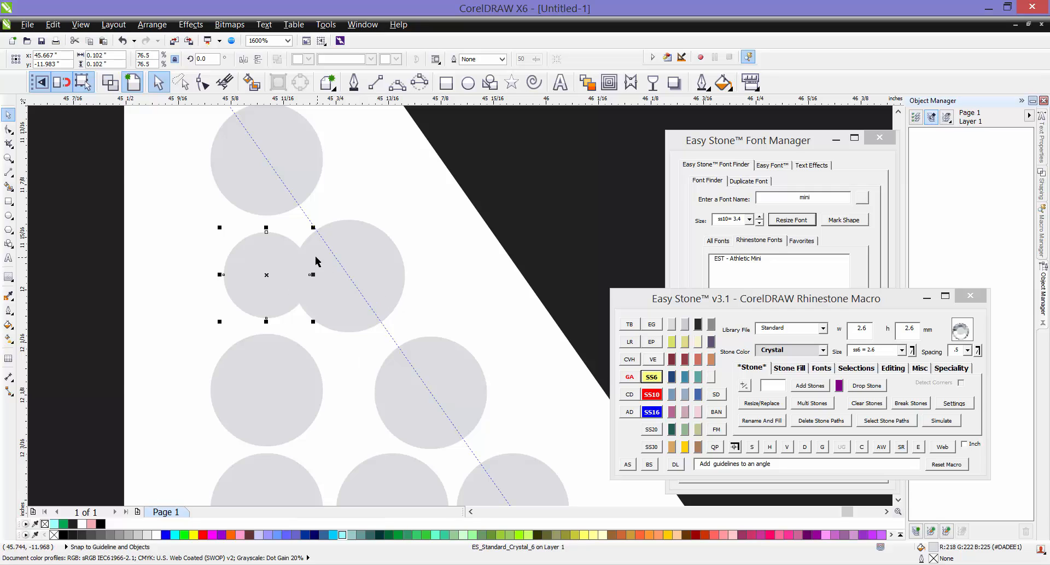
{"action": "scroll", "coordinate": [316, 261], "scroll_direction": "down", "scroll_amount": 1}
{"action": "left_click", "coordinate": [256, 295]}
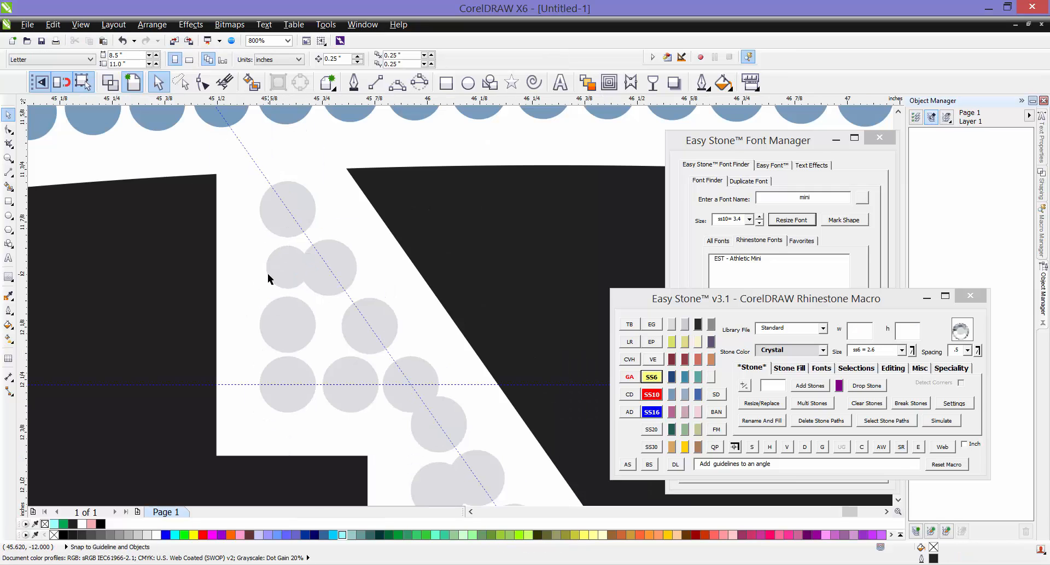
{"action": "left_click", "coordinate": [268, 279]}
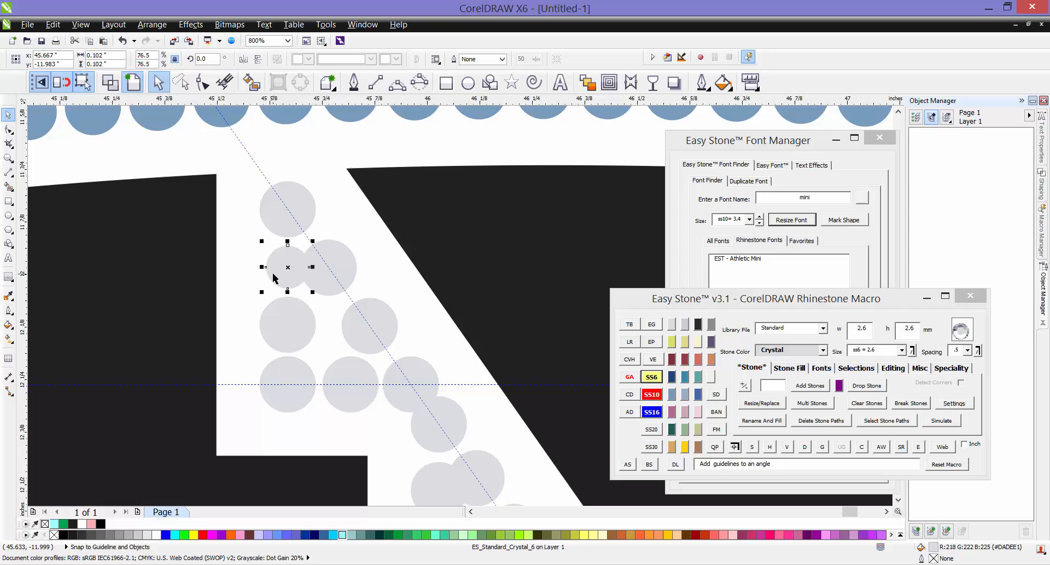
{"action": "left_click", "coordinate": [257, 296]}
Delete the ss6 Crystal stone from the triangle's vertical edge
{"action": "scroll", "coordinate": [307, 267], "scroll_direction": "down", "scroll_amount": 3}
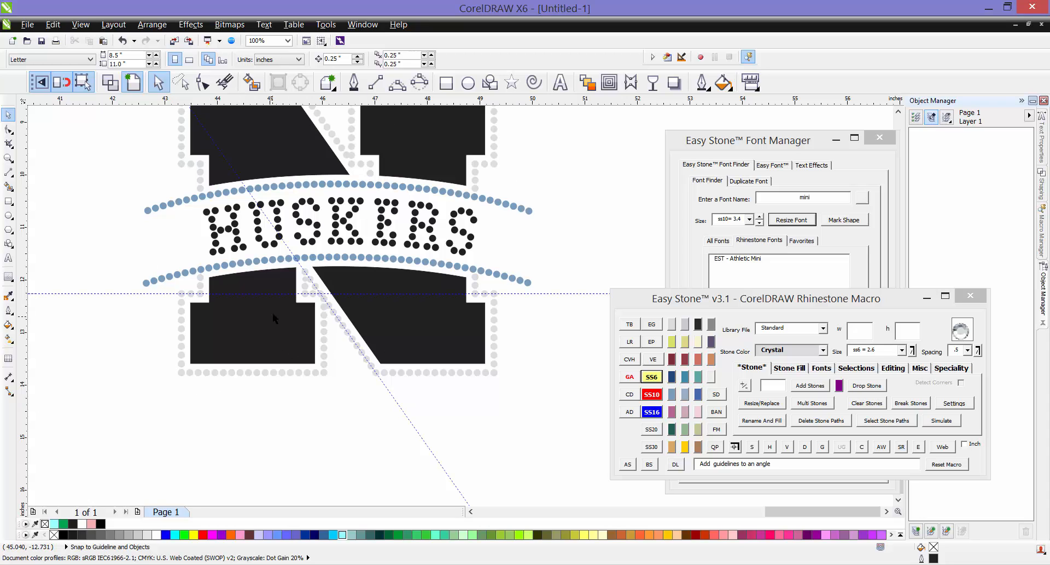
{"action": "scroll", "coordinate": [287, 276], "scroll_direction": "up", "scroll_amount": 2}
{"action": "left_click", "coordinate": [289, 278]}
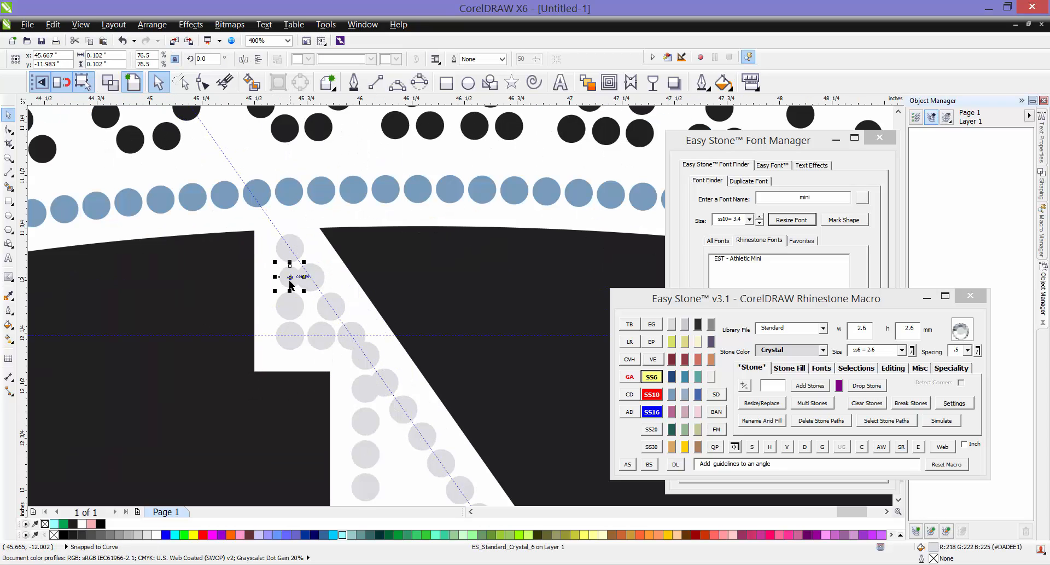
{"action": "key", "text": "Delete"}
Try to move the triangle's top Crystal stone down the vertical edge, and undo the move
{"action": "scroll", "coordinate": [287, 268], "scroll_direction": "up", "scroll_amount": 1}
{"action": "left_click_drag", "start_coordinate": [287, 250], "coordinate": [279, 292]}
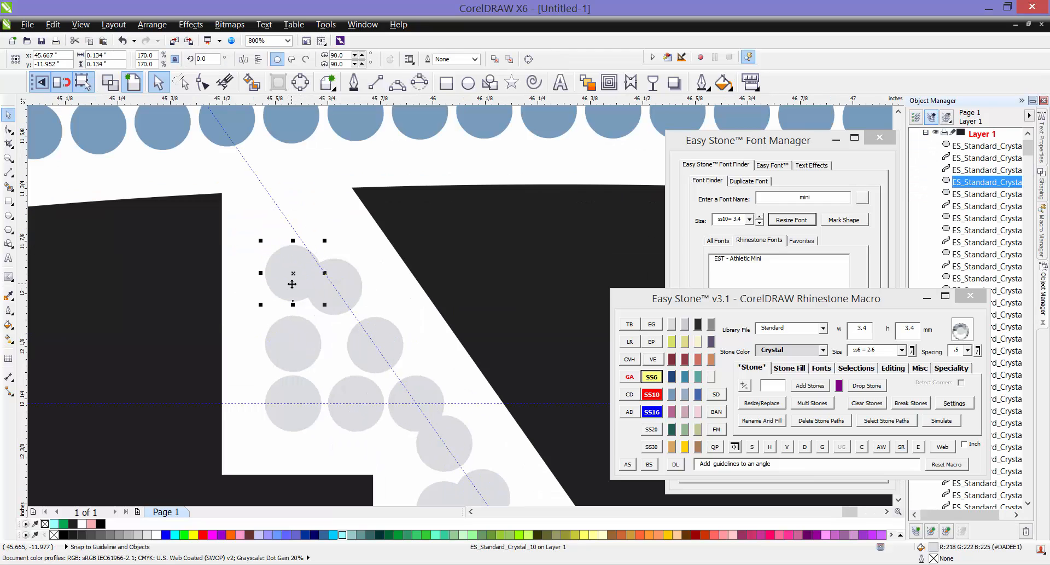
{"action": "key", "text": "Up"}
{"action": "key", "text": "ctrl+z"}
{"action": "key", "text": "ctrl+z"}
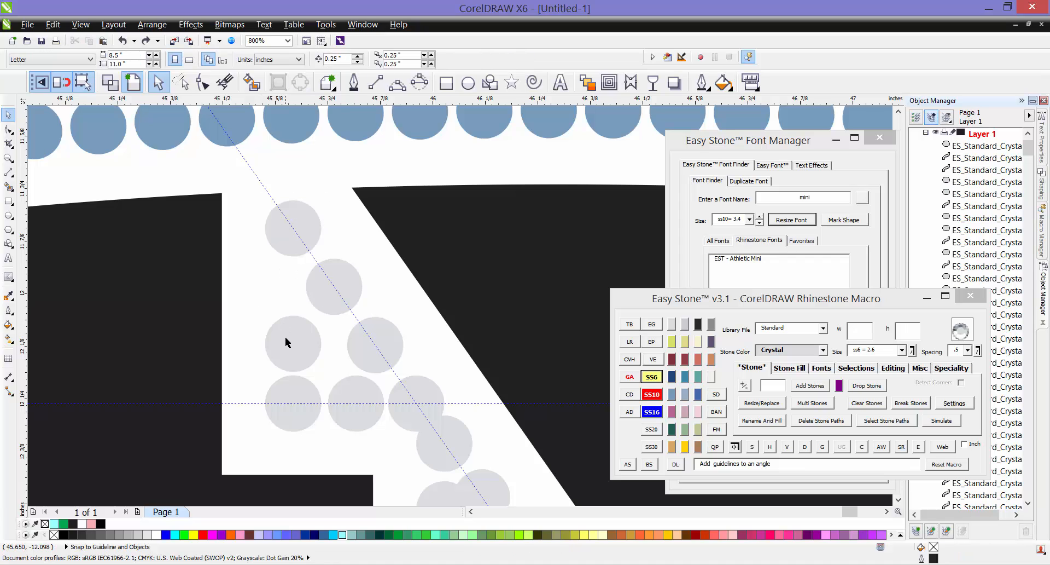
Move the Crystal stone on the triangle's vertical edge up, midway between the top stone and the lower-left corner stone
{"action": "left_click_drag", "start_coordinate": [284, 336], "coordinate": [288, 317]}
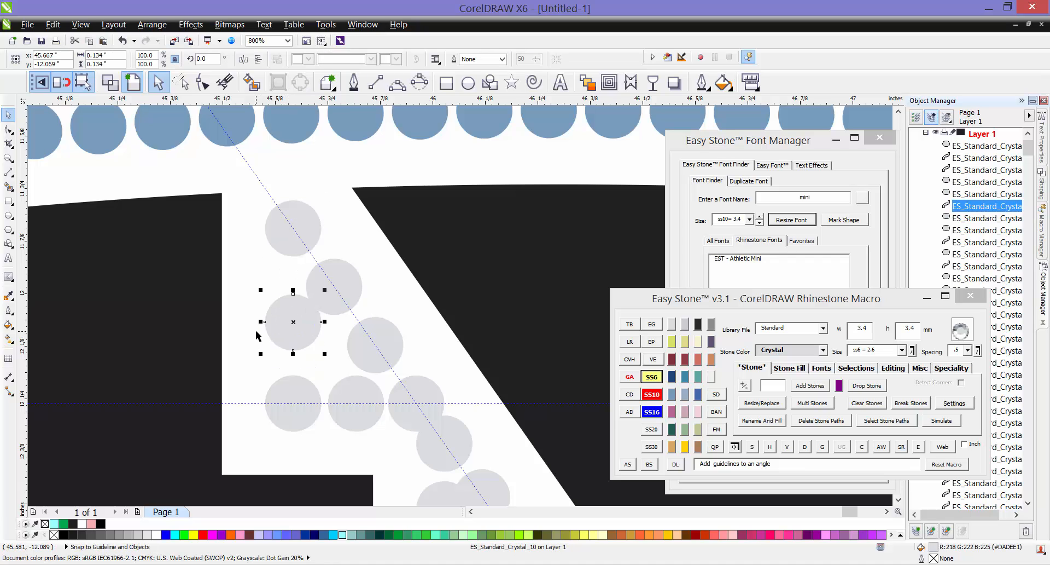
{"action": "left_click", "coordinate": [257, 335]}
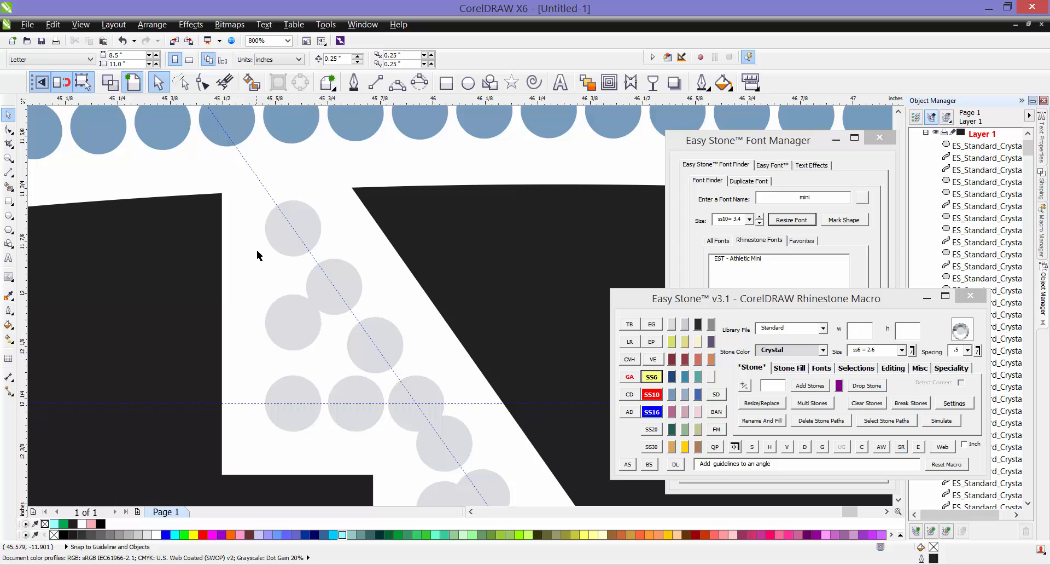
{"action": "scroll", "coordinate": [264, 255], "scroll_direction": "down", "scroll_amount": 2}
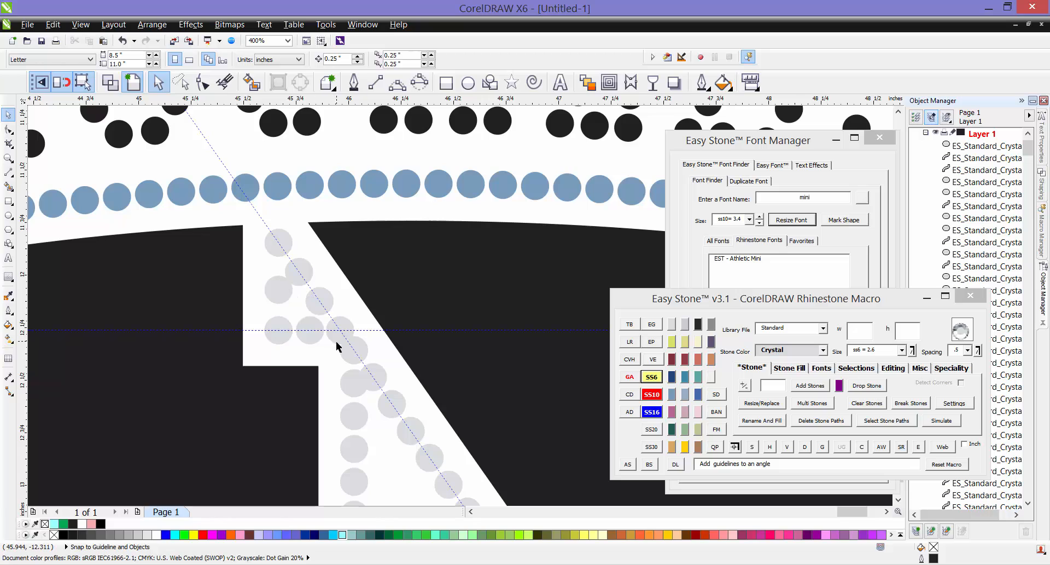
Select the diagonal Crystal run from the guideline intersection to the bottom corner stone and space its stones evenly on the angle
{"action": "scroll", "coordinate": [422, 461], "scroll_direction": "up", "scroll_amount": 2}
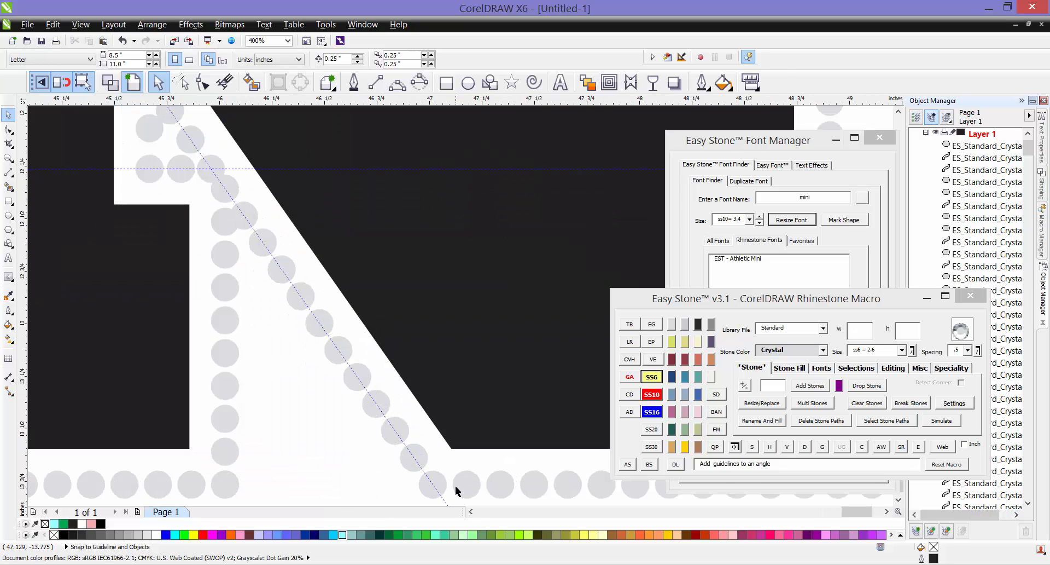
{"action": "left_click", "coordinate": [215, 162]}
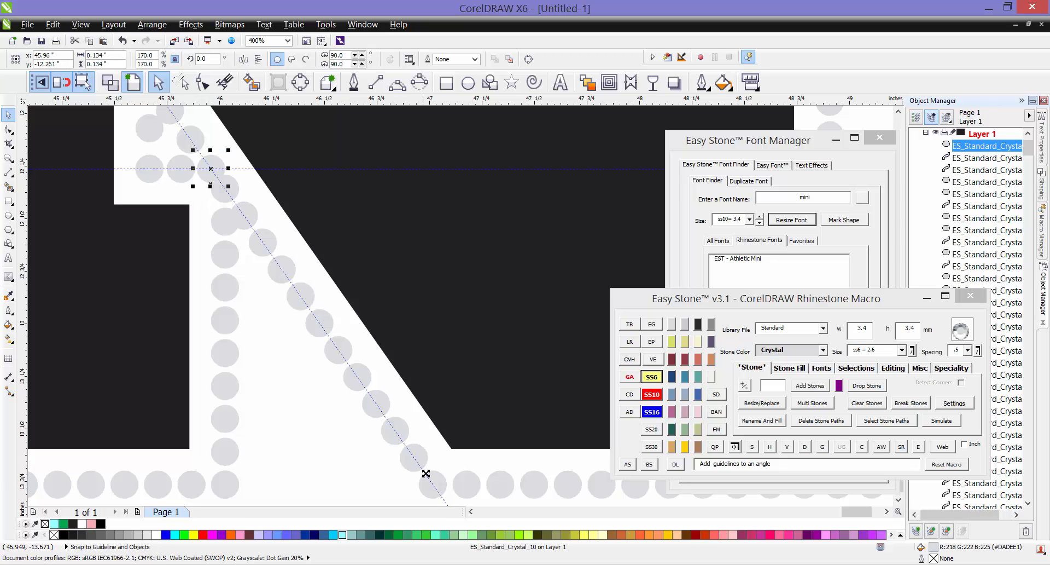
{"action": "left_click", "coordinate": [437, 487], "text": "shift"}
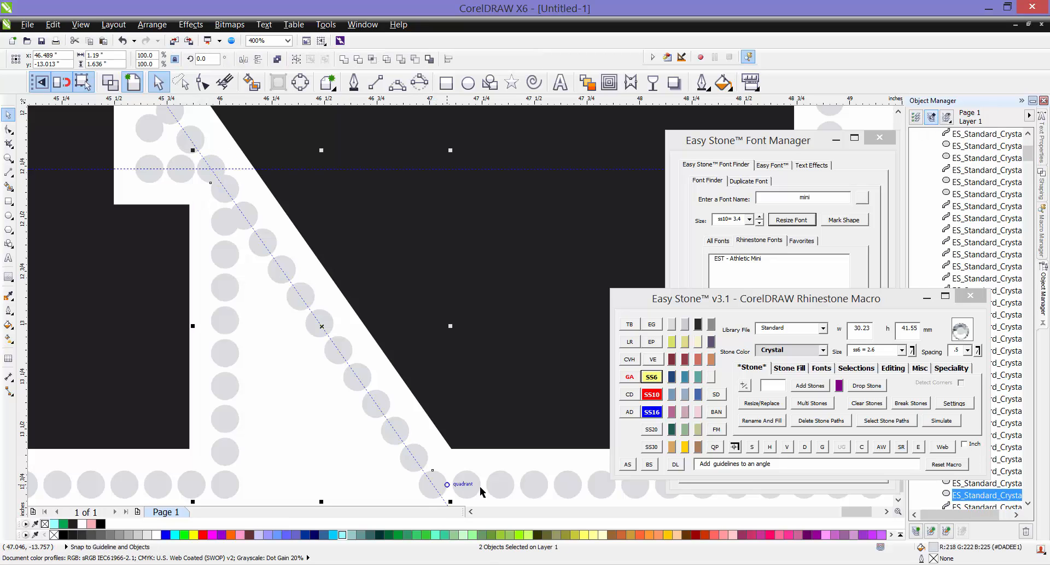
{"action": "left_click", "coordinate": [754, 447]}
{"action": "left_click", "coordinate": [768, 447]}
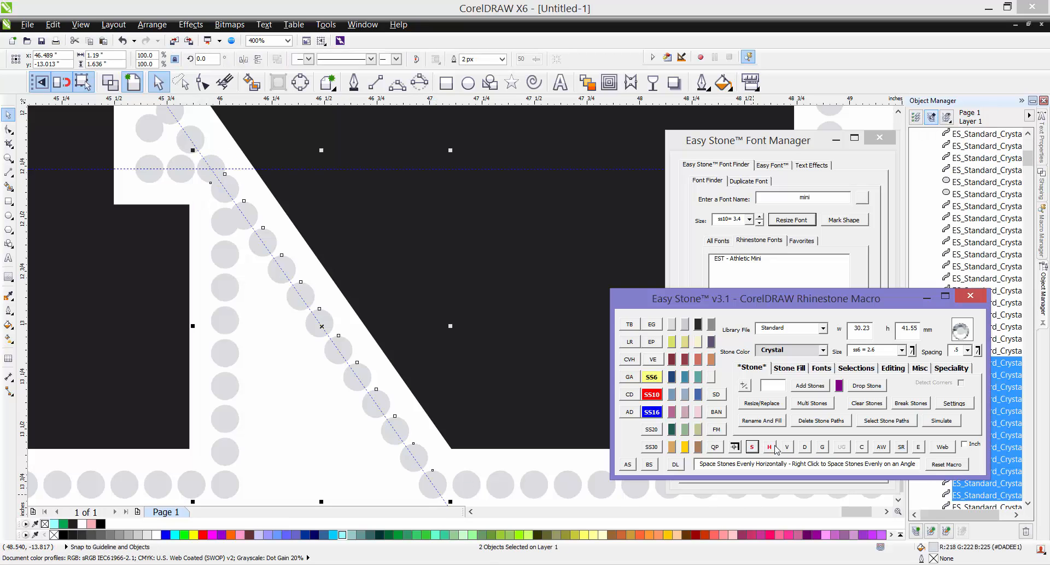
{"action": "left_click", "coordinate": [293, 382]}
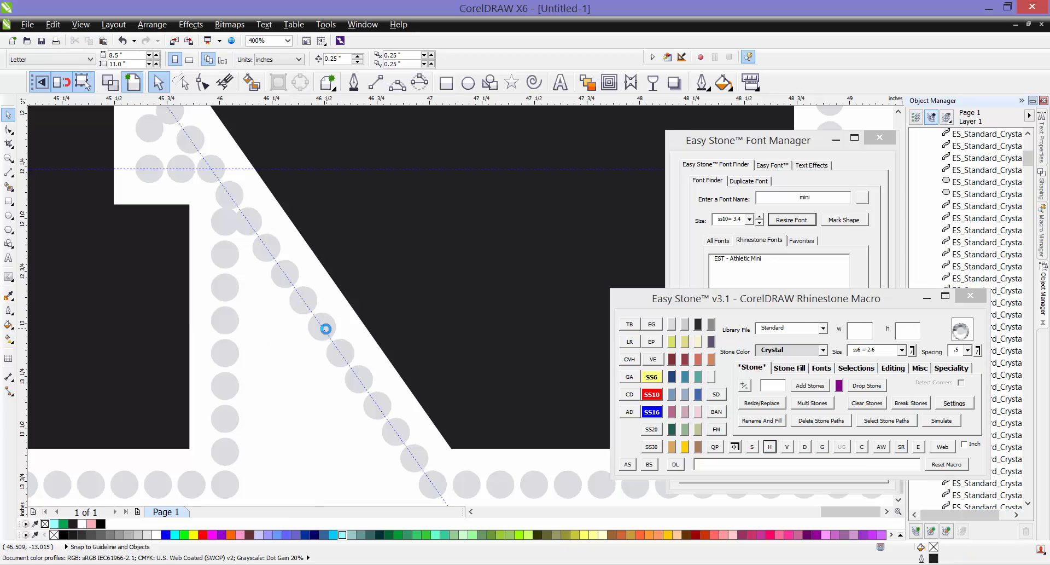
{"action": "scroll", "coordinate": [326, 324], "scroll_direction": "down", "scroll_amount": 1}
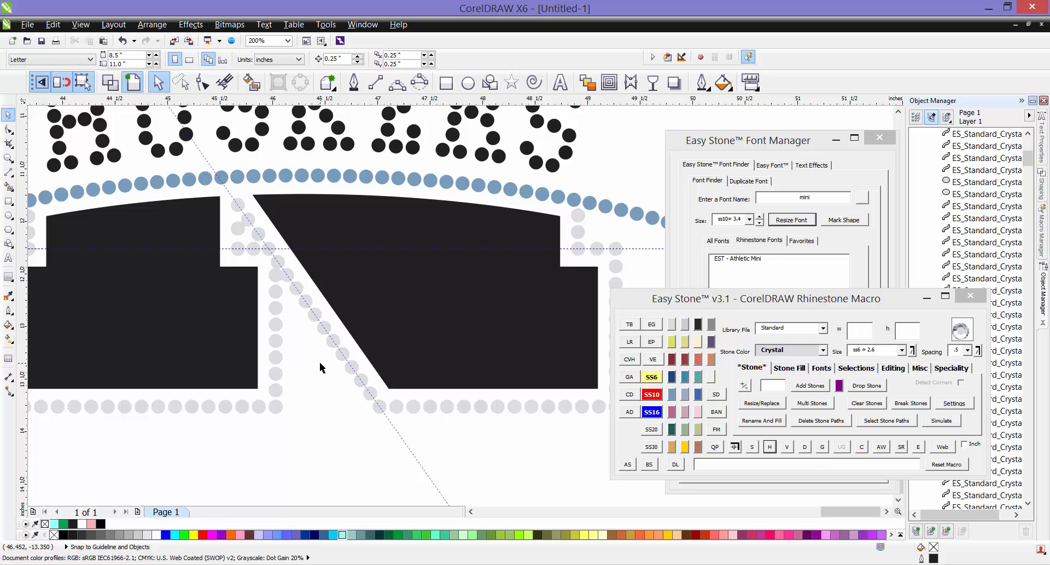
{"action": "scroll", "coordinate": [352, 394], "scroll_direction": "down", "scroll_amount": 1}
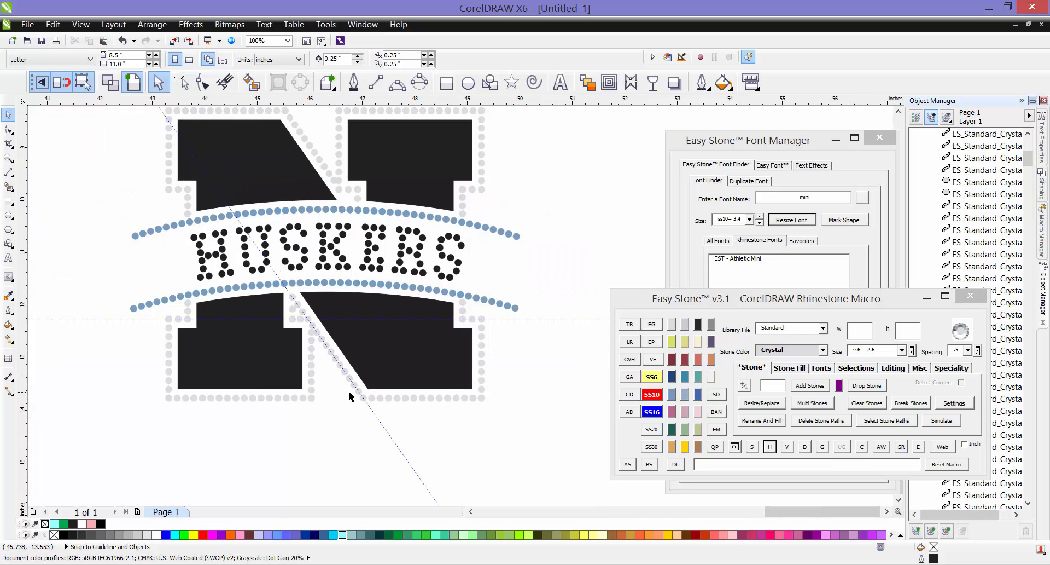
Even out the diagonal Crystal run's spacing and delete the Crystal outline stones sitting too close to the Sapphire arcs at the letter's outer edges
{"action": "left_click", "coordinate": [771, 447]}
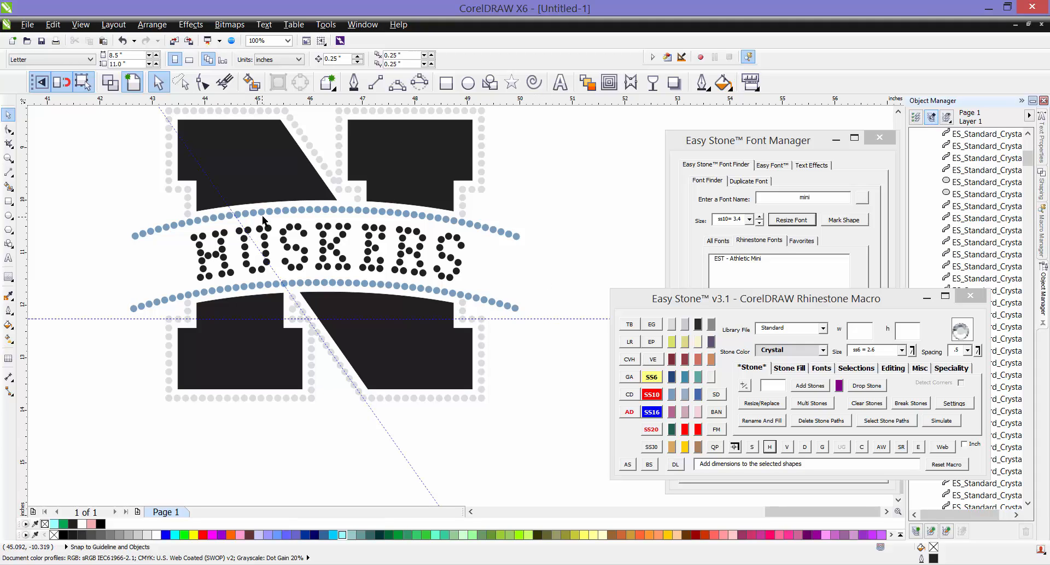
{"action": "scroll", "coordinate": [263, 219], "scroll_direction": "up", "scroll_amount": 2}
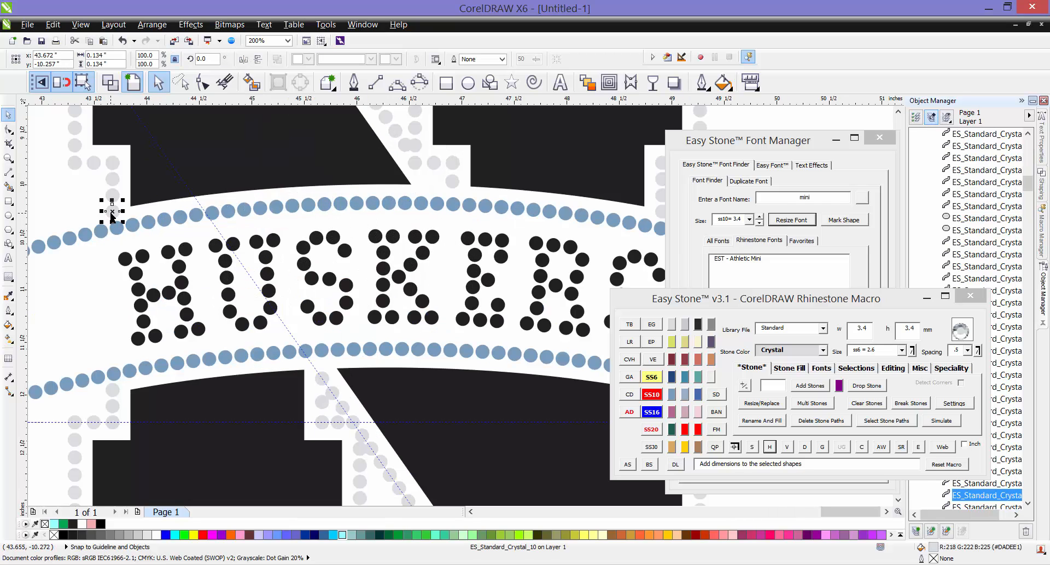
{"action": "scroll", "coordinate": [227, 207], "scroll_direction": "down", "scroll_amount": 2}
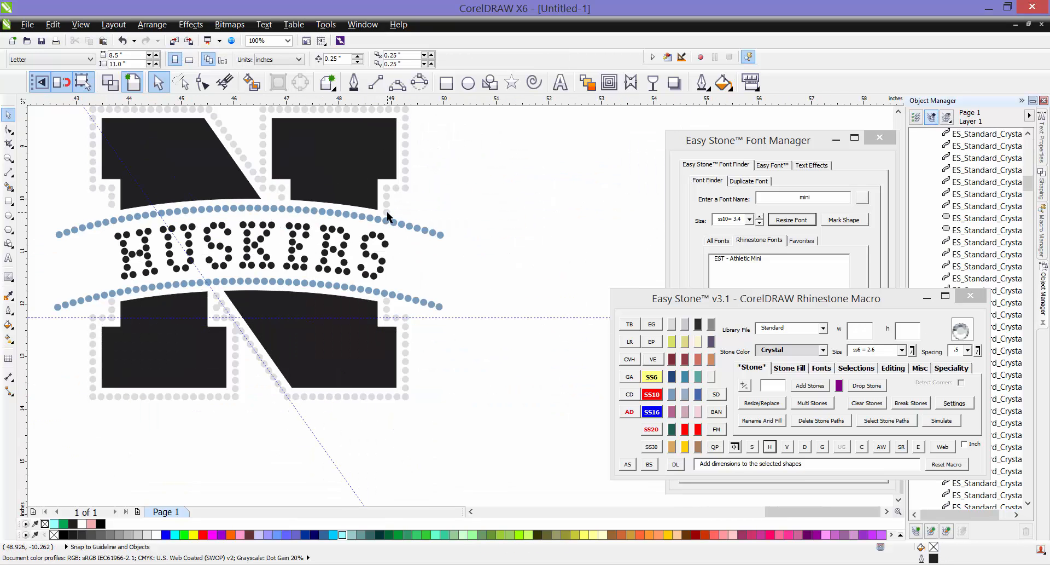
{"action": "scroll", "coordinate": [399, 298], "scroll_direction": "up", "scroll_amount": 2}
{"action": "scroll", "coordinate": [406, 314], "scroll_direction": "down", "scroll_amount": 2}
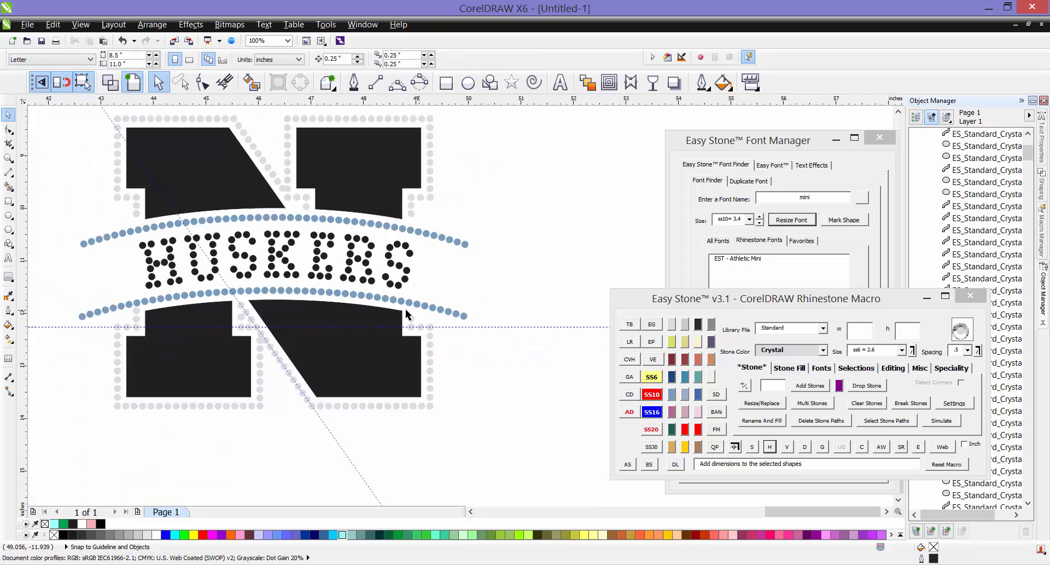
{"action": "scroll", "coordinate": [171, 298], "scroll_direction": "up", "scroll_amount": 2}
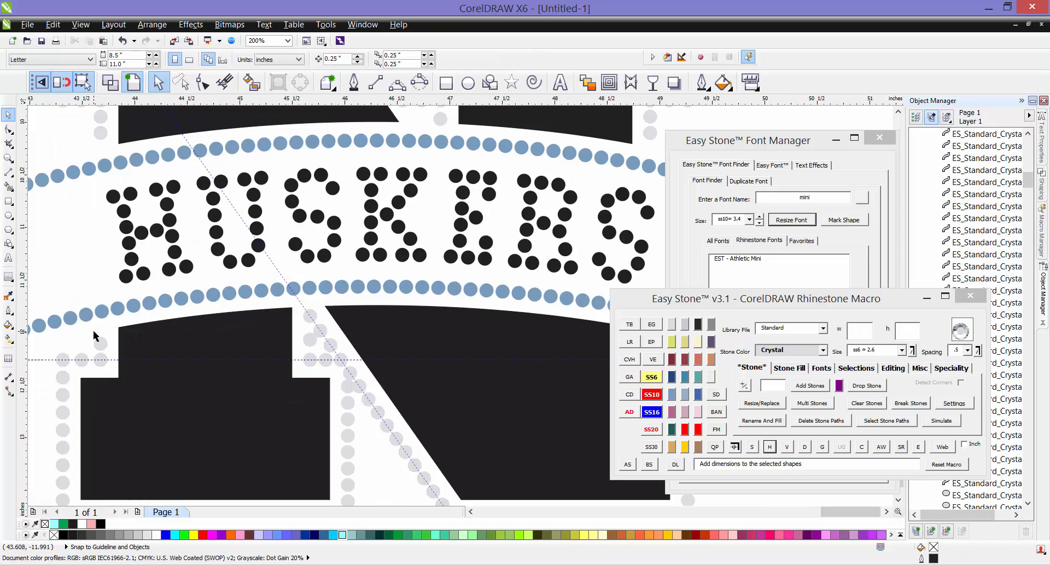
{"action": "scroll", "coordinate": [104, 339], "scroll_direction": "down", "scroll_amount": 2}
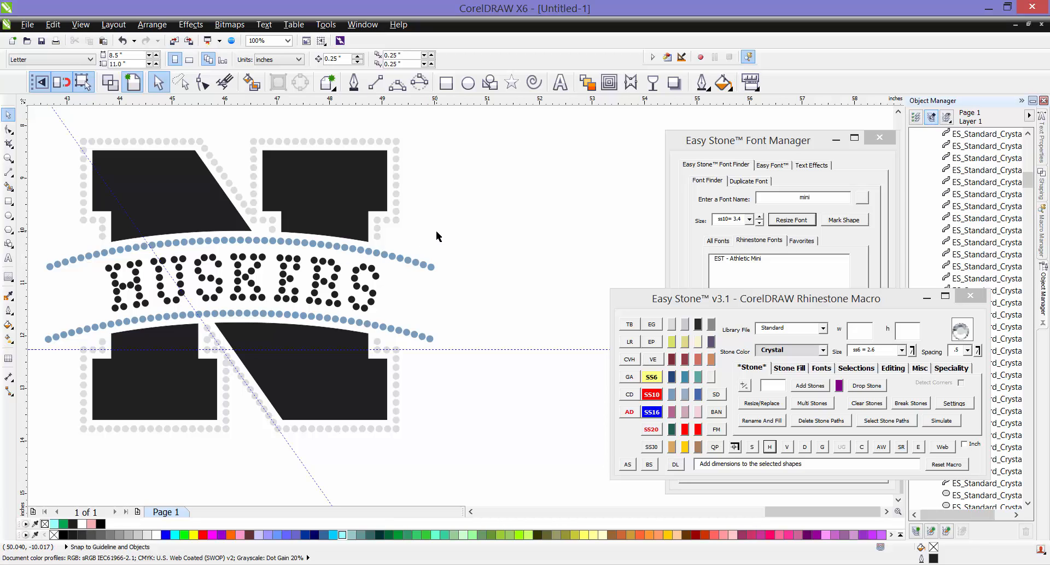
Remove all guidelines from the N design
{"action": "left_click", "coordinate": [652, 324]}
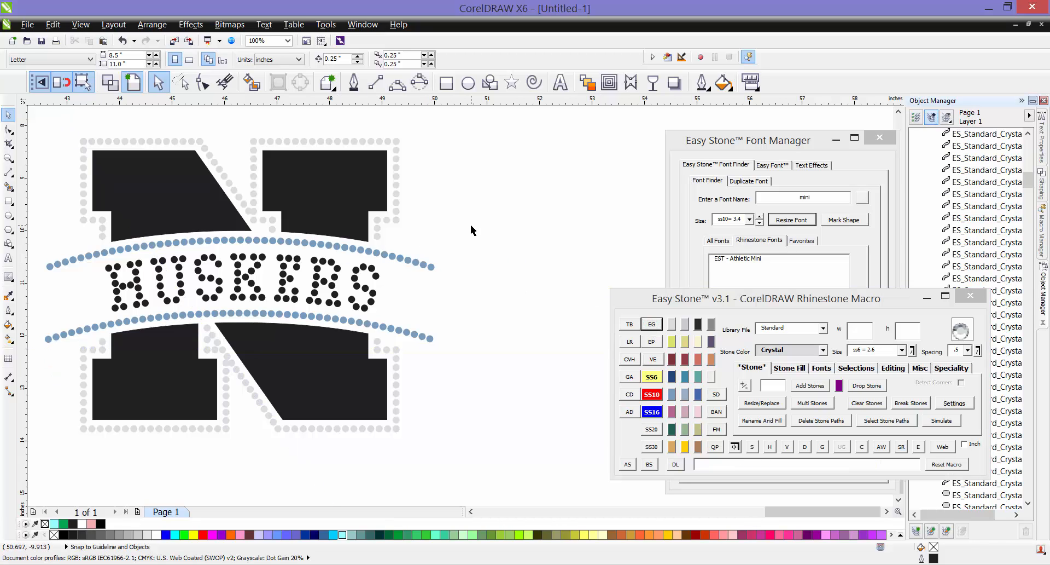
{"action": "scroll", "coordinate": [491, 278], "scroll_direction": "down", "scroll_amount": 1}
{"action": "scroll", "coordinate": [366, 282], "scroll_direction": "up", "scroll_amount": 1}
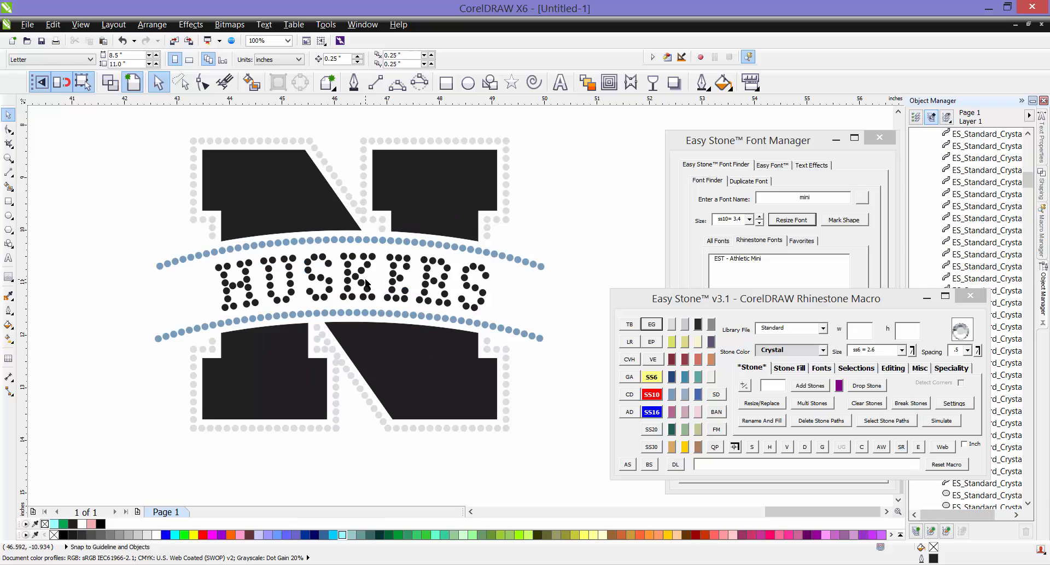
Select only the black HUSKERS lettering stones between the two arcs and change them to Crystal
{"action": "left_click", "coordinate": [363, 285]}
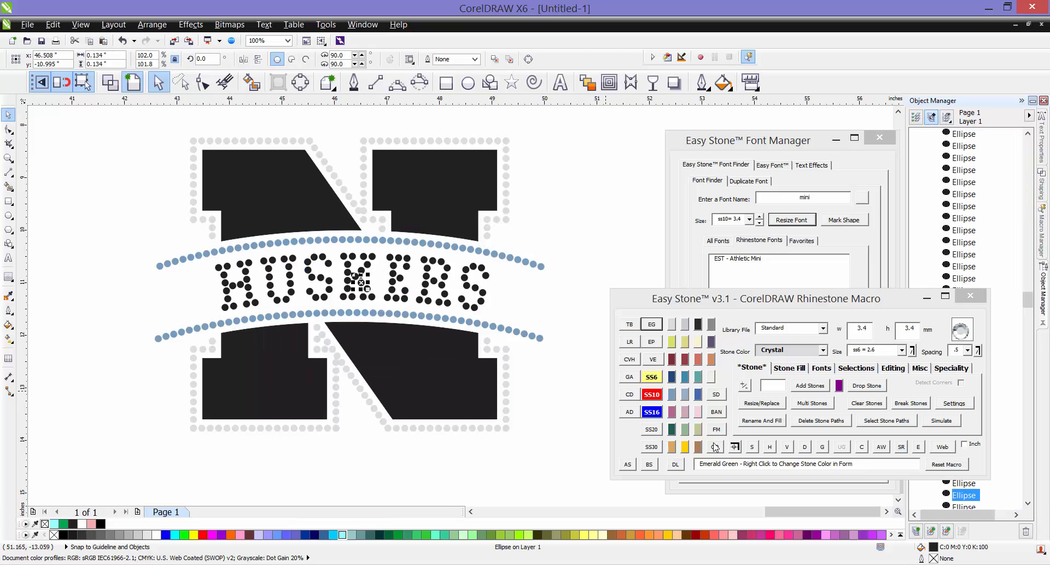
{"action": "left_click", "coordinate": [595, 218]}
{"action": "left_click_drag", "start_coordinate": [595, 213], "coordinate": [209, 338]}
{"action": "left_click", "coordinate": [753, 446]}
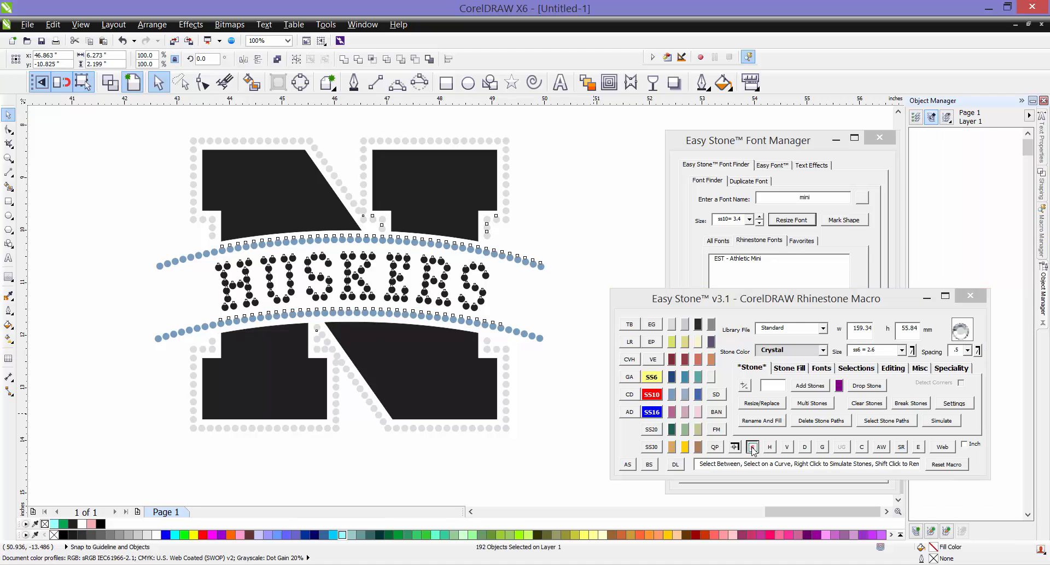
{"action": "left_click", "coordinate": [671, 325]}
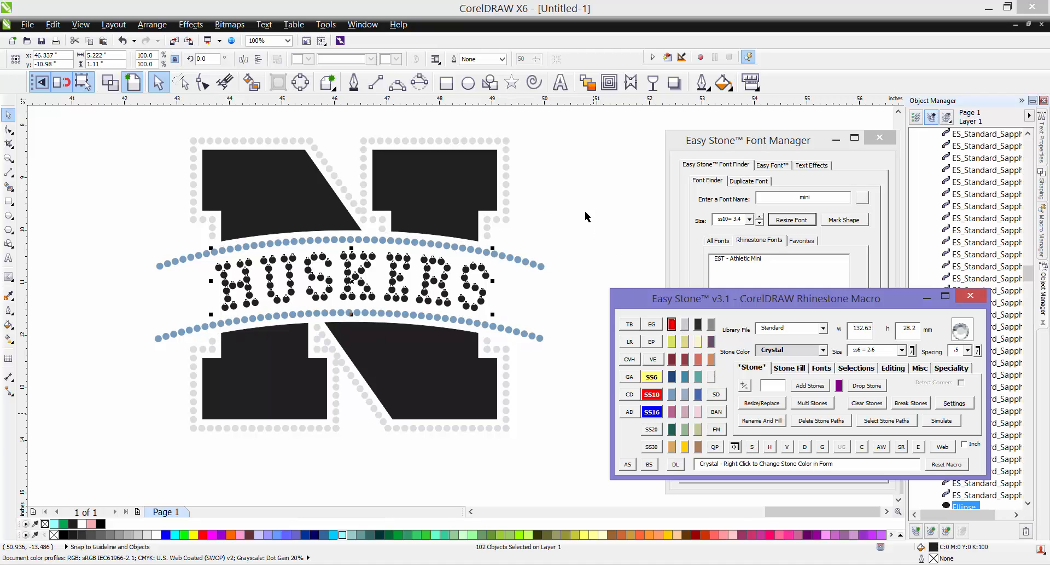
{"action": "left_click", "coordinate": [569, 208]}
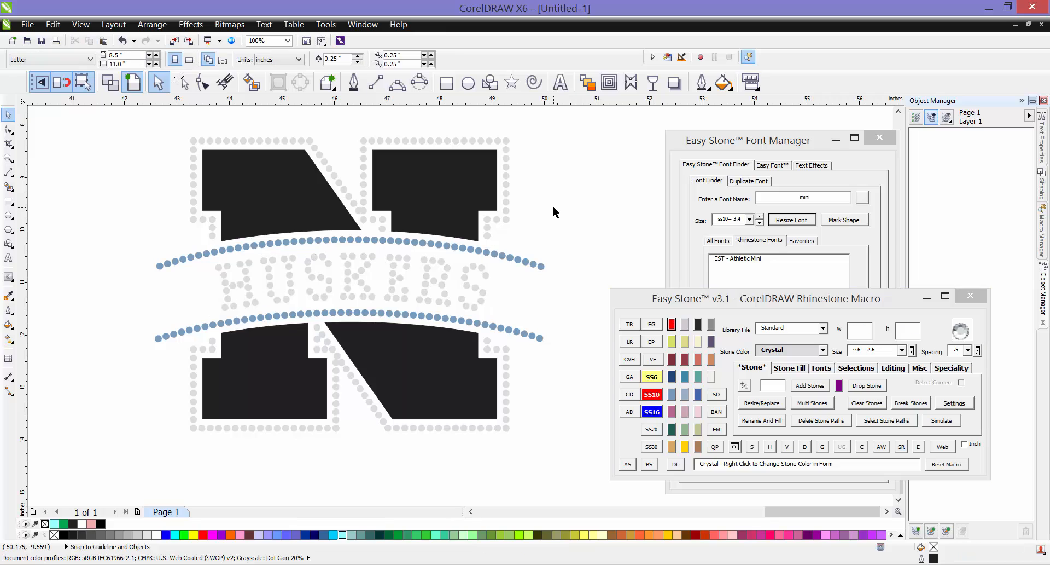
Select only the Sapphire stones of the upper and lower arcs and change them to Crystal
{"action": "left_click", "coordinate": [522, 258]}
{"action": "left_click", "coordinate": [735, 446]}
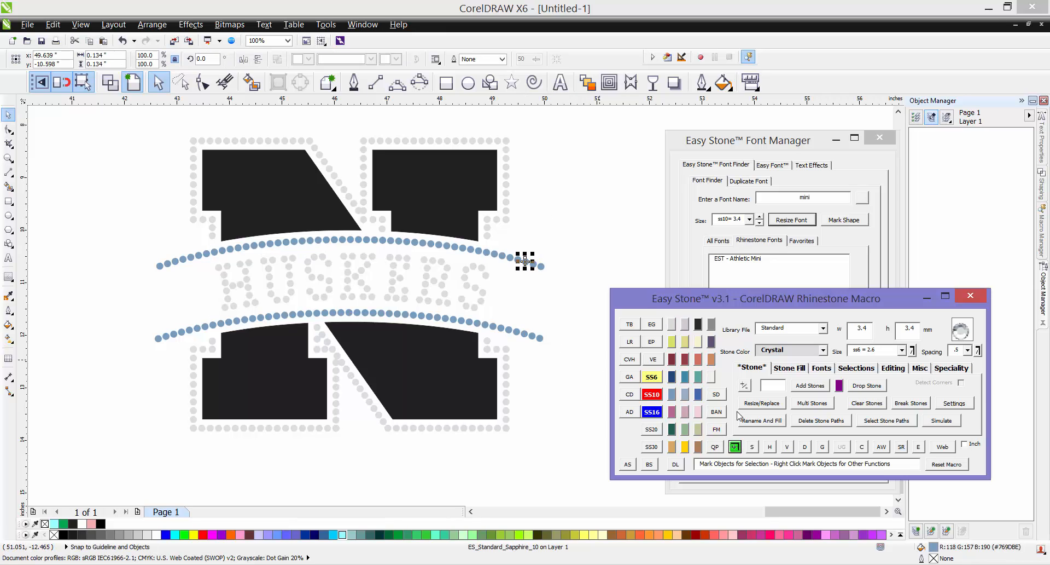
{"action": "left_click", "coordinate": [604, 207]}
{"action": "left_click_drag", "start_coordinate": [605, 210], "coordinate": [140, 364]}
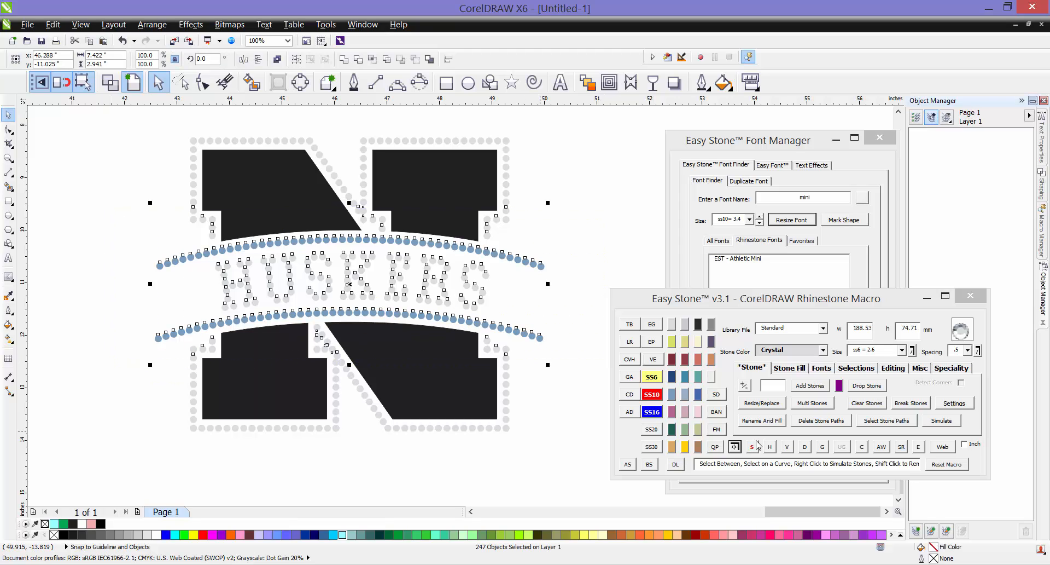
{"action": "left_click", "coordinate": [672, 324]}
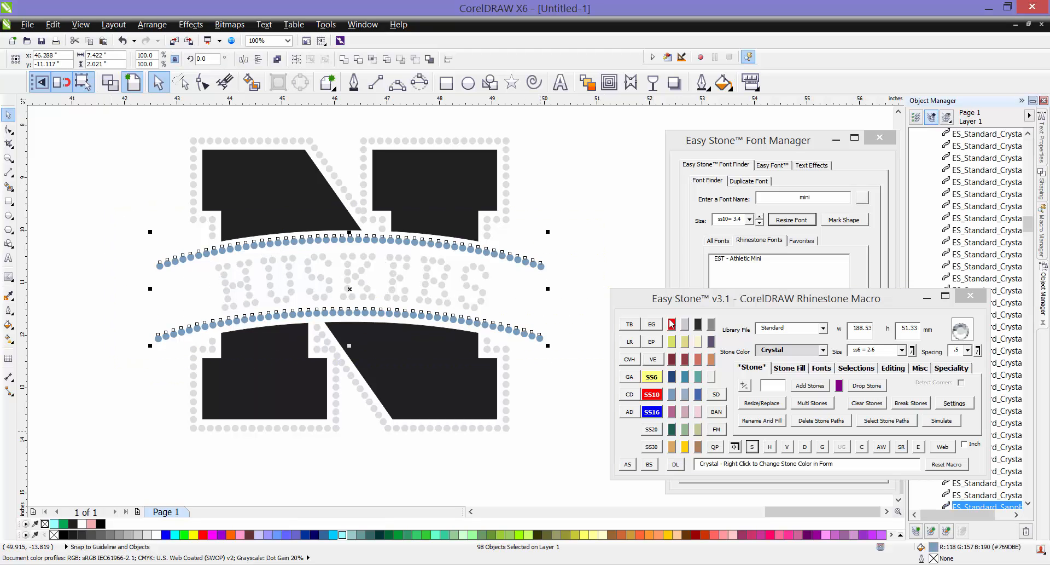
{"action": "left_click", "coordinate": [598, 227]}
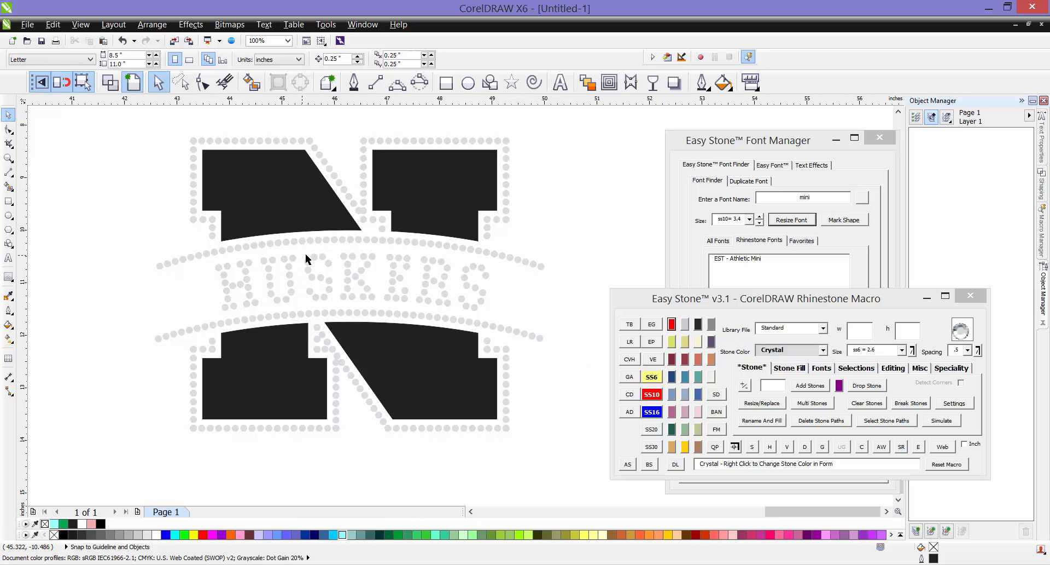
Draw a three-point curve about 7.26 inches wide and 0.52 inches high along the upper arc, from end stone to end stone
{"action": "left_click", "coordinate": [397, 83]}
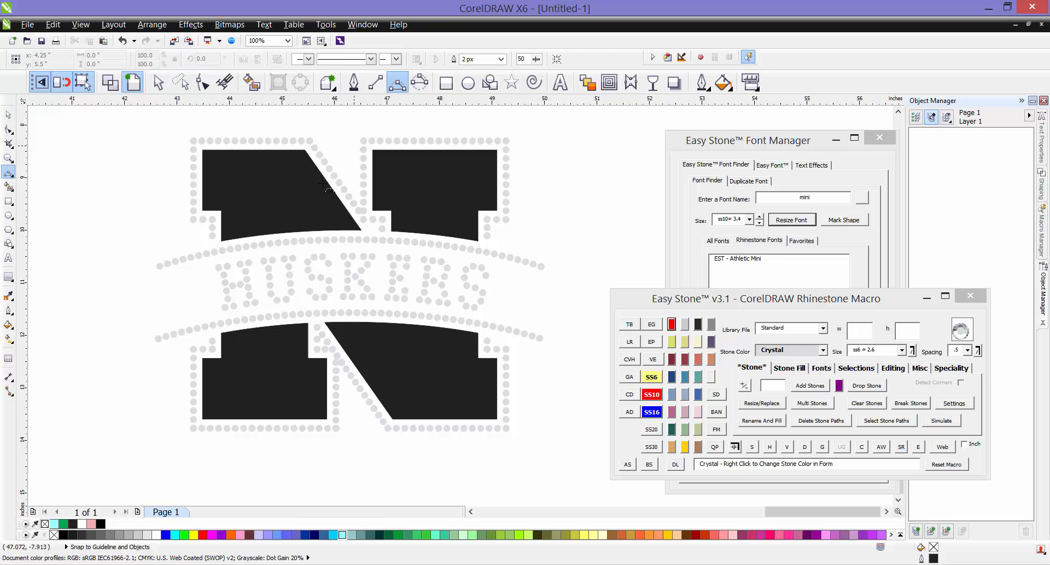
{"action": "left_click_drag", "start_coordinate": [161, 266], "coordinate": [541, 266]}
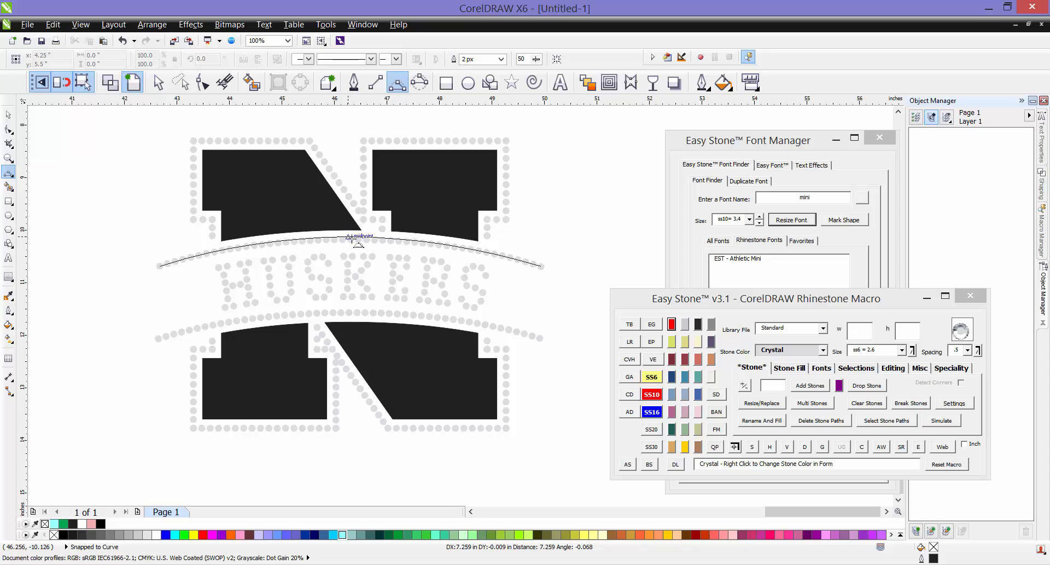
{"action": "left_click", "coordinate": [355, 237]}
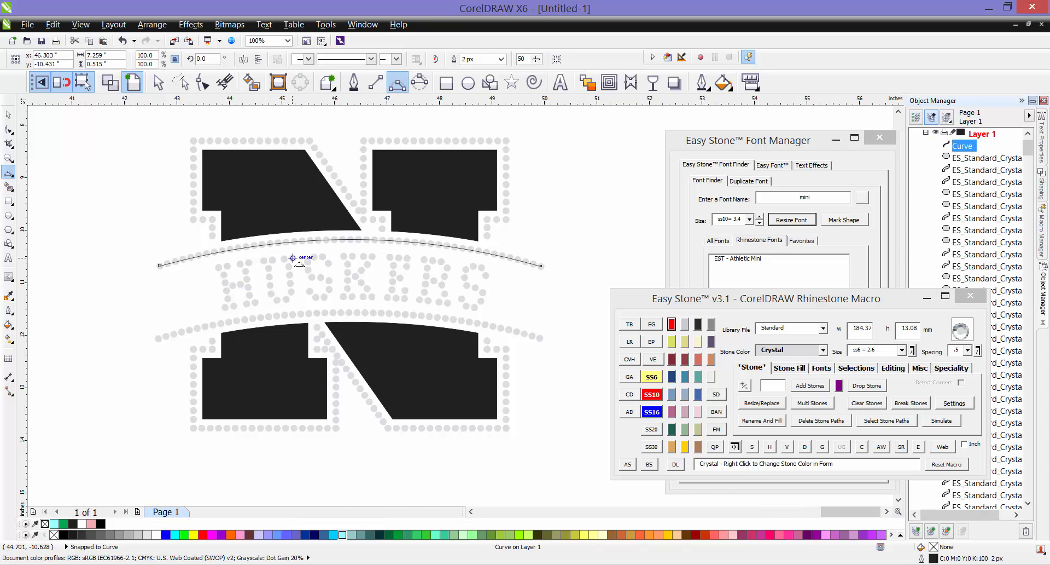
Check the drawn curve against the upper arc's stones and delete the curve
{"action": "scroll", "coordinate": [292, 258], "scroll_direction": "up", "scroll_amount": 1}
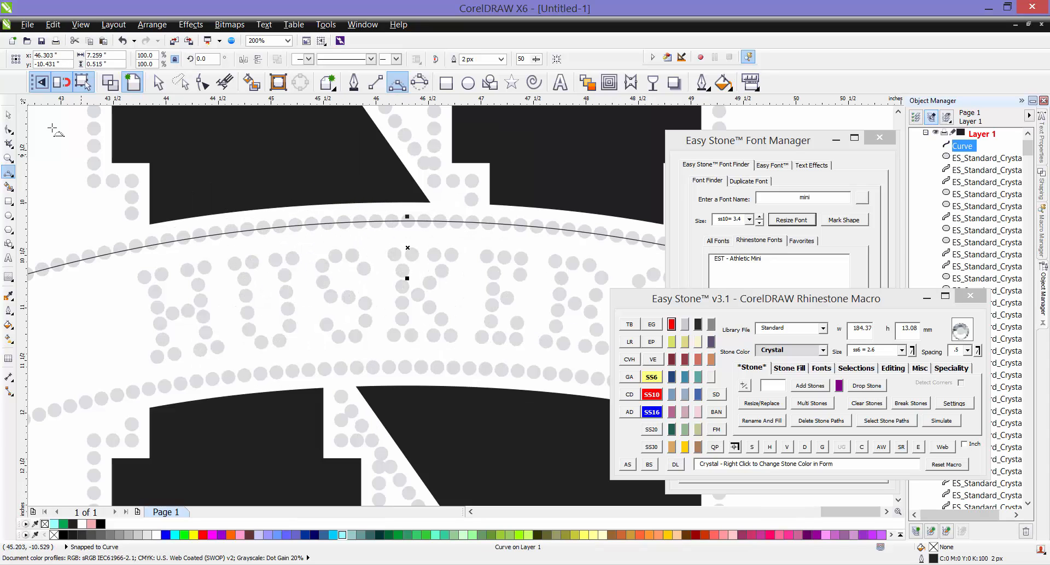
{"action": "left_click", "coordinate": [8, 114]}
{"action": "left_click", "coordinate": [256, 257]}
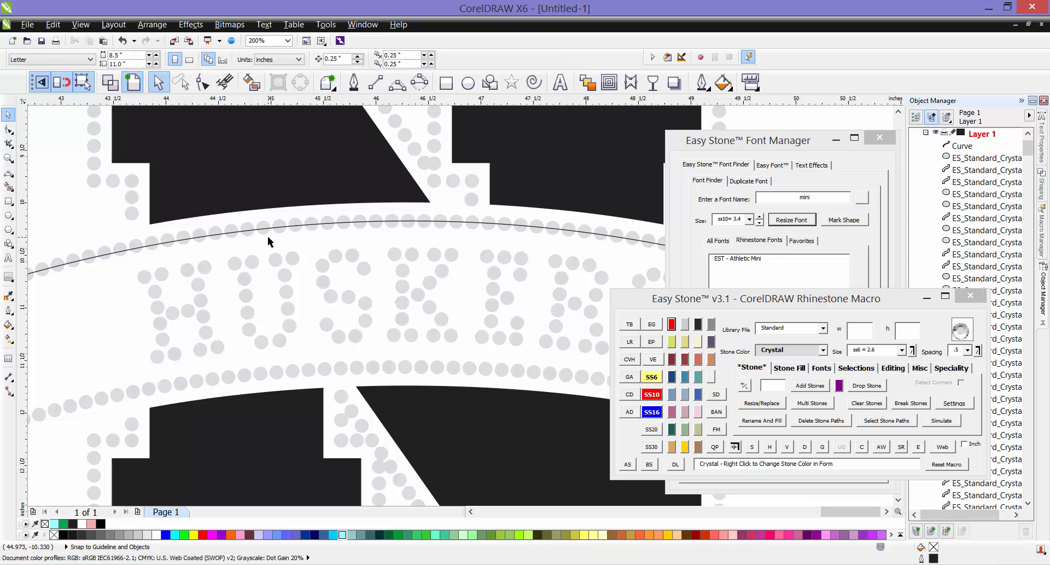
{"action": "left_click", "coordinate": [268, 237]}
{"action": "key", "text": "Delete"}
{"action": "scroll", "coordinate": [283, 222], "scroll_direction": "down", "scroll_amount": 1}
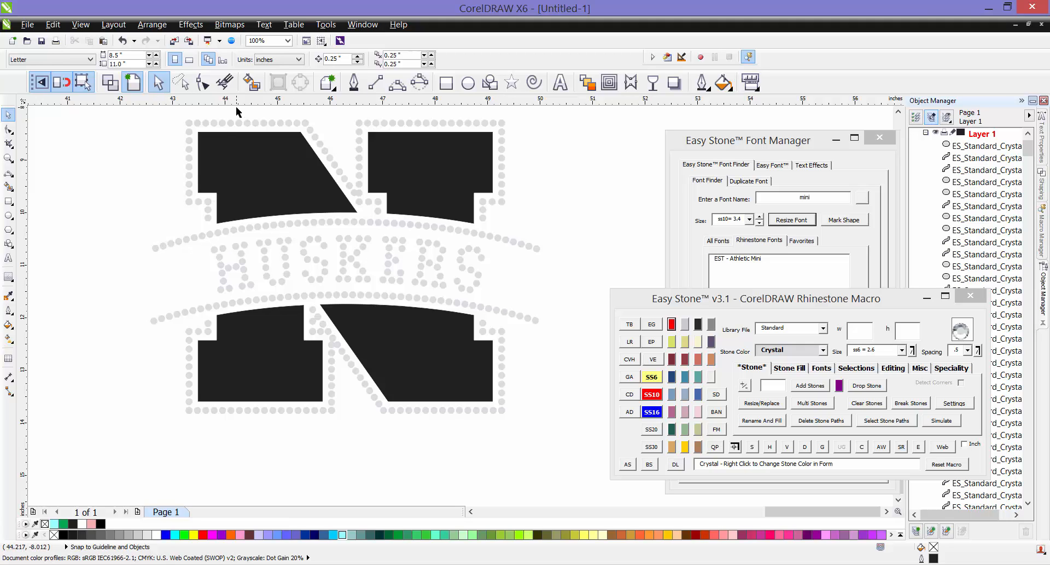
Select the whole upper Crystal arc with its right end stone last, respace its stones evenly along a path, and break them from the path
{"action": "left_click", "coordinate": [180, 82]}
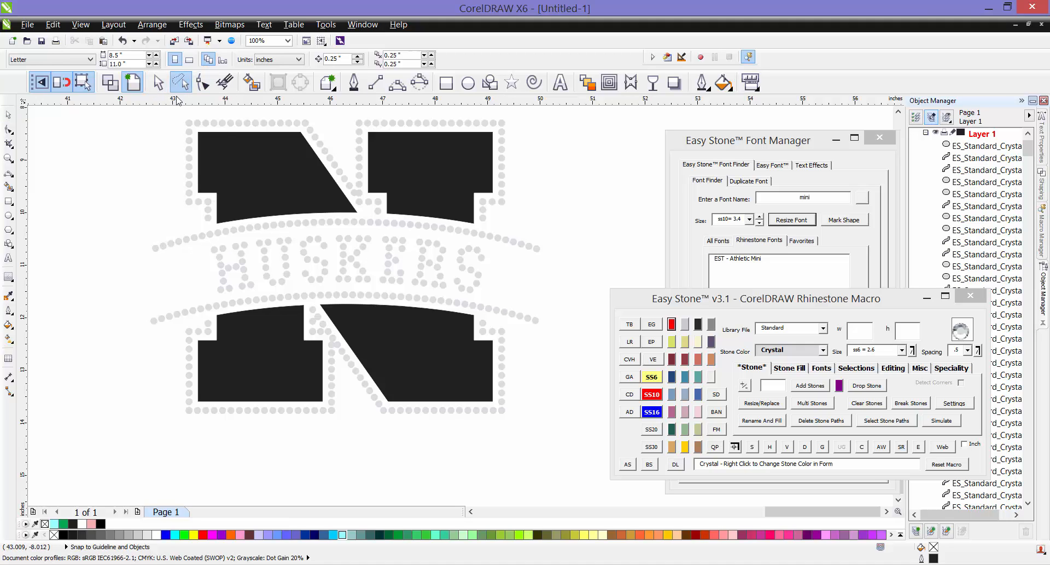
{"action": "mouse_move", "coordinate": [152, 204]}
{"action": "left_mouse_down"}
{"action": "mouse_move", "coordinate": [125, 239]}
{"action": "mouse_move", "coordinate": [157, 267]}
{"action": "mouse_move", "coordinate": [203, 241]}
{"action": "mouse_move", "coordinate": [336, 228]}
{"action": "mouse_move", "coordinate": [539, 259]}
{"action": "mouse_move", "coordinate": [574, 254]}
{"action": "mouse_move", "coordinate": [411, 211]}
{"action": "mouse_move", "coordinate": [146, 225]}
{"action": "left_mouse_up"}
{"action": "scroll", "coordinate": [534, 252], "scroll_direction": "up", "scroll_amount": 1}
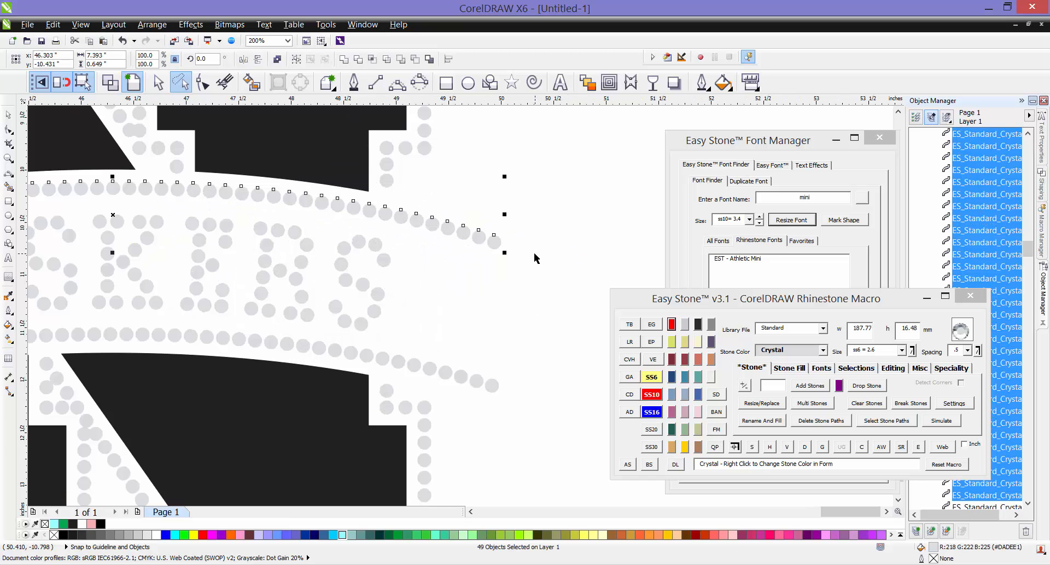
{"action": "scroll", "coordinate": [481, 241], "scroll_direction": "up", "scroll_amount": 1}
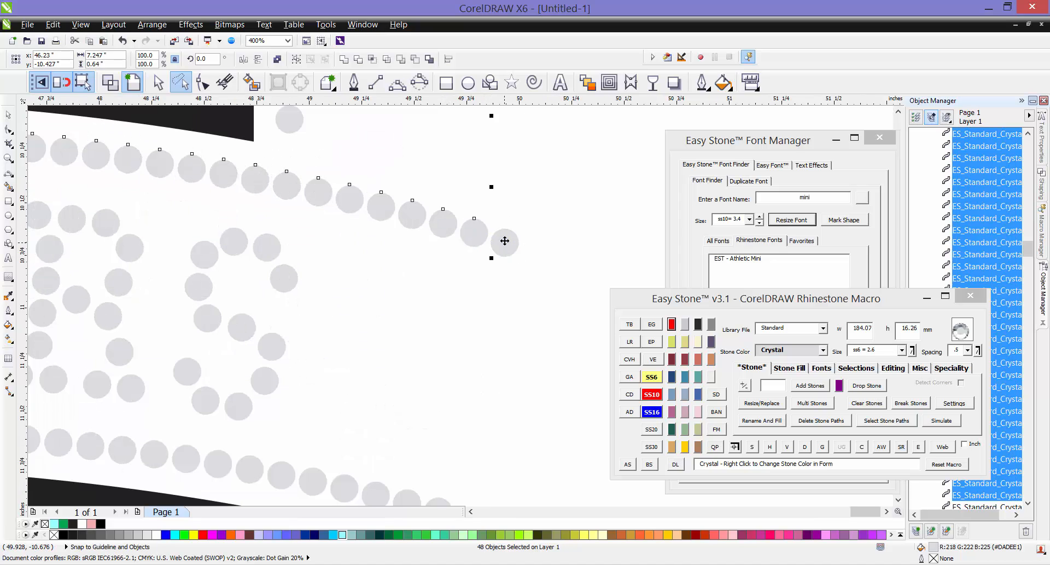
{"action": "left_click", "coordinate": [807, 447]}
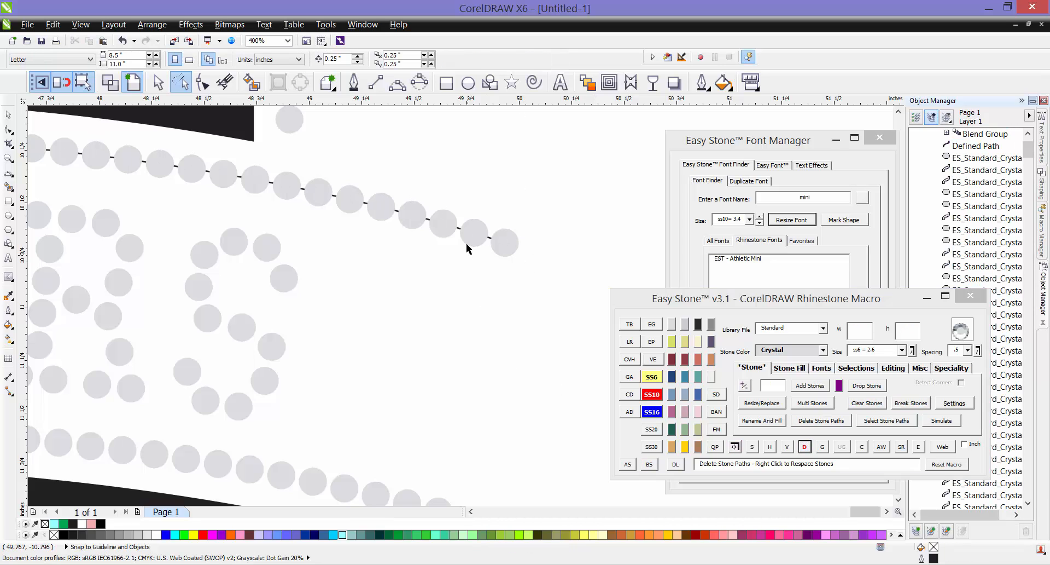
{"action": "scroll", "coordinate": [499, 241], "scroll_direction": "down", "scroll_amount": 2}
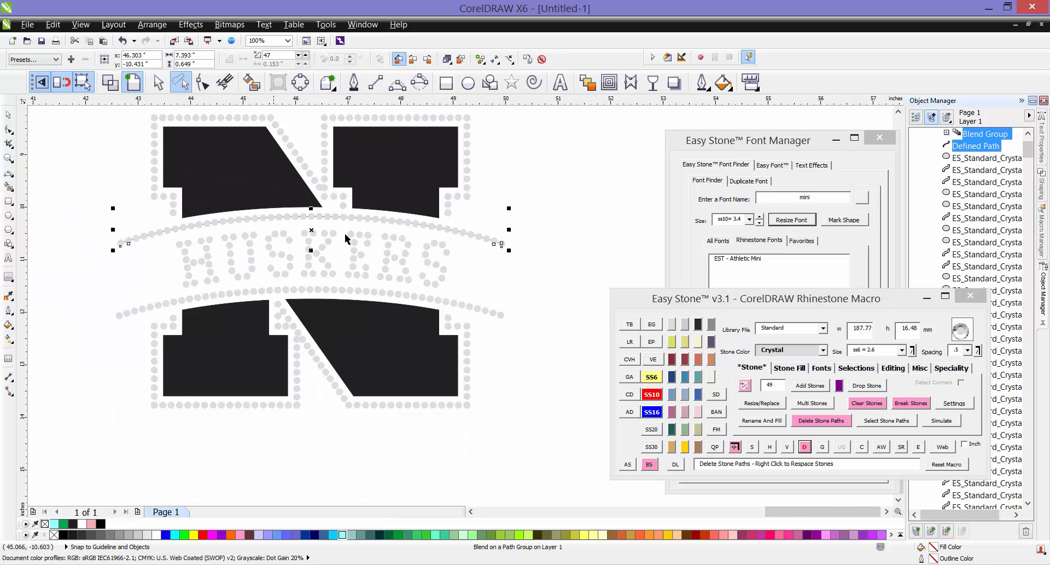
{"action": "left_click", "coordinate": [650, 464]}
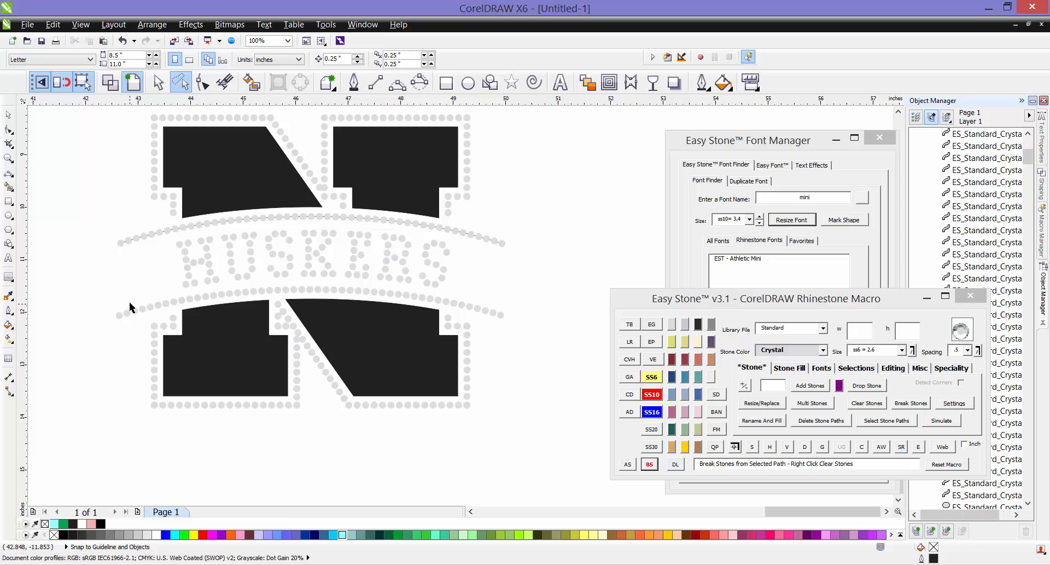
Select the whole lower Crystal arc with its right end stone last, respace its stones evenly along a path, and break them from the path
{"action": "mouse_move", "coordinate": [166, 316]}
{"action": "left_mouse_down"}
{"action": "mouse_move", "coordinate": [286, 292]}
{"action": "mouse_move", "coordinate": [535, 324]}
{"action": "mouse_move", "coordinate": [519, 303]}
{"action": "mouse_move", "coordinate": [450, 286]}
{"action": "mouse_move", "coordinate": [320, 273]}
{"action": "mouse_move", "coordinate": [168, 294]}
{"action": "left_mouse_up"}
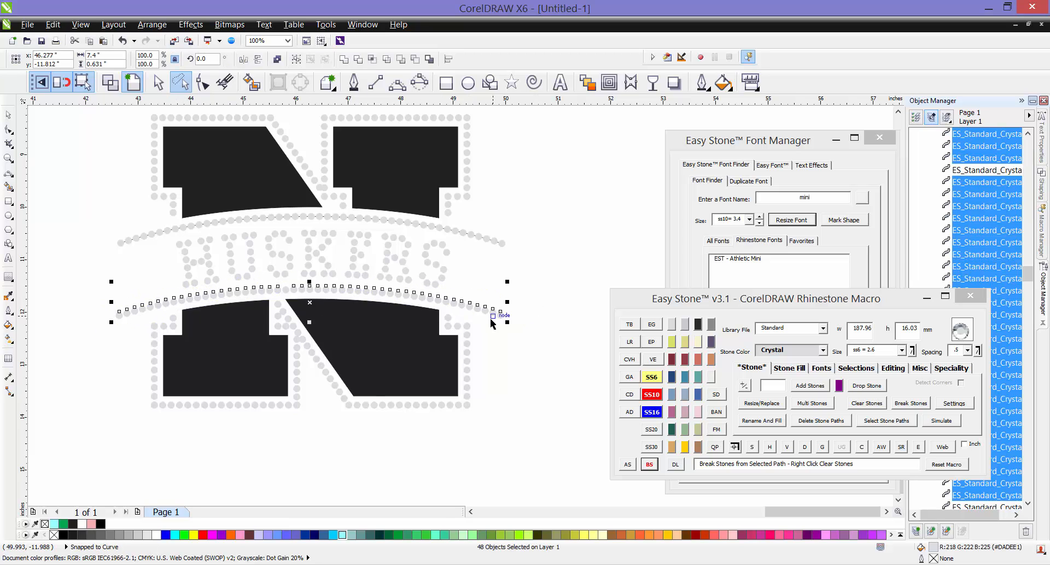
{"action": "scroll", "coordinate": [500, 312], "scroll_direction": "up", "scroll_amount": 3}
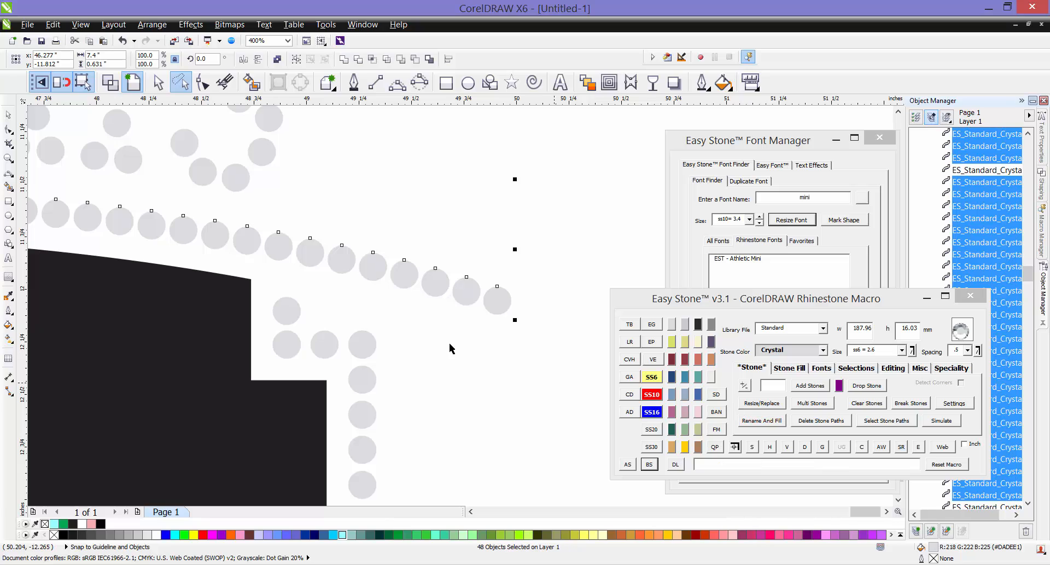
{"action": "left_click", "coordinate": [497, 301], "text": "shift"}
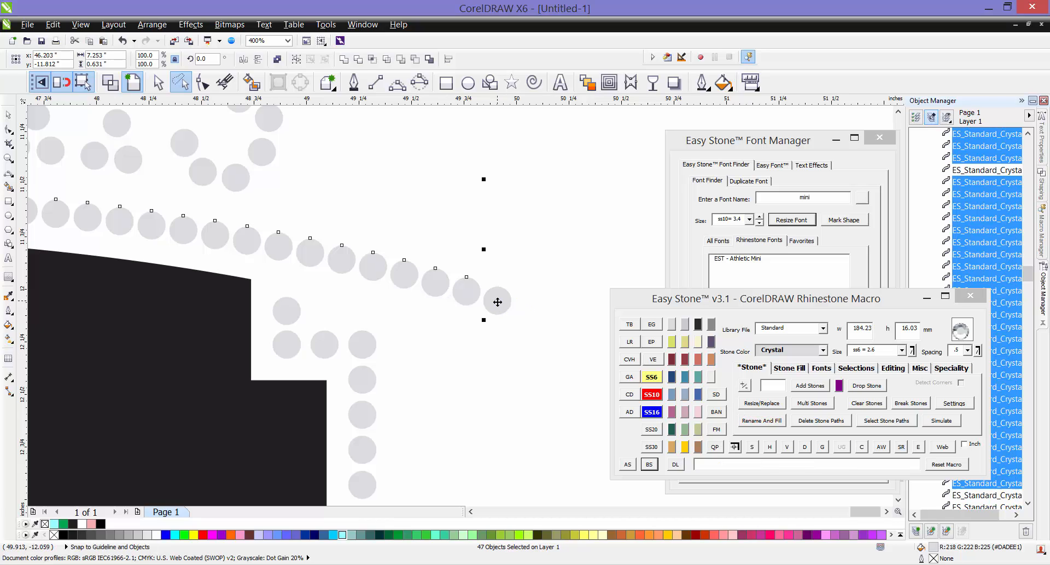
{"action": "left_click", "coordinate": [497, 302], "text": "shift"}
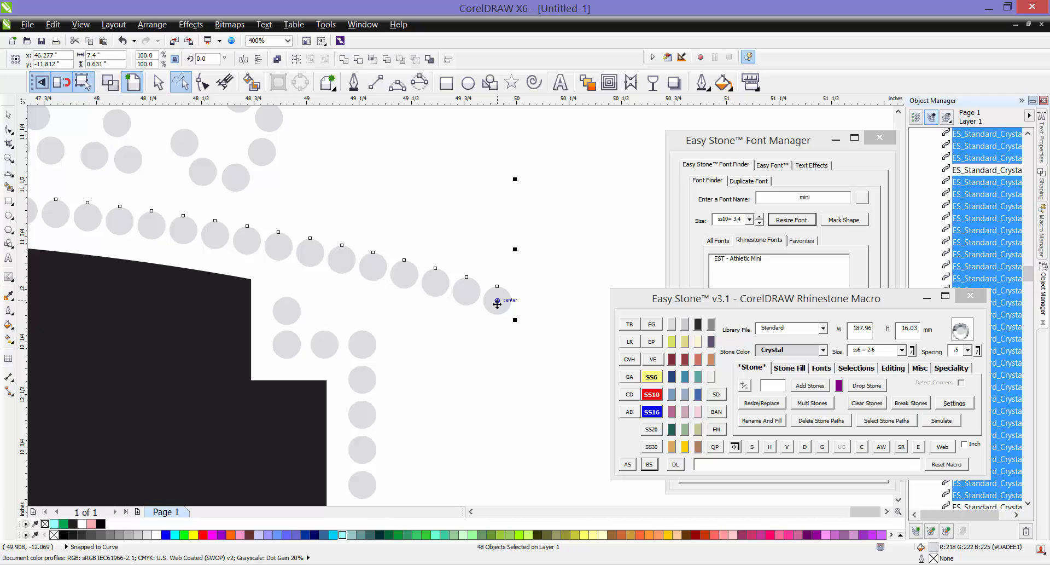
{"action": "left_click", "coordinate": [804, 446]}
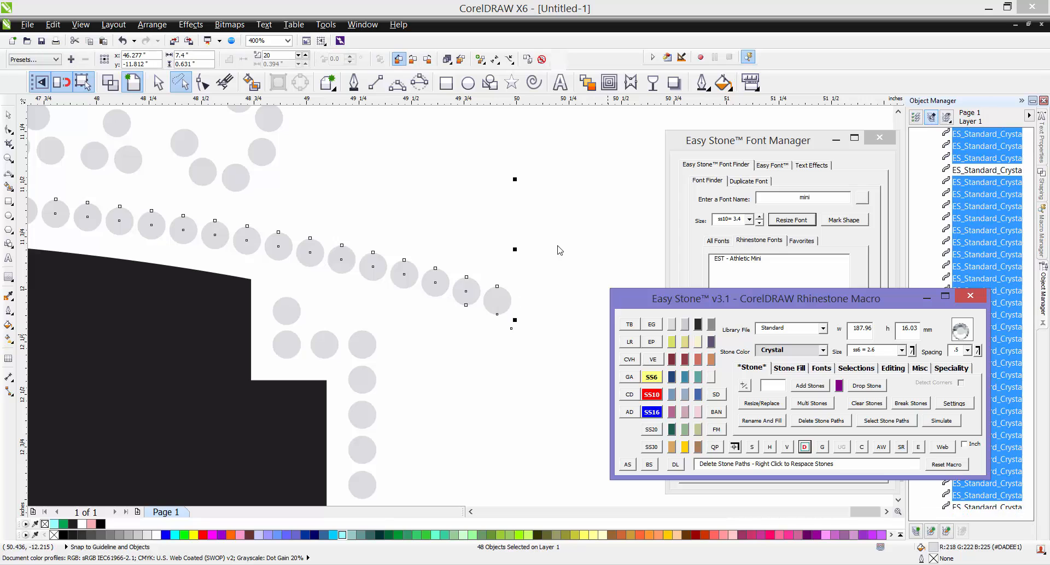
{"action": "left_click", "coordinate": [485, 261]}
{"action": "left_click", "coordinate": [441, 276]}
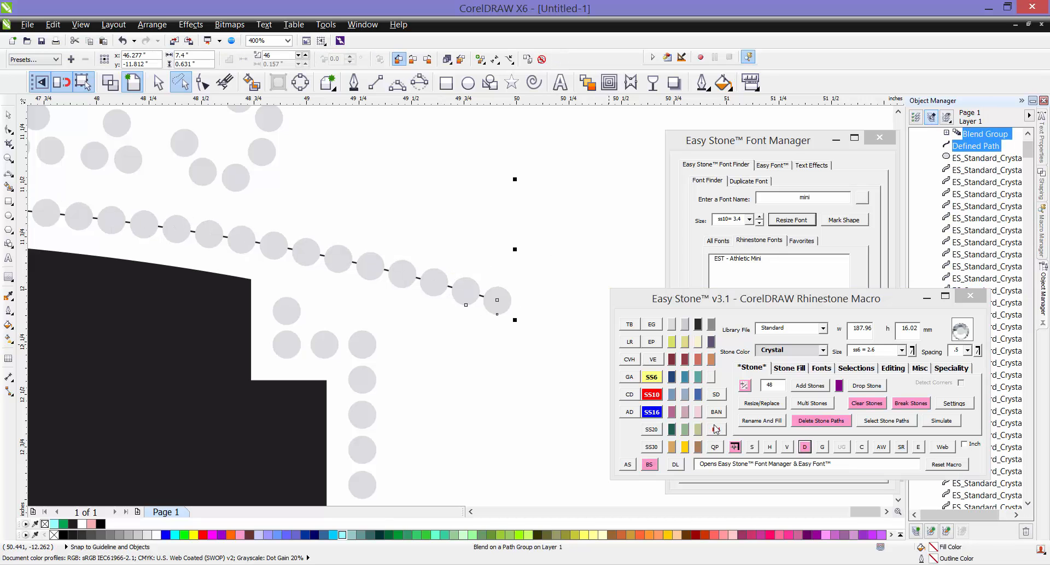
{"action": "left_click", "coordinate": [650, 464]}
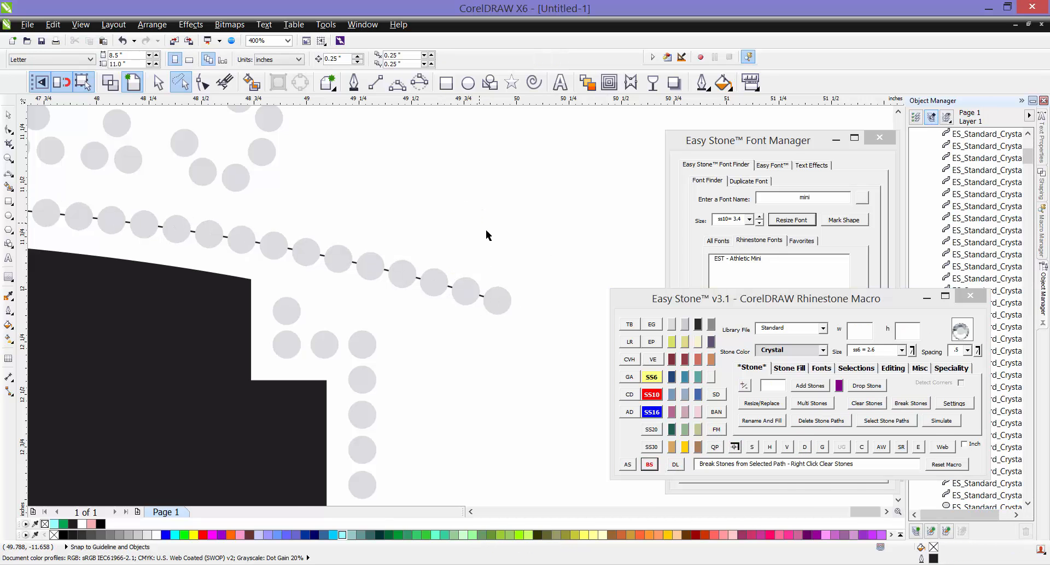
Draw a slanted two-point line about 0.43 by 1.73 inches across both arcs near their left ends
{"action": "scroll", "coordinate": [513, 290], "scroll_direction": "down", "scroll_amount": 1}
{"action": "scroll", "coordinate": [166, 228], "scroll_direction": "up", "scroll_amount": 1}
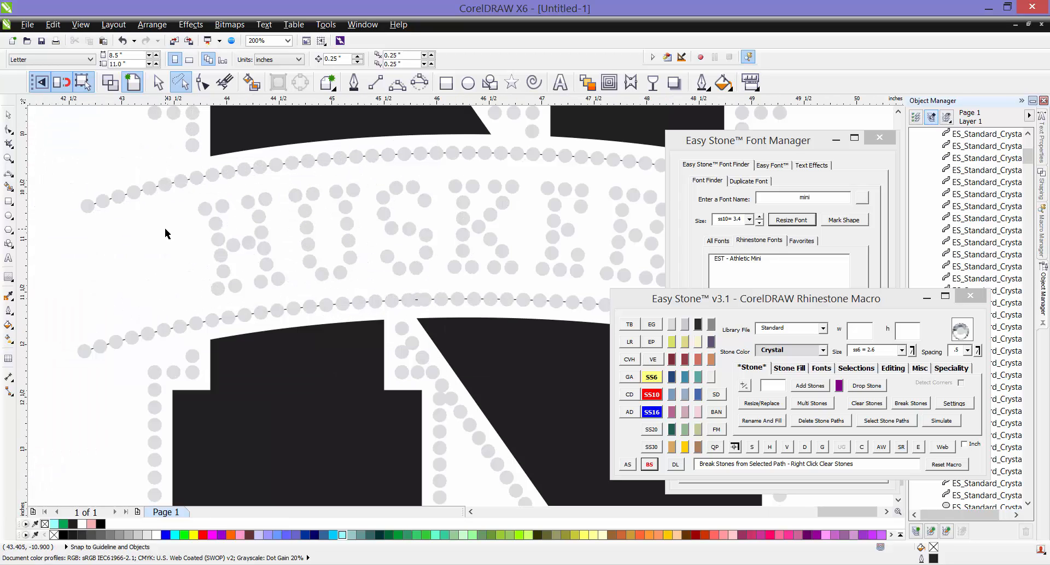
{"action": "left_click", "coordinate": [375, 85]}
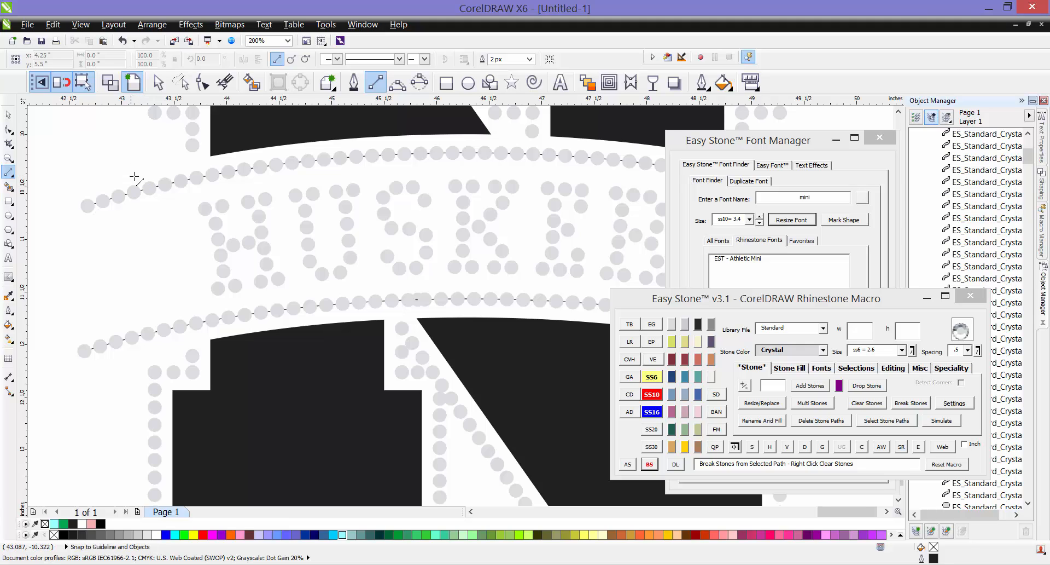
{"action": "left_click_drag", "start_coordinate": [131, 168], "coordinate": [176, 349]}
{"action": "scroll", "coordinate": [218, 232], "scroll_direction": "down", "scroll_amount": 2}
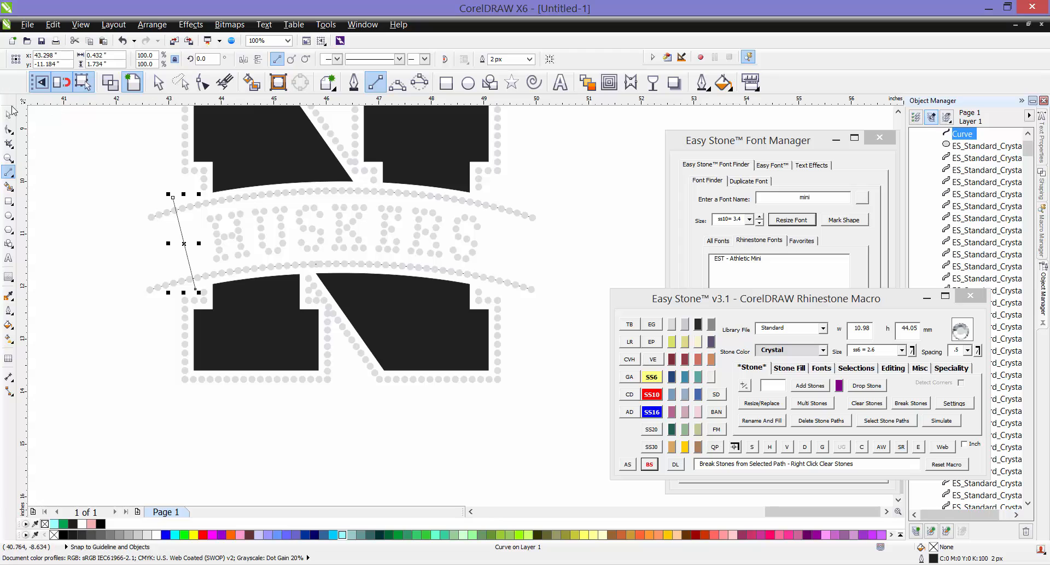
{"action": "key", "text": "space"}
{"action": "left_click", "coordinate": [124, 173]}
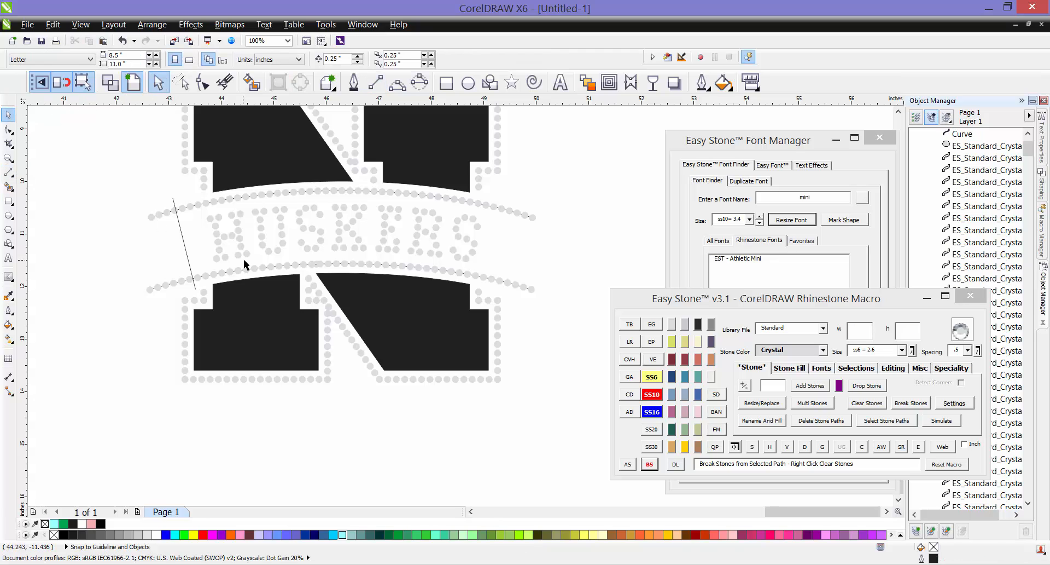
{"action": "scroll", "coordinate": [244, 258], "scroll_direction": "down", "scroll_amount": 2}
{"action": "scroll", "coordinate": [274, 208], "scroll_direction": "up", "scroll_amount": 2}
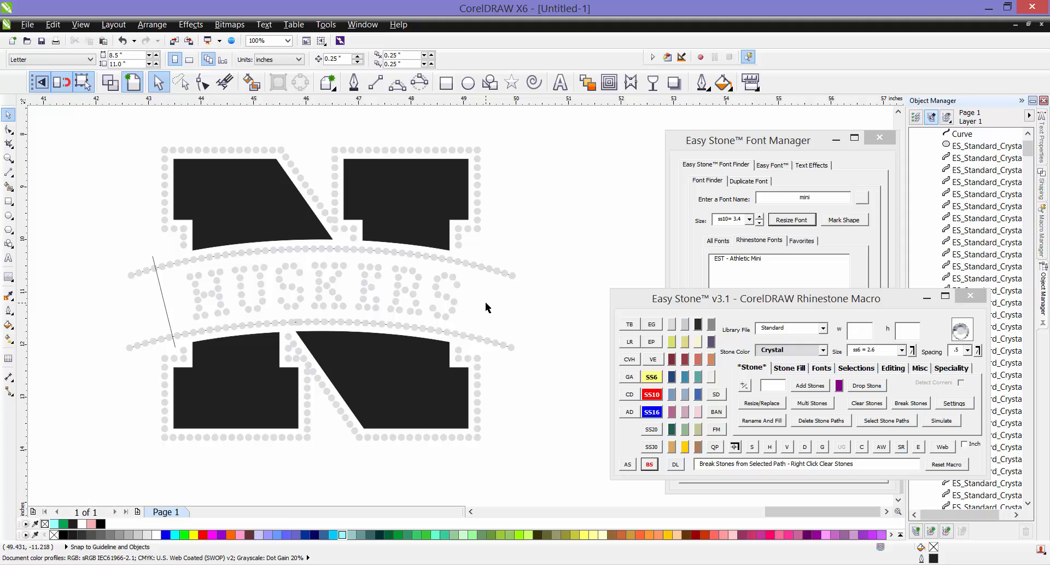
Duplicate the slanted line in place by copying and pasting it
{"action": "left_click", "coordinate": [162, 298]}
{"action": "key", "text": "ctrl+c"}
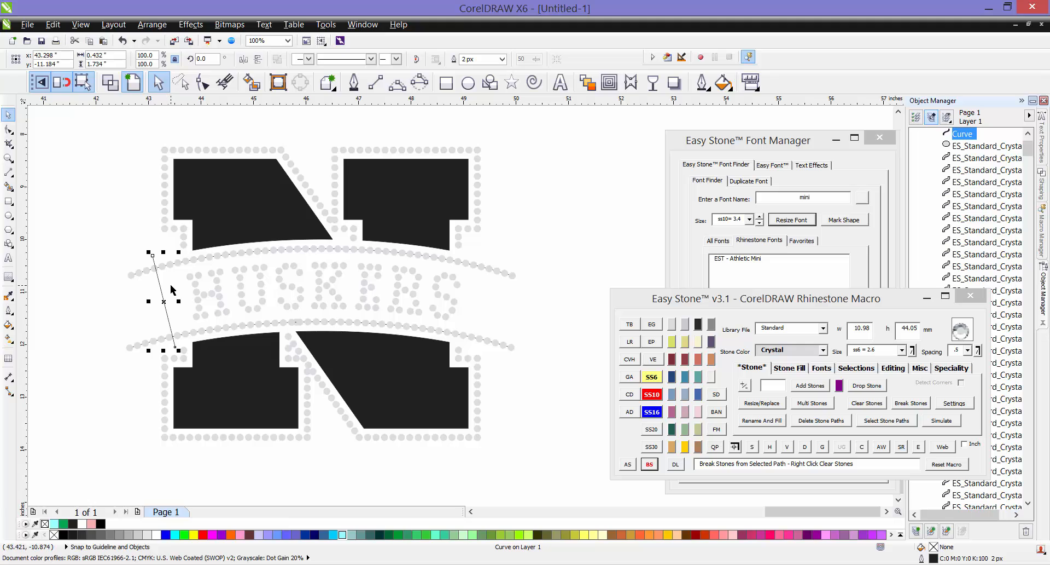
{"action": "key", "text": "ctrl+v"}
Try to mirror the copied line horizontally together with the black N shape, and undo the mirroring
{"action": "left_click", "coordinate": [252, 205], "text": "shift"}
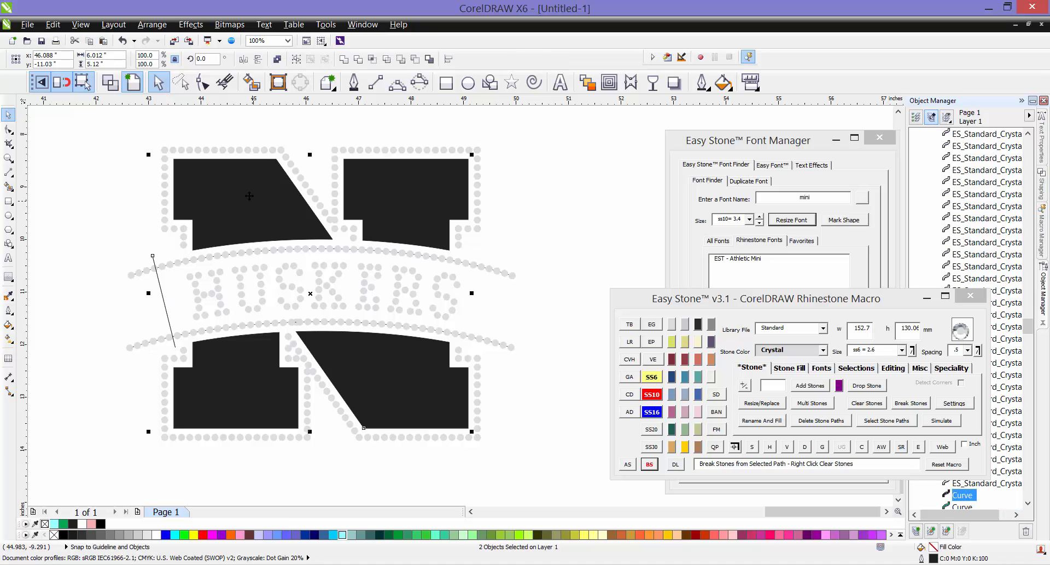
{"action": "left_click", "coordinate": [245, 61]}
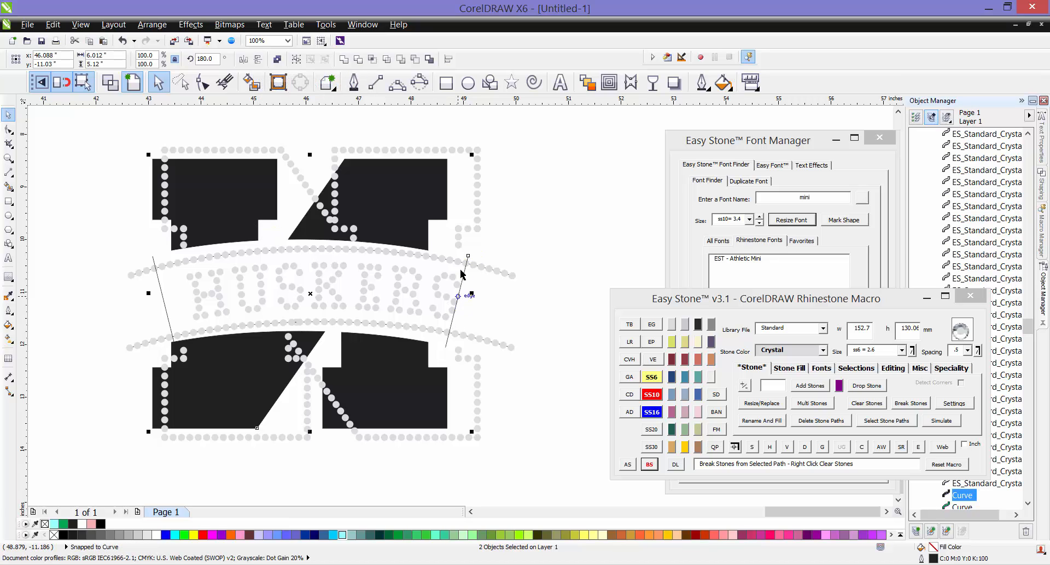
{"action": "key", "text": "ctrl+z"}
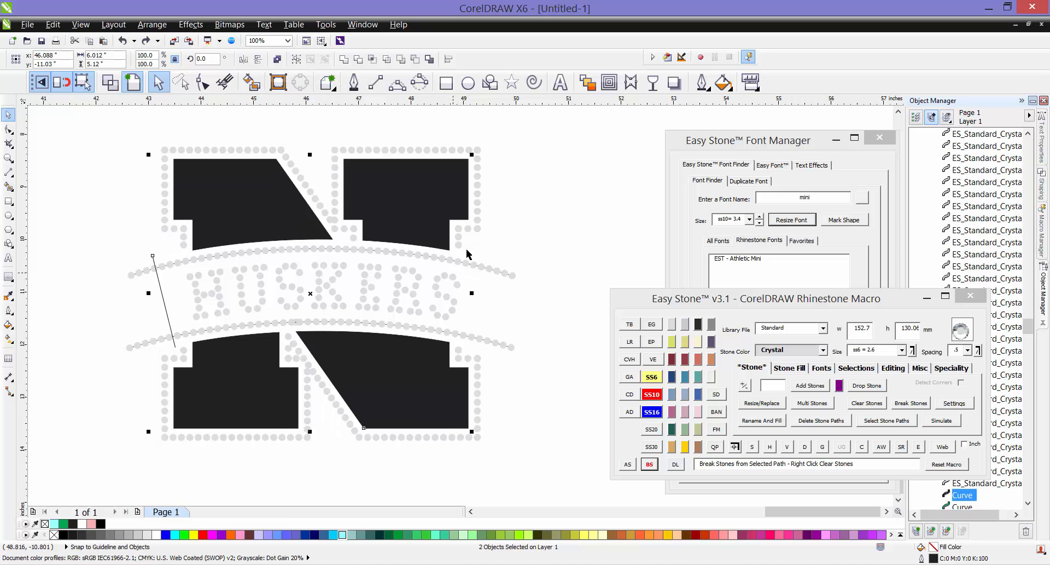
{"action": "left_click", "coordinate": [530, 220]}
Try framing the design with a rectangle about 11.79 by 8.96 inches placed behind all objects
{"action": "scroll", "coordinate": [296, 205], "scroll_direction": "down", "scroll_amount": 2}
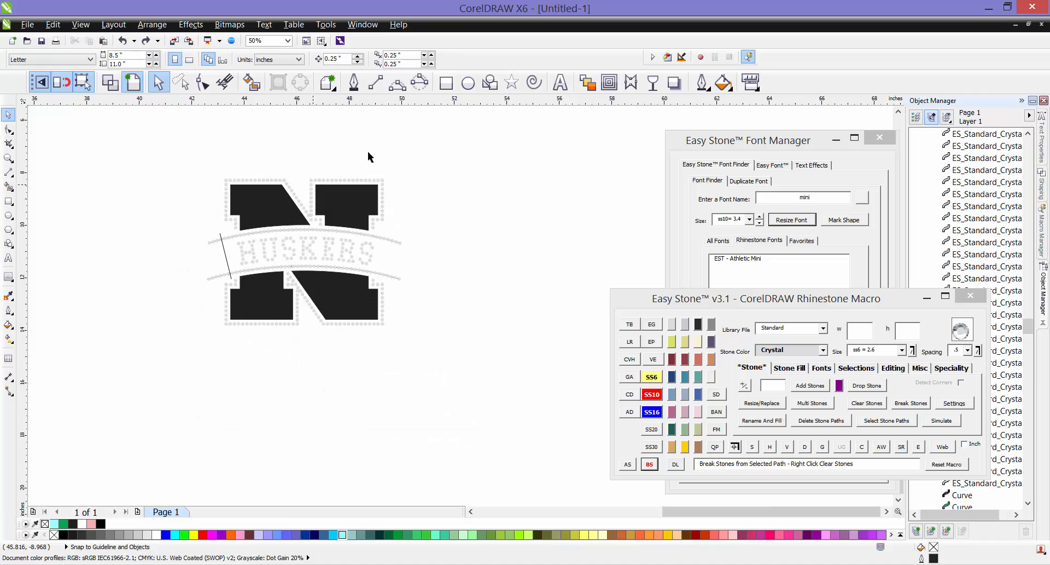
{"action": "left_click", "coordinate": [446, 83]}
{"action": "left_click_drag", "start_coordinate": [157, 136], "coordinate": [466, 374]}
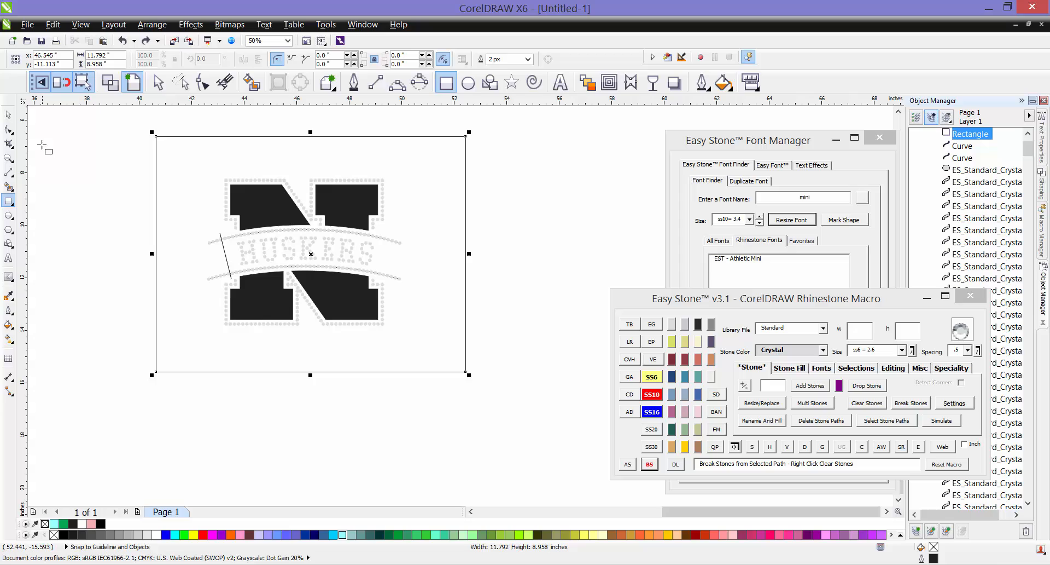
{"action": "left_click", "coordinate": [14, 116]}
{"action": "key", "text": "shift+Page_Down"}
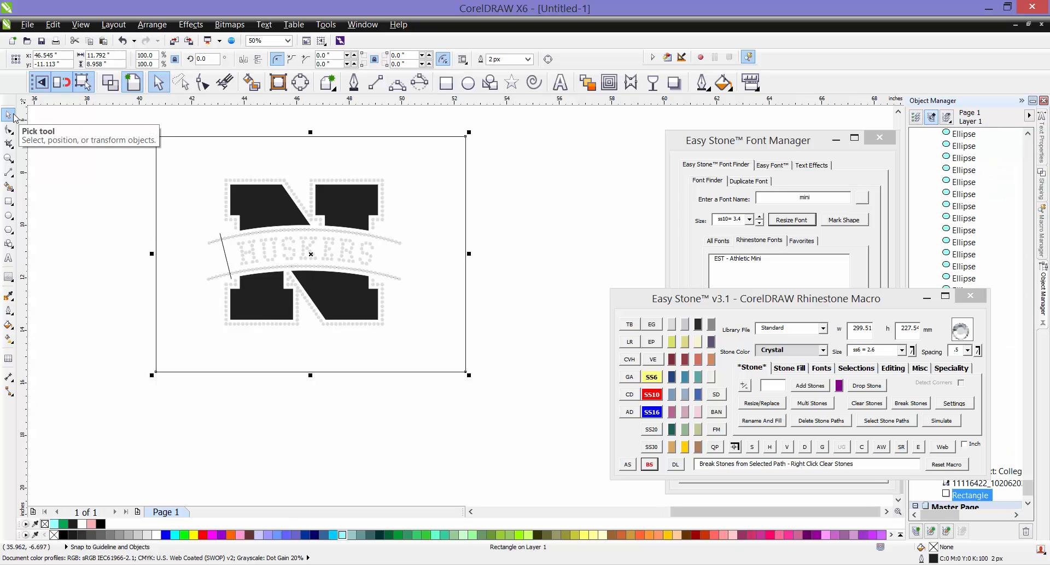
{"action": "left_click", "coordinate": [108, 155]}
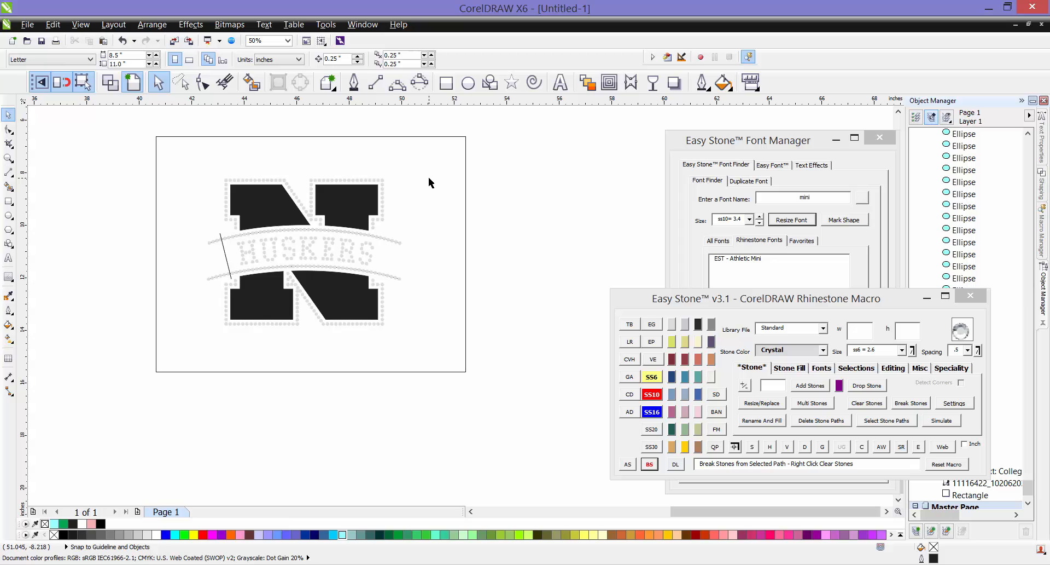
{"action": "left_click", "coordinate": [466, 165]}
{"action": "key", "text": "Delete"}
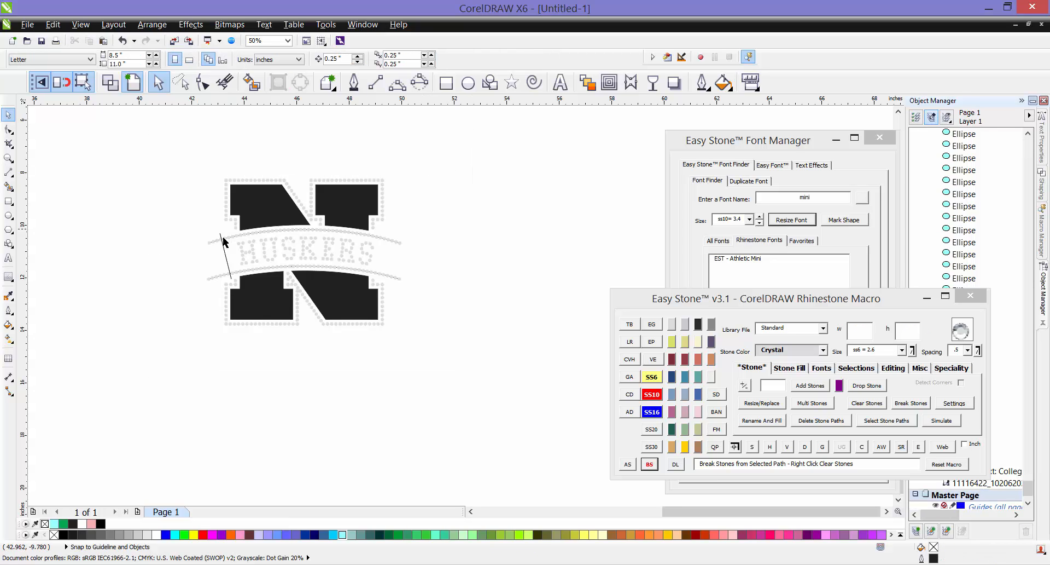
Select the whole N design with all its stones, excluding both overlapping slanted lines
{"action": "left_click_drag", "start_coordinate": [162, 171], "coordinate": [452, 363]}
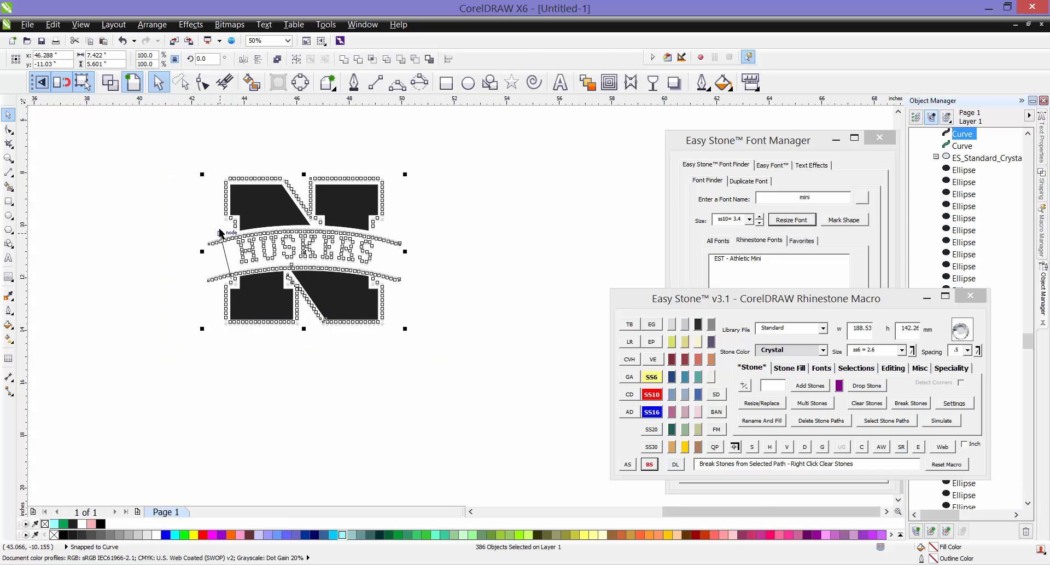
{"action": "scroll", "coordinate": [230, 276], "scroll_direction": "up", "scroll_amount": 2}
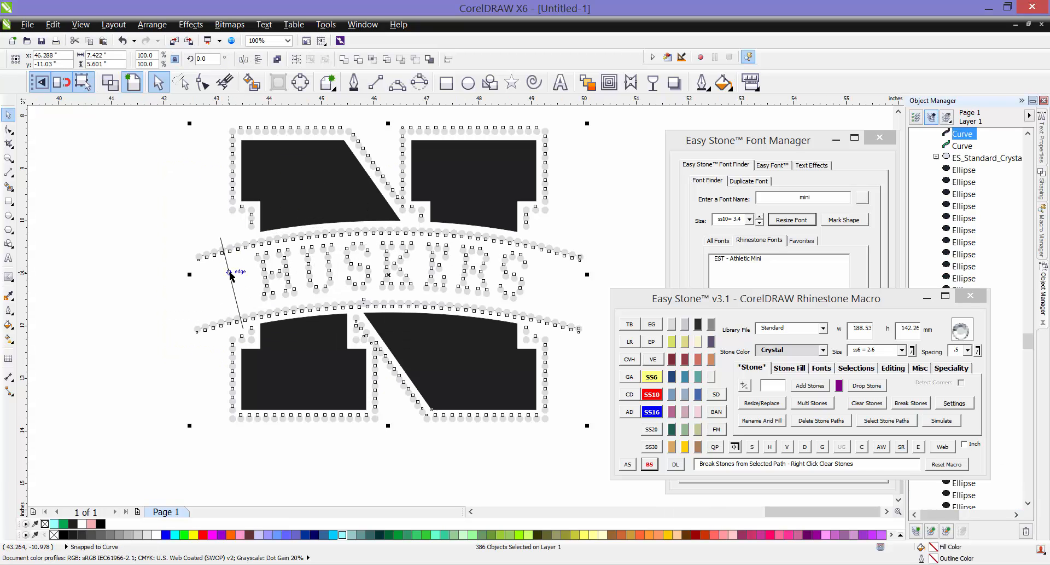
{"action": "left_click", "coordinate": [229, 272], "text": "shift"}
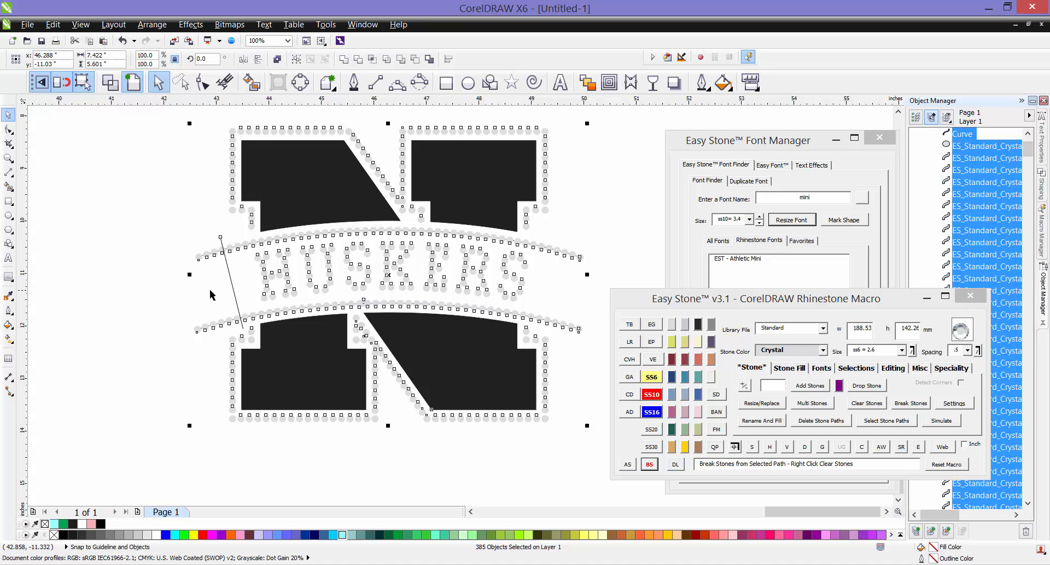
{"action": "left_click", "coordinate": [141, 298]}
{"action": "left_click_drag", "start_coordinate": [155, 120], "coordinate": [606, 454]}
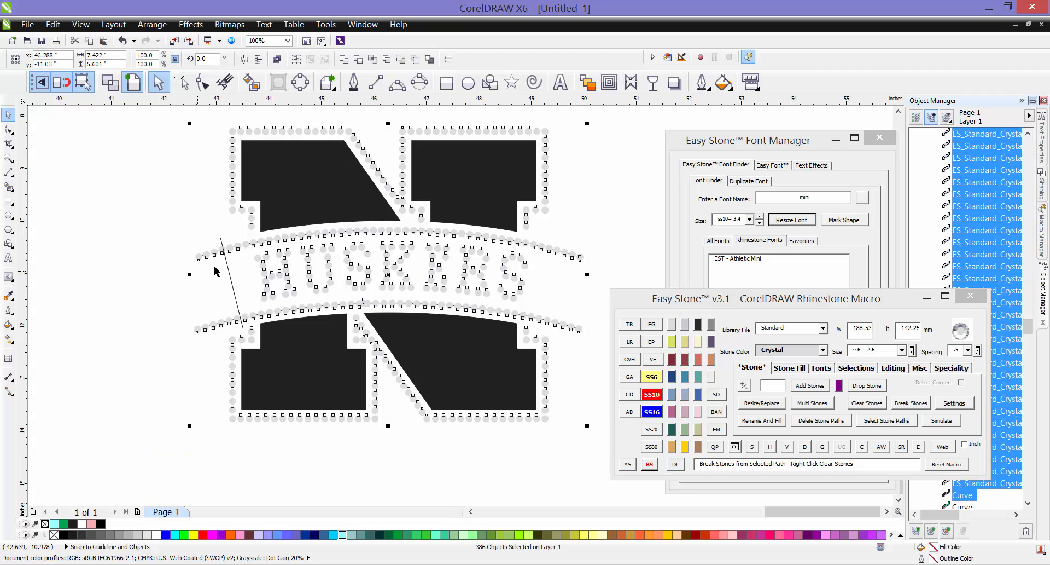
{"action": "left_click_drag", "start_coordinate": [217, 286], "coordinate": [217, 286]}
Test the selection by moving the design away from the slanted lines, and undo each move
{"action": "left_click_drag", "start_coordinate": [282, 268], "coordinate": [353, 267]}
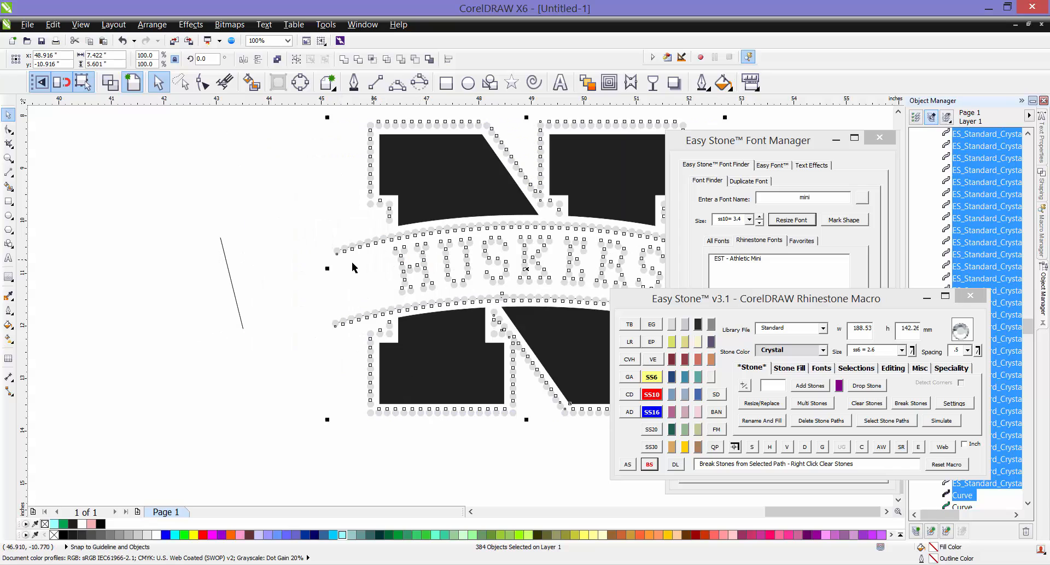
{"action": "key", "text": "ctrl+z"}
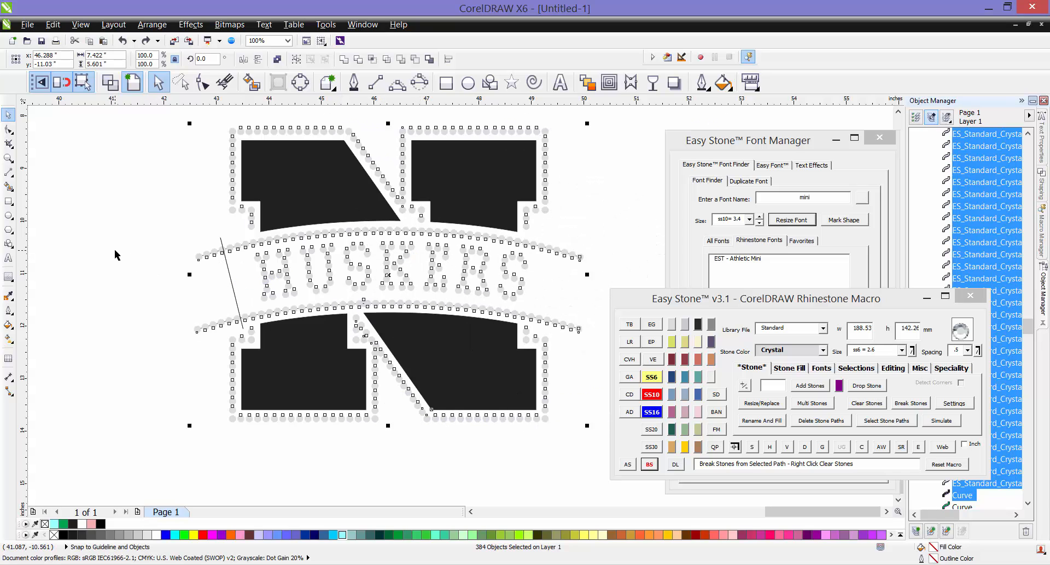
{"action": "scroll", "coordinate": [164, 234], "scroll_direction": "down", "scroll_amount": 2}
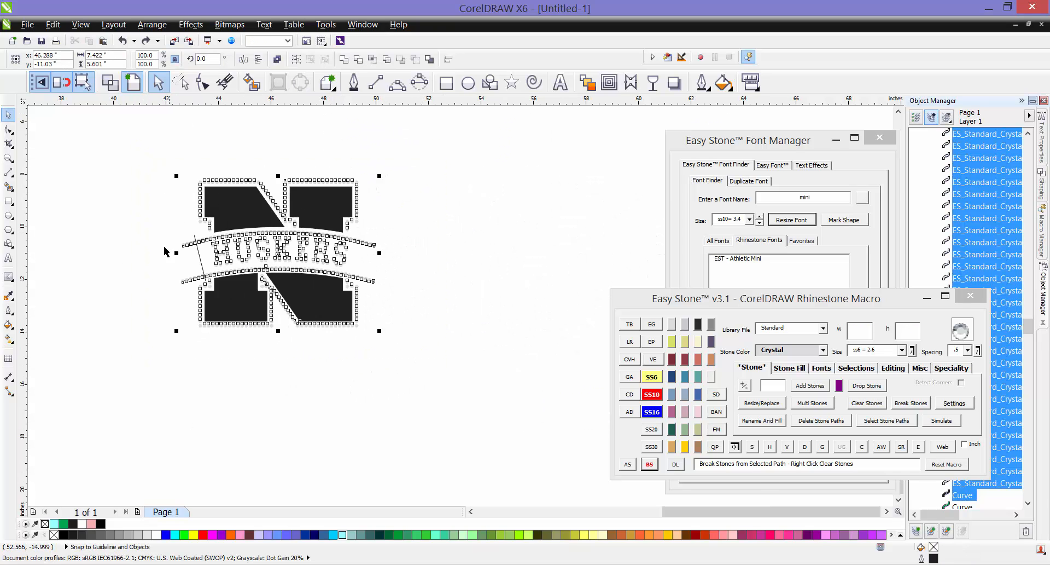
{"action": "scroll", "coordinate": [166, 252], "scroll_direction": "up", "scroll_amount": 2}
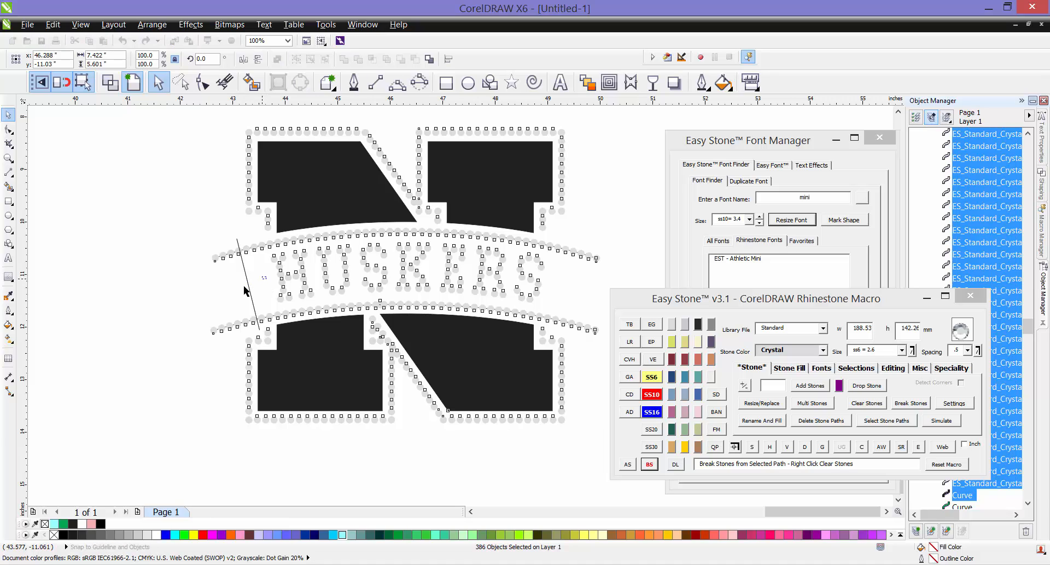
{"action": "scroll", "coordinate": [260, 270], "scroll_direction": "down", "scroll_amount": 1}
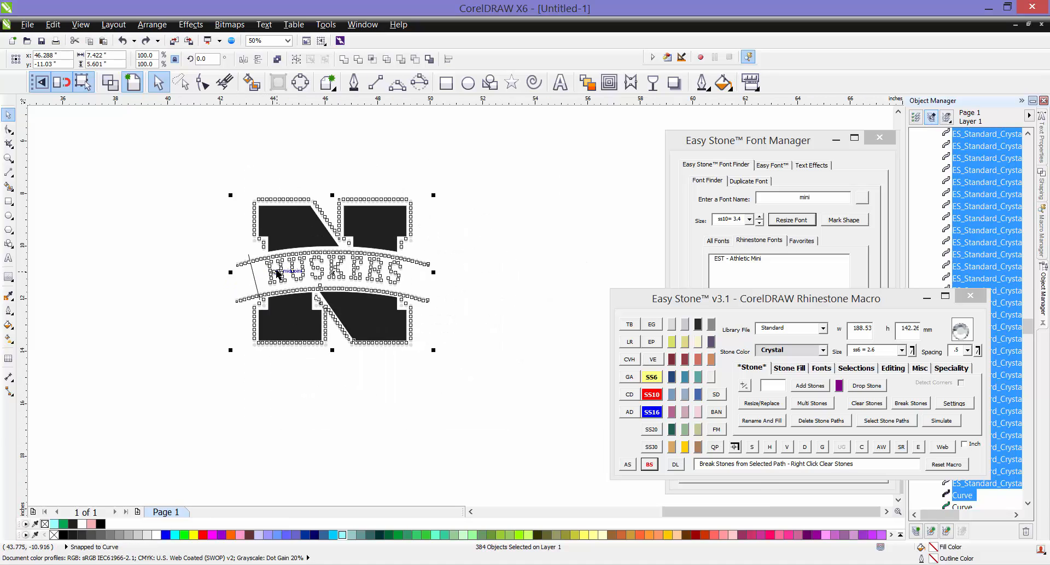
{"action": "left_click_drag", "start_coordinate": [274, 268], "coordinate": [349, 277]}
{"action": "left_click_drag", "start_coordinate": [277, 299], "coordinate": [276, 300]}
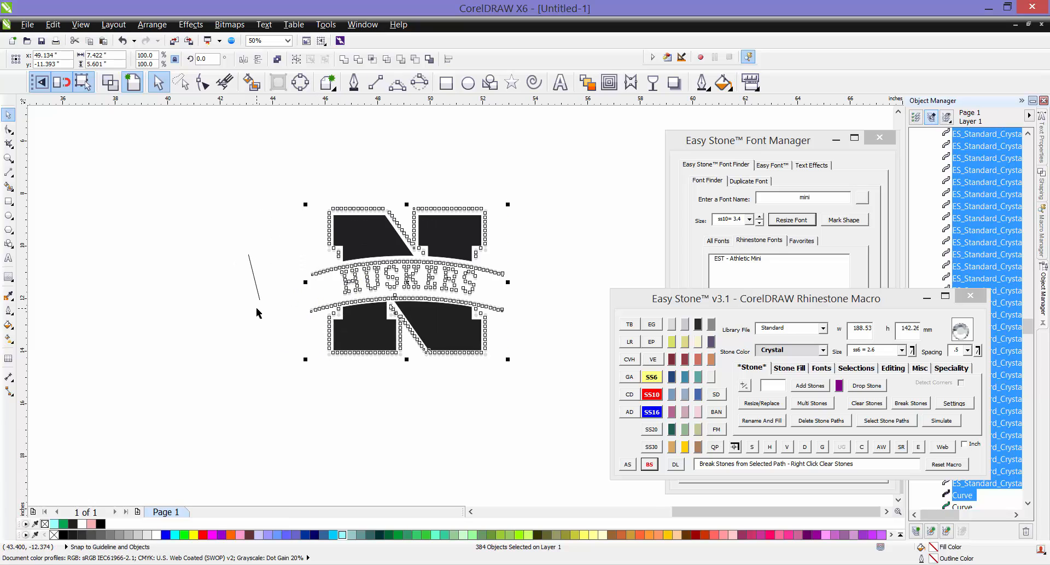
{"action": "key", "text": "ctrl+z"}
Group the selected stones and black N shape, leaving the slanted lines ungrouped
{"action": "scroll", "coordinate": [201, 261], "scroll_direction": "up", "scroll_amount": 1}
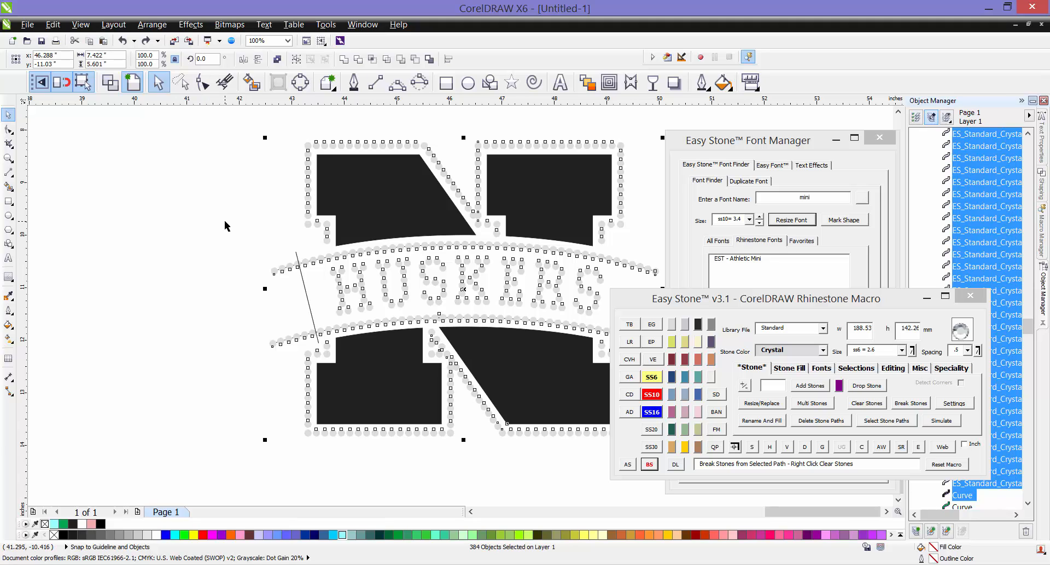
{"action": "scroll", "coordinate": [224, 220], "scroll_direction": "down", "scroll_amount": 1}
{"action": "scroll", "coordinate": [308, 232], "scroll_direction": "up", "scroll_amount": 1}
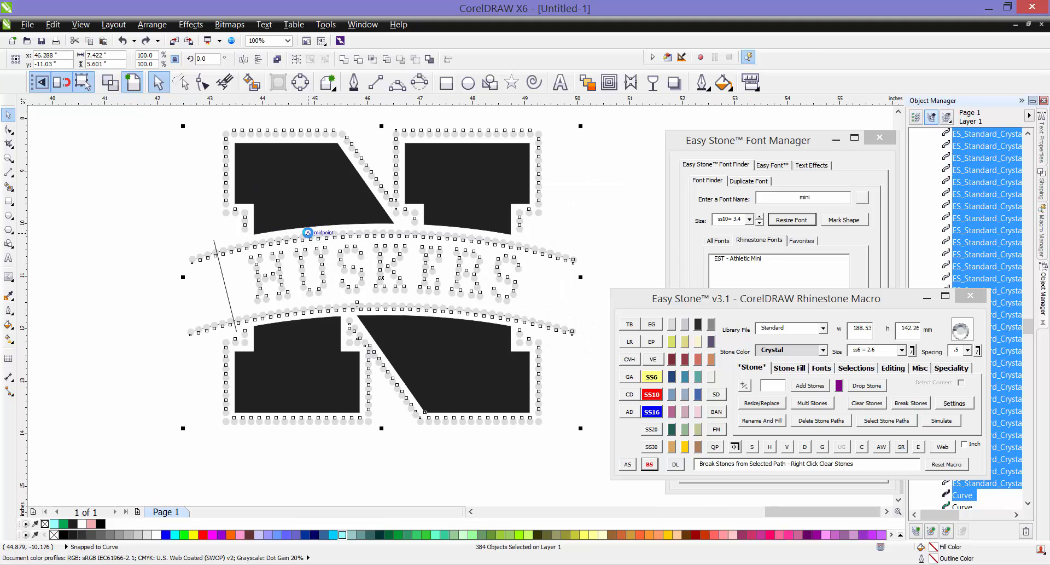
{"action": "left_click", "coordinate": [141, 194]}
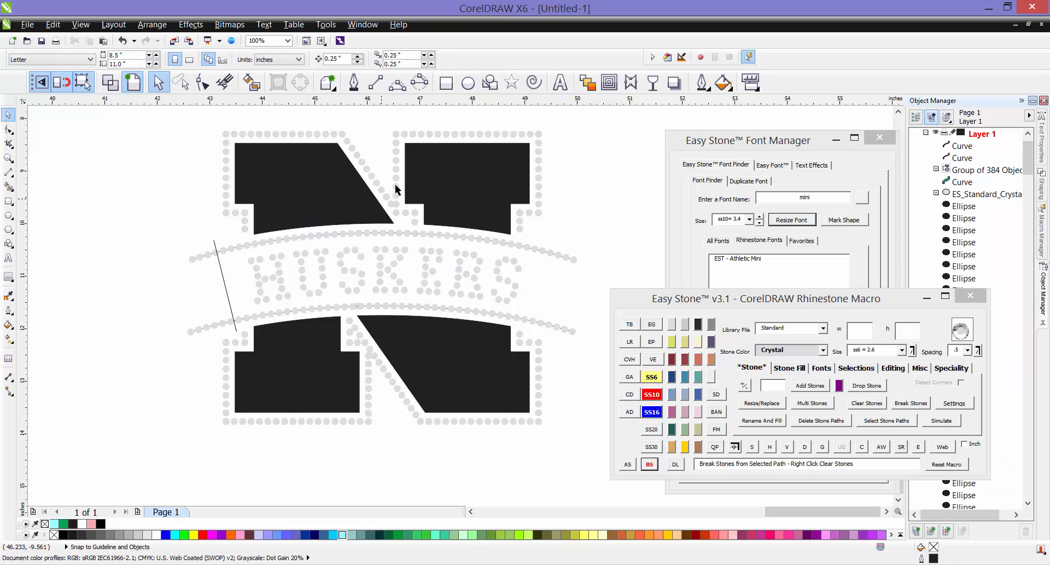
Draw a rectangle about 11.40 by 8.73 inches around the design and send it to the back
{"action": "scroll", "coordinate": [423, 192], "scroll_direction": "down", "scroll_amount": 1}
{"action": "left_click", "coordinate": [446, 83]}
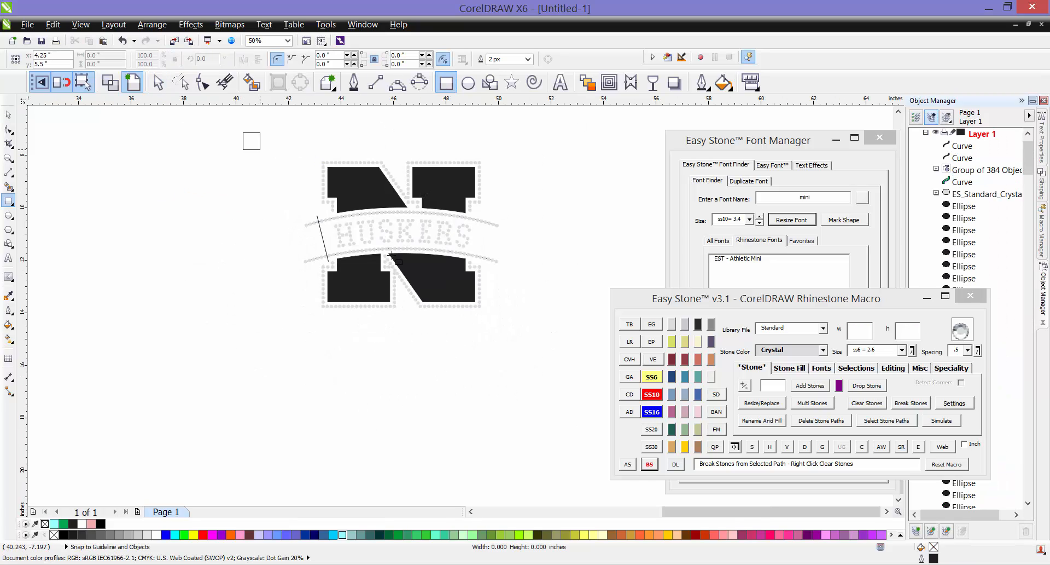
{"action": "left_click_drag", "start_coordinate": [243, 132], "coordinate": [542, 362]}
{"action": "left_click", "coordinate": [8, 114]}
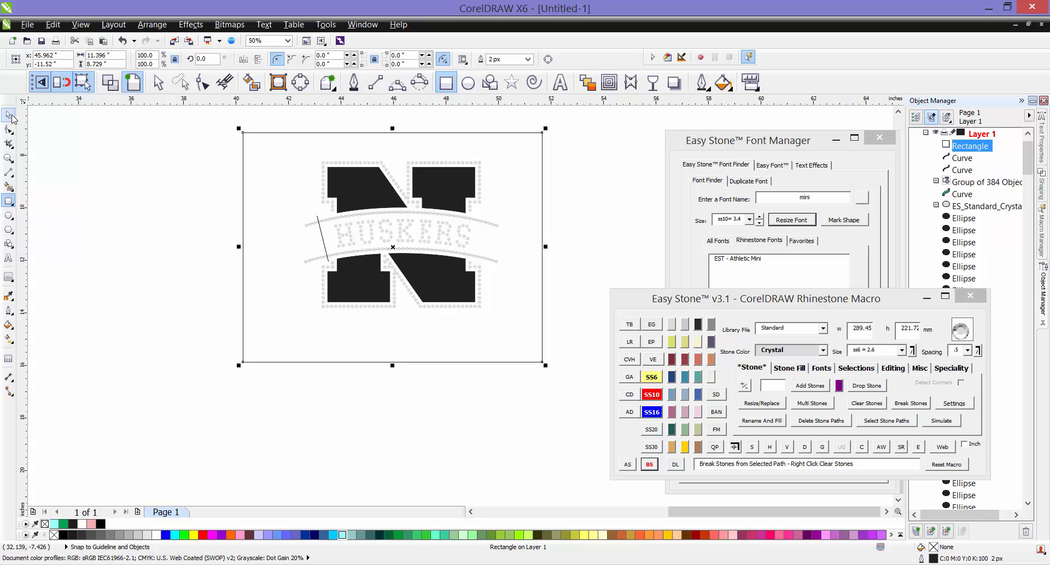
{"action": "key", "text": "Escape"}
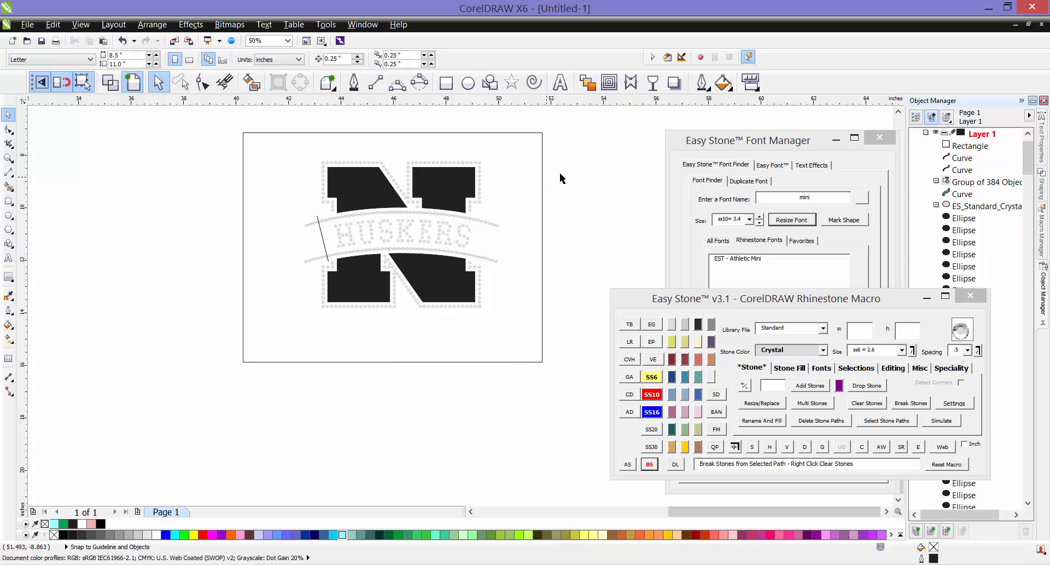
{"action": "left_click", "coordinate": [524, 172]}
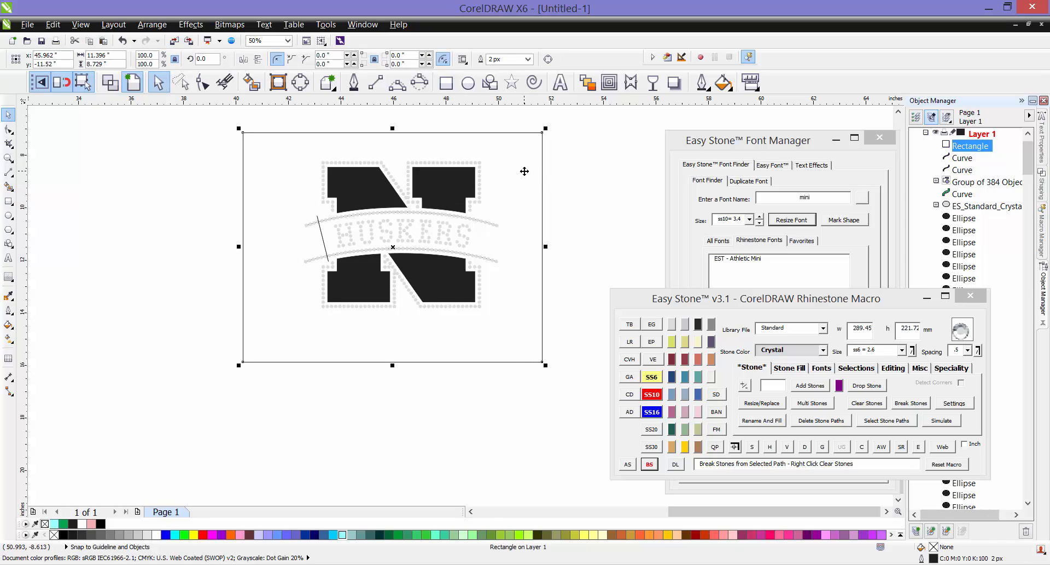
{"action": "key", "text": "shift+Page_Down"}
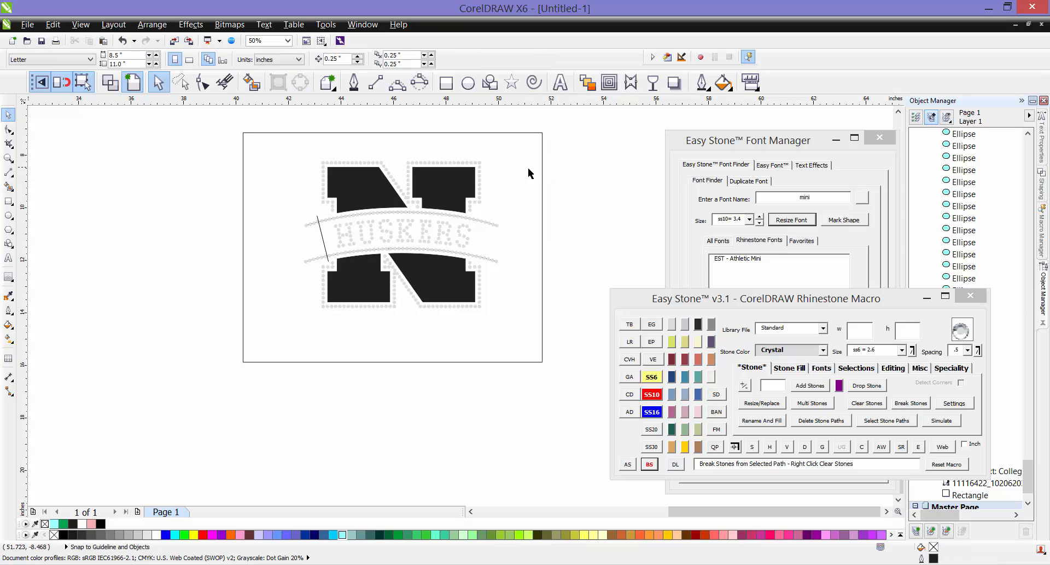
Center the rectangle horizontally on the grouped N design
{"action": "left_click", "coordinate": [444, 179], "text": "shift"}
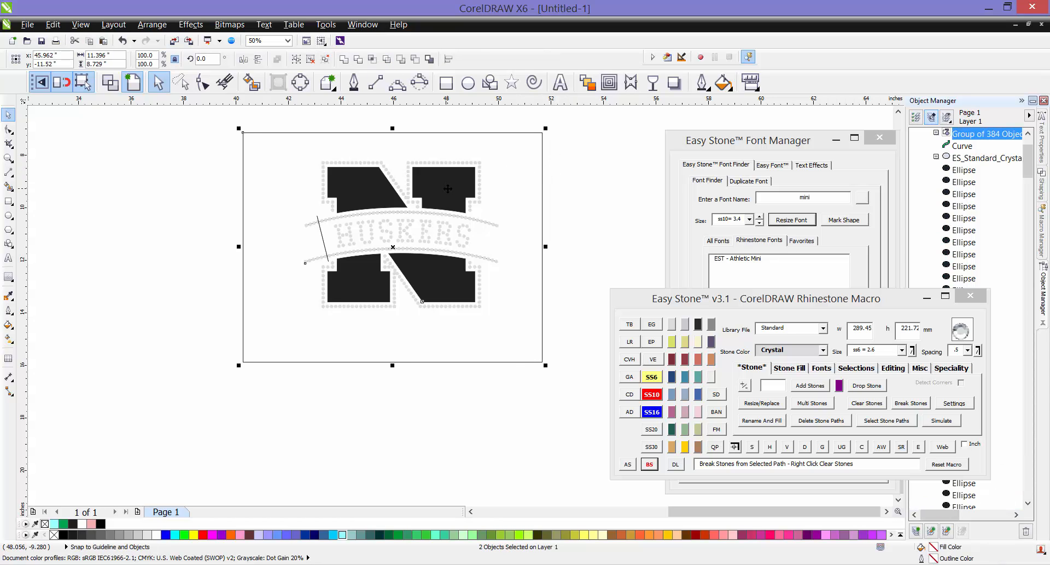
{"action": "key", "text": "c"}
{"action": "left_click", "coordinate": [162, 225]}
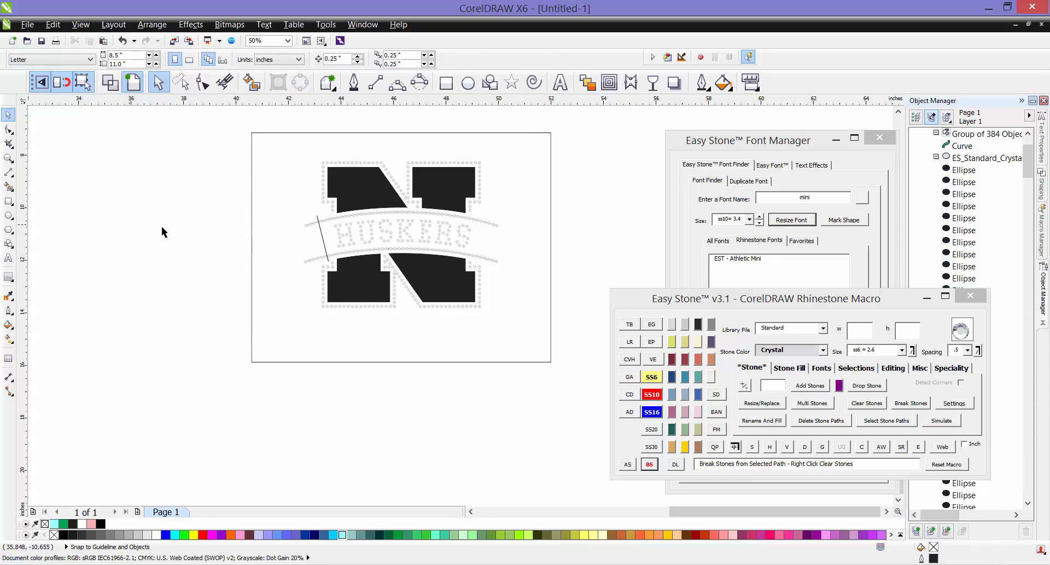
Mirror a copy of the left slanted line horizontally across the rectangle's center to the opposite end of the arcs
{"action": "left_click", "coordinate": [323, 238]}
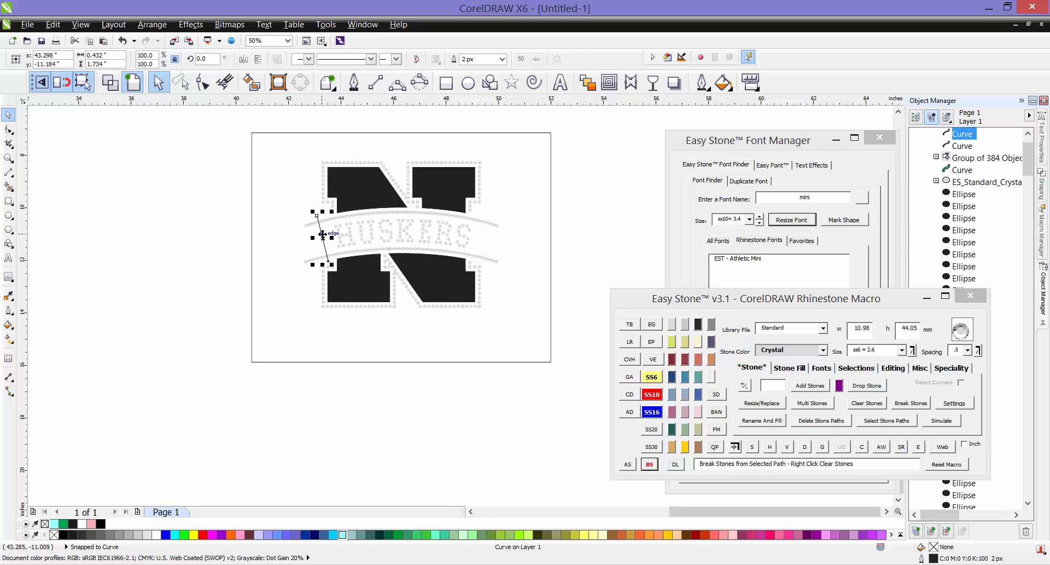
{"action": "left_click", "coordinate": [415, 137], "text": "shift"}
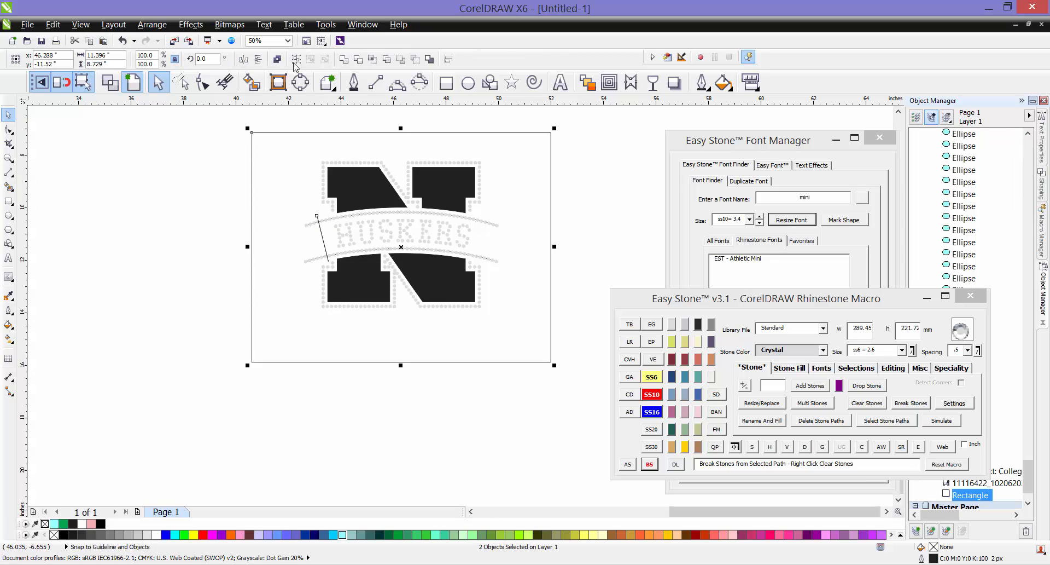
{"action": "left_click", "coordinate": [244, 59]}
{"action": "left_click", "coordinate": [314, 243]}
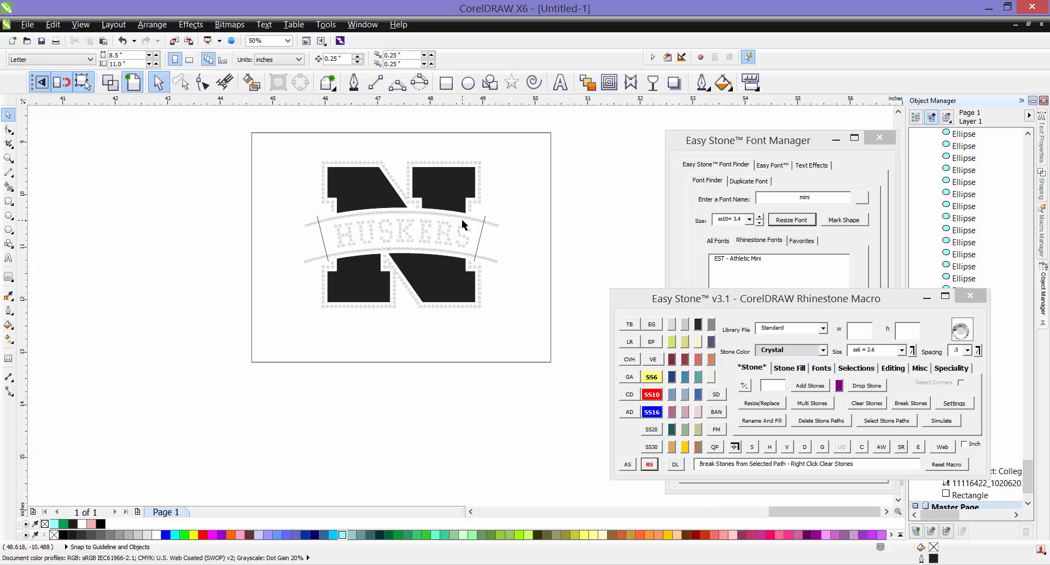
{"action": "scroll", "coordinate": [462, 224], "scroll_direction": "up", "scroll_amount": 1}
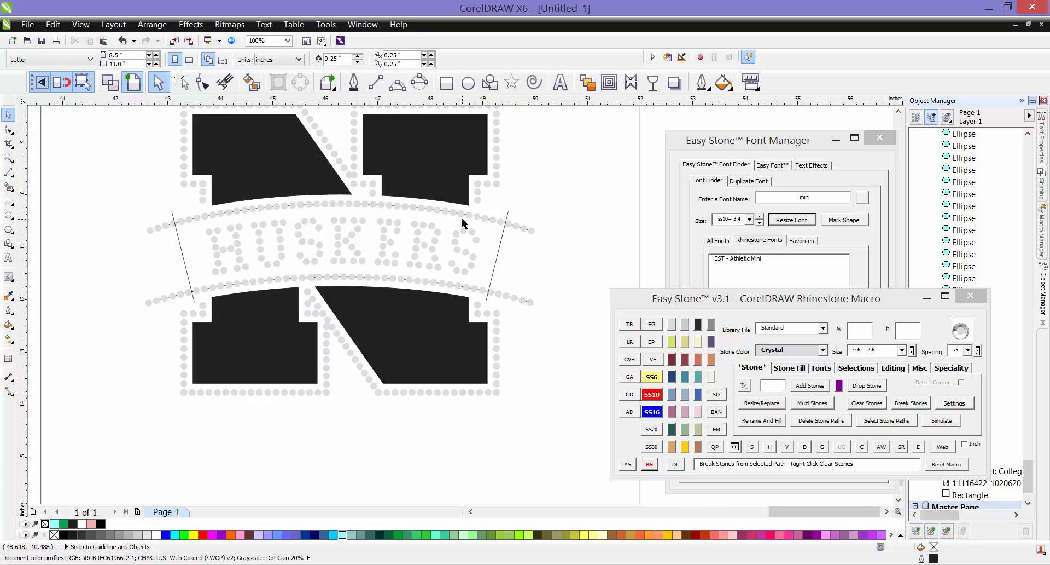
{"action": "scroll", "coordinate": [552, 230], "scroll_direction": "down", "scroll_amount": 1}
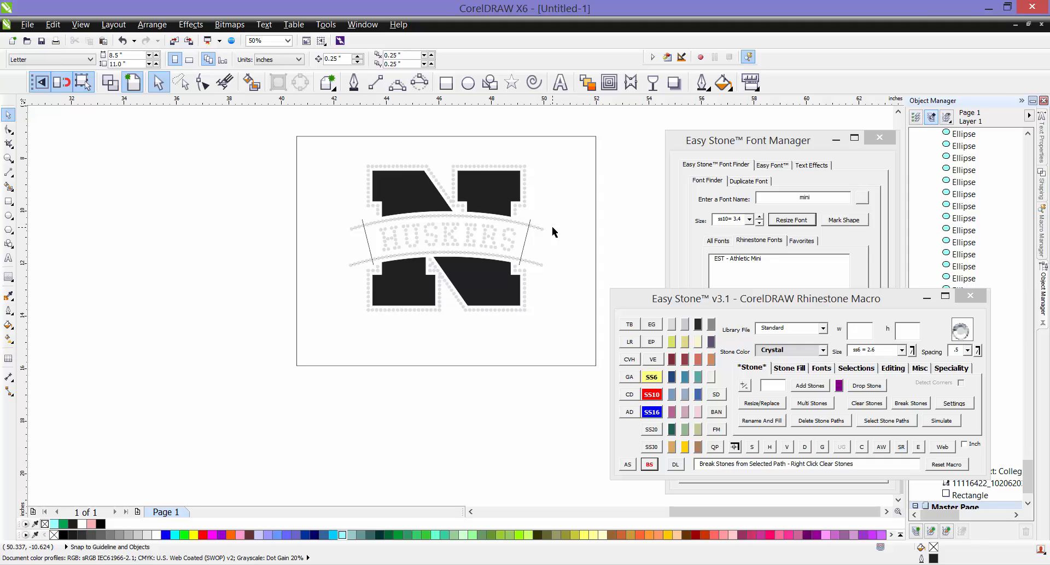
Delete the helper rectangle around the N design, keeping both slanted lines
{"action": "left_click", "coordinate": [578, 207]}
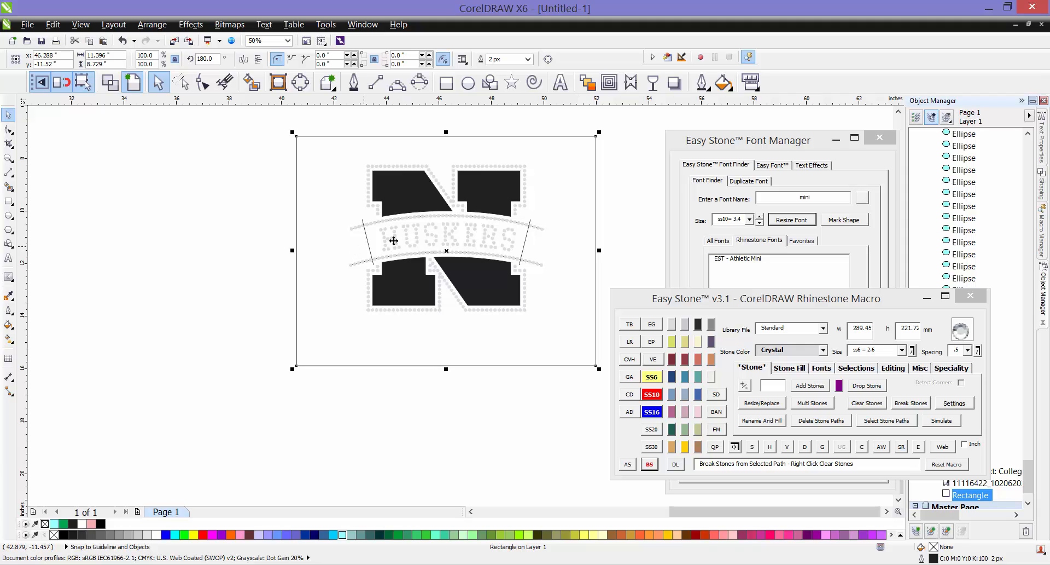
{"action": "left_click", "coordinate": [519, 254]}
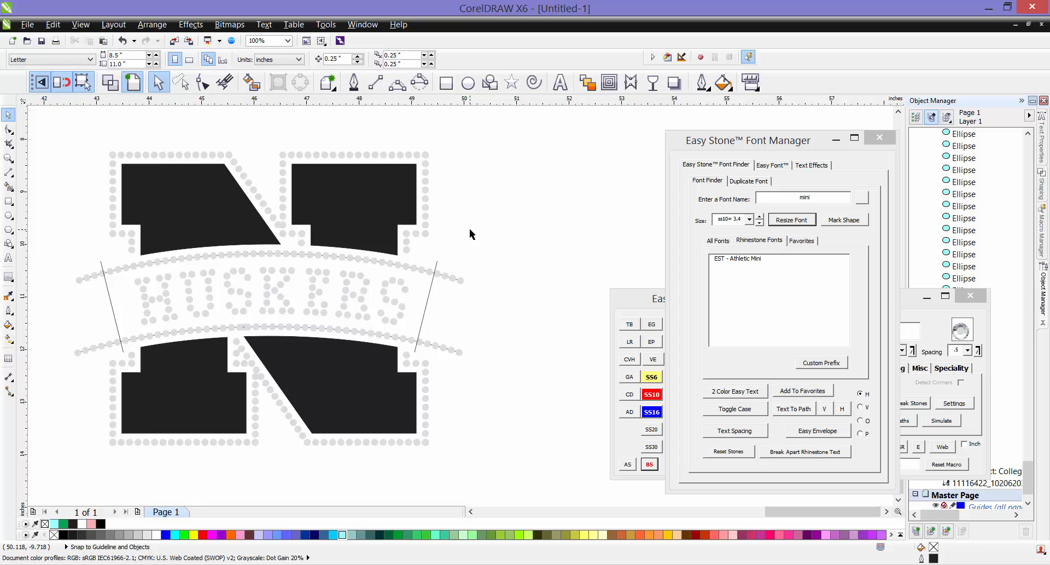
{"action": "scroll", "coordinate": [470, 234], "scroll_direction": "down", "scroll_amount": 1}
{"action": "scroll", "coordinate": [434, 262], "scroll_direction": "up", "scroll_amount": 1}
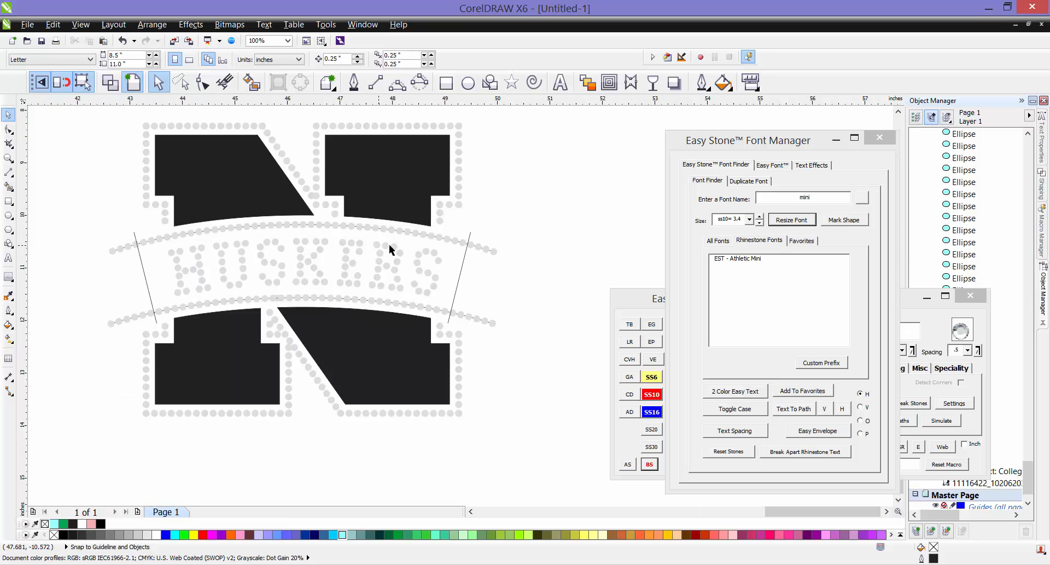
Mark the slanted line beside the final S of HUSKERS as the cut/trim object in the rhinestone macro
{"action": "scroll", "coordinate": [492, 242], "scroll_direction": "up", "scroll_amount": 3}
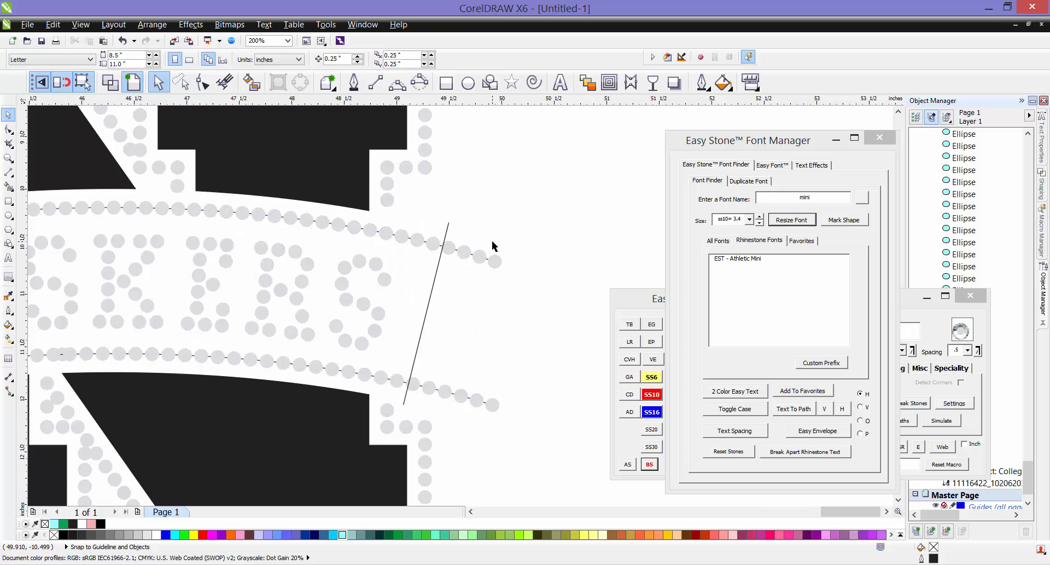
{"action": "scroll", "coordinate": [422, 266], "scroll_direction": "up", "scroll_amount": 1}
{"action": "left_click", "coordinate": [467, 252]}
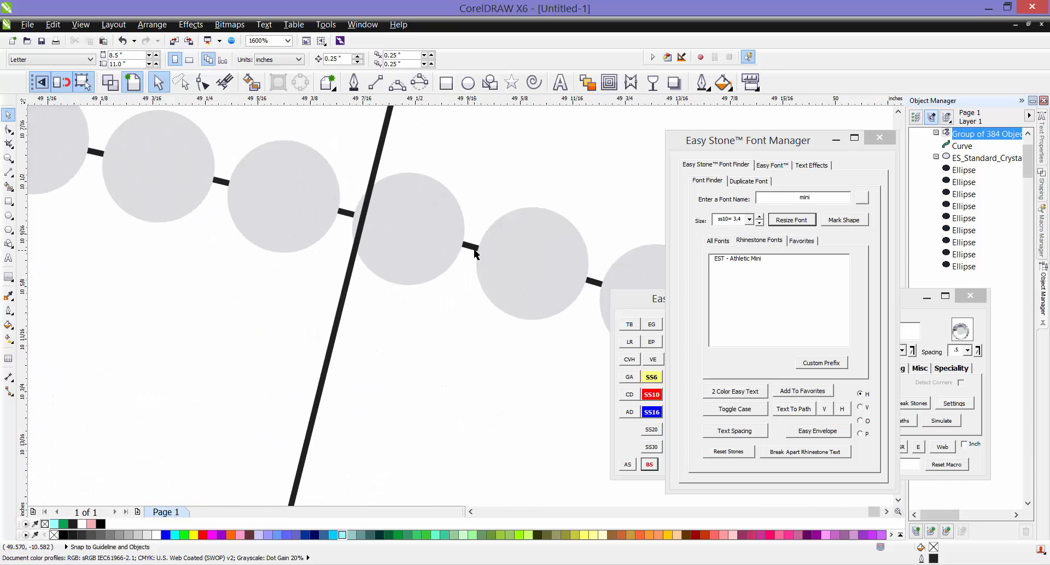
{"action": "scroll", "coordinate": [436, 164], "scroll_direction": "down", "scroll_amount": 1}
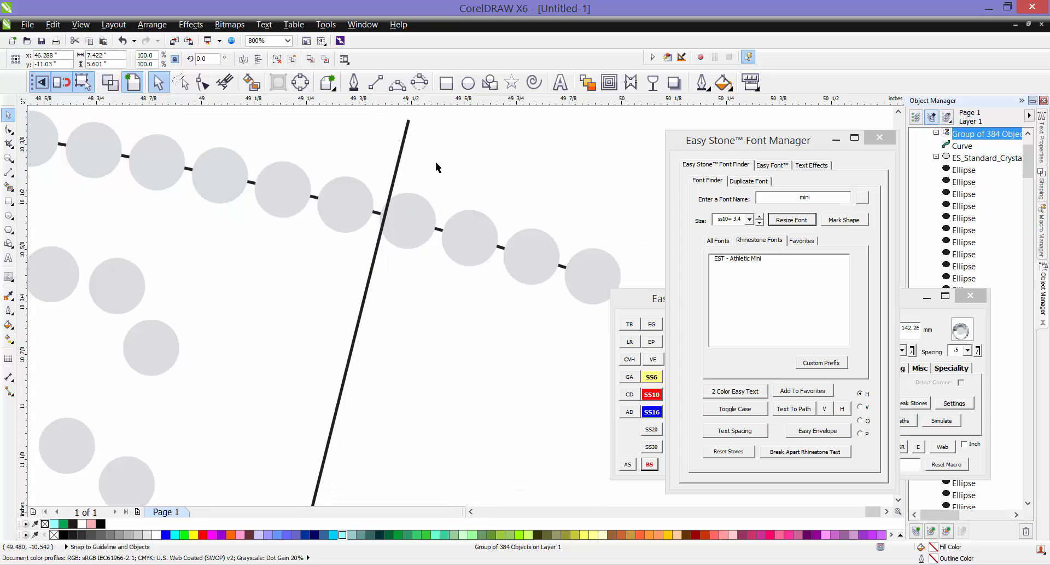
{"action": "left_click", "coordinate": [408, 156]}
{"action": "double_click", "coordinate": [399, 161]}
{"action": "left_click", "coordinate": [626, 297]}
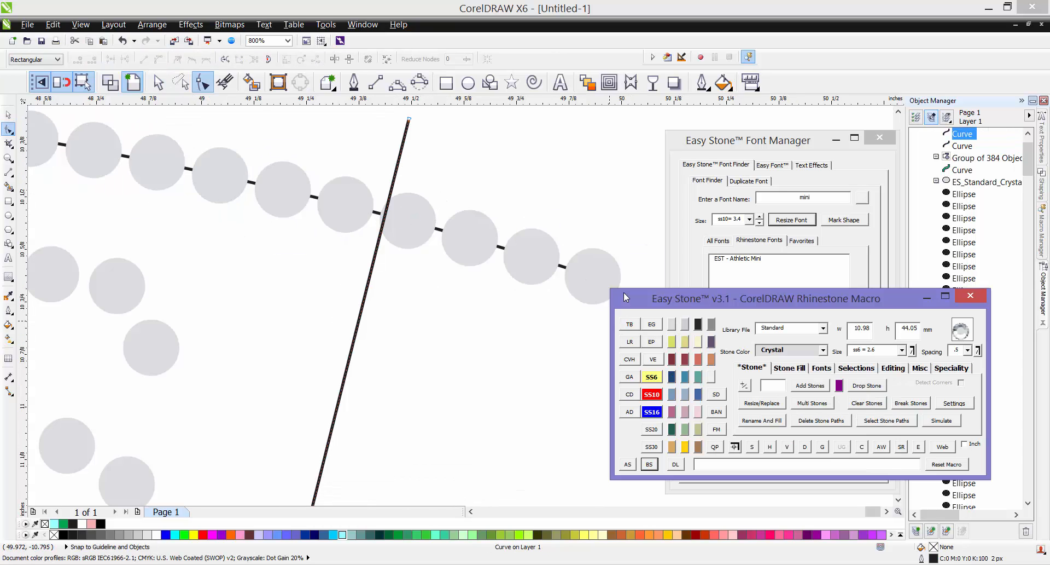
{"action": "left_click", "coordinate": [413, 136]}
{"action": "key", "text": "space"}
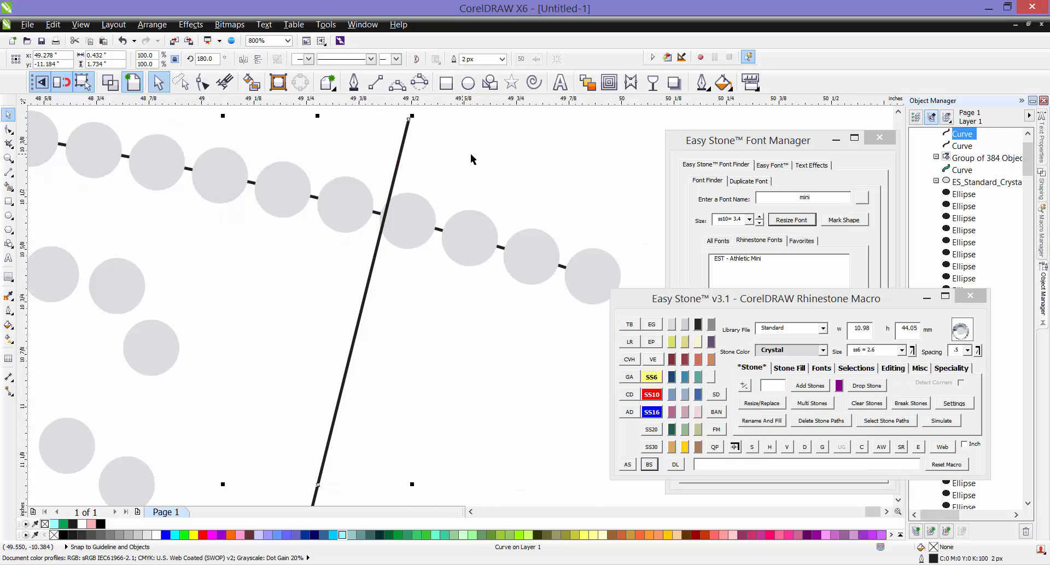
{"action": "left_click", "coordinate": [471, 156]}
{"action": "left_click", "coordinate": [403, 148]}
{"action": "left_click", "coordinate": [890, 368]}
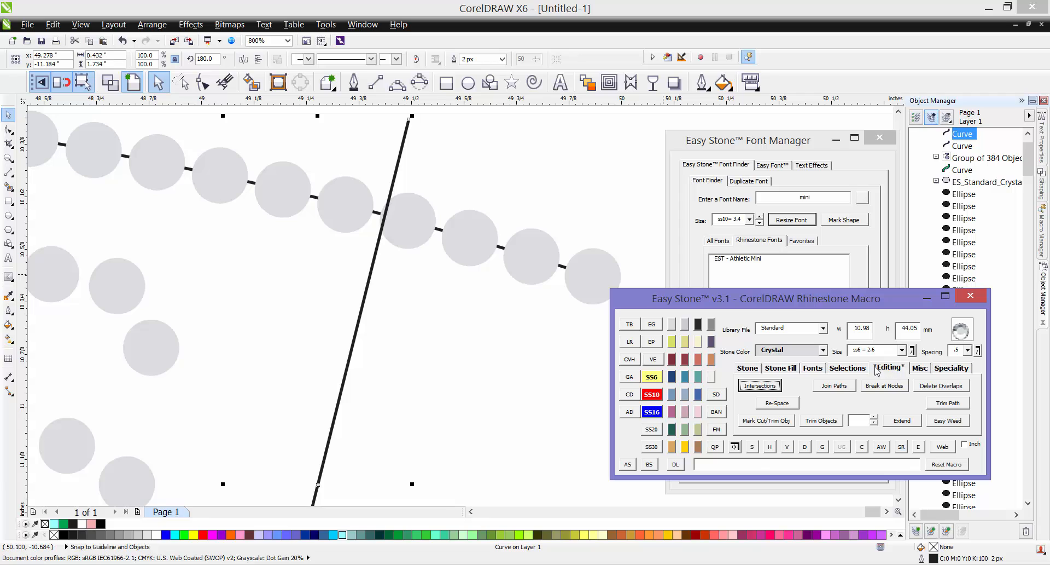
{"action": "left_click", "coordinate": [776, 424]}
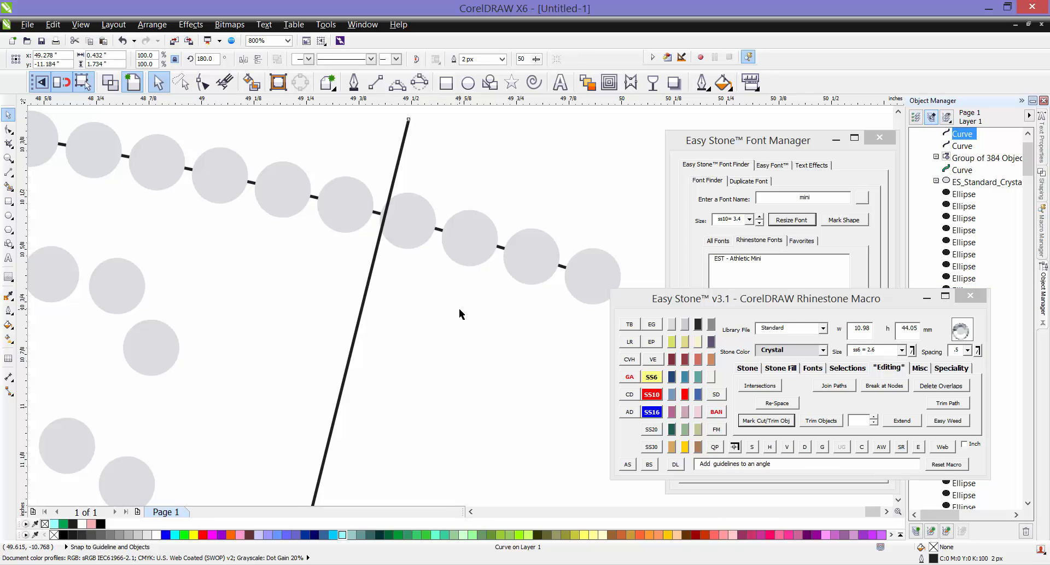
Try to trim the grouped design against the marked slanted line with Trim Objects
{"action": "left_click", "coordinate": [501, 250]}
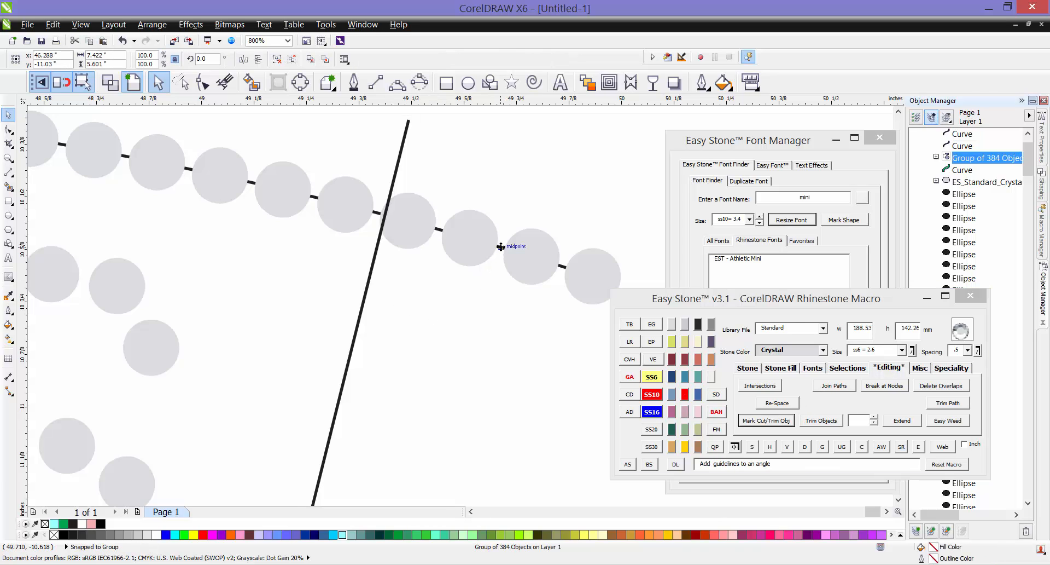
{"action": "left_click", "coordinate": [820, 421]}
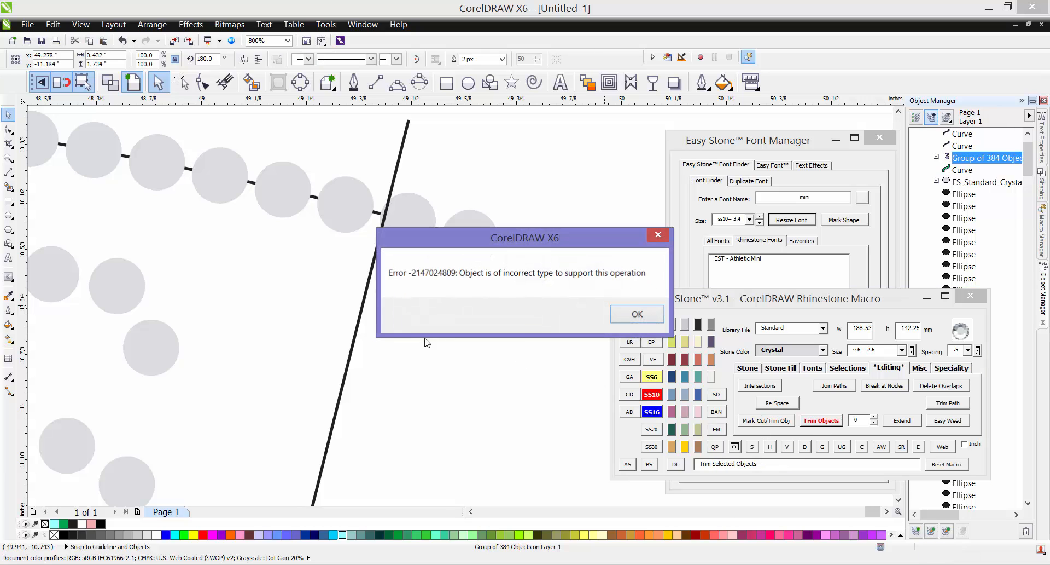
{"action": "left_click", "coordinate": [633, 313]}
{"action": "left_click", "coordinate": [447, 306]}
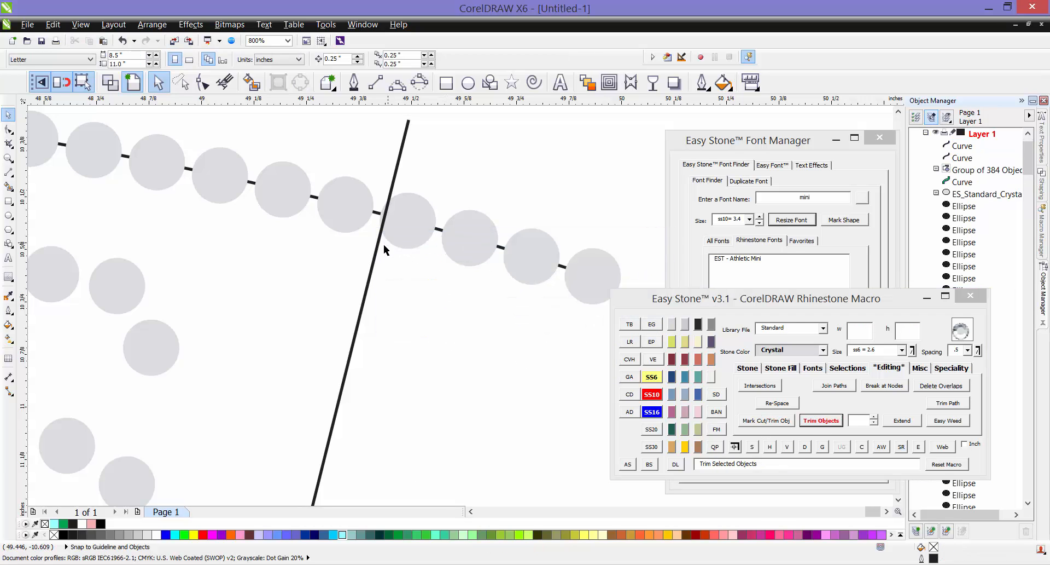
Completely ungroup the N design into its individual stones and arc paths
{"action": "left_click_drag", "start_coordinate": [440, 238], "coordinate": [435, 296]}
{"action": "key", "text": "ctrl+z"}
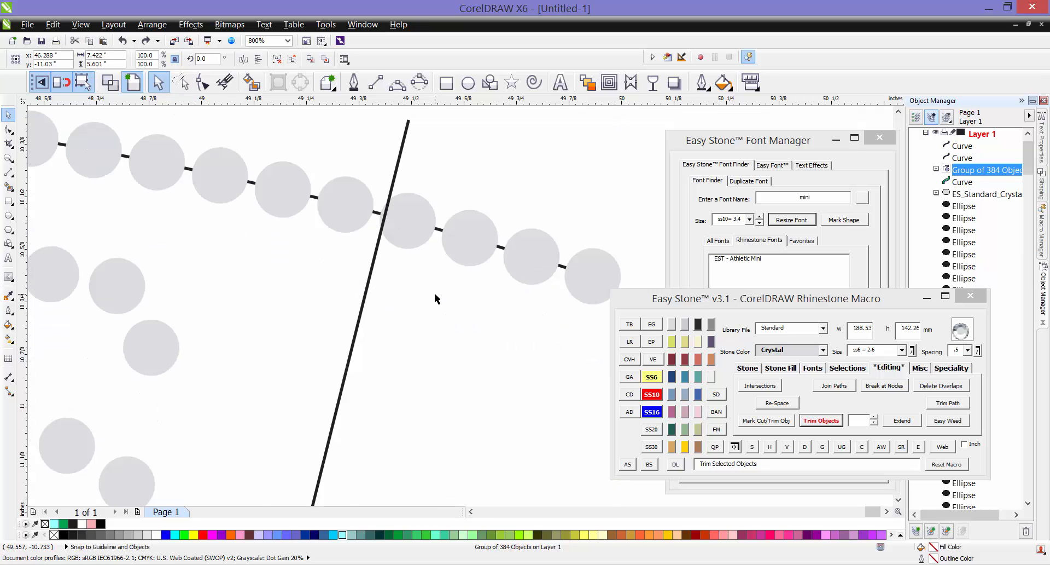
{"action": "scroll", "coordinate": [435, 293], "scroll_direction": "down", "scroll_amount": 1}
{"action": "left_click", "coordinate": [460, 215]}
{"action": "left_click", "coordinate": [428, 248]}
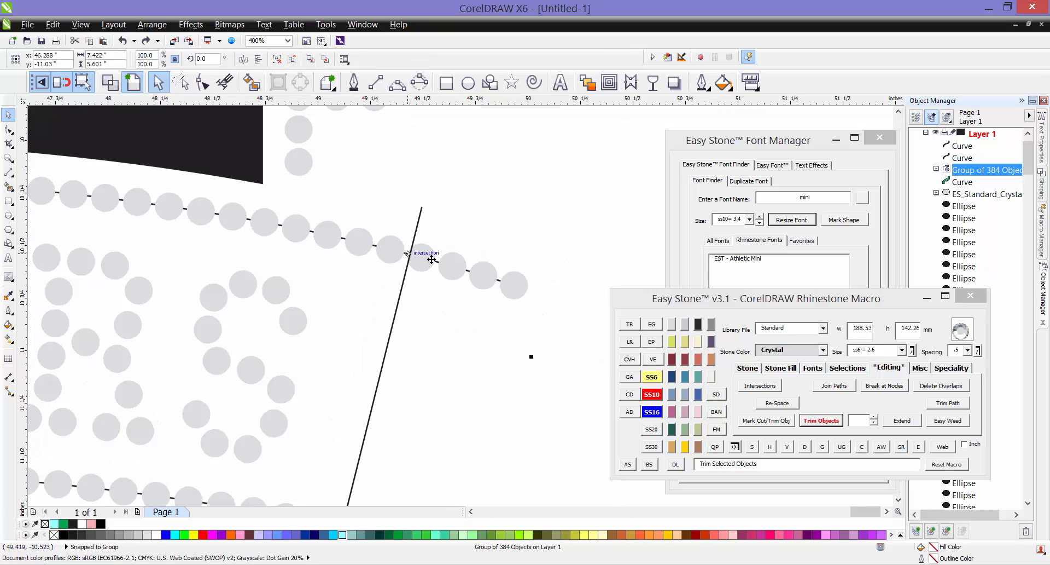
{"action": "right_click", "coordinate": [428, 250]}
{"action": "left_click", "coordinate": [461, 55]}
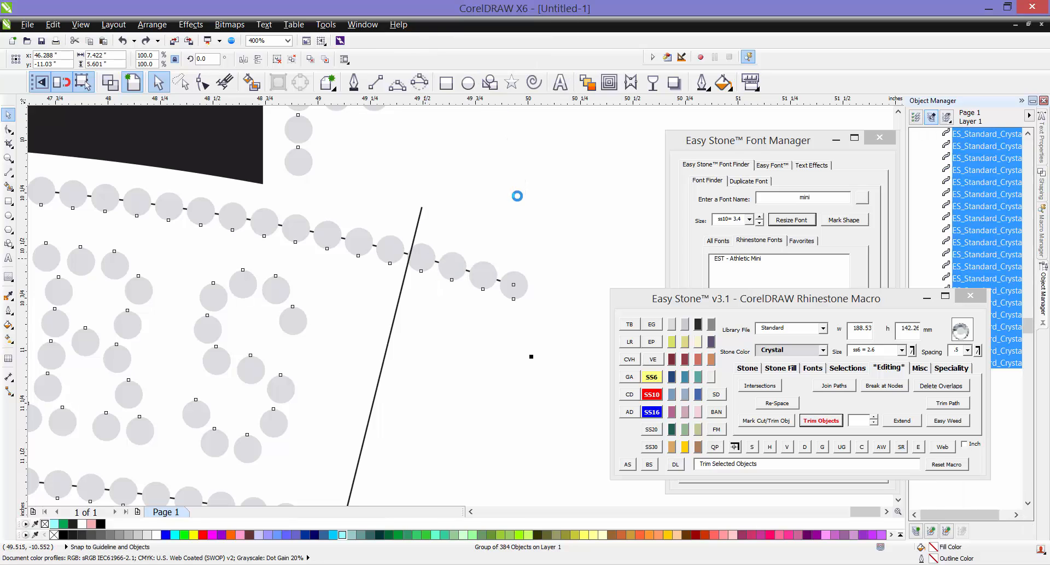
Trim the upper arc path at the slanted line beside the final S, and delete the cut-off outer segment
{"action": "left_click", "coordinate": [409, 235]}
{"action": "left_click", "coordinate": [419, 220]}
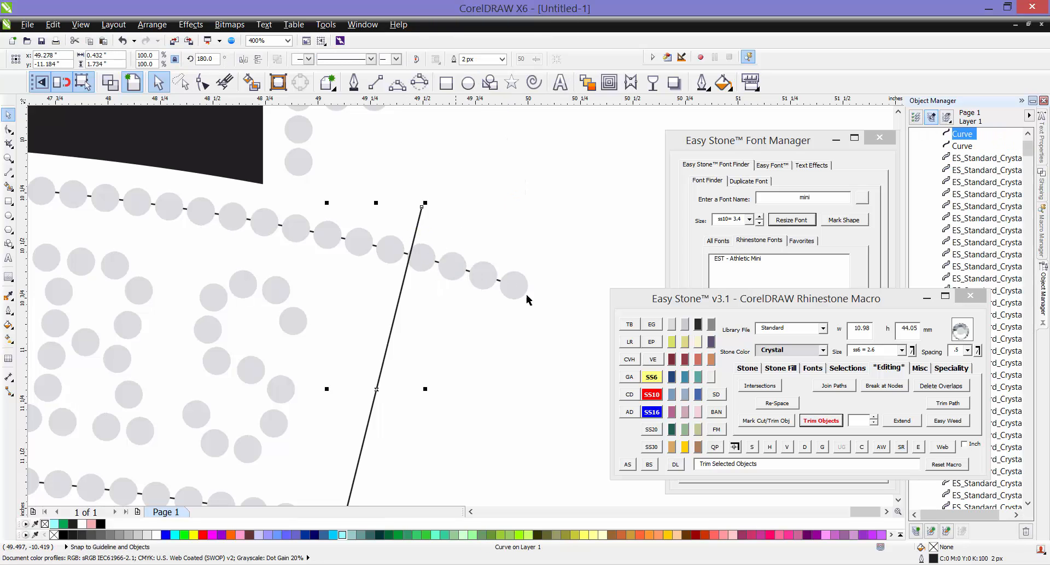
{"action": "left_click", "coordinate": [768, 424]}
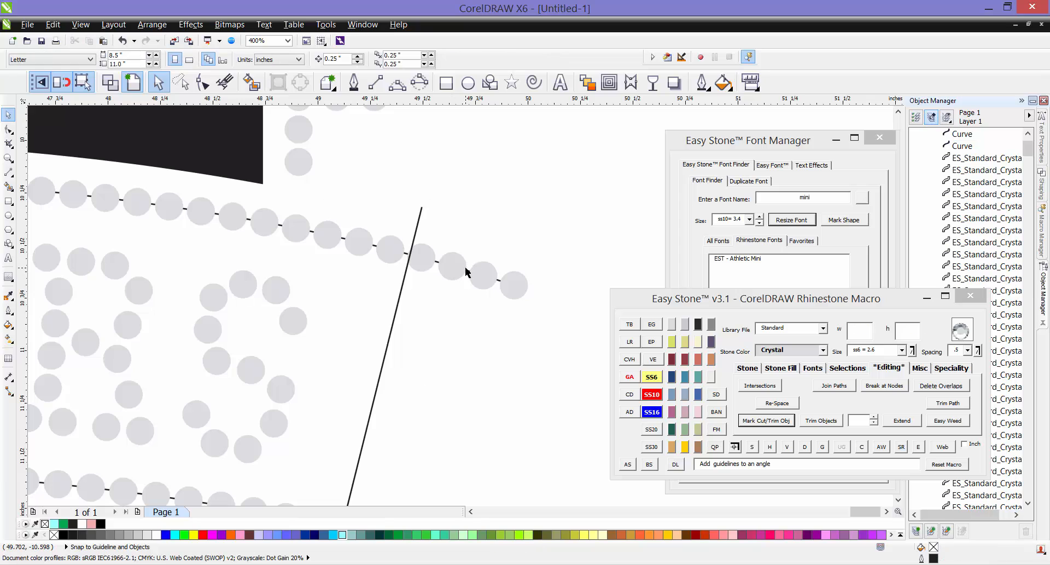
{"action": "scroll", "coordinate": [473, 276], "scroll_direction": "up", "scroll_amount": 2}
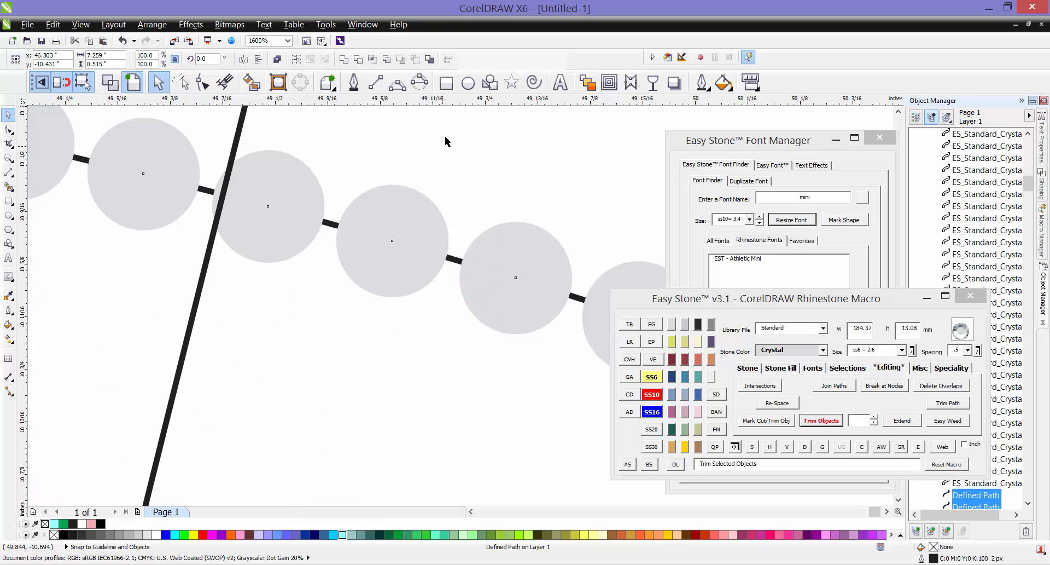
{"action": "left_click", "coordinate": [462, 136]}
{"action": "left_click", "coordinate": [454, 259]}
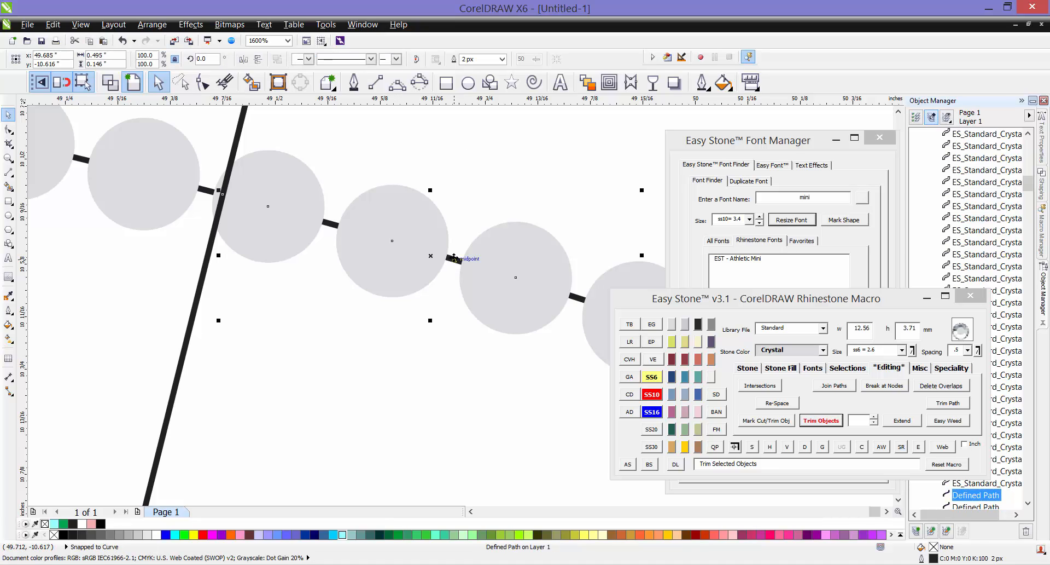
{"action": "key", "text": "Delete"}
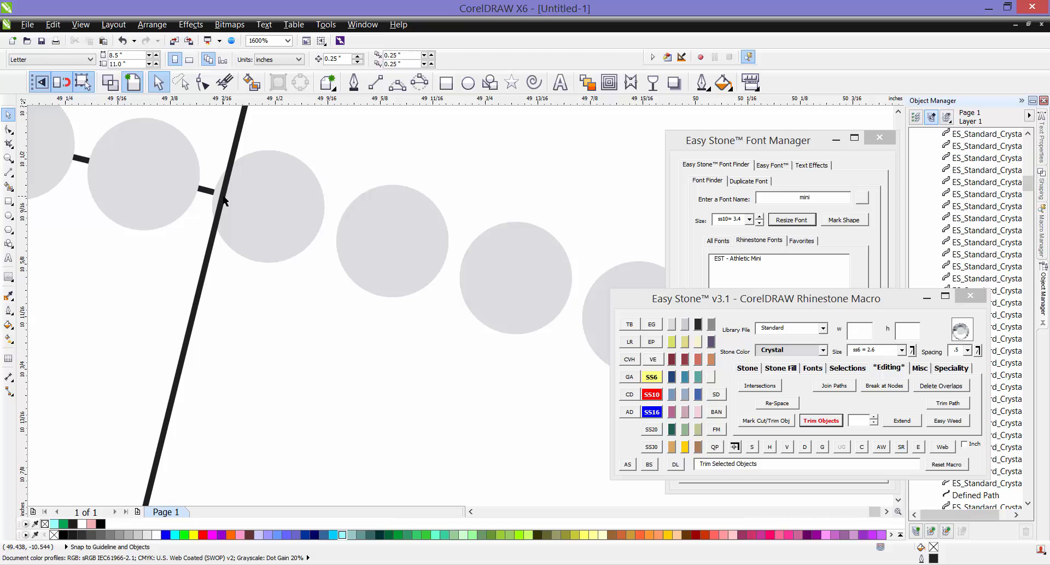
Delete the four upper-arc stones on and beyond the slanted line beside the final S
{"action": "scroll", "coordinate": [310, 221], "scroll_direction": "down", "scroll_amount": 2}
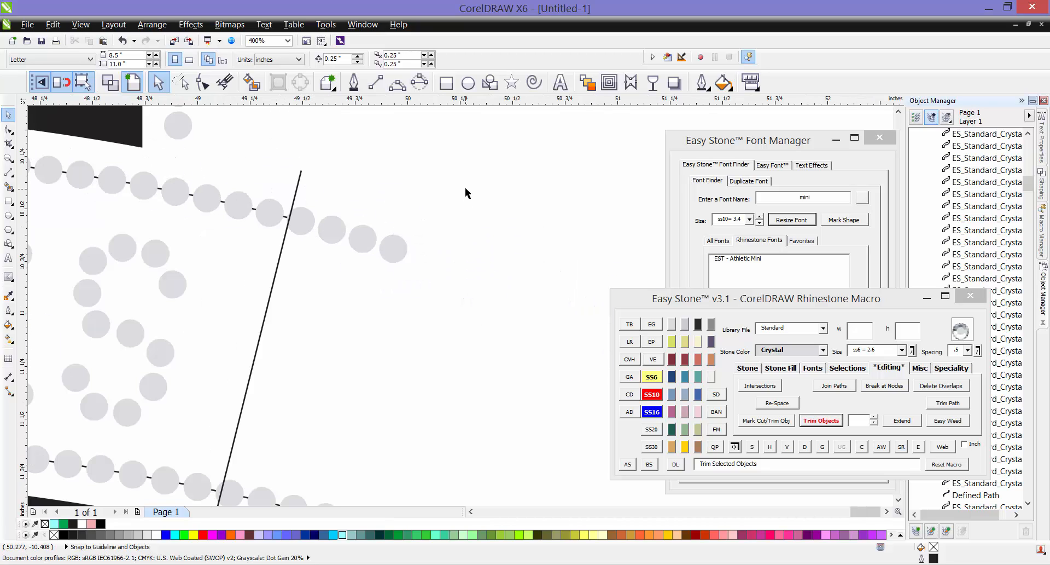
{"action": "left_click_drag", "start_coordinate": [476, 187], "coordinate": [284, 274]}
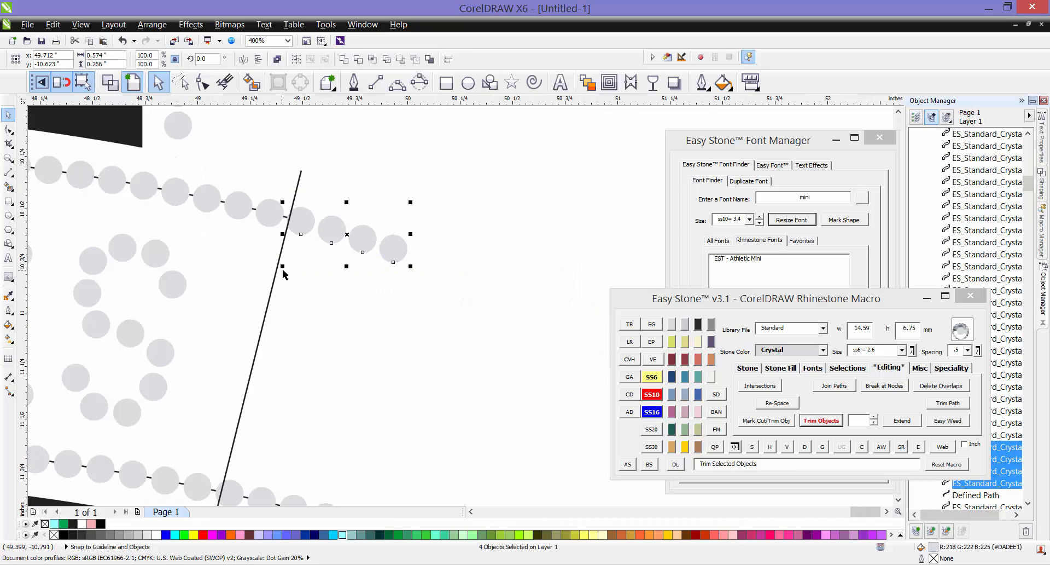
{"action": "key", "text": "Delete"}
Trim the lower arc path at the slanted line beside the final S, and delete the cut-off outer segment
{"action": "scroll", "coordinate": [399, 190], "scroll_direction": "down", "scroll_amount": 1}
{"action": "scroll", "coordinate": [307, 349], "scroll_direction": "up", "scroll_amount": 1}
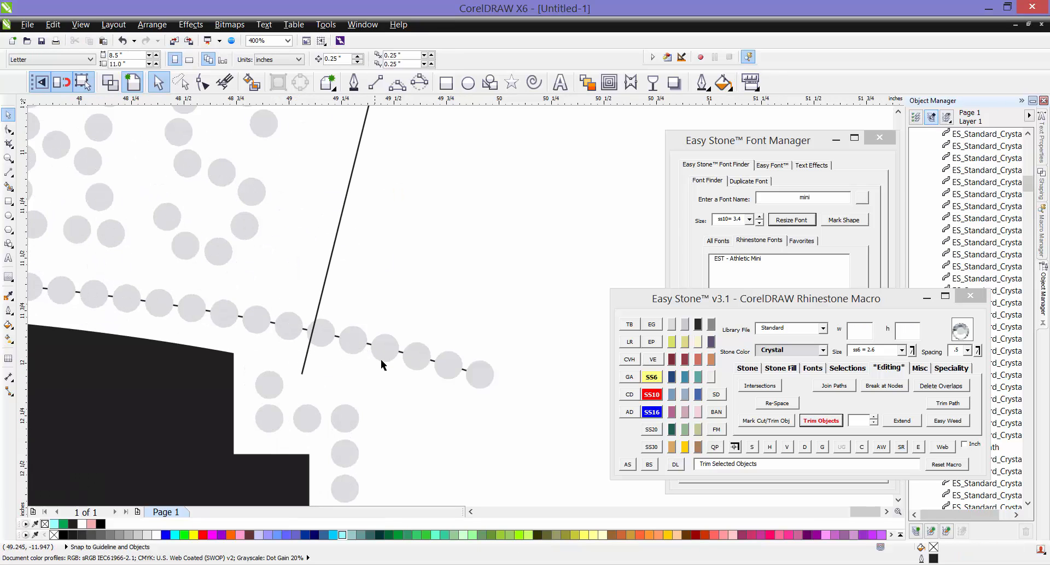
{"action": "scroll", "coordinate": [331, 359], "scroll_direction": "up", "scroll_amount": 1}
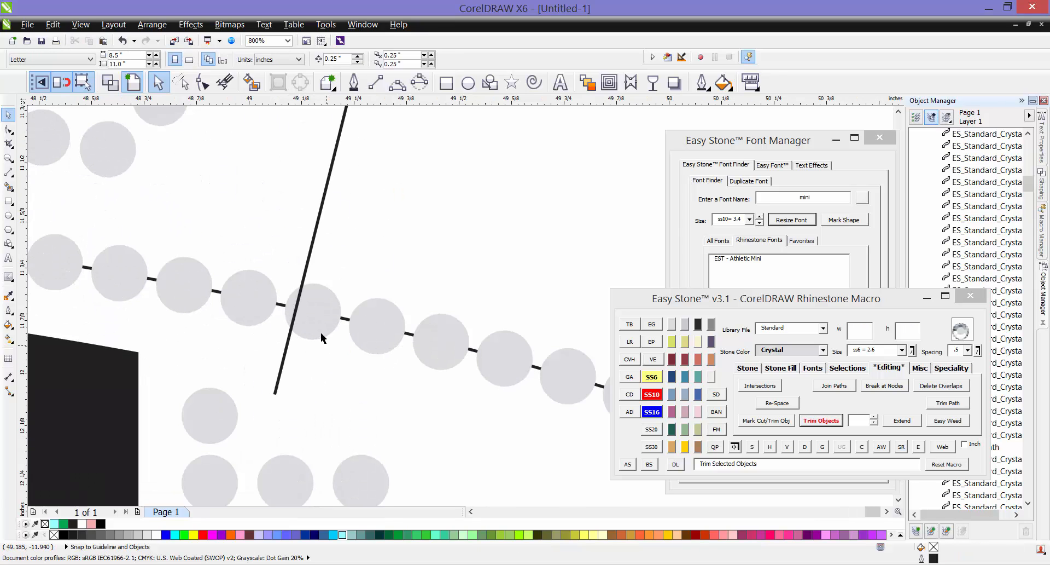
{"action": "left_click", "coordinate": [307, 264]}
{"action": "left_click", "coordinate": [775, 423]}
{"action": "left_click", "coordinate": [353, 263]}
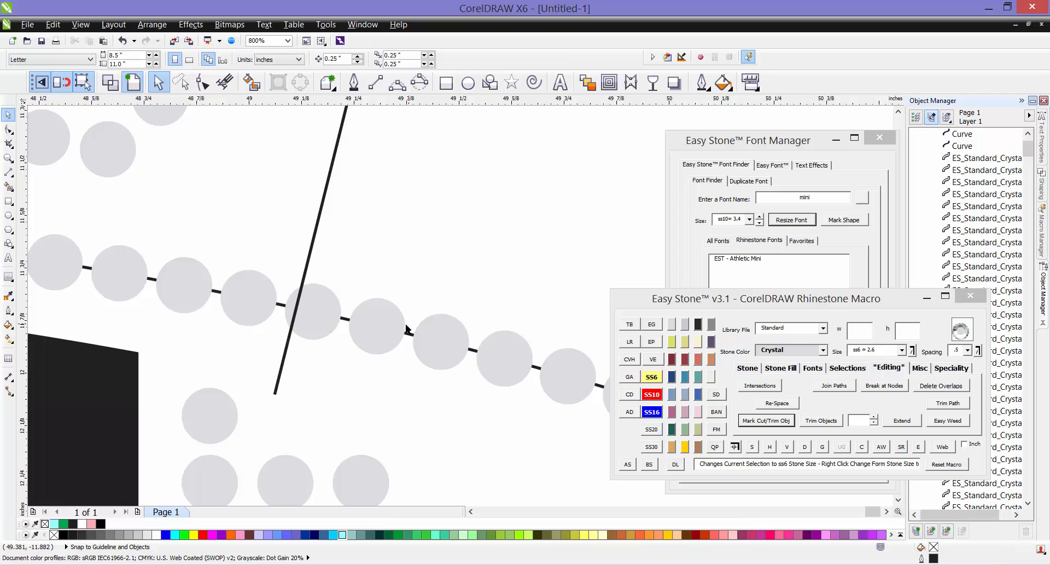
{"action": "left_click", "coordinate": [408, 335]}
{"action": "left_click", "coordinate": [821, 420]}
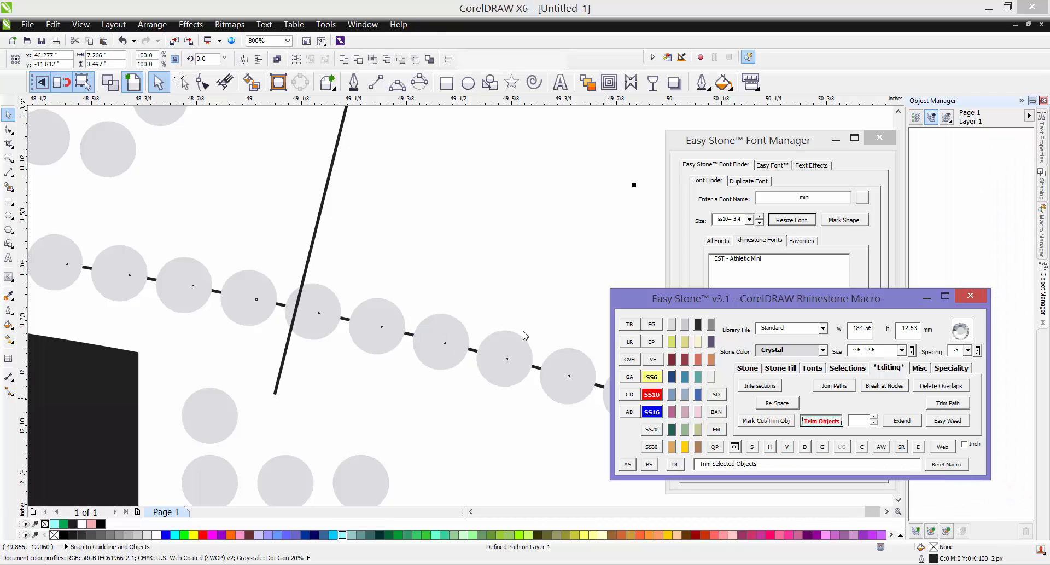
{"action": "left_click", "coordinate": [408, 334]}
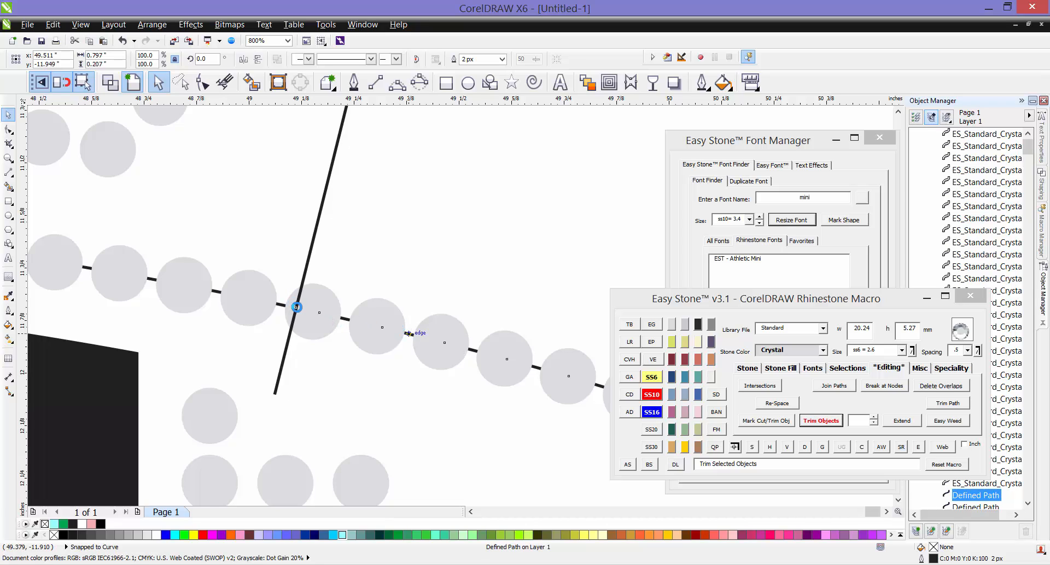
{"action": "key", "text": "Delete"}
Delete the six lower-arc stones on and beyond the slanted line beside the final S
{"action": "scroll", "coordinate": [378, 235], "scroll_direction": "down", "scroll_amount": 1}
{"action": "left_click_drag", "start_coordinate": [581, 240], "coordinate": [329, 331]}
{"action": "left_click_drag", "start_coordinate": [328, 327], "coordinate": [328, 334]}
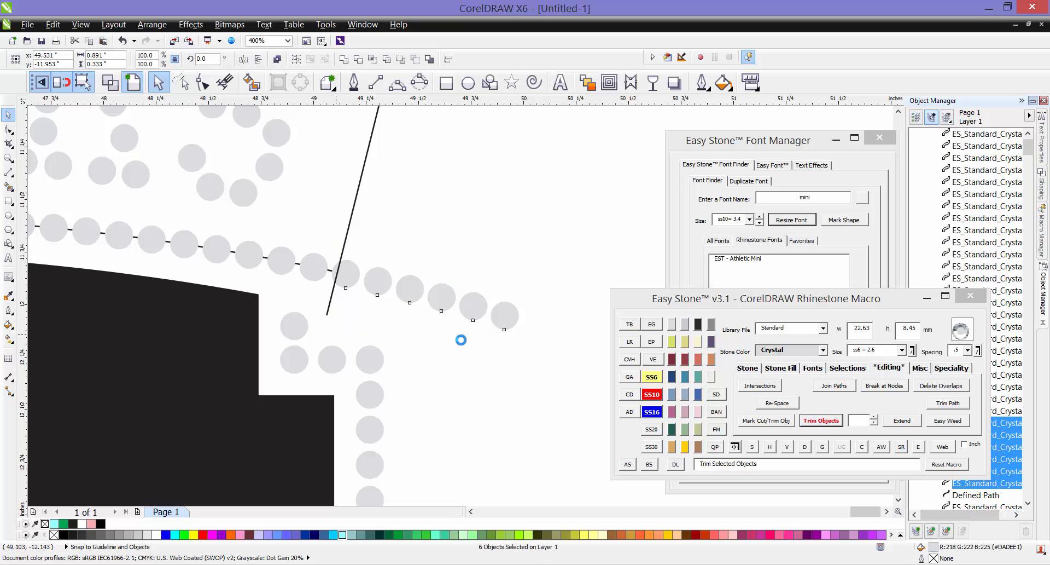
{"action": "scroll", "coordinate": [461, 339], "scroll_direction": "down", "scroll_amount": 1}
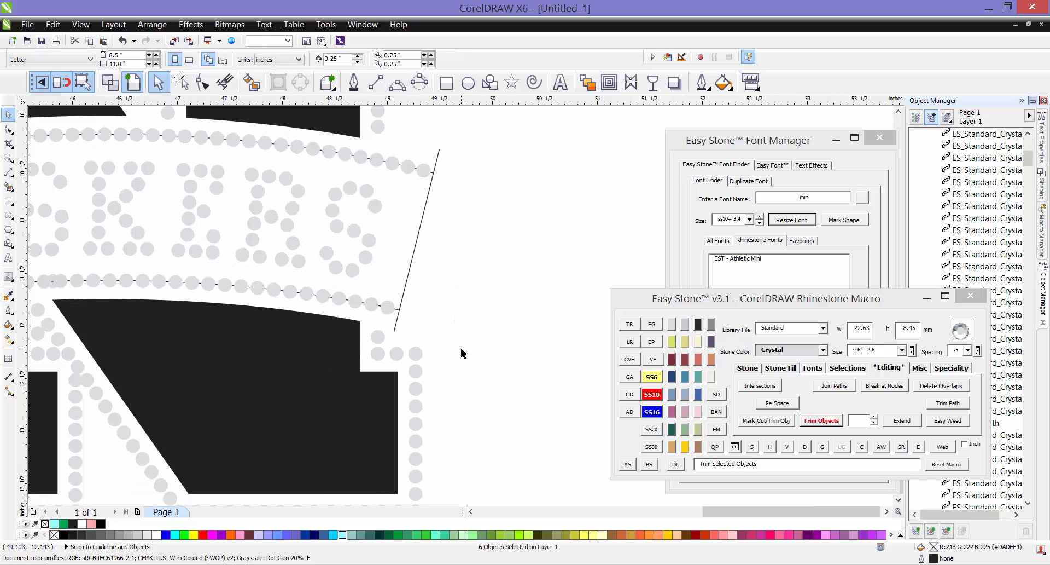
Delete the slanted trim line beside the final S of HUSKERS
{"action": "left_click", "coordinate": [413, 261]}
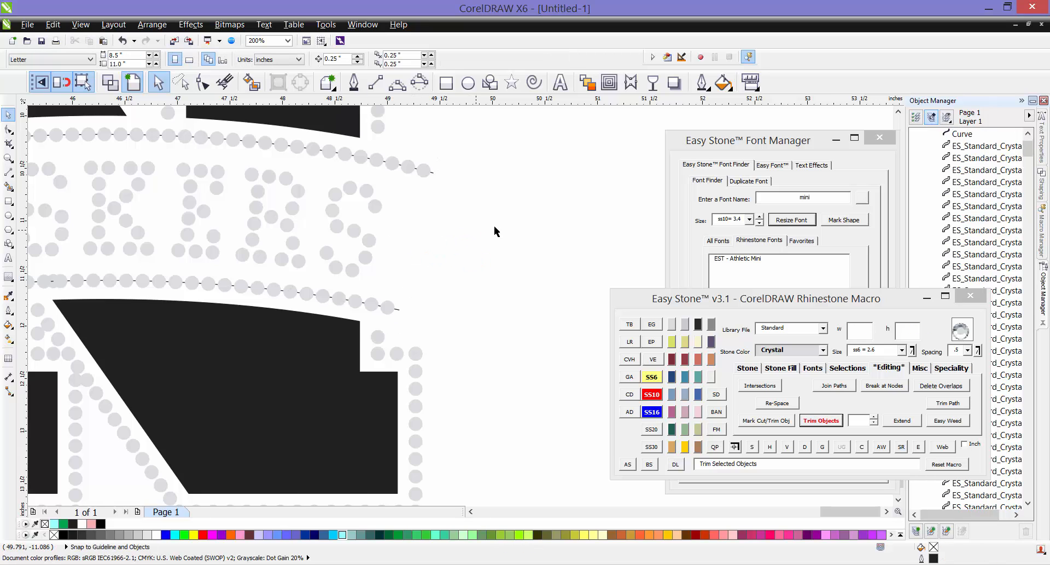
{"action": "scroll", "coordinate": [494, 225], "scroll_direction": "down", "scroll_amount": 1}
{"action": "scroll", "coordinate": [99, 192], "scroll_direction": "up", "scroll_amount": 2}
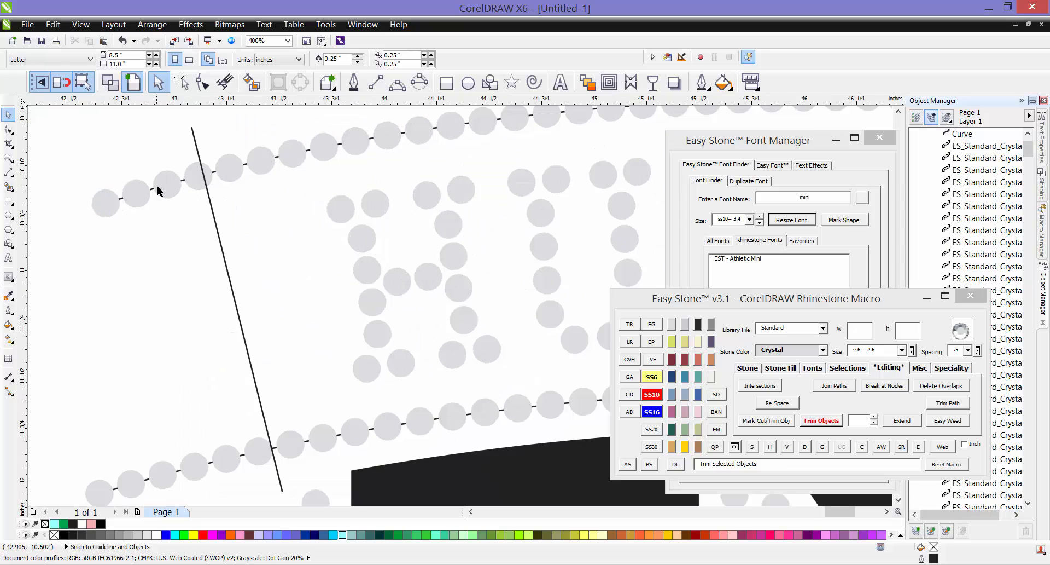
Trim the upper arc path at the slanted line beside the H, and delete the cut-off outer segment
{"action": "scroll", "coordinate": [178, 154], "scroll_direction": "up", "scroll_amount": 1}
{"action": "left_click", "coordinate": [219, 141]}
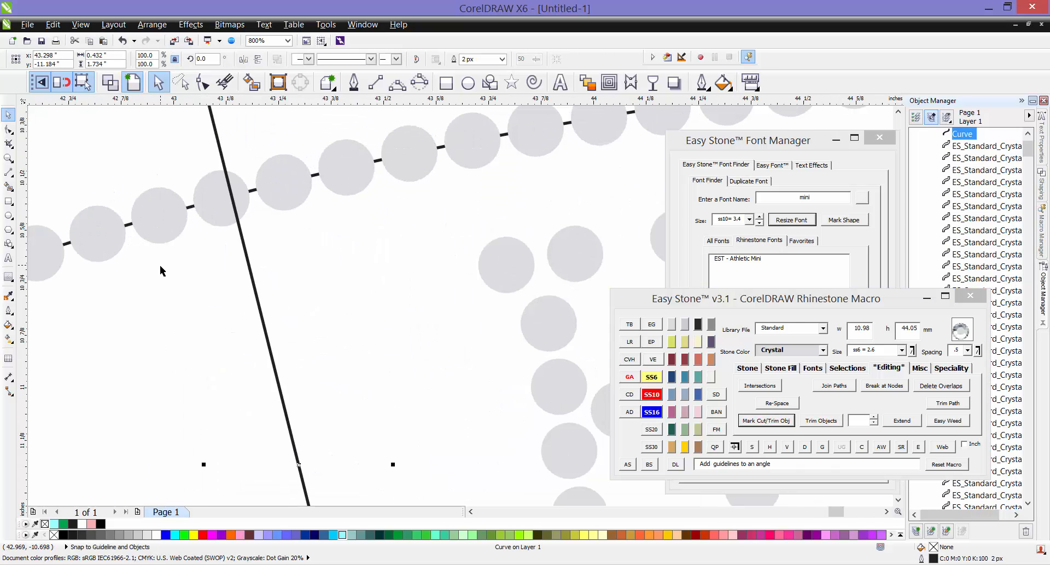
{"action": "left_click", "coordinate": [128, 225]}
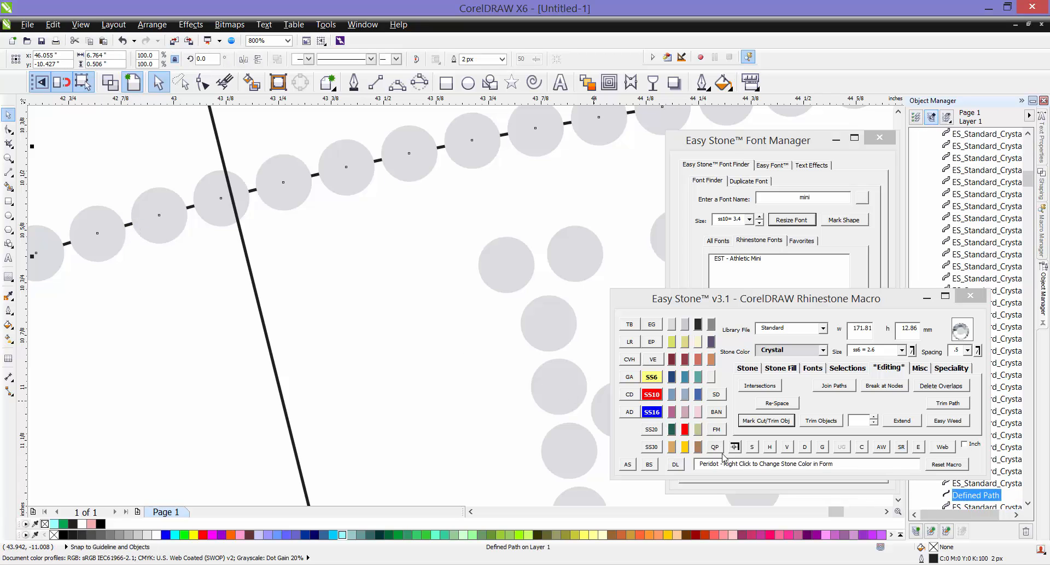
{"action": "left_click", "coordinate": [820, 421]}
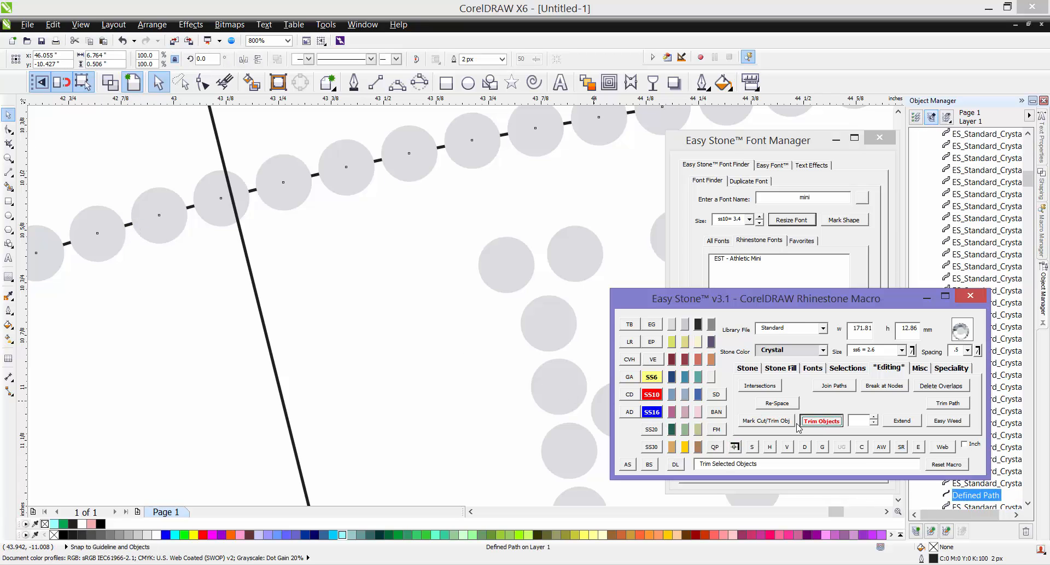
{"action": "left_click", "coordinate": [128, 224]}
{"action": "key", "text": "Delete"}
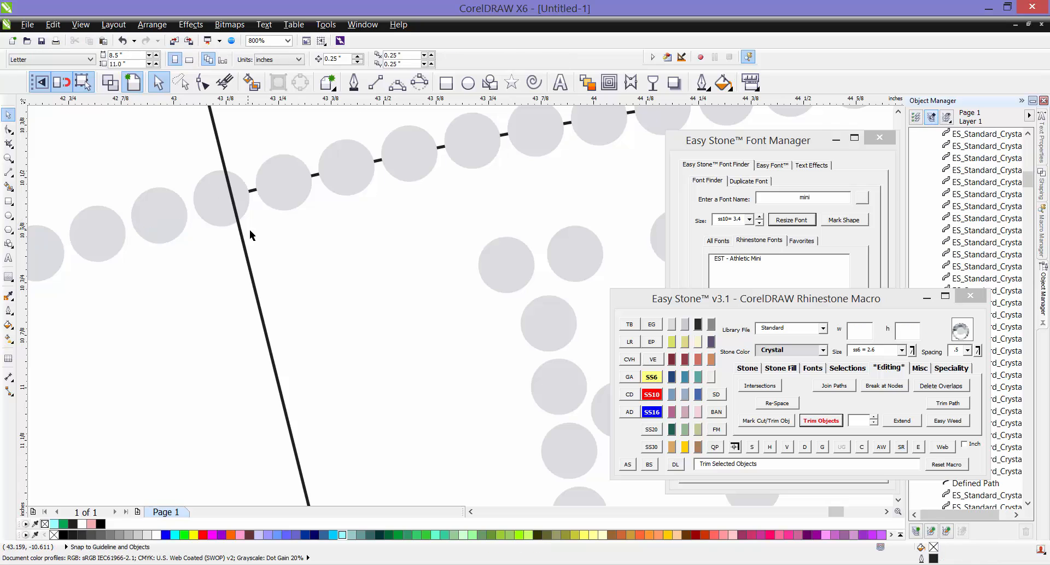
Trim the lower arc path at the slanted line beside the H, and delete the cut-off outer segment
{"action": "scroll", "coordinate": [254, 228], "scroll_direction": "down", "scroll_amount": 4}
{"action": "scroll", "coordinate": [277, 352], "scroll_direction": "up", "scroll_amount": 2}
{"action": "left_click", "coordinate": [281, 331]}
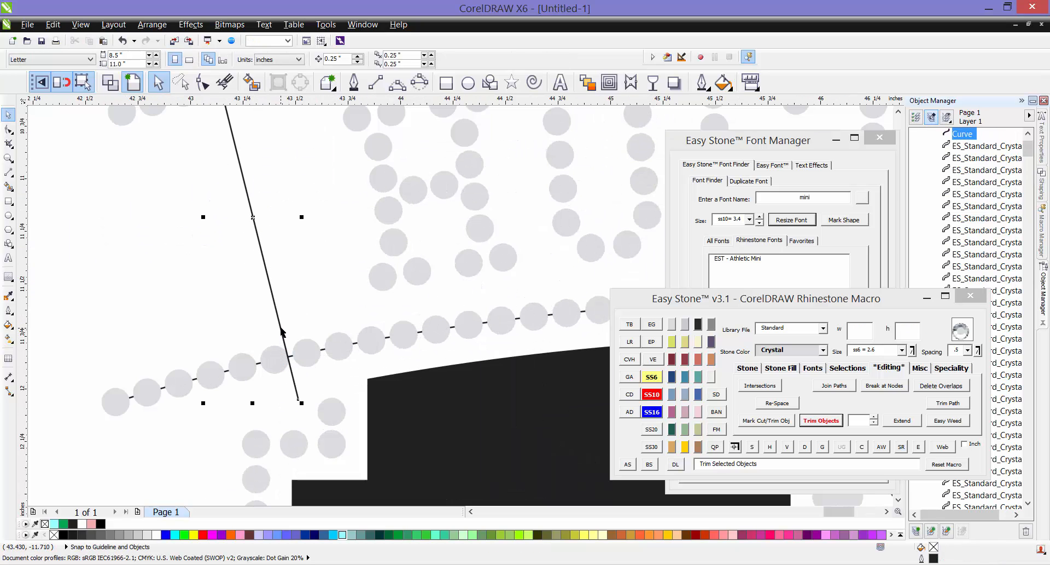
{"action": "left_click", "coordinate": [754, 421]}
{"action": "left_click", "coordinate": [278, 397]}
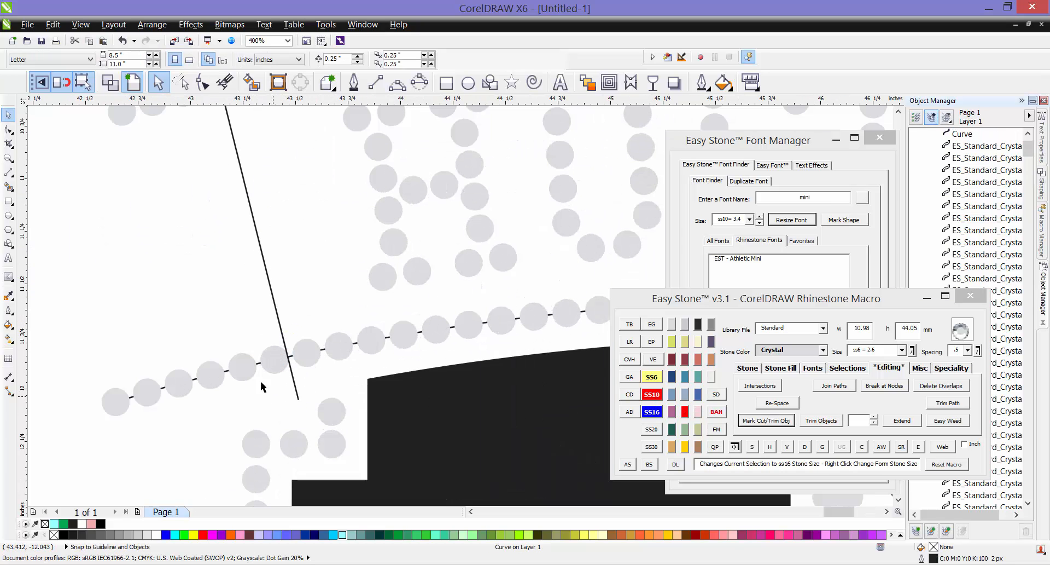
{"action": "scroll", "coordinate": [261, 383], "scroll_direction": "up", "scroll_amount": 2}
{"action": "left_click", "coordinate": [258, 365]}
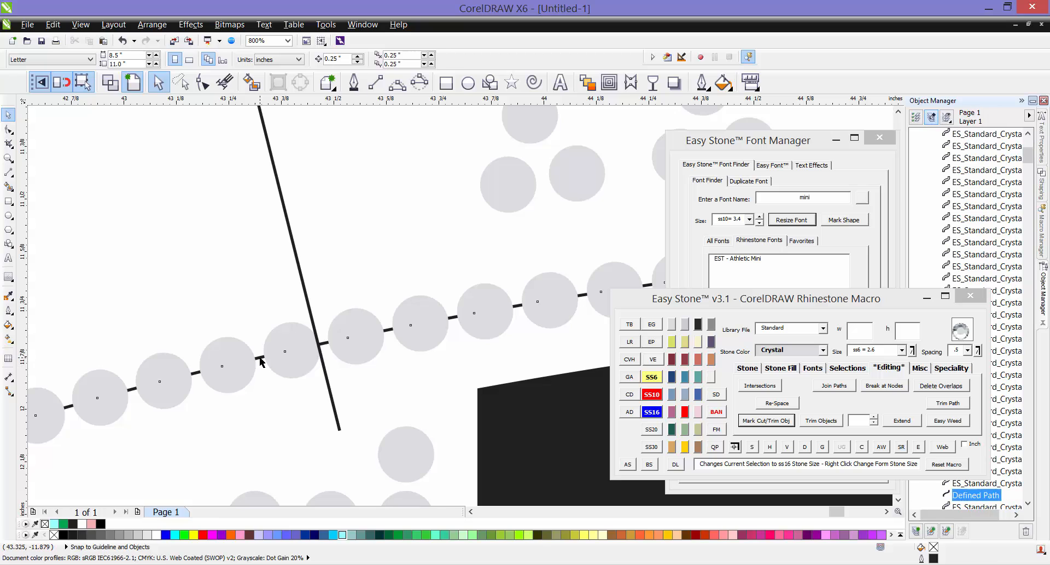
{"action": "left_click", "coordinate": [833, 421]}
{"action": "left_click", "coordinate": [259, 356]}
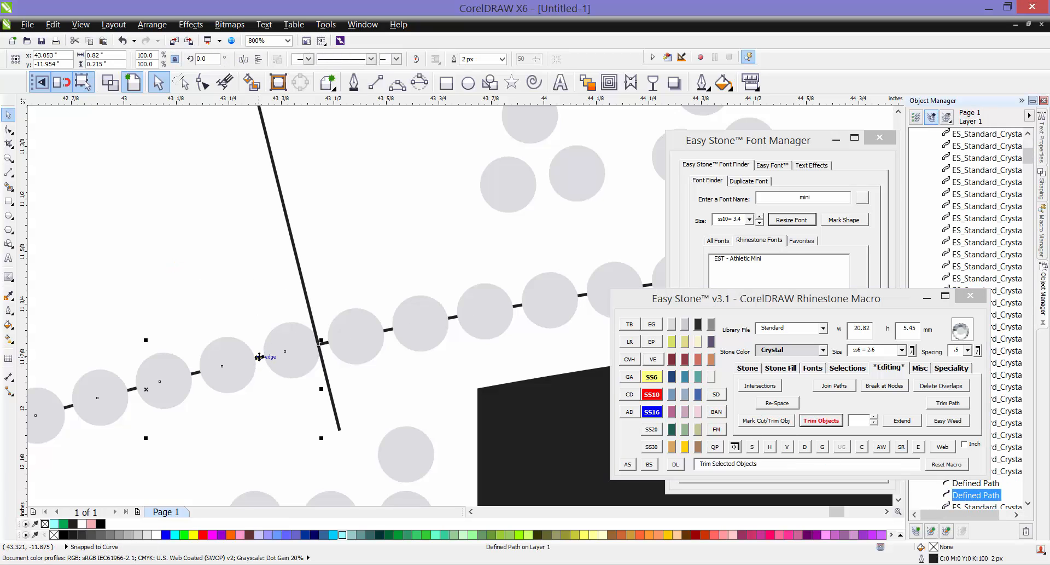
{"action": "key", "text": "Delete"}
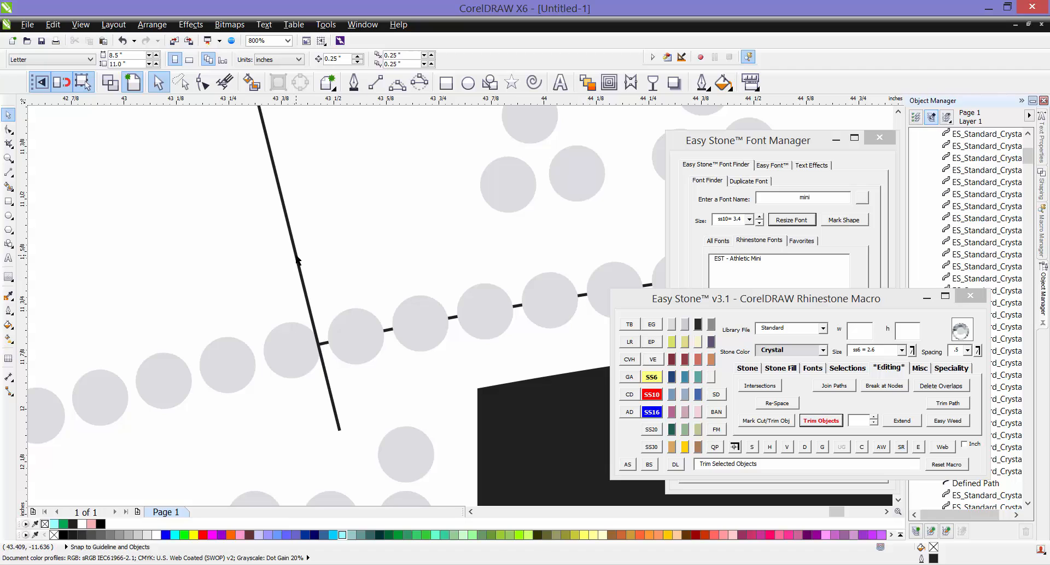
Delete the slanted line beside the H and the six lower-arc stones lying on and beyond it
{"action": "left_click", "coordinate": [296, 255]}
{"action": "key", "text": "Delete"}
{"action": "scroll", "coordinate": [340, 295], "scroll_direction": "down", "scroll_amount": 1}
{"action": "left_click_drag", "start_coordinate": [110, 275], "coordinate": [363, 395]}
{"action": "key", "text": "Delete"}
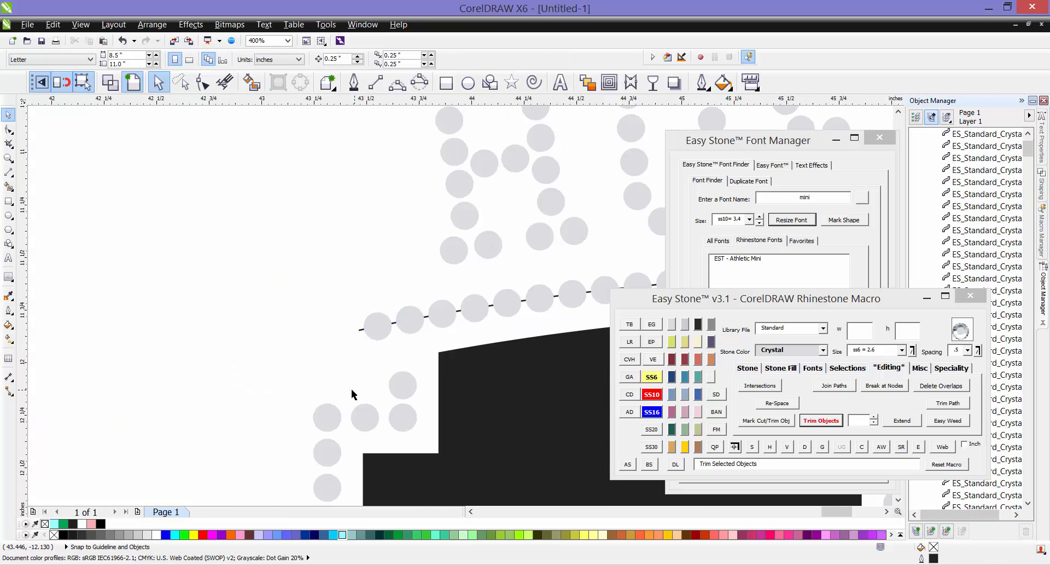
Delete the four outermost upper-arc stones beyond the trimmed path end beside the H
{"action": "scroll", "coordinate": [351, 388], "scroll_direction": "down", "scroll_amount": 1}
{"action": "scroll", "coordinate": [272, 223], "scroll_direction": "up", "scroll_amount": 1}
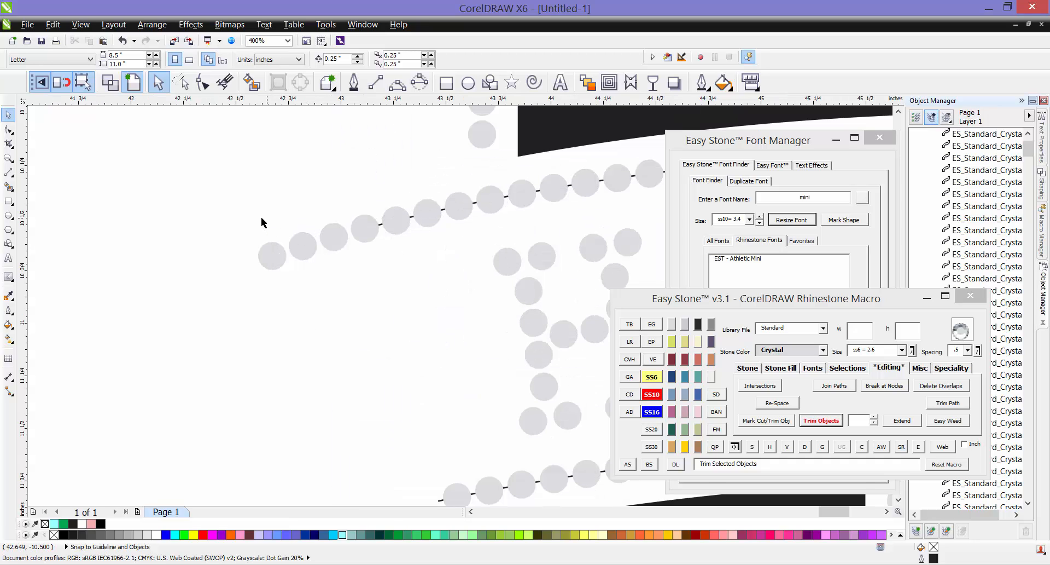
{"action": "left_click_drag", "start_coordinate": [179, 179], "coordinate": [381, 303]}
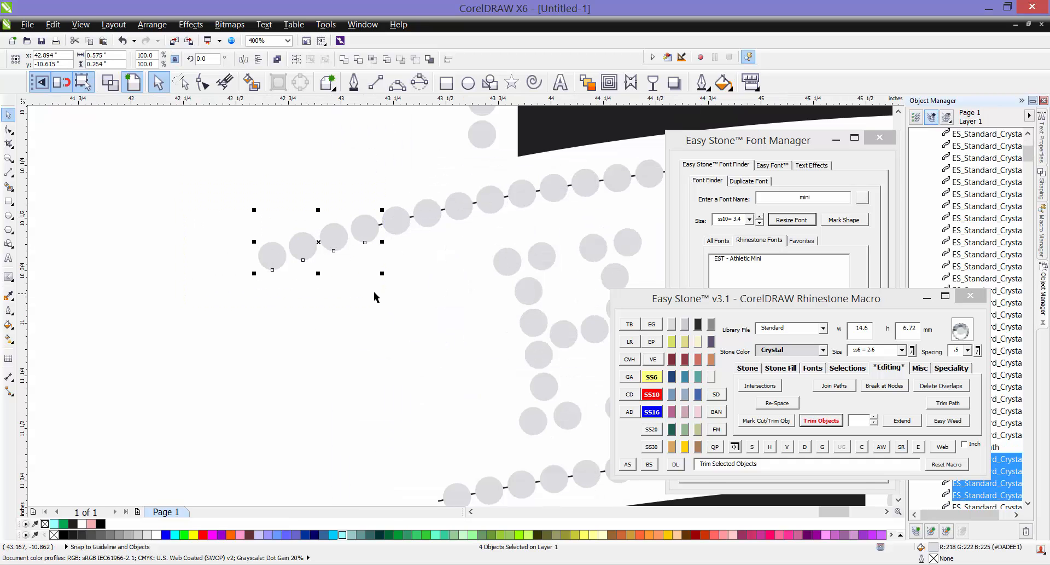
{"action": "key", "text": "Delete"}
{"action": "scroll", "coordinate": [226, 250], "scroll_direction": "down", "scroll_amount": 2}
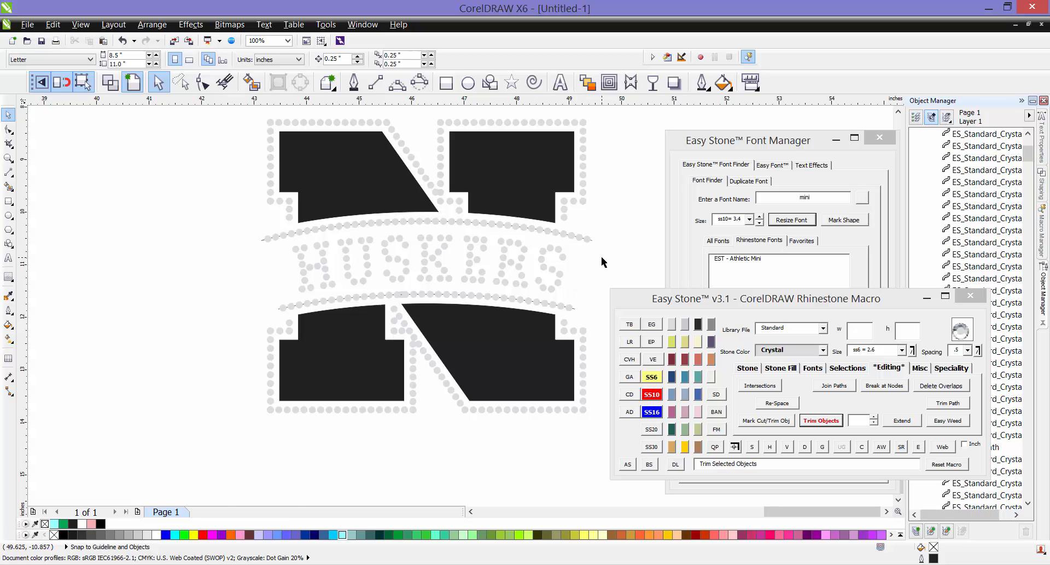
Re-space the stones along the trimmed upper arc path, agreeing to separate the blend group
{"action": "scroll", "coordinate": [602, 256], "scroll_direction": "up", "scroll_amount": 1}
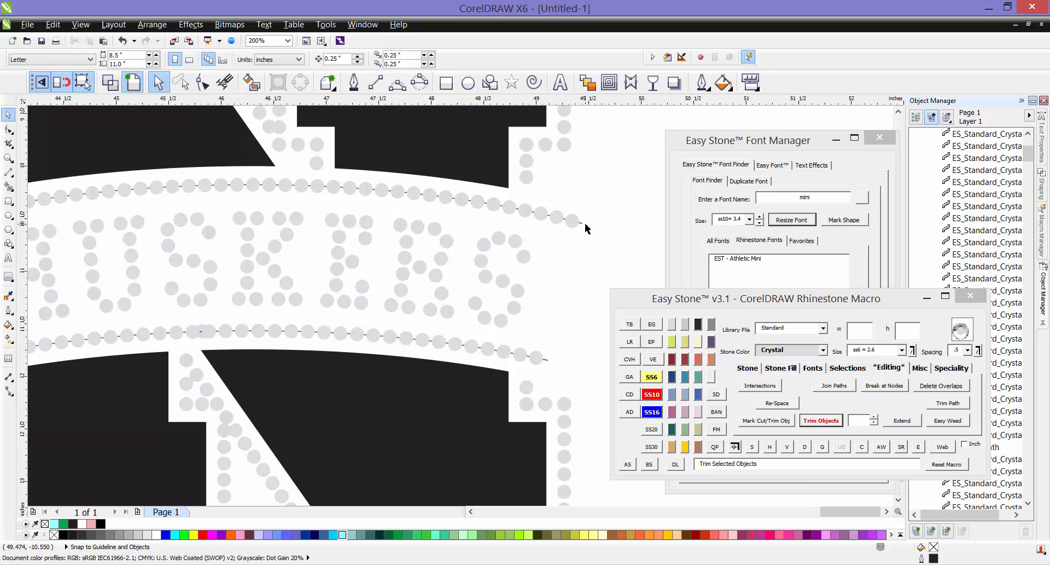
{"action": "scroll", "coordinate": [586, 228], "scroll_direction": "up", "scroll_amount": 1}
{"action": "left_click", "coordinate": [579, 224]}
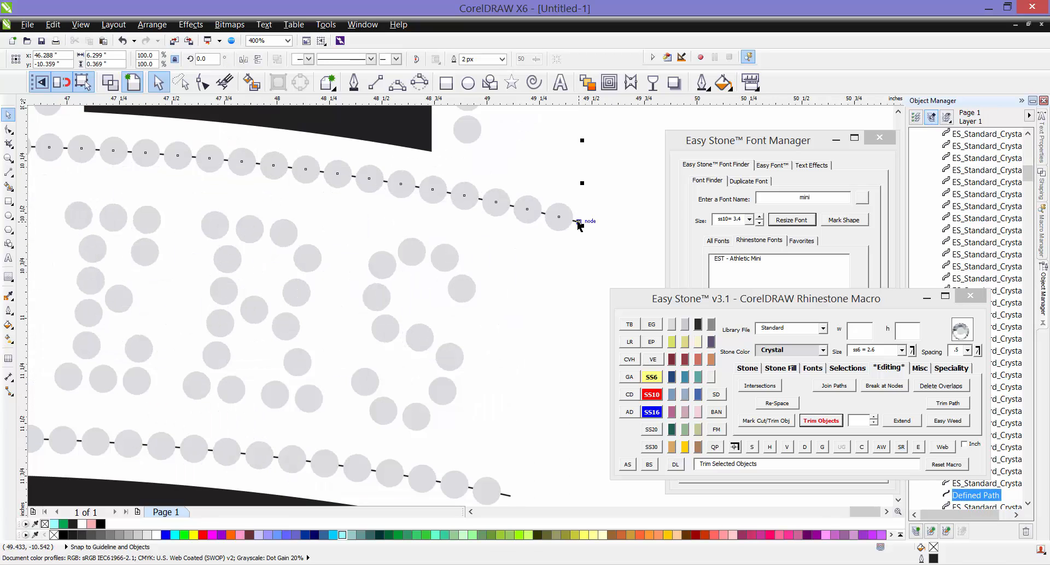
{"action": "left_click", "coordinate": [805, 446]}
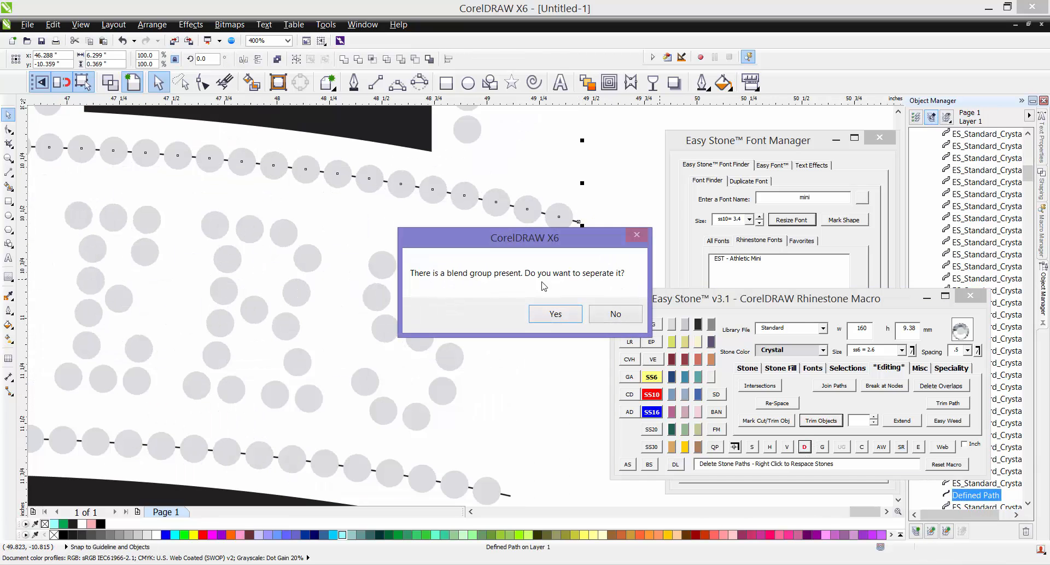
{"action": "left_click", "coordinate": [556, 314]}
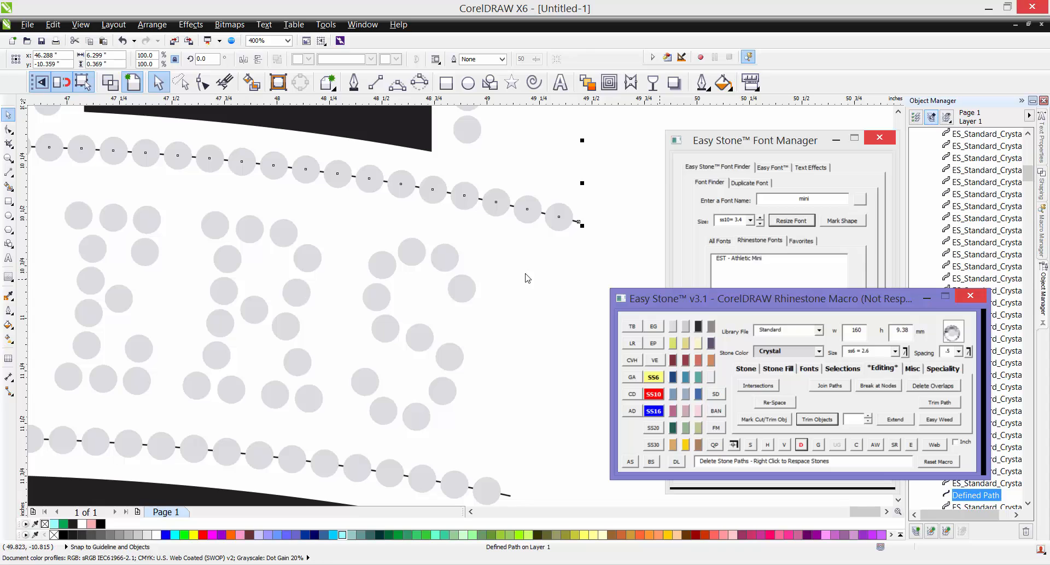
Examine the stone placement at both ends of the upper arc
{"action": "scroll", "coordinate": [525, 271], "scroll_direction": "down", "scroll_amount": 1}
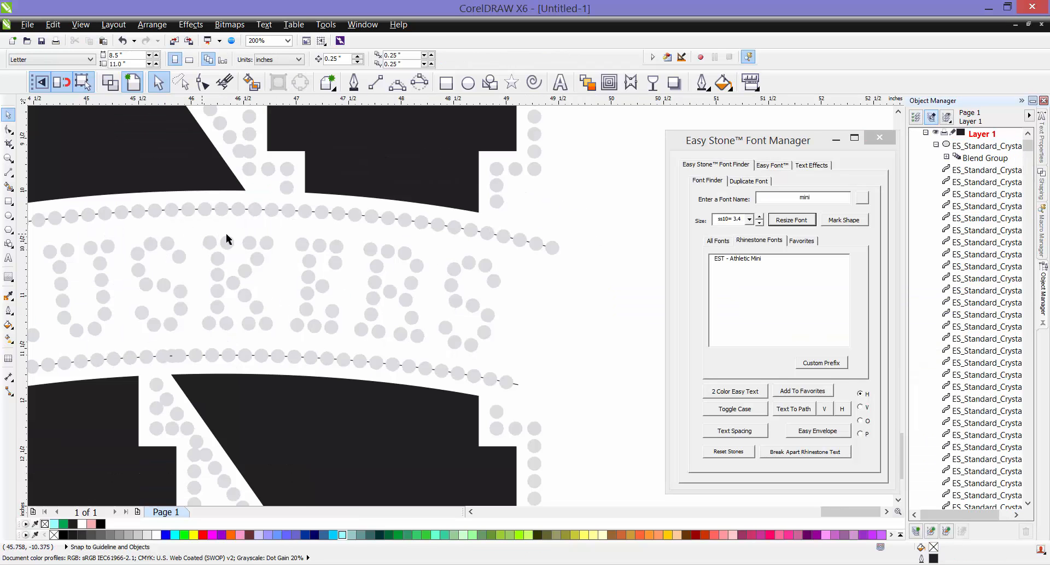
{"action": "scroll", "coordinate": [459, 238], "scroll_direction": "down", "scroll_amount": 1}
{"action": "scroll", "coordinate": [507, 240], "scroll_direction": "up", "scroll_amount": 2}
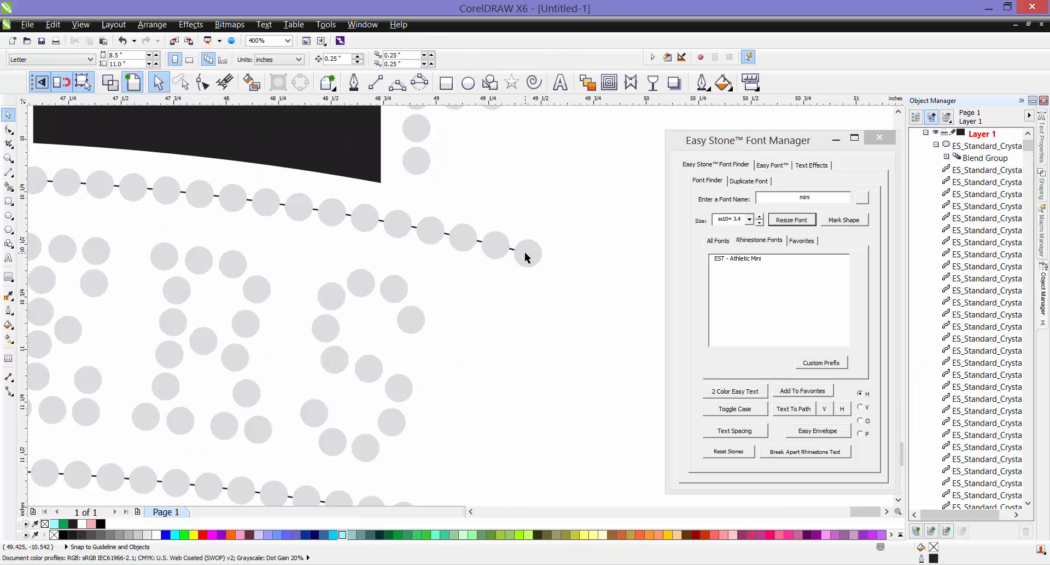
{"action": "scroll", "coordinate": [527, 258], "scroll_direction": "down", "scroll_amount": 2}
{"action": "scroll", "coordinate": [206, 256], "scroll_direction": "up", "scroll_amount": 1}
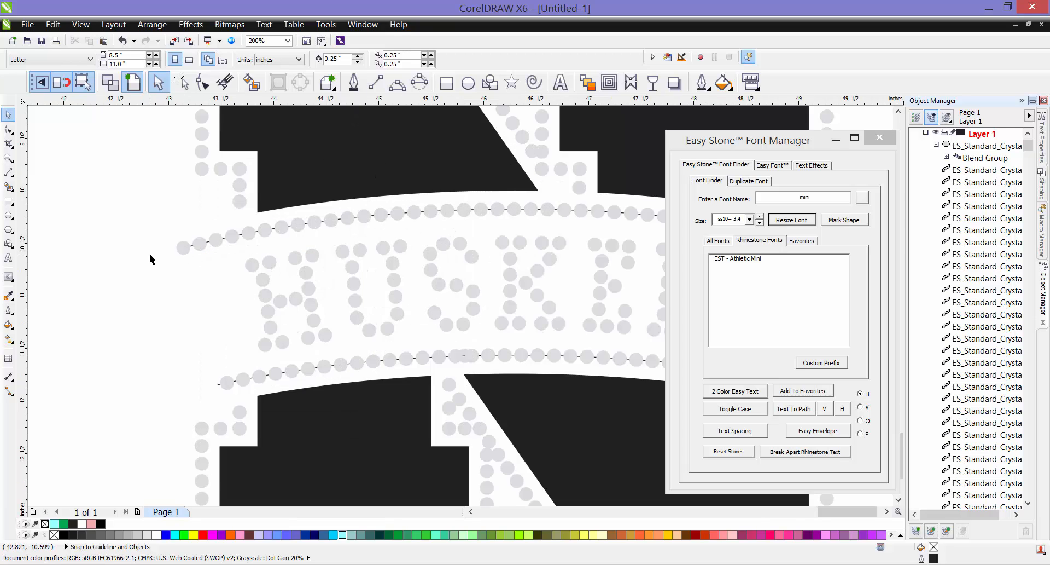
{"action": "scroll", "coordinate": [149, 253], "scroll_direction": "down", "scroll_amount": 1}
{"action": "scroll", "coordinate": [200, 310], "scroll_direction": "up", "scroll_amount": 1}
Relaunch the expanded Easy Stone macro and re-space the stones along the trimmed lower arc path, separating the blend group
{"action": "left_click", "coordinate": [225, 318]}
{"action": "left_click", "coordinate": [78, 334]}
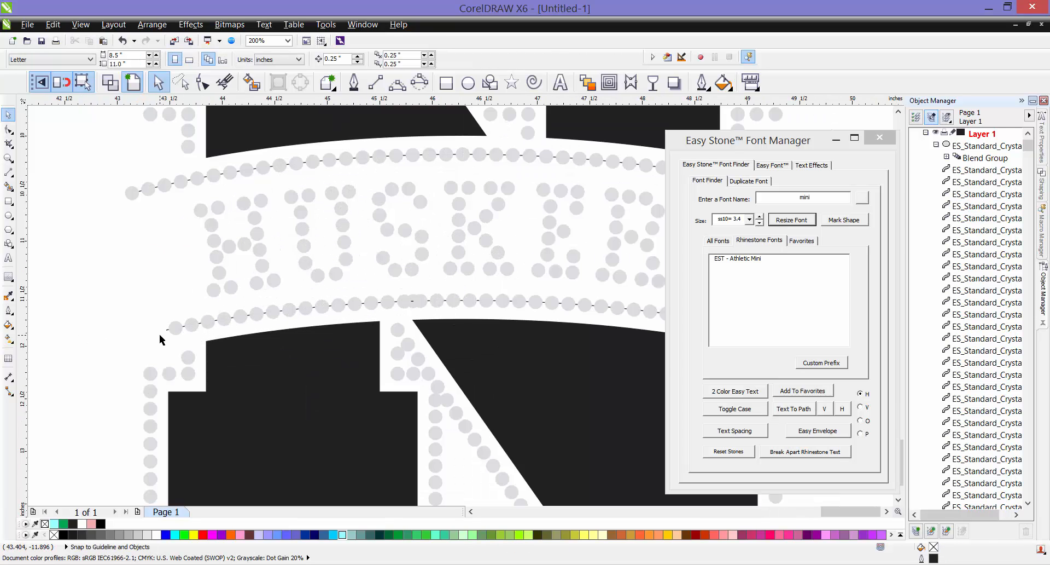
{"action": "scroll", "coordinate": [159, 337], "scroll_direction": "up", "scroll_amount": 1}
{"action": "left_click", "coordinate": [171, 325]}
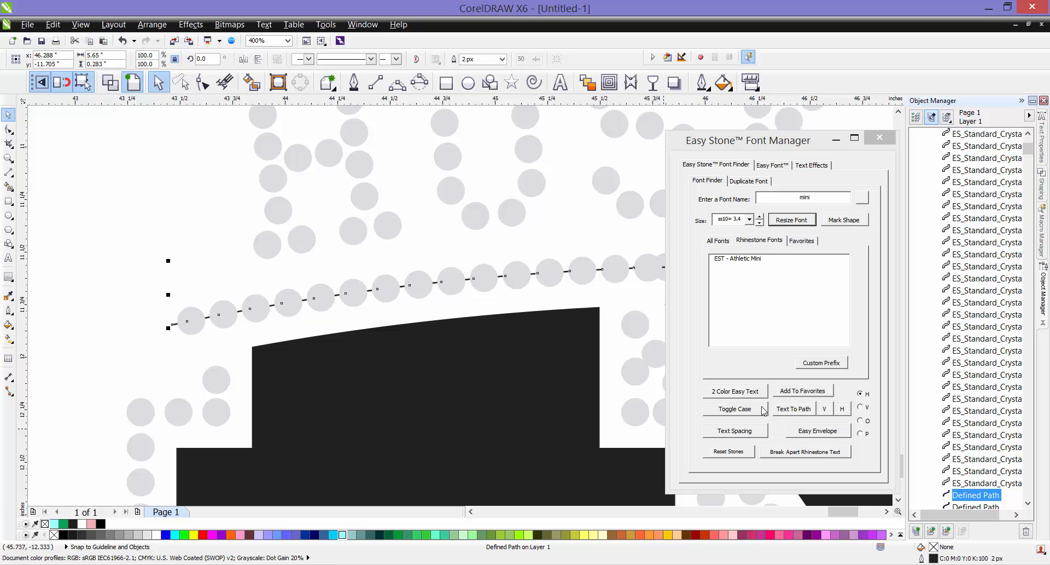
{"action": "left_click", "coordinate": [1045, 218]}
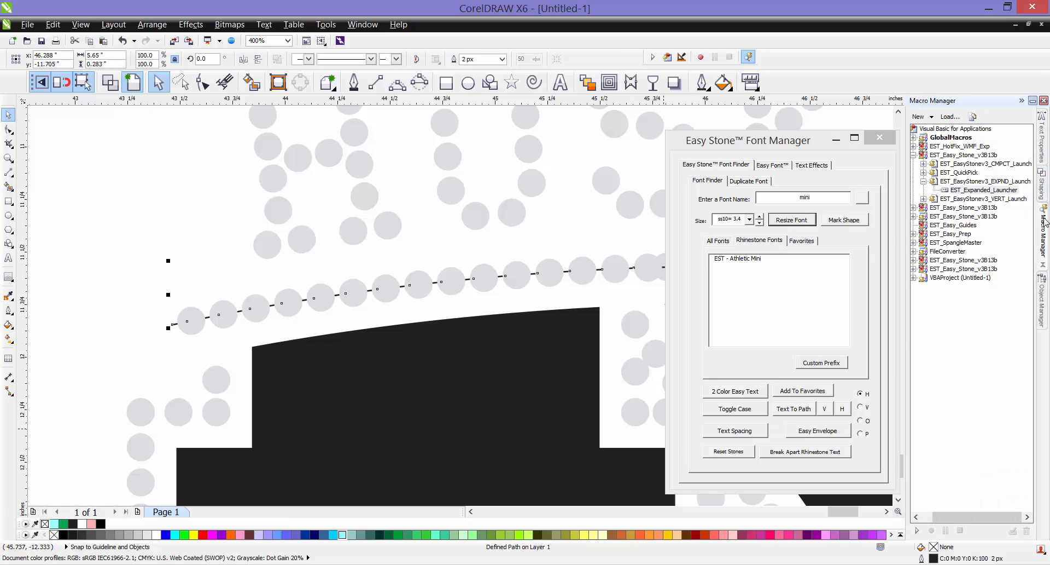
{"action": "double_click", "coordinate": [999, 191]}
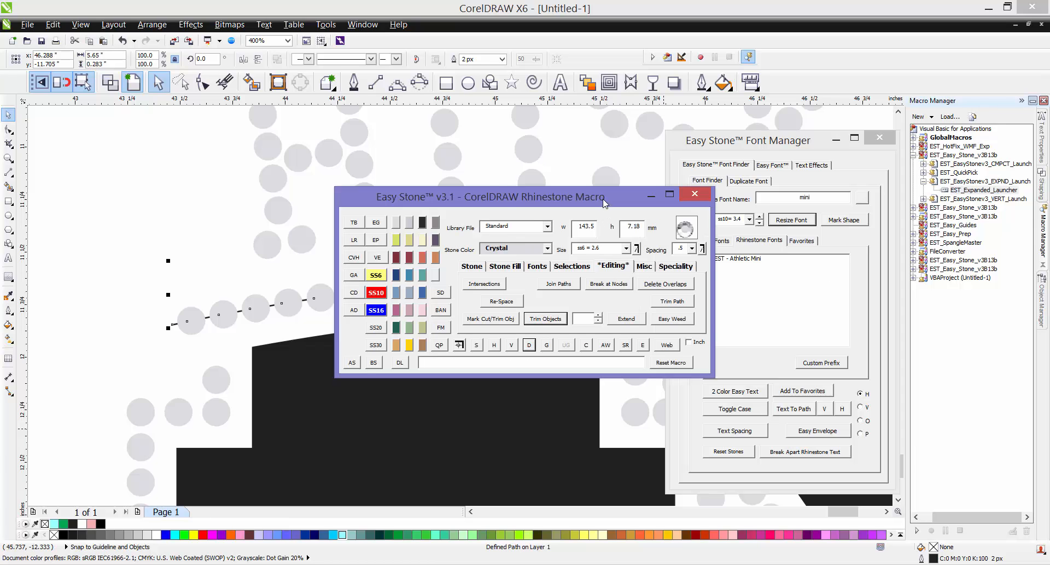
{"action": "left_click_drag", "start_coordinate": [604, 198], "coordinate": [896, 318]}
{"action": "left_click", "coordinate": [822, 464]}
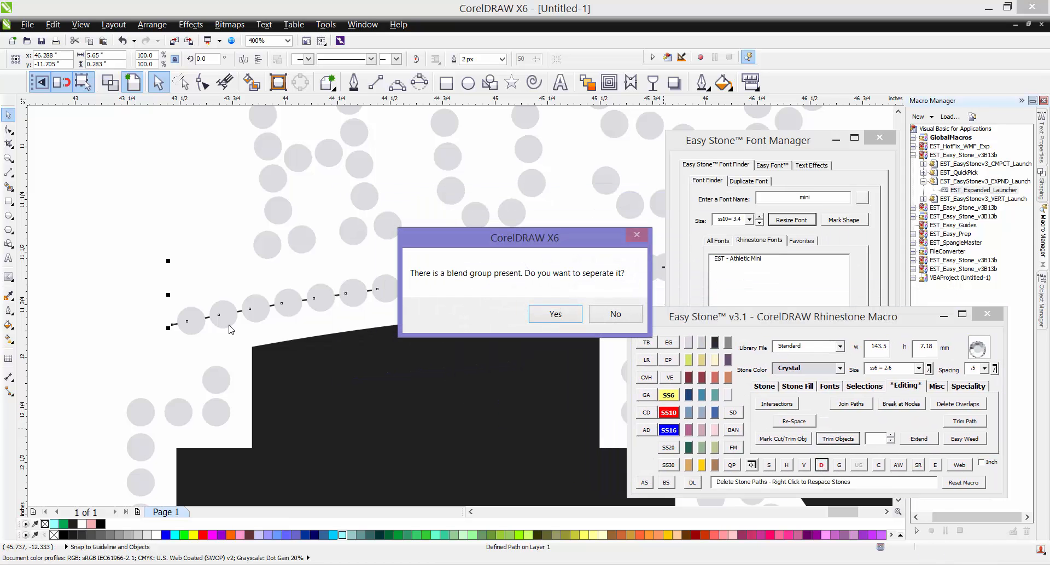
{"action": "left_click", "coordinate": [557, 314]}
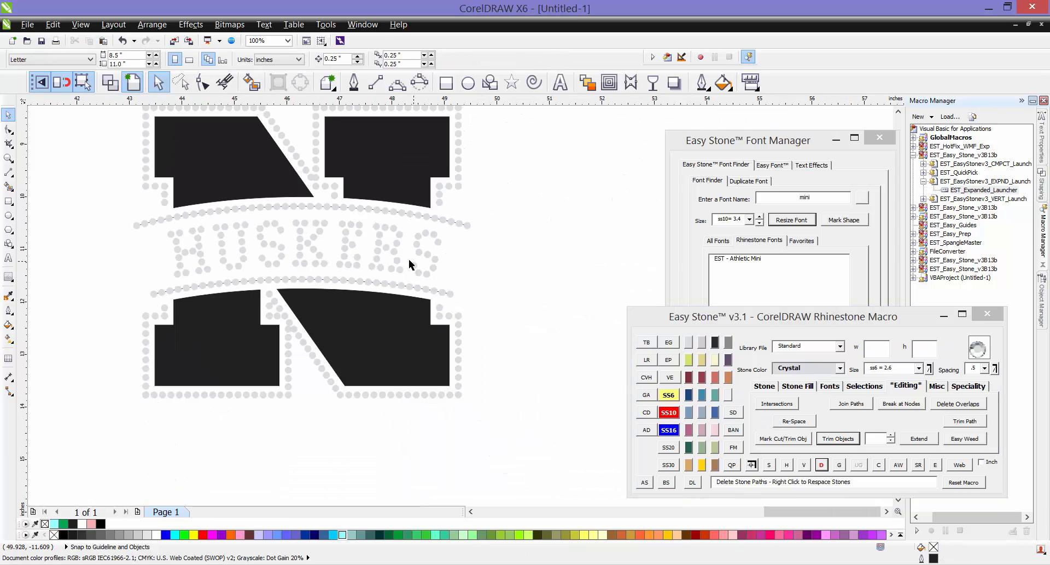
Delete the stone path lines of the lower and upper arcs, keeping the stones
{"action": "left_click", "coordinate": [367, 281]}
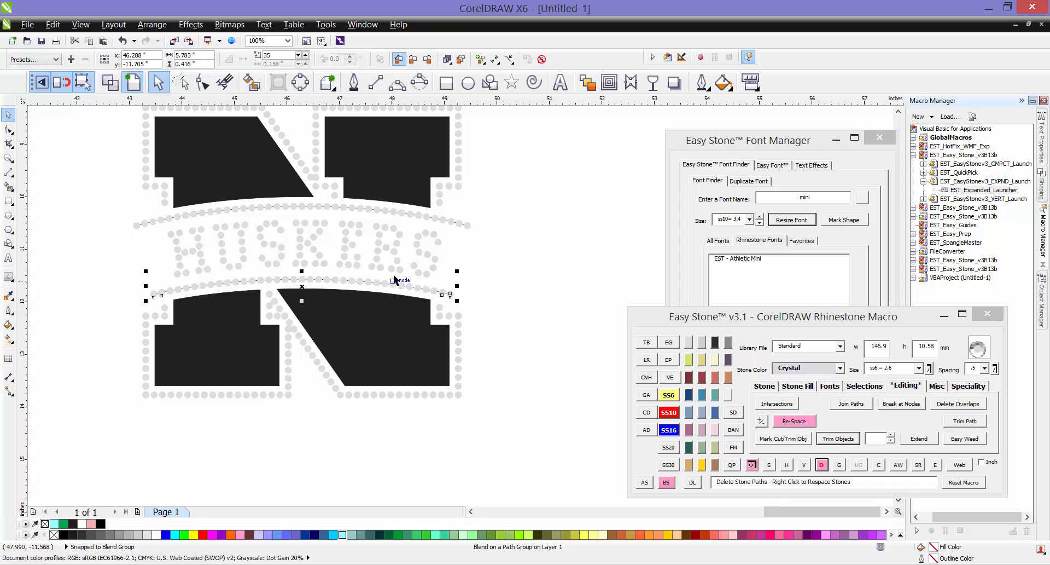
{"action": "left_click", "coordinate": [409, 217], "text": "shift"}
{"action": "left_click", "coordinate": [825, 464]}
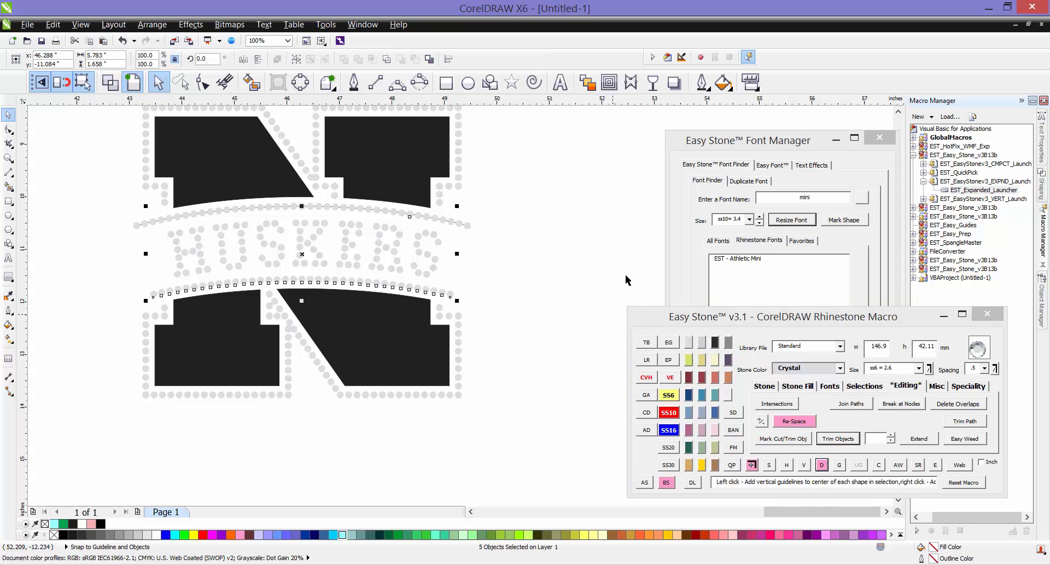
{"action": "left_click", "coordinate": [410, 214]}
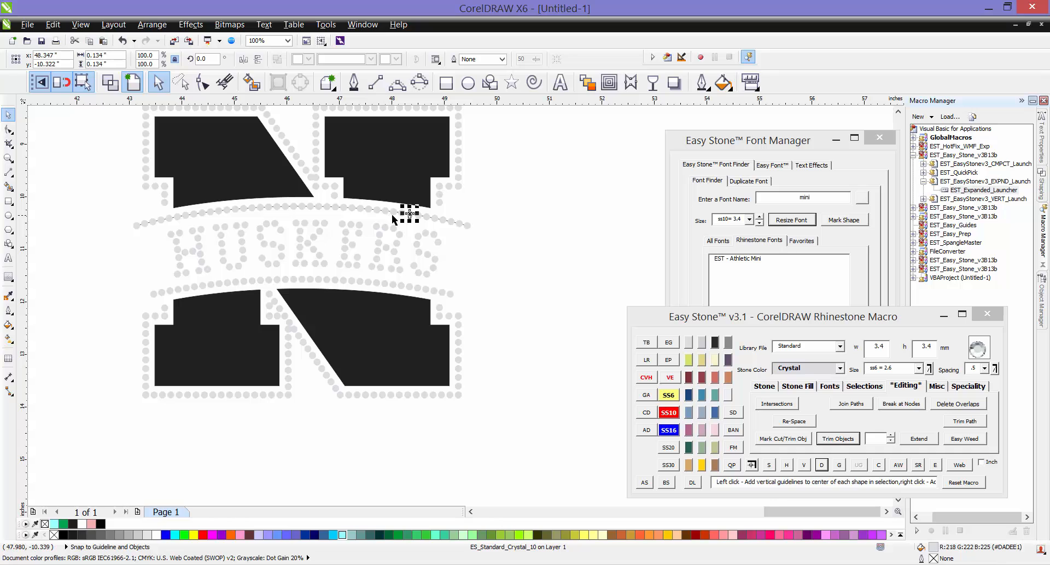
{"action": "left_click", "coordinate": [388, 215]}
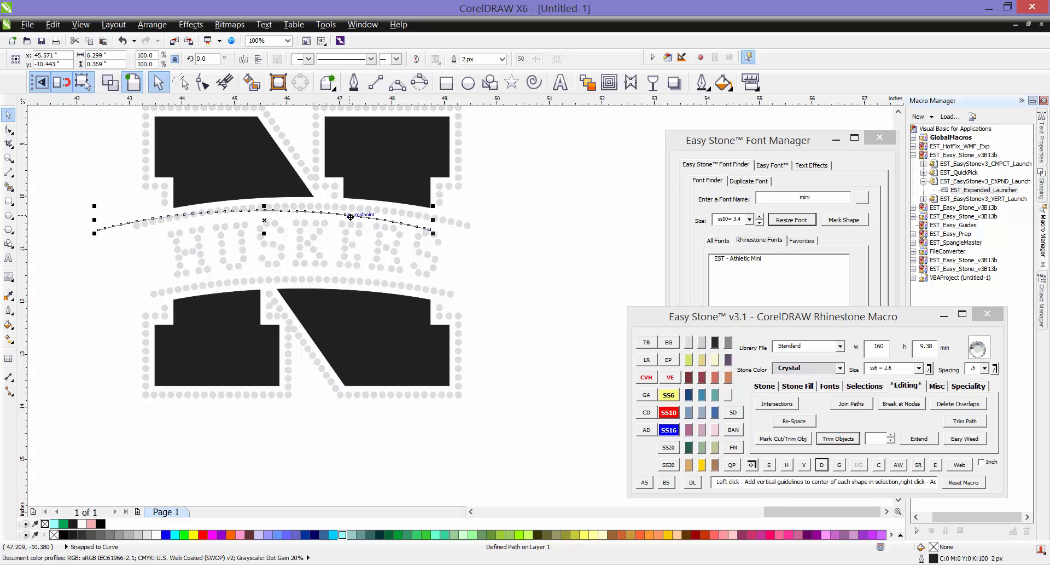
{"action": "key", "text": "Delete"}
Fill the black letter N shape with red and deselect it
{"action": "left_click", "coordinate": [298, 179]}
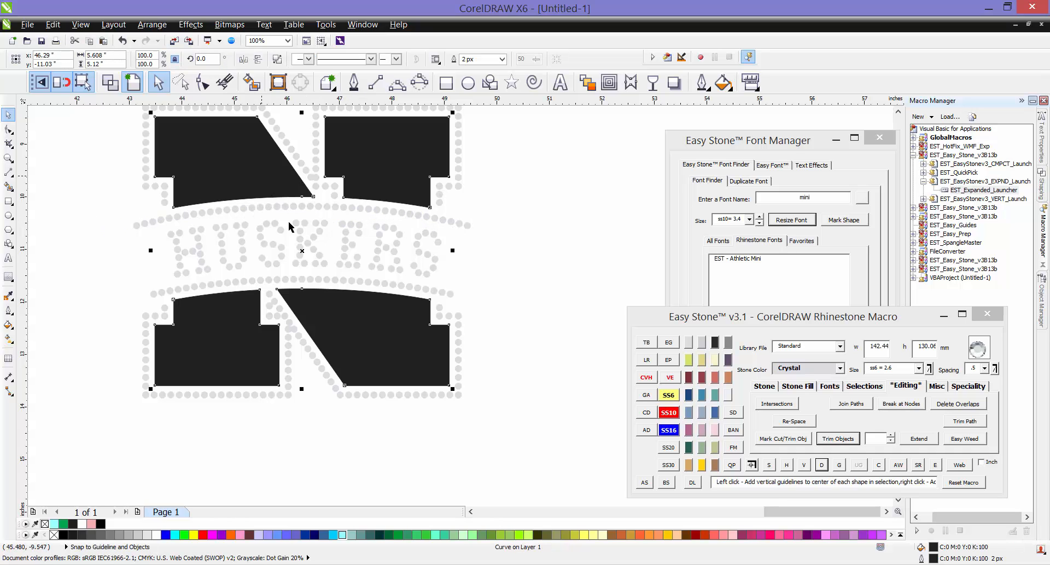
{"action": "left_click", "coordinate": [201, 534]}
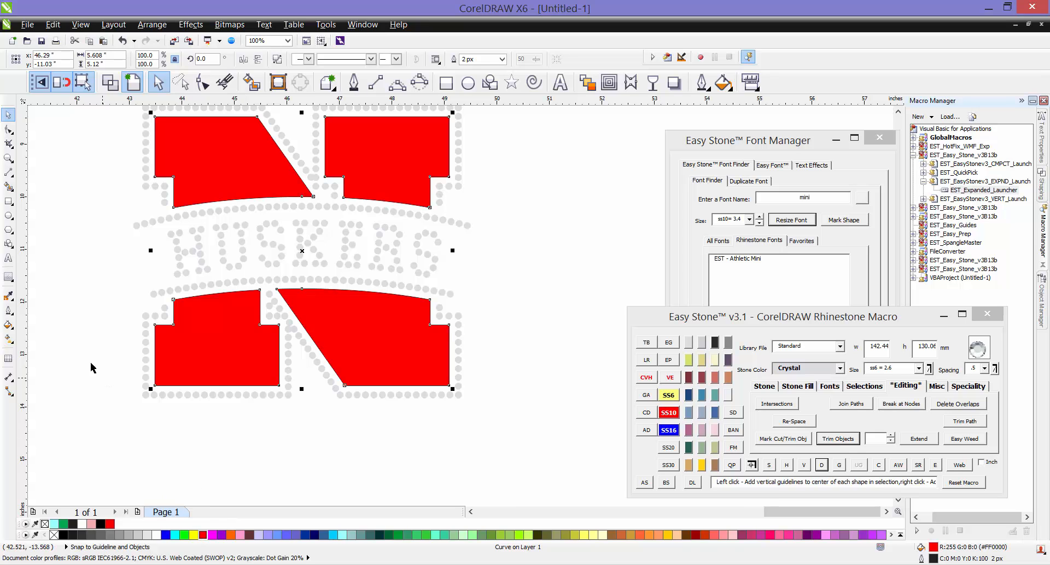
{"action": "left_click", "coordinate": [92, 365]}
{"action": "scroll", "coordinate": [376, 387], "scroll_direction": "down", "scroll_amount": 2}
{"action": "scroll", "coordinate": [377, 387], "scroll_direction": "down", "scroll_amount": 2}
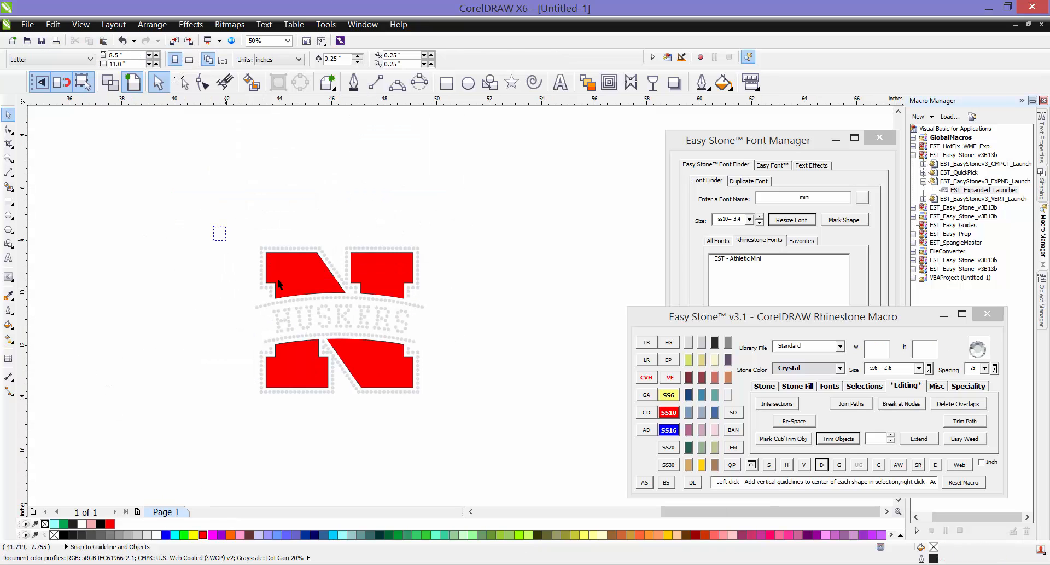
Select the whole HUSKERS N design and delete its overlapping stones with the overlap check
{"action": "left_click_drag", "start_coordinate": [277, 278], "coordinate": [458, 421]}
{"action": "scroll", "coordinate": [372, 357], "scroll_direction": "up", "scroll_amount": 2}
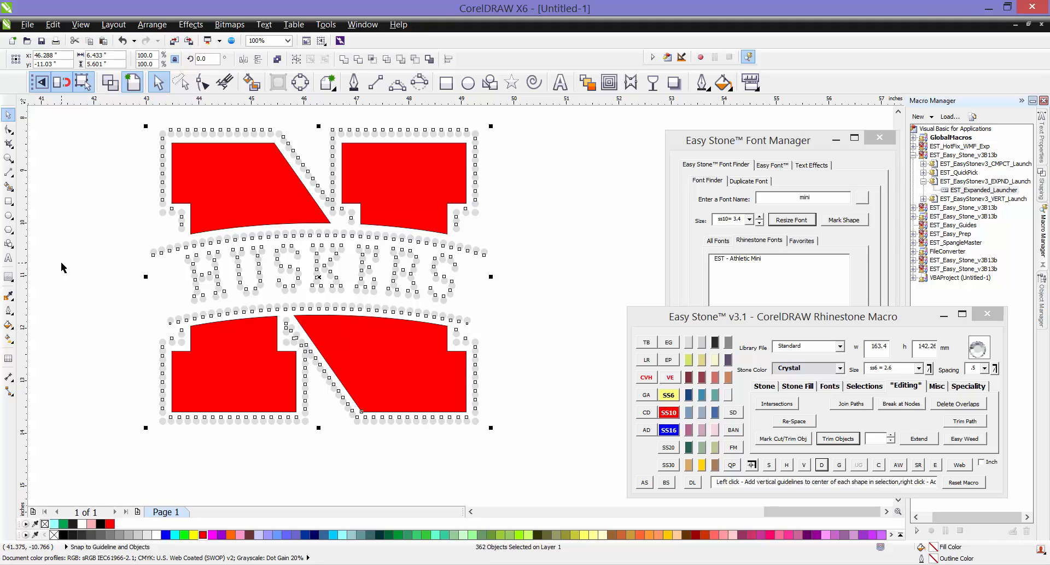
{"action": "left_click", "coordinate": [524, 160]}
{"action": "left_click_drag", "start_coordinate": [127, 121], "coordinate": [520, 433]}
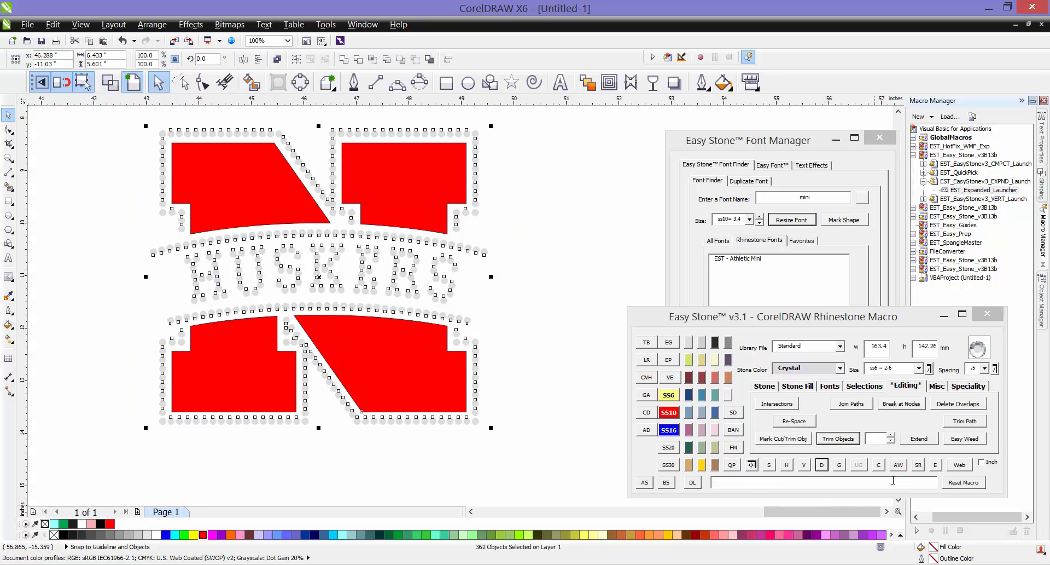
{"action": "right_click", "coordinate": [878, 464]}
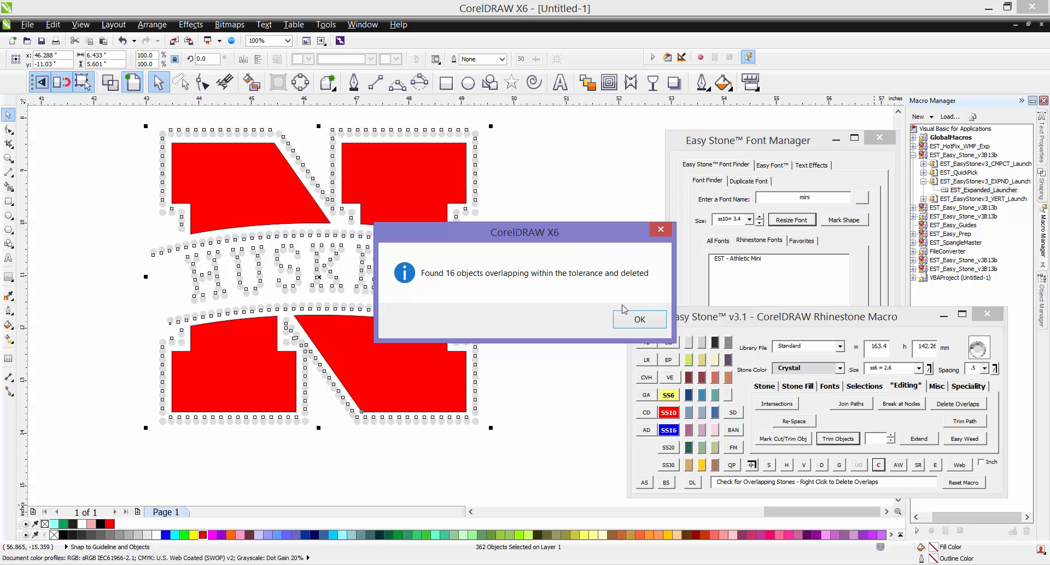
{"action": "left_click", "coordinate": [636, 319]}
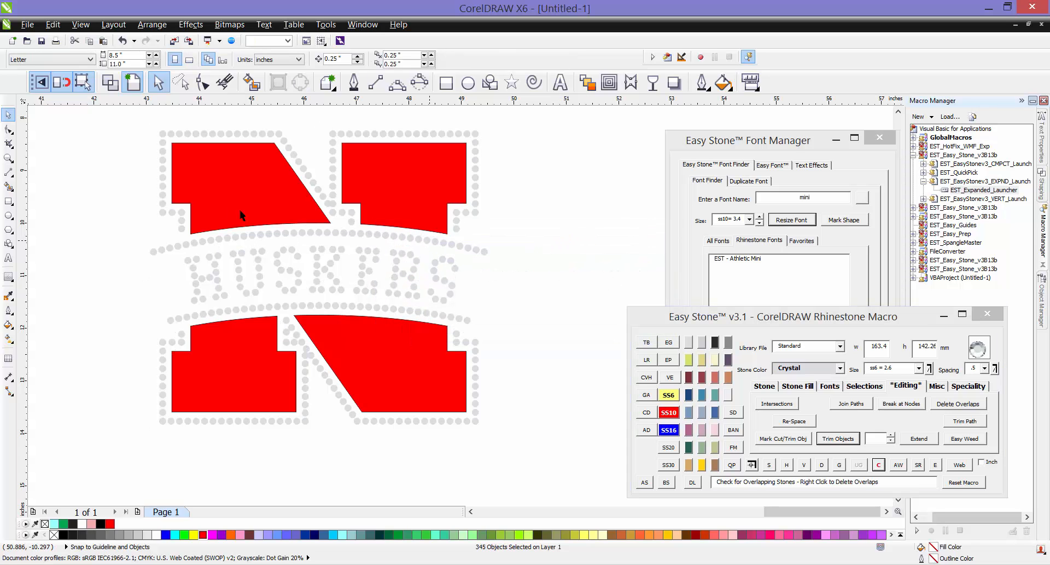
Add a full-margin black weedbox behind the whole HUSKERS N design and deselect it
{"action": "scroll", "coordinate": [202, 202], "scroll_direction": "down", "scroll_amount": 2}
{"action": "left_click_drag", "start_coordinate": [145, 160], "coordinate": [379, 328]}
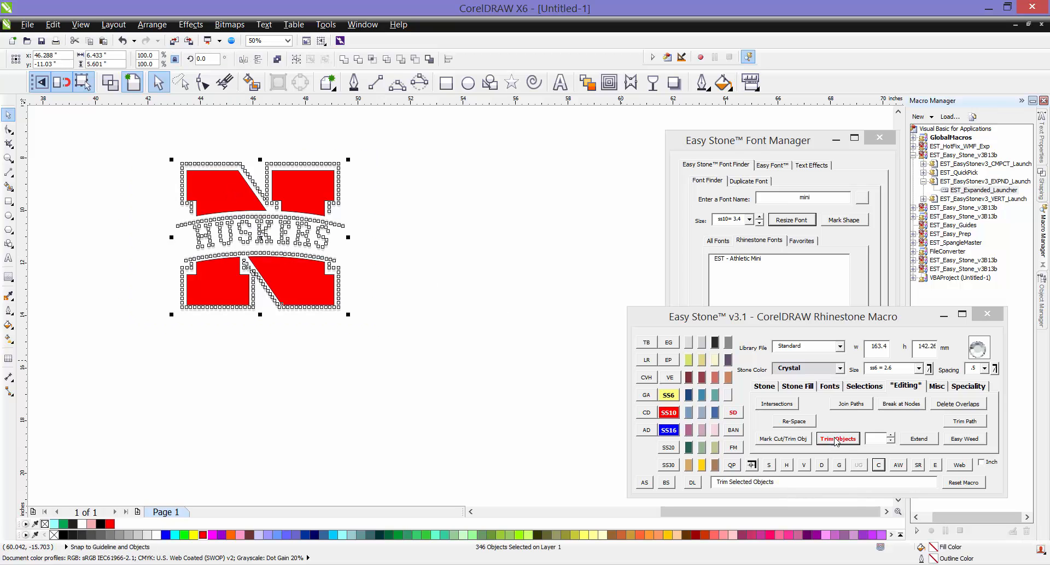
{"action": "left_click", "coordinate": [898, 465]}
{"action": "left_click", "coordinate": [475, 239]}
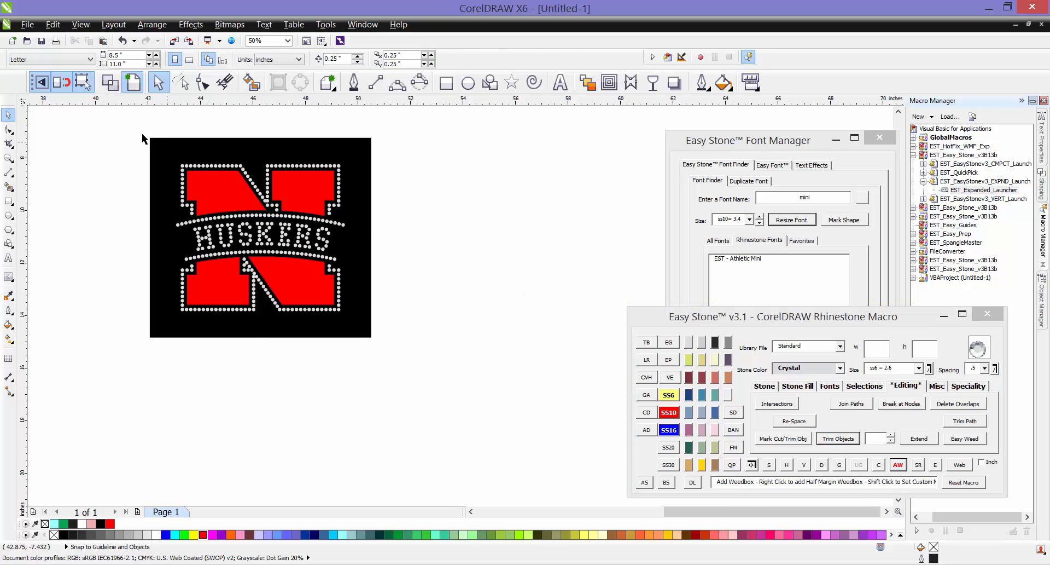
Place a duplicate of the design with its weedbox beside the original, to its right
{"action": "left_click_drag", "start_coordinate": [118, 128], "coordinate": [402, 340]}
{"action": "left_click_drag", "start_coordinate": [161, 163], "coordinate": [419, 160]}
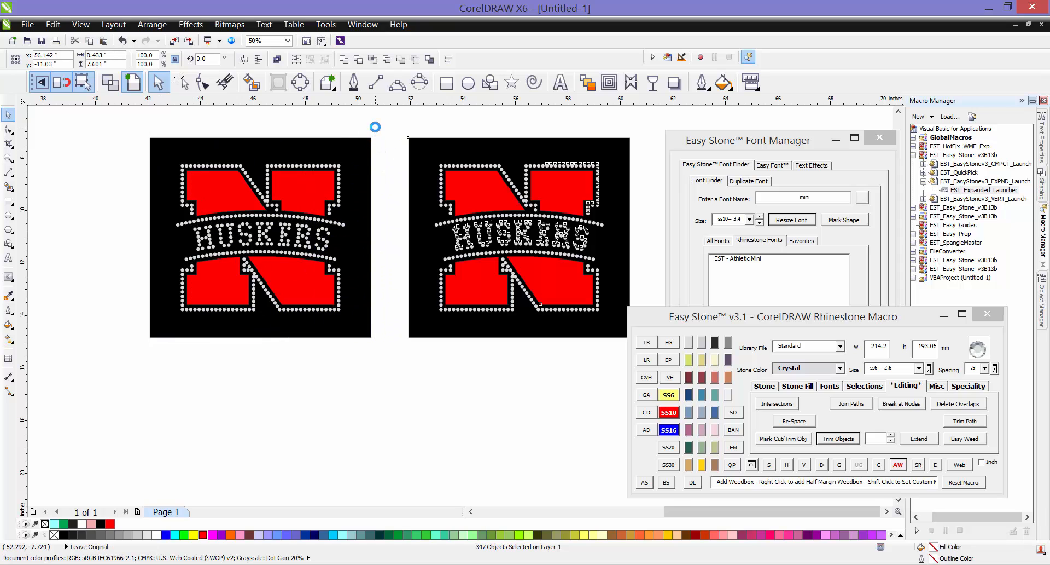
{"action": "left_click", "coordinate": [375, 129]}
Create a quick proof of the duplicated N design, using the dimensions of the entire selection
{"action": "scroll", "coordinate": [375, 226], "scroll_direction": "down", "scroll_amount": 1}
{"action": "scroll", "coordinate": [487, 214], "scroll_direction": "up", "scroll_amount": 1}
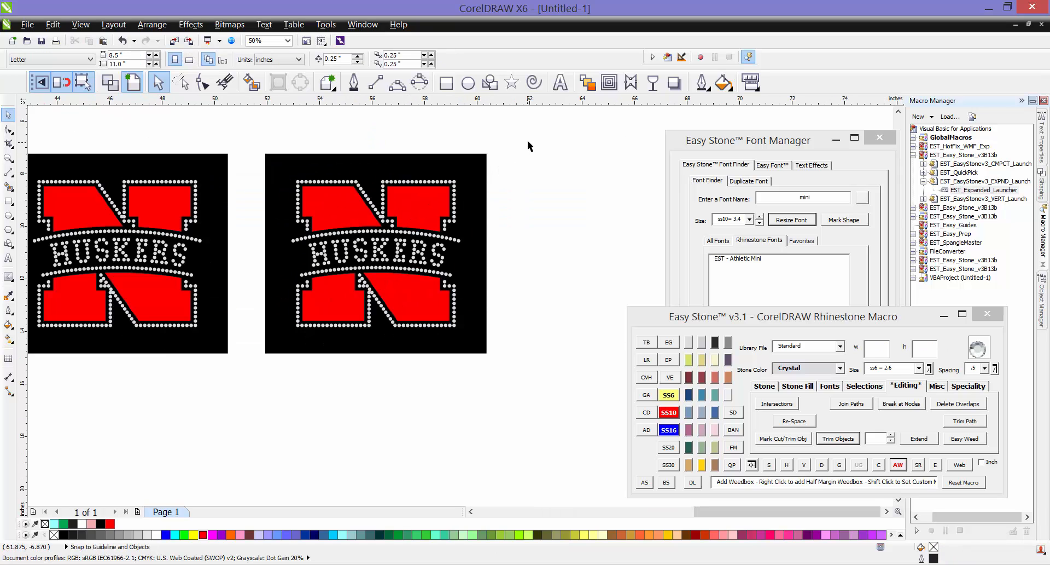
{"action": "left_click_drag", "start_coordinate": [528, 145], "coordinate": [276, 366]}
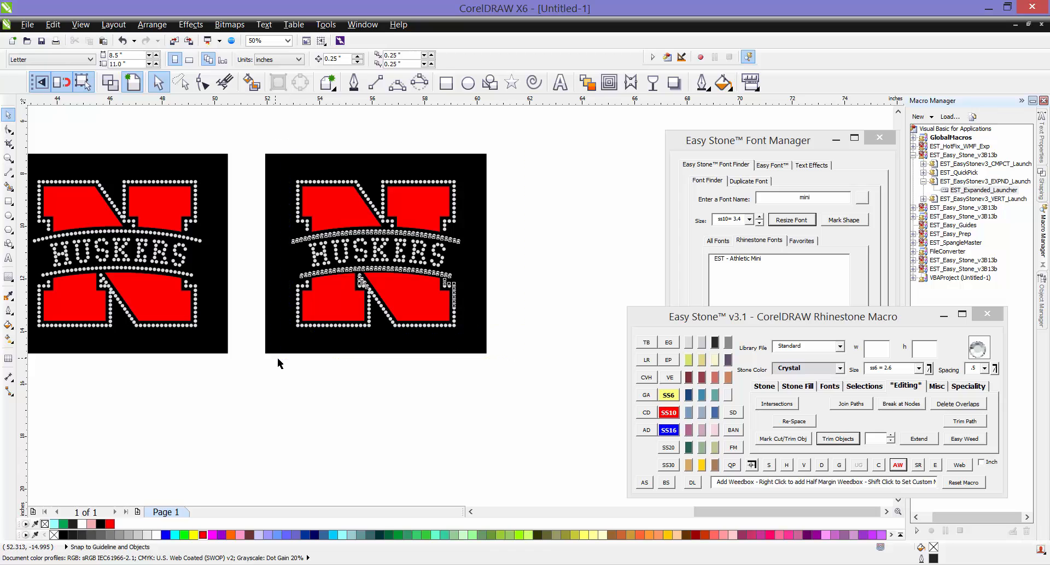
{"action": "left_click", "coordinate": [733, 464]}
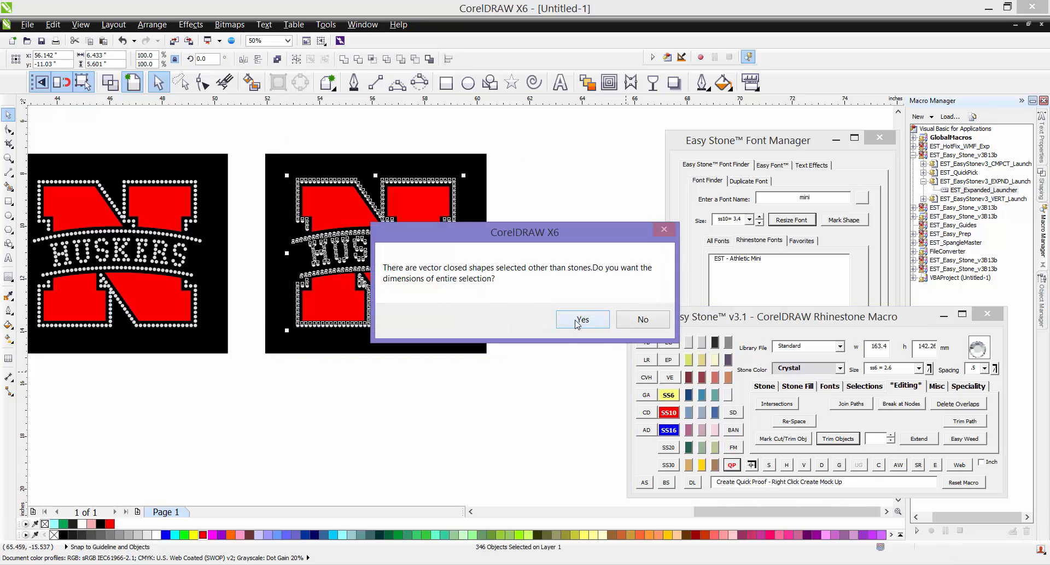
{"action": "left_click", "coordinate": [581, 320]}
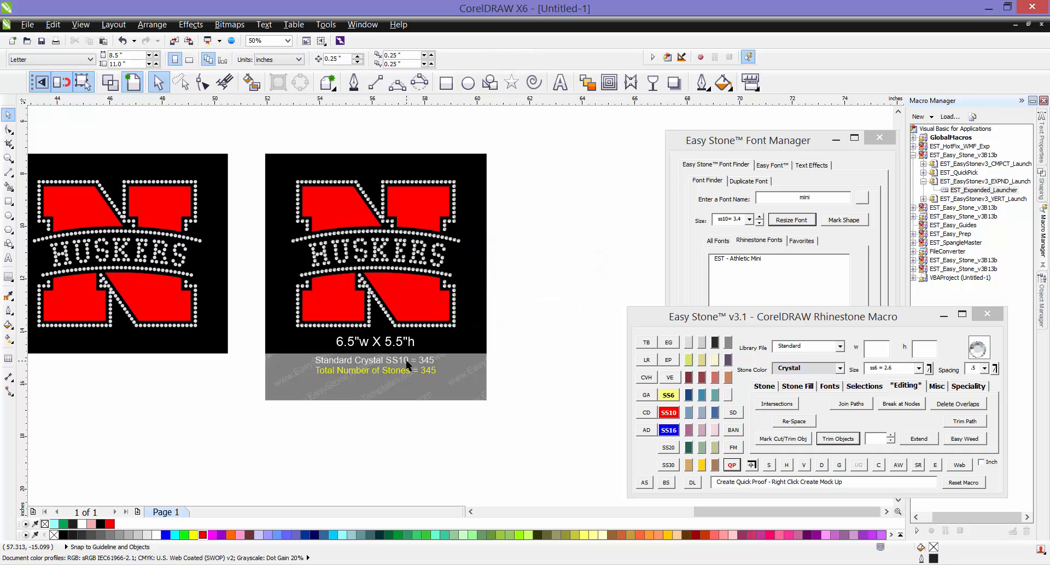
Delete the black weedbox covering the proof's grey background
{"action": "left_click", "coordinate": [486, 315]}
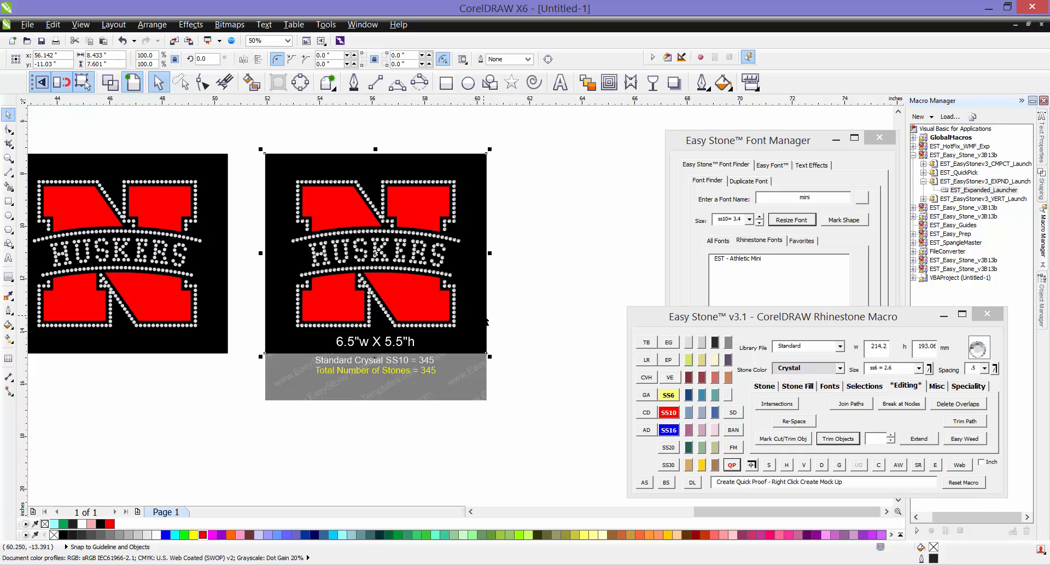
{"action": "left_click_drag", "start_coordinate": [531, 307], "coordinate": [652, 275]}
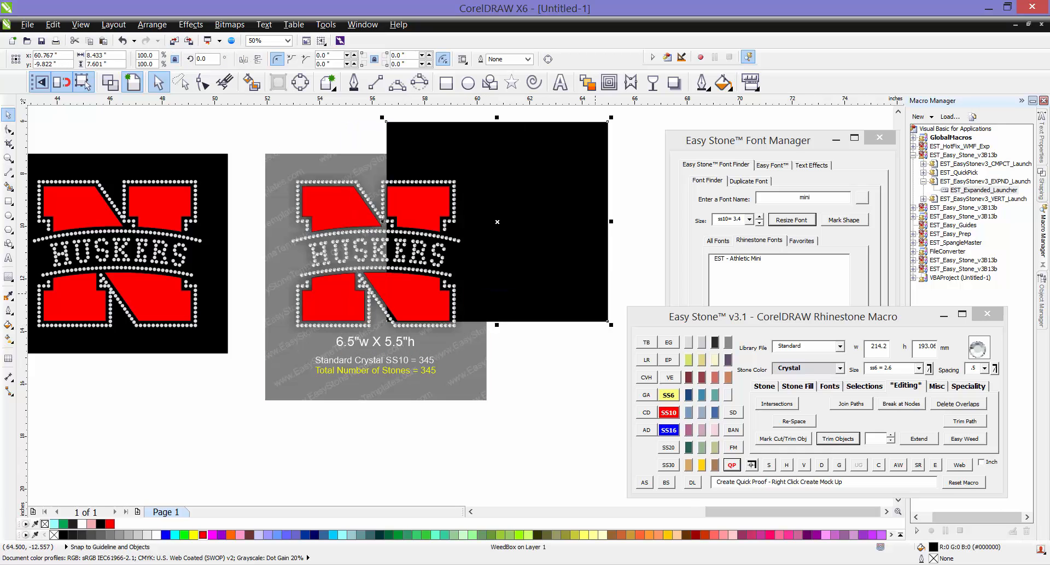
{"action": "key", "text": "Delete"}
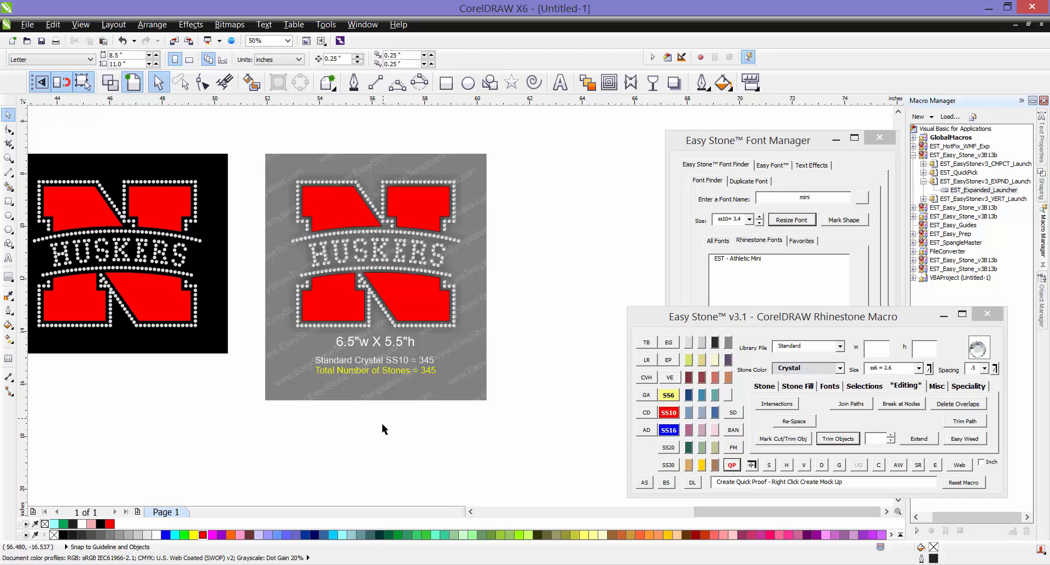
Remove the outline from the red N on the proof
{"action": "left_click", "coordinate": [348, 214]}
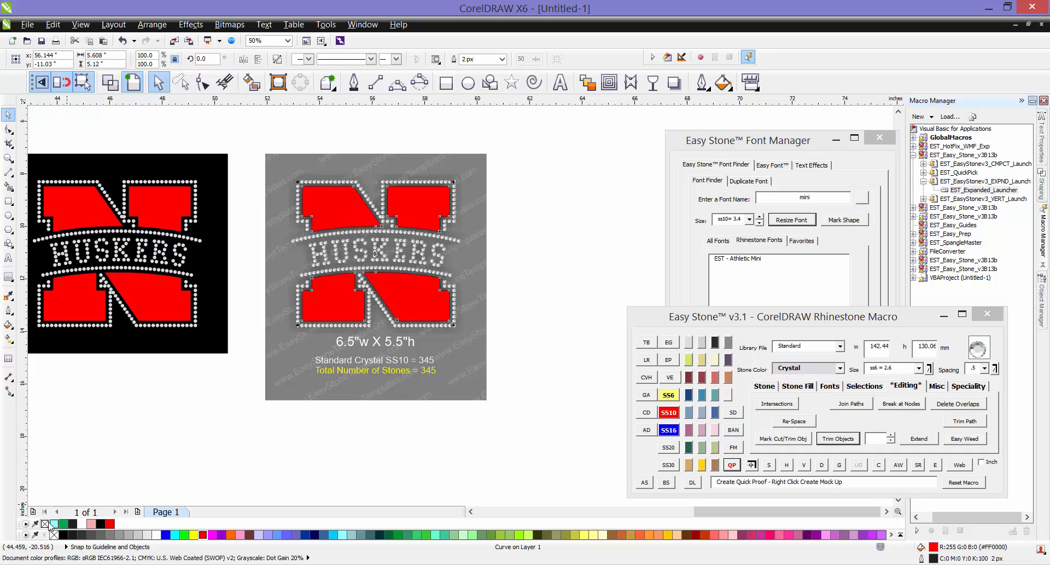
{"action": "left_click", "coordinate": [251, 139]}
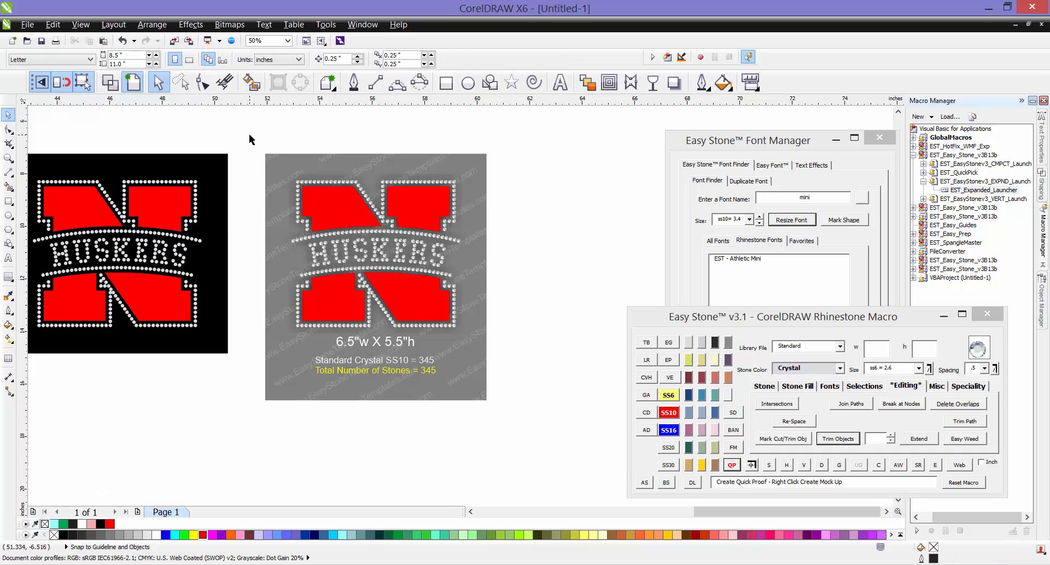
{"action": "left_click_drag", "start_coordinate": [250, 134], "coordinate": [545, 428]}
{"action": "left_click", "coordinate": [537, 336]}
Apply the Red glitter fill to the N shape on the proof
{"action": "left_click", "coordinate": [416, 294]}
{"action": "left_click", "coordinate": [966, 386]}
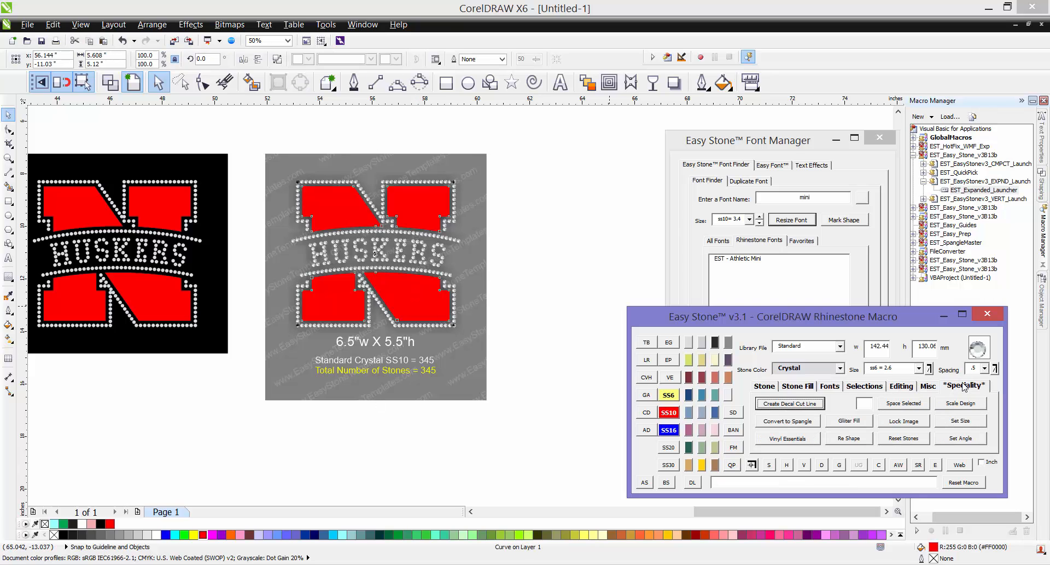
{"action": "left_click", "coordinate": [849, 420]}
{"action": "left_click", "coordinate": [558, 326]}
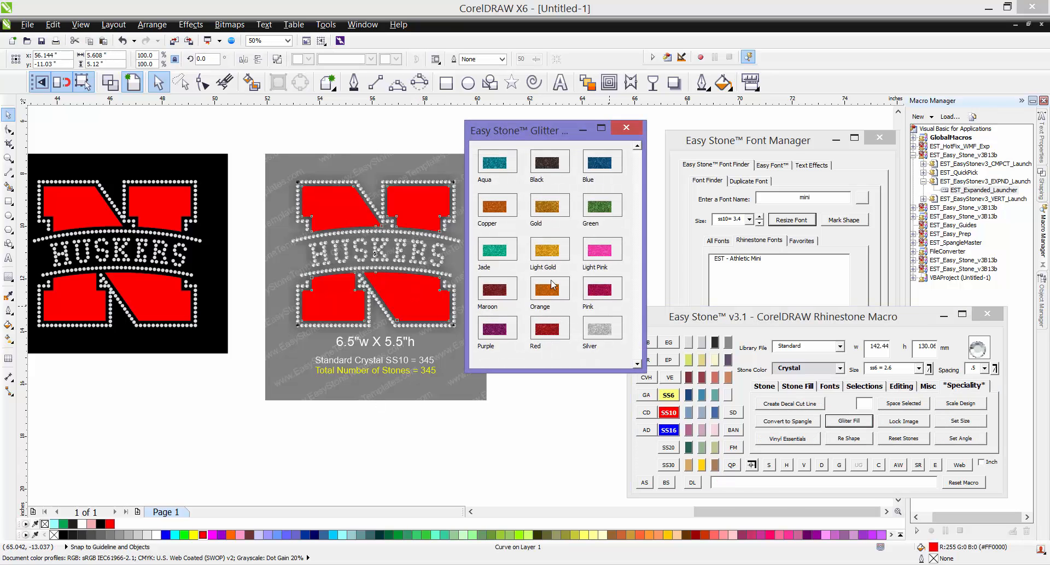
{"action": "left_click_drag", "start_coordinate": [537, 128], "coordinate": [540, 133]}
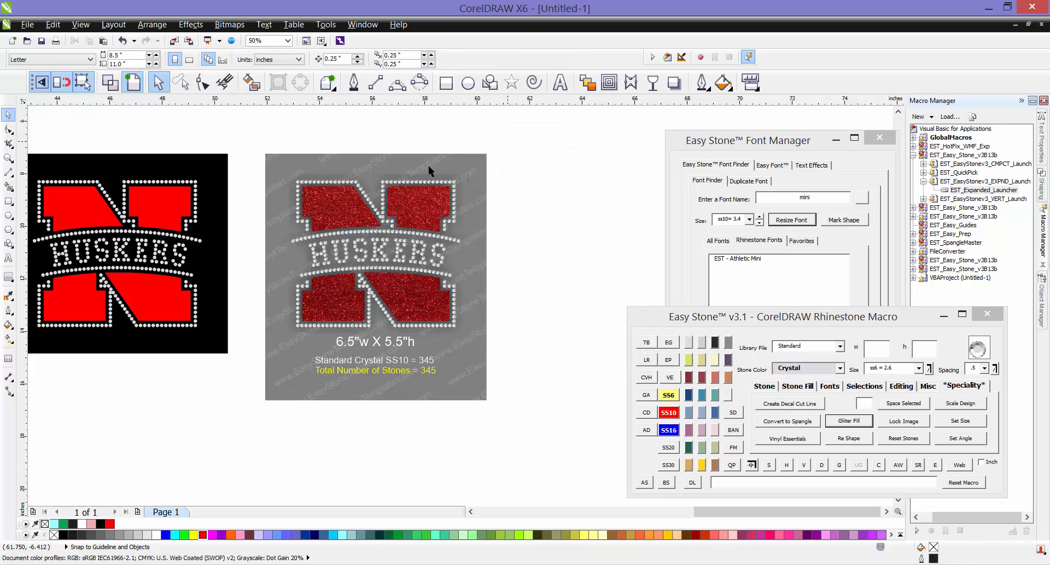
Export the complete proof to the desktop as a 1200-pixel JPG named 040115-EST-HuskersMultiDeco, also saving the CDR
{"action": "left_click_drag", "start_coordinate": [238, 138], "coordinate": [540, 426]}
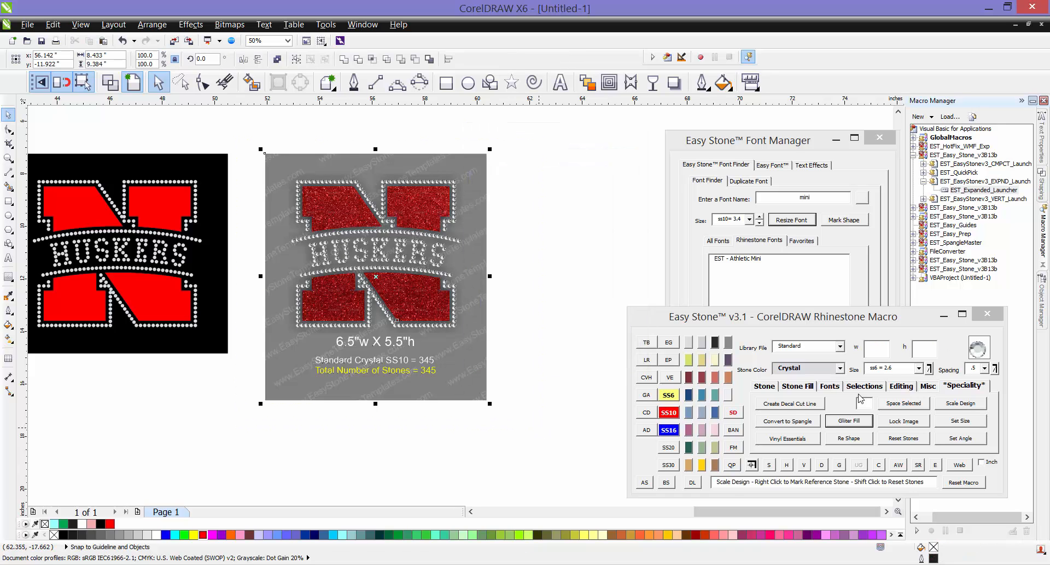
{"action": "left_click", "coordinate": [932, 386]}
{"action": "left_click", "coordinate": [938, 404]}
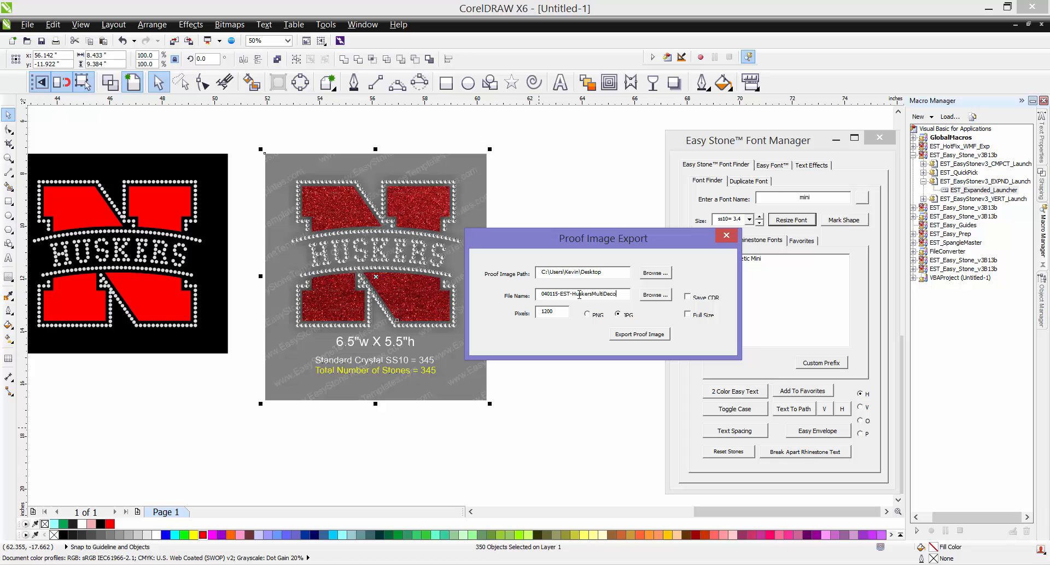
{"action": "left_click", "coordinate": [694, 302]}
{"action": "left_click", "coordinate": [661, 334]}
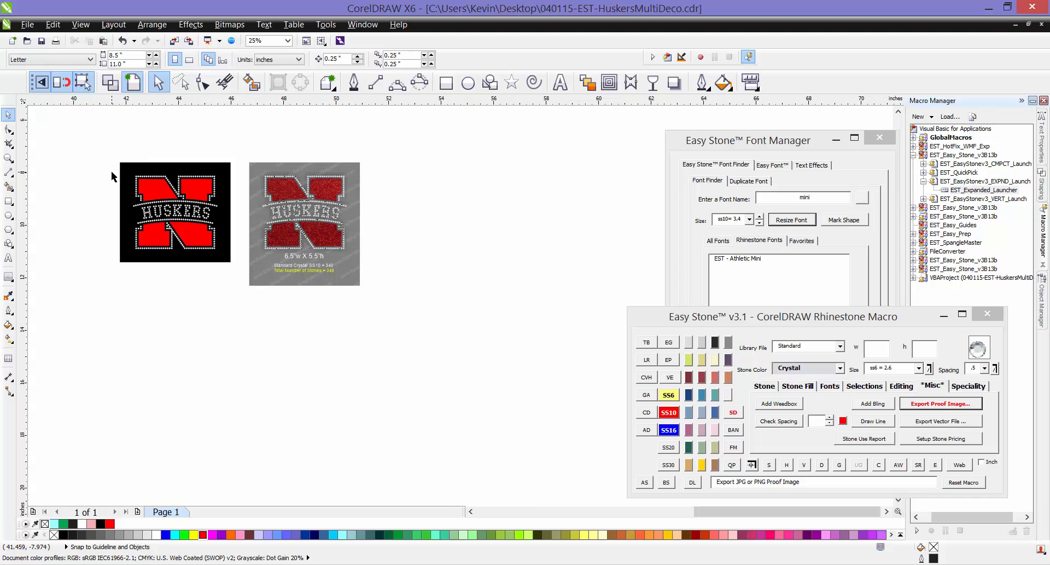
Remove the outline from the plain red N on the black weedbox
{"action": "scroll", "coordinate": [112, 172], "scroll_direction": "up", "scroll_amount": 2}
{"action": "left_click", "coordinate": [219, 211]}
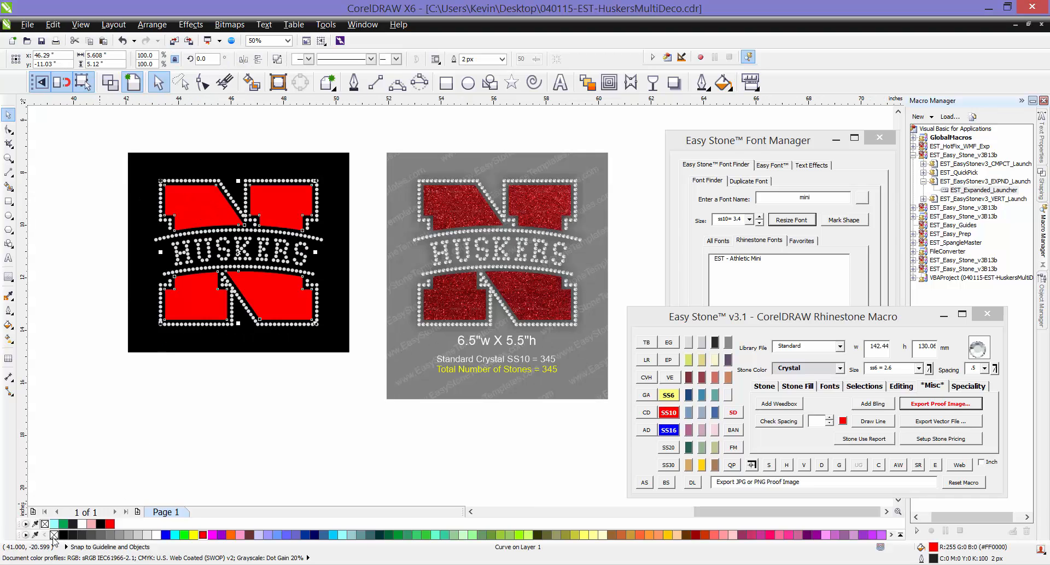
{"action": "left_click", "coordinate": [102, 147]}
Try to export the black-background design as a vector file with EPS, SVG and separate vector shapes enabled
{"action": "left_click_drag", "start_coordinate": [102, 142], "coordinate": [365, 364]}
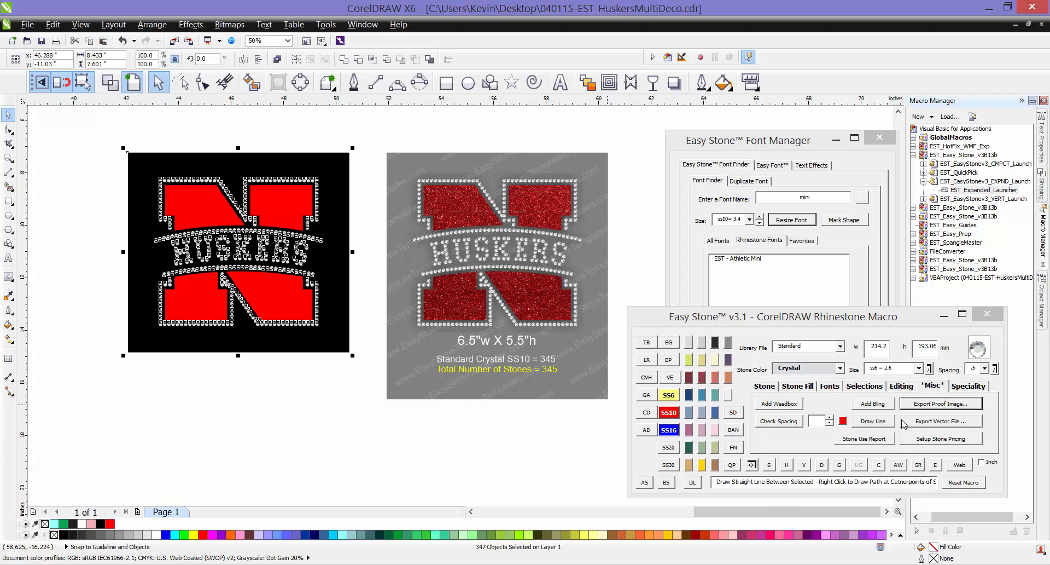
{"action": "left_click", "coordinate": [941, 421]}
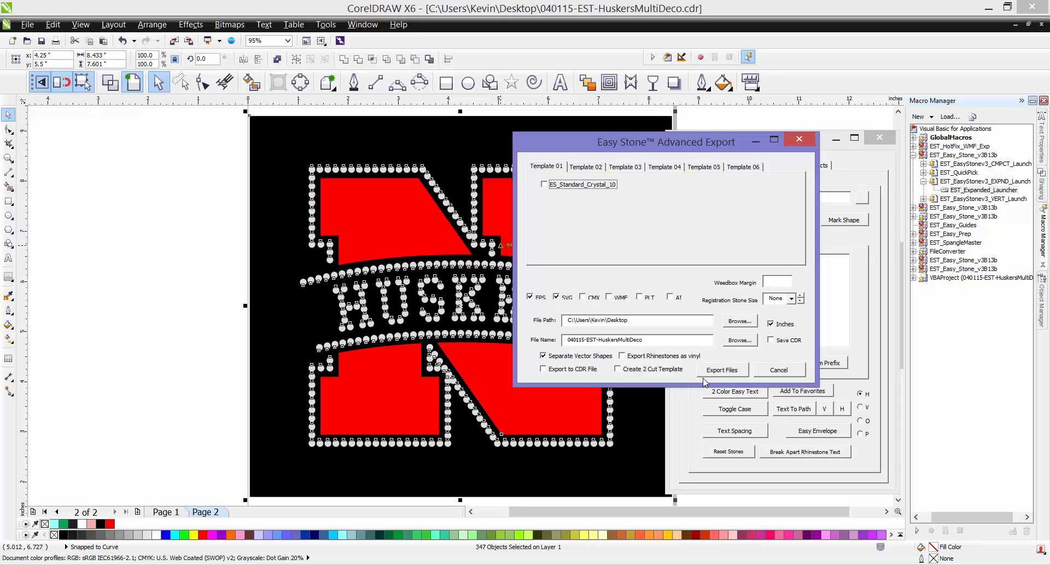
{"action": "left_click", "coordinate": [184, 220]}
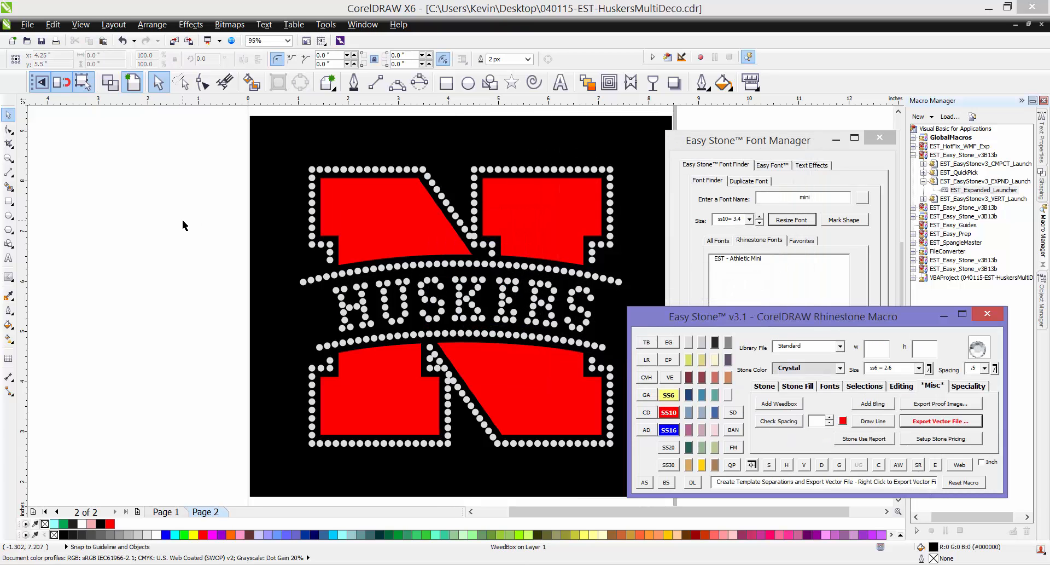
{"action": "scroll", "coordinate": [220, 172], "scroll_direction": "down", "scroll_amount": 4}
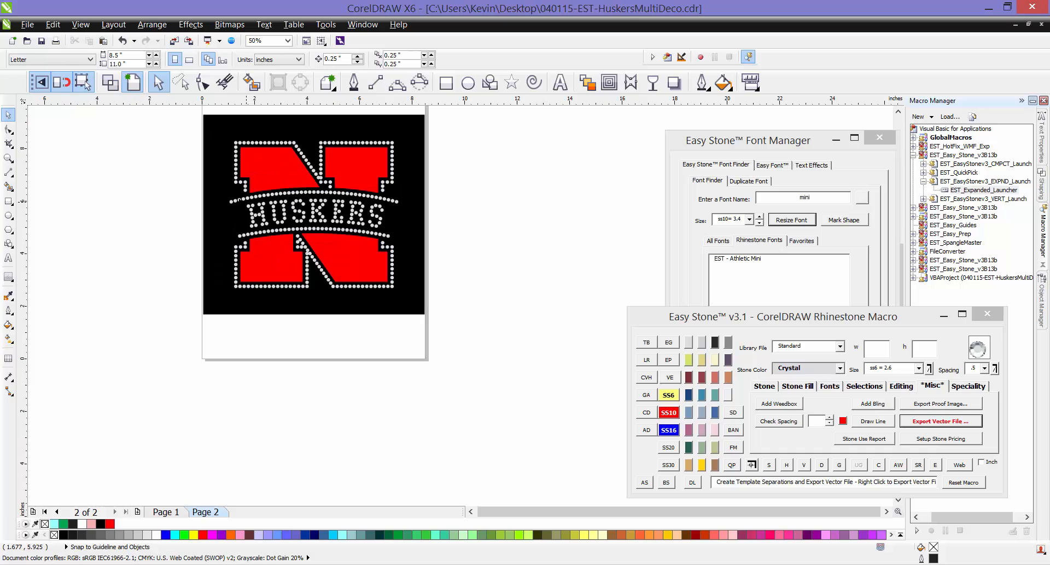
{"action": "scroll", "coordinate": [194, 184], "scroll_direction": "up", "scroll_amount": 2}
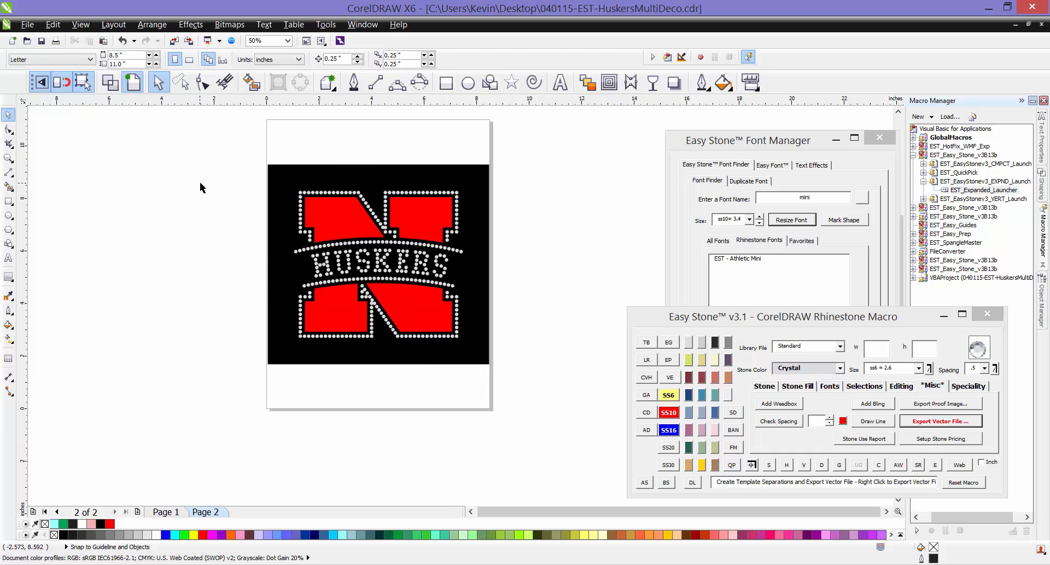
Delete page 2 with its copy of the design and return to the artwork on page 1
{"action": "right_click", "coordinate": [221, 511]}
{"action": "left_click", "coordinate": [254, 473]}
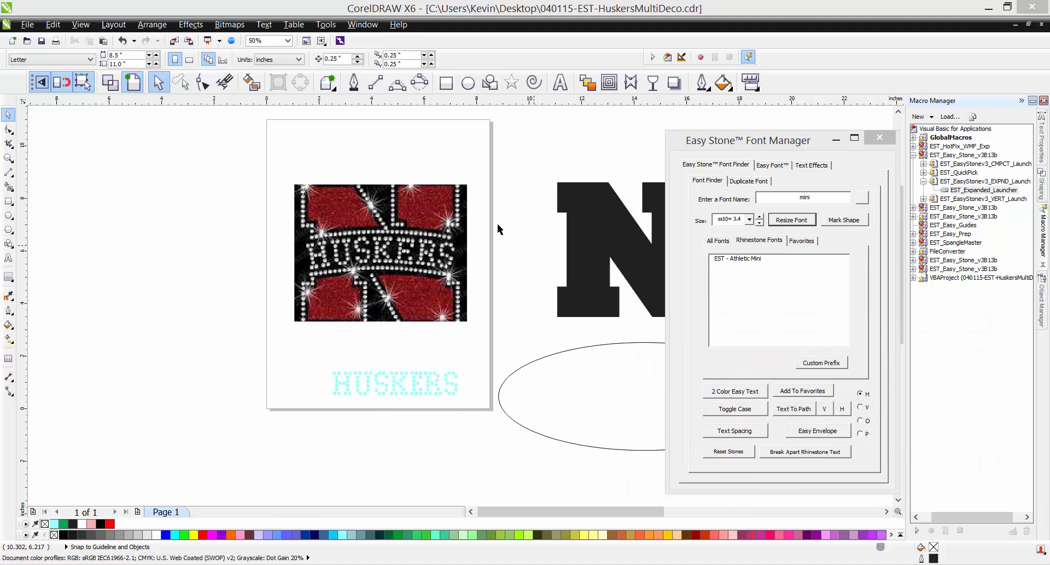
{"action": "scroll", "coordinate": [53, 253], "scroll_direction": "down", "scroll_amount": 2}
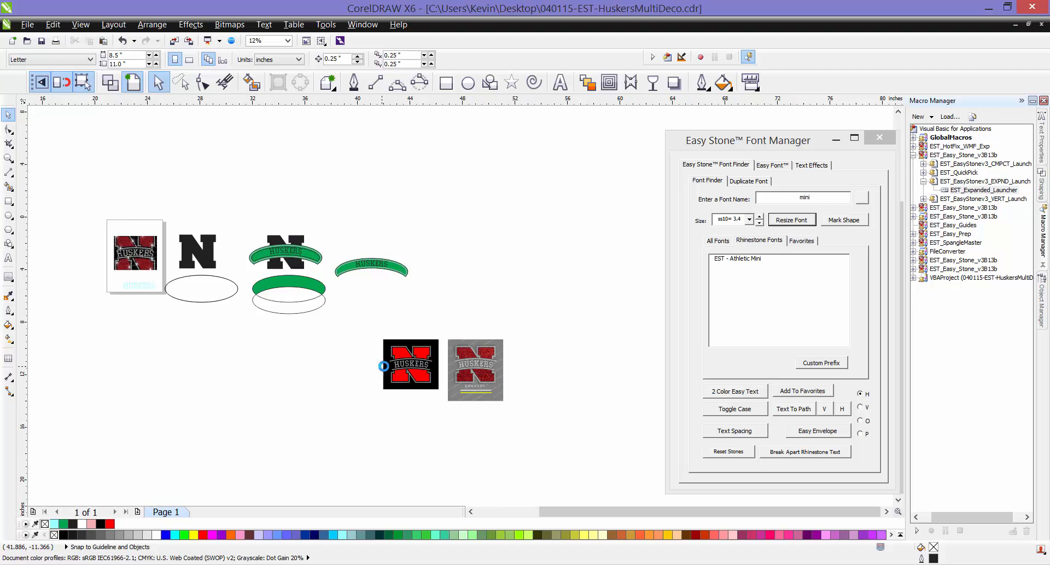
{"action": "scroll", "coordinate": [387, 358], "scroll_direction": "up", "scroll_amount": 3}
Close the Font Manager and run EST_Expanded_Launcher from the third EST_Easy_Stone_v3B13b macro project
{"action": "left_click_drag", "start_coordinate": [458, 388], "coordinate": [509, 439]}
{"action": "left_click", "coordinate": [880, 137]}
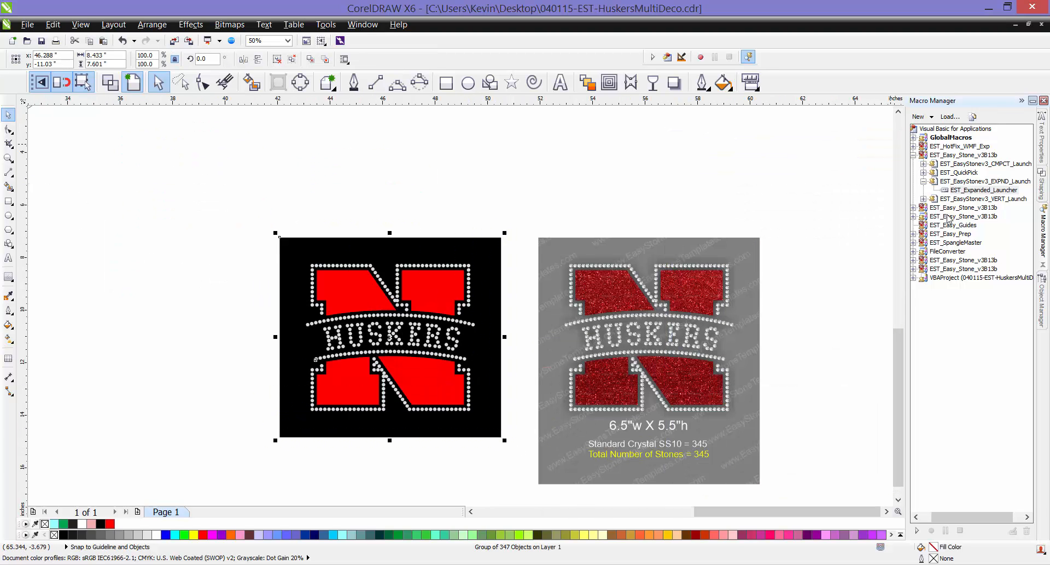
{"action": "left_click", "coordinate": [979, 217]}
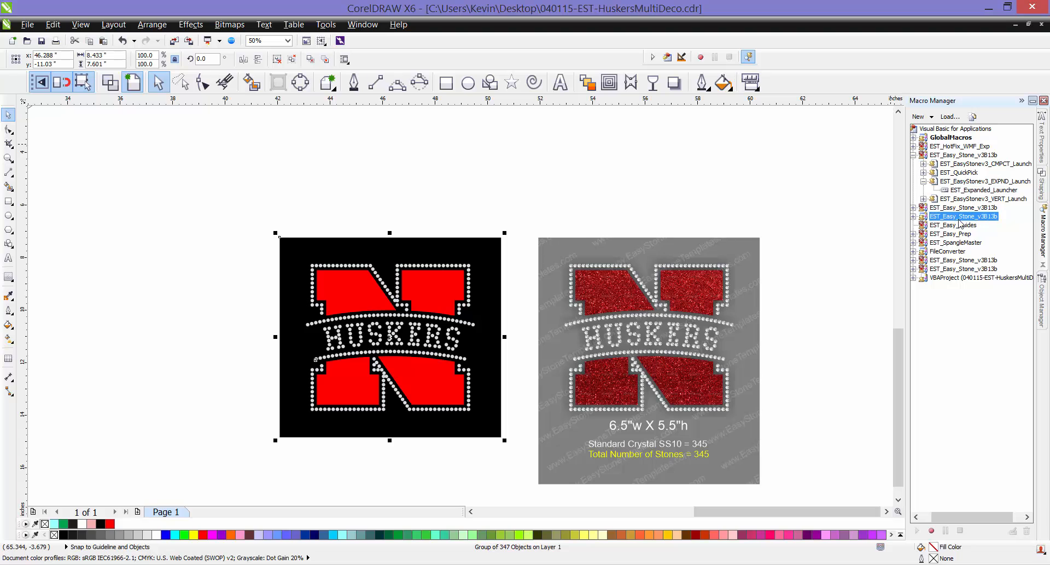
{"action": "left_click", "coordinate": [914, 217]}
{"action": "double_click", "coordinate": [987, 253]}
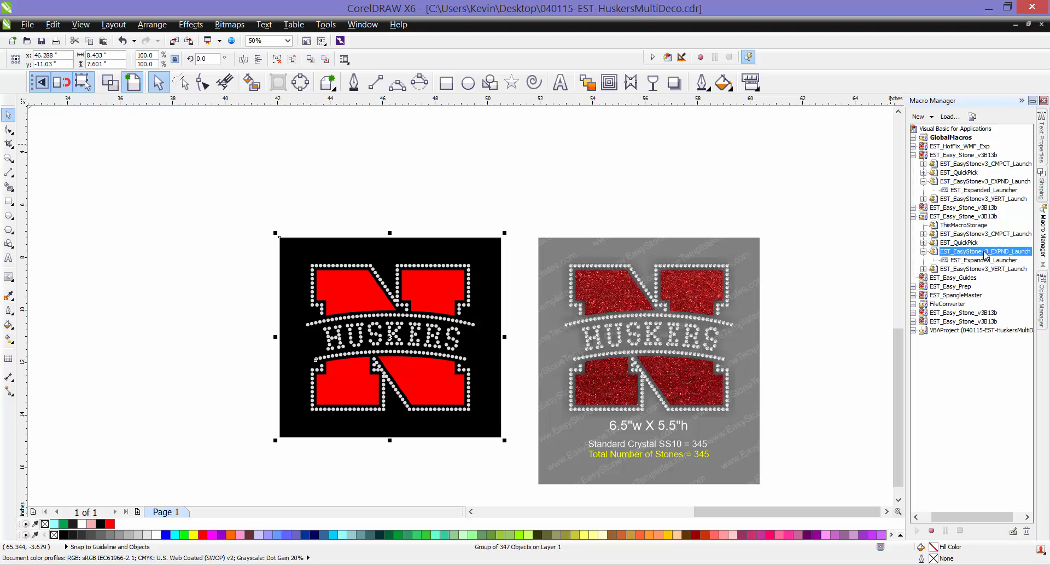
{"action": "left_click", "coordinate": [971, 261]}
{"action": "double_click", "coordinate": [971, 264]}
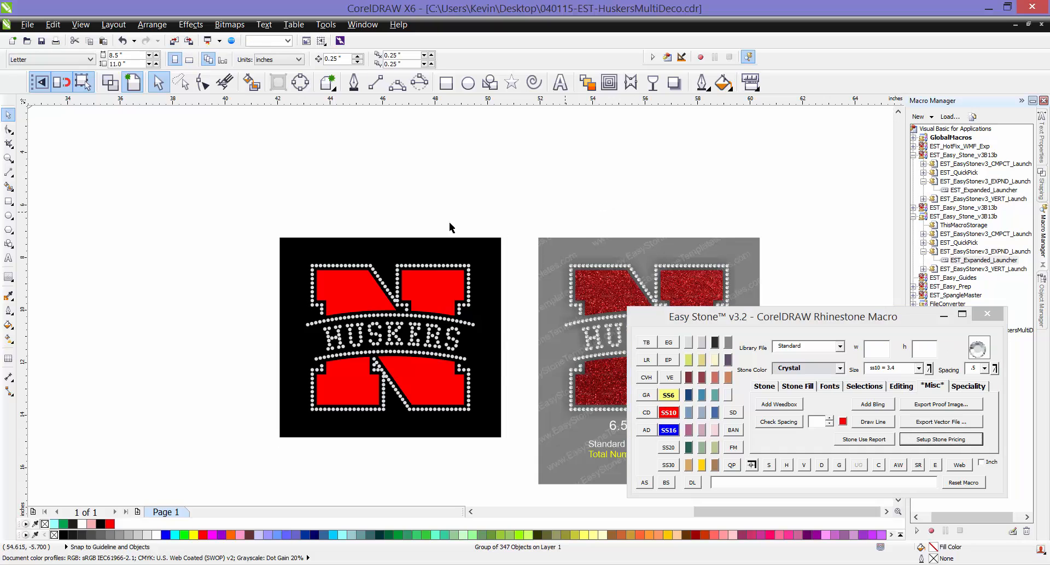
Export the black-background HUSKERS design as EPS and SVG vector files named 040115-EST-HuskersMultiDeco to the Desktop, replacing the existing file
{"action": "left_click_drag", "start_coordinate": [198, 214], "coordinate": [514, 459]}
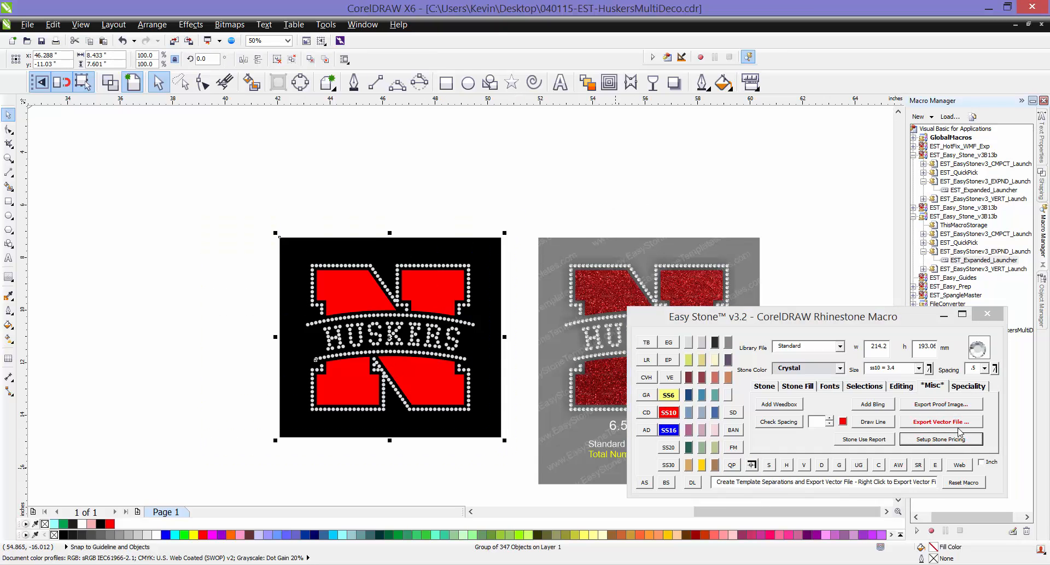
{"action": "left_click", "coordinate": [952, 421]}
{"action": "left_click", "coordinate": [544, 314]}
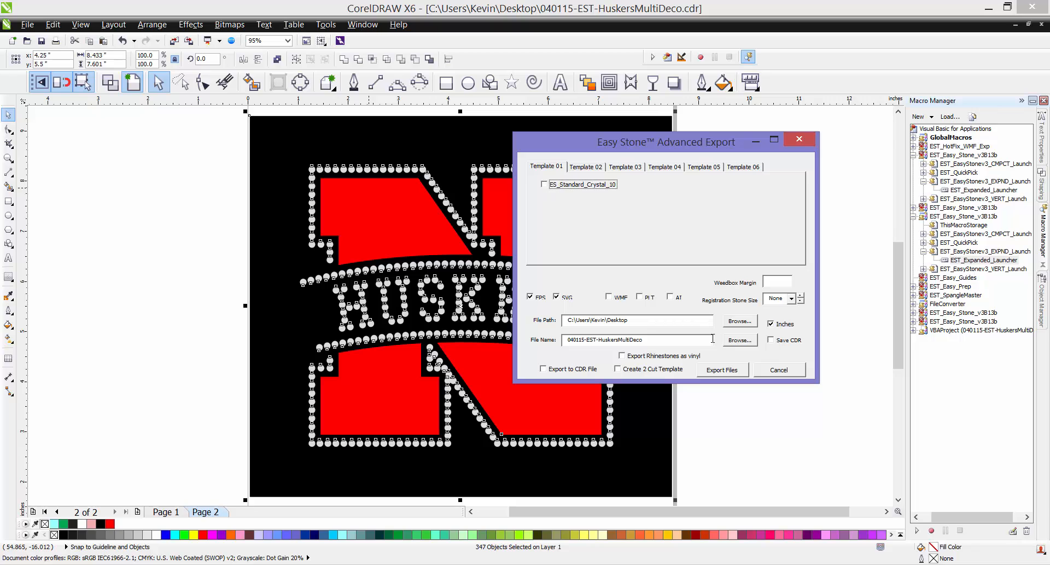
{"action": "left_click", "coordinate": [720, 370]}
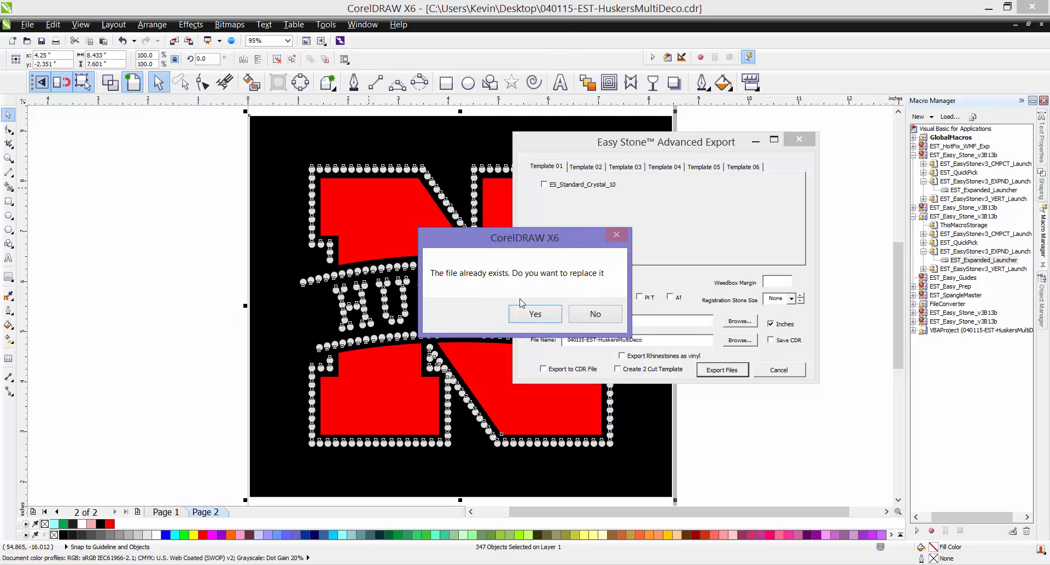
{"action": "left_click", "coordinate": [543, 317]}
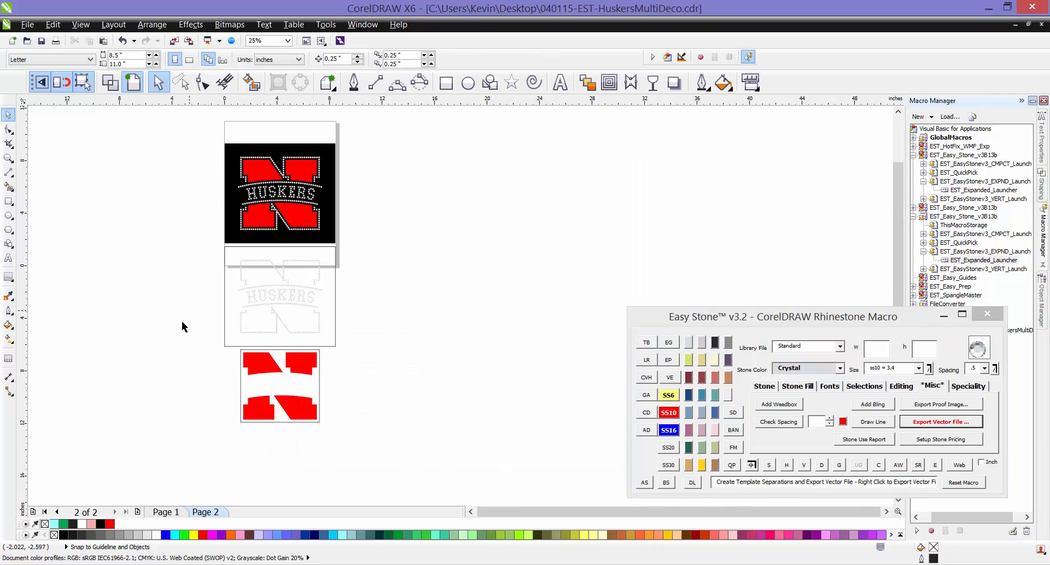
Examine the separated rhinestone template and red N vector shapes beneath the original design on page 2
{"action": "scroll", "coordinate": [182, 323], "scroll_direction": "up", "scroll_amount": 2}
{"action": "scroll", "coordinate": [201, 252], "scroll_direction": "down", "scroll_amount": 1}
{"action": "scroll", "coordinate": [356, 314], "scroll_direction": "up", "scroll_amount": 1}
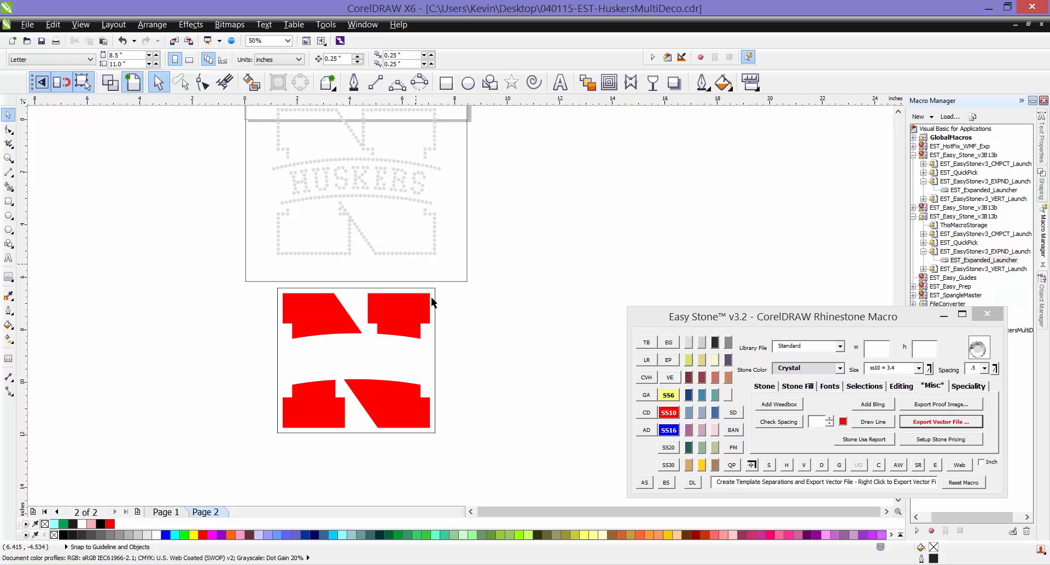
{"action": "scroll", "coordinate": [419, 248], "scroll_direction": "down", "scroll_amount": 1}
{"action": "scroll", "coordinate": [422, 258], "scroll_direction": "up", "scroll_amount": 1}
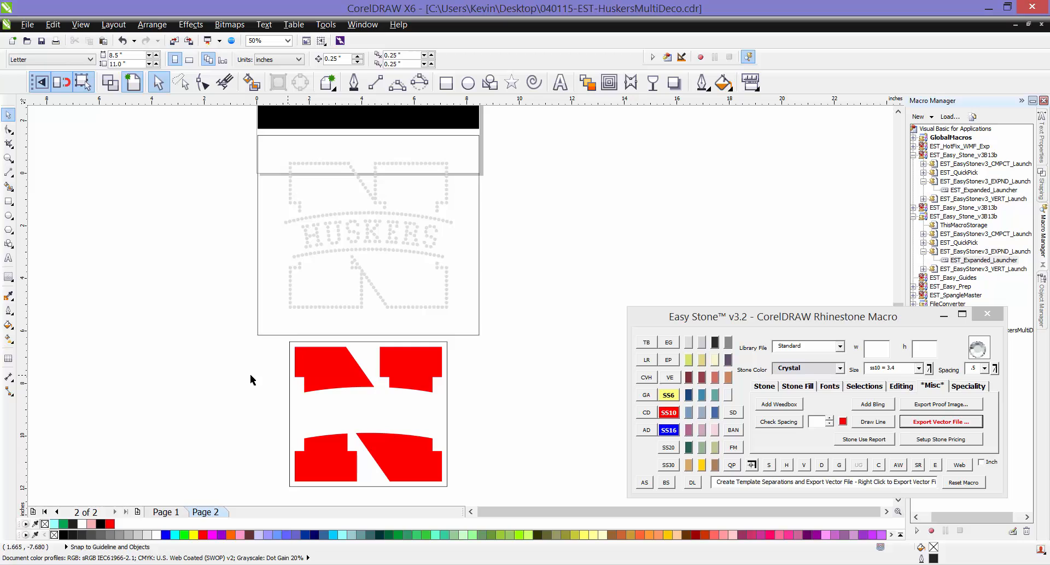
{"action": "left_click_drag", "start_coordinate": [236, 336], "coordinate": [476, 493]}
{"action": "left_click", "coordinate": [489, 447]}
{"action": "scroll", "coordinate": [490, 315], "scroll_direction": "down", "scroll_amount": 1}
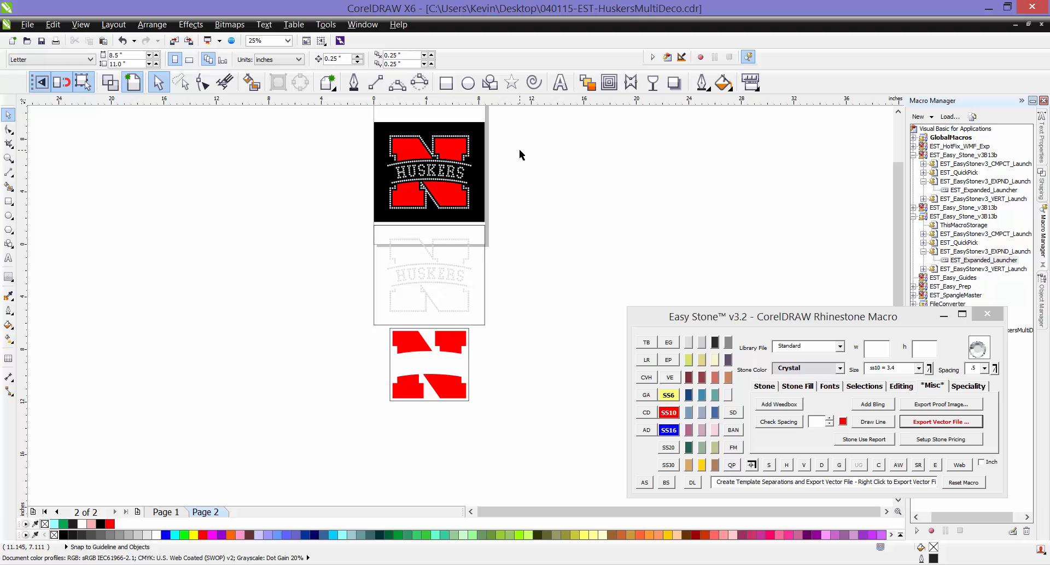
{"action": "scroll", "coordinate": [519, 149], "scroll_direction": "up", "scroll_amount": 1}
{"action": "scroll", "coordinate": [466, 276], "scroll_direction": "down", "scroll_amount": 1}
{"action": "scroll", "coordinate": [460, 188], "scroll_direction": "up", "scroll_amount": 1}
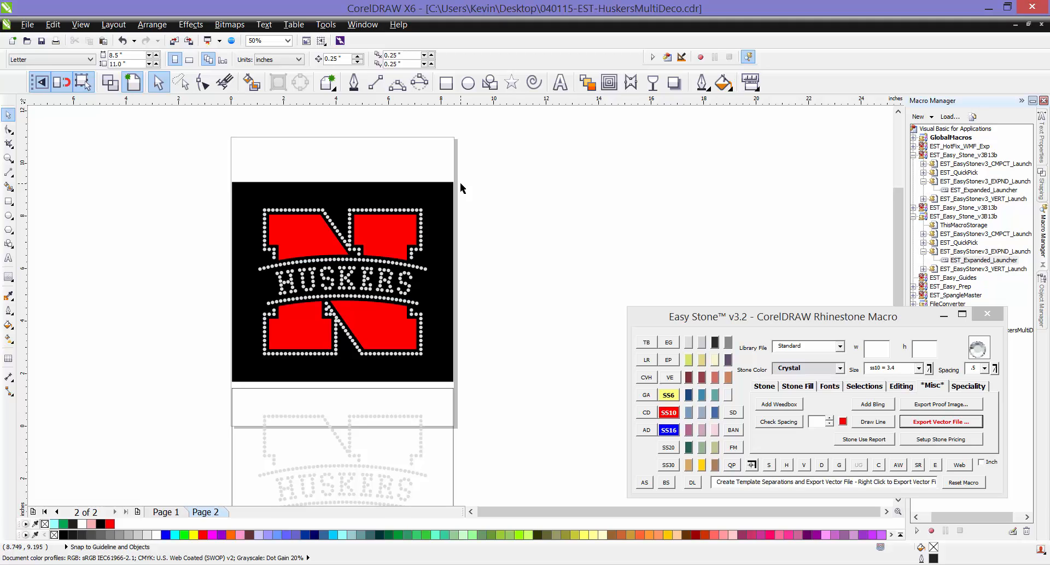
Return to page 1 and view the black-background design beside the gray glitter proof image
{"action": "left_click", "coordinate": [162, 512]}
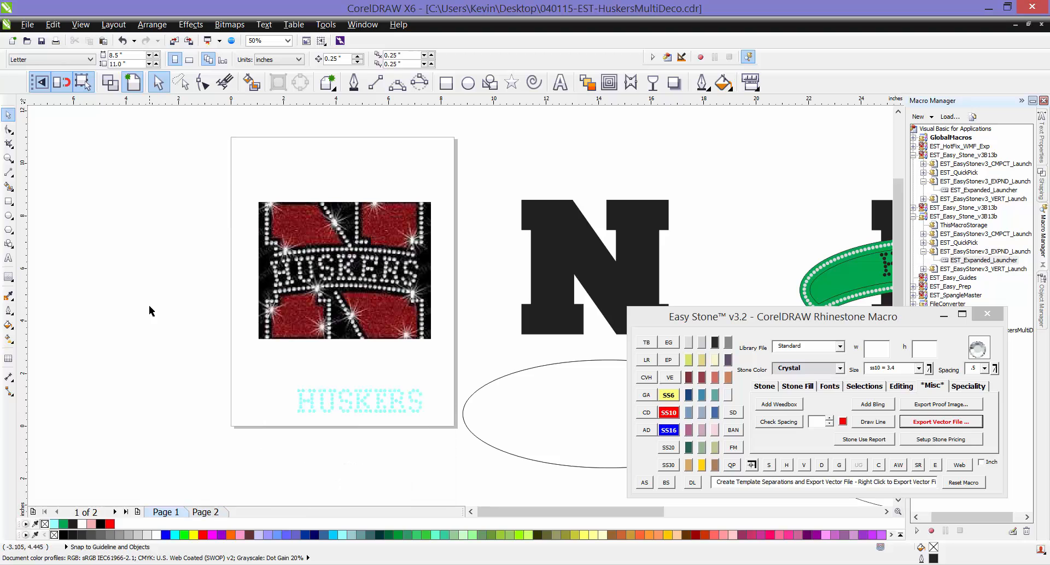
{"action": "scroll", "coordinate": [144, 213], "scroll_direction": "down", "scroll_amount": 3}
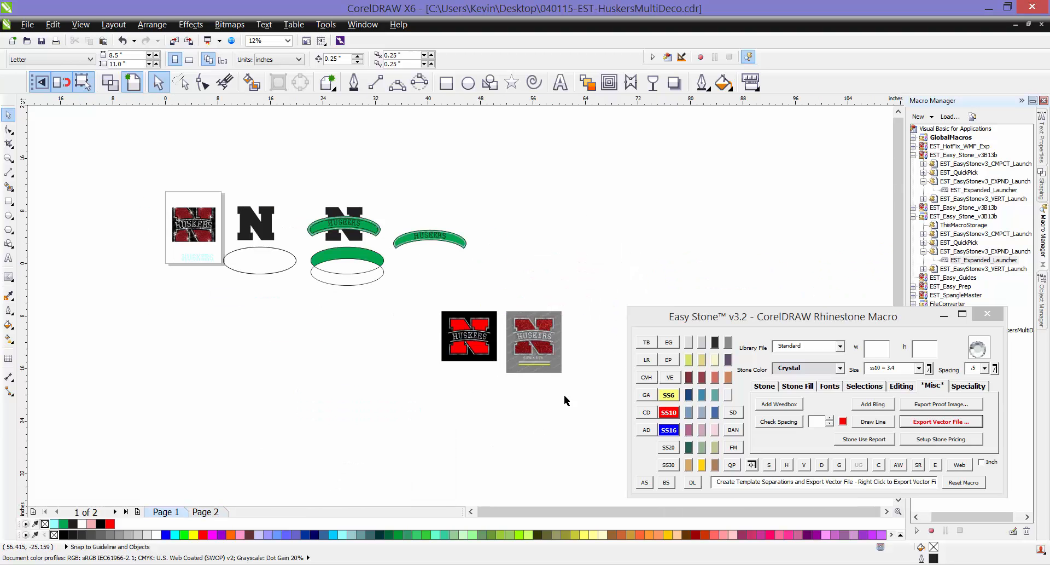
{"action": "scroll", "coordinate": [539, 383], "scroll_direction": "up", "scroll_amount": 3}
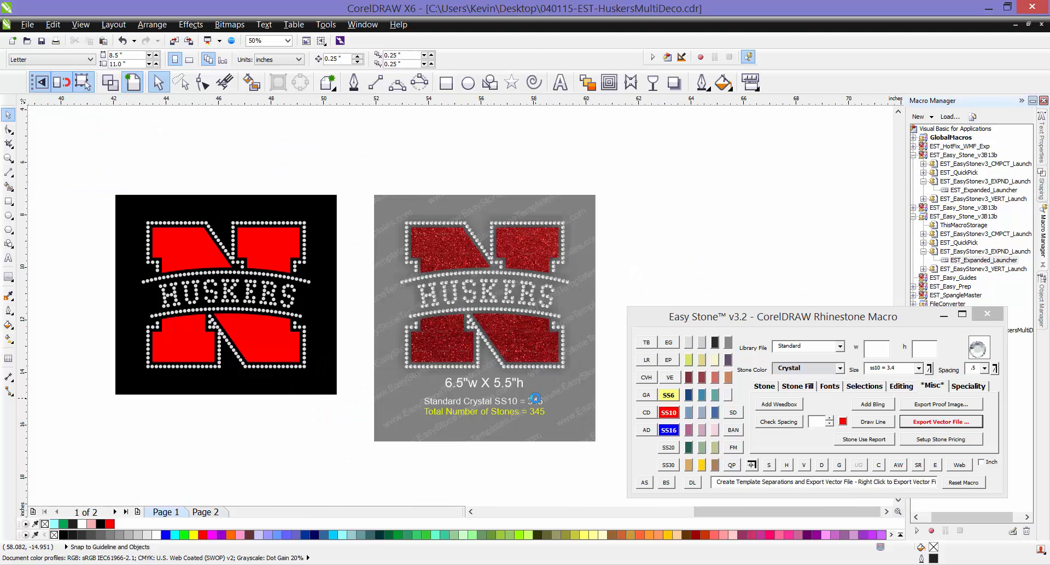